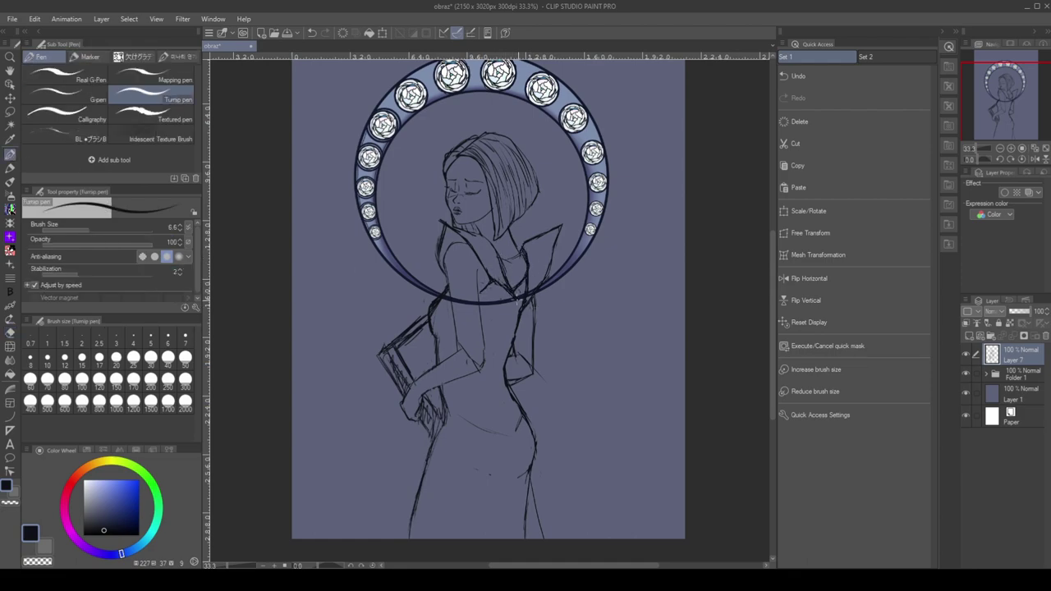
key(e)
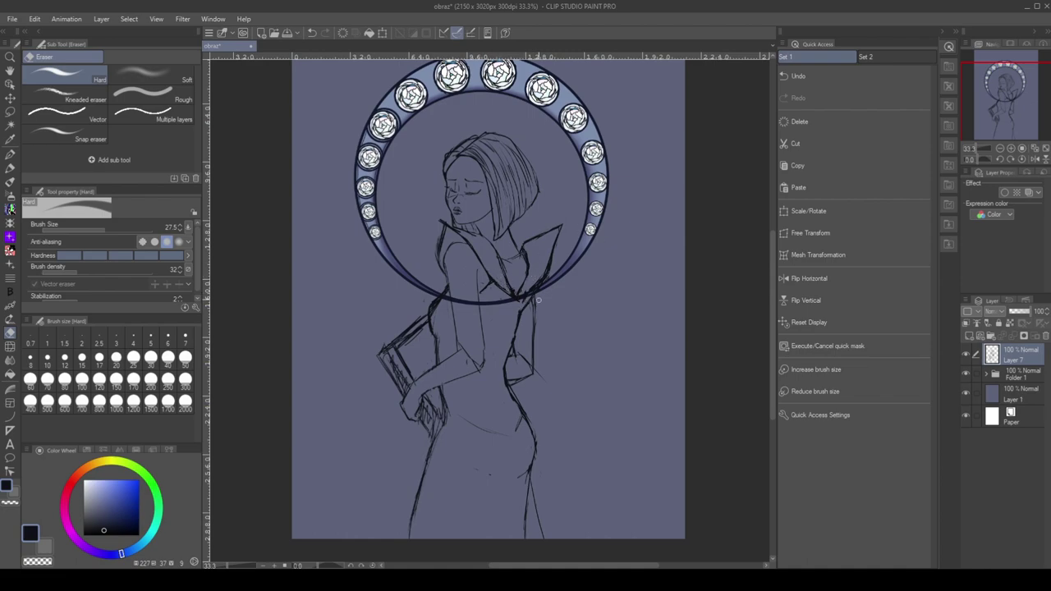
key(m)
mouse_move(525, 238)
mouse_down()
mouse_move(567, 222)
mouse_move(526, 305)
mouse_up()
click(454, 307)
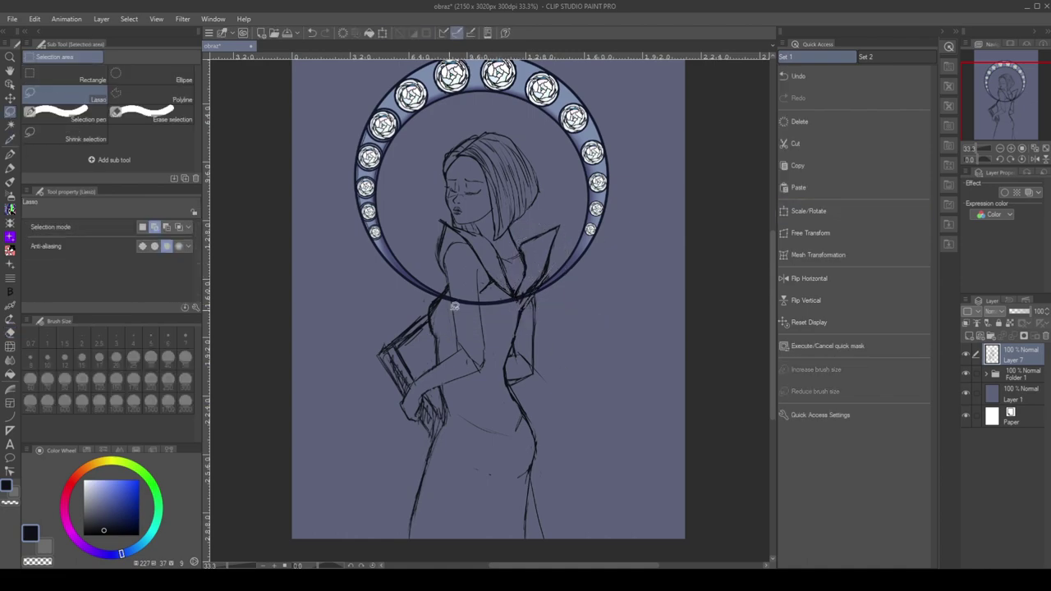
key(e)
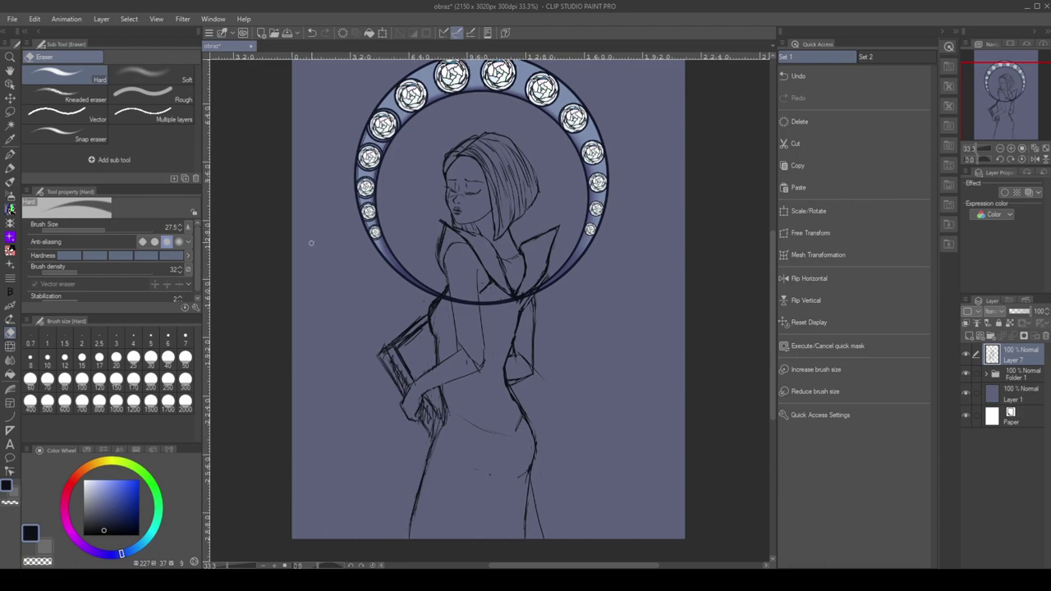
click(11, 154)
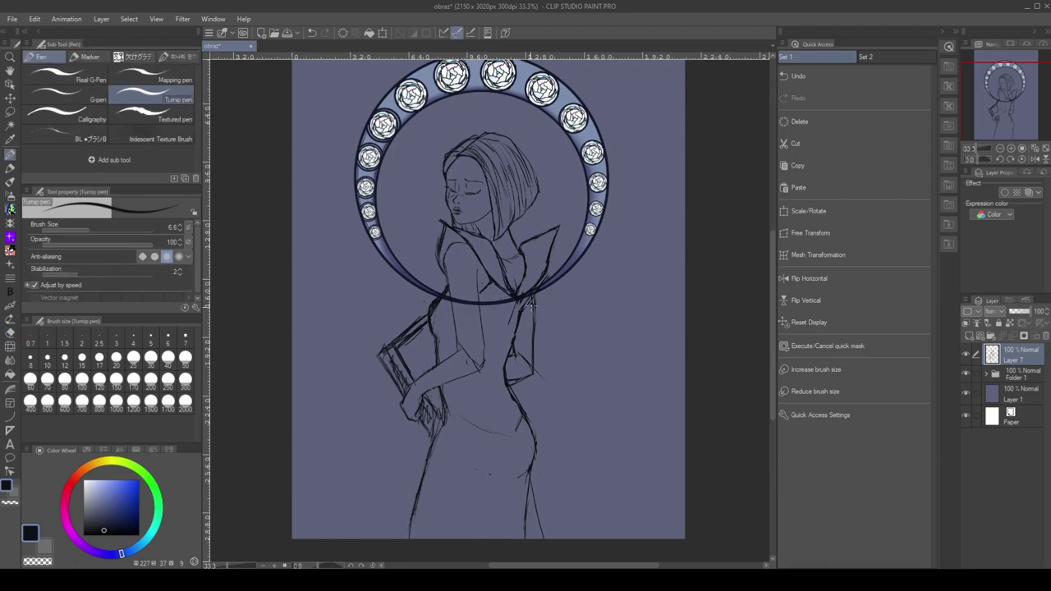
drag(517, 345, 507, 383)
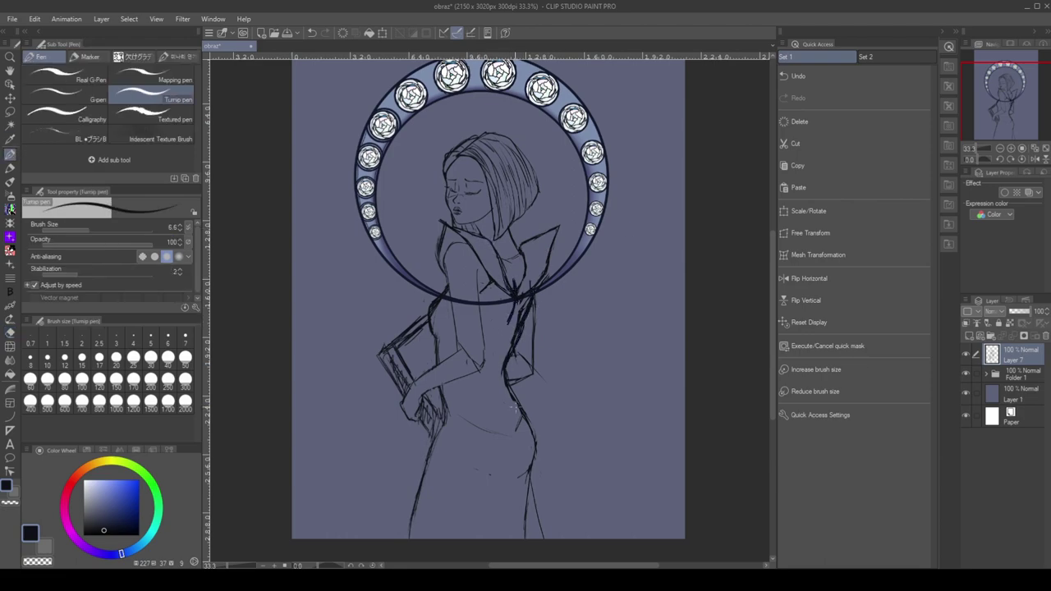
key(ctrl+z)
key(ctrl+z)
key(ctrl+z)
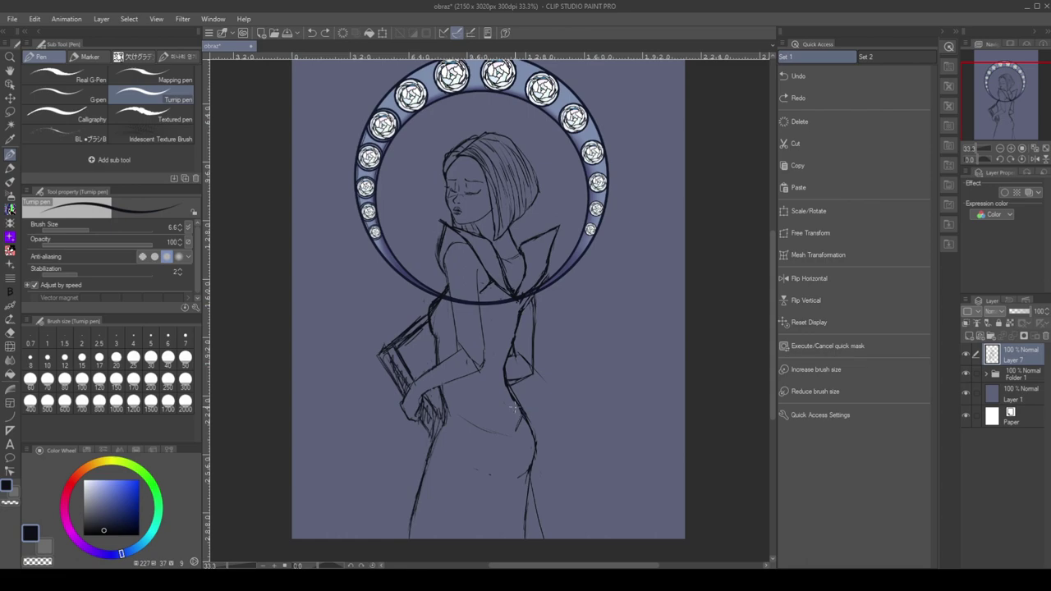
Redraw the back's contour at the waist and erase the curved hip line across the skirt
drag(503, 366, 524, 308)
key(e)
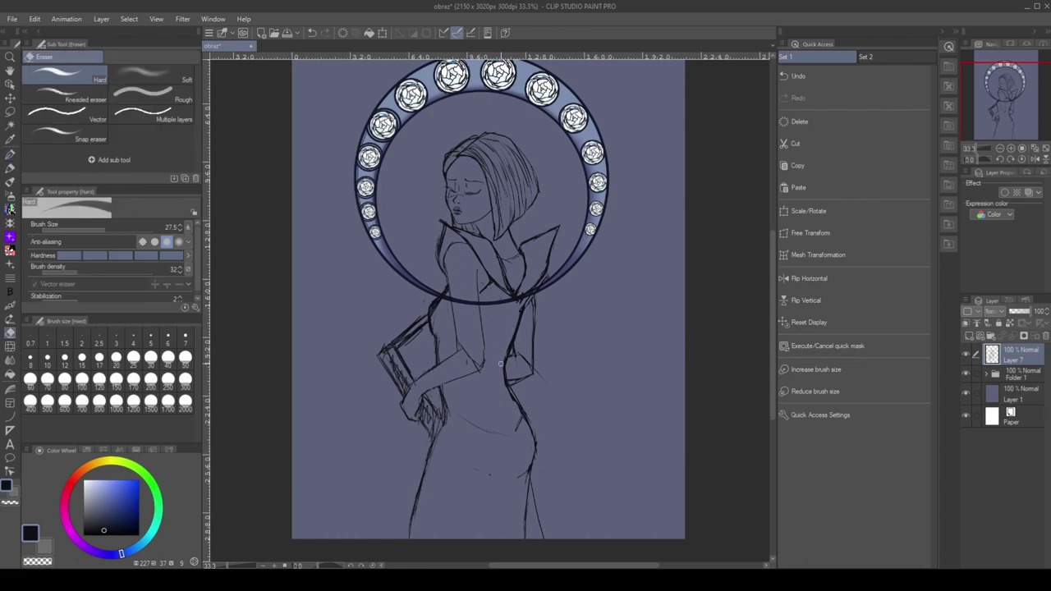
mouse_move(501, 364)
mouse_down()
mouse_move(517, 433)
mouse_move(446, 396)
mouse_up()
Hide Folder 1 and sketch a round rose where the collar meets, with long ribbons flowing down and out behind the figure
click(966, 374)
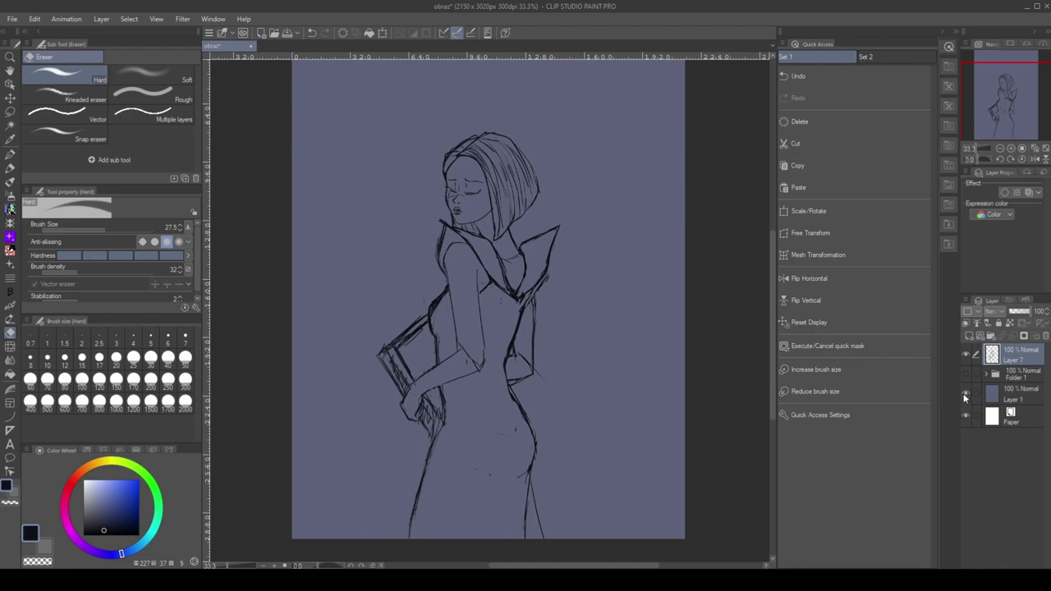
key(p)
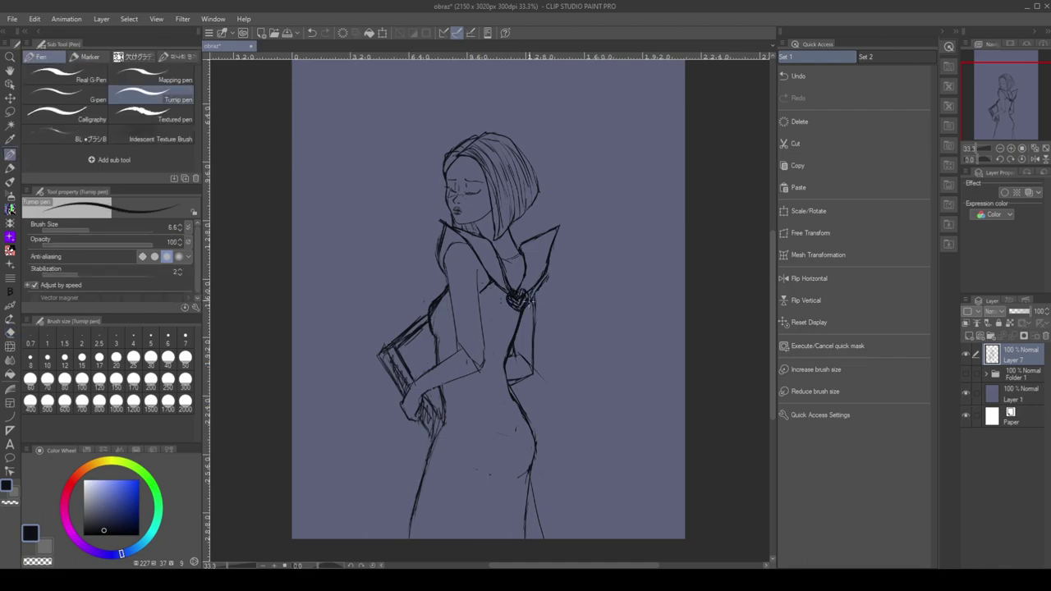
drag(513, 315, 505, 307)
drag(502, 295, 499, 488)
mouse_move(510, 319)
mouse_down()
mouse_move(526, 470)
mouse_move(645, 481)
mouse_move(510, 539)
mouse_up()
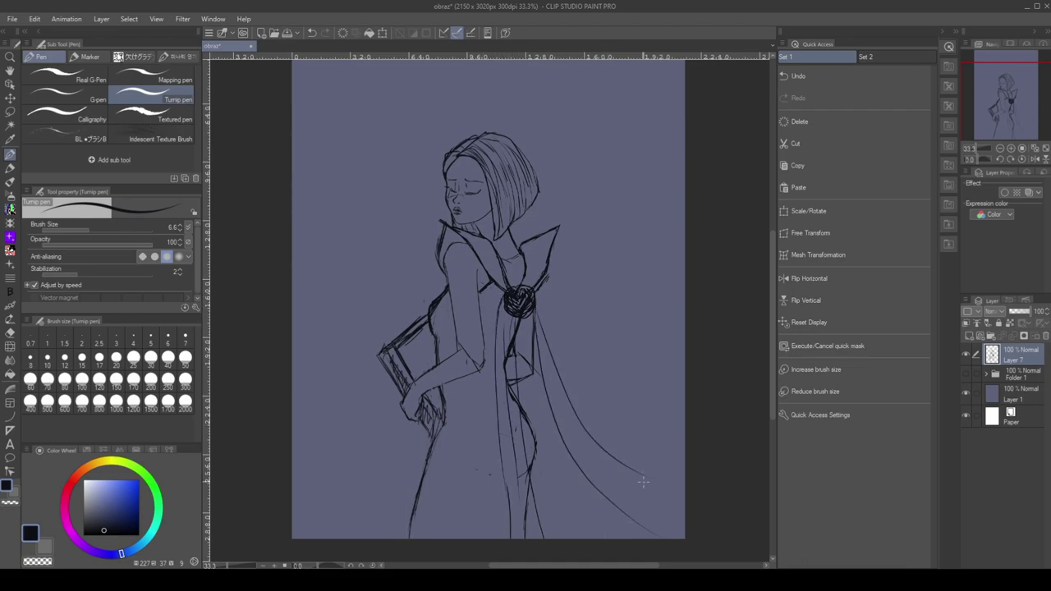
drag(540, 314, 685, 452)
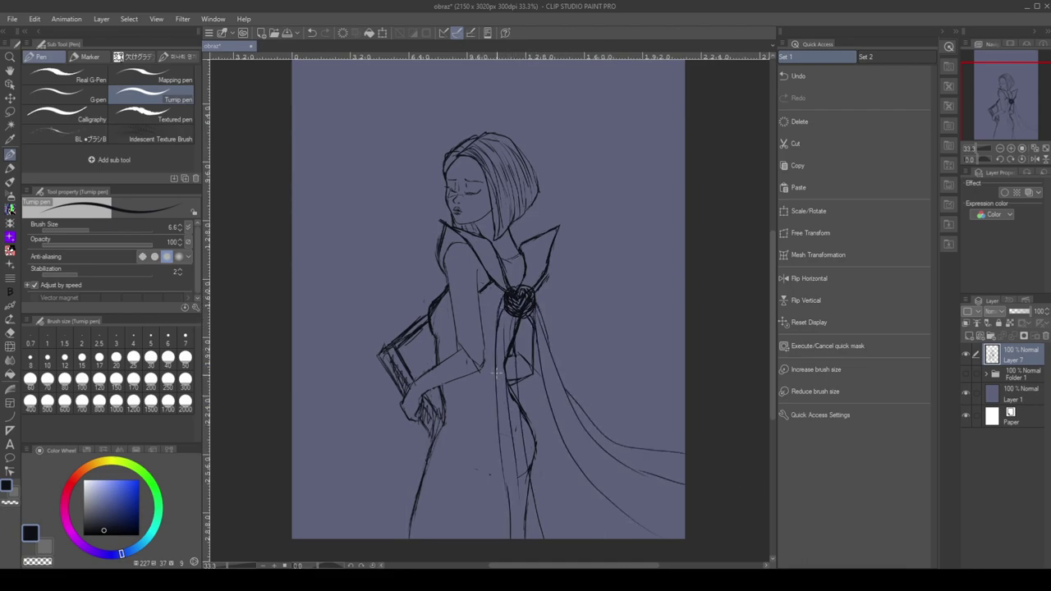
Show Folder 1 again and erase the ring's lower arc where it crosses the figure on Layer 2
click(966, 374)
click(1010, 375)
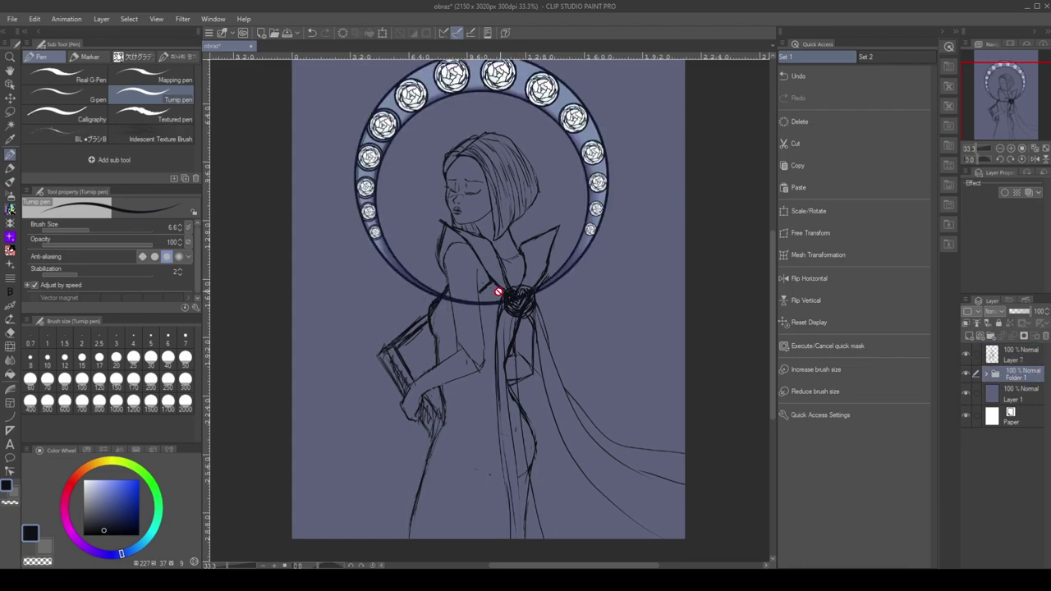
key(e)
click(986, 373)
click(1010, 395)
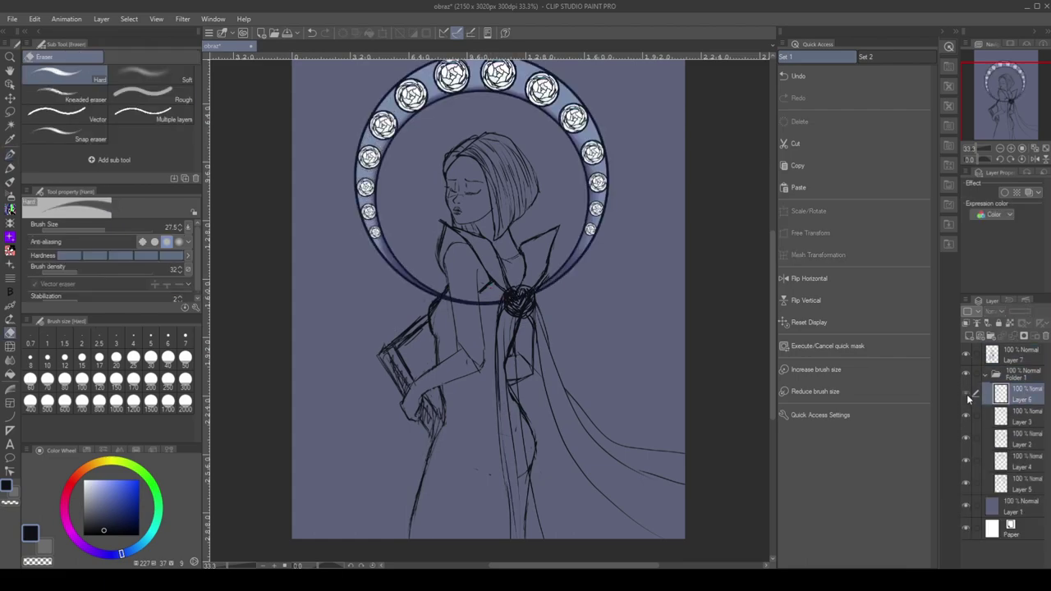
click(966, 482)
click(966, 483)
click(1018, 436)
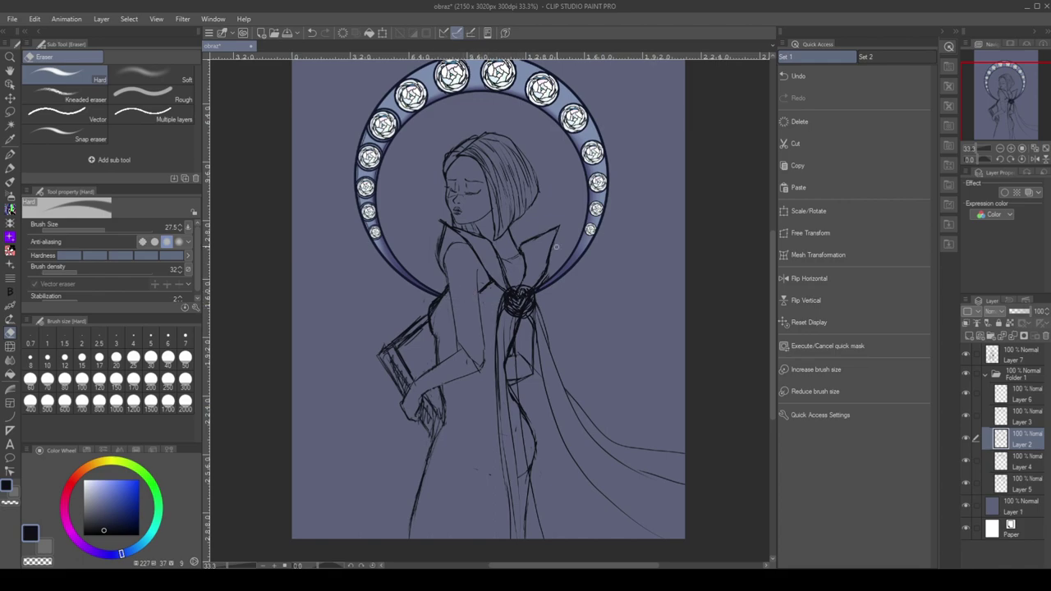
click(985, 375)
Hide Folder 1, lower Layer 7's opacity to 36% and add a new layer above it
key(ctrl+minus)
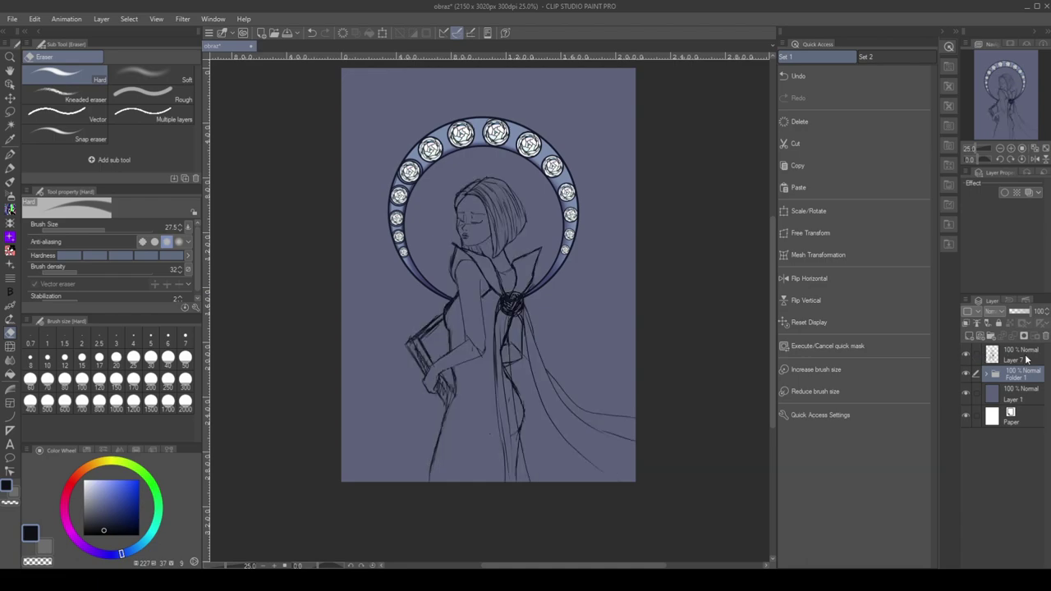
click(966, 375)
drag(1037, 312, 1022, 311)
click(969, 336)
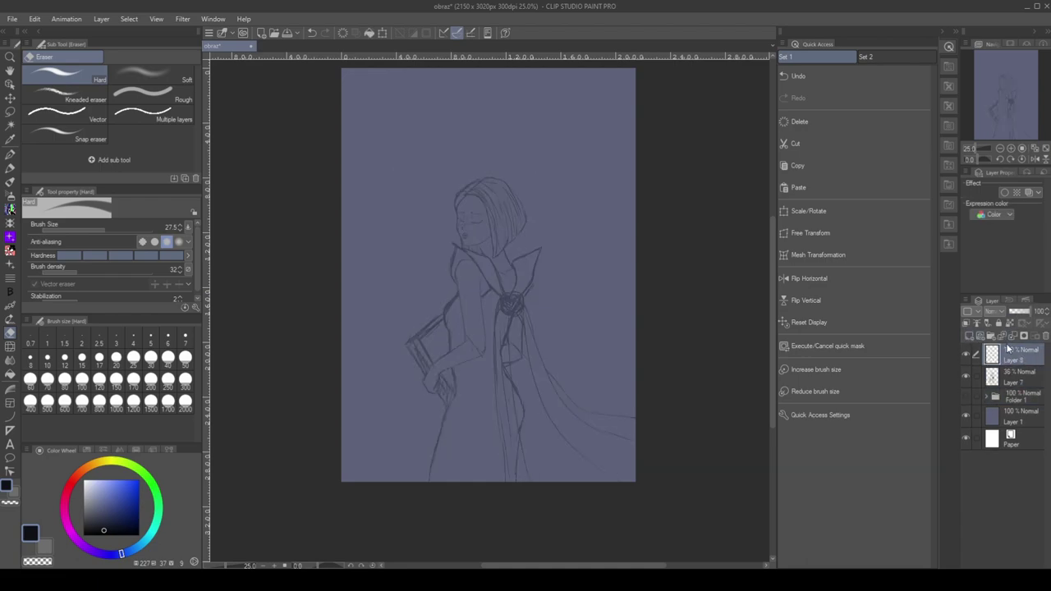
Ink the face contour from the hairline to the chin on the new layer, using the Turnip pen at size 5.7
scroll(463, 207, up, 6)
key(p)
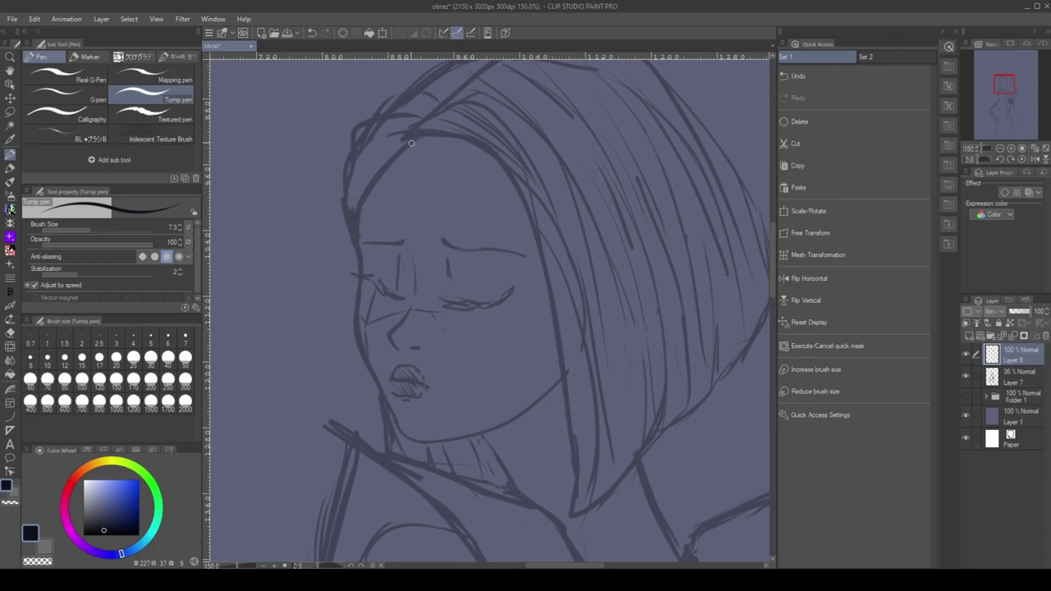
drag(411, 143, 356, 340)
key(ctrl+z)
mouse_move(358, 208)
mouse_down()
mouse_move(361, 349)
mouse_move(404, 439)
mouse_up()
key(ctrl+z)
drag(90, 229, 85, 229)
mouse_move(378, 176)
mouse_down()
mouse_move(355, 237)
mouse_move(405, 434)
mouse_up()
key(ctrl+z)
mouse_move(414, 142)
mouse_down()
mouse_move(370, 194)
mouse_move(366, 380)
mouse_up()
key(ctrl+z)
key(ctrl+z)
drag(90, 227, 88, 228)
mouse_move(362, 258)
mouse_down()
mouse_move(366, 369)
mouse_move(406, 433)
mouse_move(383, 394)
mouse_move(363, 255)
mouse_move(417, 140)
mouse_up()
key(ctrl+z)
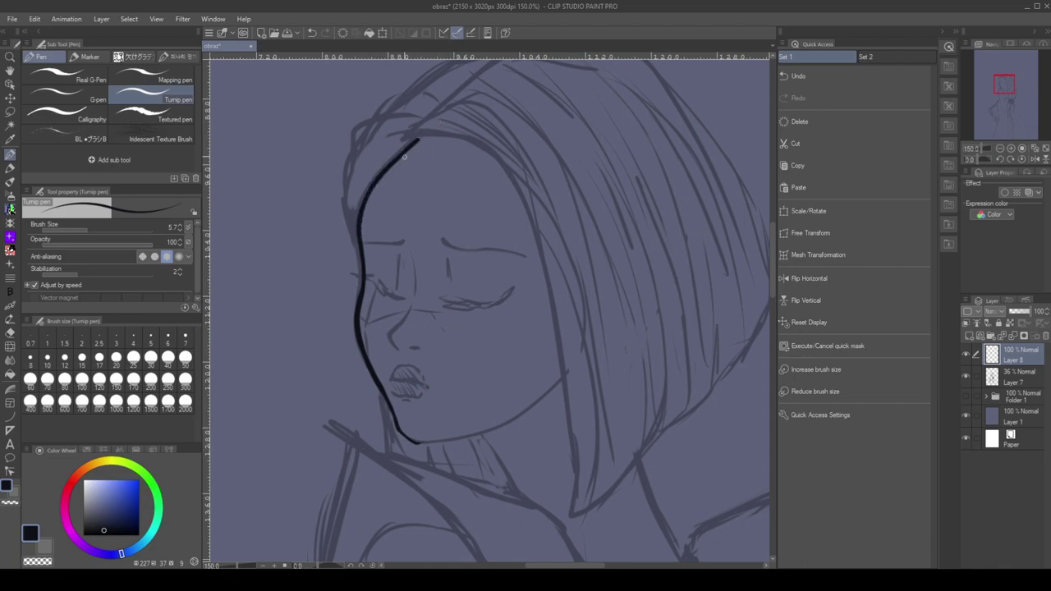
key(ctrl+z)
Ink the jawline from the chin up to the edge of the hair
mouse_move(418, 443)
mouse_down()
mouse_move(523, 422)
mouse_move(445, 440)
mouse_move(557, 381)
mouse_up()
key(ctrl+z)
key(ctrl+z)
key(ctrl+z)
mouse_move(536, 395)
mouse_down()
mouse_move(567, 370)
mouse_move(564, 377)
mouse_up()
key(ctrl+z)
Hide the sketch layer, thin the inked contour at the lower cheek with the Hard eraser at size 17.7, and show the sketch again
click(967, 375)
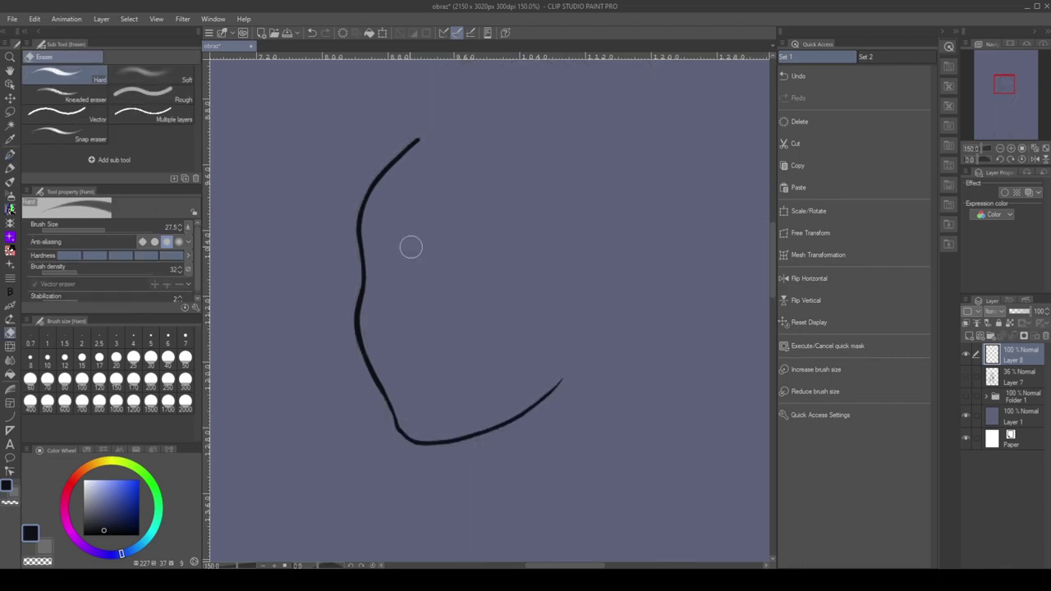
key(e)
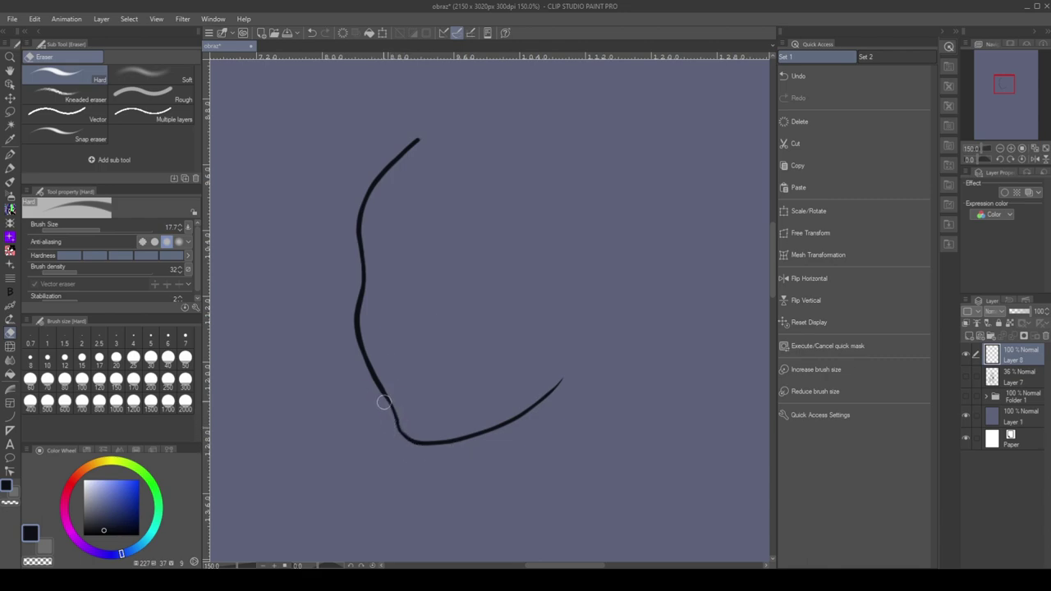
drag(383, 403, 356, 364)
key(p)
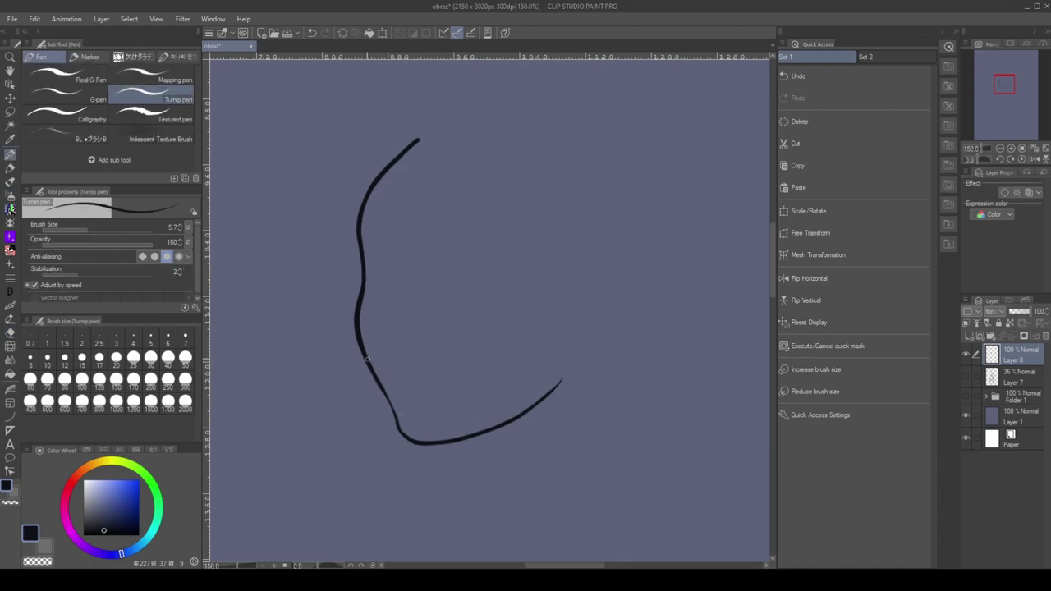
click(966, 376)
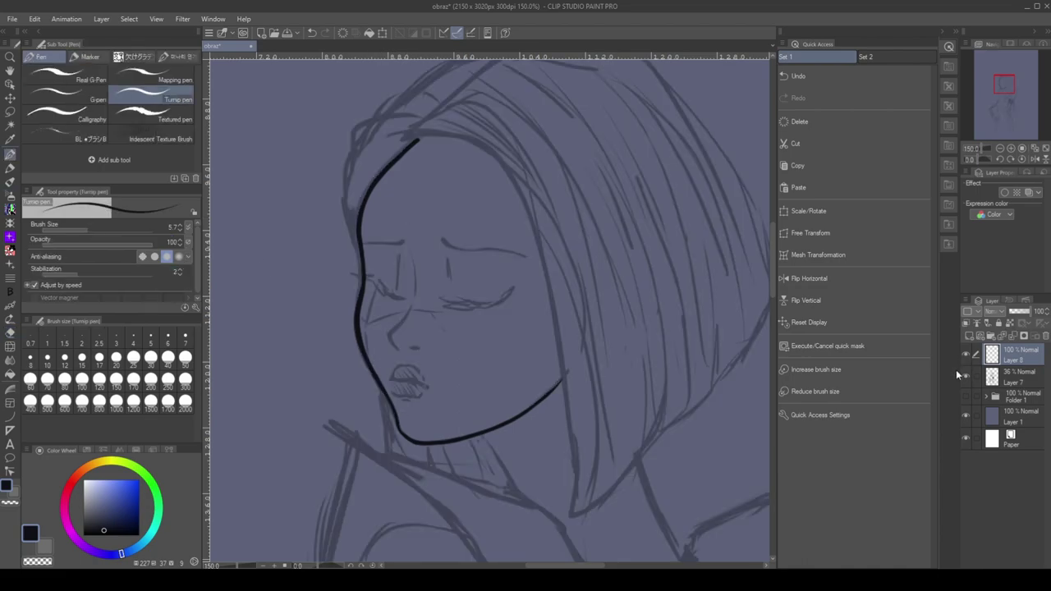
Ink the neck line from below the jaw down to the collar with the Turnip pen
scroll(493, 329, down, 2)
drag(519, 260, 519, 204)
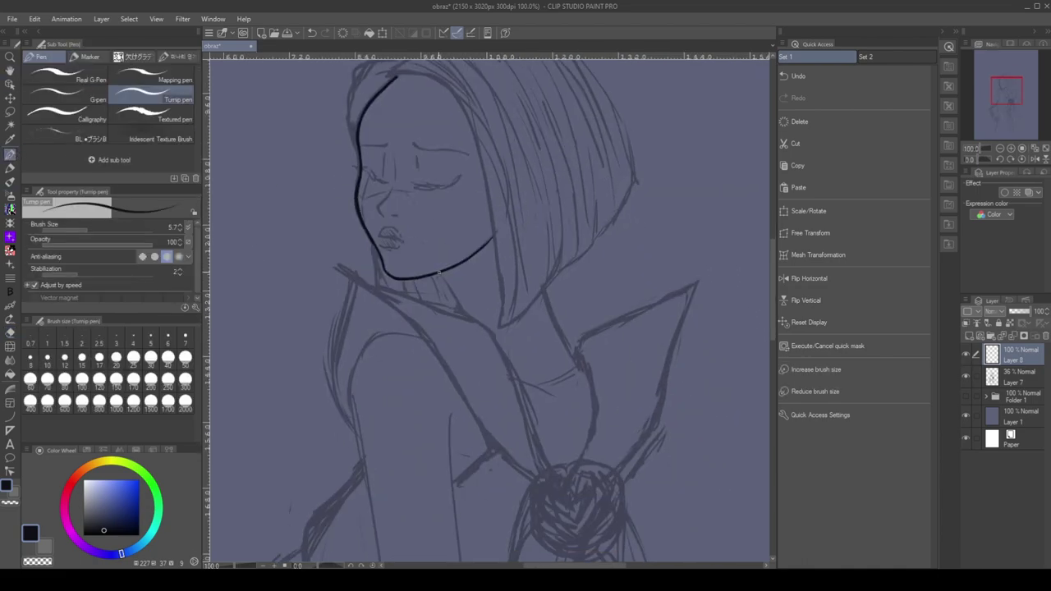
key(ctrl+z)
drag(439, 274, 467, 318)
key(ctrl+z)
key(bracketright)
drag(546, 289, 577, 360)
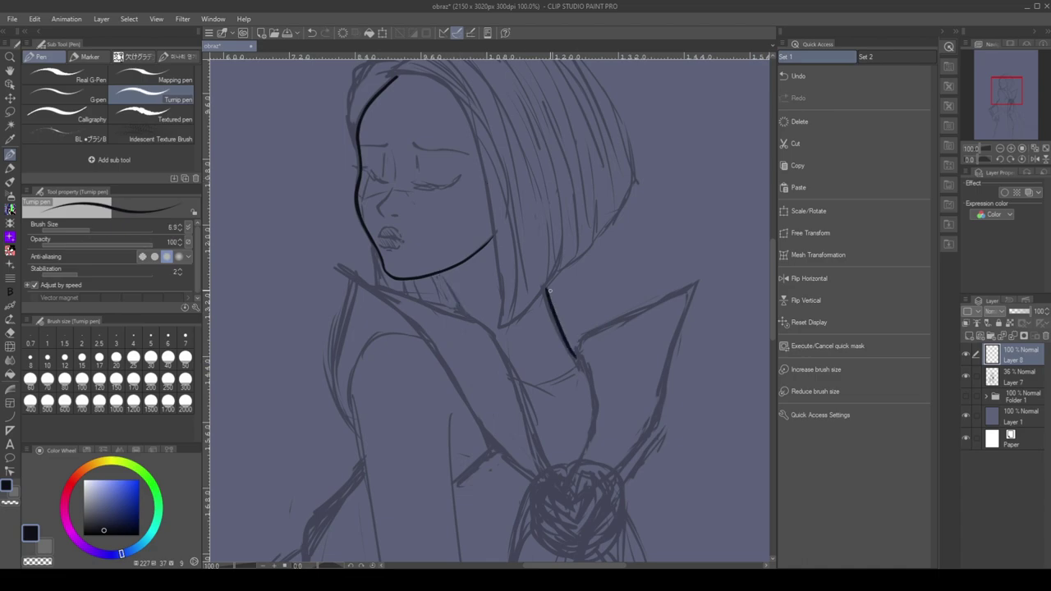
key(ctrl+z)
drag(440, 274, 516, 376)
key(ctrl+z)
mouse_move(481, 322)
mouse_down()
mouse_move(553, 384)
mouse_move(579, 386)
mouse_up()
key(ctrl+z)
key(ctrl+z)
Ink the back line of the neck from under the hair down to the far collar
drag(544, 289, 580, 364)
key(ctrl+z)
key(u)
drag(544, 289, 579, 363)
key(ctrl+z)
key(ctrl+z)
drag(542, 284, 575, 362)
key(e)
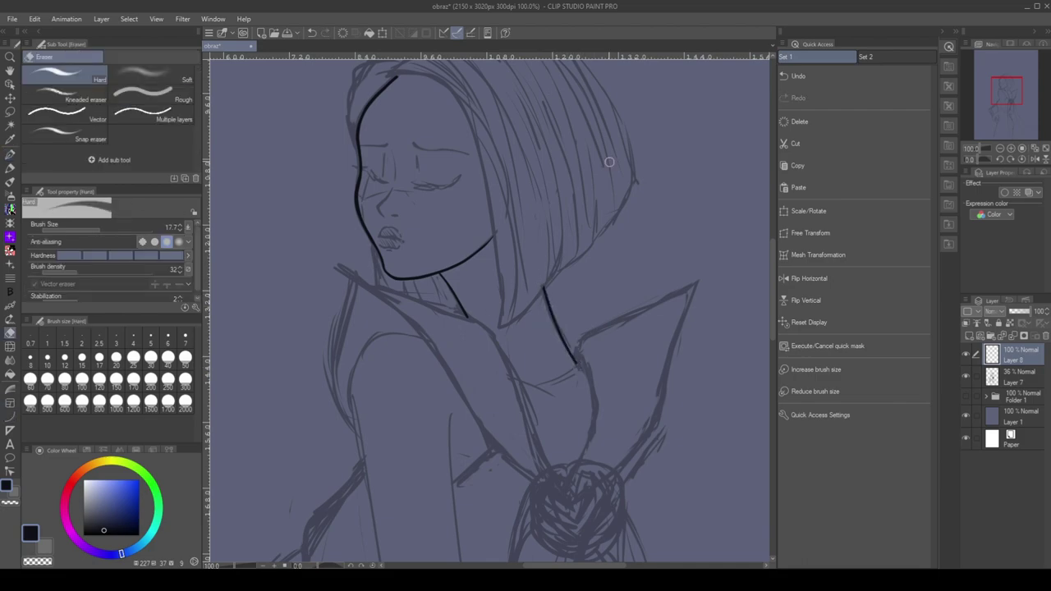
key(p)
key(ctrl+z)
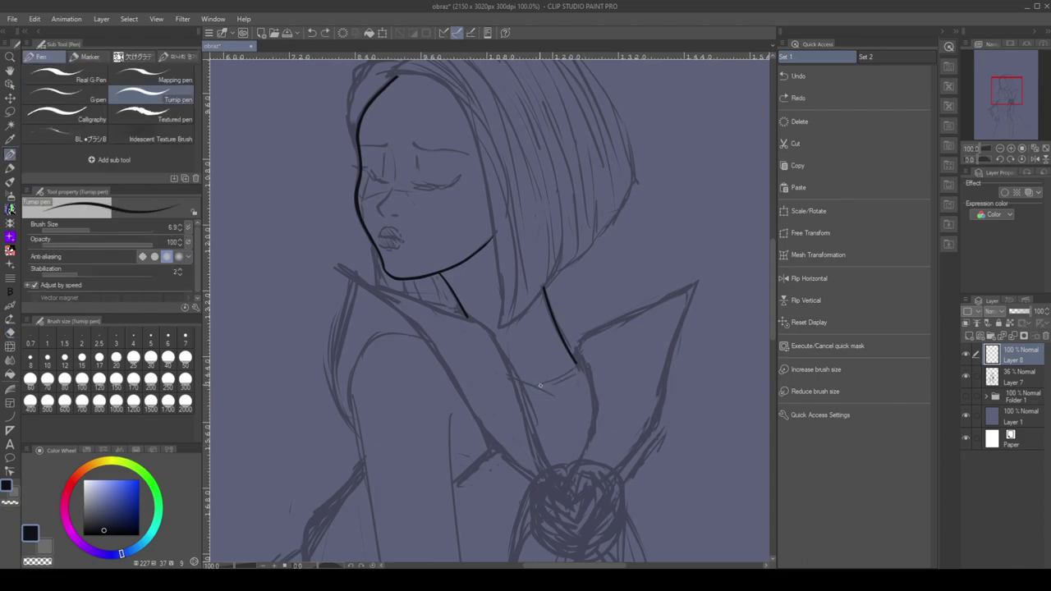
key(ctrl+y)
key(ctrl+z)
Ink the near collar's outer edge and the long edge running down to the rose, with the brush at size 8.4
key(bracketright)
mouse_move(354, 433)
mouse_down()
mouse_move(337, 344)
mouse_move(341, 257)
mouse_move(353, 432)
mouse_up()
key(ctrl+z)
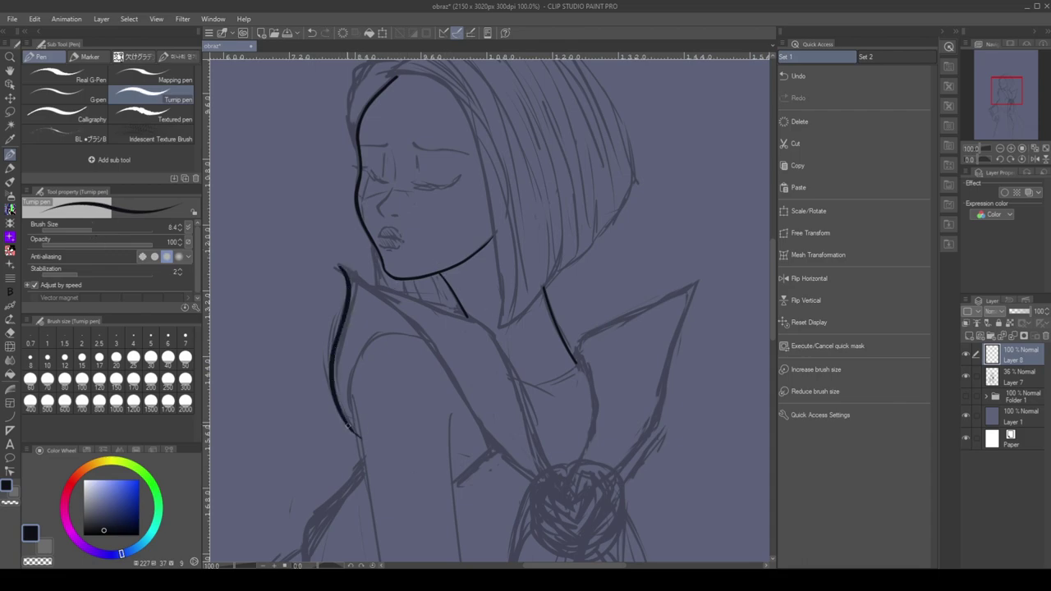
drag(341, 268, 545, 476)
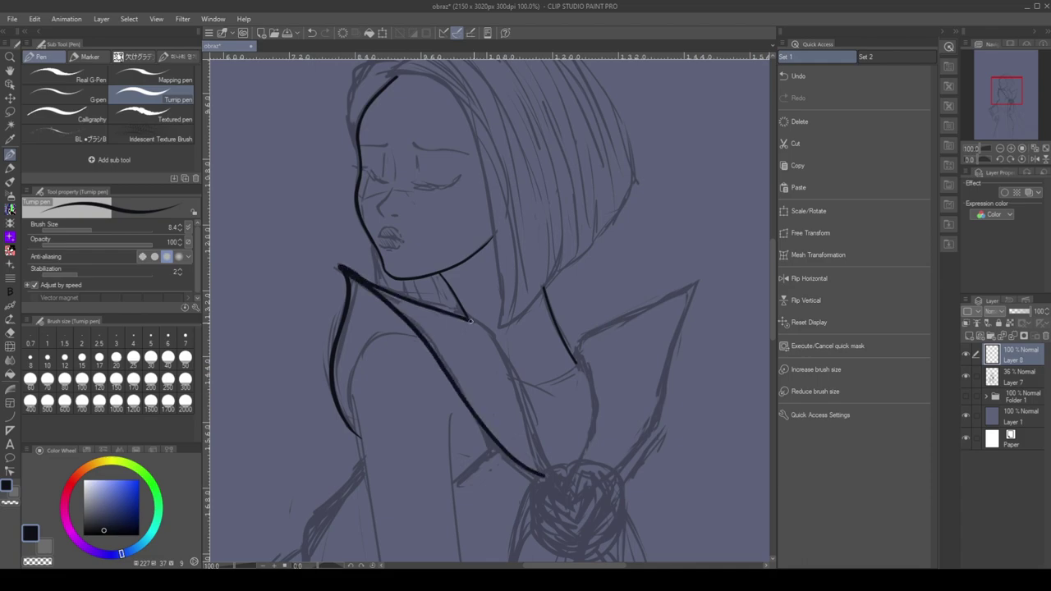
Lower the opacity of the sketch on Layer 7 to 10% and return to the line art layer
click(1019, 379)
click(966, 376)
click(966, 376)
drag(1022, 319, 1013, 313)
click(1018, 355)
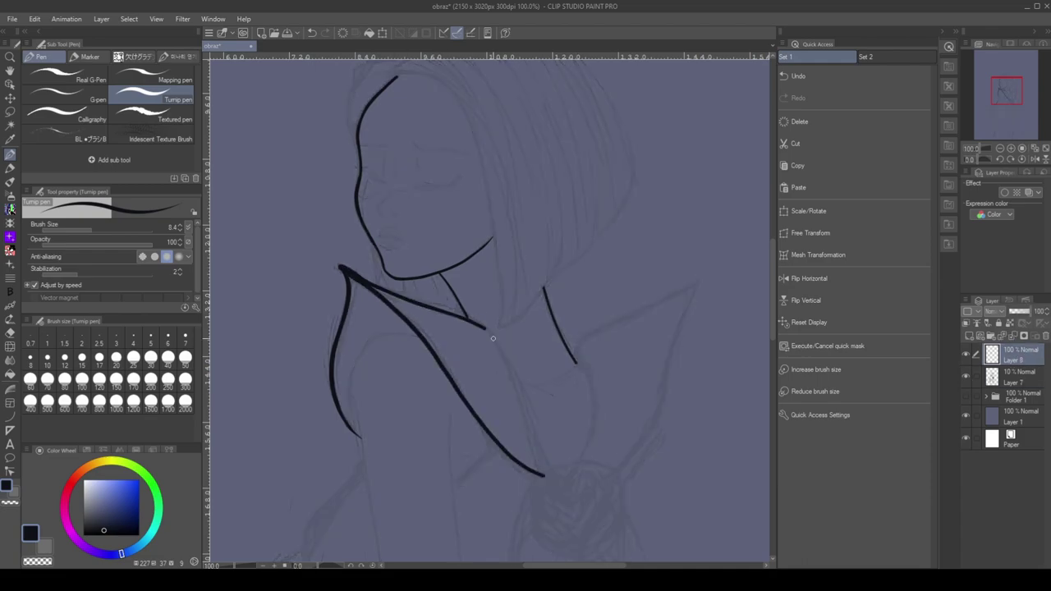
Ink the near collar's inner edge down to its lower point and the far collar's inner edge down to the rose
drag(490, 328, 545, 475)
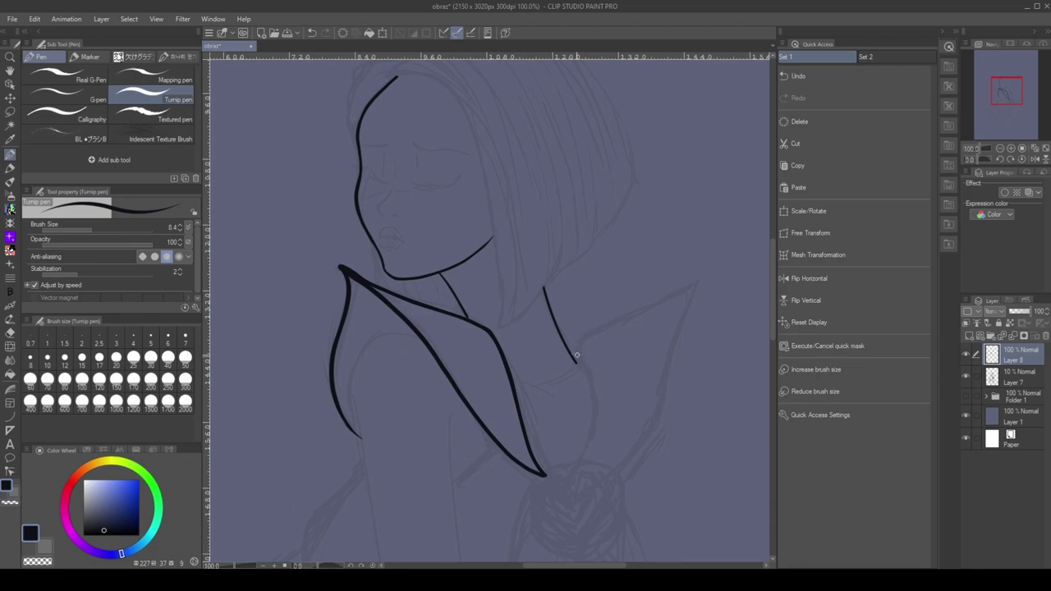
drag(576, 353, 580, 459)
Thin the far collar's thick inner edge line with the Hard eraser
key(e)
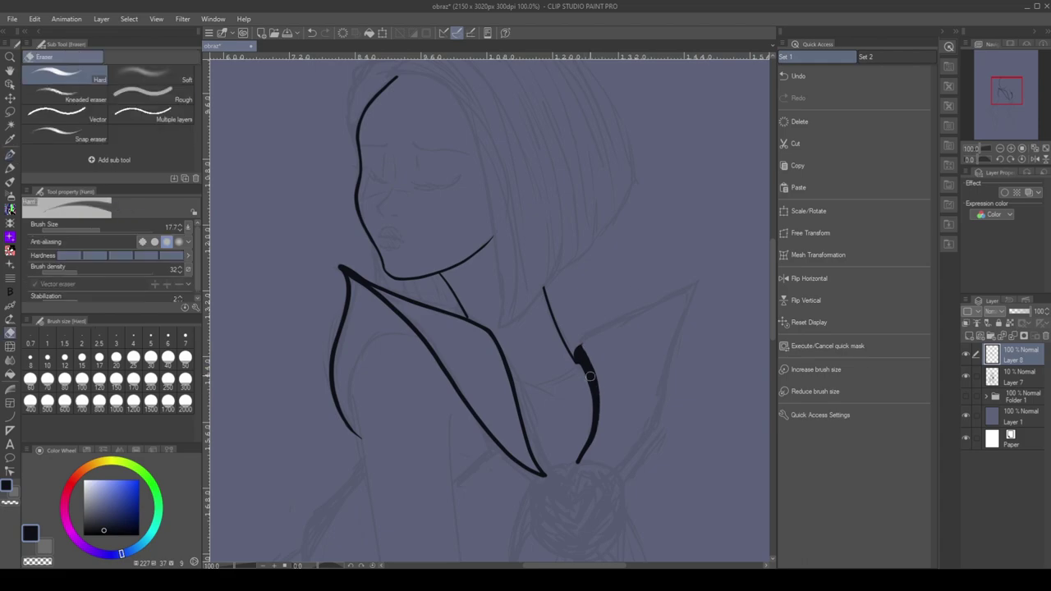
drag(598, 354, 593, 451)
drag(581, 378, 585, 460)
drag(591, 342, 600, 433)
key(ctrl+z)
mouse_move(591, 359)
mouse_down()
mouse_move(583, 348)
mouse_move(586, 360)
mouse_up()
click(11, 154)
key(e)
key(u)
Ink the far collar's upper edge to its pointed tip and the outer edge back down to the rose, with brush size 6.3
key(p)
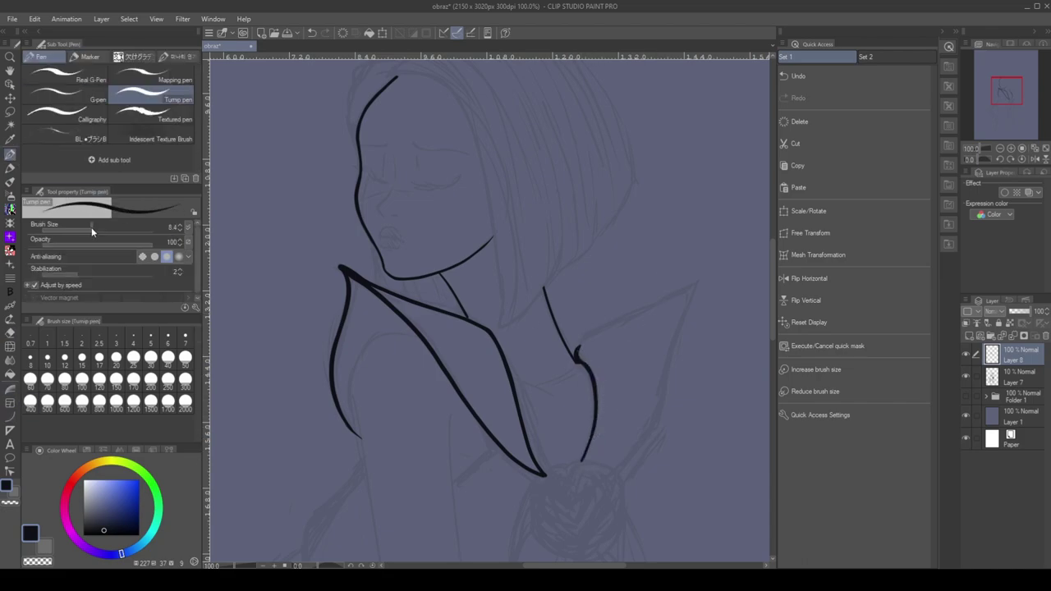
key(ctrl+z)
mouse_move(578, 348)
mouse_down()
mouse_move(700, 280)
mouse_move(665, 432)
mouse_up()
key(ctrl+z)
mouse_move(700, 279)
mouse_down()
mouse_move(638, 444)
mouse_move(611, 466)
mouse_up()
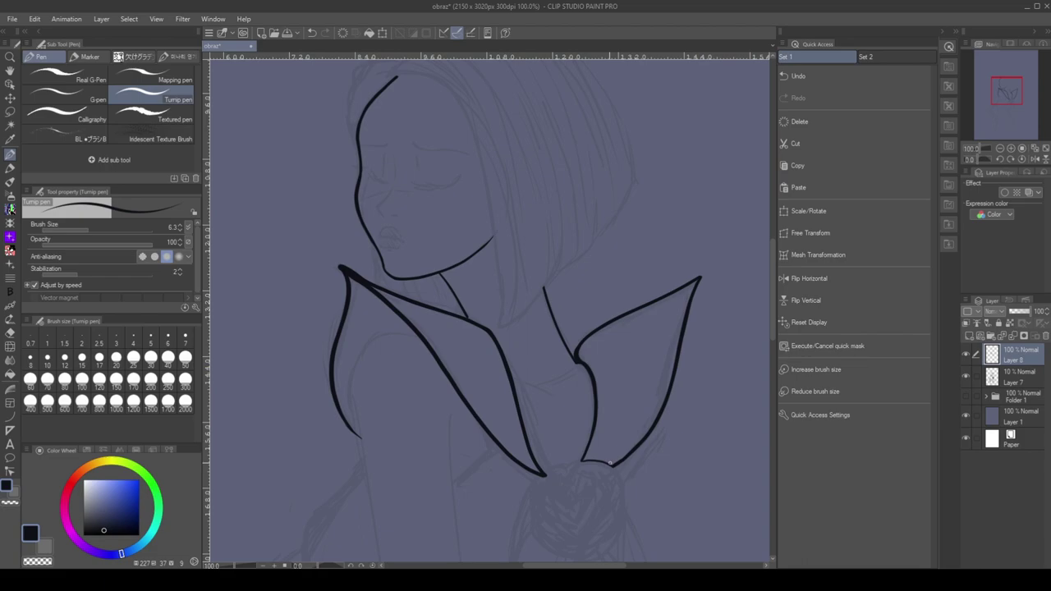
Ink a short line from the face outline beside the chin down to the near collar with brush size 8.4
key(h)
scroll(673, 225, down, 5)
scroll(673, 225, up, 5)
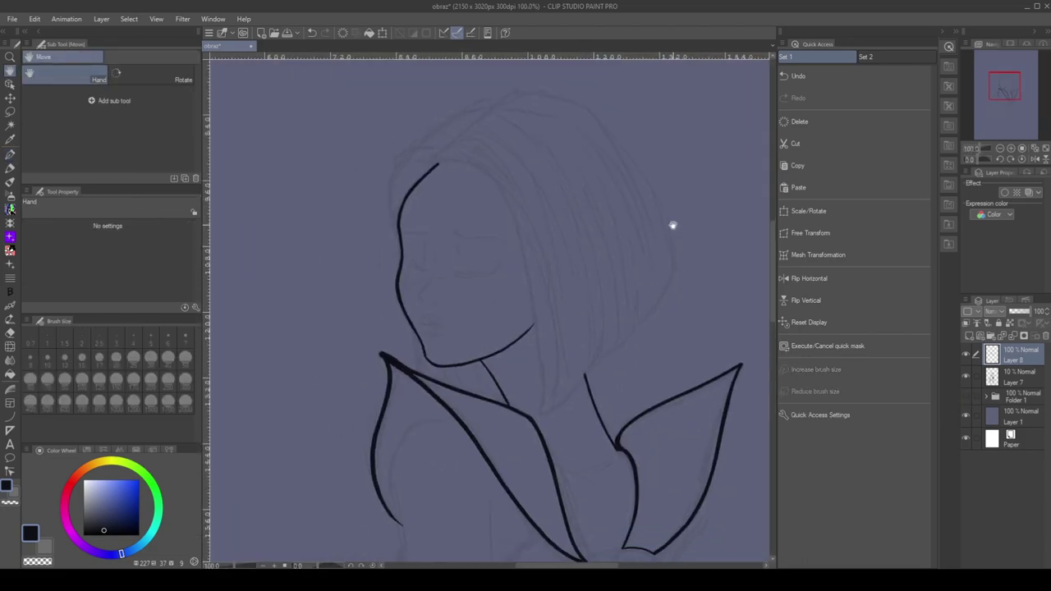
key(p)
scroll(370, 335, up, 4)
drag(353, 279, 373, 451)
key(ctrl+z)
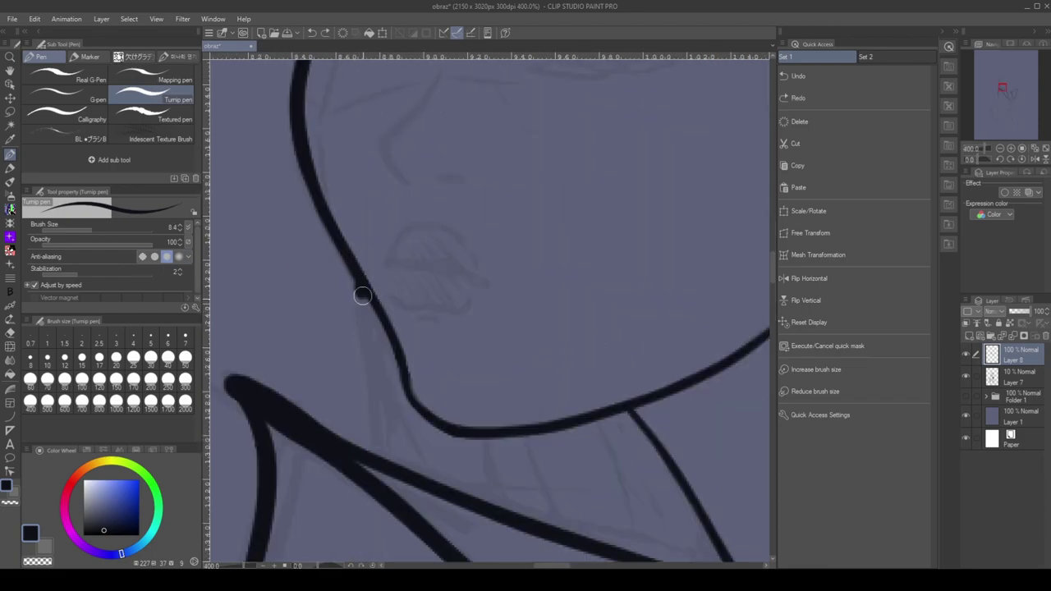
mouse_move(362, 295)
mouse_down()
mouse_move(376, 429)
mouse_move(363, 440)
mouse_up()
scroll(378, 219, down, 4)
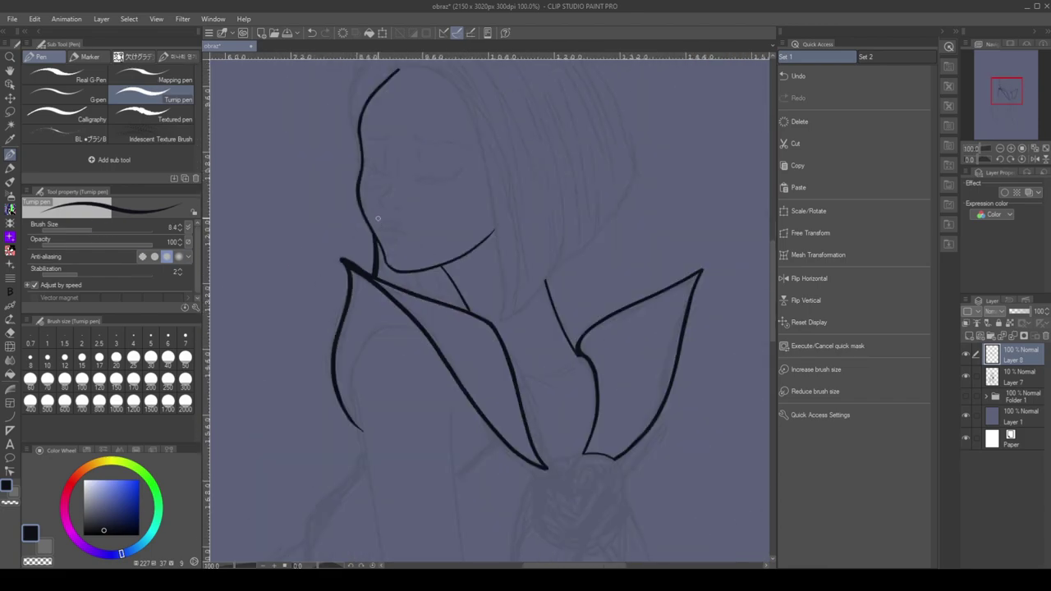
Add a new layer and ink the hair's front edge from the forehead down to its pointed tip and back up to the nape
scroll(378, 219, up, 3)
scroll(484, 313, down, 2)
key(h)
drag(484, 312, 503, 305)
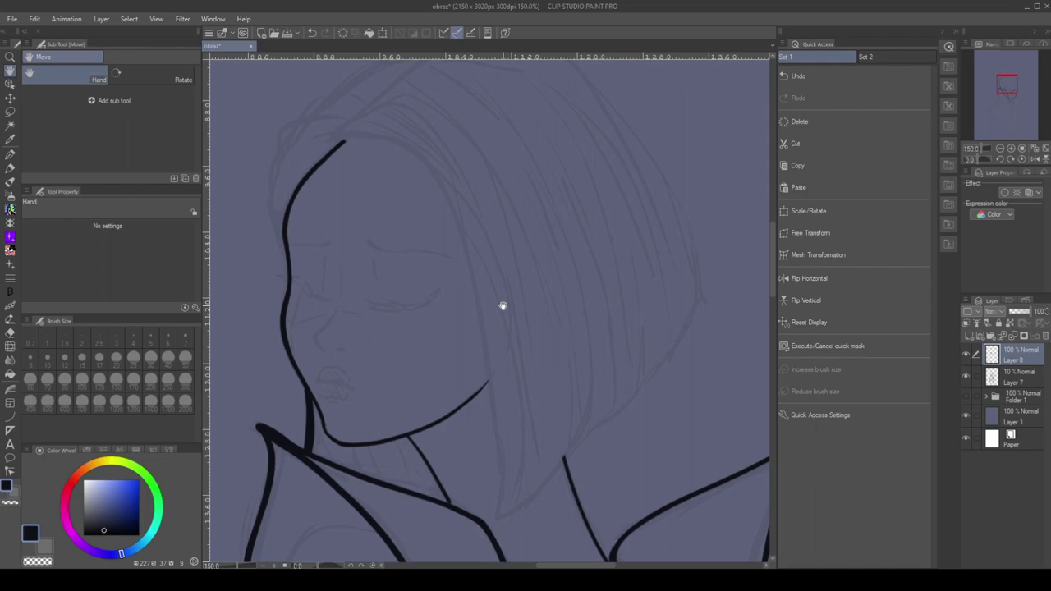
key(p)
key(ctrl+shift+n)
mouse_move(343, 141)
mouse_down()
mouse_move(493, 402)
mouse_move(508, 530)
mouse_move(565, 462)
mouse_up()
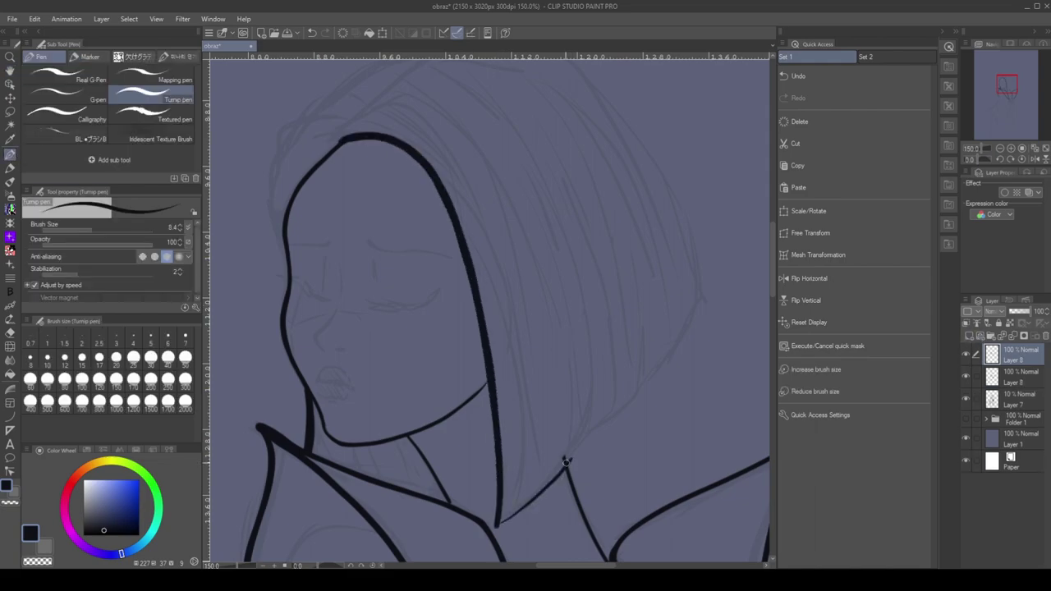
key(ctrl+z)
mouse_move(496, 526)
mouse_down()
mouse_move(563, 465)
mouse_move(575, 445)
mouse_up()
scroll(493, 312, down, 2)
key(h)
scroll(589, 308, down, 2)
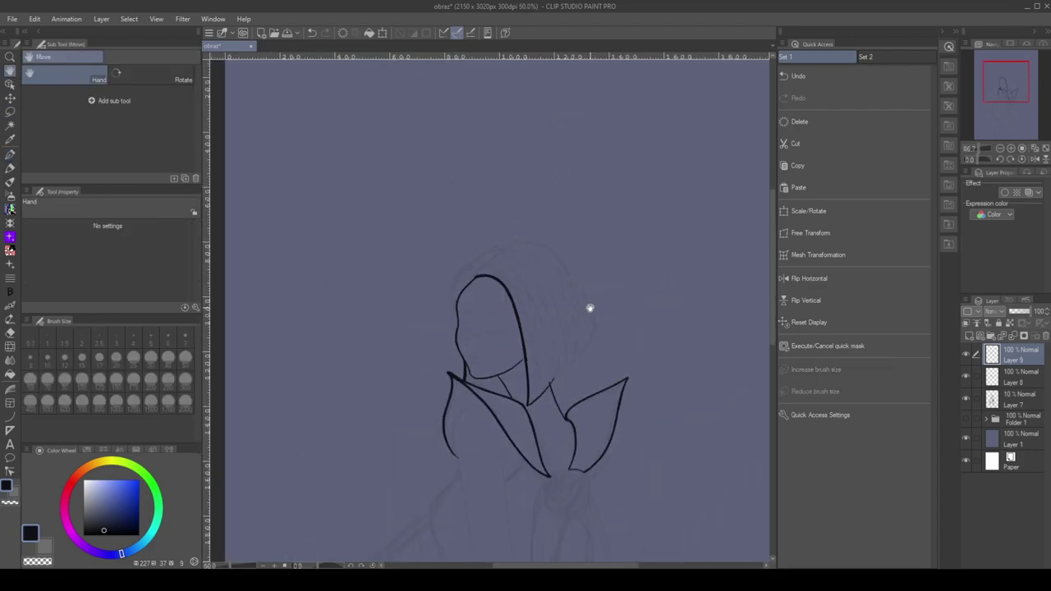
scroll(588, 304, down, 1)
scroll(583, 304, up, 2)
key(p)
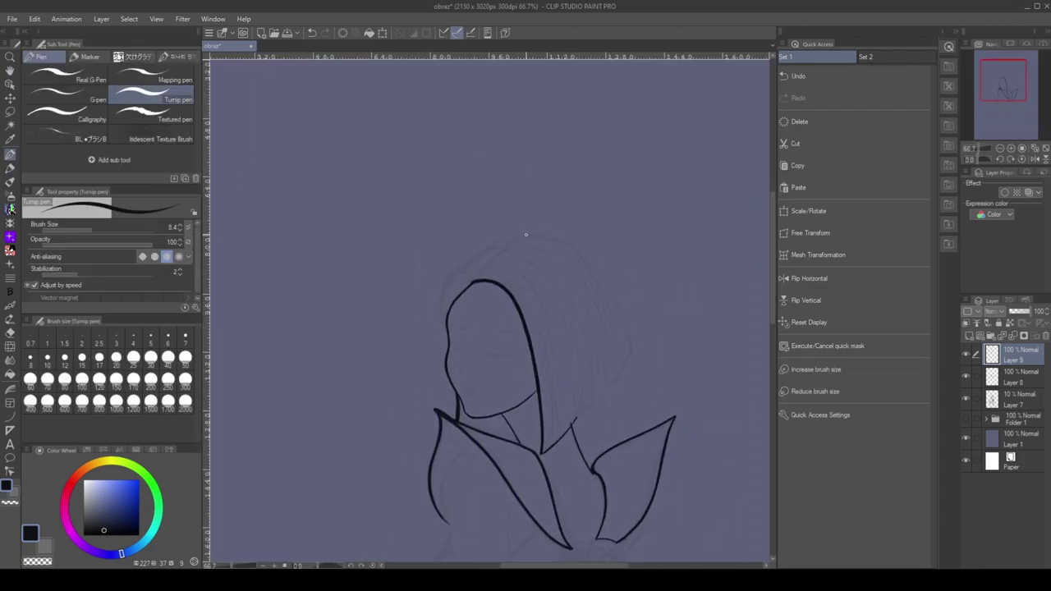
key(bracketright)
drag(526, 235, 616, 341)
key(ctrl+z)
key(ctrl+y)
key(ctrl+z)
key(ctrl+y)
key(ctrl+z)
Ink the short hair strand rising from the parting above the forehead with brush size 9.3
scroll(505, 256, up, 4)
mouse_move(394, 292)
mouse_down()
mouse_move(477, 225)
mouse_move(505, 263)
mouse_move(551, 146)
mouse_move(607, 174)
mouse_up()
scroll(554, 168, down, 3)
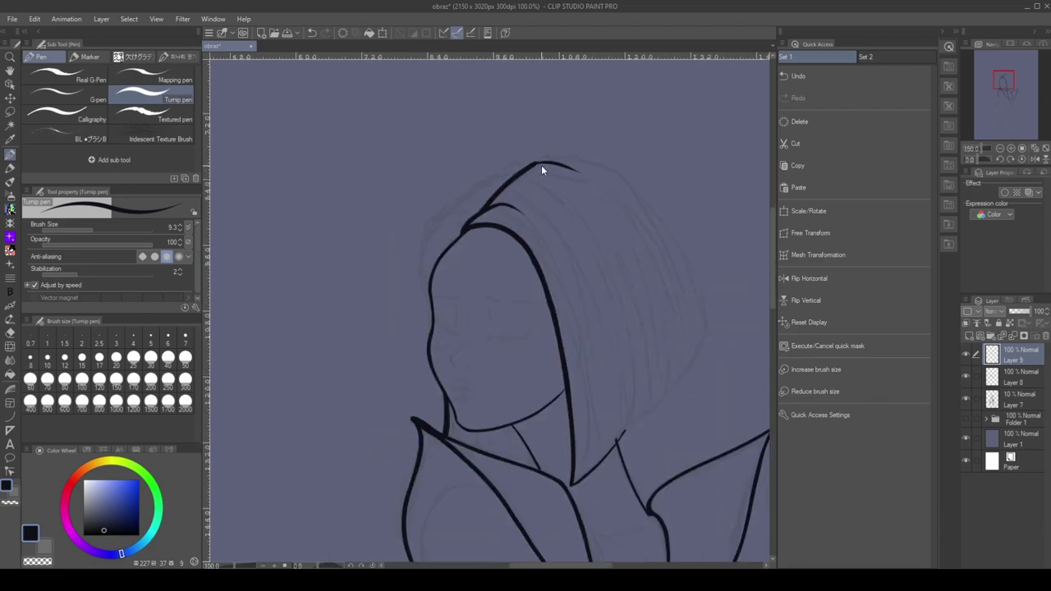
mouse_move(532, 163)
mouse_down()
mouse_move(603, 158)
mouse_move(704, 348)
mouse_move(550, 156)
mouse_move(700, 341)
mouse_up()
key(ctrl+z)
key(ctrl+z)
key(ctrl+z)
mouse_move(539, 154)
mouse_down()
mouse_move(661, 208)
mouse_move(695, 345)
mouse_up()
key(ctrl+z)
key(ctrl+z)
key(ctrl+z)
drag(503, 202, 557, 177)
key(ctrl+z)
drag(506, 204, 692, 362)
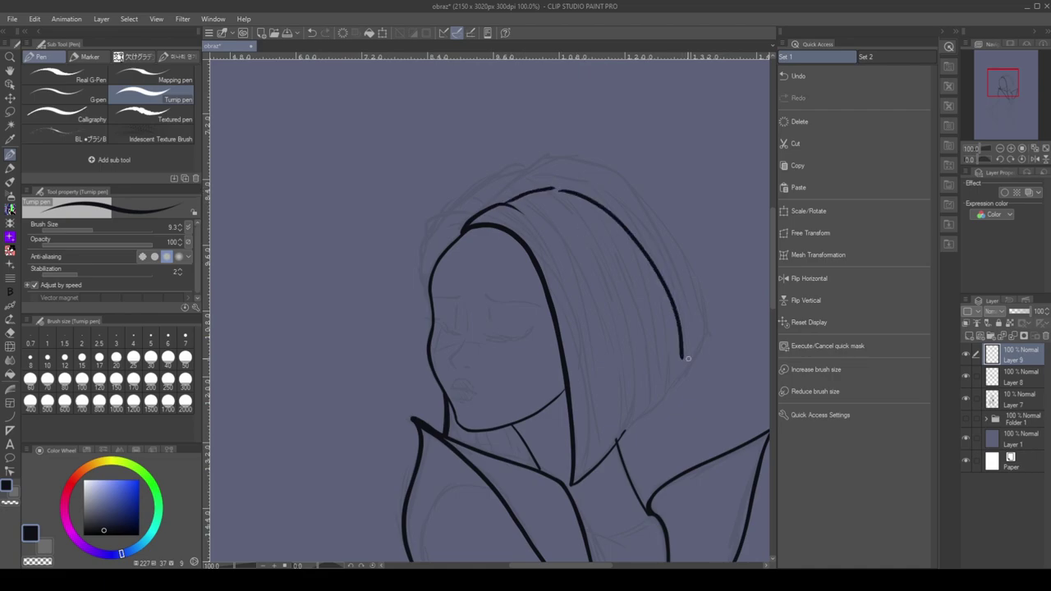
key(ctrl+z)
mouse_move(504, 205)
mouse_down()
mouse_move(537, 179)
mouse_move(565, 178)
mouse_move(682, 382)
mouse_up()
key(ctrl+z)
key(ctrl+z)
drag(550, 181, 607, 204)
key(ctrl+z)
key(ctrl+z)
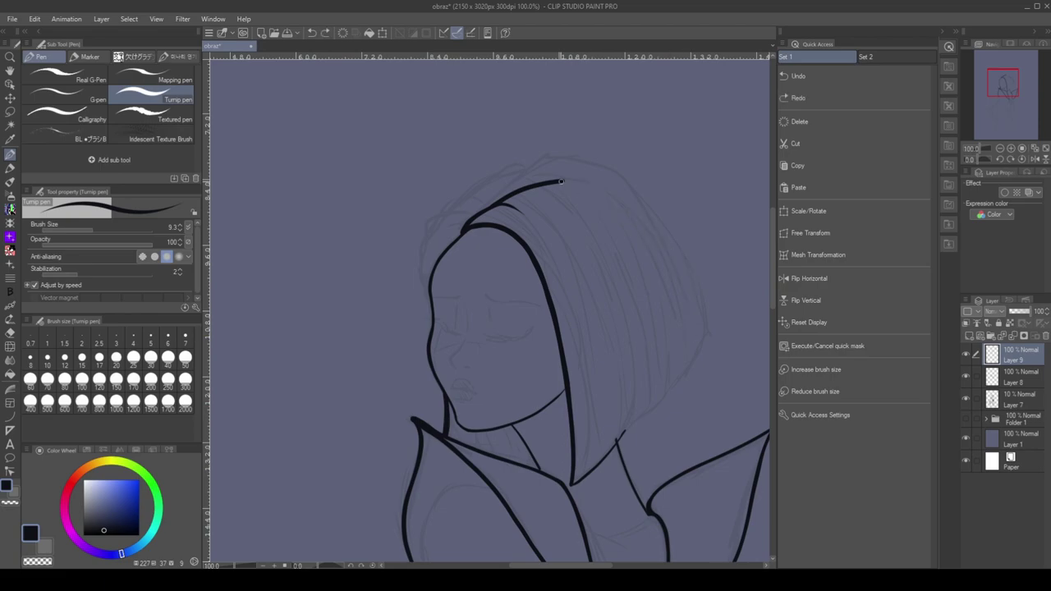
key(ctrl+z)
mouse_move(558, 179)
mouse_down()
mouse_move(723, 321)
mouse_move(679, 386)
mouse_move(634, 422)
mouse_up()
drag(664, 335, 667, 386)
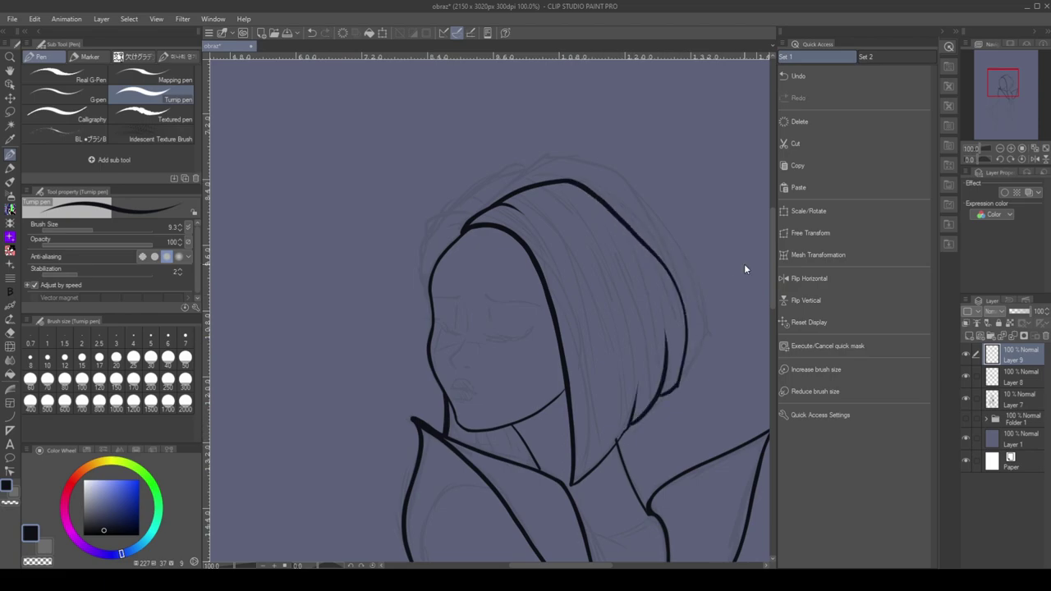
key(ctrl+z)
key(ctrl+z)
key(ctrl+z)
mouse_move(562, 179)
mouse_down()
mouse_move(632, 227)
mouse_move(688, 354)
mouse_up()
key(ctrl+z)
key(ctrl+z)
mouse_move(564, 180)
mouse_down()
mouse_move(705, 385)
mouse_move(688, 387)
mouse_up()
key(ctrl+z)
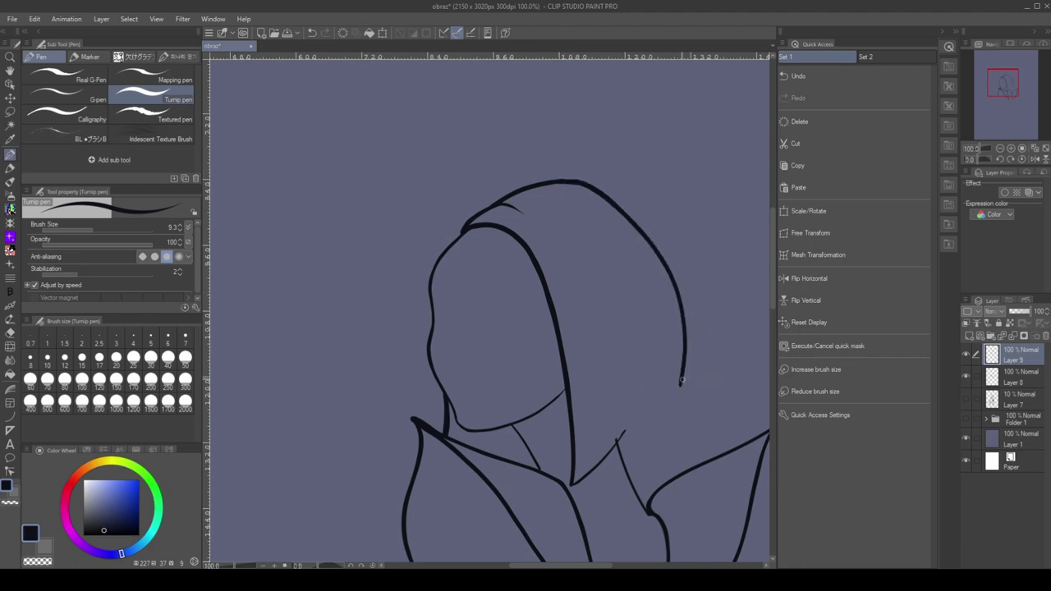
key(ctrl+z)
drag(563, 181, 694, 278)
key(ctrl+z)
mouse_move(562, 179)
mouse_down()
mouse_move(616, 207)
mouse_move(700, 363)
mouse_move(628, 211)
mouse_move(665, 268)
mouse_up()
key(ctrl+z)
key(ctrl+z)
key(ctrl+z)
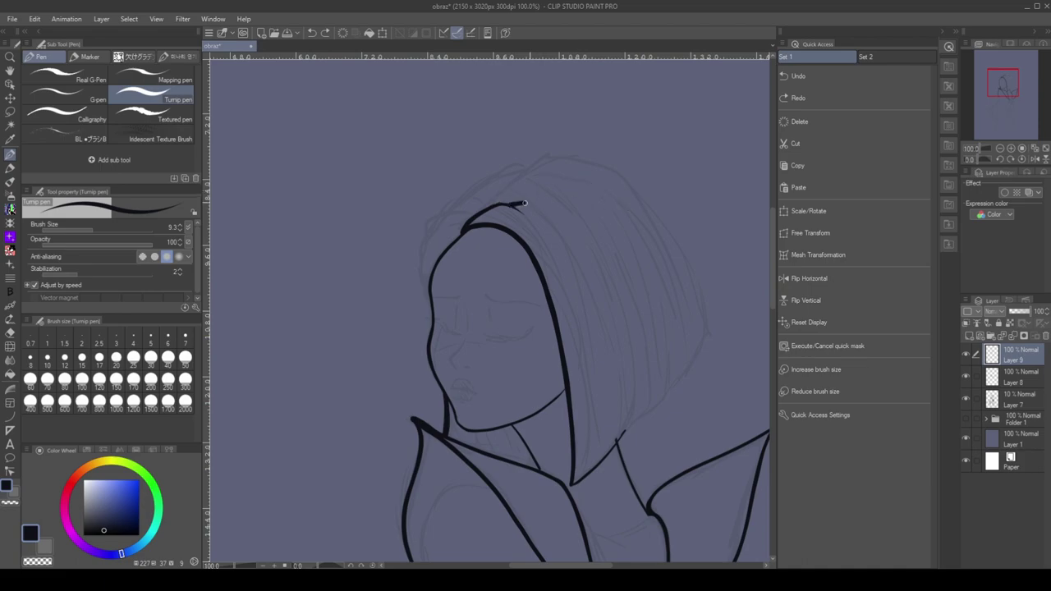
Ink the hair's outer contour from the parting over the crown and down the back, plus a short strand above the nape
mouse_move(525, 202)
mouse_down()
mouse_move(692, 365)
mouse_move(678, 386)
mouse_up()
key(ctrl+z)
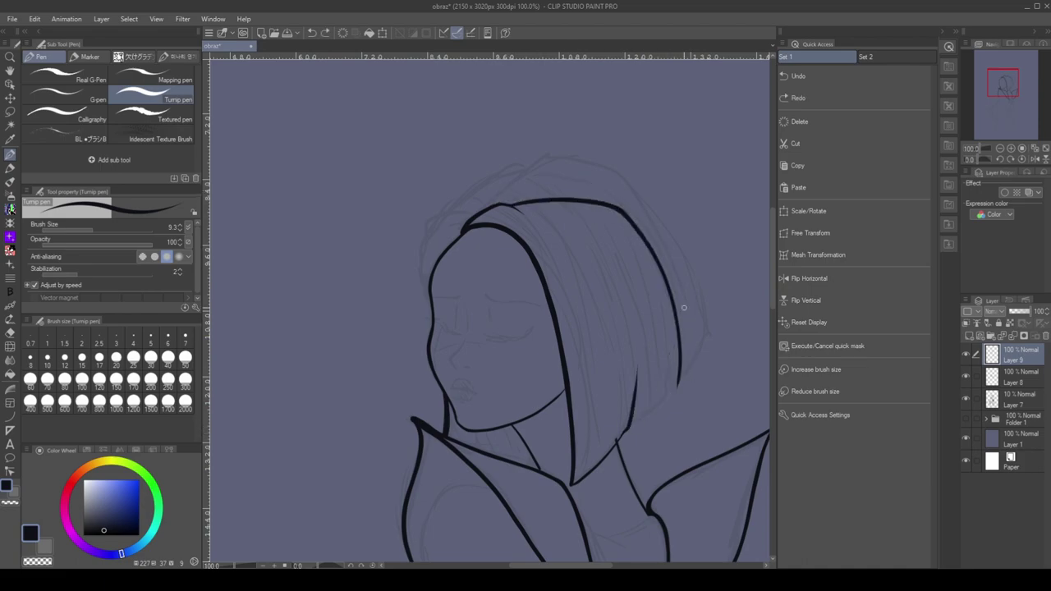
key(ctrl+z)
drag(662, 266, 680, 386)
key(ctrl+z)
mouse_move(662, 267)
mouse_down()
mouse_move(680, 386)
mouse_move(632, 426)
mouse_up()
key(ctrl+z)
key(ctrl+z)
Ink the hair's lower edge from the end of the back contour down to the nape with brush size 7.3
scroll(559, 227, up, 3)
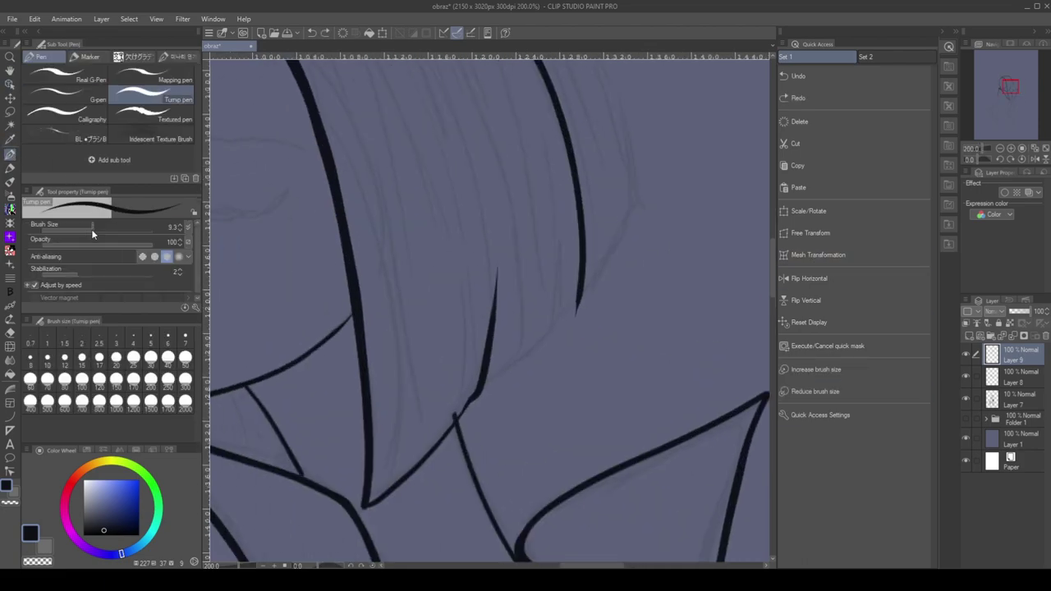
drag(570, 293, 453, 421)
key(ctrl+z)
key(ctrl+z)
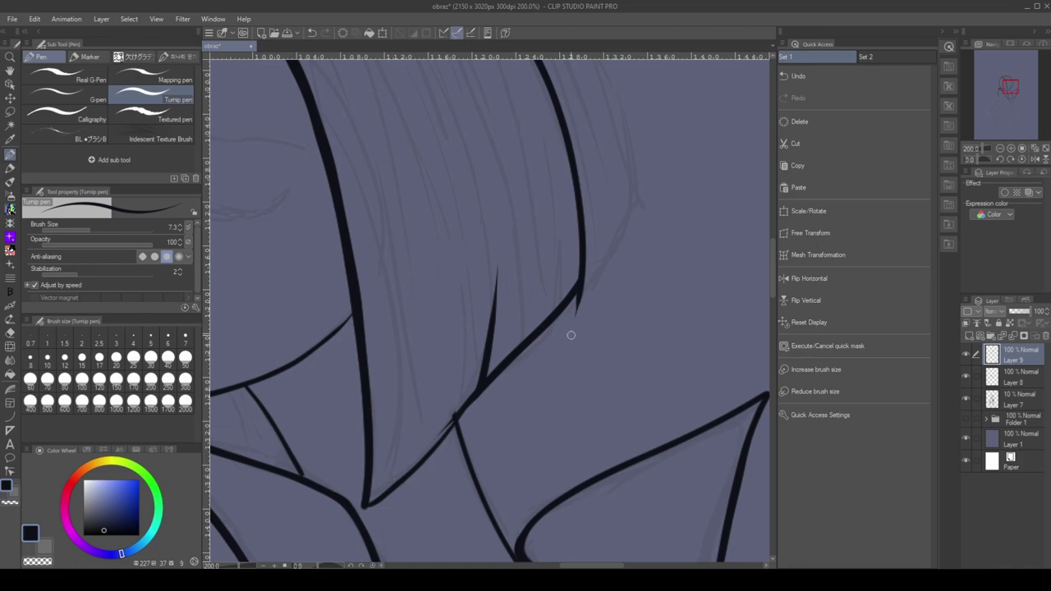
Clean up the hair's lower edge with the Hard eraser and shape the split strand above the nape using a 5.2 pen
key(e)
key(bracketleft)
key(bracketleft)
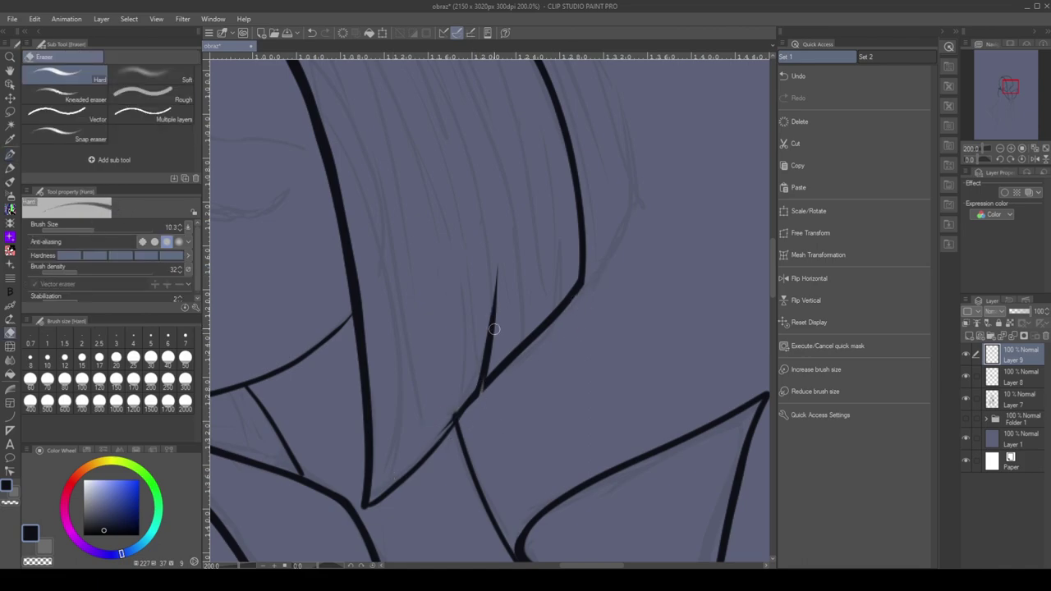
mouse_move(476, 401)
mouse_down()
mouse_move(491, 345)
mouse_move(480, 396)
mouse_up()
key(p)
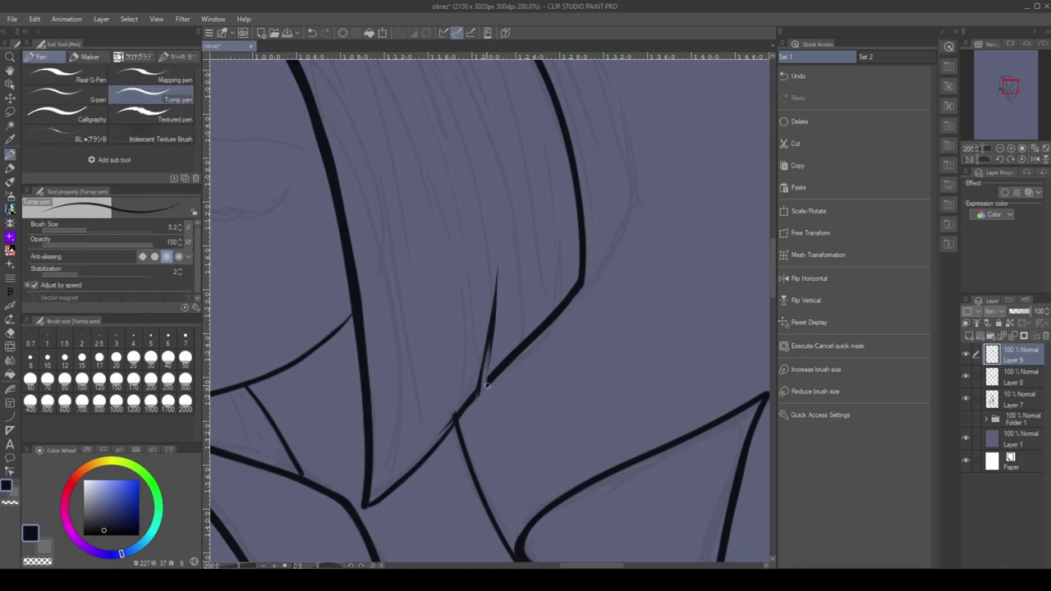
drag(491, 344, 482, 402)
key(e)
drag(499, 272, 496, 349)
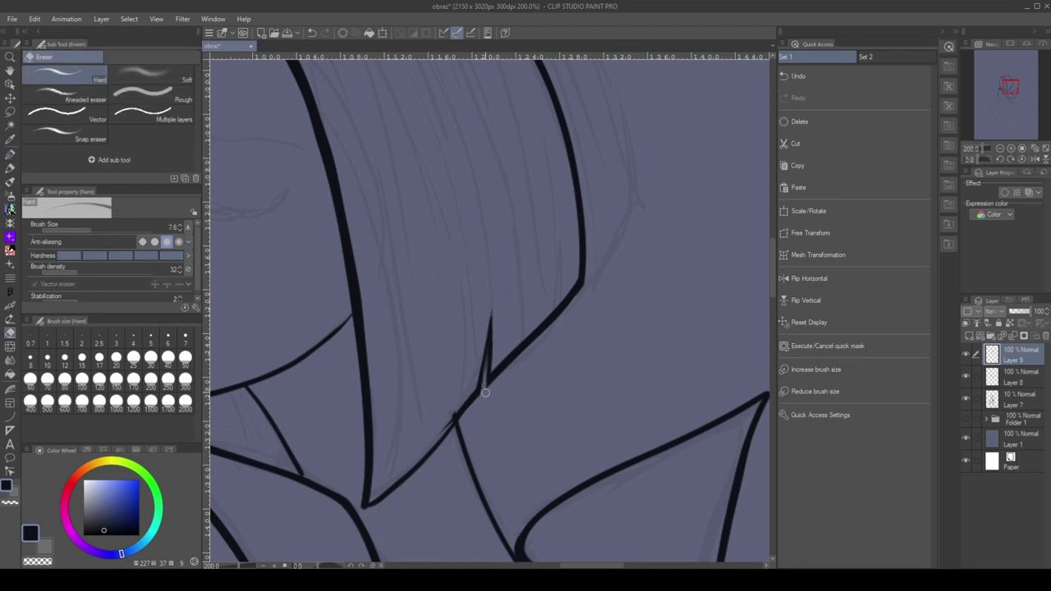
Ink a narrow split strand near the hair's front tip with brush size 5.2 and trim it with the Hard eraser
key(p)
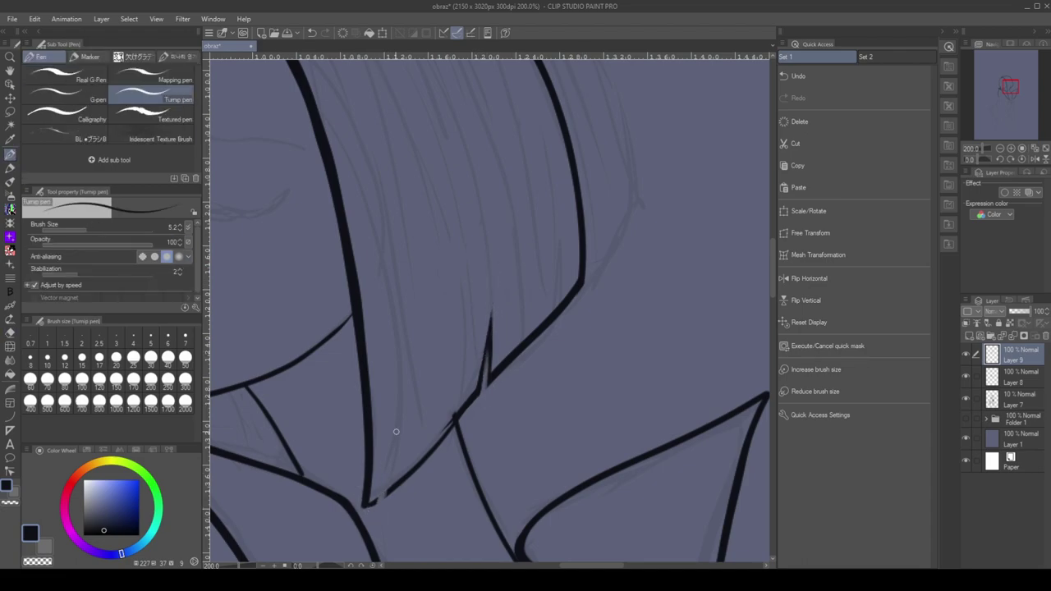
drag(395, 492, 413, 408)
key(ctrl+z)
drag(401, 361, 381, 507)
key(e)
key(p)
key(e)
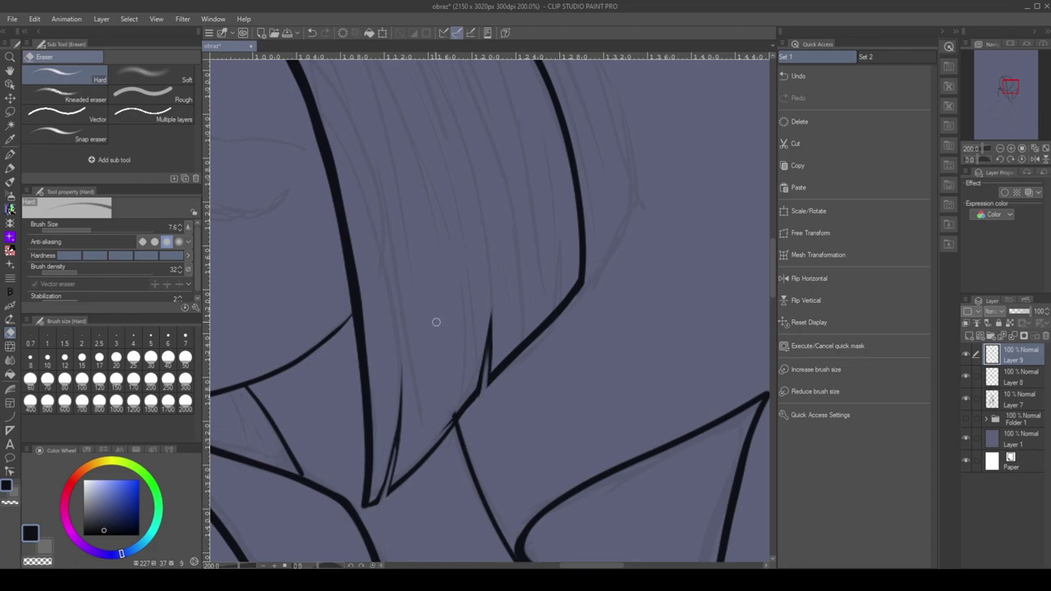
mouse_move(393, 460)
mouse_down()
mouse_move(385, 489)
mouse_move(395, 427)
mouse_up()
key(p)
key(p)
key(p)
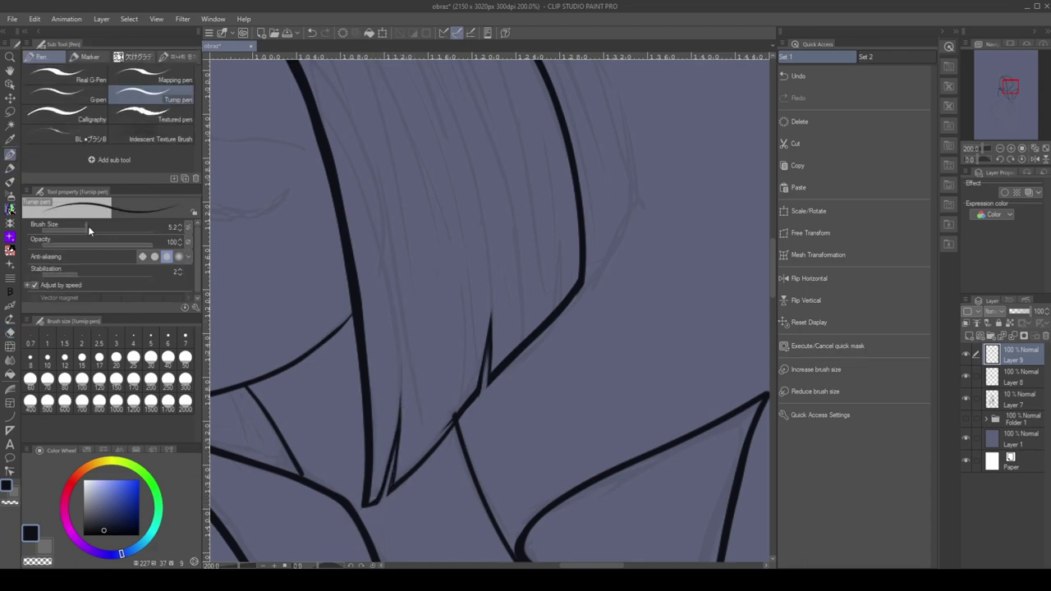
scroll(406, 371, down, 3)
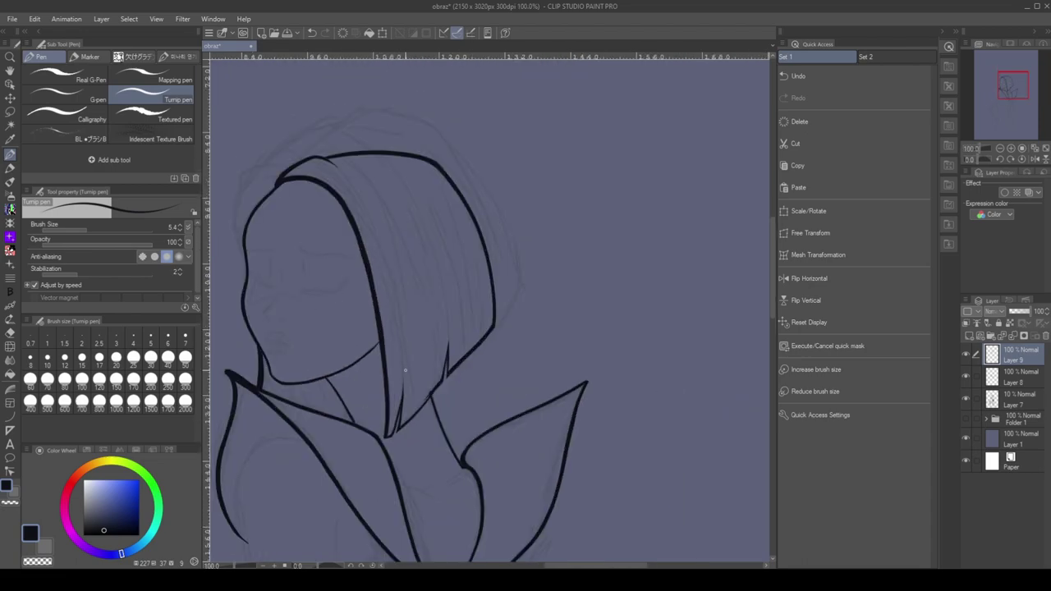
scroll(405, 370, down, 2)
scroll(608, 298, up, 4)
scroll(244, 211, down, 1)
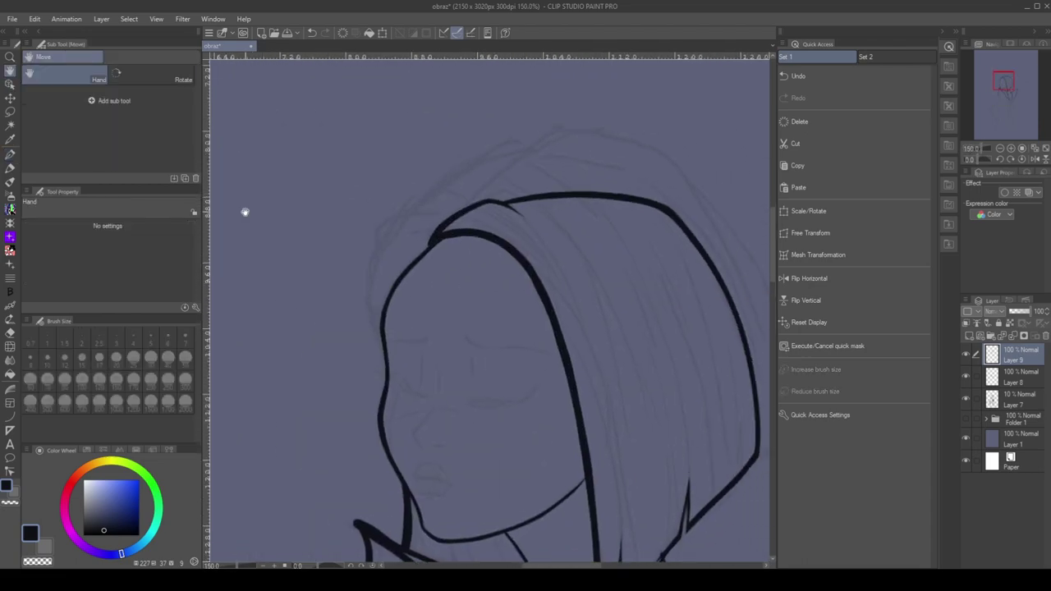
key(ctrl+z)
mouse_move(438, 234)
mouse_down()
mouse_move(385, 270)
mouse_move(375, 310)
mouse_move(376, 335)
mouse_up()
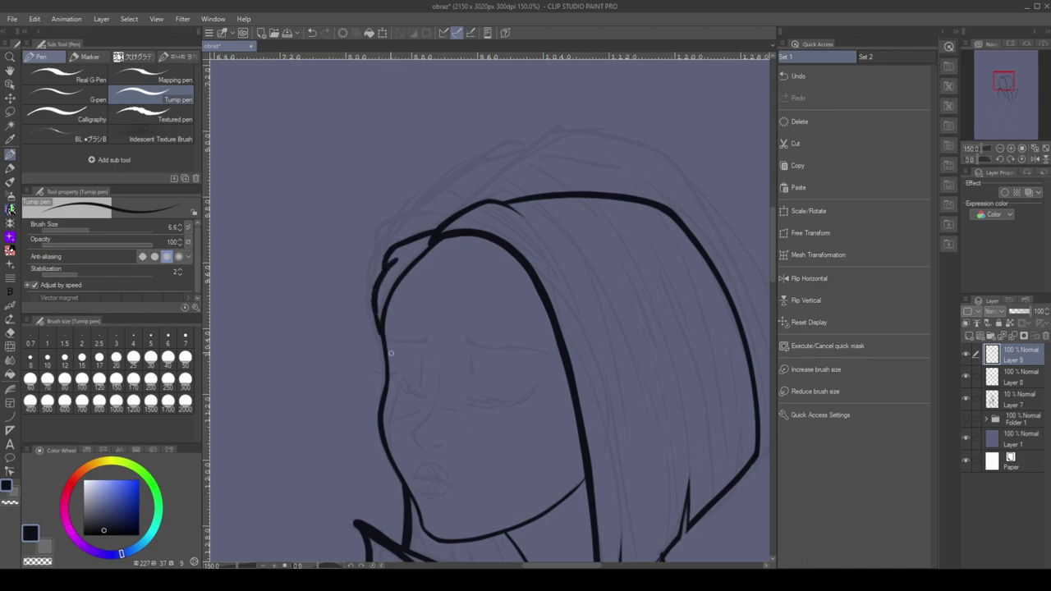
key(ctrl+z)
drag(414, 260, 379, 397)
key(ctrl+z)
mouse_move(437, 227)
mouse_down()
mouse_move(379, 310)
mouse_move(379, 388)
mouse_up()
key(ctrl+z)
key(ctrl+z)
mouse_move(434, 227)
mouse_down()
mouse_move(381, 317)
mouse_move(396, 481)
mouse_up()
key(ctrl+z)
key(ctrl+z)
key(ctrl+z)
mouse_move(419, 241)
mouse_down()
mouse_move(396, 485)
mouse_move(378, 310)
mouse_move(385, 337)
mouse_up()
key(ctrl+z)
mouse_move(438, 225)
mouse_down()
mouse_move(383, 339)
mouse_move(376, 300)
mouse_move(386, 382)
mouse_up()
key(ctrl+z)
key(ctrl+z)
key(ctrl+z)
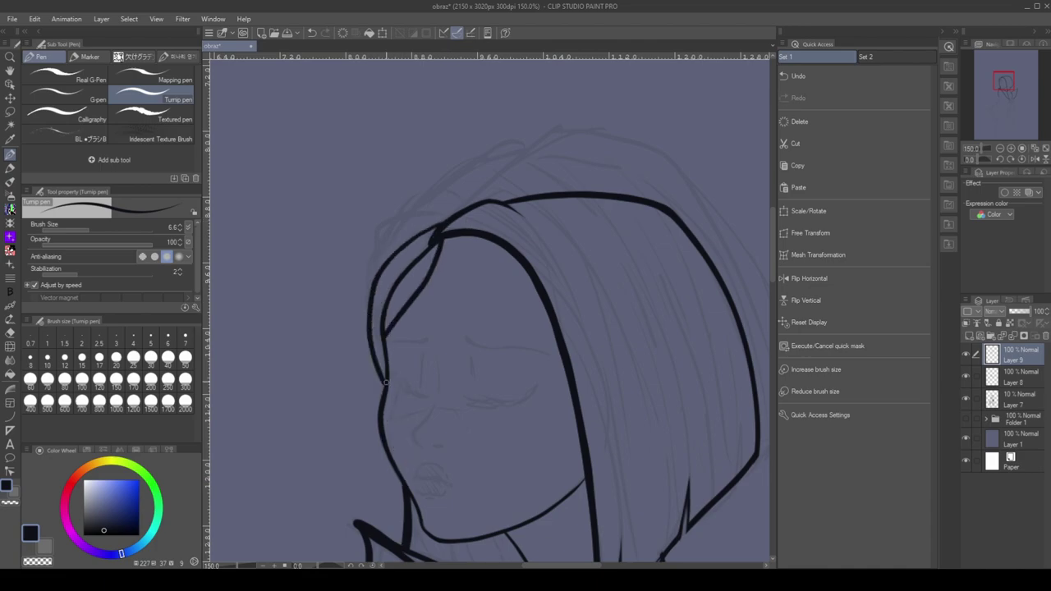
scroll(382, 380, down, 1)
key(ctrl+z)
key(ctrl+z)
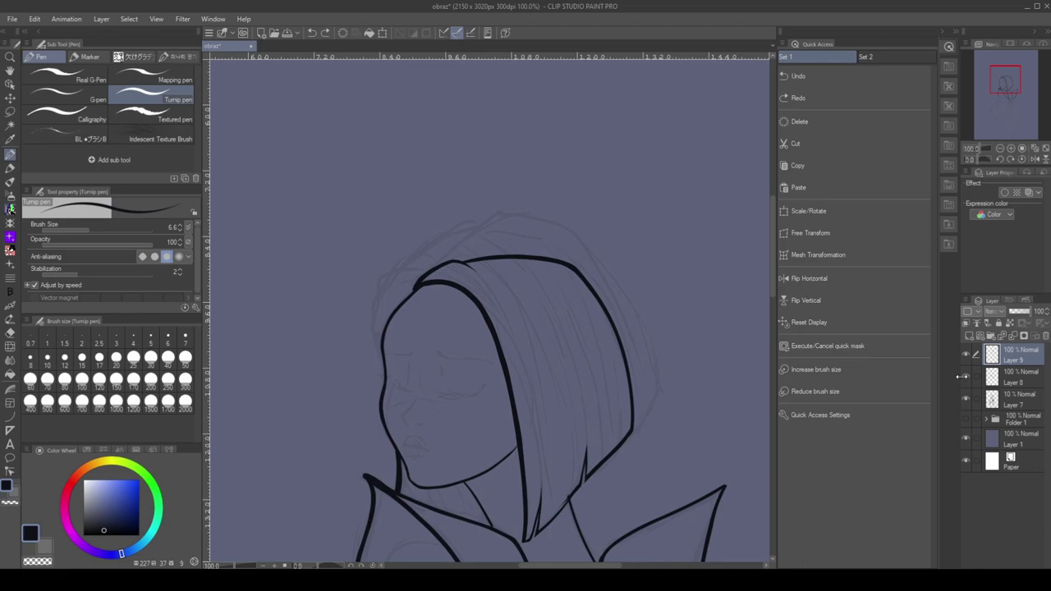
Show the ring in Folder 1, hide the Layer 7 sketch and check the line art against the whole picture
key(ctrl+minus)
click(966, 418)
key(ctrl+minus)
key(ctrl+minus)
key(ctrl+minus)
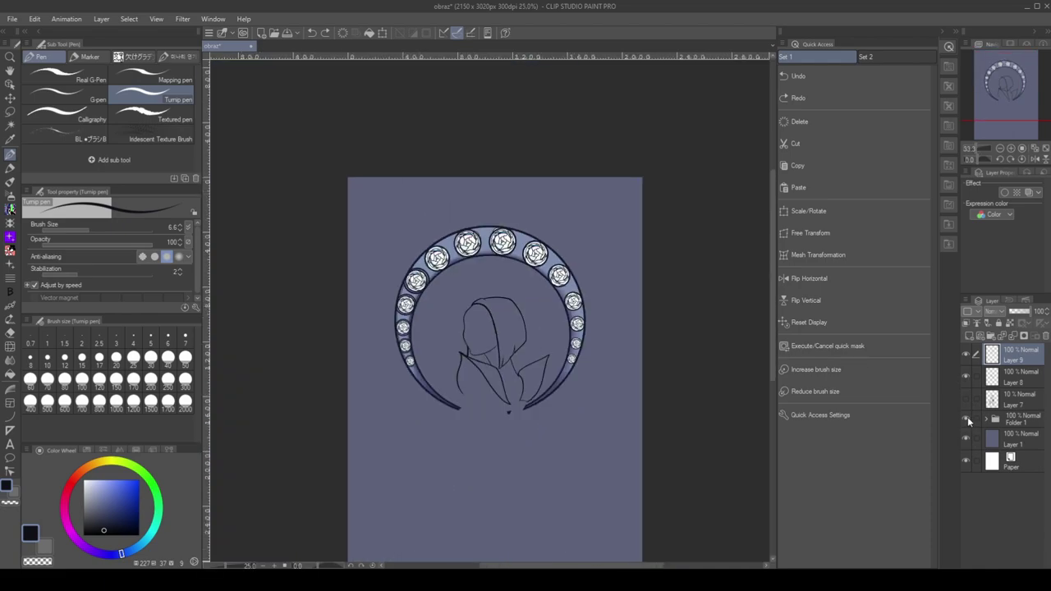
key(ctrl+plus)
key(ctrl+plus)
key(ctrl+plus)
key(ctrl+plus)
key(ctrl+plus)
key(ctrl+minus)
key(ctrl+minus)
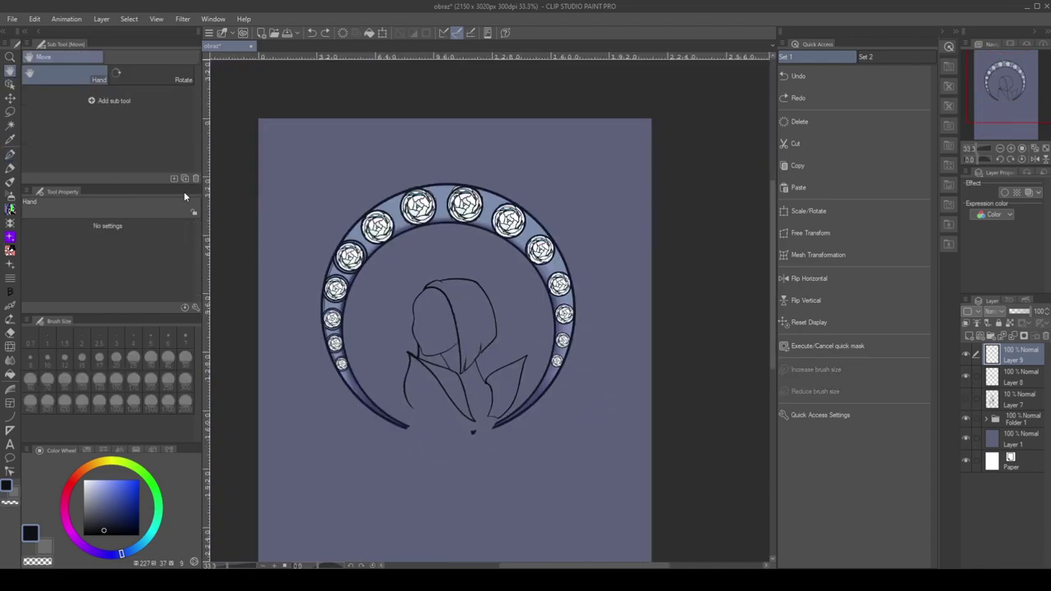
Show the Layer 7 sketch again and add a new layer directly above Layer 8
drag(493, 428, 557, 293)
click(1016, 378)
key(ctrl+plus)
key(ctrl+z)
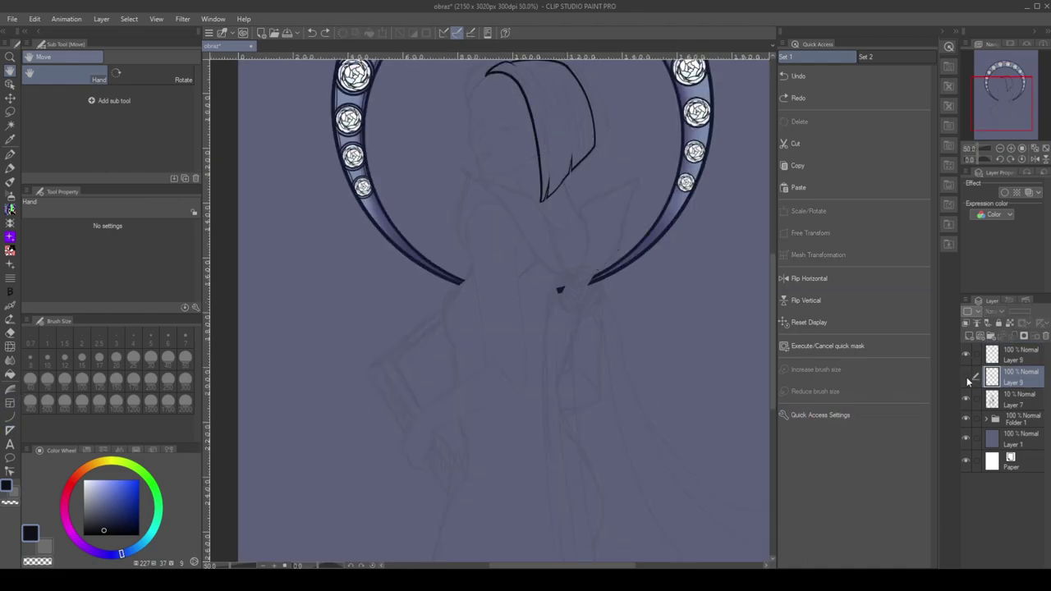
key(ctrl+y)
key(ctrl+shift+n)
click(10, 152)
key(ctrl+plus)
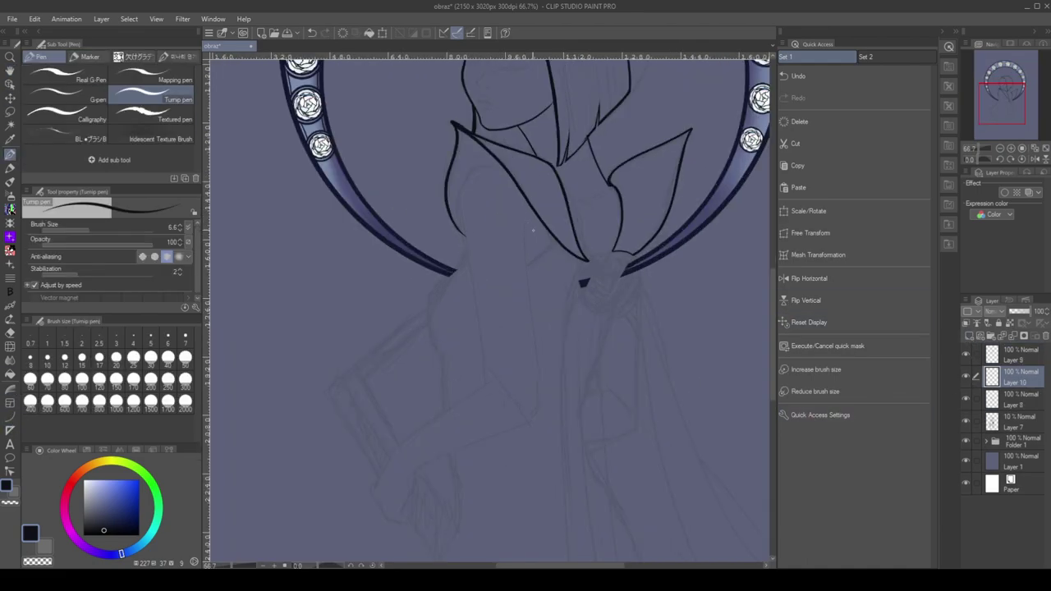
scroll(546, 205, up, 3)
drag(504, 347, 542, 319)
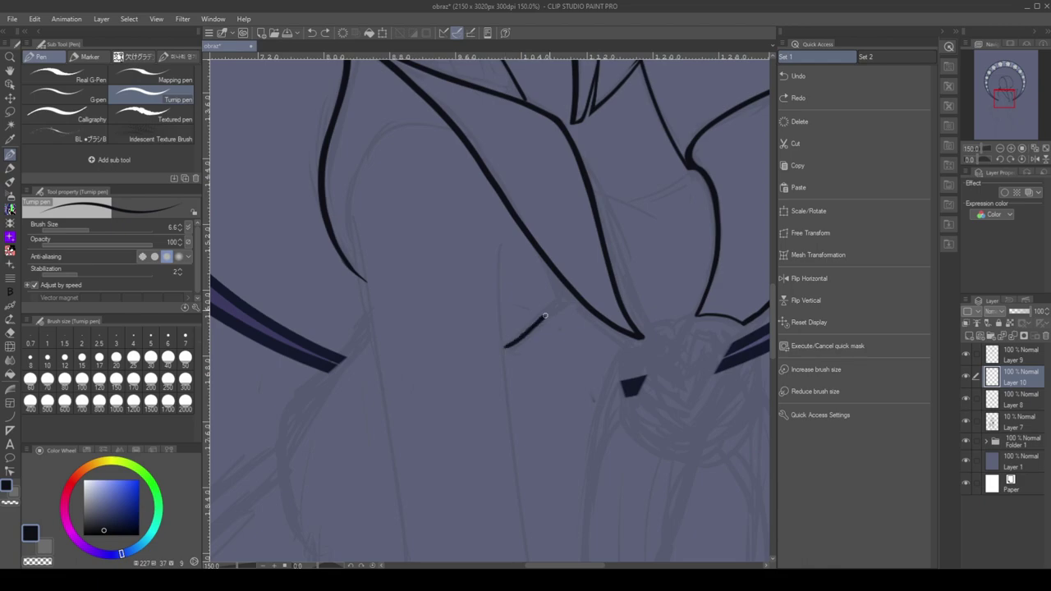
key(ctrl+z)
drag(561, 278, 498, 345)
key(ctrl+z)
key(e)
mouse_move(559, 278)
mouse_down()
mouse_move(494, 350)
mouse_move(560, 279)
mouse_up()
key(ctrl+z)
Draw the curved chest line from the near collar's edge down toward the arm with the Curve tool at brush size 4.2
key(u)
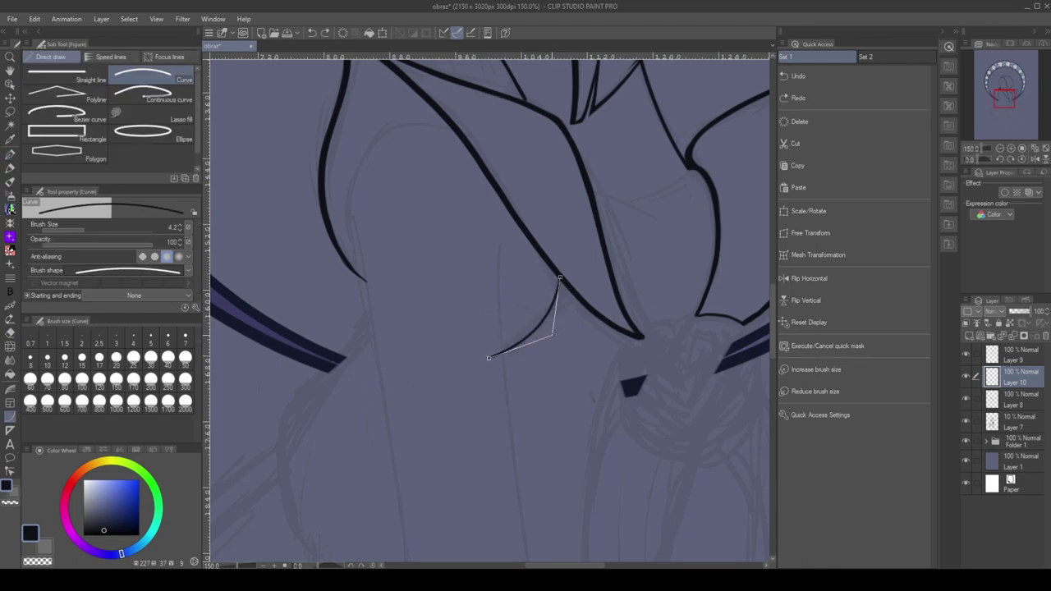
click(553, 333)
scroll(556, 328, down, 3)
scroll(359, 311, up, 2)
key(e)
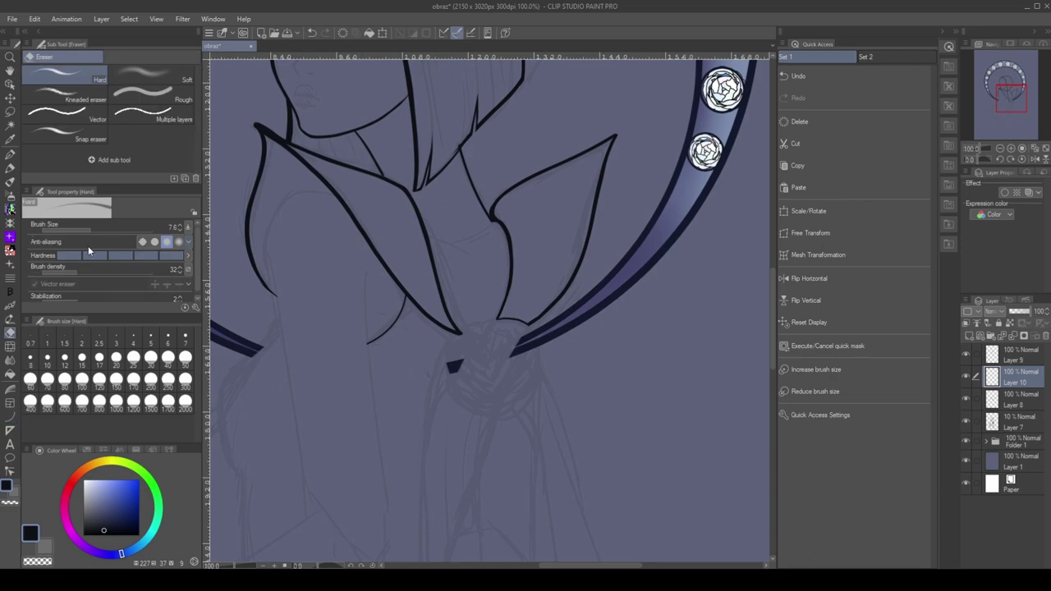
Draw the two long edges of the near upper arm over the sketch with the Curve tool at brush size 5.7
key(u)
drag(383, 549, 362, 279)
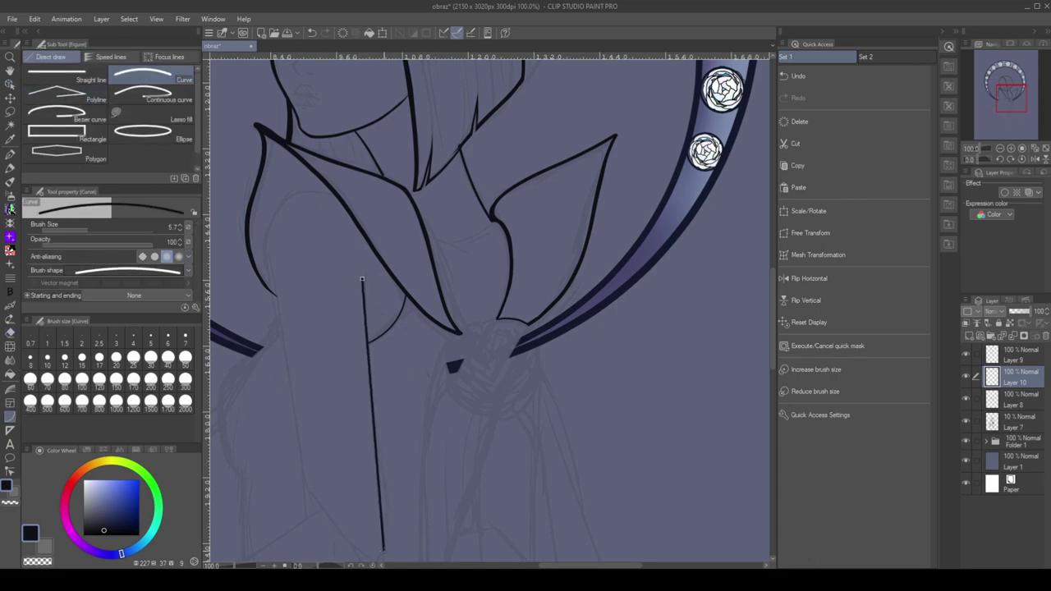
click(362, 281)
key(e)
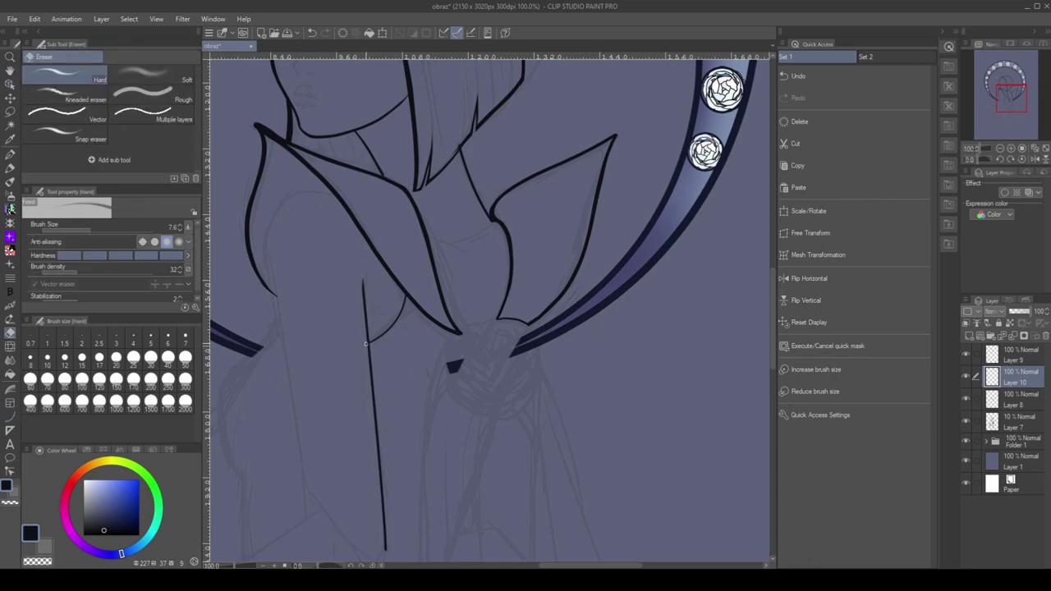
click(10, 153)
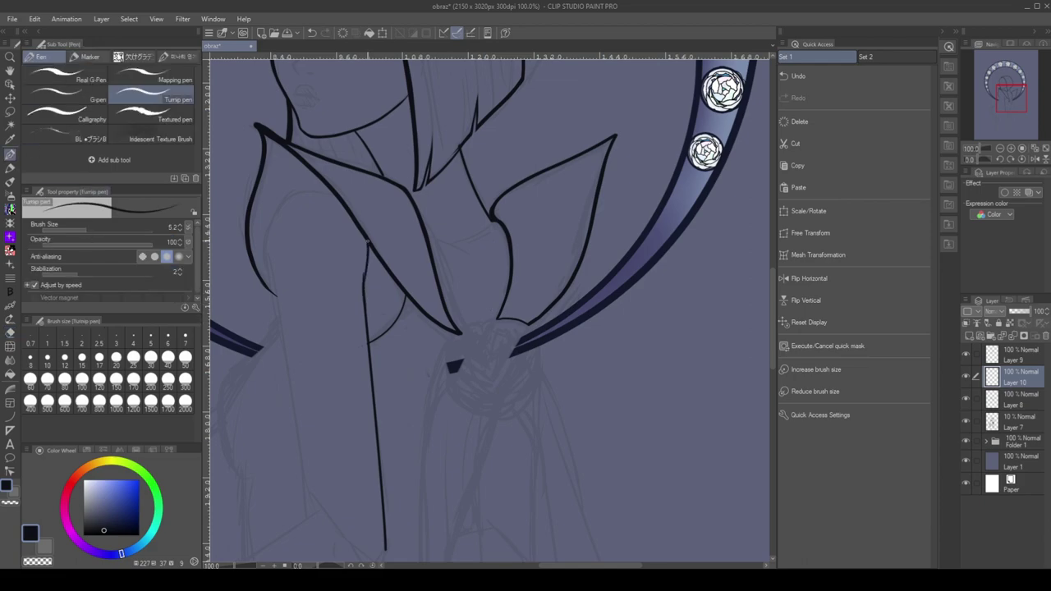
click(13, 419)
drag(273, 270, 310, 514)
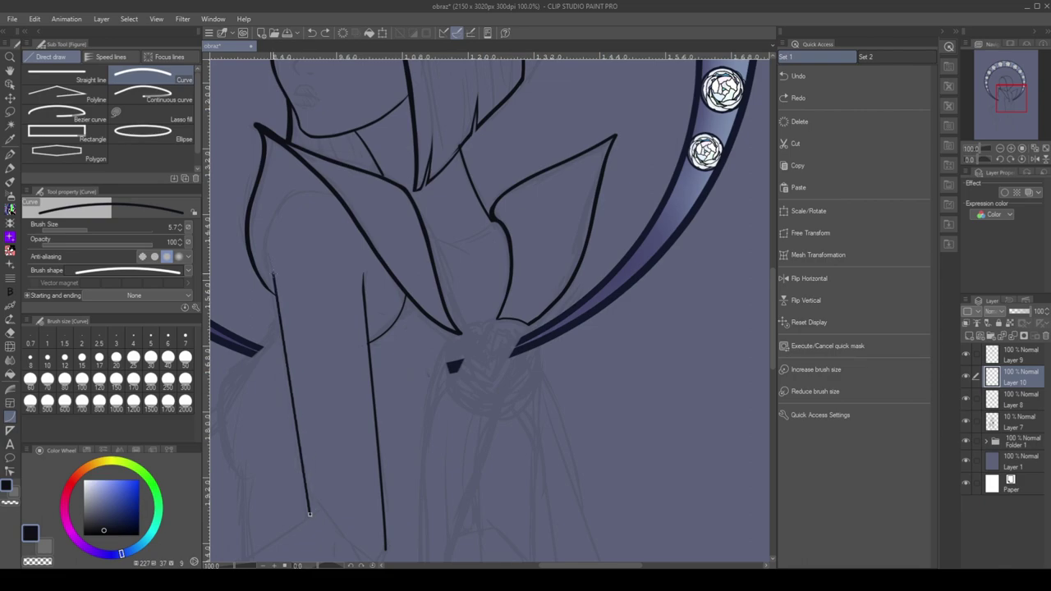
key(u)
drag(368, 194, 269, 306)
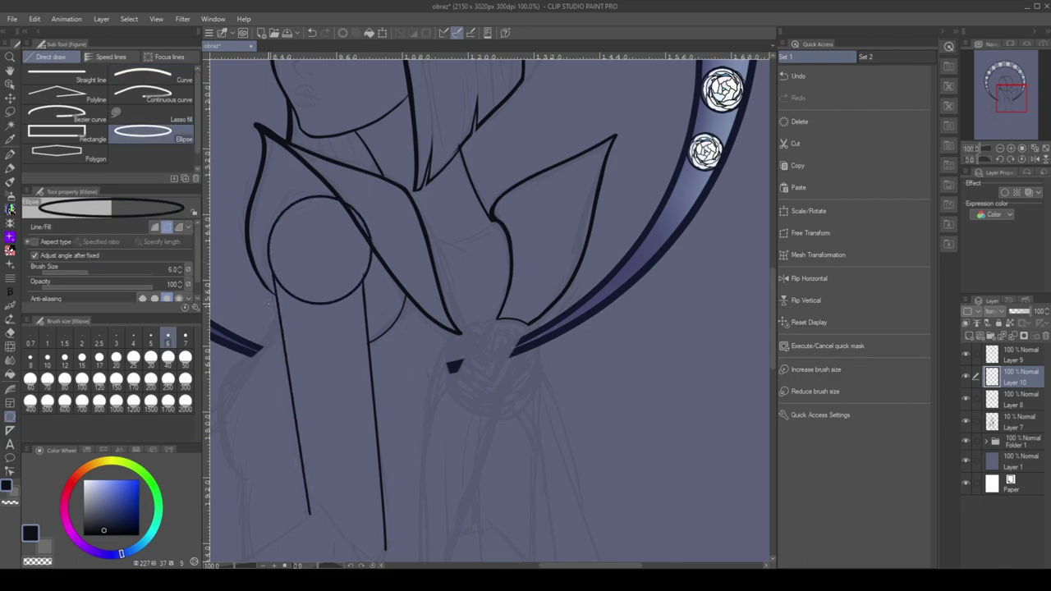
click(822, 212)
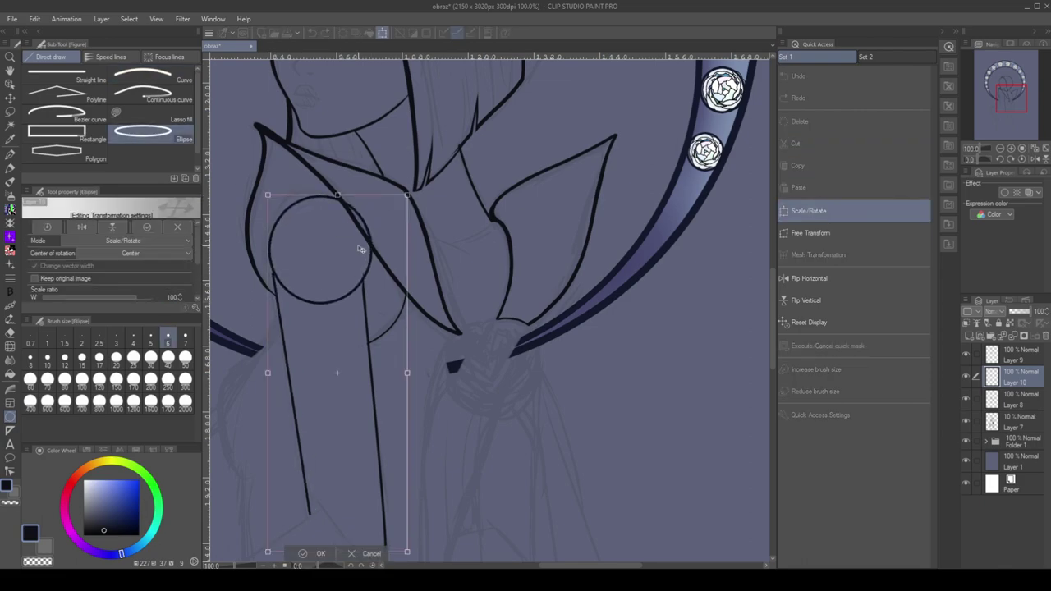
key(Escape)
key(ctrl+z)
Add a layer above Layer 10, draw the shoulder circle with the Ellipse tool at brush size 6.0 and erase everything but the shoulder arc
click(970, 346)
mouse_move(374, 194)
mouse_down()
mouse_move(305, 246)
mouse_move(264, 300)
mouse_up()
key(ctrl+t)
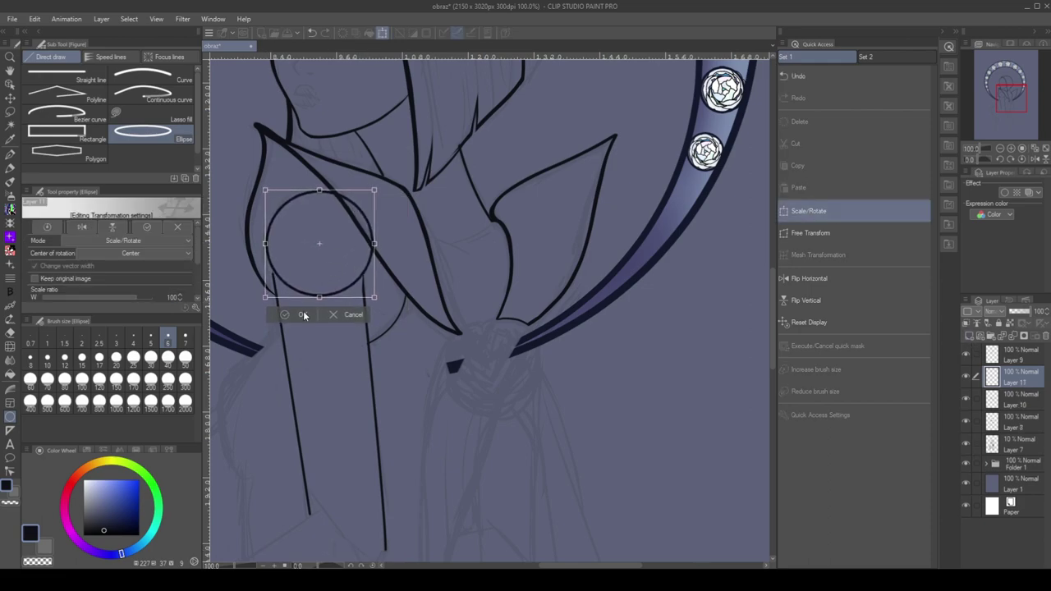
key(Return)
key(e)
mouse_move(368, 207)
mouse_down()
mouse_move(386, 255)
mouse_move(360, 284)
mouse_move(313, 259)
mouse_move(284, 282)
mouse_up()
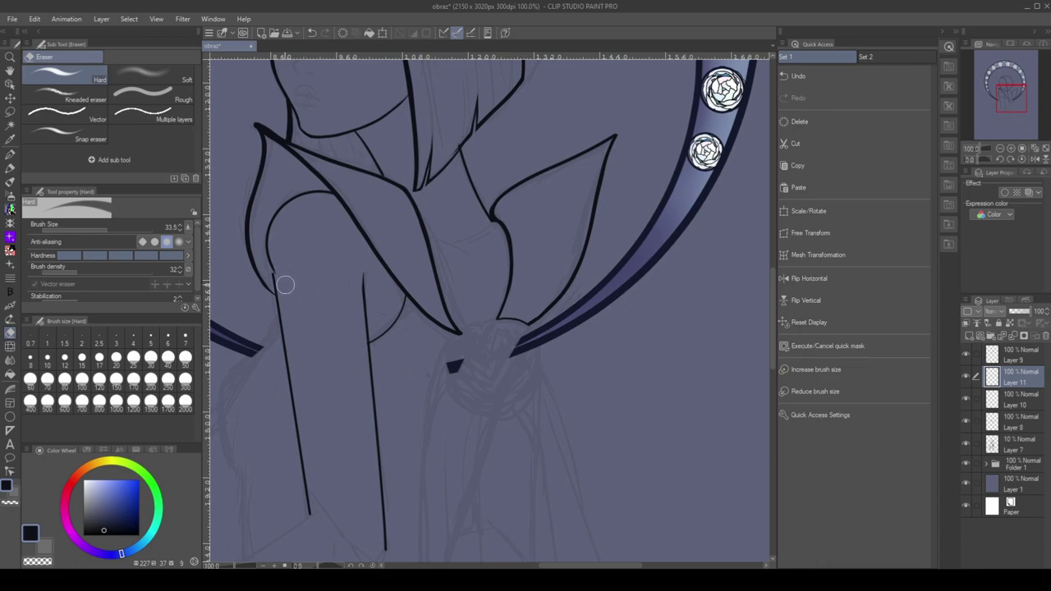
Join the shoulder arc to the arm's outer edge with the Turnip pen at brush size 5.2
key(p)
scroll(279, 283, up, 5)
drag(309, 191, 322, 238)
scroll(322, 238, down, 6)
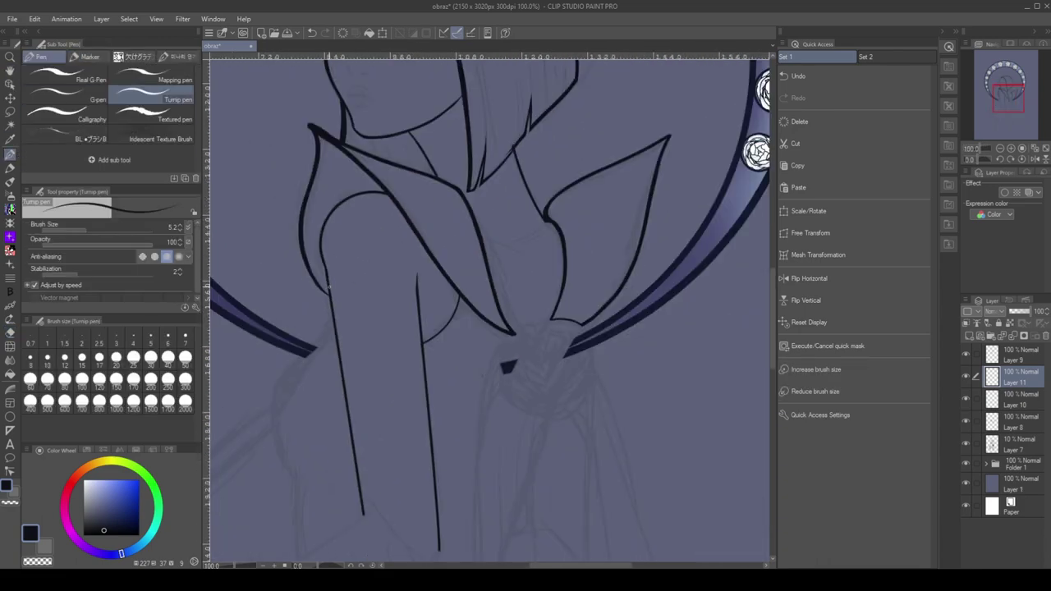
scroll(337, 164, up, 2)
scroll(344, 148, down, 2)
Merge Layer 11 with the shoulder arc into Layer 10
key(ctrl+minus)
key(ctrl+minus)
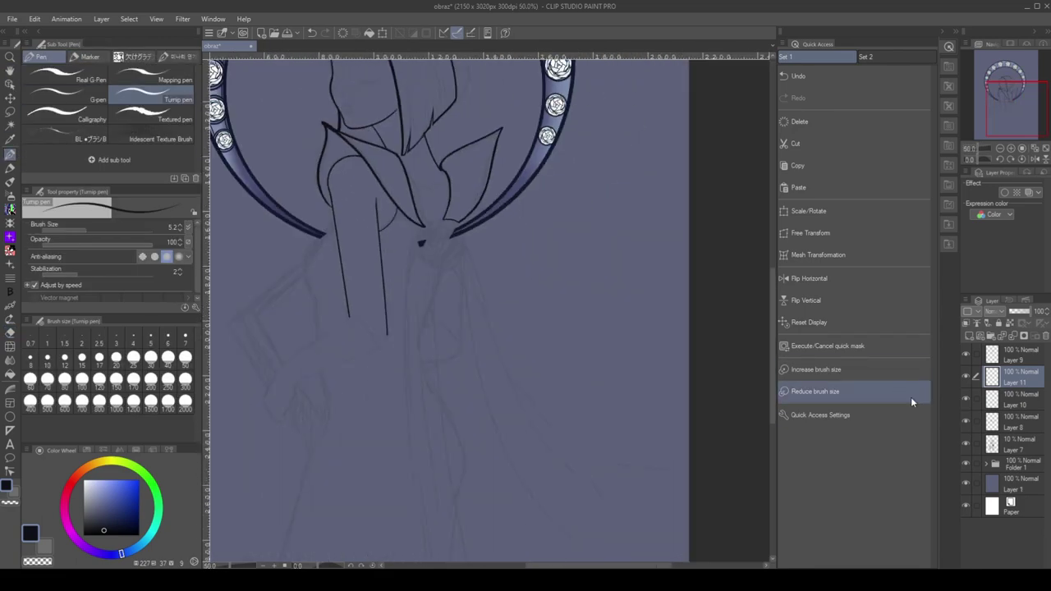
key(ctrl+e)
click(967, 420)
key(ctrl+plus)
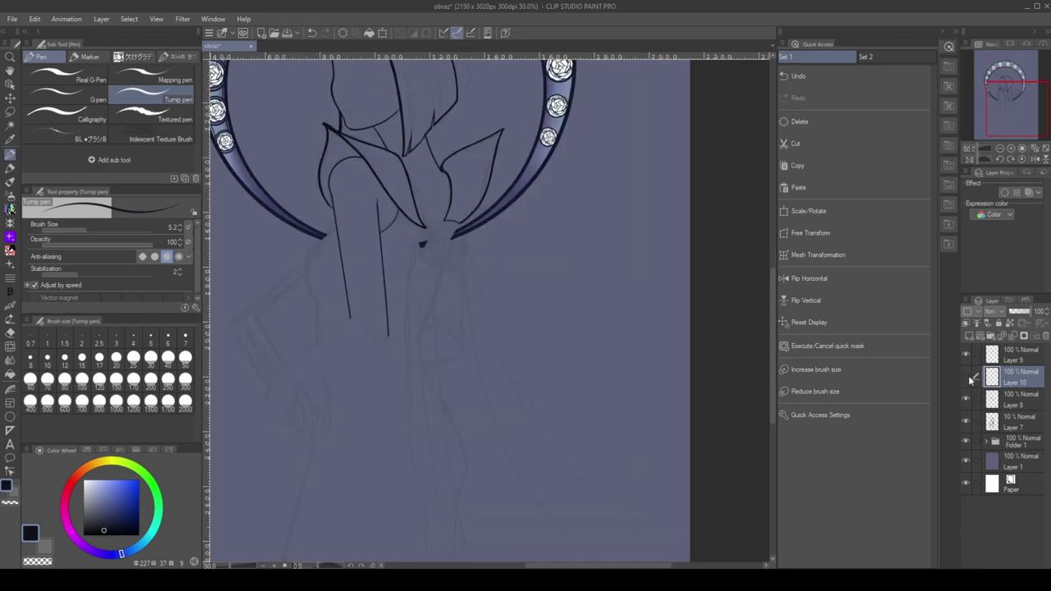
On a new layer above Layer 10, ink the rounded torso contour outside the near arm with the Turnip pen at brush size 7.3
scroll(485, 162, up, 2)
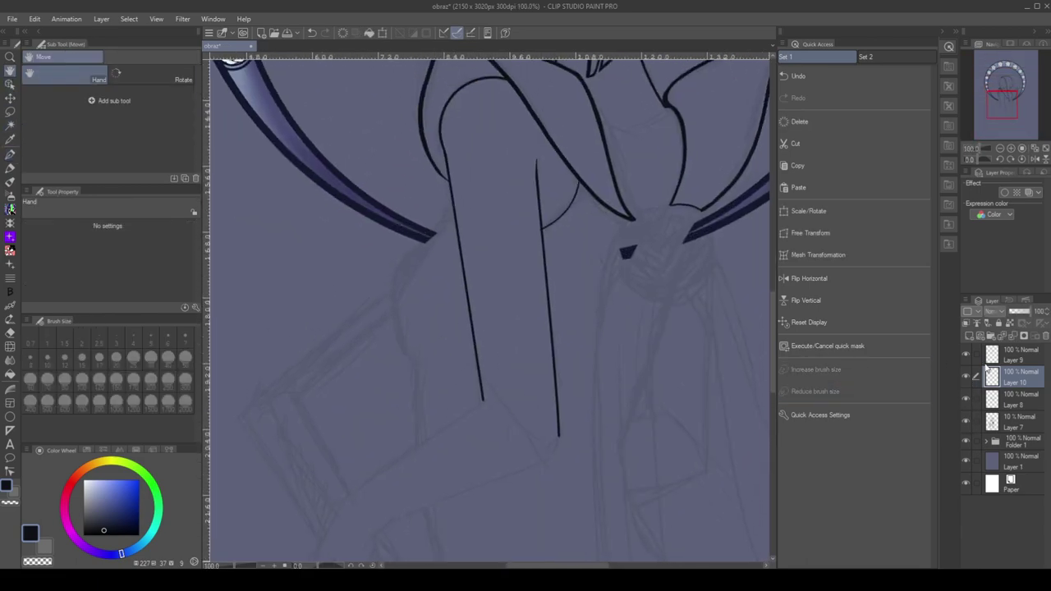
key(ctrl+shift+n)
click(12, 155)
mouse_move(454, 207)
mouse_down()
mouse_move(415, 250)
mouse_move(411, 361)
mouse_up()
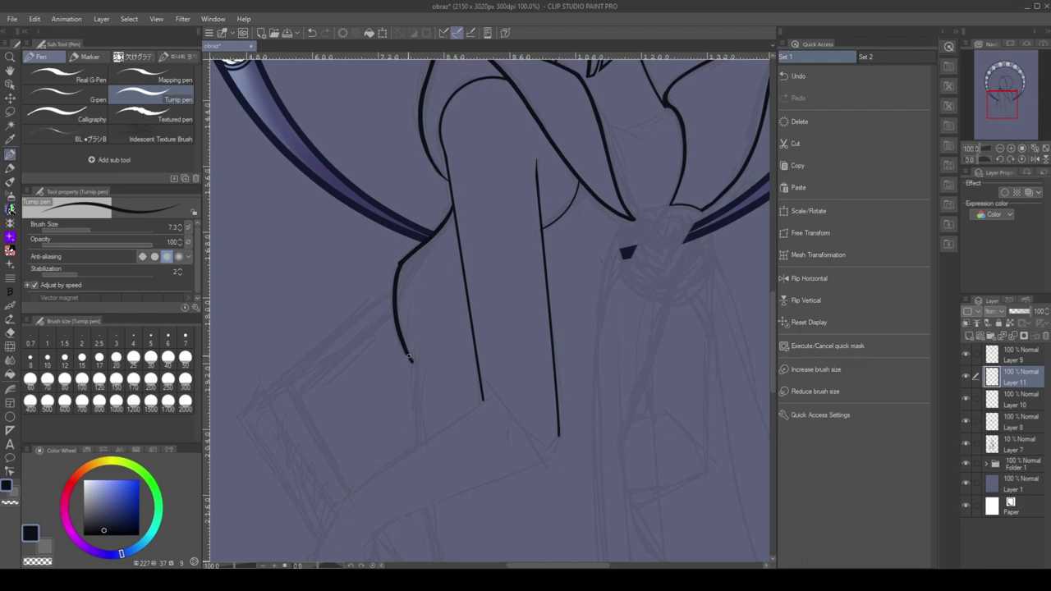
key(ctrl+z)
drag(401, 265, 395, 308)
key(ctrl+z)
mouse_move(401, 263)
mouse_down()
mouse_move(418, 359)
mouse_move(414, 352)
mouse_up()
key(ctrl+z)
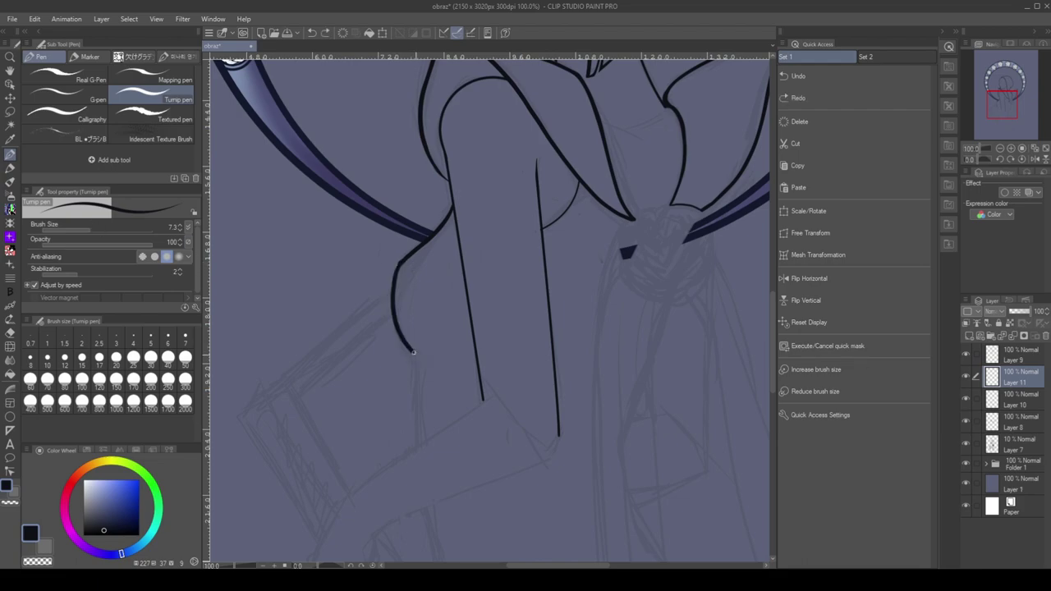
key(e)
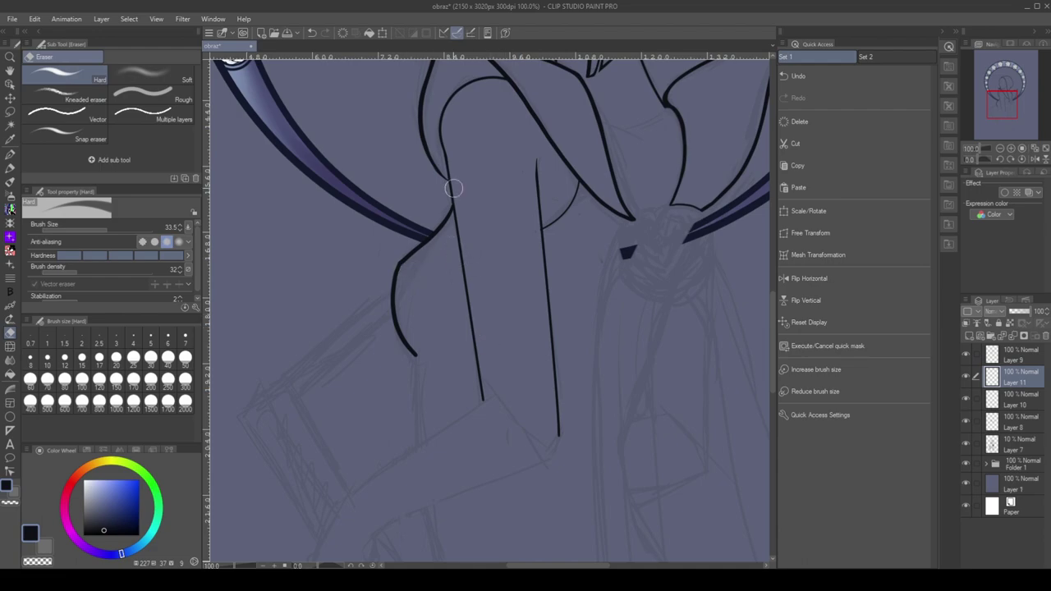
Extend the torso contour down to the waist with the Curve tool and ink the short hip curve with the Turnip pen at size 6.6
key(u)
key(ctrl+minus)
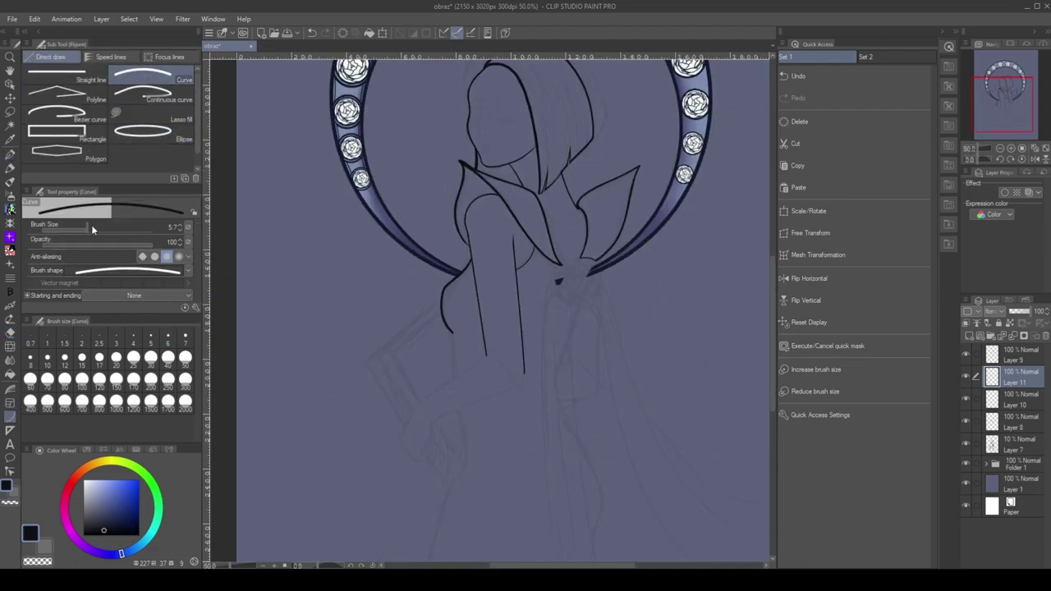
drag(452, 331, 462, 400)
key(e)
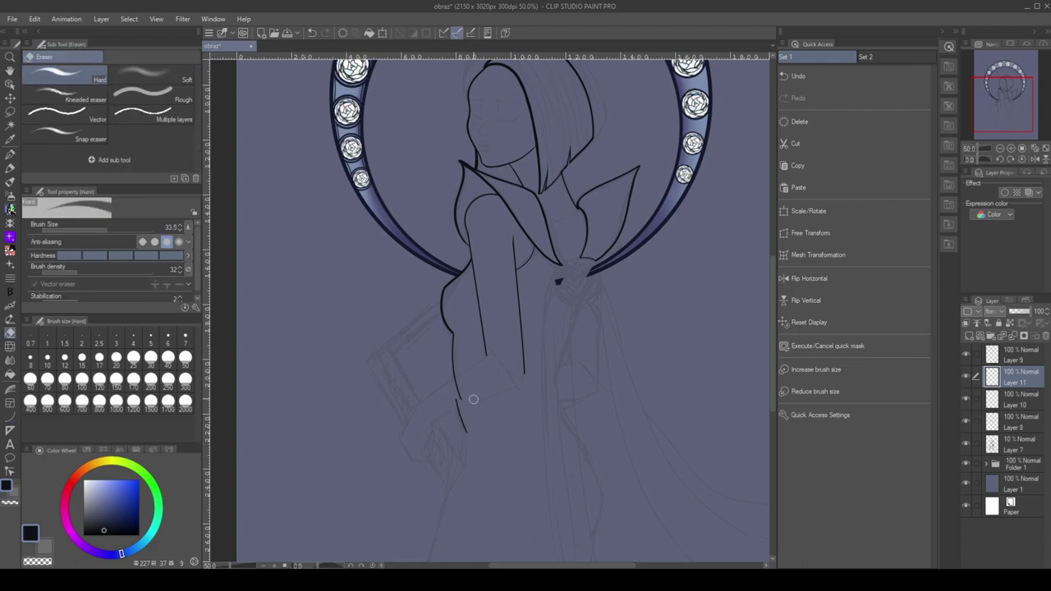
key(p)
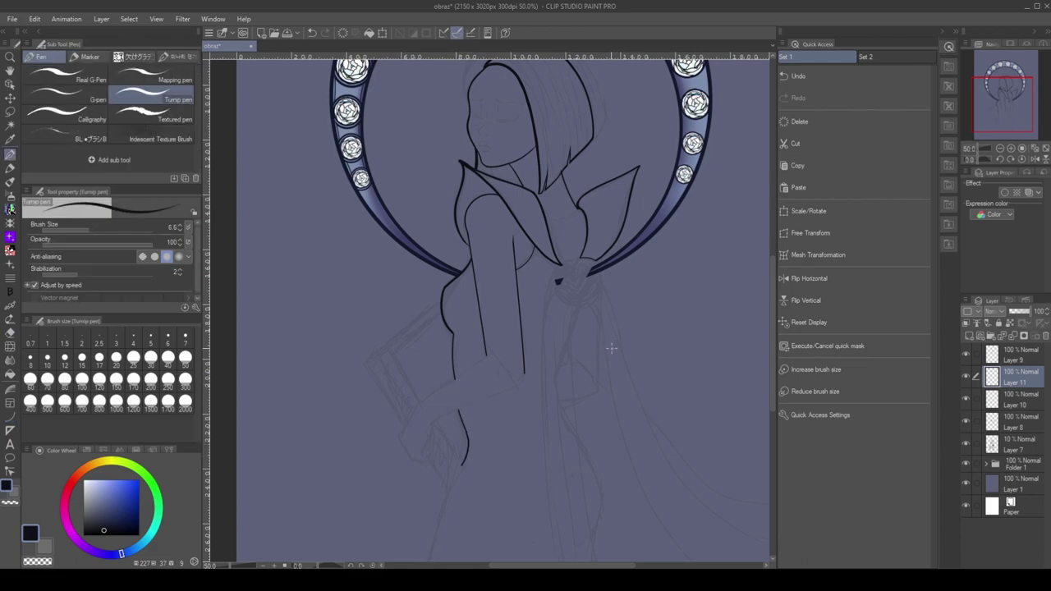
key(ctrl+z)
key(ctrl+y)
Draw the leg line from the hip curve down to the canvas's lower edge with the Curve tool at brush size 10.3
scroll(501, 426, down, 3)
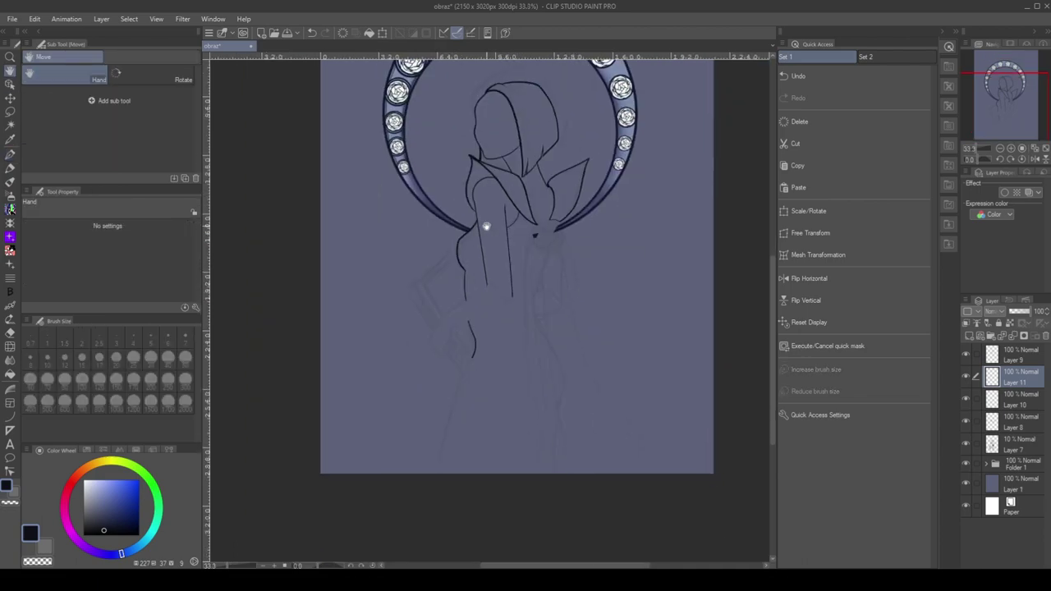
key(u)
click(90, 230)
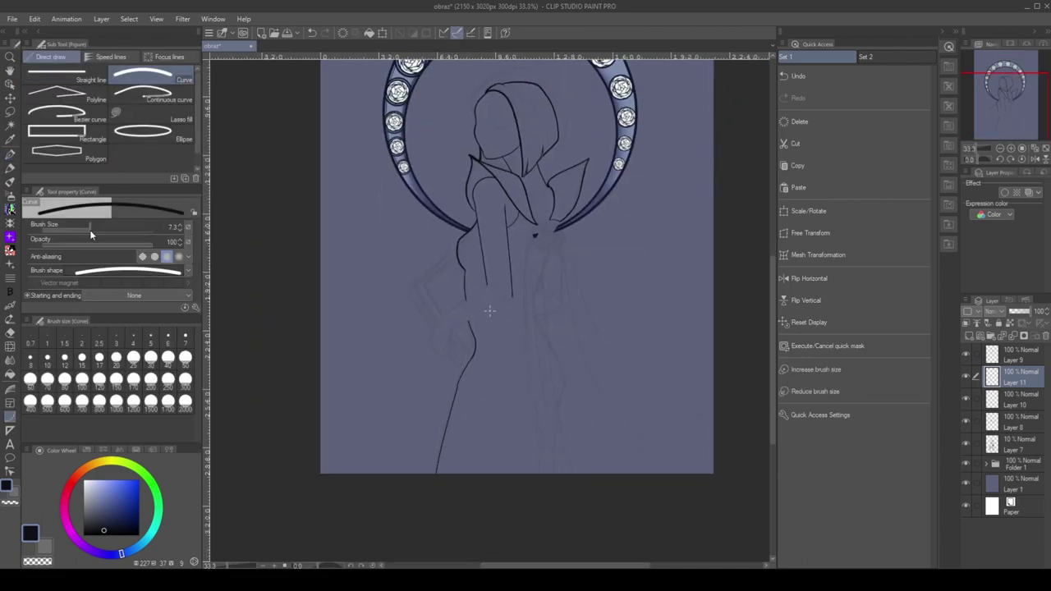
key(ctrl+z)
click(93, 231)
key(ctrl+plus)
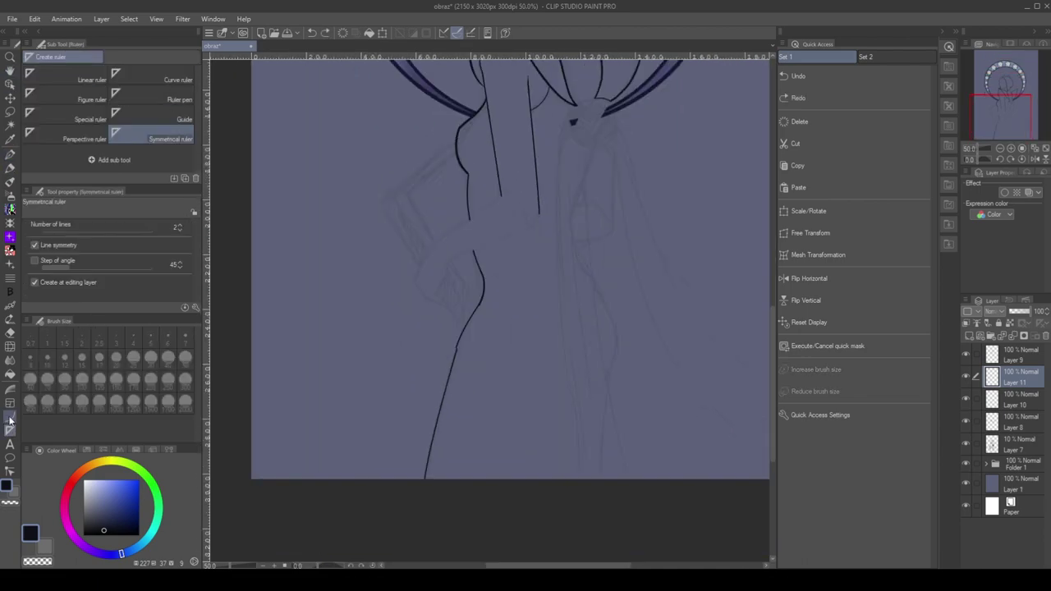
drag(423, 491, 456, 352)
click(456, 352)
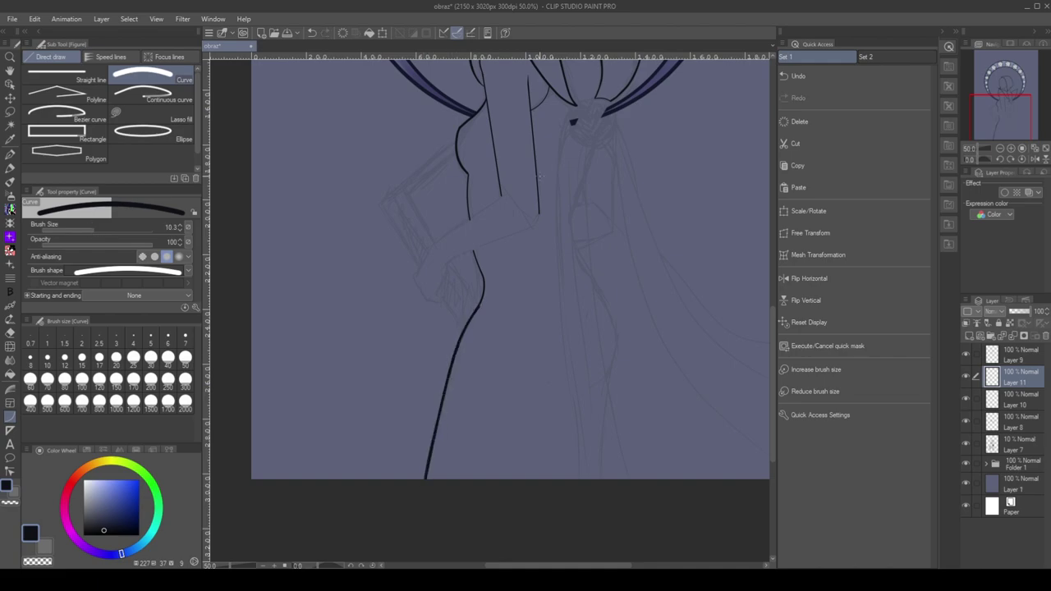
Touch up the join between the hip curve and the leg line with the Turnip pen at brush size 6.6
click(10, 154)
key(ctrl+plus)
key(ctrl+plus)
key(ctrl+plus)
key(ctrl+minus)
key(ctrl+minus)
key(ctrl+minus)
key(ctrl+minus)
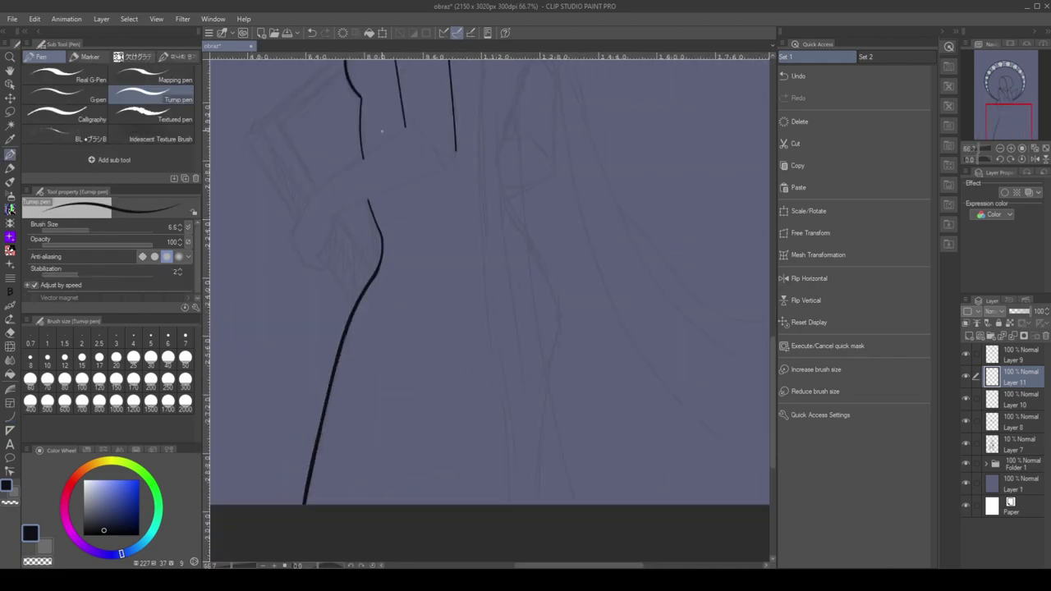
Draw the opposite leg's outline and the hip curve above it with the Curve tool at brush size 7.6
key(h)
key(u)
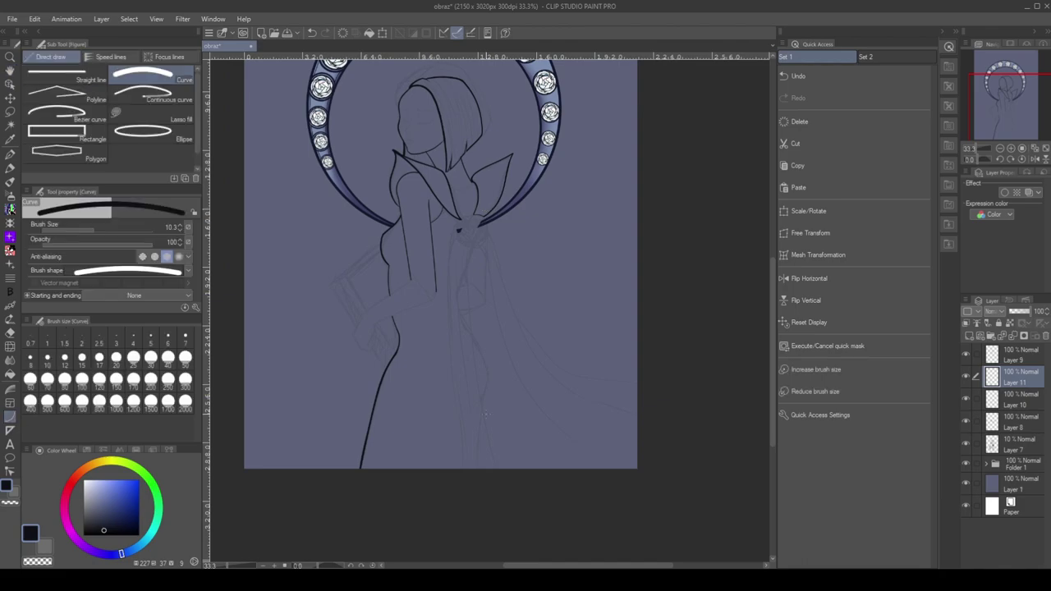
drag(485, 395, 480, 468)
click(477, 436)
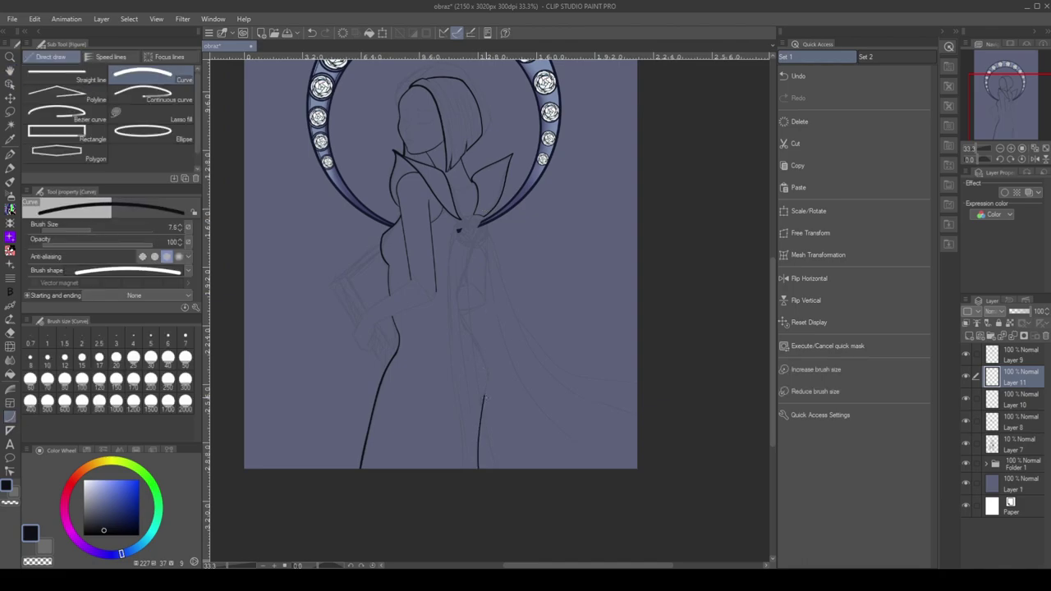
drag(485, 398, 473, 339)
Smooth the bumps where the segments of the opposite leg and hip outline meet, using the Hard eraser at brush size 18.5
key(ctrl+plus)
key(ctrl+plus)
key(ctrl+plus)
key(ctrl+plus)
key(ctrl+plus)
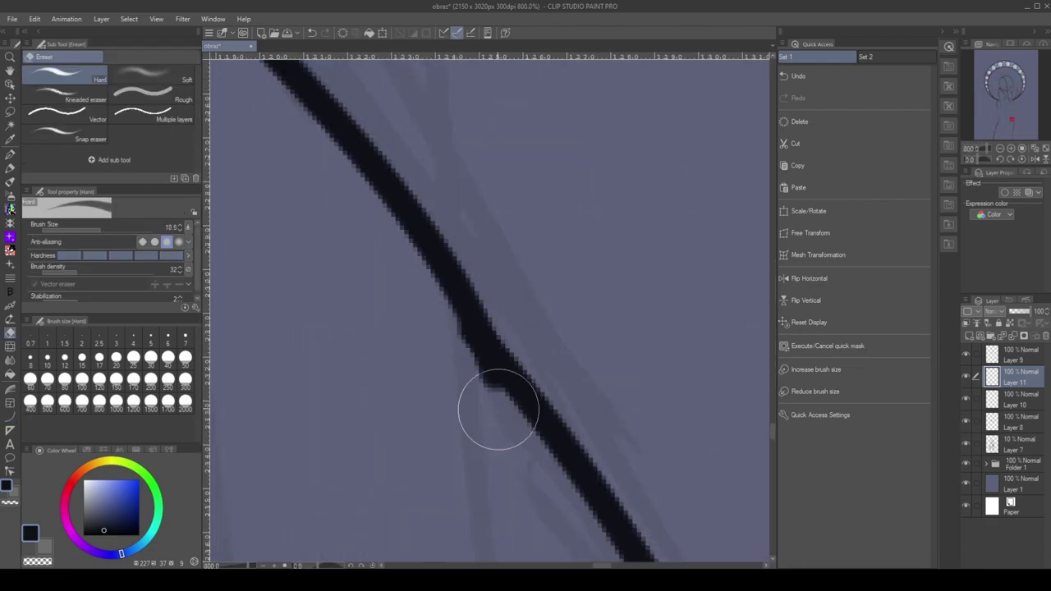
key(ctrl+minus)
key(ctrl+minus)
key(ctrl+minus)
key(h)
key(e)
key(ctrl+minus)
key(ctrl+minus)
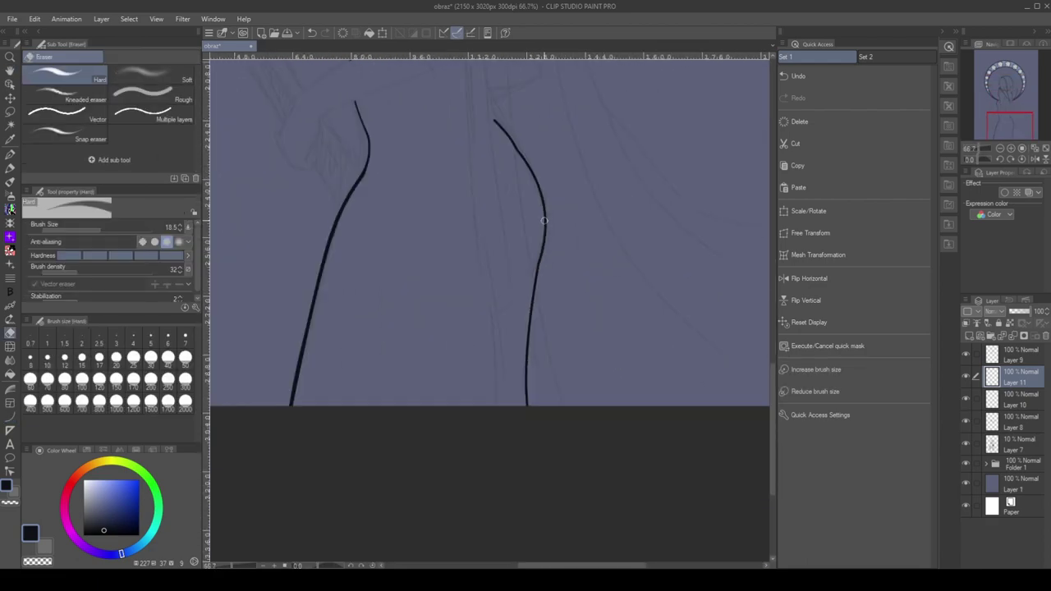
Clean up the join in the thick leg line below the first hip curve with the Hard eraser at brush size 18.5
key(ctrl+plus)
key(ctrl+plus)
key(ctrl+plus)
key(ctrl+plus)
key(ctrl+minus)
key(ctrl+minus)
key(h)
key(e)
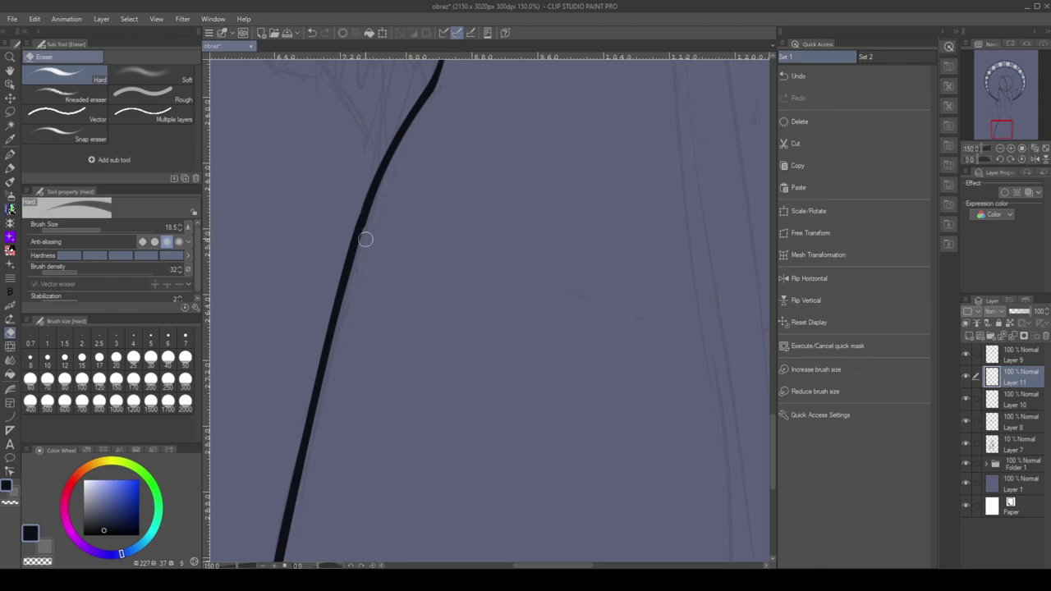
key(ctrl+minus)
key(ctrl+minus)
Ink the waist contour from below the collar knot down to the opposite hip line with the Turnip pen at brush size 6.6
key(h)
drag(575, 194, 589, 336)
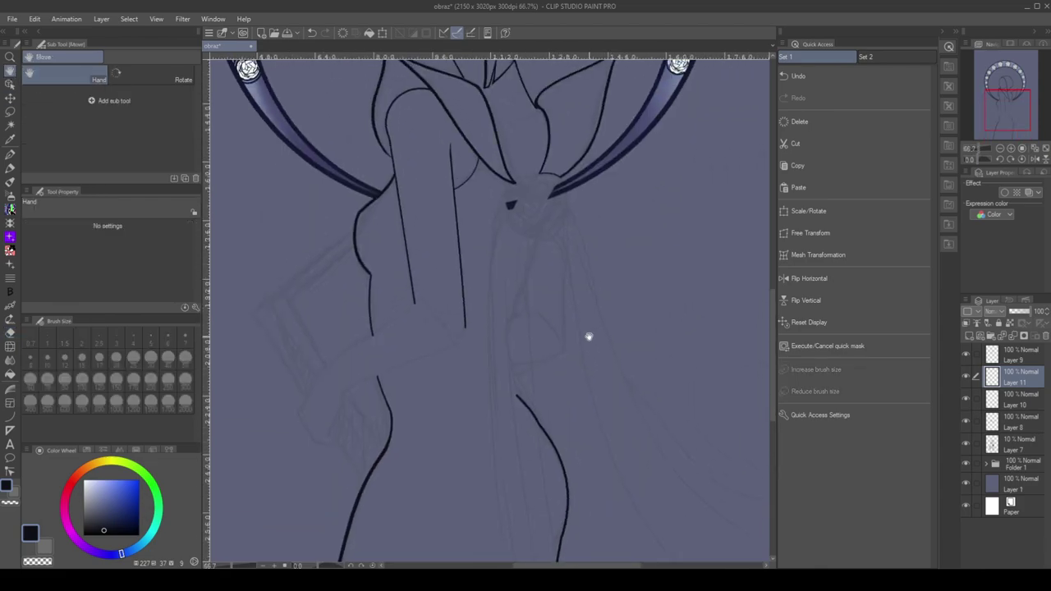
key(ctrl+minus)
key(ctrl+minus)
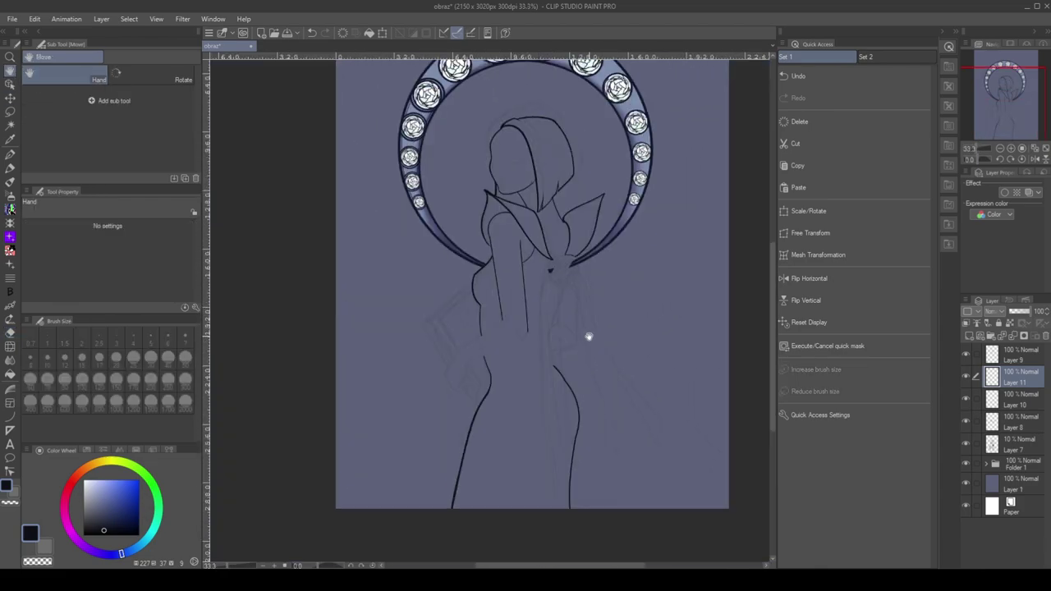
key(ctrl+plus)
key(ctrl+plus)
key(ctrl+plus)
key(p)
mouse_move(477, 158)
mouse_down()
mouse_move(432, 294)
mouse_move(451, 396)
mouse_up()
key(ctrl+z)
key(ctrl+z)
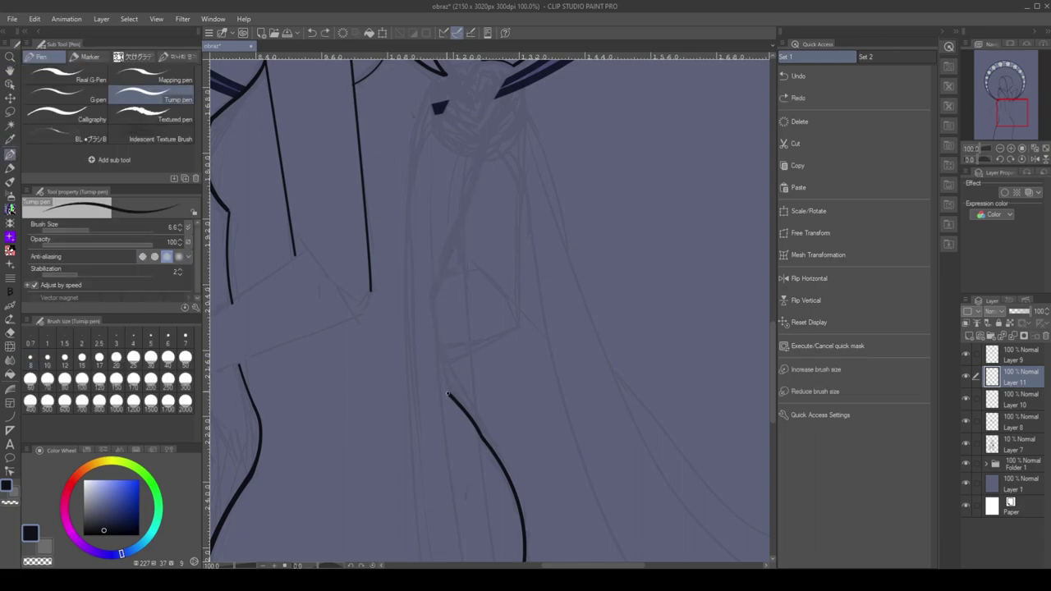
drag(470, 195, 435, 395)
key(ctrl+z)
mouse_move(479, 157)
mouse_down()
mouse_move(451, 394)
mouse_move(482, 156)
mouse_up()
key(ctrl+z)
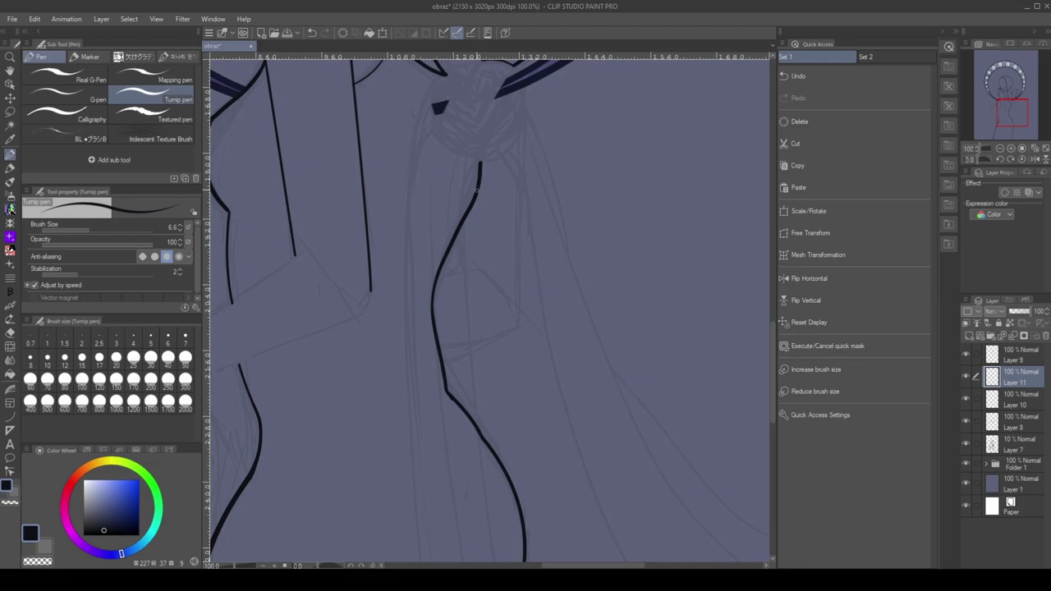
Ink a curved line from the arm's inner edge to the waist contour with the Turnip pen at size 6.6 and check the whole figure
scroll(460, 262, down, 5)
scroll(436, 375, up, 6)
drag(260, 138, 350, 279)
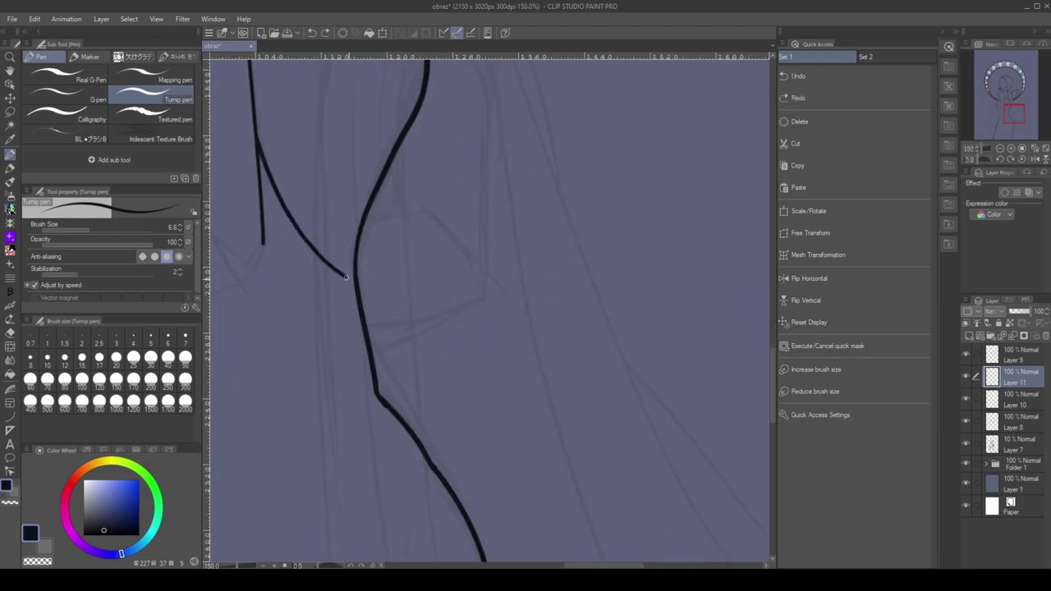
key(ctrl+z)
drag(256, 140, 353, 276)
scroll(353, 271, down, 4)
scroll(367, 197, down, 4)
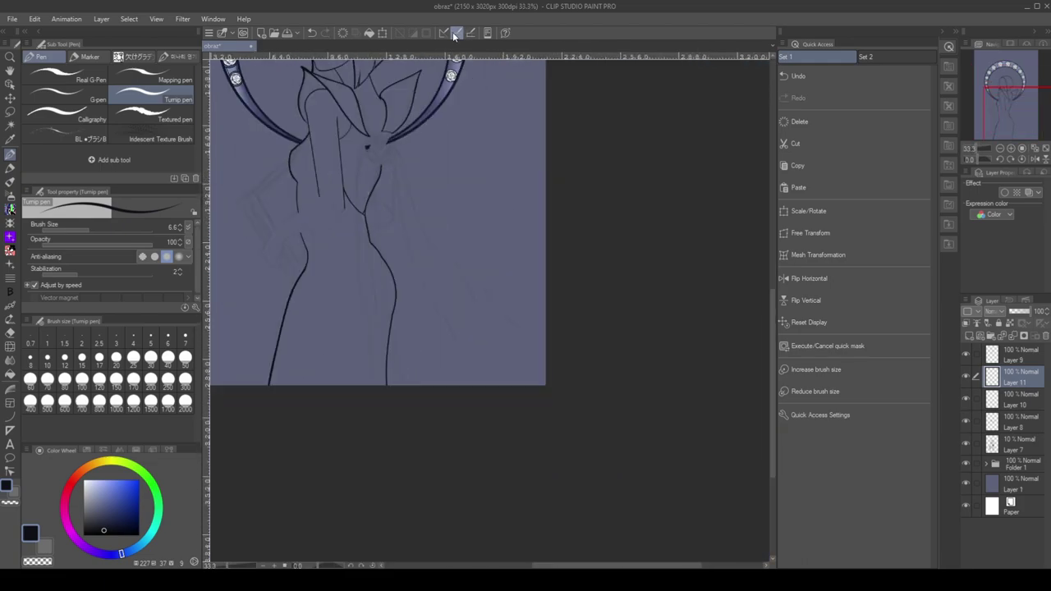
scroll(410, 163, up, 2)
scroll(410, 162, up, 1)
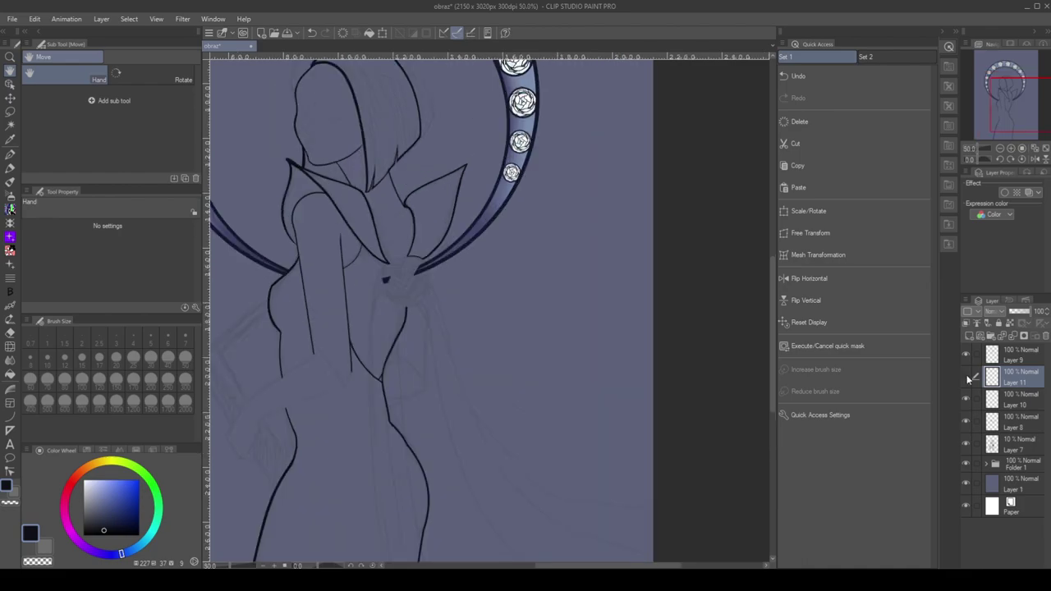
Ink the forearm's underside from the hip contour with the Curve tool at size 6.6, and round the elbow corner at size 5.4
scroll(559, 436, up, 2)
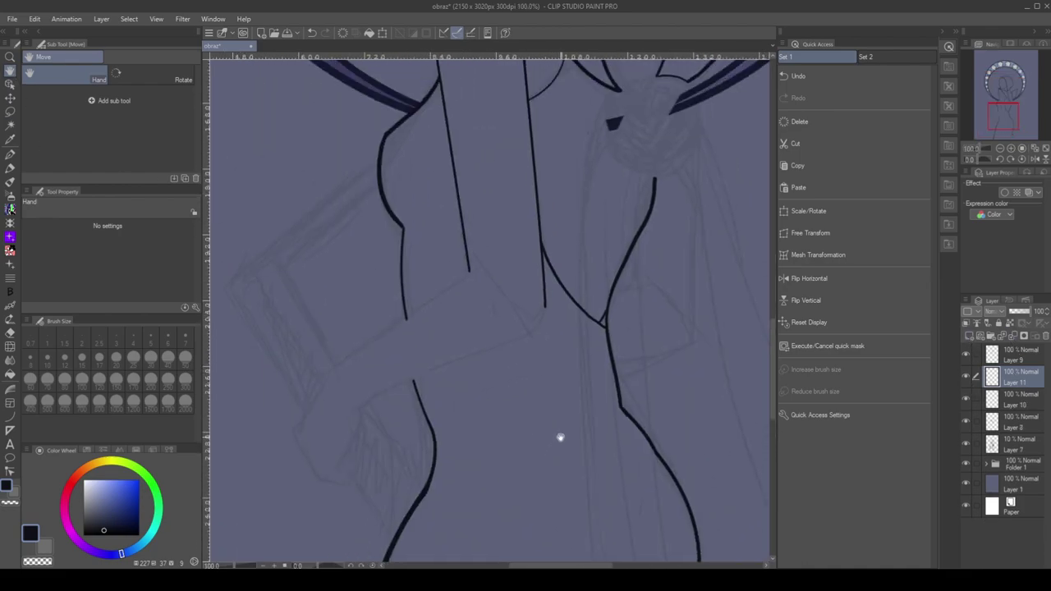
click(10, 417)
click(87, 231)
drag(425, 397, 541, 351)
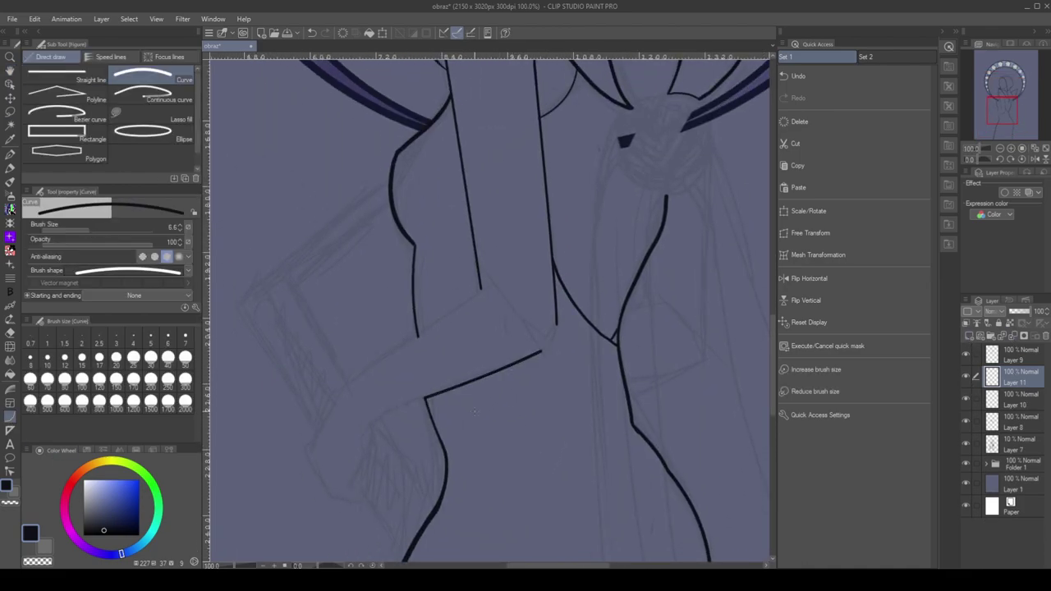
key(ctrl+z)
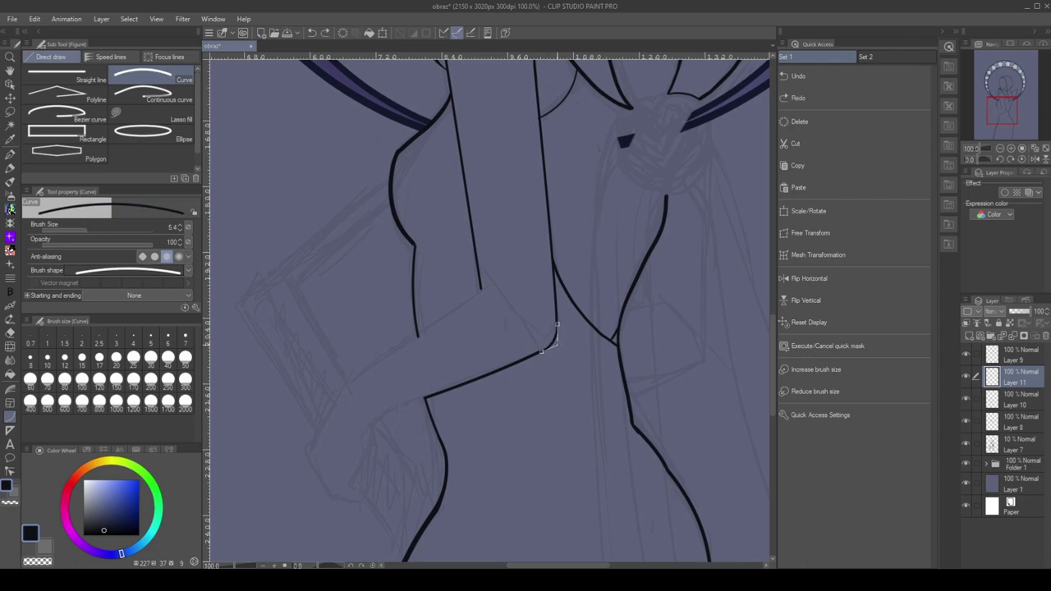
key(ctrl+z)
Touch up the elbow corner and ink a wavy fold line from the inner arm line to the elbow, using the Turnip pen at size 6.6
key(p)
key(ctrl+plus)
drag(623, 338, 591, 394)
key(ctrl+z)
key(ctrl+z)
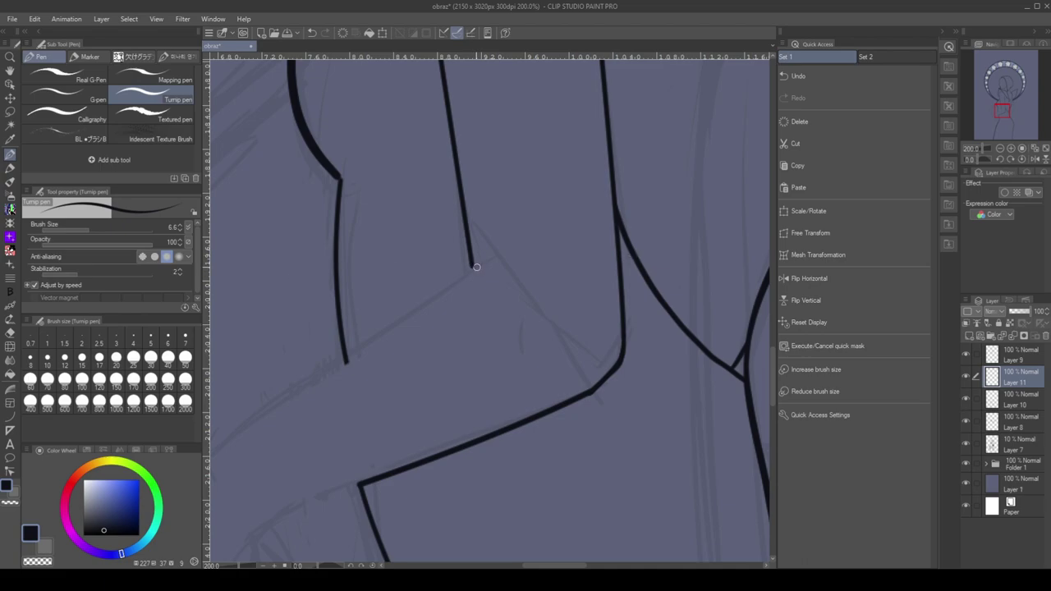
key(ctrl+z)
mouse_move(496, 270)
mouse_down()
mouse_move(624, 355)
mouse_move(612, 352)
mouse_move(622, 333)
mouse_up()
key(ctrl+minus)
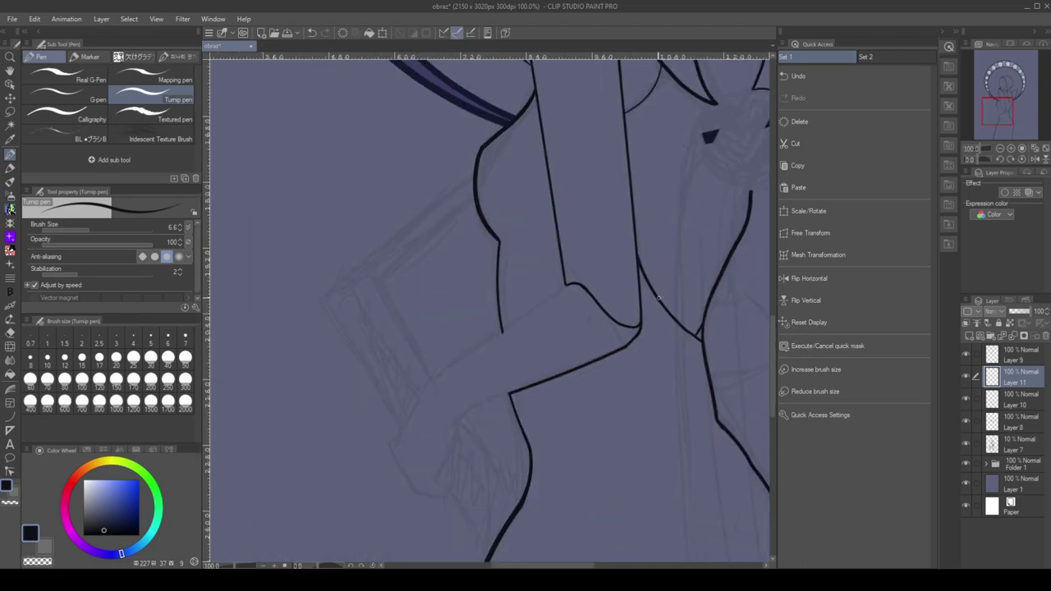
Ink the forearm's upper edge with the Curve tool at size 5.4, and finish the lower wrist edge and rounded cuff at size 4
key(u)
drag(439, 376, 567, 286)
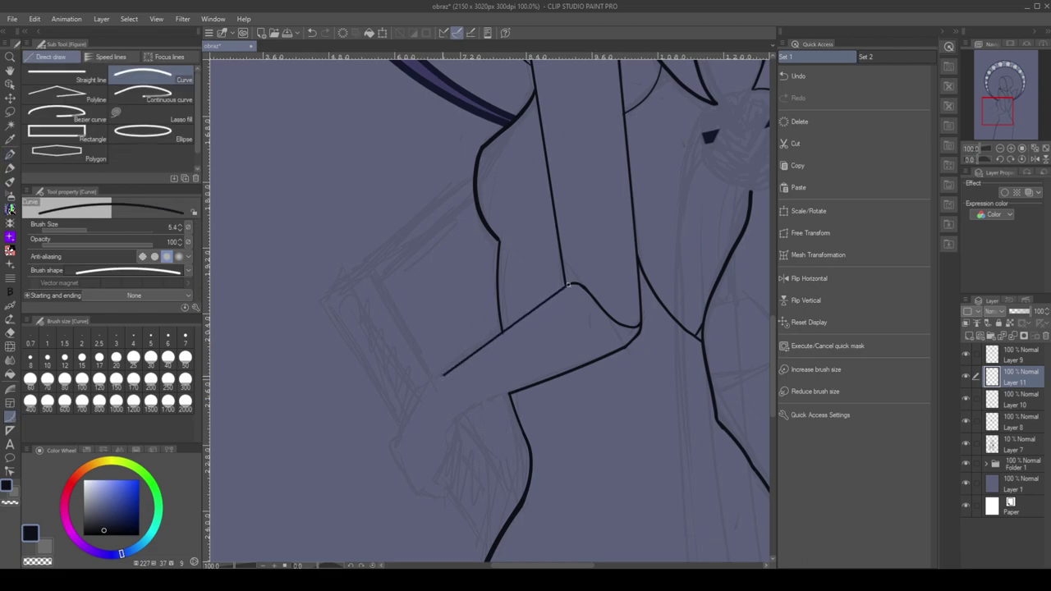
click(88, 227)
key(bracketright)
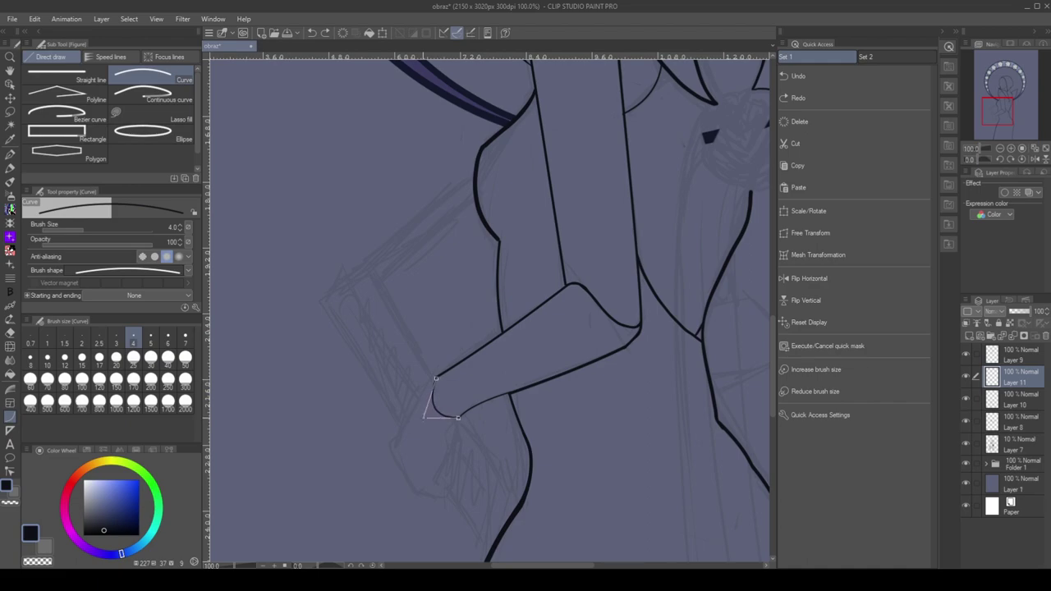
click(411, 416)
Clean up the corners where the cuff curve meets the forearm lines with the Hard eraser at size 18.5 and the Turnip pen at 5.7
scroll(410, 370, down, 2)
scroll(474, 266, up, 8)
key(e)
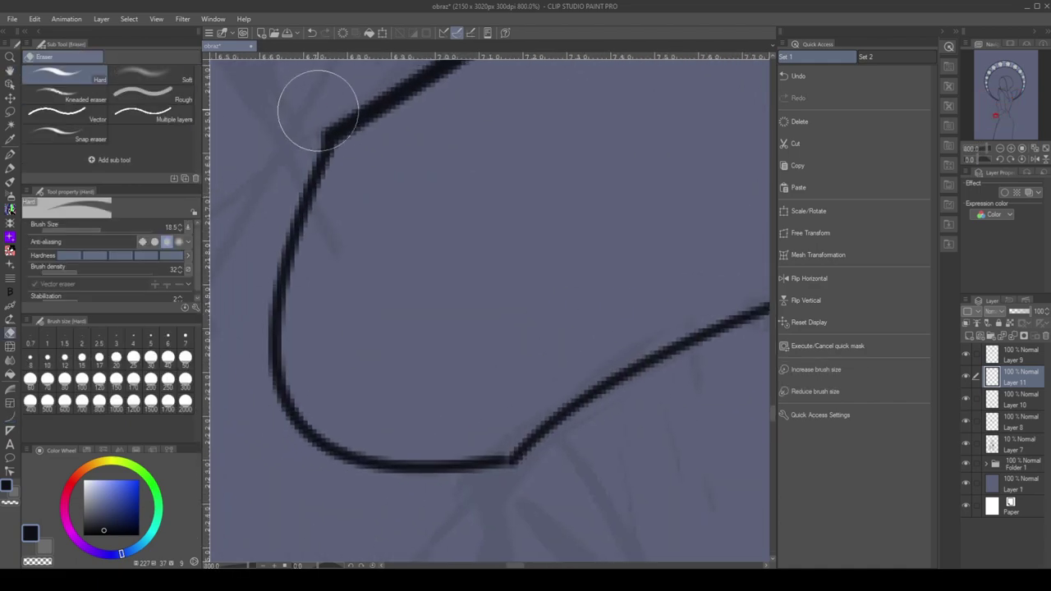
key(p)
scroll(345, 140, down, 4)
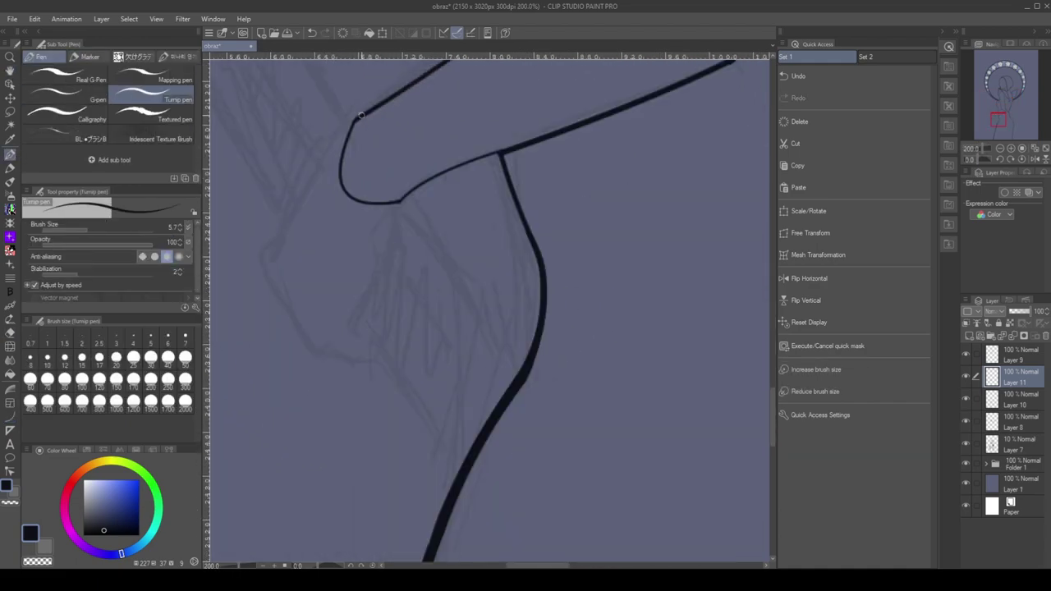
Ink the outline of the hand below the cuff, including the curled fingertips and thumb, with the Turnip pen at size 5.7
scroll(492, 304, down, 3)
key(h)
scroll(492, 303, up, 3)
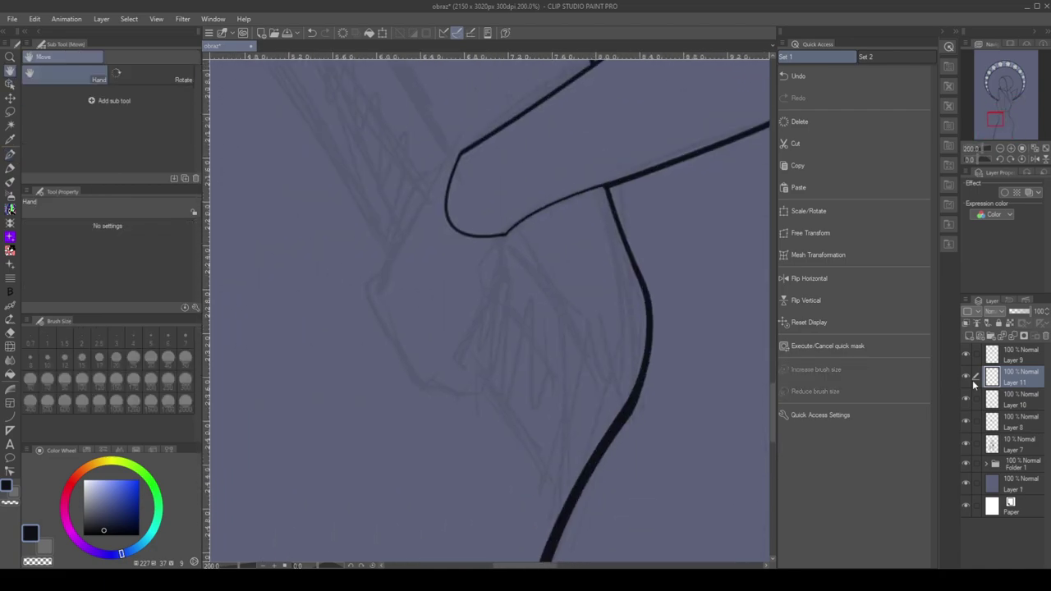
key(p)
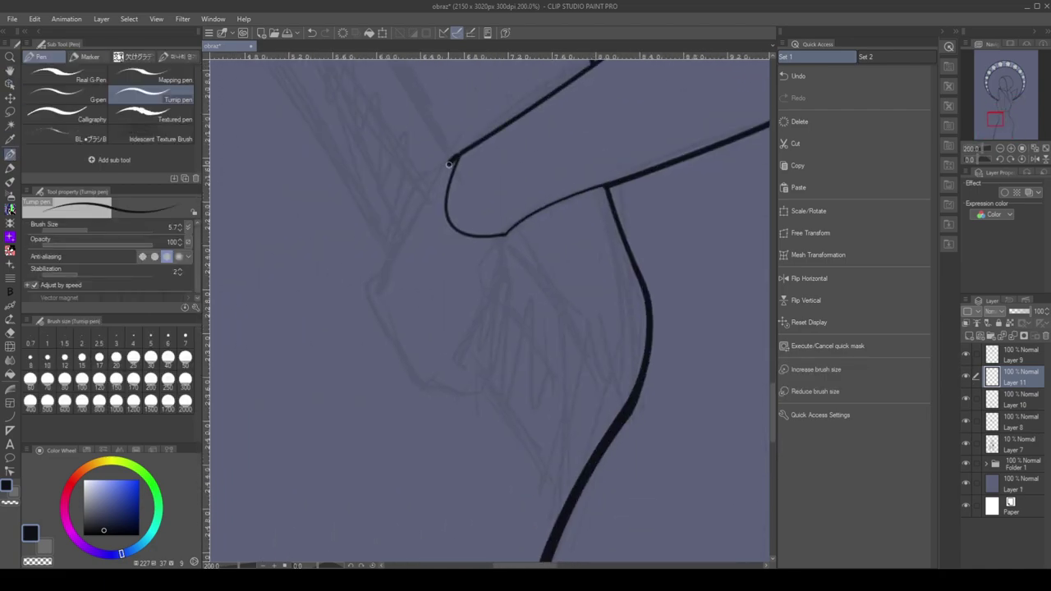
mouse_move(449, 165)
mouse_down()
mouse_move(376, 304)
mouse_move(463, 394)
mouse_move(440, 377)
mouse_move(457, 365)
mouse_move(470, 395)
mouse_move(487, 391)
mouse_move(378, 279)
mouse_up()
key(ctrl+z)
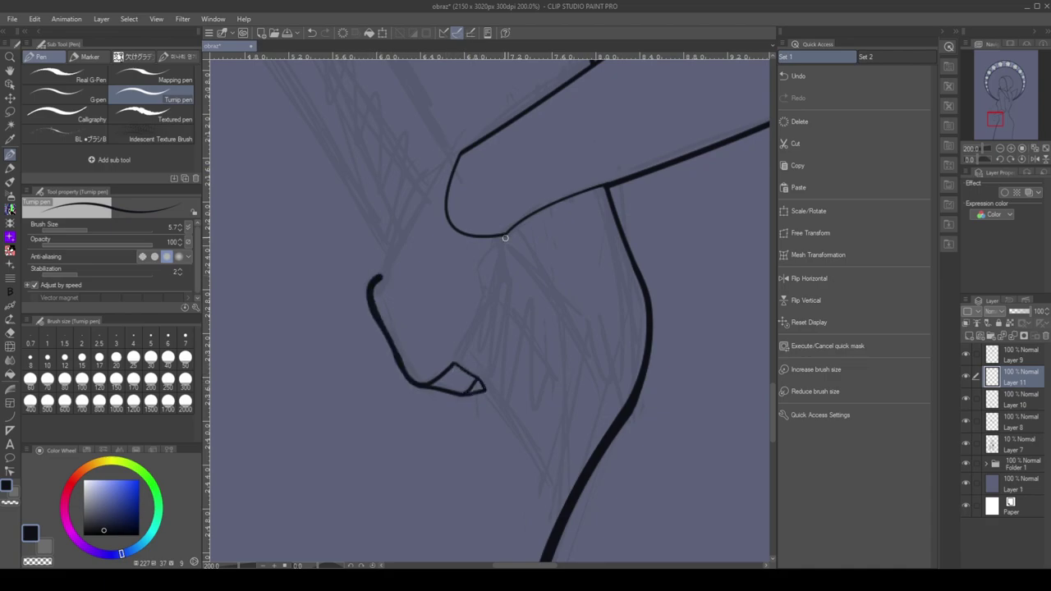
drag(505, 237, 454, 364)
key(ctrl+z)
mouse_move(382, 278)
mouse_down()
mouse_move(457, 157)
mouse_move(371, 303)
mouse_move(387, 282)
mouse_move(364, 291)
mouse_up()
key(ctrl+z)
Refine the hand's outer edge into small knuckle bumps, alternating the Hard eraser at size 14.5 and the Turnip pen at 5.7
key(e)
key(p)
key(e)
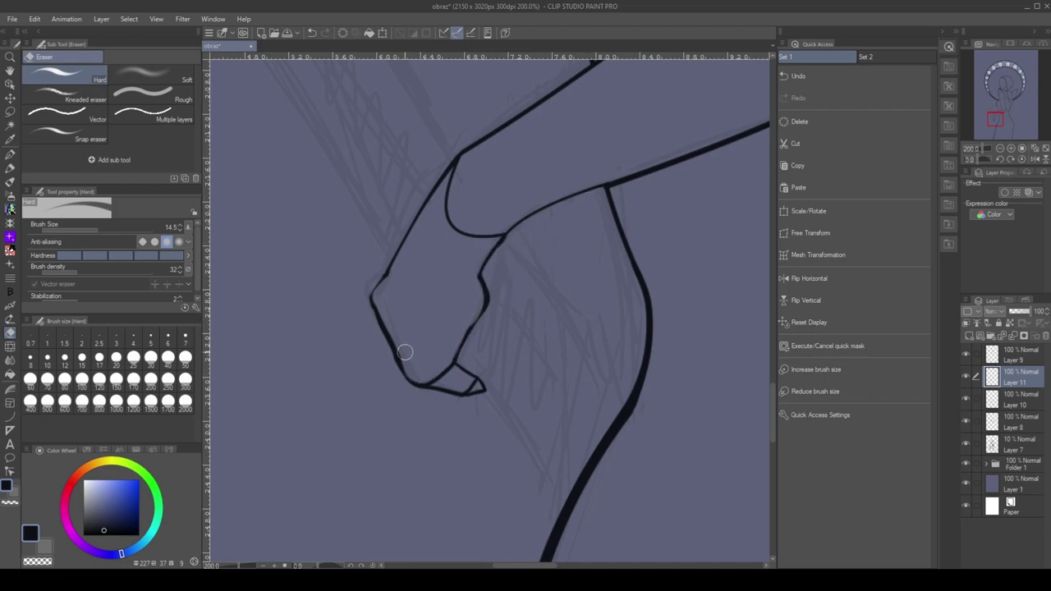
key(p)
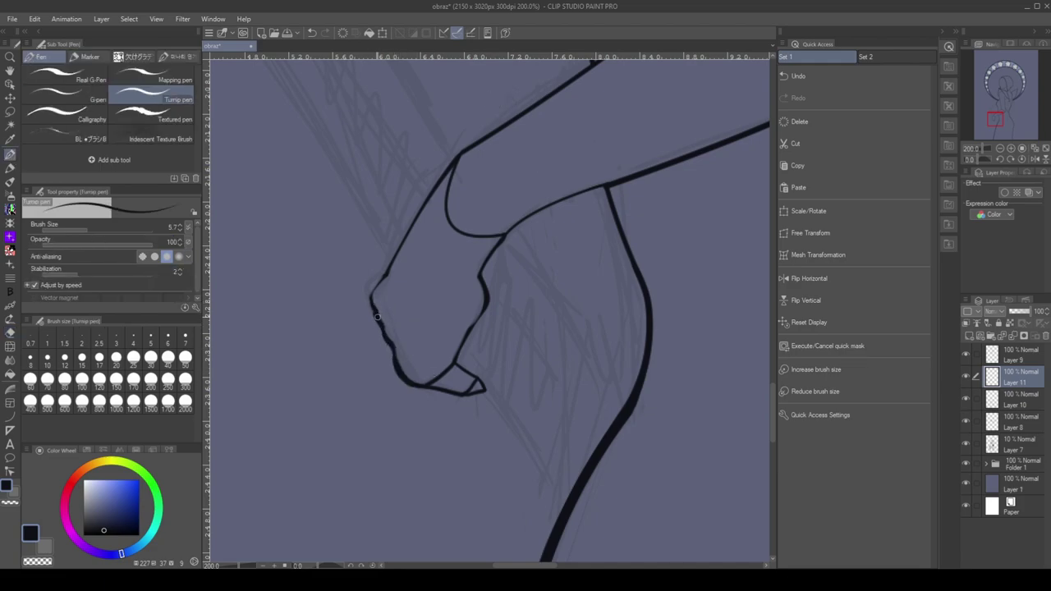
key(e)
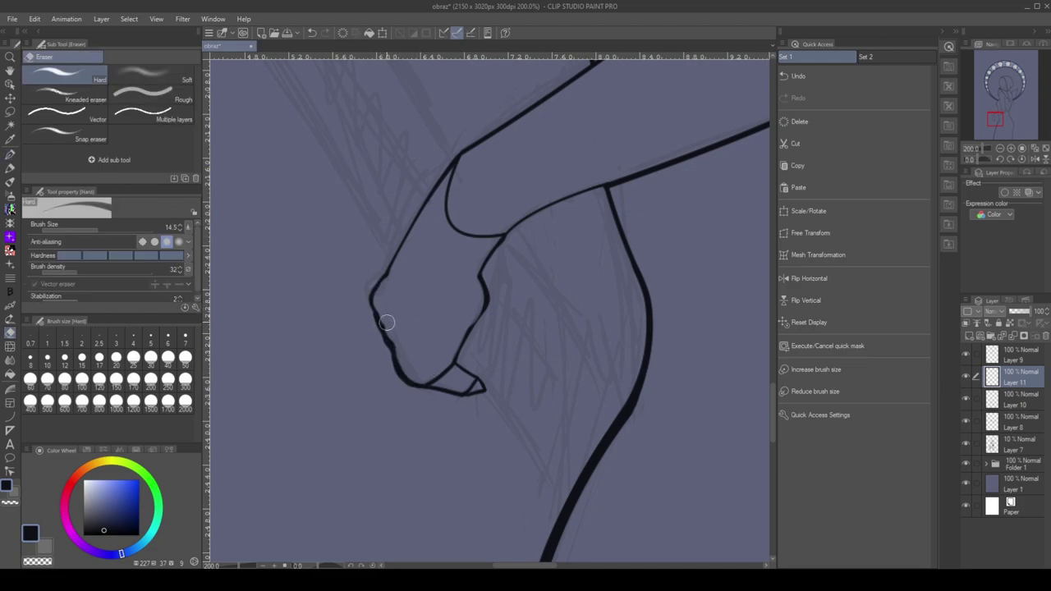
key(p)
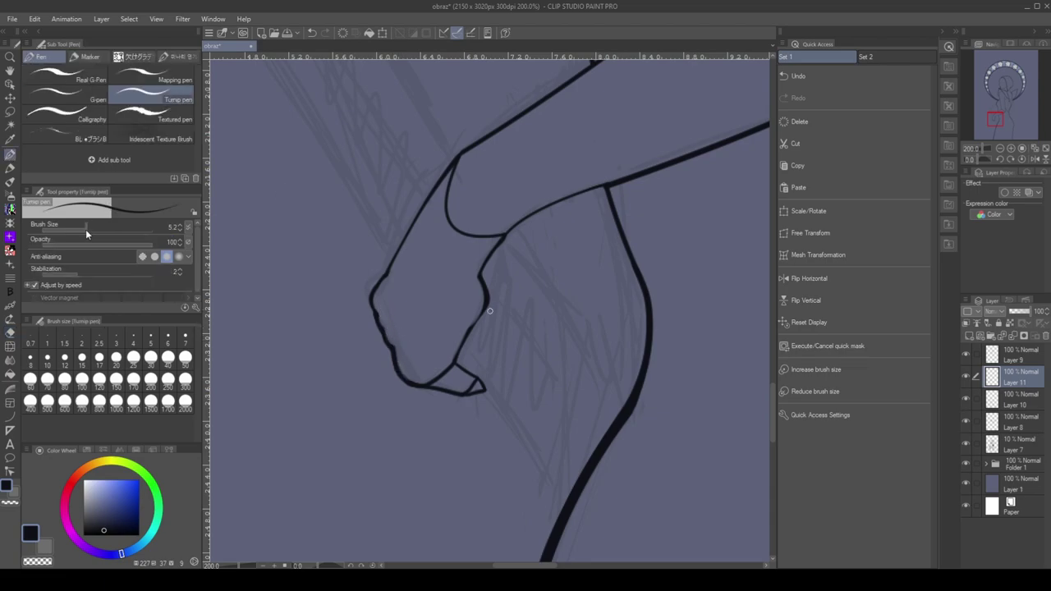
Retouch the palm-side edge of the hand with the Turnip pen at size 5.2 and the Hard eraser, and check the whole figure
key(ctrl+z)
drag(475, 322, 485, 303)
scroll(523, 178, up, 3)
key(e)
scroll(321, 403, down, 7)
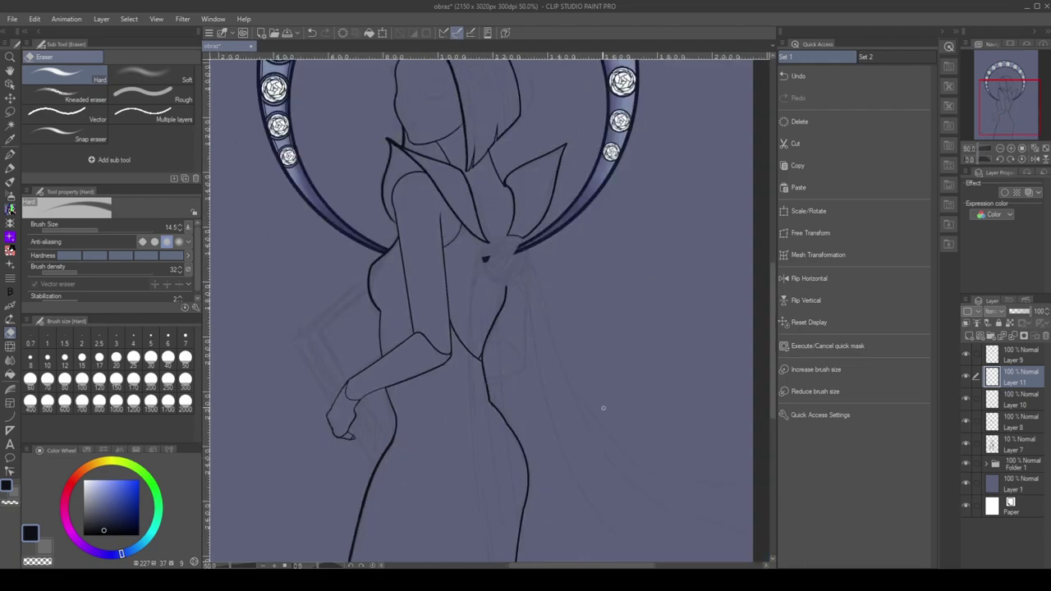
scroll(325, 318, down, 1)
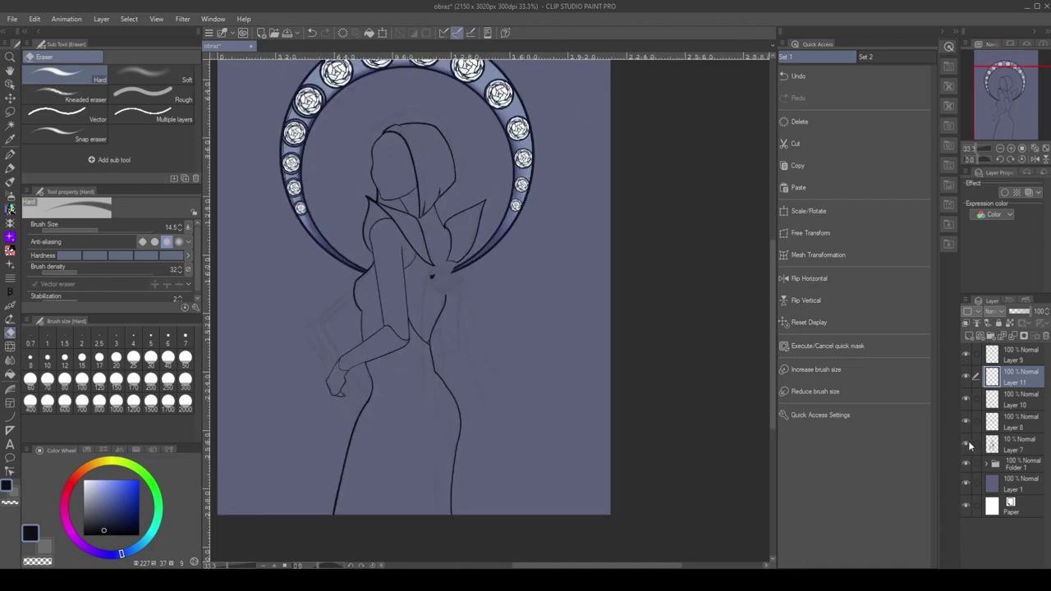
Create a new layer directly above the faint sketch on Layer 7 for the book
click(1018, 445)
click(969, 336)
scroll(476, 281, up, 5)
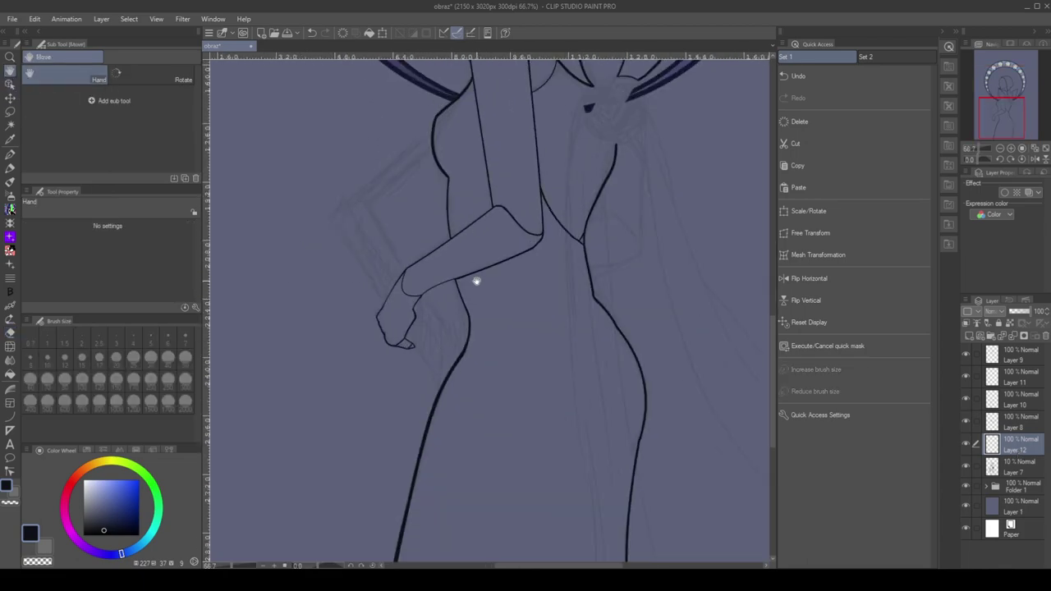
Ink the narrow slanted spine of the book across the hand with the Curve tool at size 6.3, plus a short edge to the hip
click(10, 429)
click(10, 416)
drag(444, 450, 263, 238)
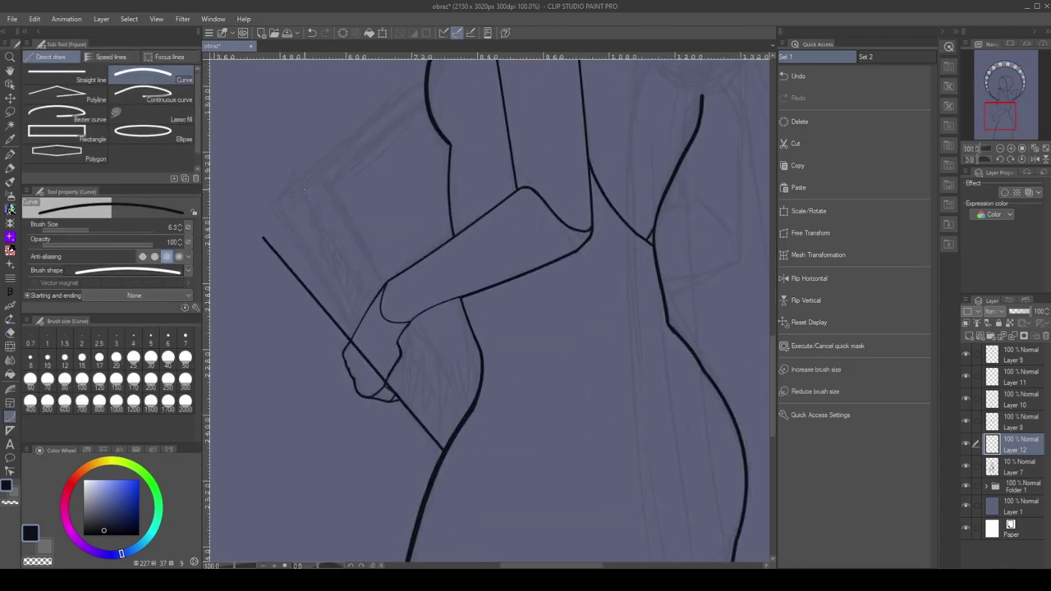
key(ctrl+z)
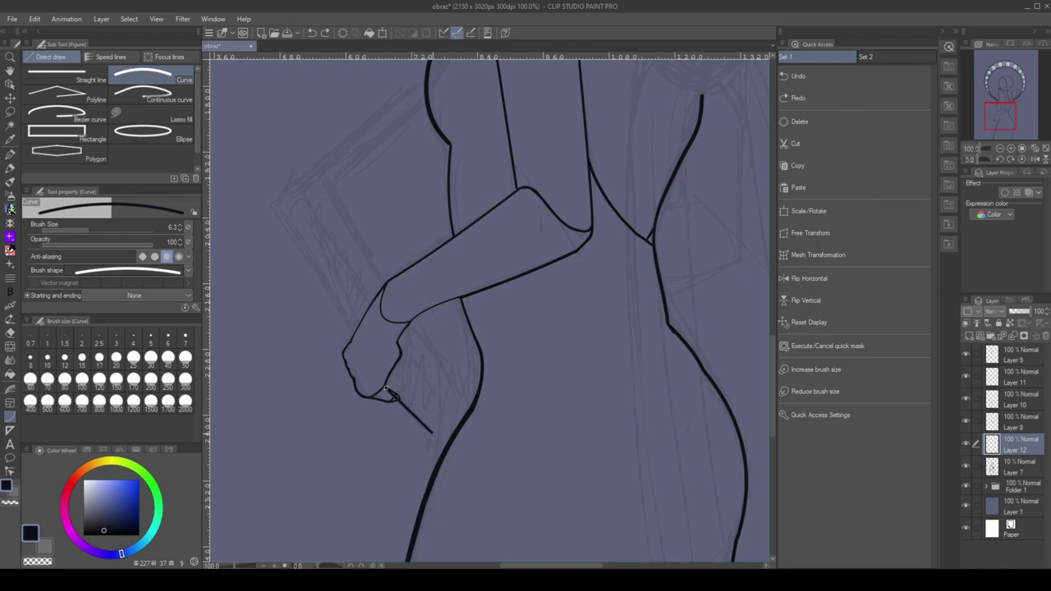
mouse_move(421, 437)
mouse_down()
mouse_move(263, 217)
mouse_move(447, 413)
mouse_up()
click(263, 218)
click(447, 413)
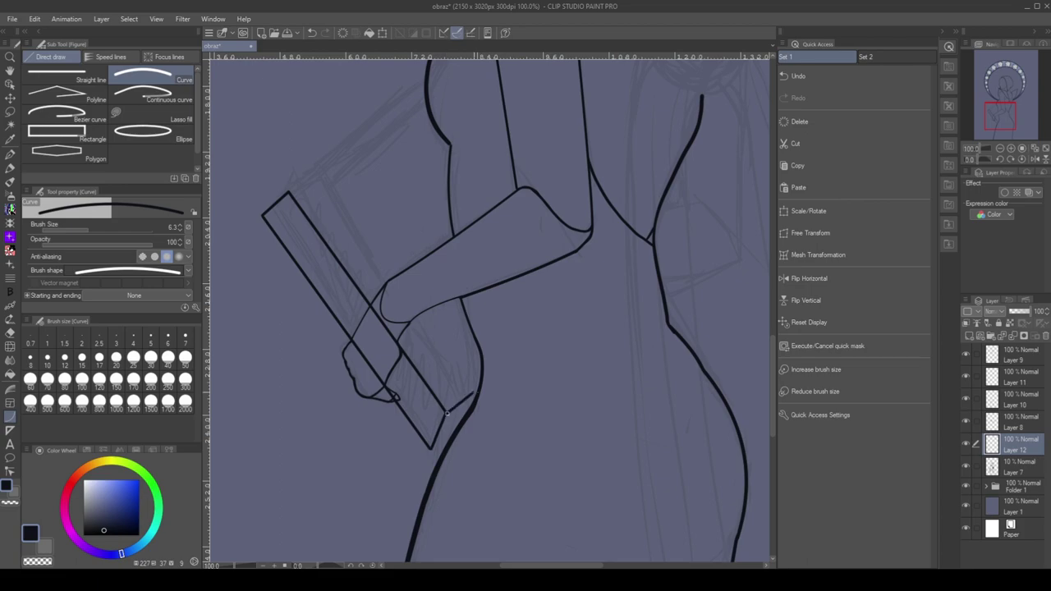
Ink the book's lower corner edge against the hip, and try a long upper edge from the spine toward the back
drag(289, 191, 430, 74)
click(430, 74)
scroll(411, 106, down, 1)
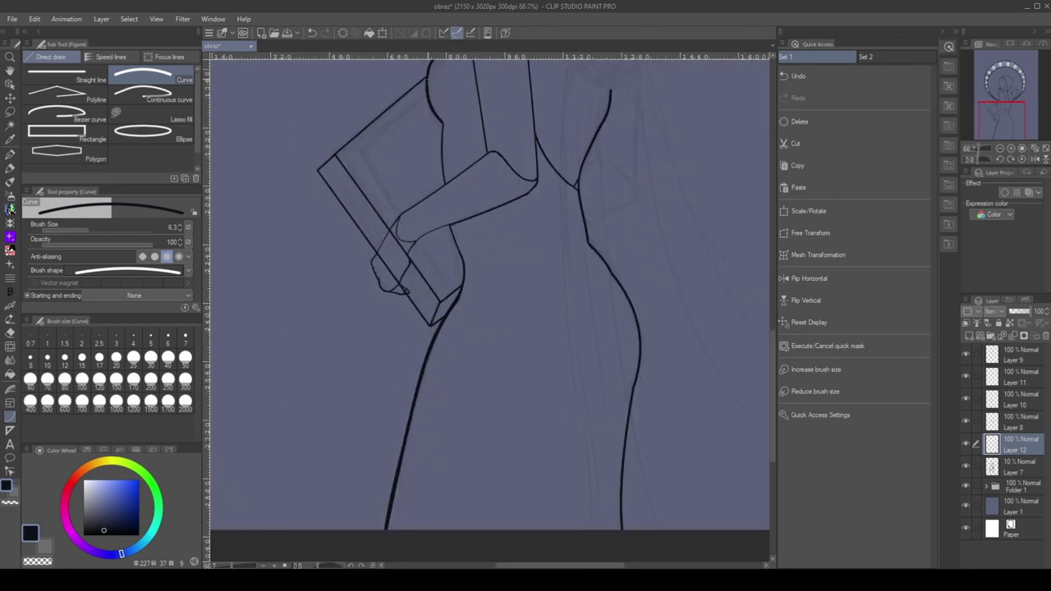
key(ctrl+z)
drag(476, 277, 479, 279)
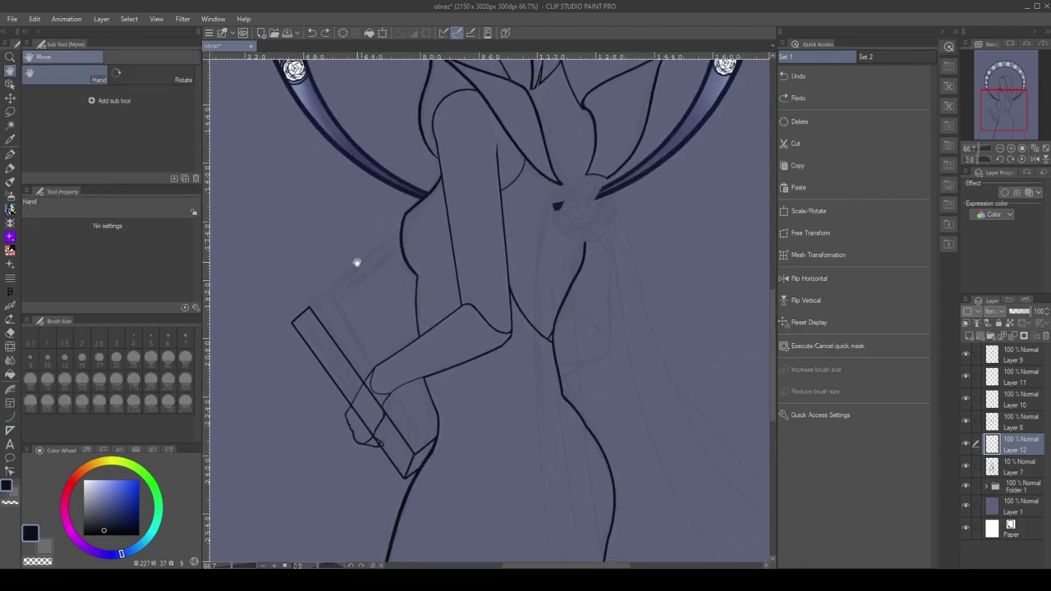
Hide the sketch on Layer 7 and redraw the book's top corner and long upper edge up to the back with the Curve tool at size 6.3
key(ctrl+minus)
key(ctrl+minus)
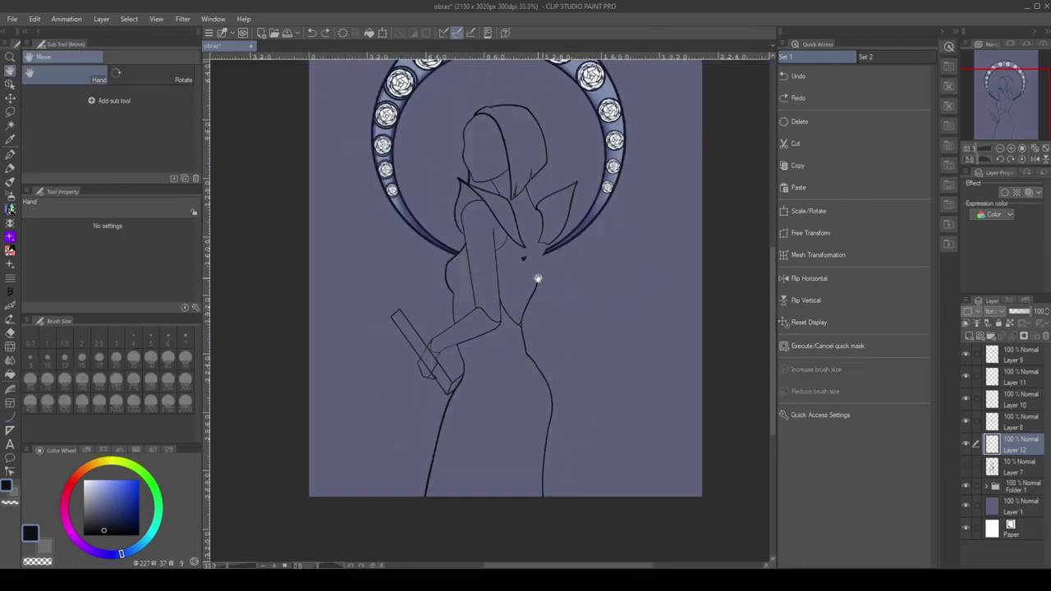
key(e)
click(397, 307)
key(u)
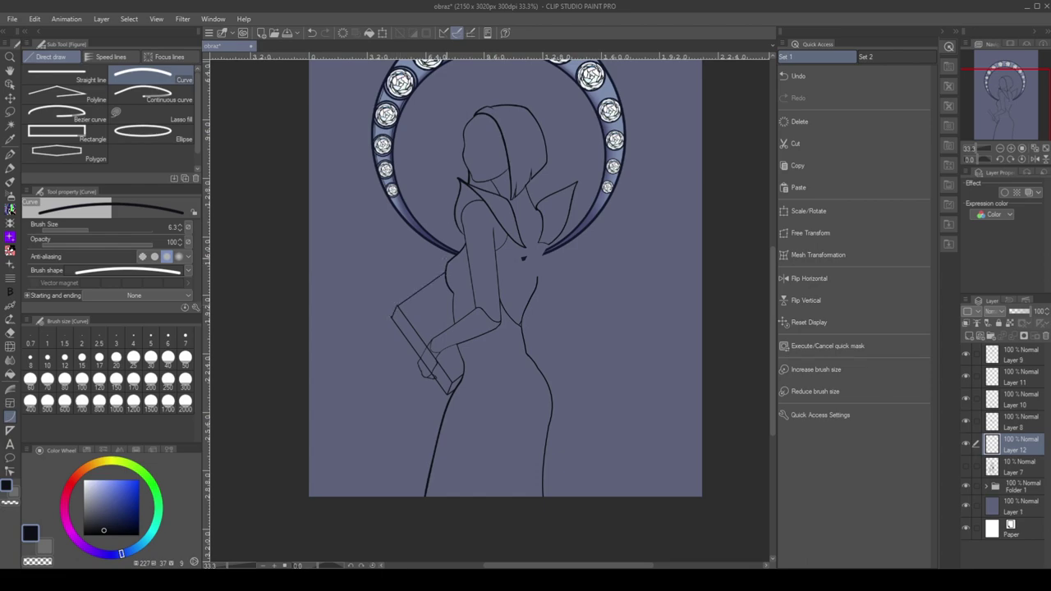
Erase the book lines crossing the hand with the Hard eraser at size 14.5, and the thumb tip over the spine on Layer 11
key(e)
scroll(444, 336, up, 5)
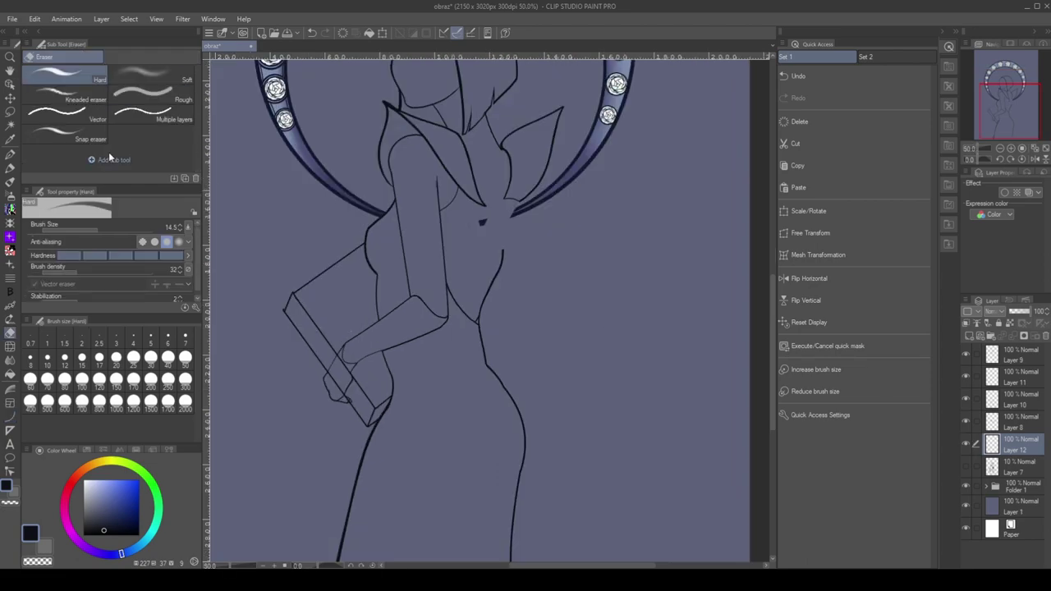
mouse_move(372, 267)
mouse_down()
mouse_move(396, 319)
mouse_move(404, 301)
mouse_move(339, 324)
mouse_move(351, 318)
mouse_move(383, 379)
mouse_up()
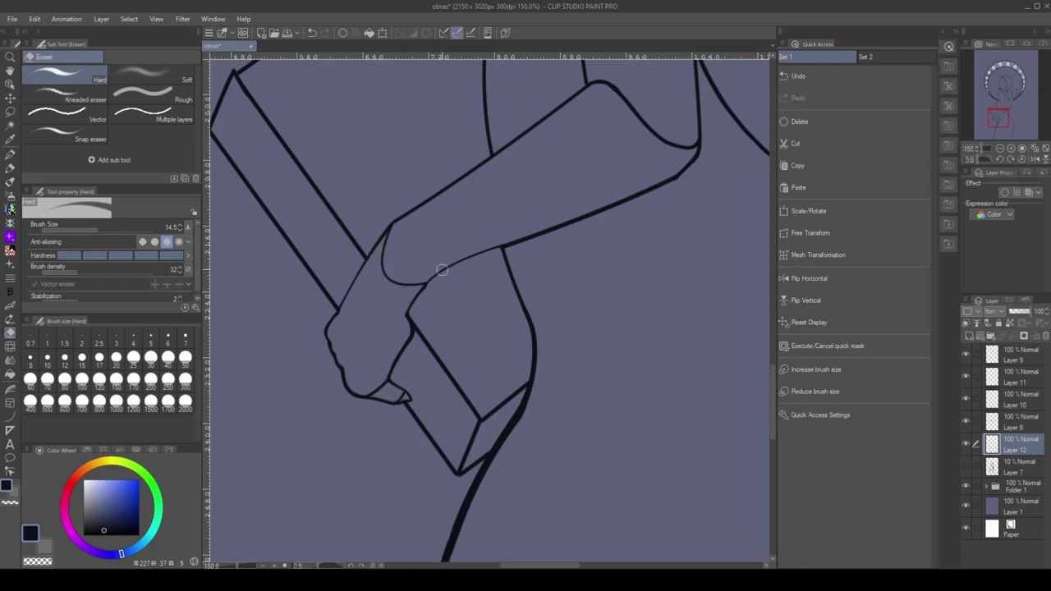
ctrl+shift+click(465, 375)
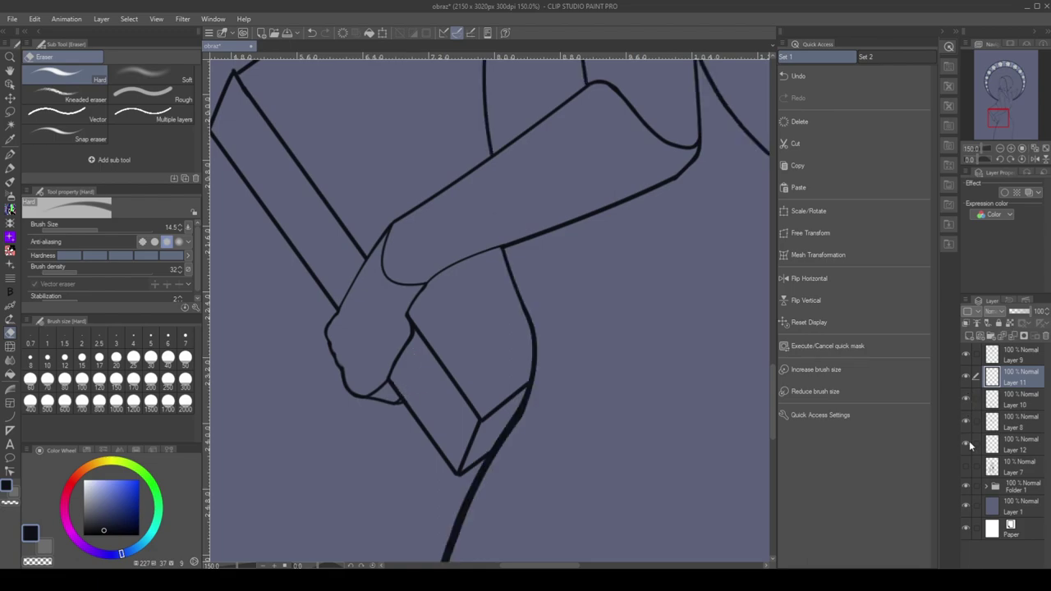
Clean up the upper corner of the book's spine on Layer 12 with the Hard eraser at size 14.5
click(1019, 444)
scroll(495, 271, up, 1)
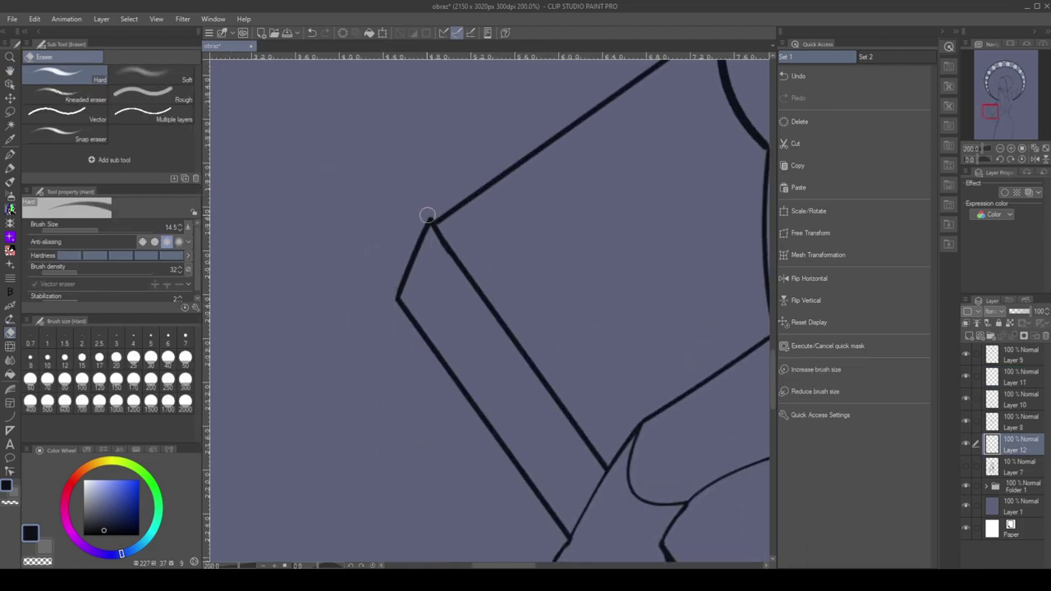
key(ctrl+minus)
key(ctrl+minus)
key(ctrl+minus)
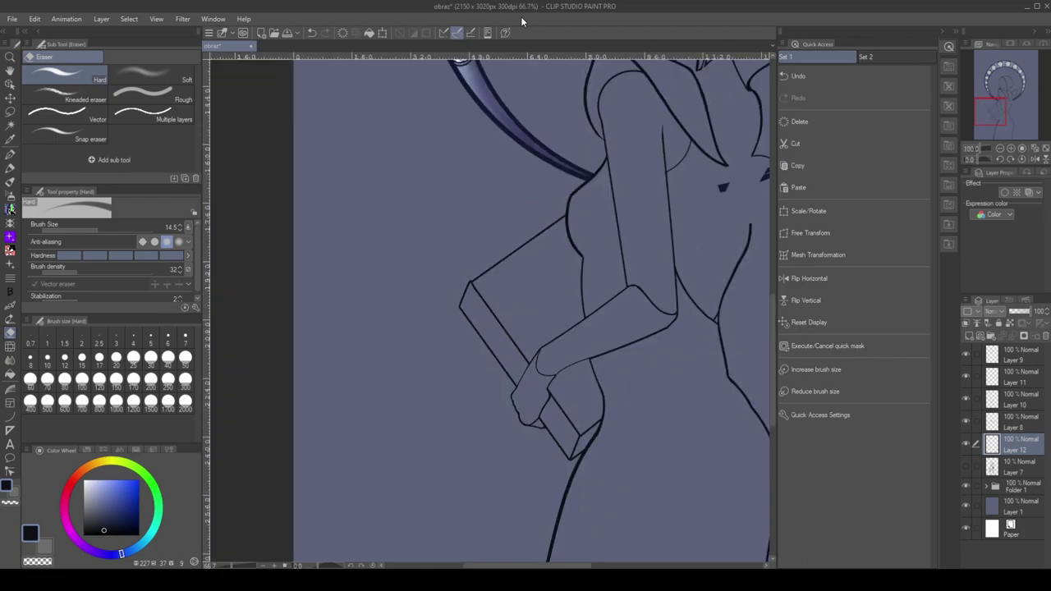
Fill the book's lower end face with thin parallel diagonal page lines, using the Curve tool at size 3
key(ctrl+plus)
scroll(362, 286, up, 2)
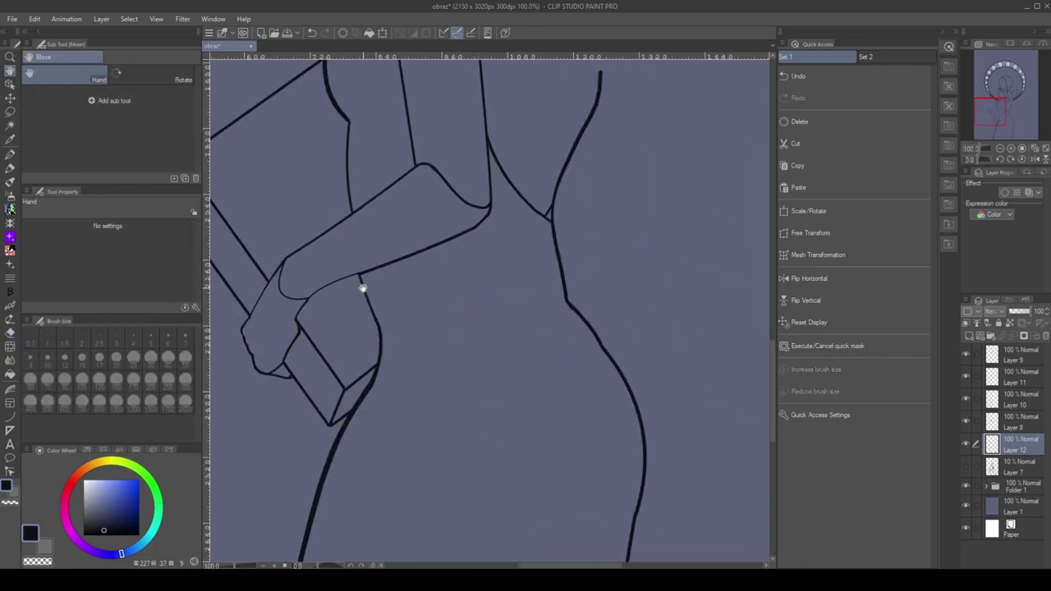
scroll(497, 300, up, 2)
key(u)
drag(505, 316, 386, 401)
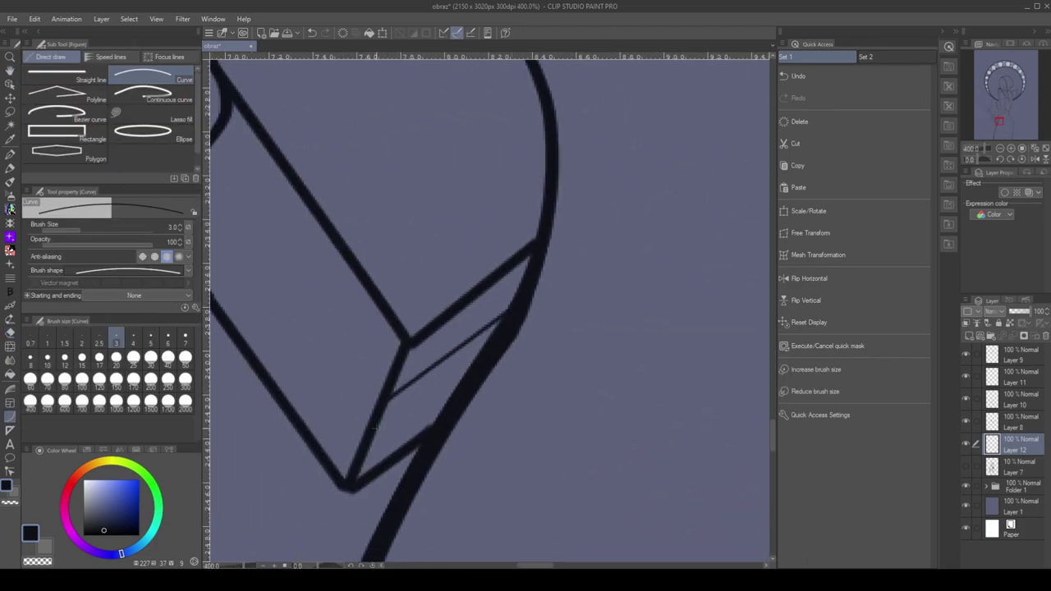
drag(365, 468, 435, 423)
drag(369, 458, 443, 410)
drag(378, 435, 472, 370)
drag(386, 415, 489, 353)
drag(407, 362, 517, 287)
drag(402, 374, 513, 299)
drag(368, 450, 456, 394)
drag(383, 411, 493, 330)
drag(397, 384, 509, 307)
mouse_move(404, 355)
mouse_down()
mouse_move(525, 269)
mouse_move(600, 363)
mouse_up()
Put the book's line art on Layer 12 into a new folder
scroll(509, 296, down, 5)
key(space)
scroll(600, 363, up, 3)
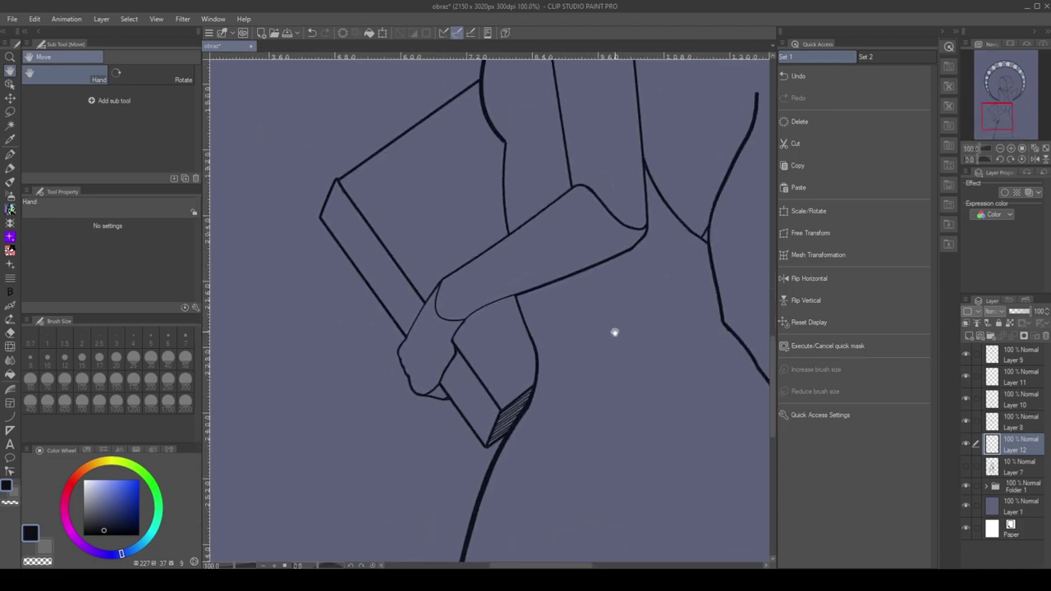
click(980, 327)
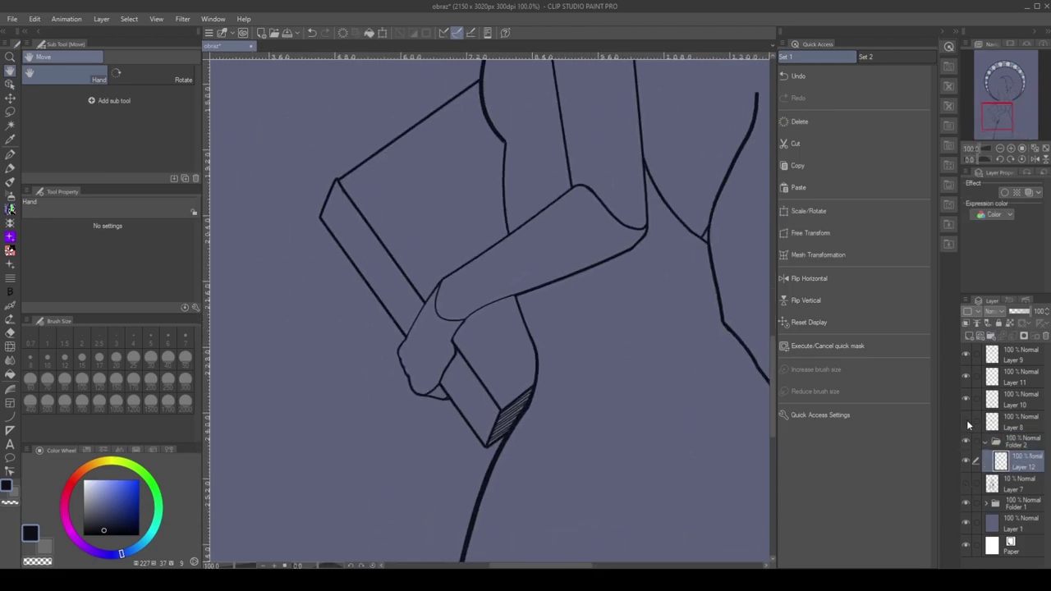
Draw a small corner ornament with a concave inner edge at the upper end of the book's spine on new Layer 13, using the Curve tool at size 4.7
key(ctrl+v)
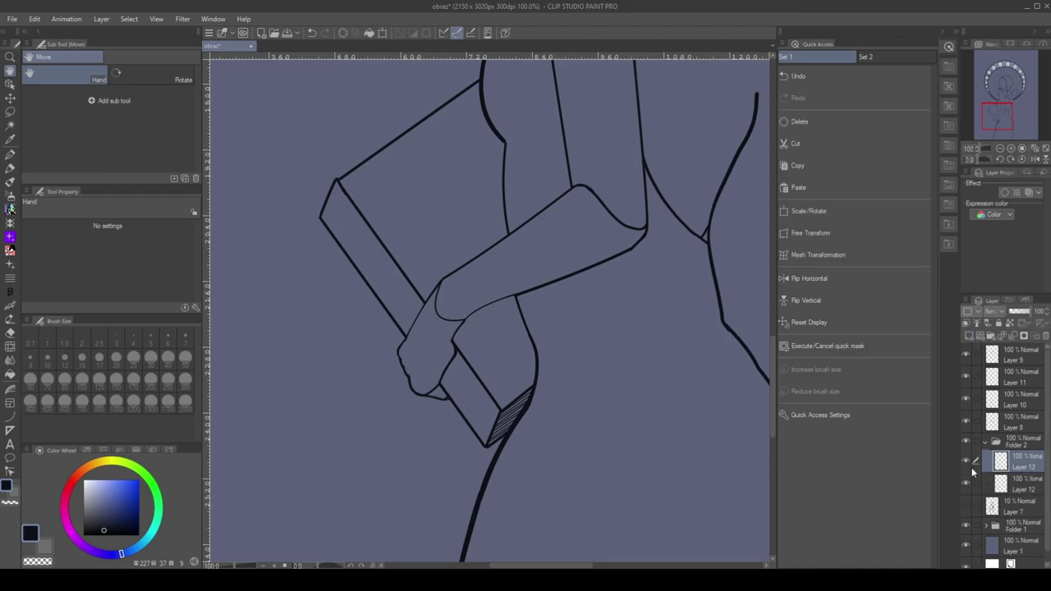
key(u)
scroll(340, 199, up, 5)
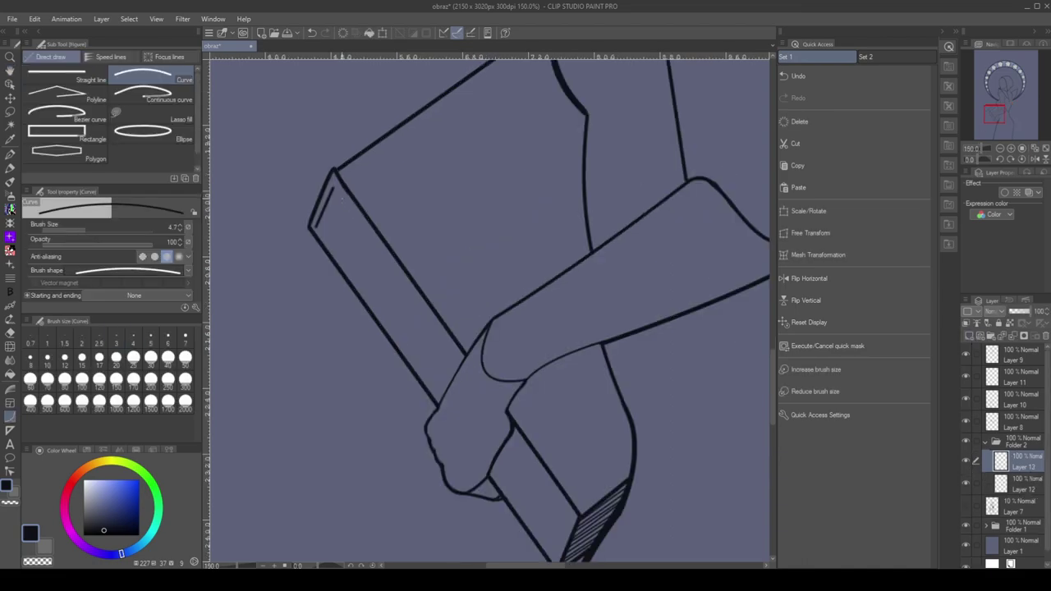
mouse_move(271, 277)
mouse_down()
mouse_move(298, 309)
mouse_move(352, 209)
mouse_up()
mouse_move(317, 168)
mouse_down()
mouse_move(351, 210)
mouse_move(327, 246)
mouse_up()
key(e)
drag(310, 302, 327, 257)
key(ctrl+z)
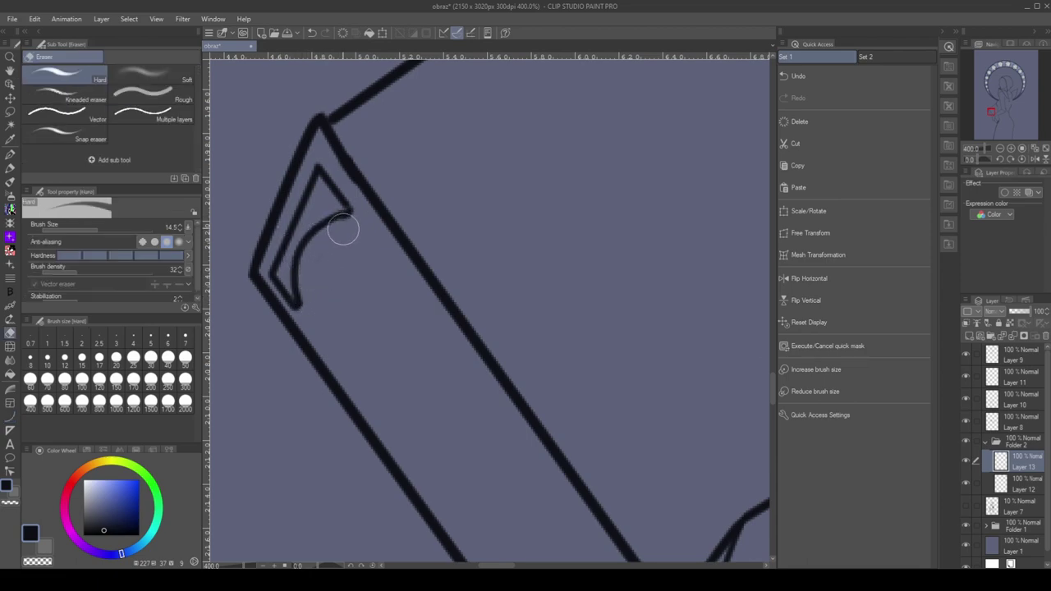
Add small dark filled accents inside the spine's corner ornament with the Turnip pen at size 4.7
key(p)
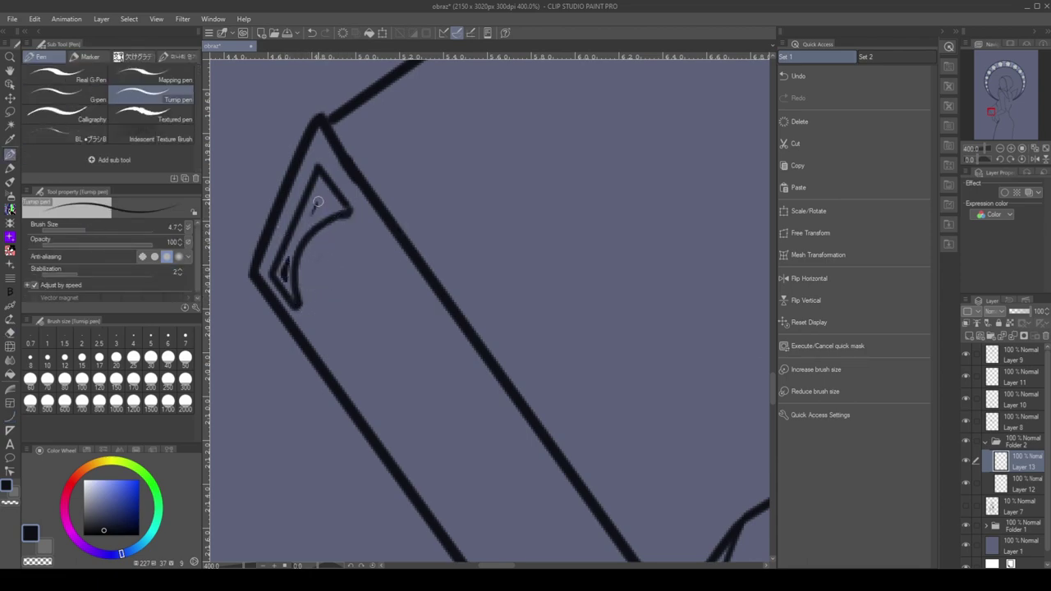
drag(318, 202, 321, 200)
scroll(355, 159, down, 4)
scroll(355, 159, up, 2)
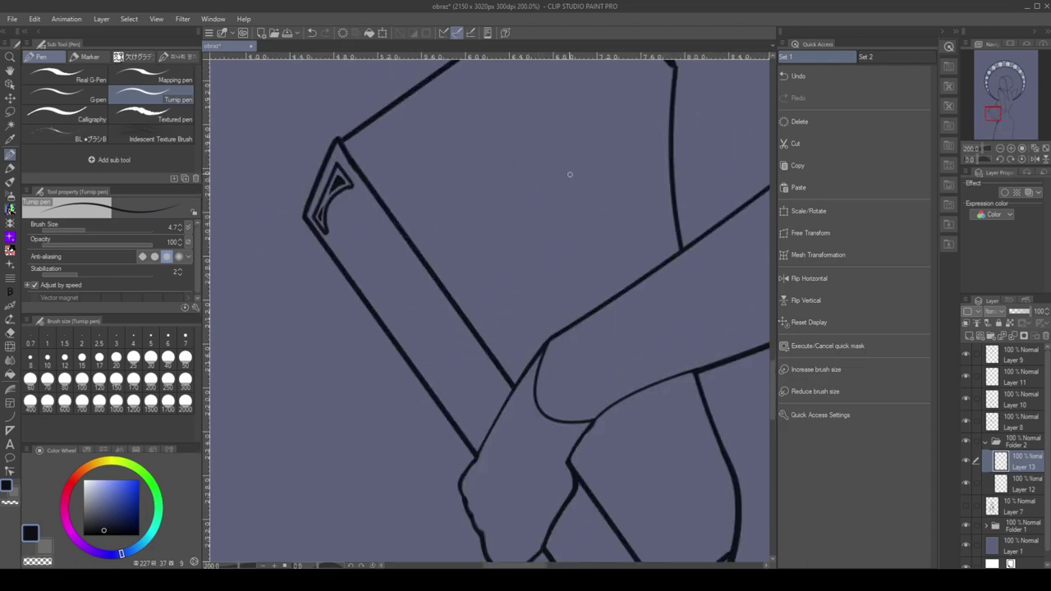
scroll(570, 174, down, 1)
key(ctrl+alt+0)
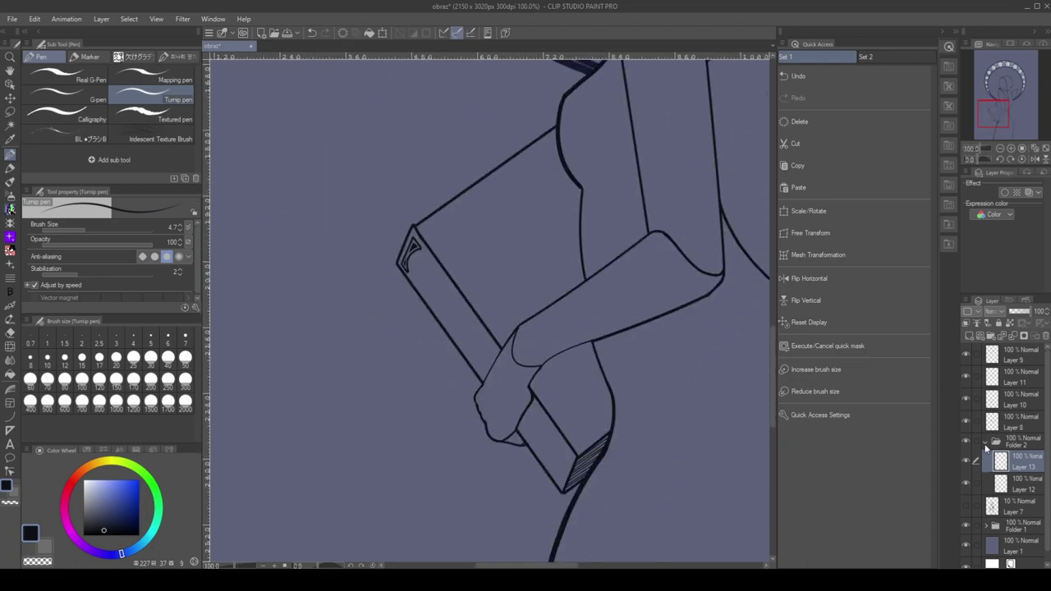
Draw a double border inside the book cover along its spine side and upper edge, using the Curve tool at size 4.4
click(10, 416)
drag(422, 229, 580, 450)
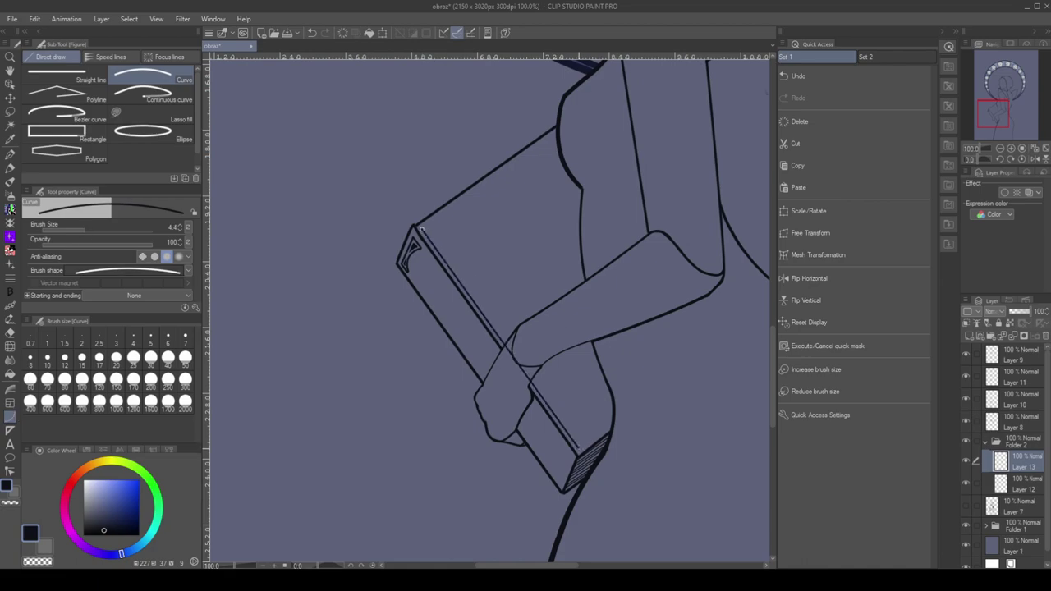
mouse_move(423, 229)
mouse_down()
mouse_move(538, 158)
mouse_move(559, 131)
mouse_up()
click(558, 133)
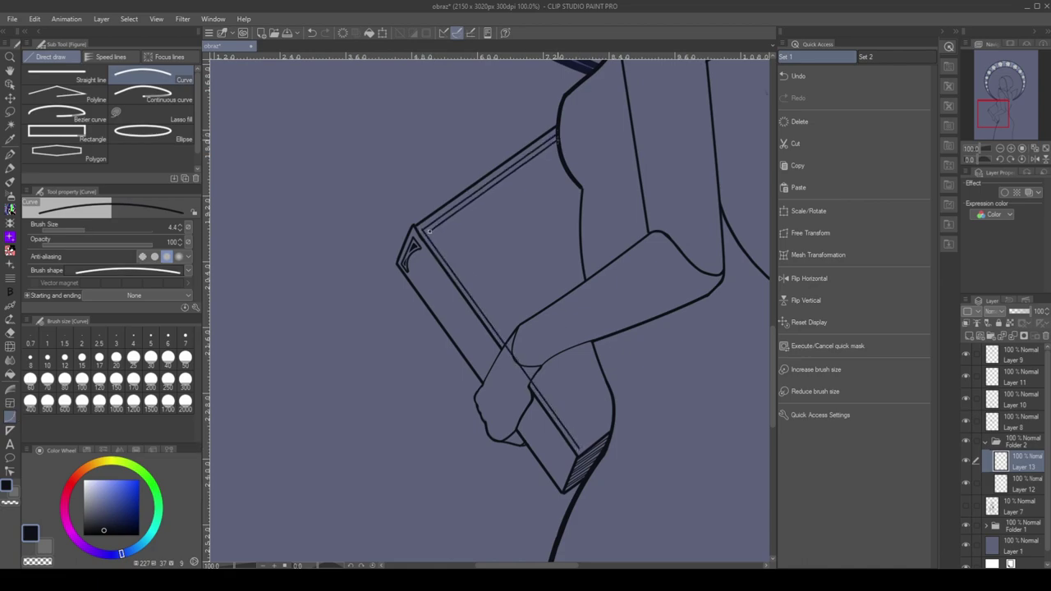
mouse_move(430, 233)
mouse_down()
mouse_move(570, 410)
mouse_move(582, 444)
mouse_up()
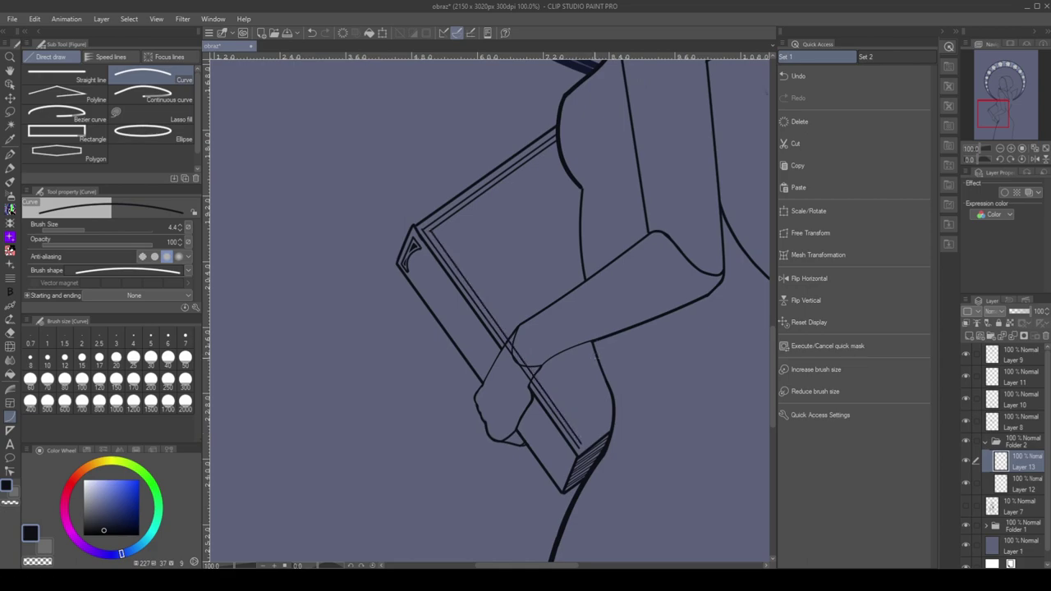
click(582, 444)
Draw matching double border lines along the lower edge of the book cover with the Curve tool at size 4.4
key(ctrl+z)
key(ctrl+y)
key(ctrl+z)
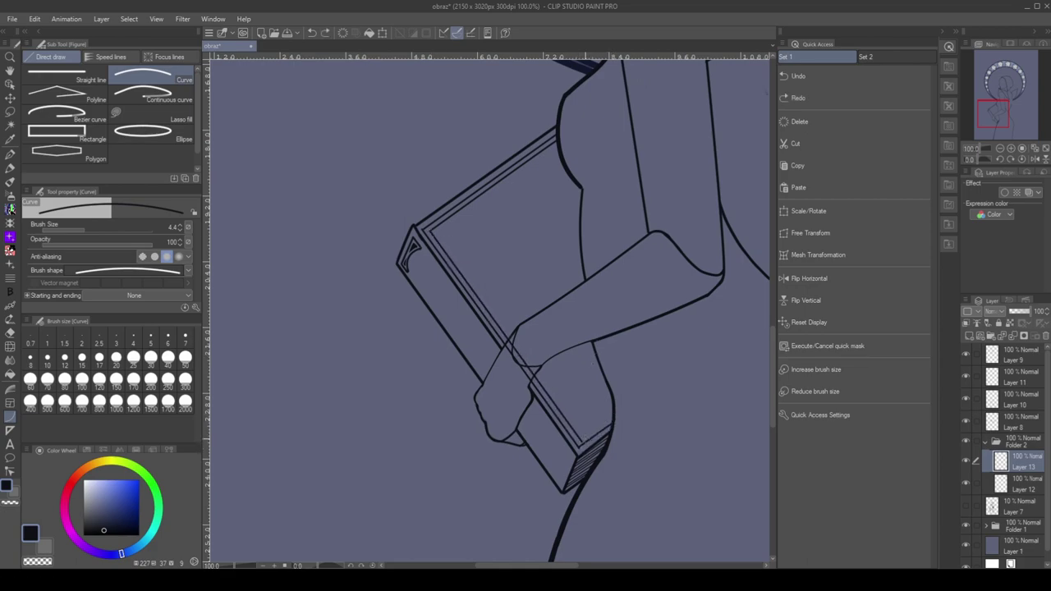
key(ctrl+z)
drag(611, 419, 578, 443)
click(611, 425)
key(ctrl+z)
key(ctrl+y)
Erase the cover border lines crossing the hand on Layer 13 with the Hard eraser at size 14.5
key(e)
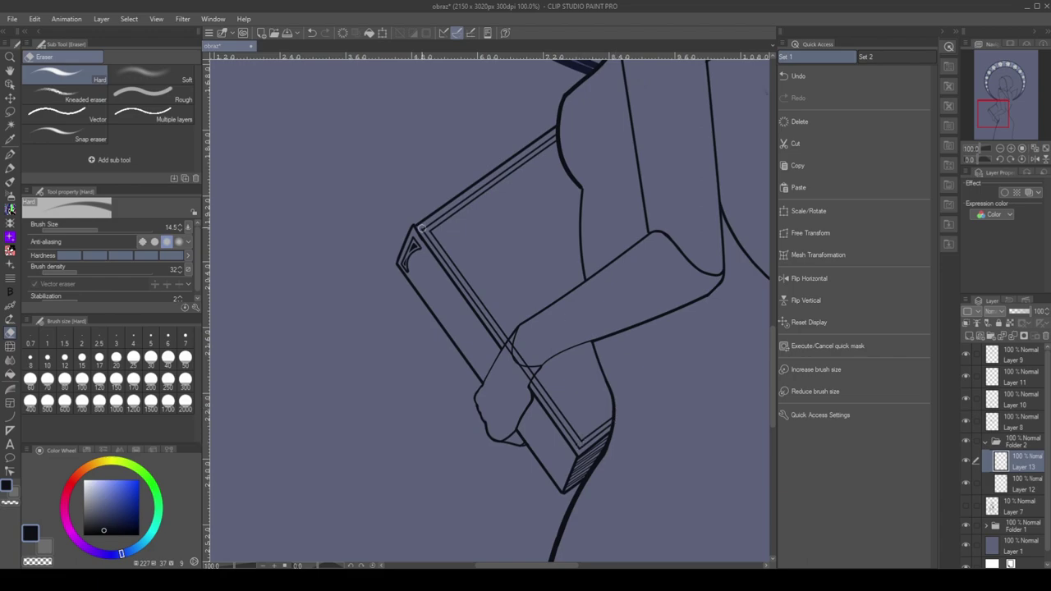
scroll(465, 142, down, 3)
scroll(465, 142, up, 3)
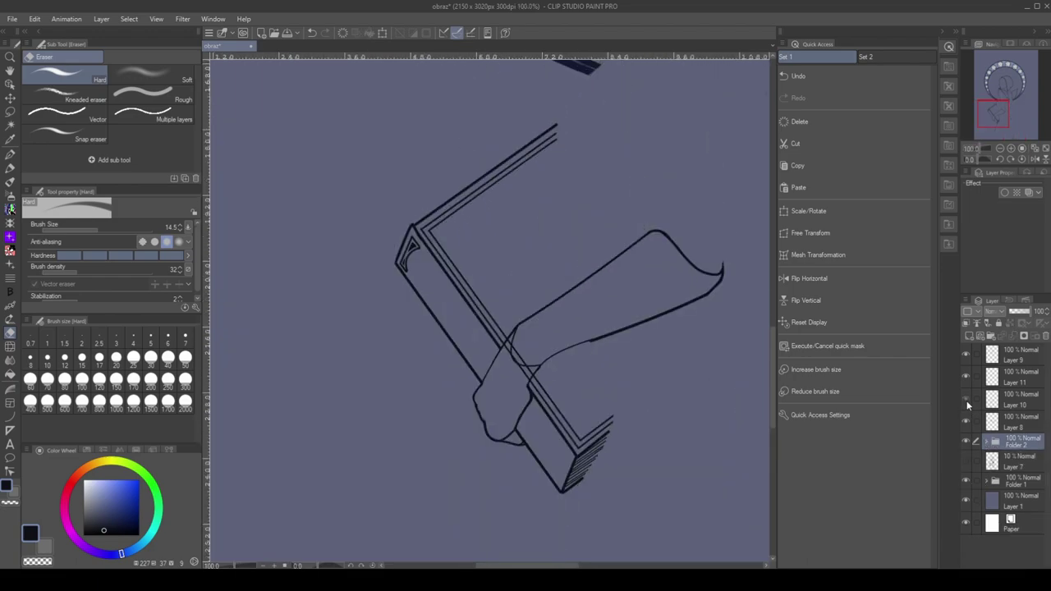
ctrl+shift+click(518, 356)
key(ctrl+z)
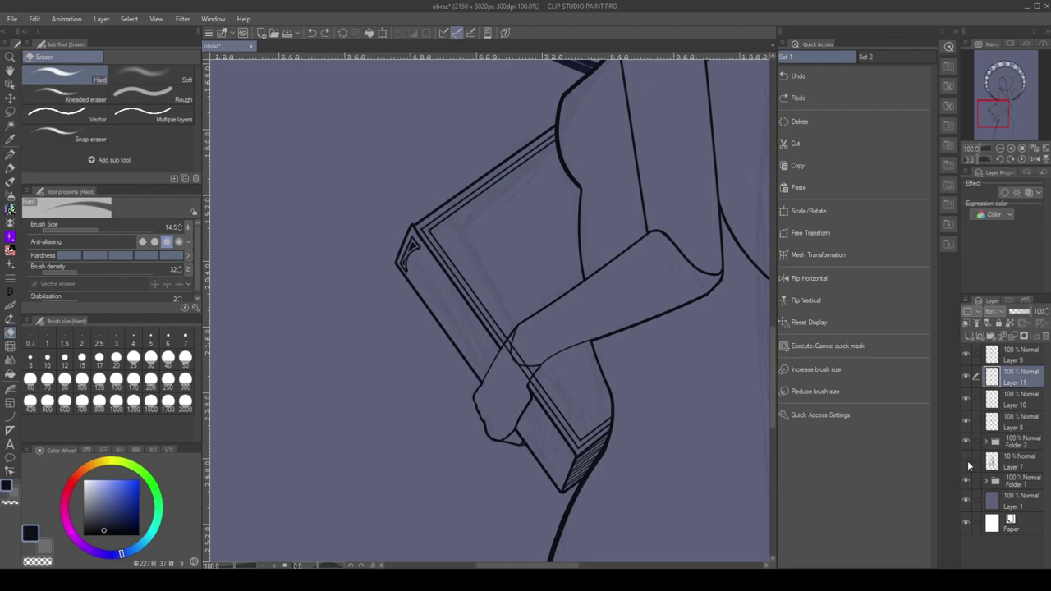
key(ctrl+y)
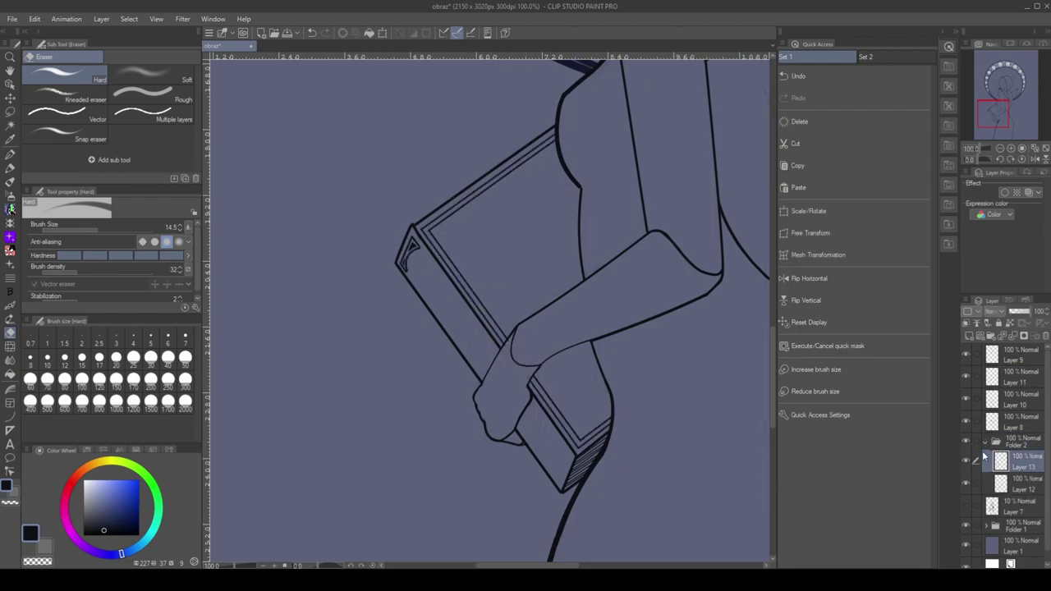
Draw an ellipse on the spine beside the corner ornament, and reposition, widen and rotate it to follow the spine's slant
scroll(460, 247, up, 4)
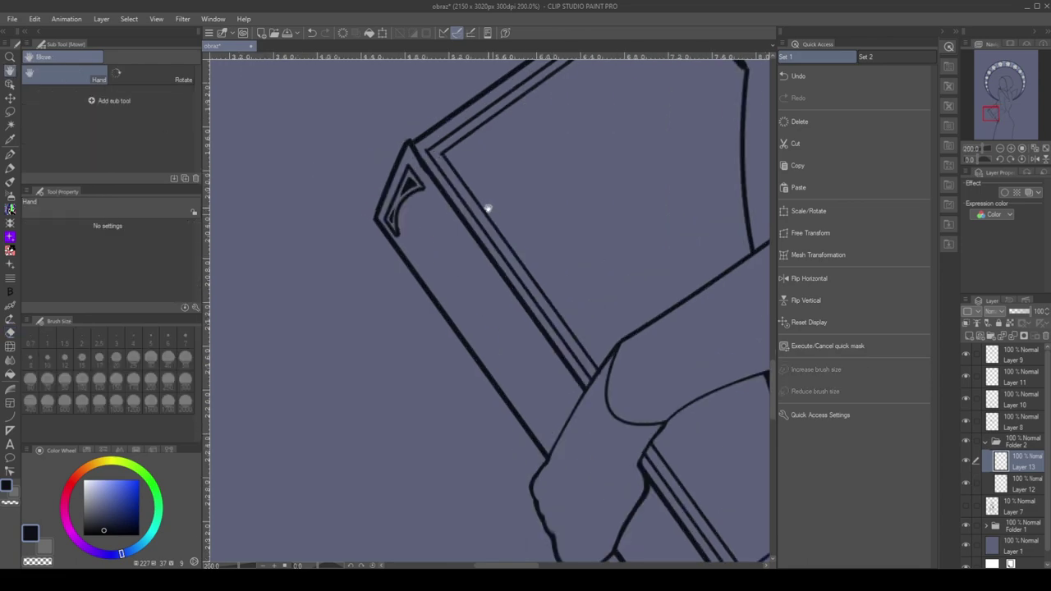
key(u)
mouse_move(338, 173)
mouse_down()
mouse_move(392, 306)
mouse_move(348, 293)
mouse_move(350, 165)
mouse_up()
key(m)
key(ctrl+t)
drag(426, 302, 448, 271)
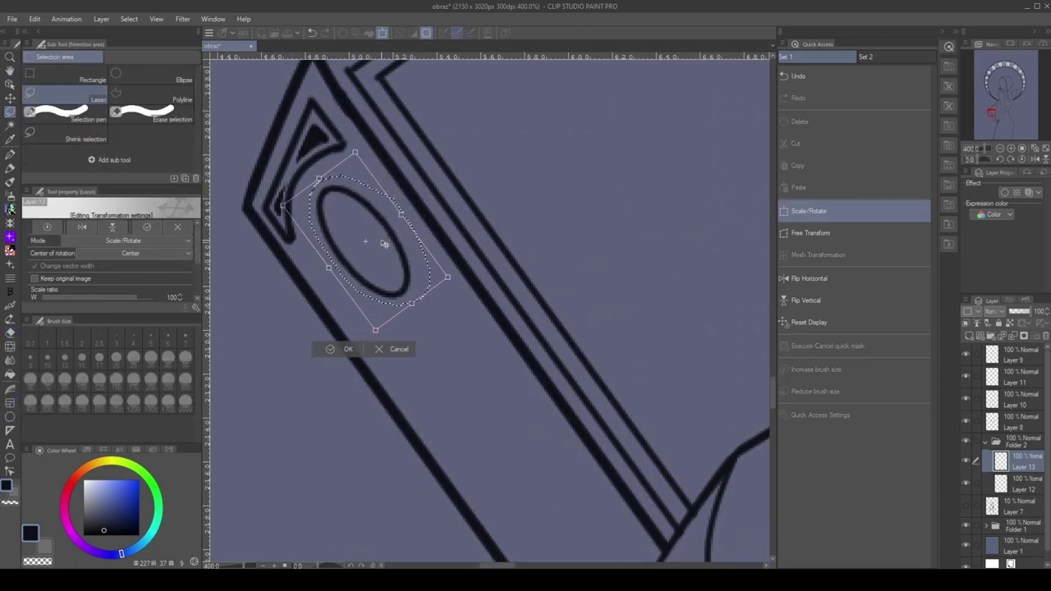
drag(369, 246, 352, 258)
drag(456, 283, 462, 293)
mouse_move(395, 230)
mouse_down()
mouse_move(406, 219)
mouse_move(321, 282)
mouse_move(406, 214)
mouse_up()
key(Return)
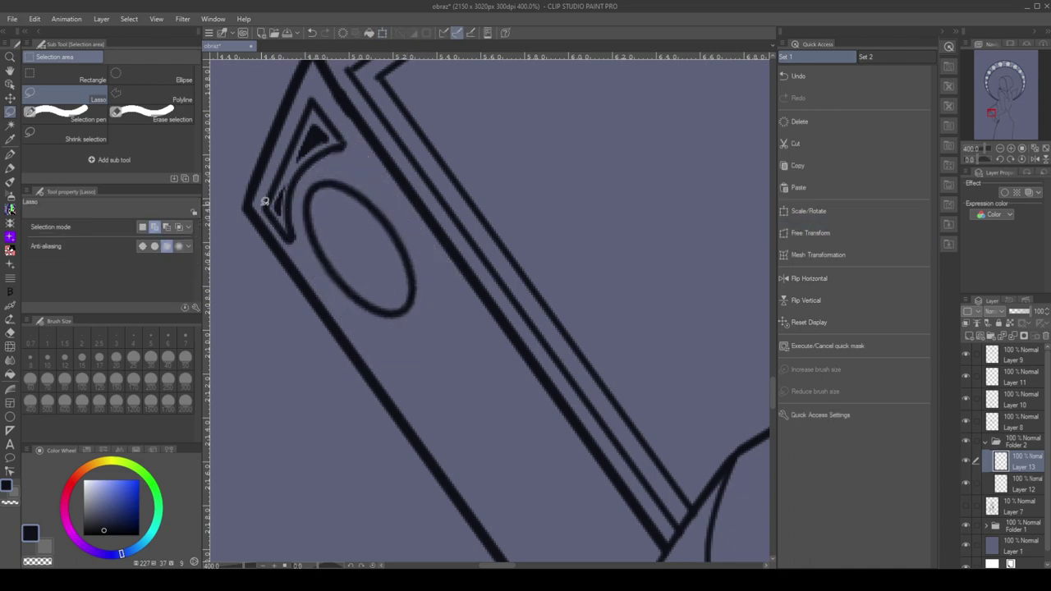
Copy the corner ornament to a new layer, rotate it to face the opposite way, and place it at the spine's lower end
mouse_move(264, 201)
mouse_down()
mouse_move(353, 155)
mouse_move(270, 175)
mouse_up()
key(ctrl+c)
key(ctrl+v)
key(ctrl+t)
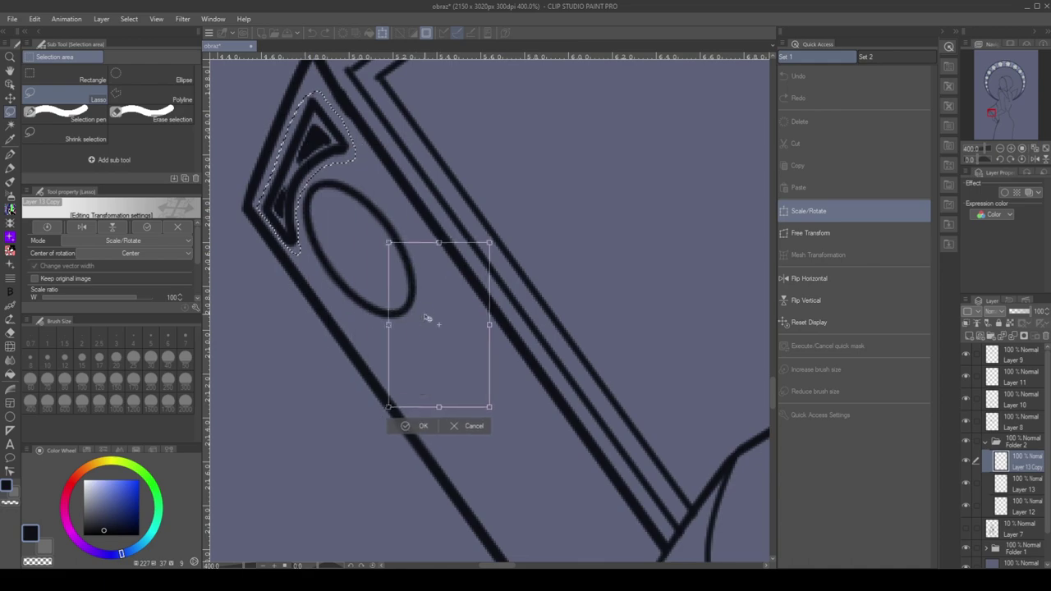
drag(427, 317, 434, 340)
mouse_move(498, 430)
mouse_down()
mouse_move(538, 329)
mouse_move(526, 386)
mouse_move(496, 422)
mouse_up()
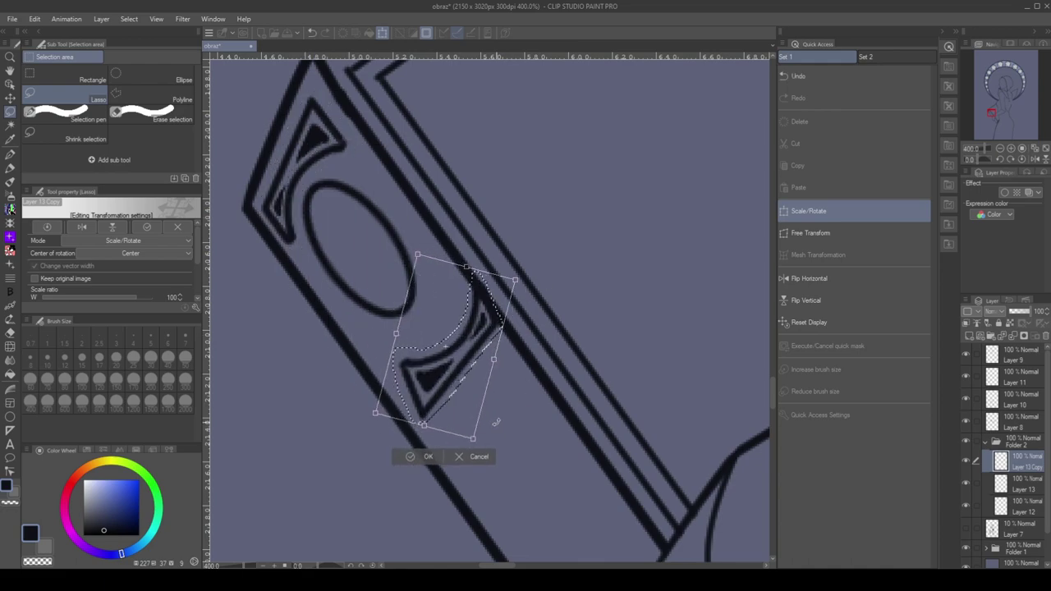
scroll(496, 422, down, 4)
drag(540, 296, 540, 207)
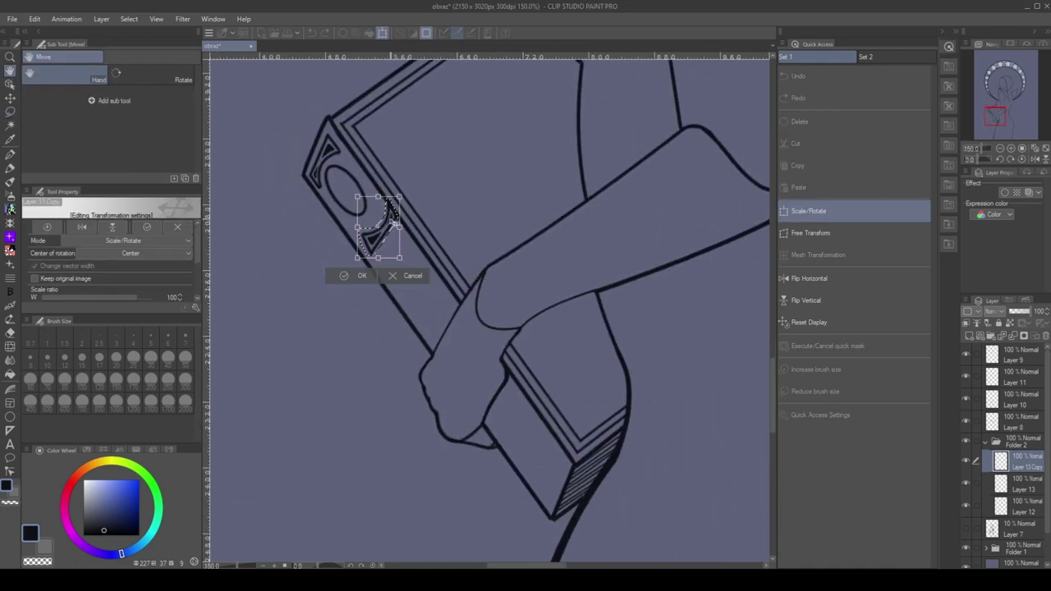
drag(378, 229, 569, 450)
key(Return)
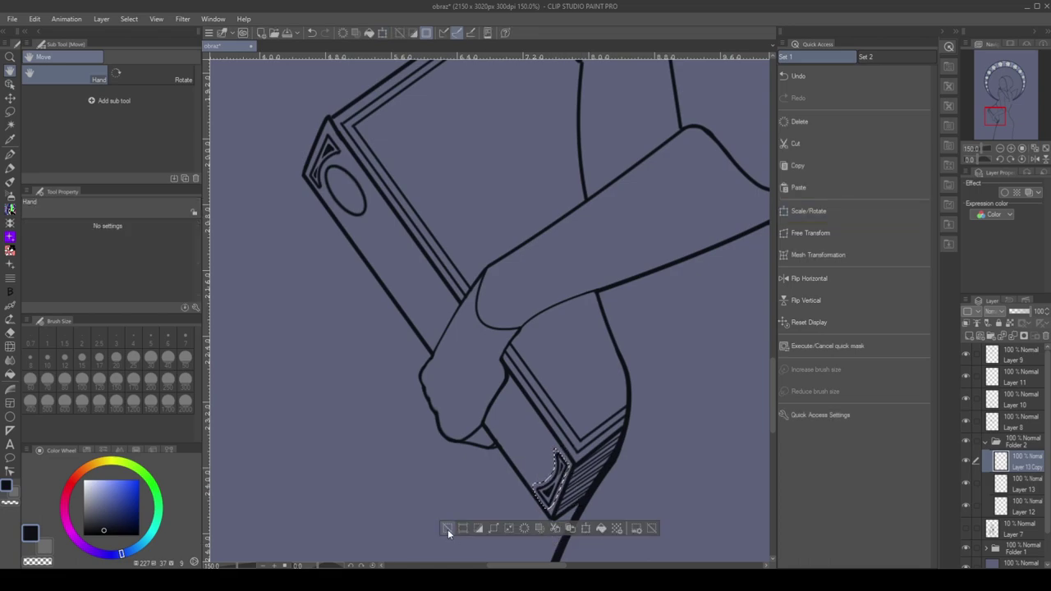
click(448, 530)
Place a copy of the spine's ellipse next to the lower corner ornament below the hand
scroll(448, 522, down, 4)
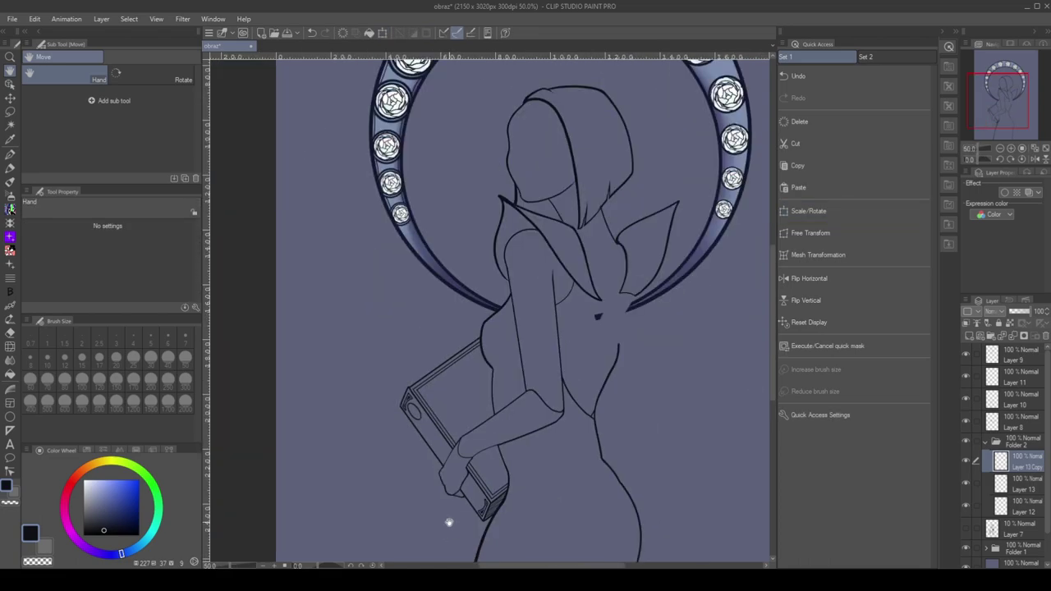
scroll(448, 522, up, 4)
click(9, 109)
mouse_move(349, 161)
mouse_down()
mouse_move(370, 183)
mouse_move(345, 162)
mouse_up()
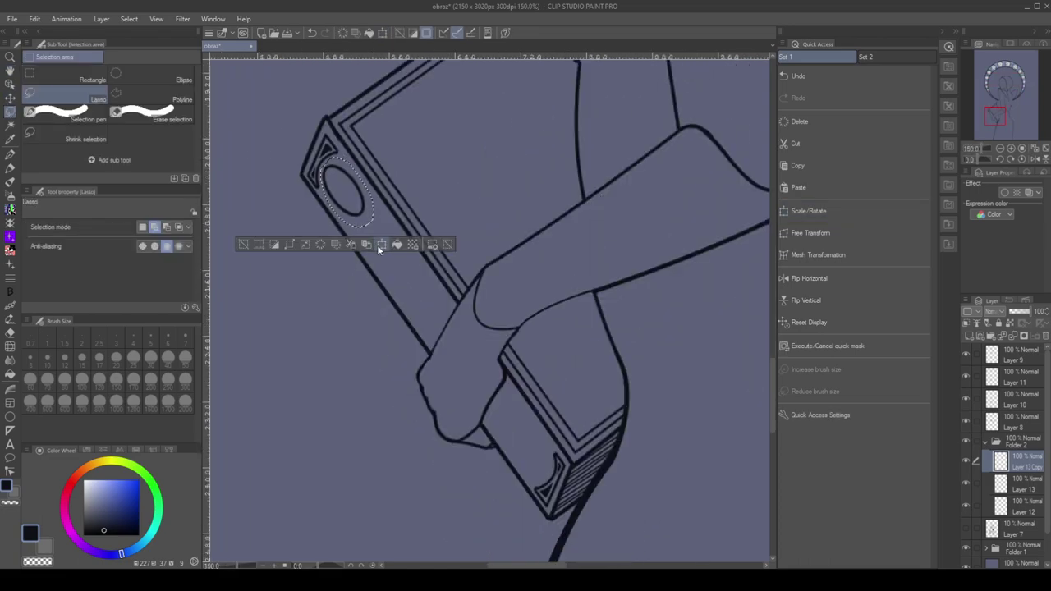
click(244, 244)
key(ctrl+z)
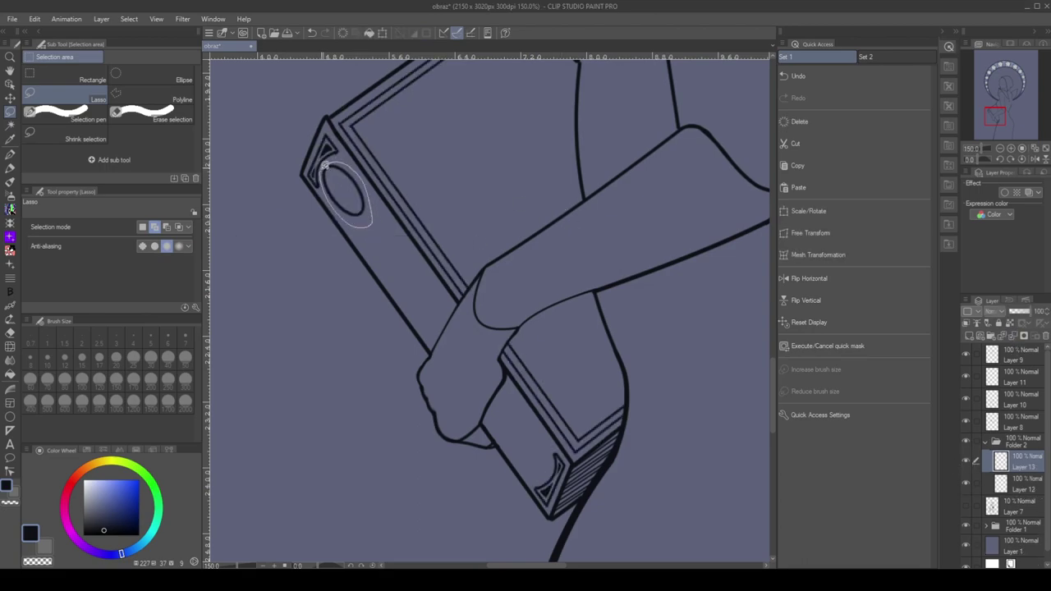
click(854, 211)
drag(340, 195, 532, 449)
key(Return)
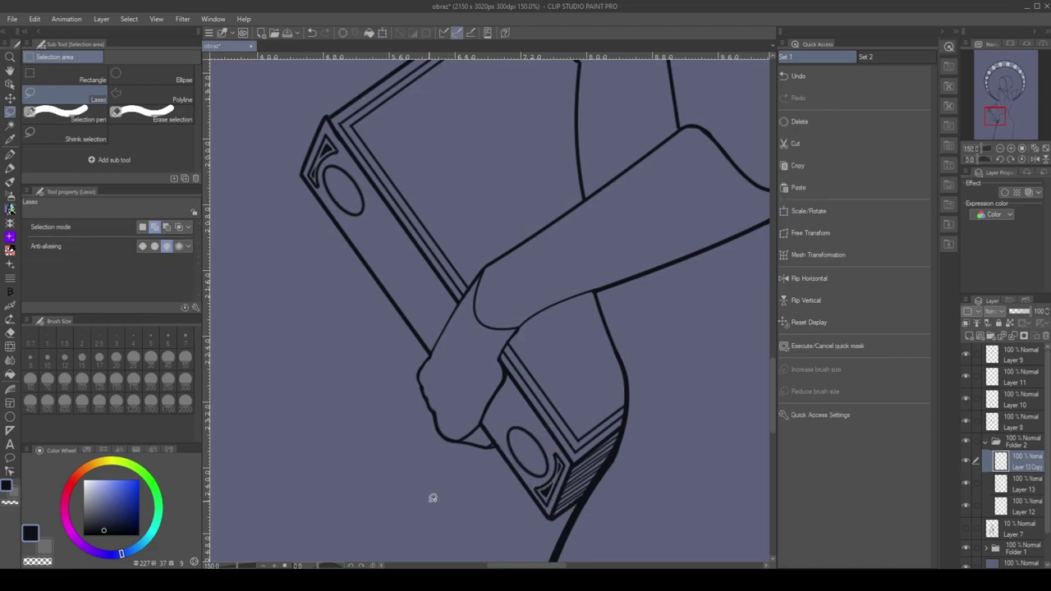
Adjust the lower ornament copies slightly with Mesh Transformation
click(838, 233)
click(423, 493)
click(818, 255)
drag(550, 374, 557, 375)
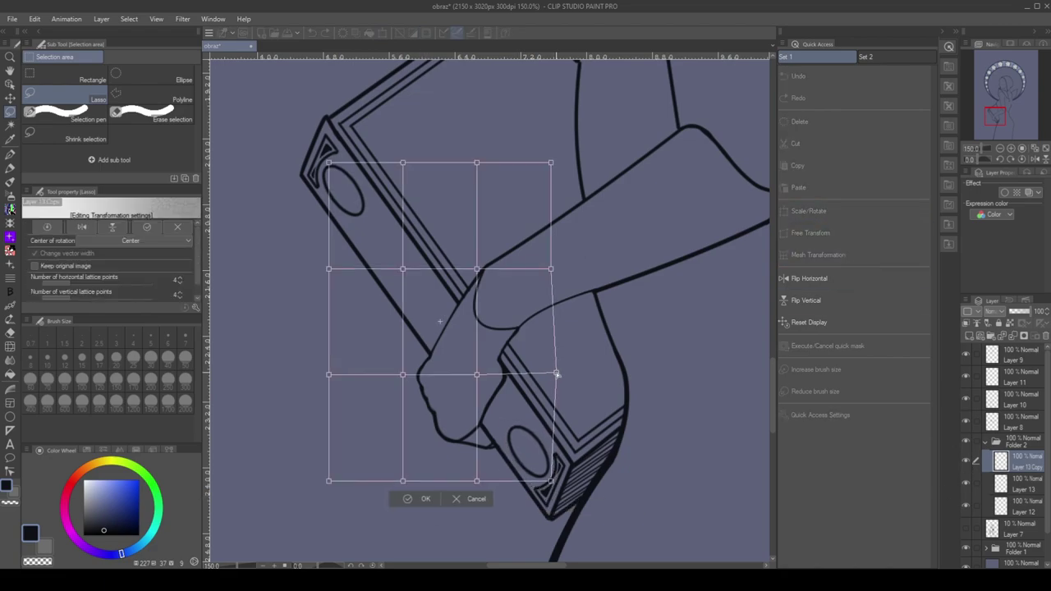
click(427, 499)
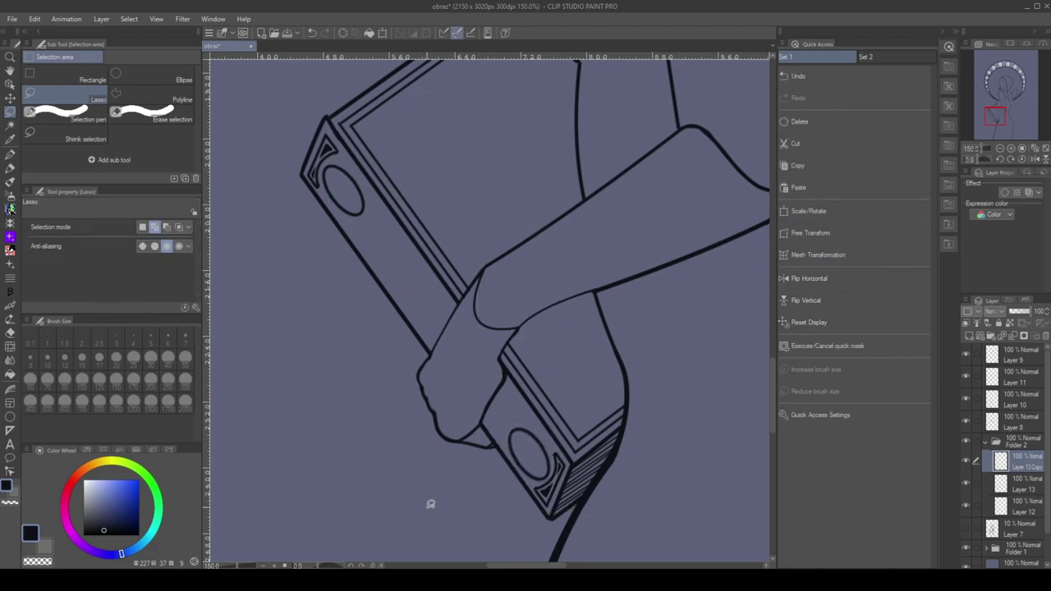
key(b)
key(b)
key(bracketleft)
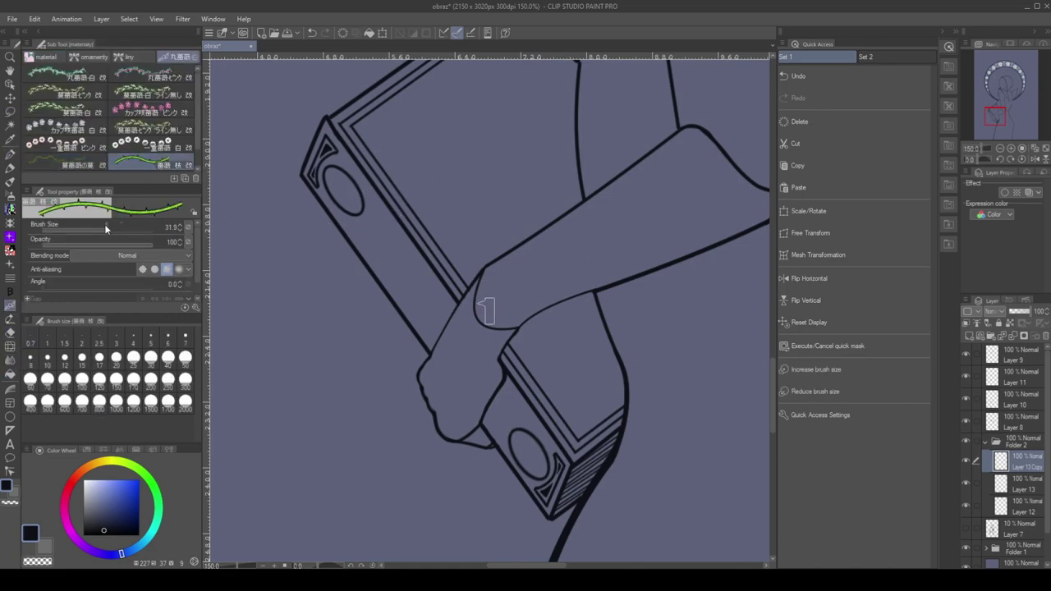
drag(368, 232, 502, 407)
key(ctrl+z)
scroll(527, 127, down, 4)
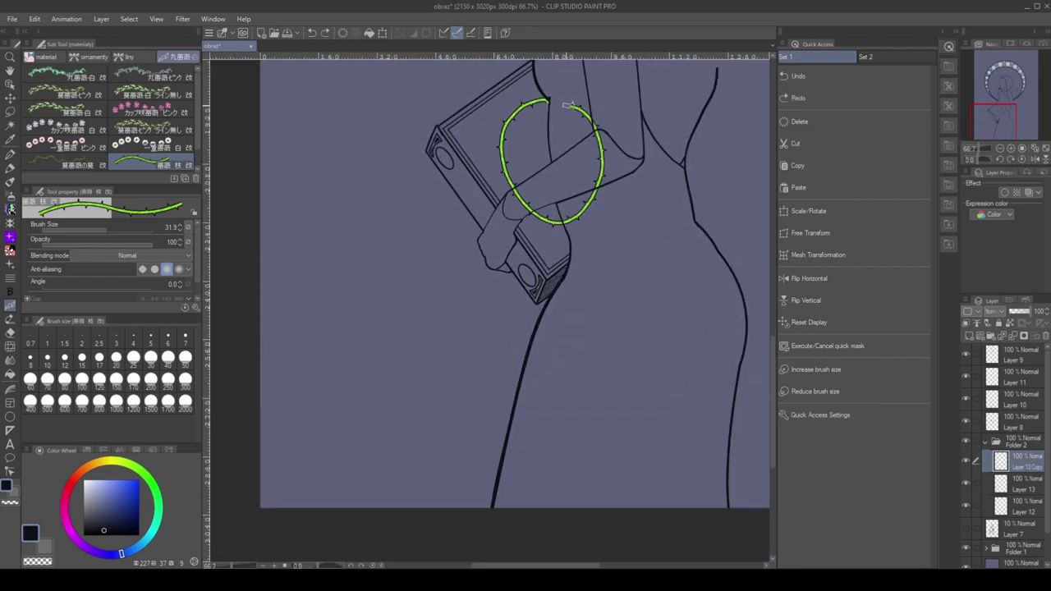
scroll(551, 103, down, 2)
Collapse Folder 2 and merge Layers 11 and 10 down into Layer 8
click(12, 72)
mouse_move(719, 90)
mouse_down()
mouse_move(611, 294)
mouse_move(616, 316)
mouse_up()
click(987, 442)
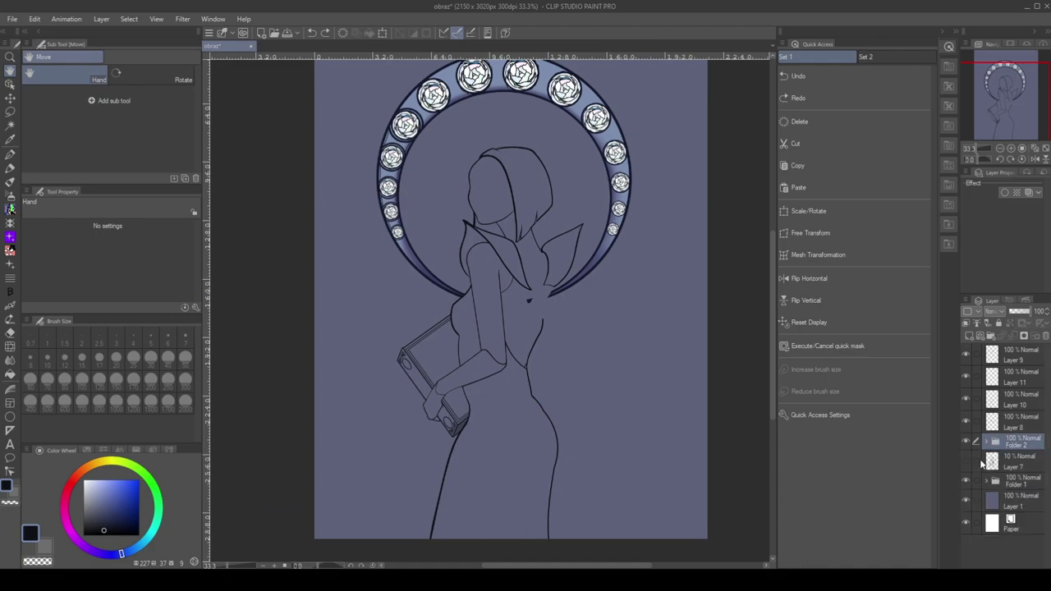
click(972, 380)
key(ctrl+e)
key(ctrl+e)
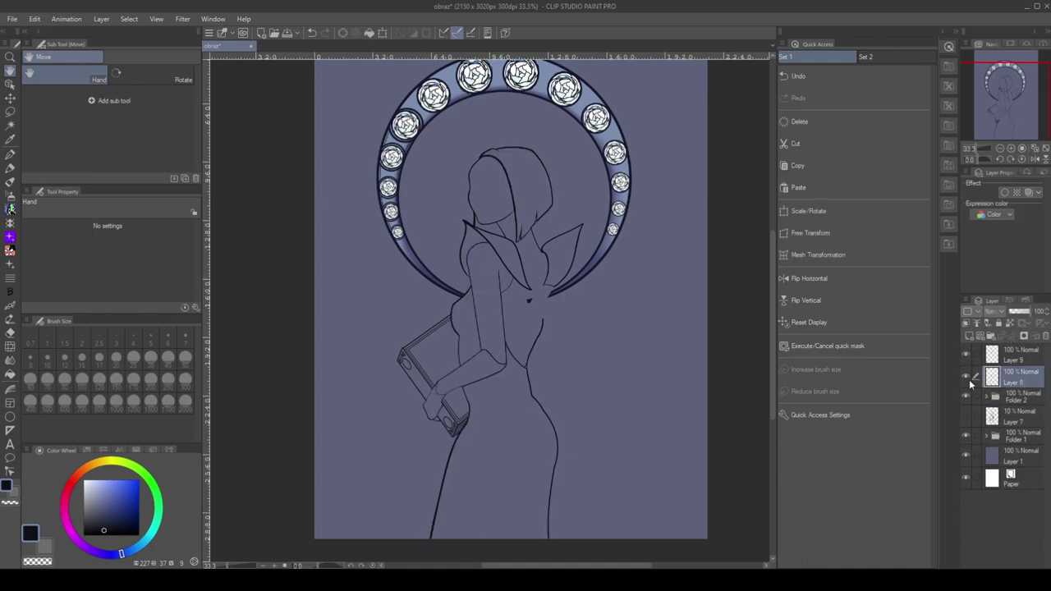
Add a new layer above Layer 8 and stamp one white cup rose at brush size 278.7 where the collar meets the torso
click(972, 337)
key(b)
click(538, 302)
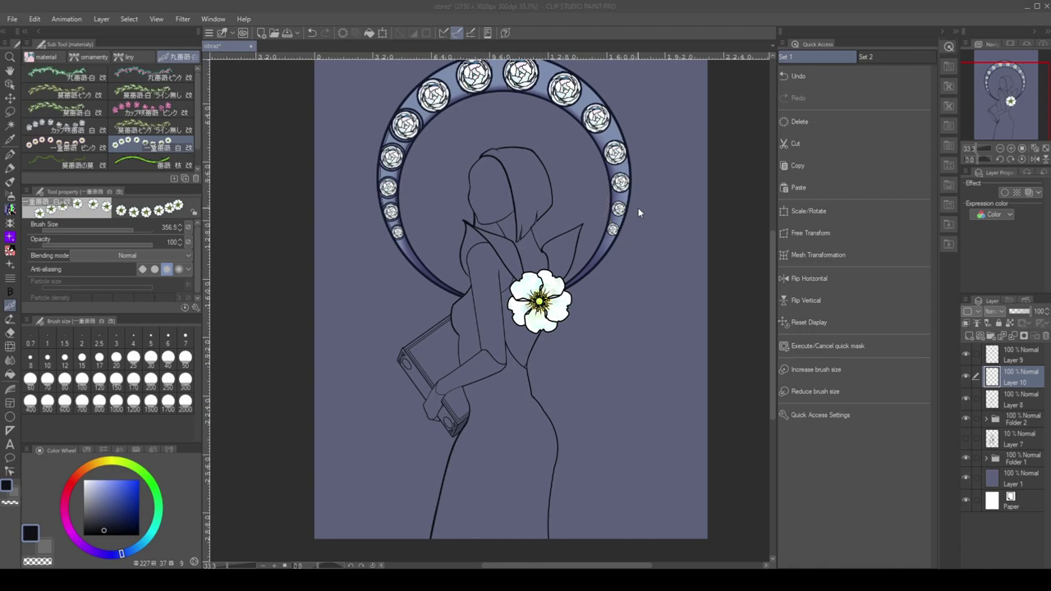
key(ctrl+z)
click(65, 128)
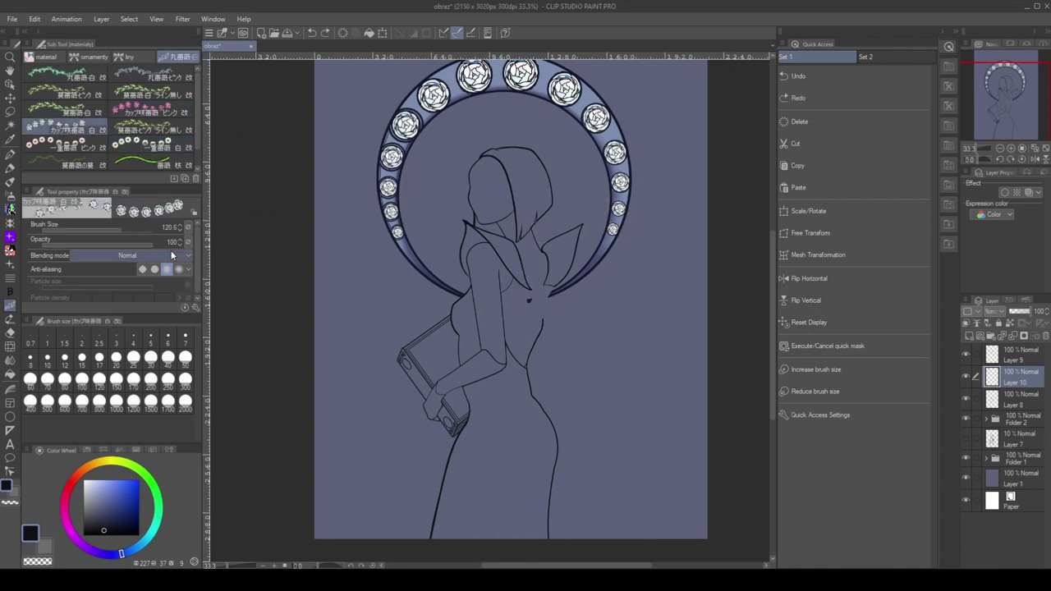
click(142, 229)
click(536, 297)
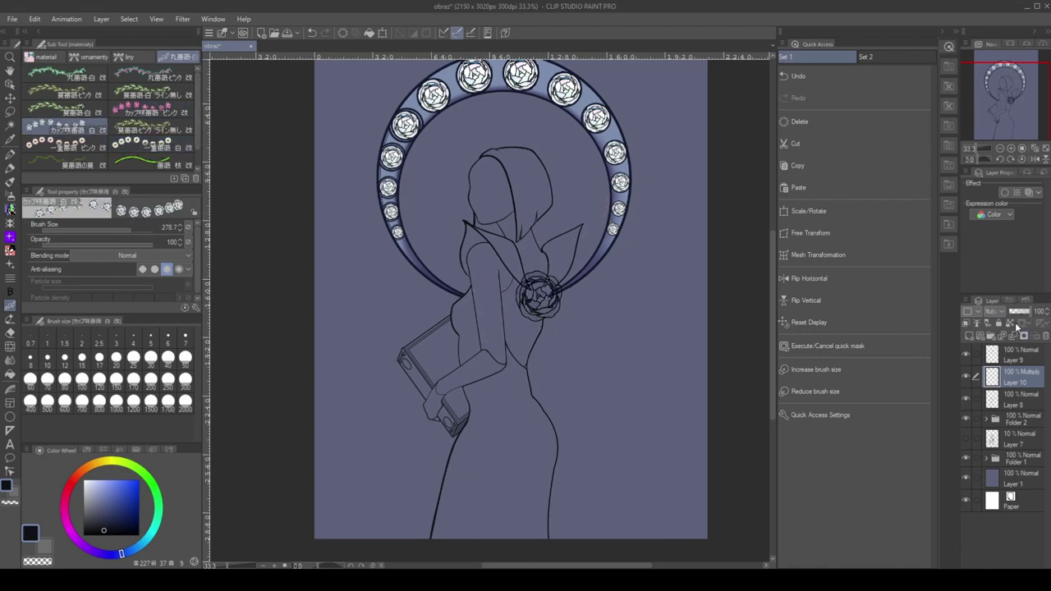
Try several blending modes on the rose's Layer 10 and set it to Color burn
scroll(1004, 319, down, 1)
scroll(1004, 317, down, 6)
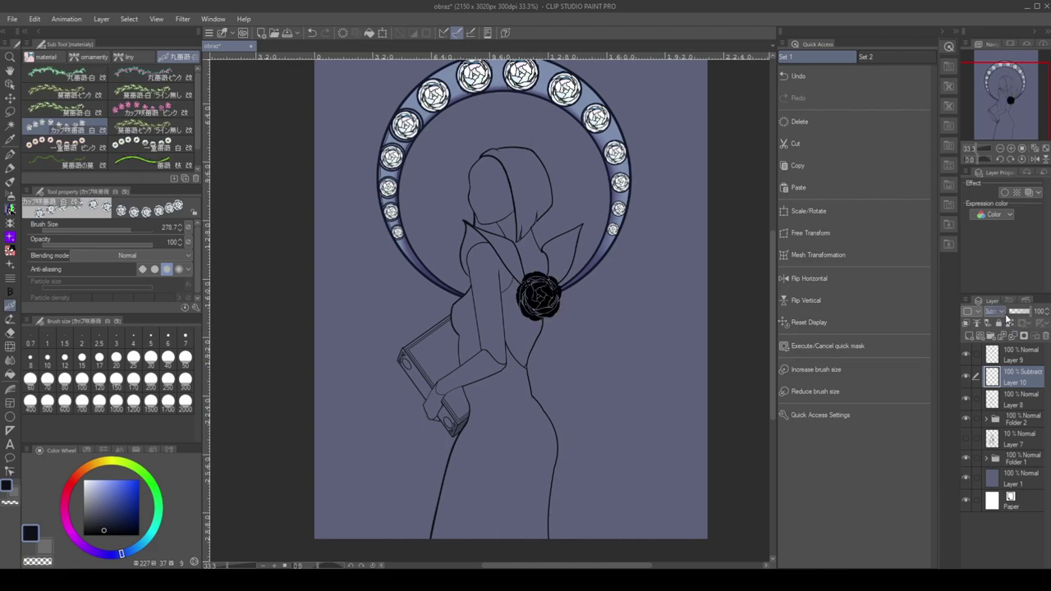
scroll(1003, 317, down, 7)
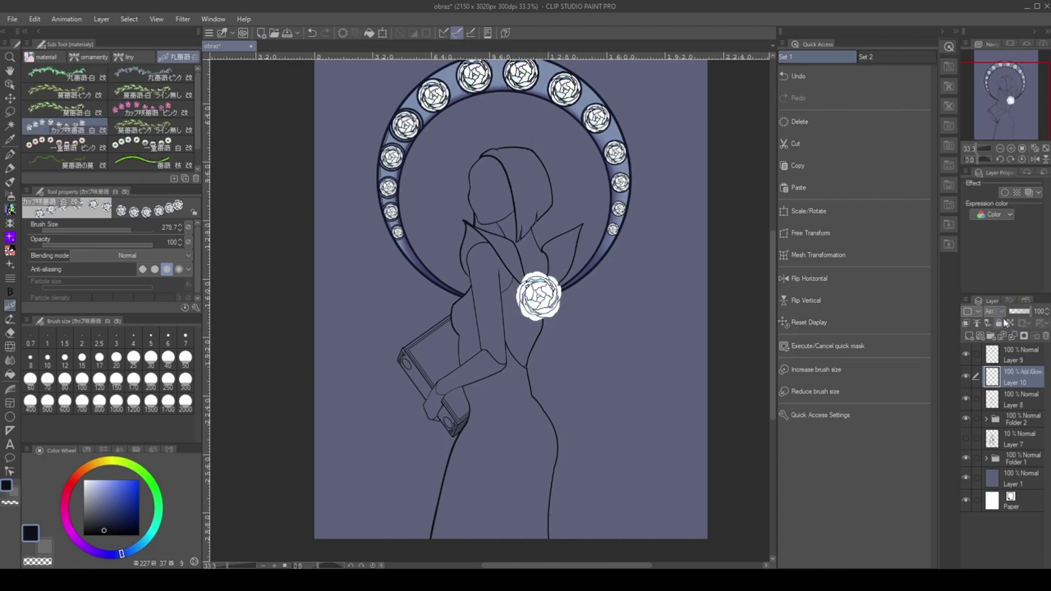
scroll(1004, 312, up, 9)
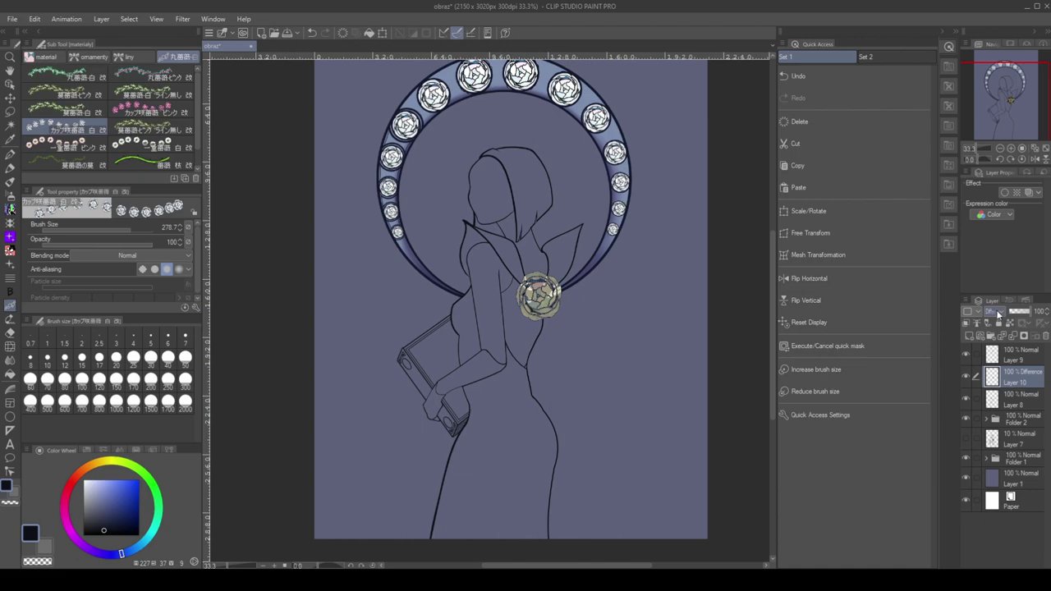
scroll(1006, 312, up, 3)
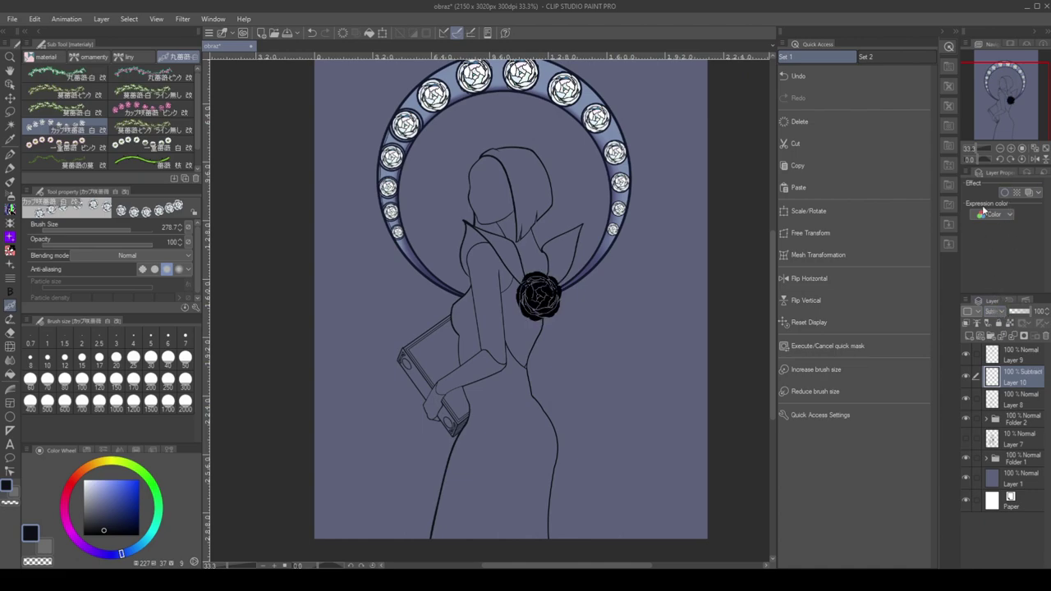
scroll(1004, 318, up, 2)
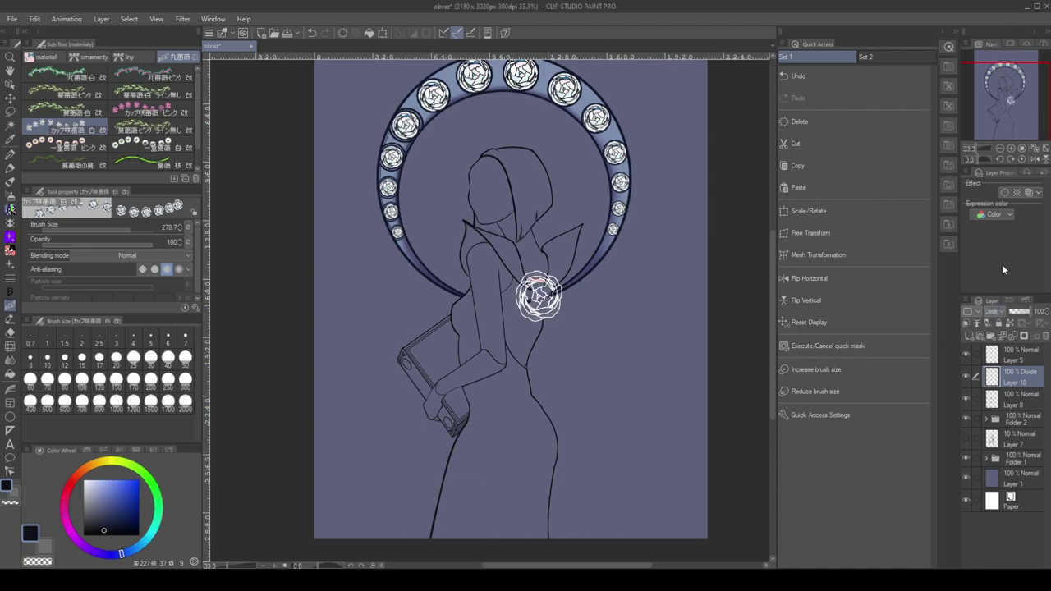
scroll(1002, 312, down, 2)
scroll(1002, 313, down, 1)
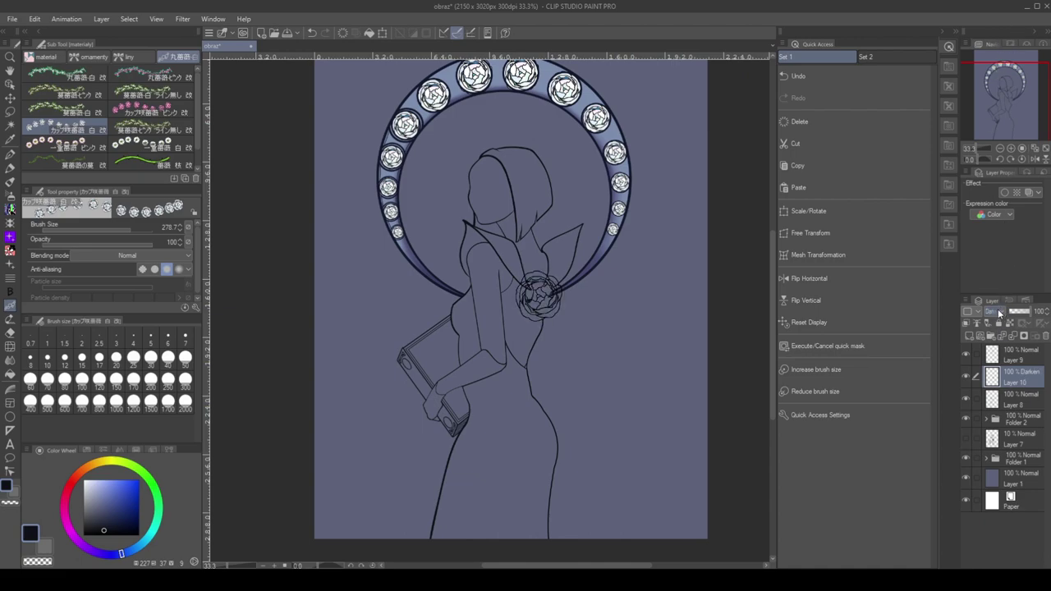
scroll(1004, 74, up, 2)
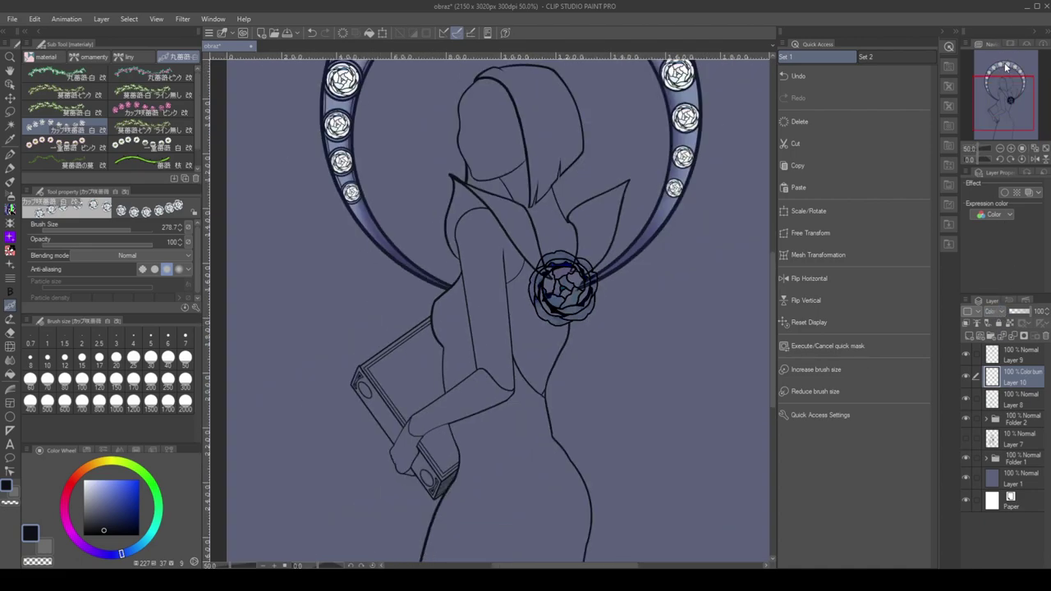
scroll(1003, 74, down, 3)
scroll(1003, 74, up, 1)
Erase the ring and body lines lying beneath the rose on their layers, including Layer 2 in Folder 1, with the Hard eraser at size 19.5
click(972, 400)
key(e)
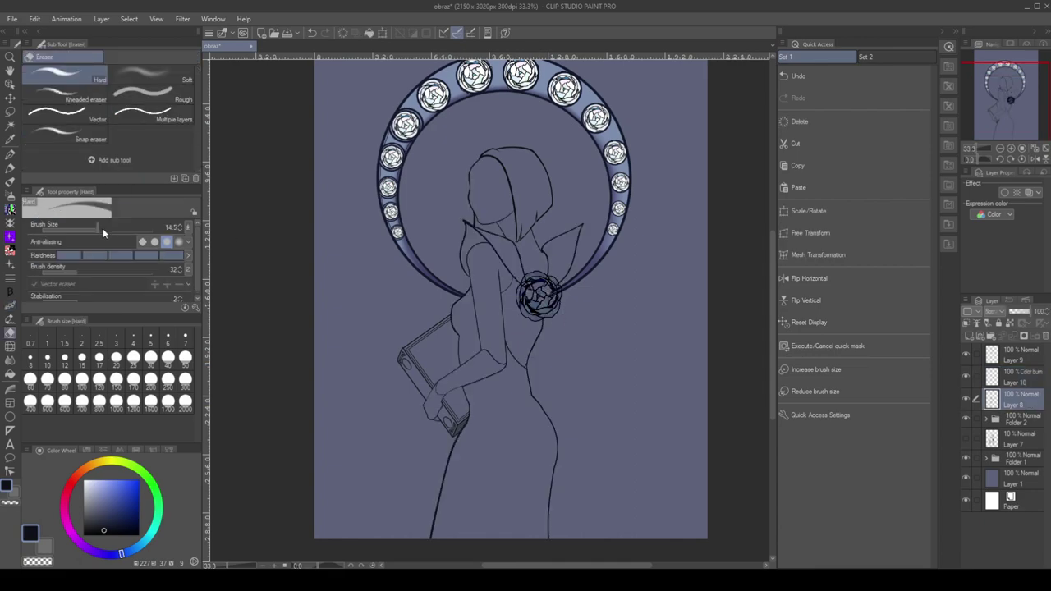
click(996, 457)
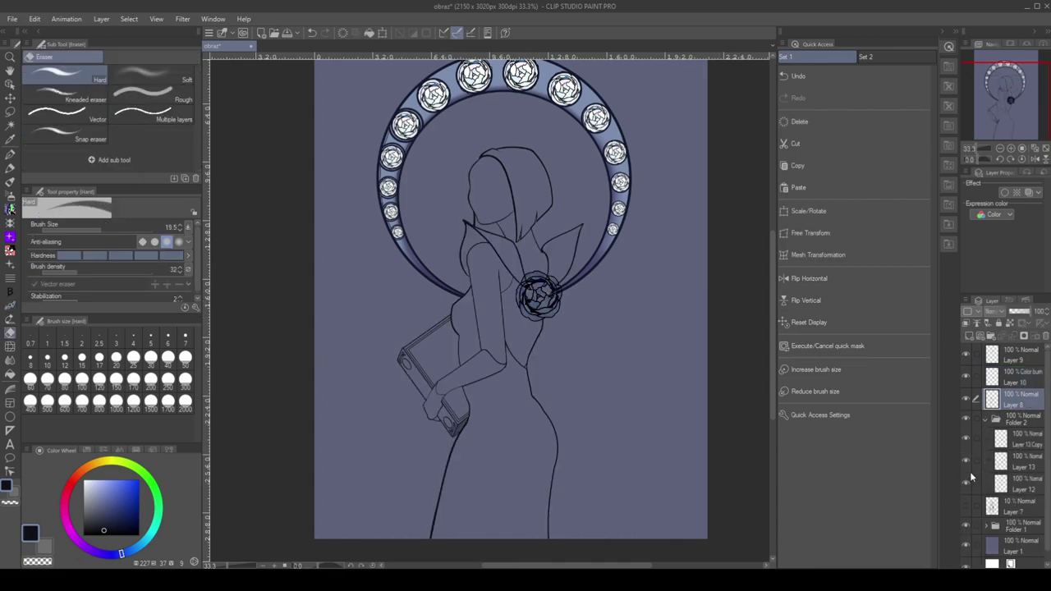
click(1014, 523)
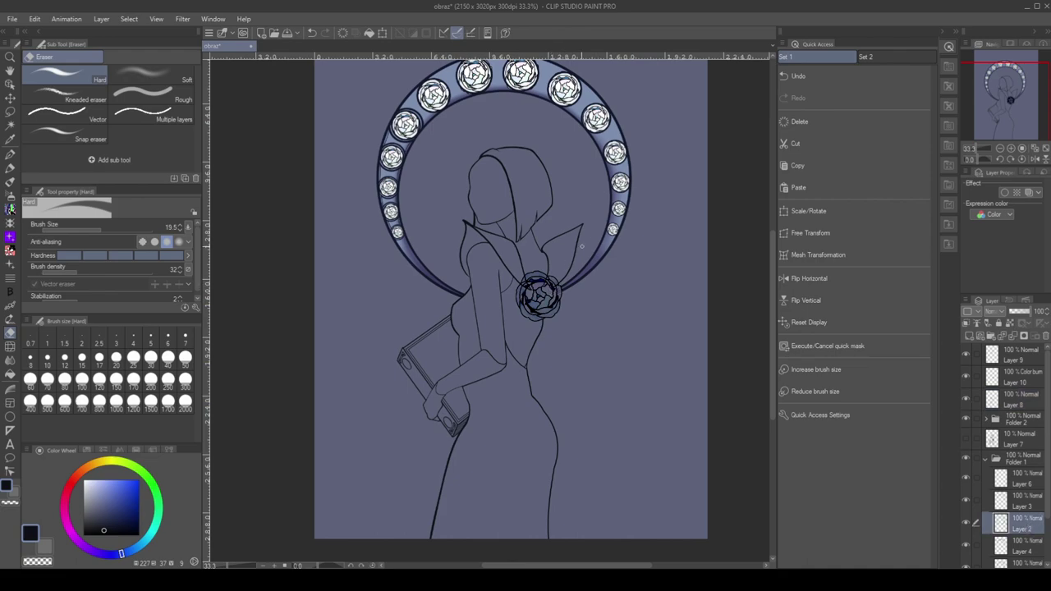
scroll(582, 245, down, 1)
scroll(582, 246, up, 1)
click(969, 442)
click(966, 399)
click(966, 399)
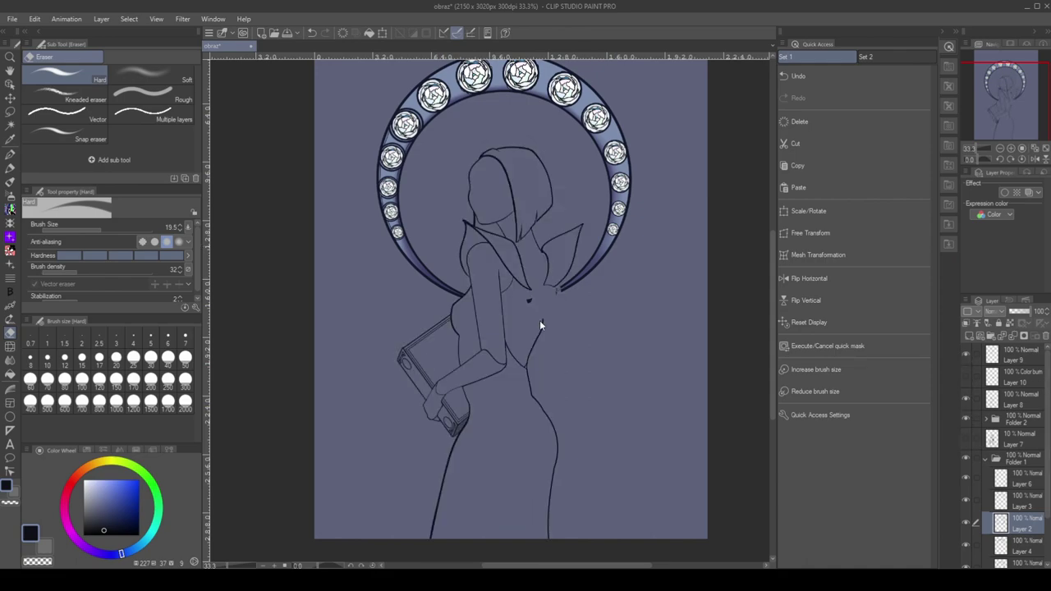
click(966, 378)
key(ctrl+minus)
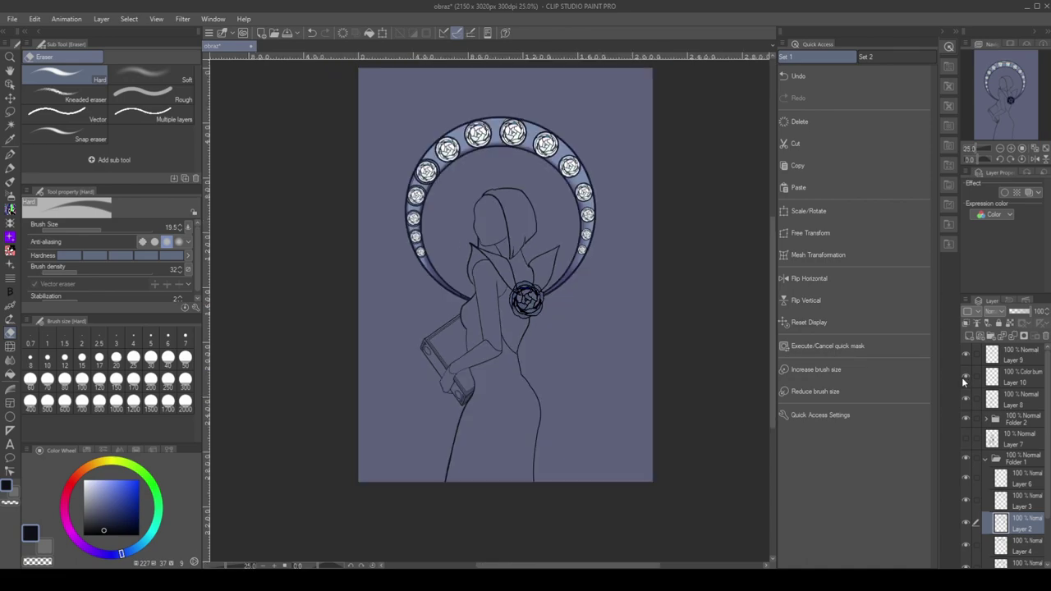
key(ctrl+plus)
key(ctrl+plus)
Try grouping the rose's Layer 10 inside a new folder
click(990, 400)
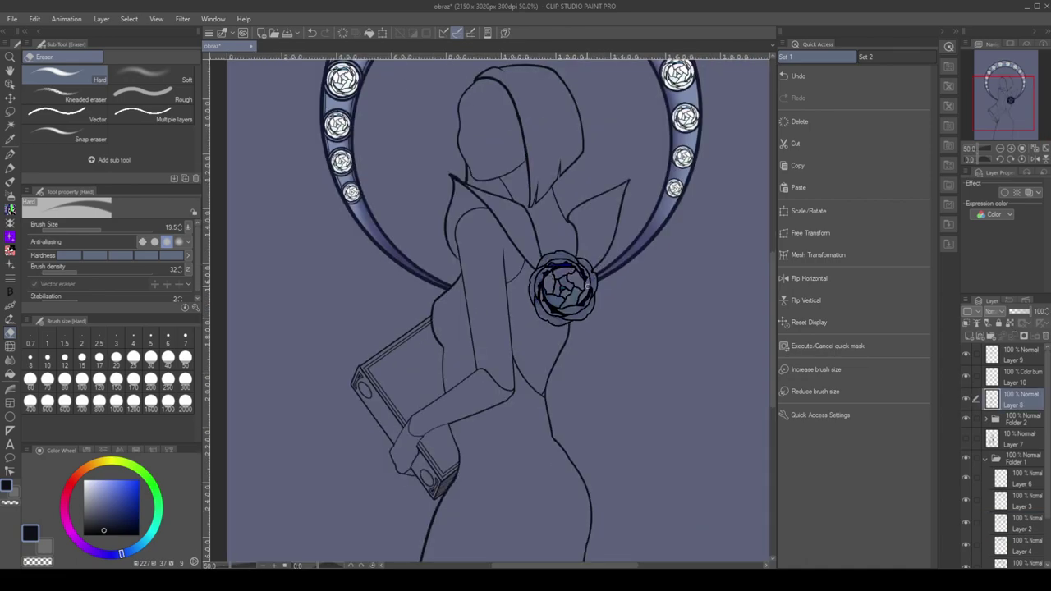
click(1002, 336)
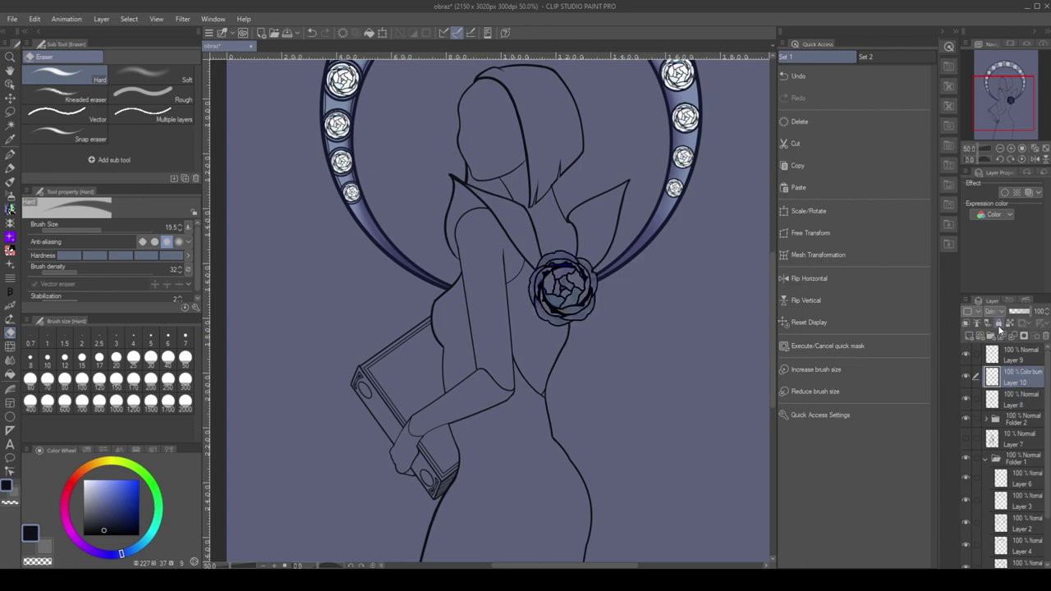
drag(1015, 378, 1017, 392)
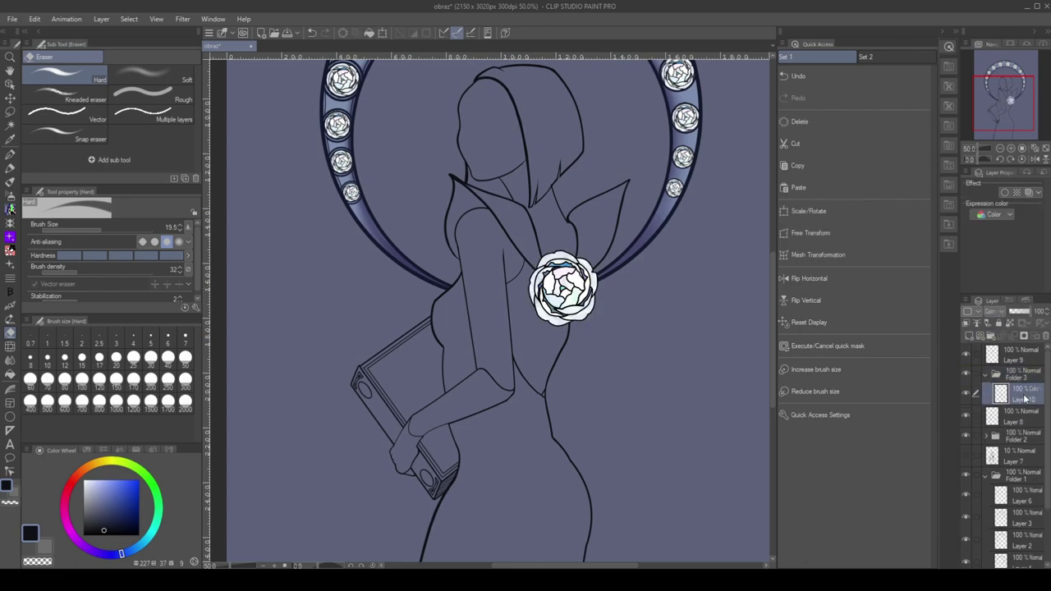
key(ctrl+z)
key(ctrl+z)
Add a new layer between Layers 10 and 8 and show the sketch on Layer 7
click(1002, 336)
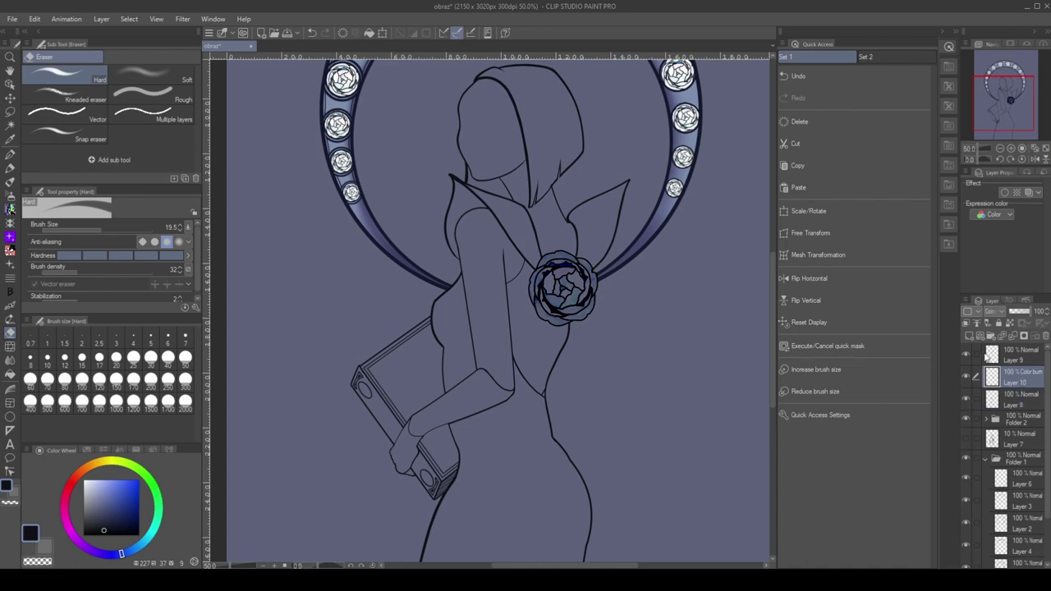
key(ctrl+minus)
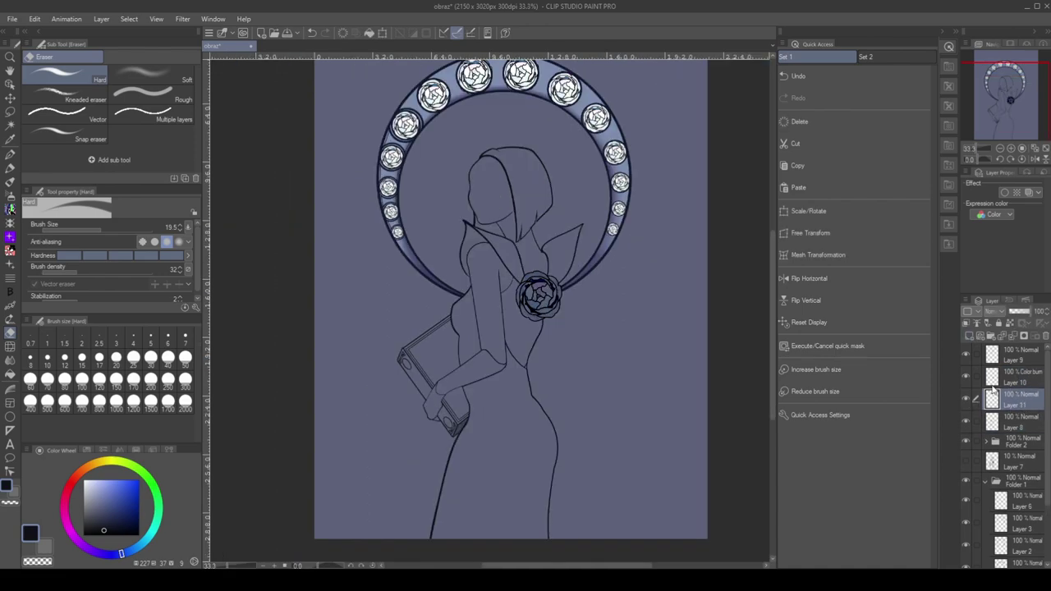
click(967, 423)
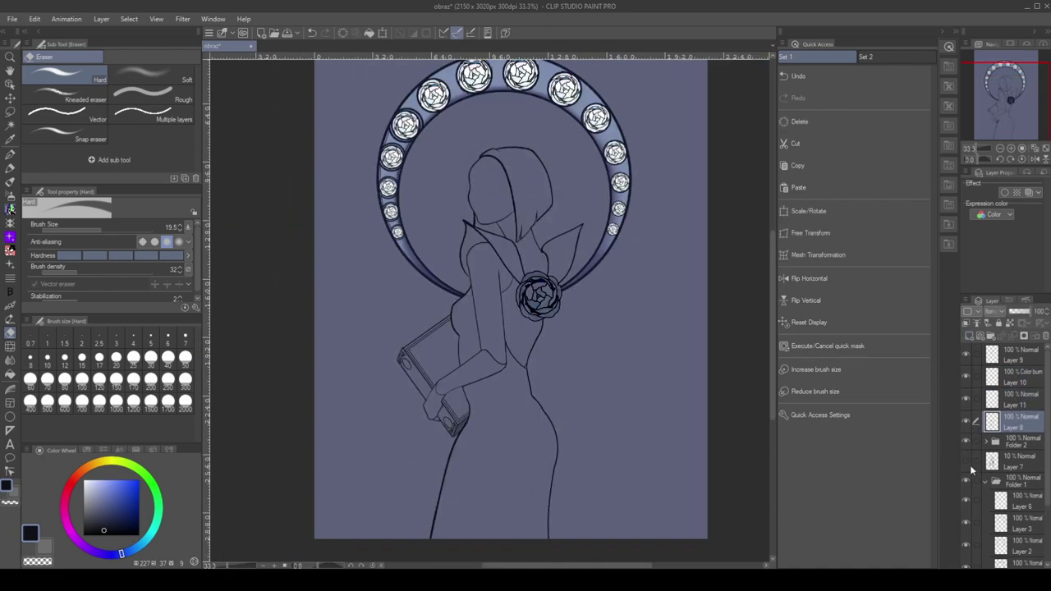
click(969, 401)
key(u)
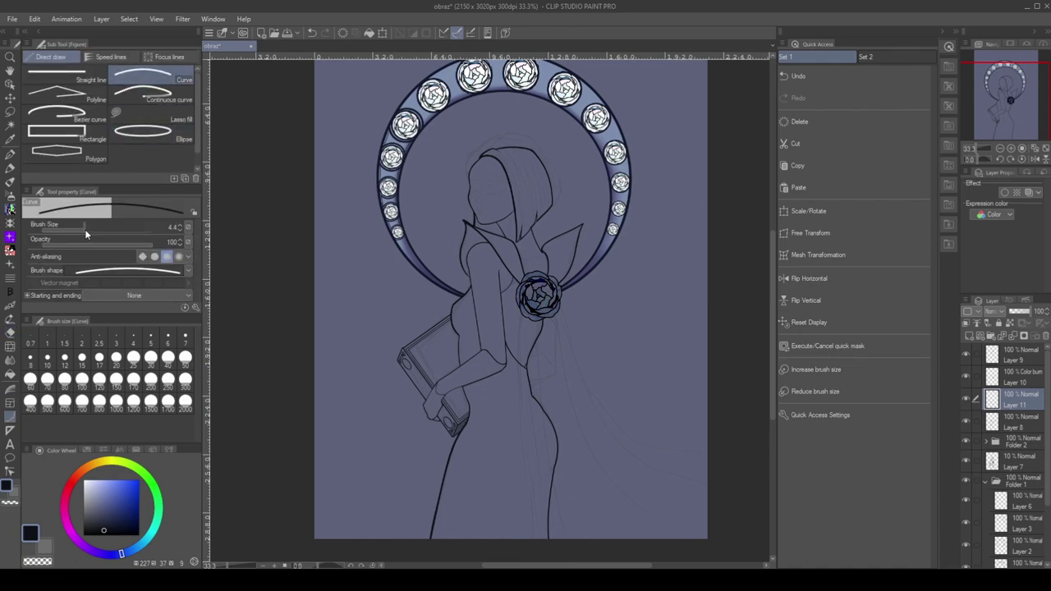
Draw the drape's front edge with the Curve tool at brush size 5.2, from the rose down to the canvas's lower edge
drag(521, 310, 536, 538)
key(ctrl+z)
key(ctrl+z)
click(85, 227)
drag(521, 309, 530, 486)
click(530, 447)
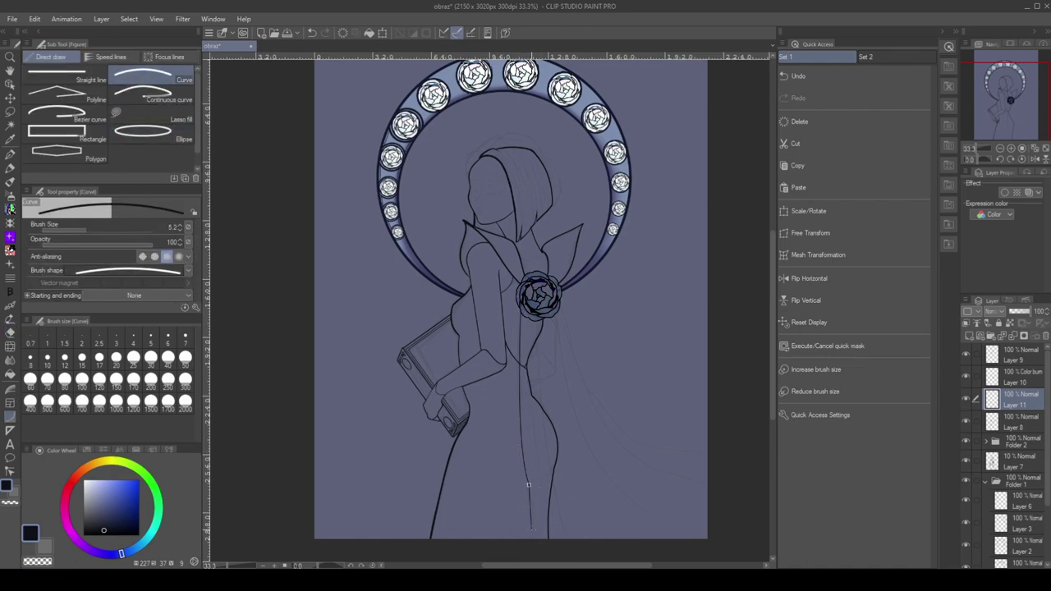
Draw the train's thicker outer edge as curves from the rose down and out to the canvas's right edge, using brush size 9.3
click(90, 228)
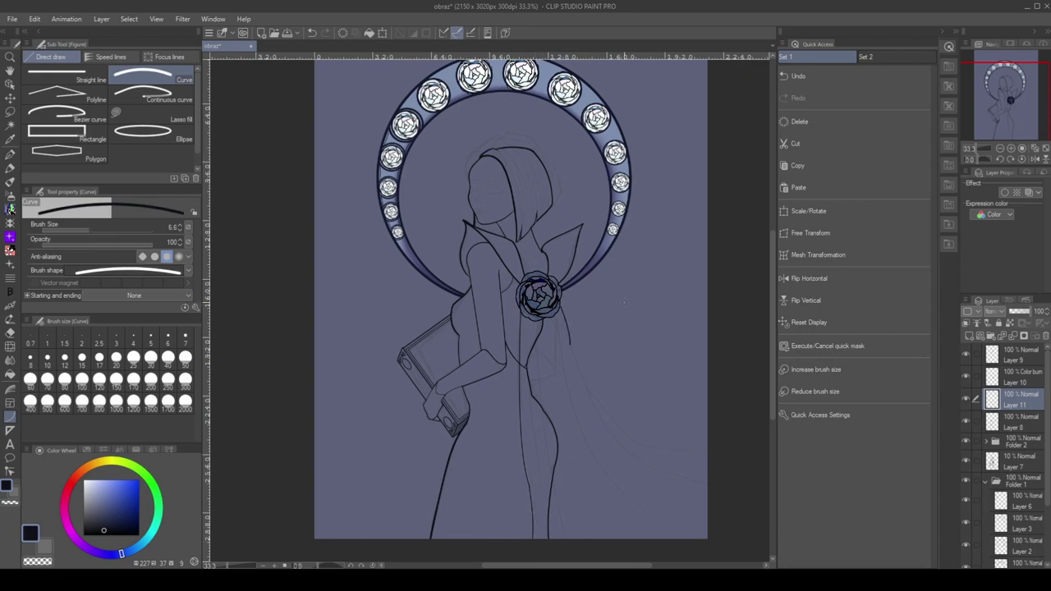
key(ctrl+z)
click(98, 228)
drag(561, 306, 606, 429)
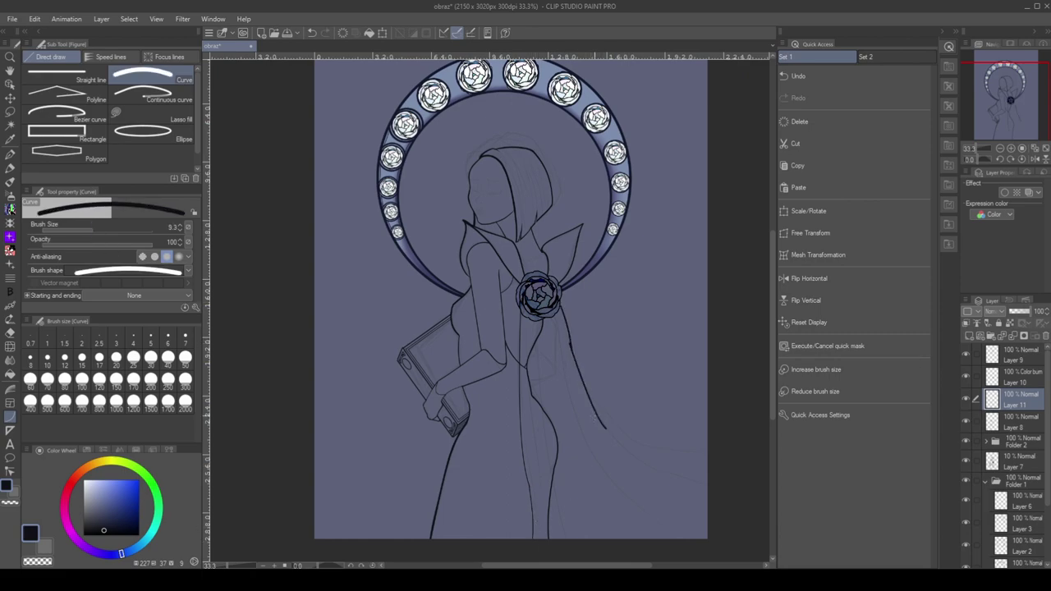
mouse_move(586, 391)
mouse_down()
mouse_move(704, 446)
mouse_move(704, 458)
mouse_move(630, 451)
mouse_up()
key(ctrl+z)
mouse_move(570, 348)
mouse_down()
mouse_move(584, 393)
mouse_move(647, 448)
mouse_move(707, 453)
mouse_up()
key(ctrl+z)
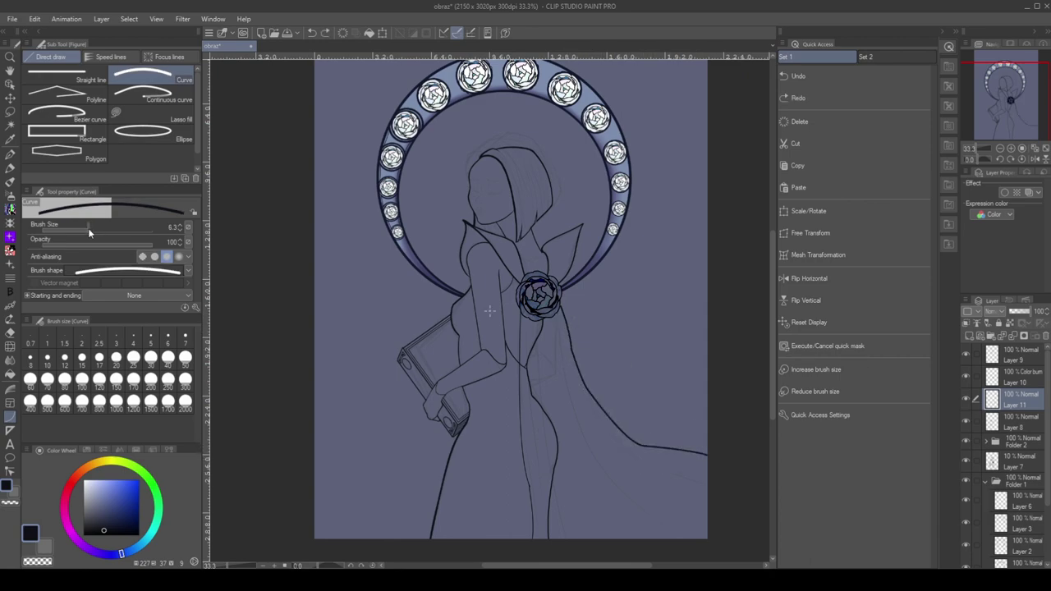
Draw the train's long inner folds at brush size 5.7, curving from beneath the rose to the lower-right corner and lower edge of the canvas
key(bracketleft)
drag(560, 310, 572, 351)
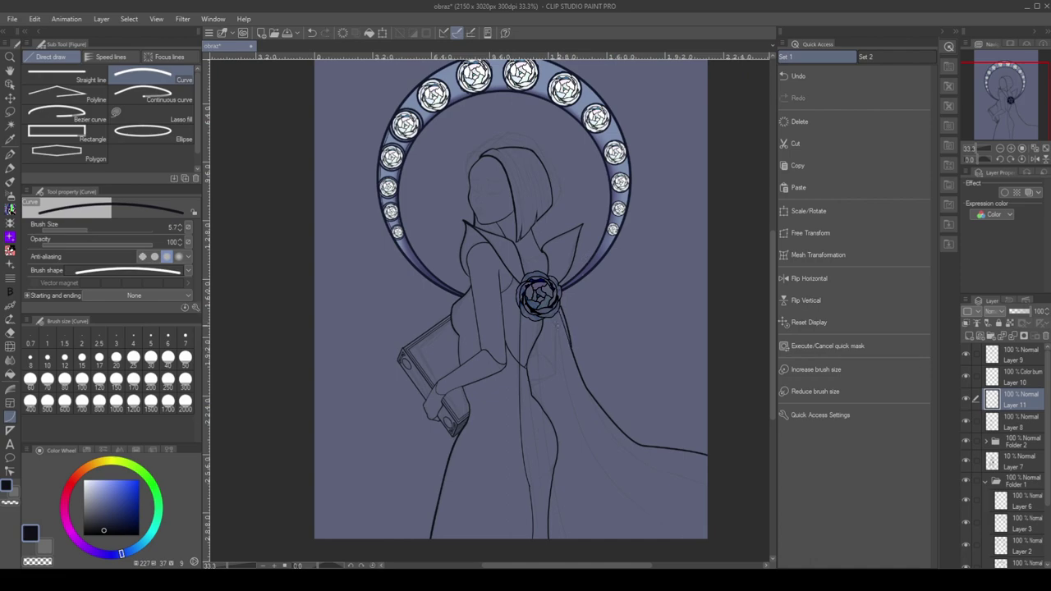
key(ctrl+z)
drag(527, 319, 527, 373)
key(ctrl+z)
mouse_move(552, 317)
mouse_down()
mouse_move(646, 509)
mouse_move(704, 536)
mouse_up()
click(611, 540)
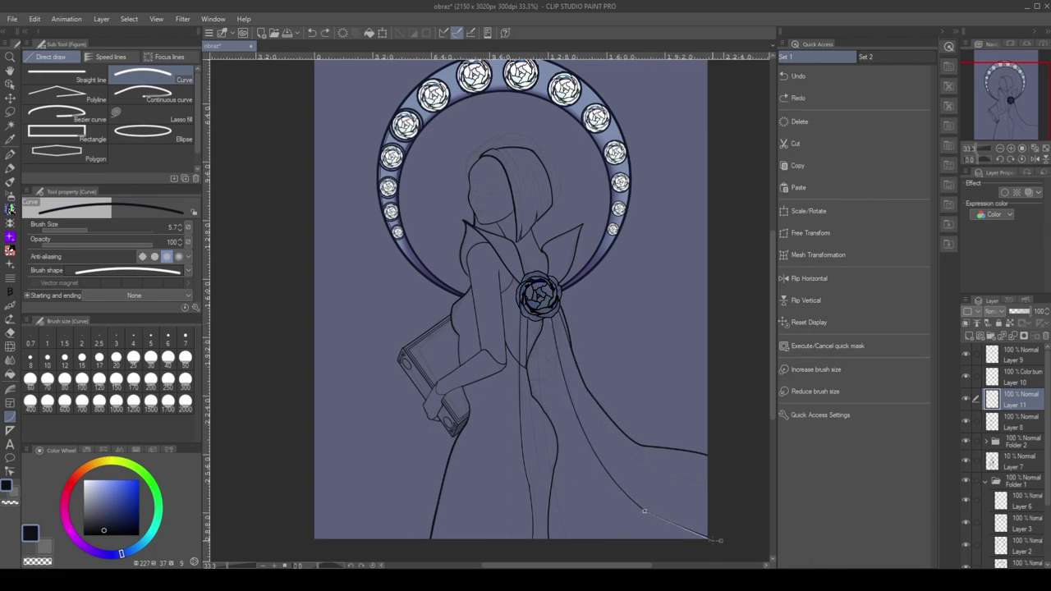
click(705, 538)
drag(548, 319, 630, 555)
Draw the narrow fabric folds falling from beneath the rose over the woman's hip and thigh
drag(544, 319, 549, 418)
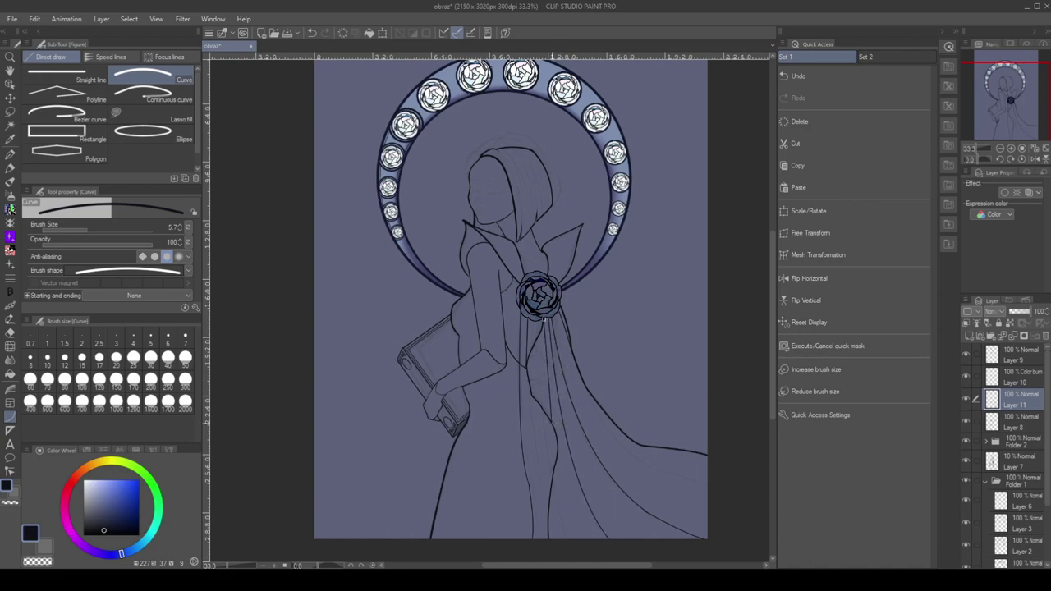
key(ctrl+z)
drag(539, 325, 526, 490)
click(541, 362)
key(ctrl+z)
drag(549, 320, 550, 422)
drag(551, 422, 547, 496)
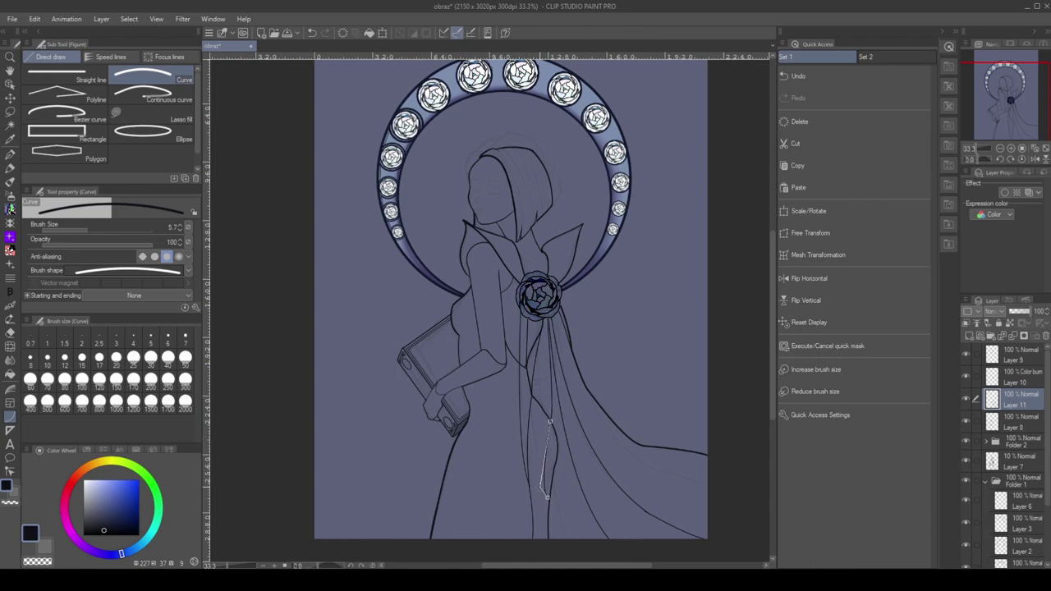
click(534, 484)
Add secondary fold curves along the train's outer side and near its hem, plus a short fold under the rose
drag(586, 389, 709, 489)
click(651, 482)
drag(572, 348, 662, 519)
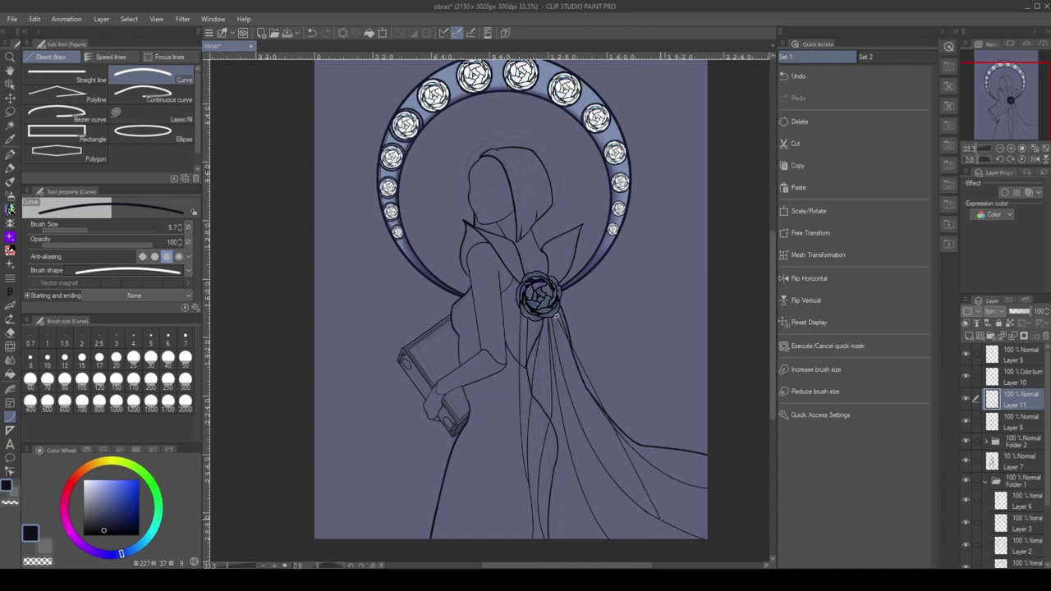
click(615, 470)
drag(575, 474, 593, 540)
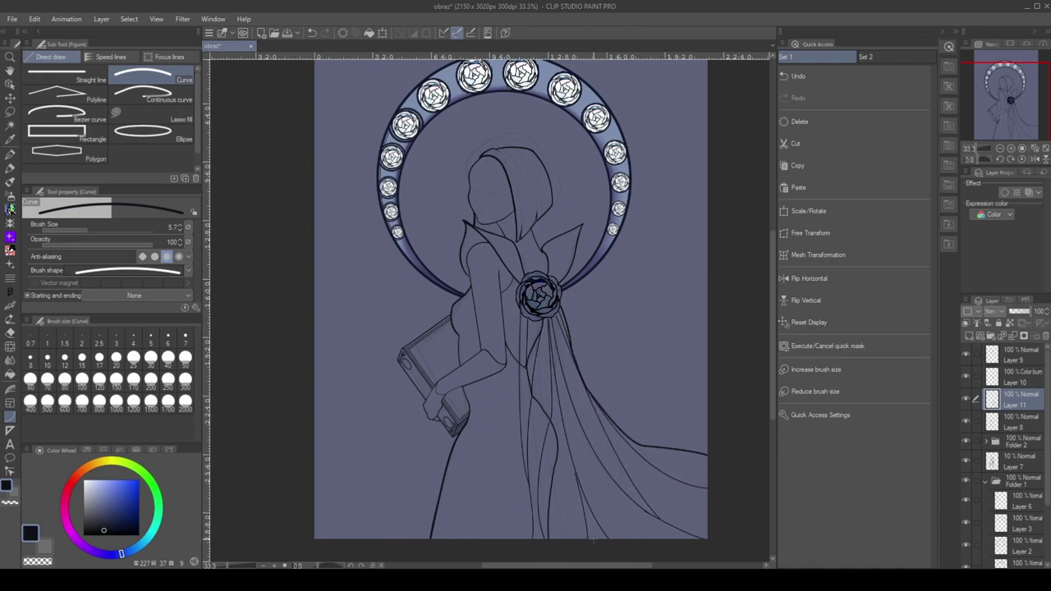
drag(539, 320, 528, 356)
scroll(528, 335, up, 4)
key(p)
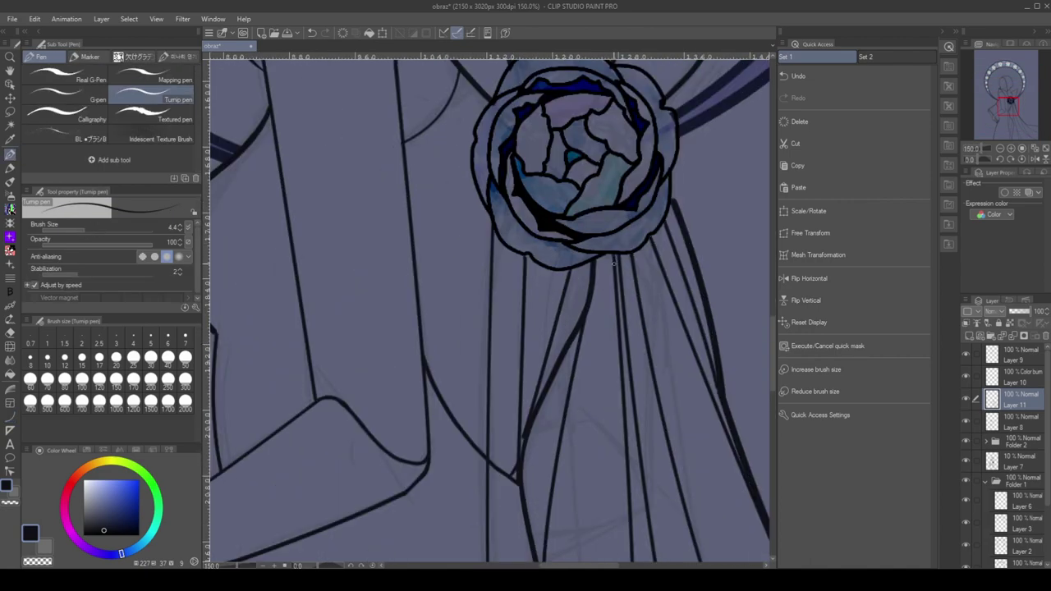
scroll(526, 443, down, 3)
scroll(547, 276, down, 1)
drag(547, 277, 567, 278)
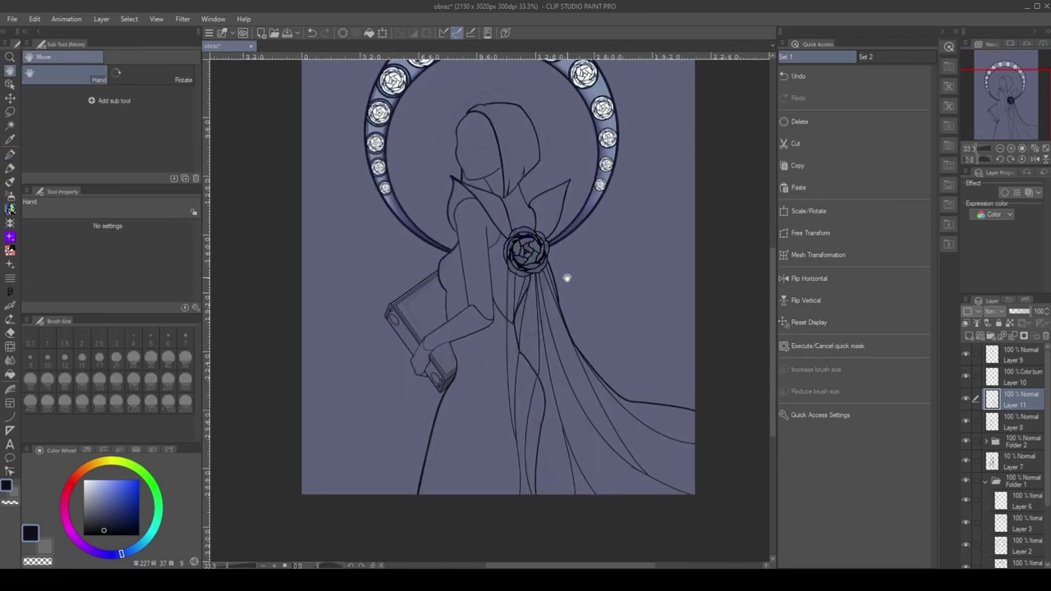
Place Layer 9 in a new folder and add a clipped layer above it inside the folder
scroll(567, 278, up, 4)
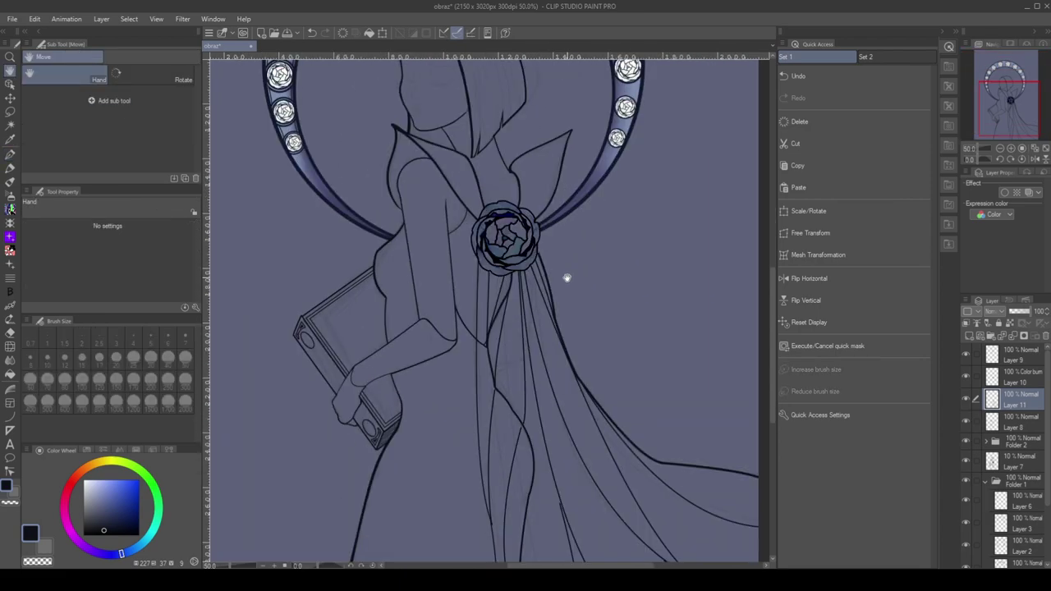
click(1022, 355)
drag(1022, 355, 971, 354)
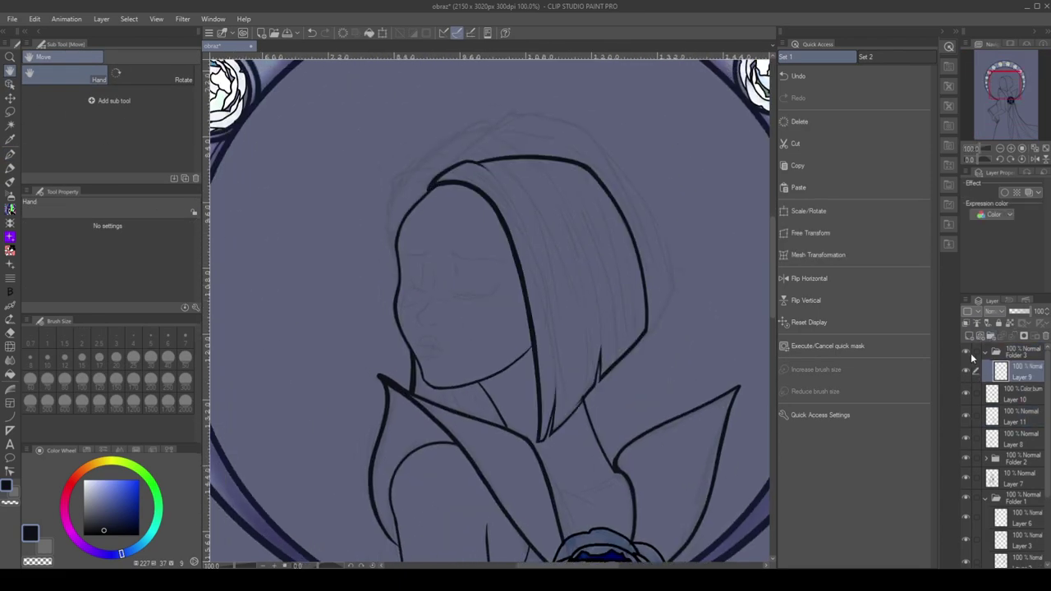
click(997, 336)
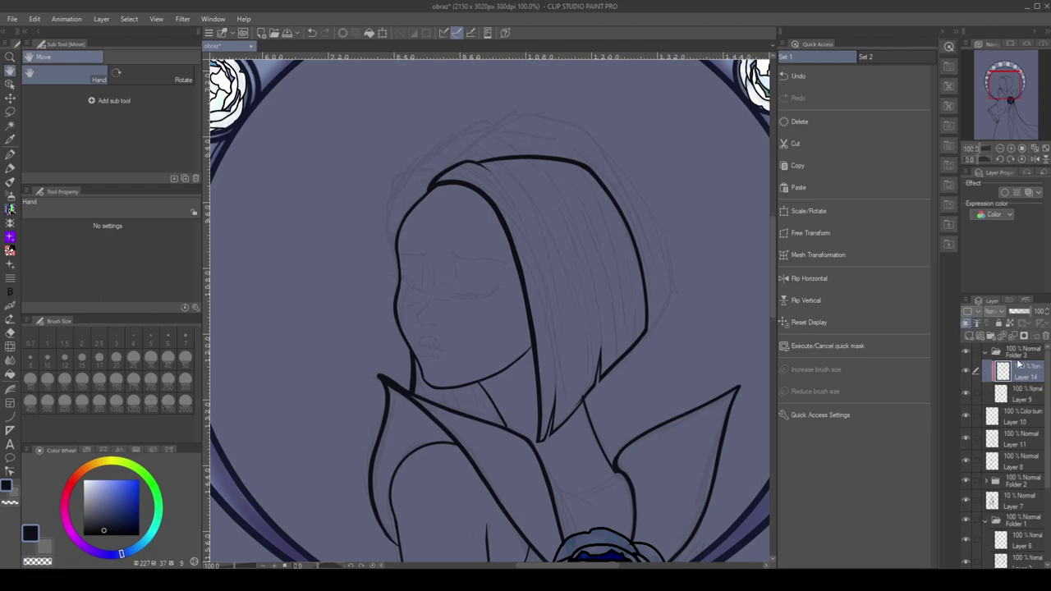
Try filling the hair and neck on Layer 9 with dark gray, referring to other layers
click(1035, 397)
click(88, 515)
click(10, 375)
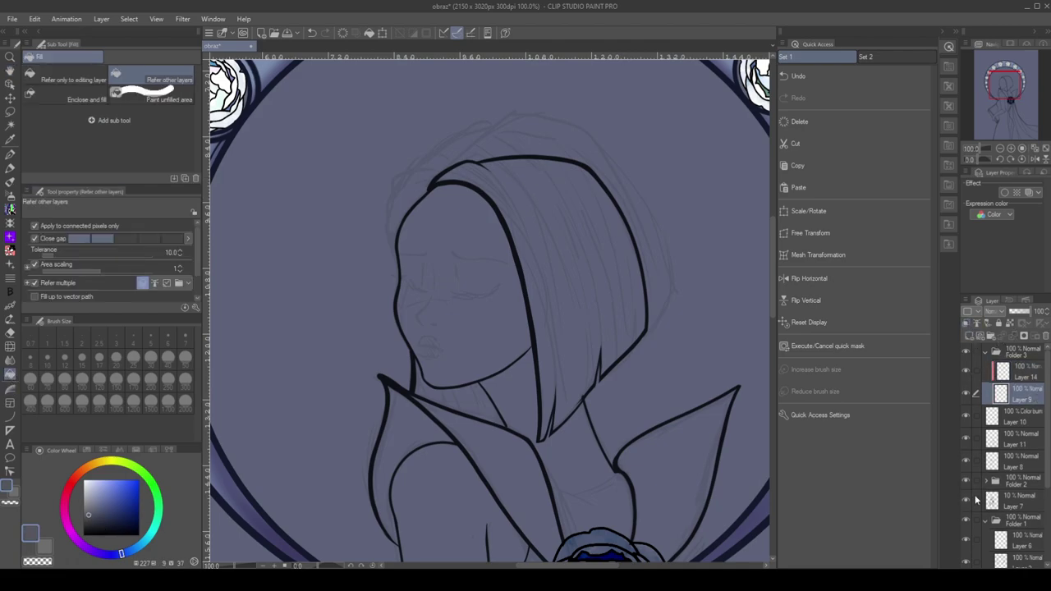
click(559, 329)
click(479, 396)
click(480, 398)
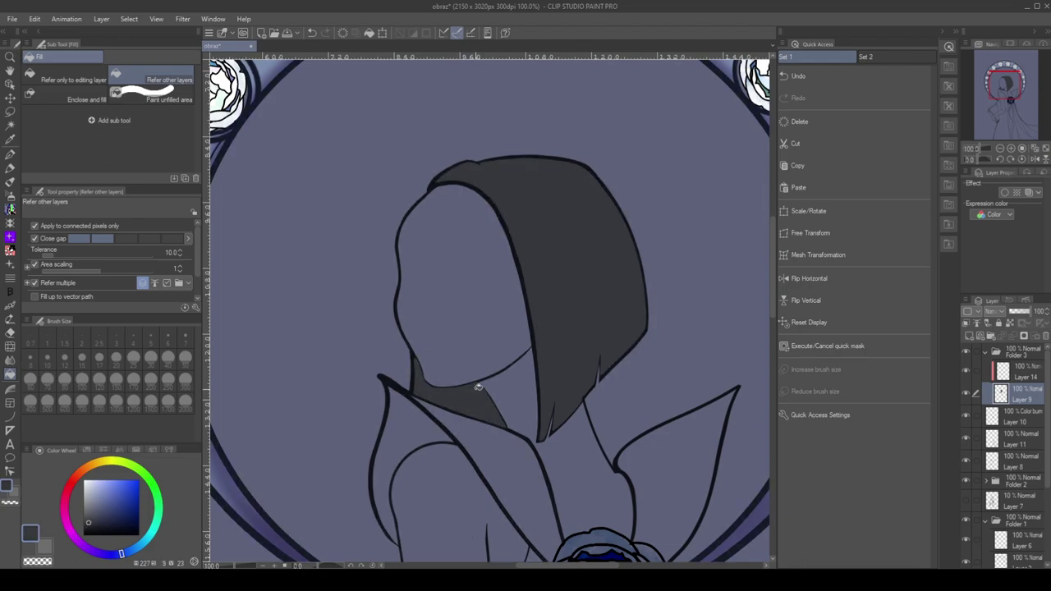
key(ctrl+z)
key(ctrl+z)
key(ctrl+z)
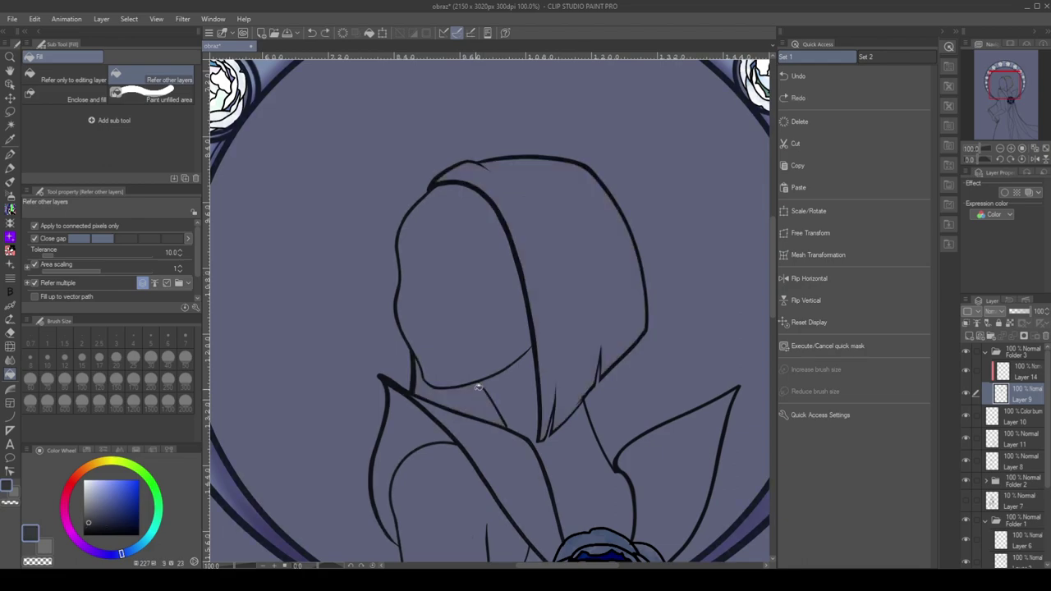
Select the hair area enclosed by the Layer 9 outlines and make Layer 14 active for drawing with the Turnip pen
click(1023, 377)
key(w)
click(1023, 394)
click(1037, 377)
key(ctrl+minus)
key(p)
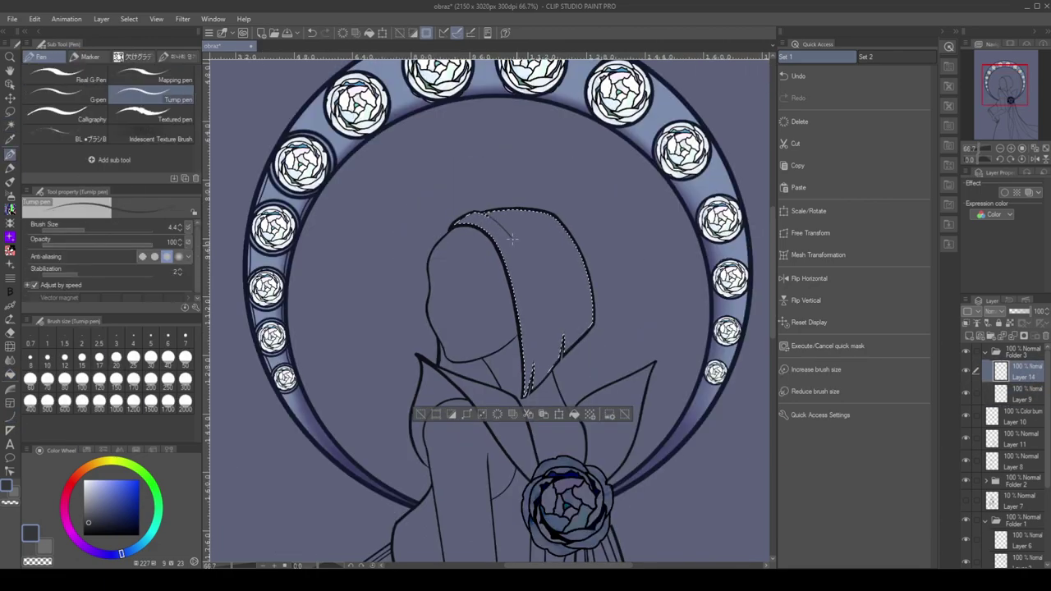
Try long curved hair strands from crown to tips in the dark outline color at brush size 4.2
alt+click(493, 247)
mouse_move(483, 212)
mouse_down()
mouse_move(532, 386)
mouse_move(548, 378)
mouse_up()
mouse_move(518, 210)
mouse_down()
mouse_move(583, 341)
mouse_move(567, 393)
mouse_up()
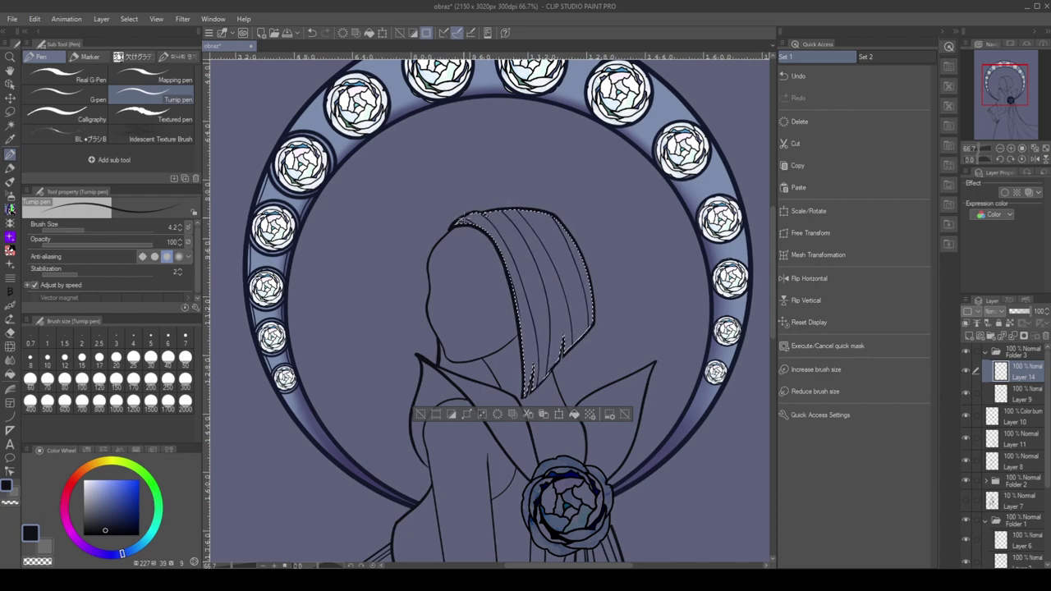
drag(476, 212, 575, 370)
scroll(529, 214, up, 3)
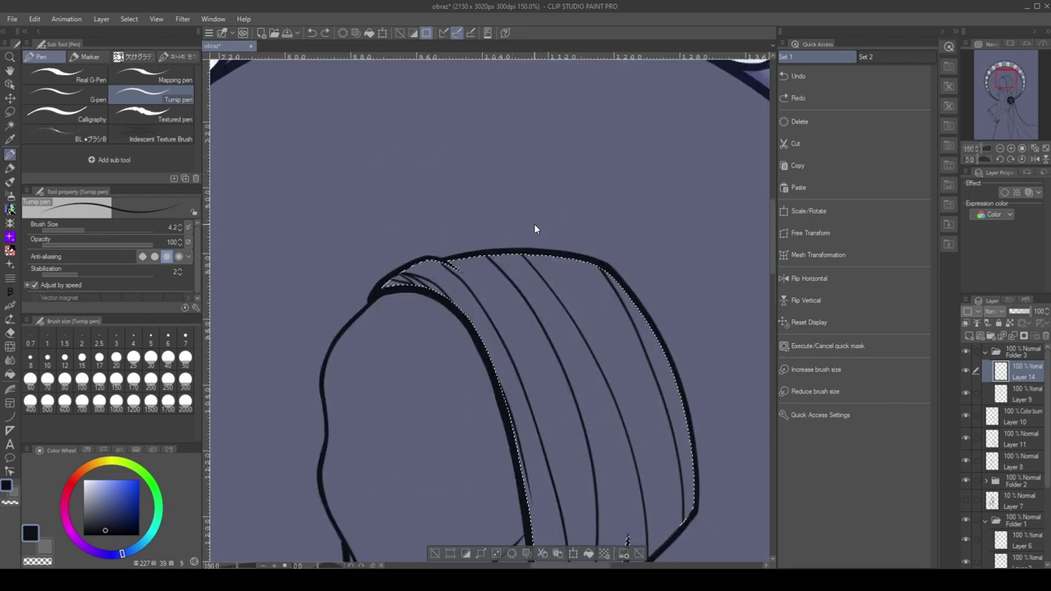
Try dense fine strands along the back and crown of the hair within the selection
mouse_move(582, 261)
mouse_down()
mouse_move(687, 526)
mouse_move(690, 492)
mouse_up()
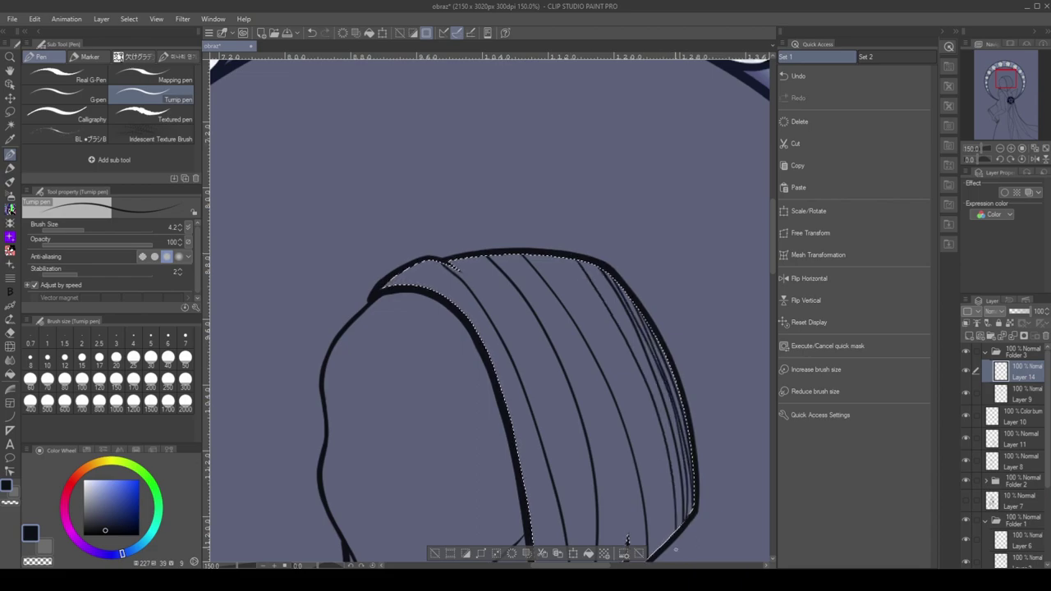
drag(612, 280, 676, 493)
mouse_move(585, 261)
mouse_down()
mouse_move(675, 464)
mouse_move(682, 533)
mouse_move(656, 416)
mouse_move(672, 534)
mouse_move(681, 526)
mouse_move(658, 550)
mouse_up()
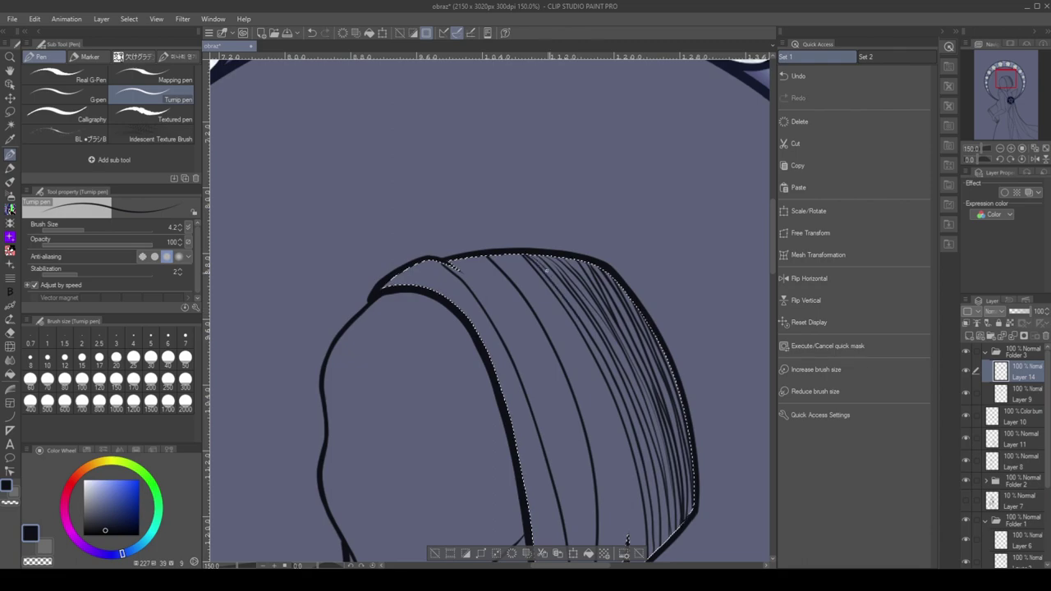
mouse_move(534, 256)
mouse_down()
mouse_move(523, 280)
mouse_move(633, 494)
mouse_up()
drag(546, 292, 630, 460)
drag(501, 250, 624, 445)
key(ctrl+z)
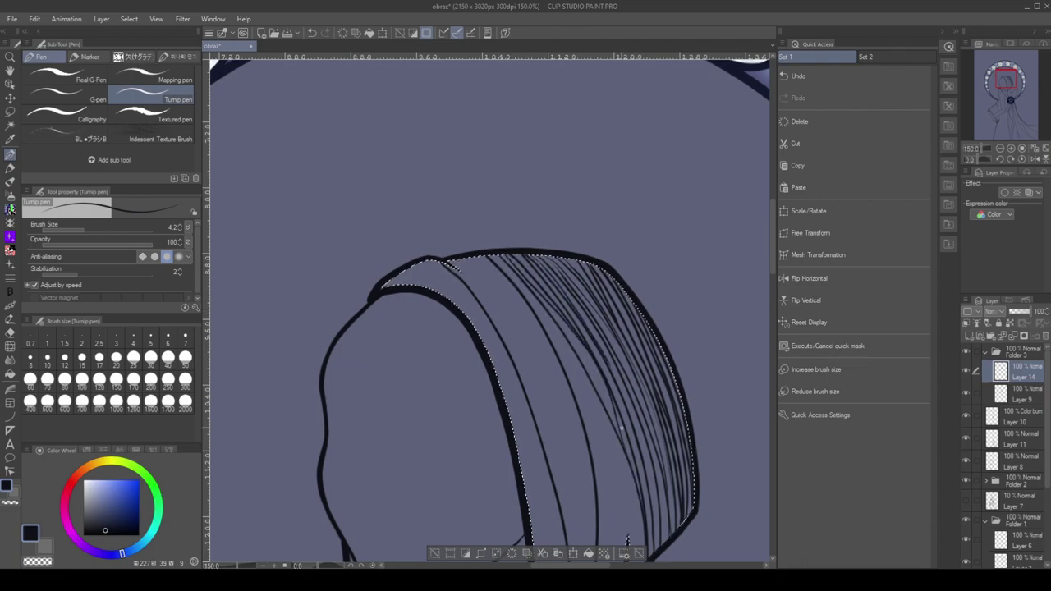
key(ctrl+minus)
key(ctrl+minus)
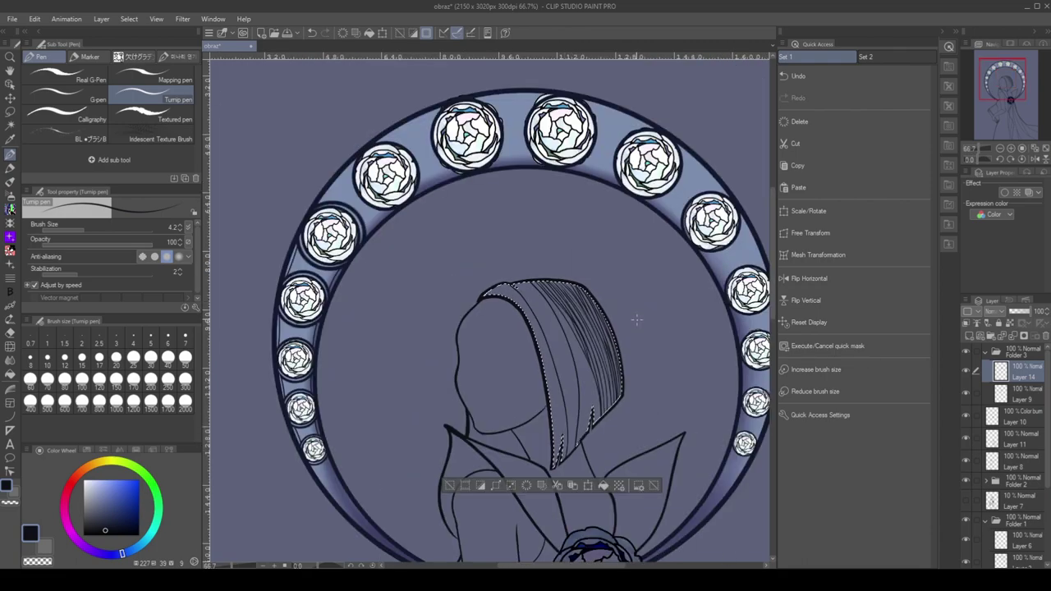
Undo the hair strand lines inside the selected hair area
key(ctrl+z)
key(ctrl+z)
key(ctrl+z)
key(ctrl+z)
key(ctrl+z)
key(ctrl+minus)
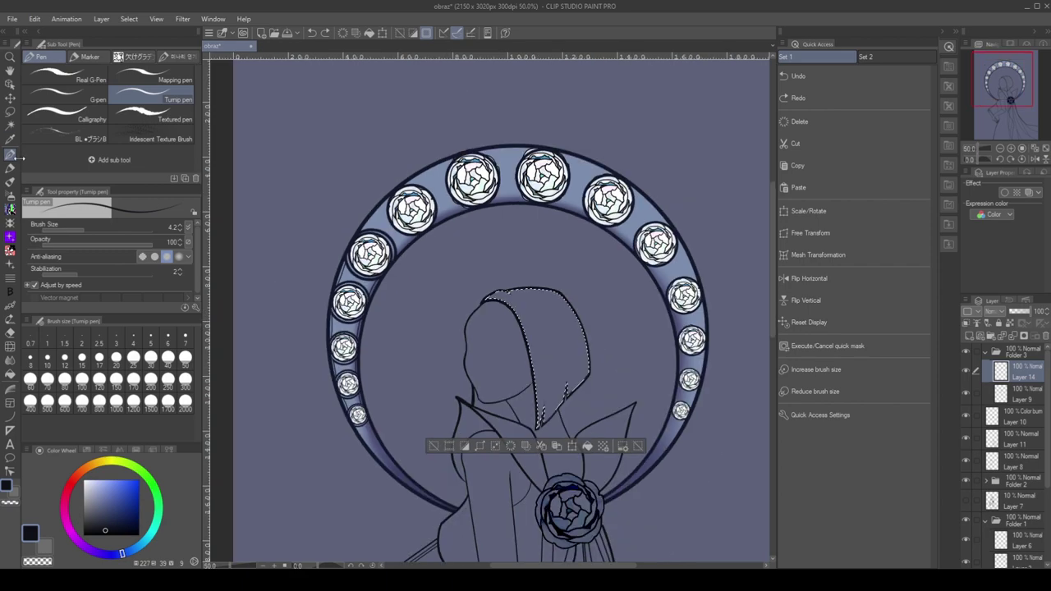
Try drawing the hair strands with the Curve tool at brush size 5.7, and undo them
key(u)
drag(516, 289, 550, 359)
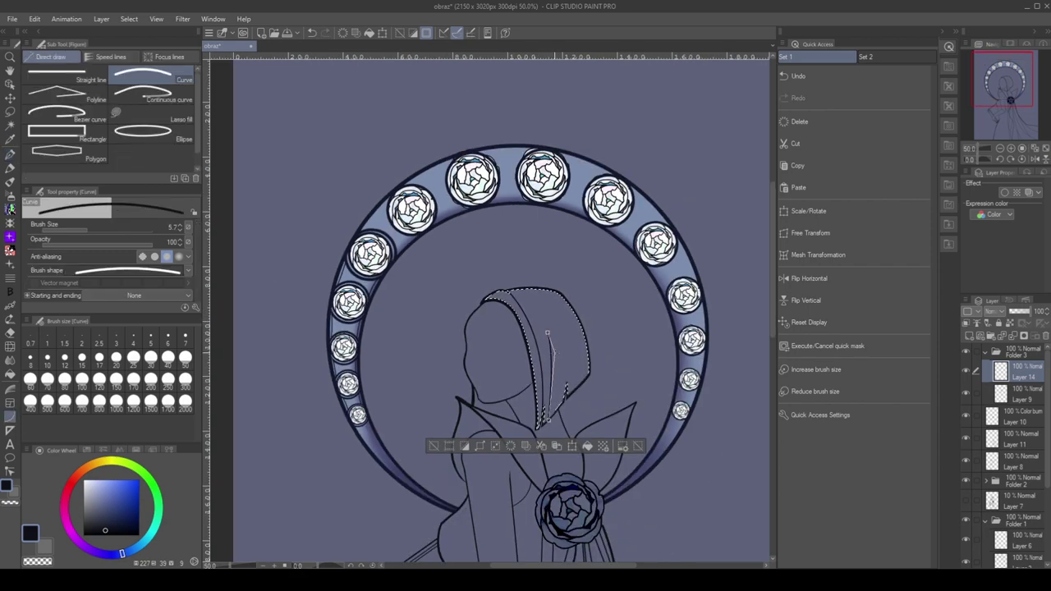
key(ctrl+z)
key(ctrl+z)
key(ctrl+z)
key(ctrl+minus)
key(ctrl+minus)
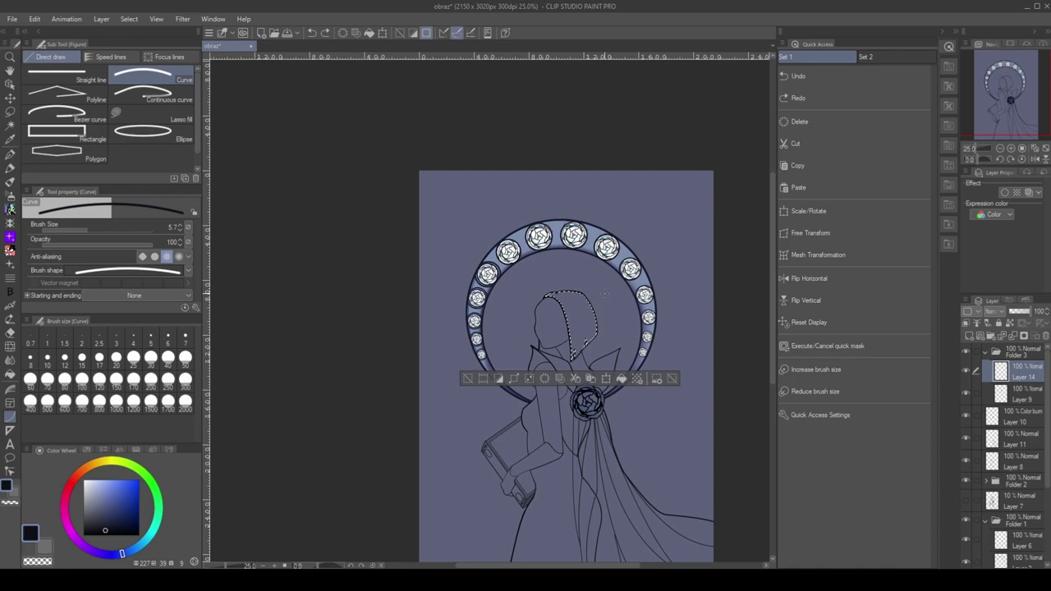
Try loose freehand hair strands with the Turnip pen at brush size 4.7
key(p)
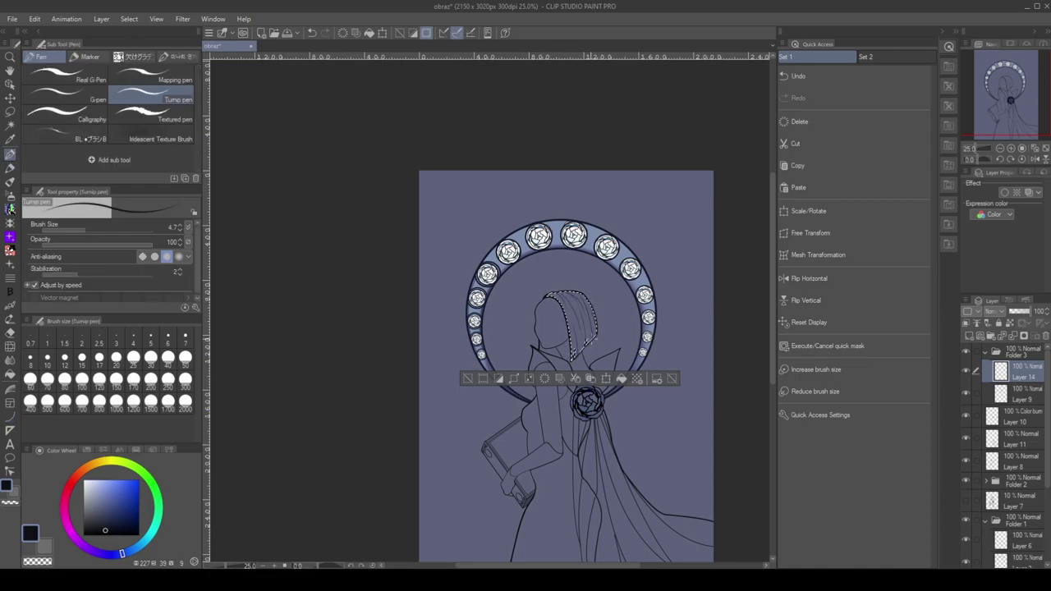
key(ctrl+z)
key(ctrl+plus)
key(ctrl+plus)
key(ctrl+minus)
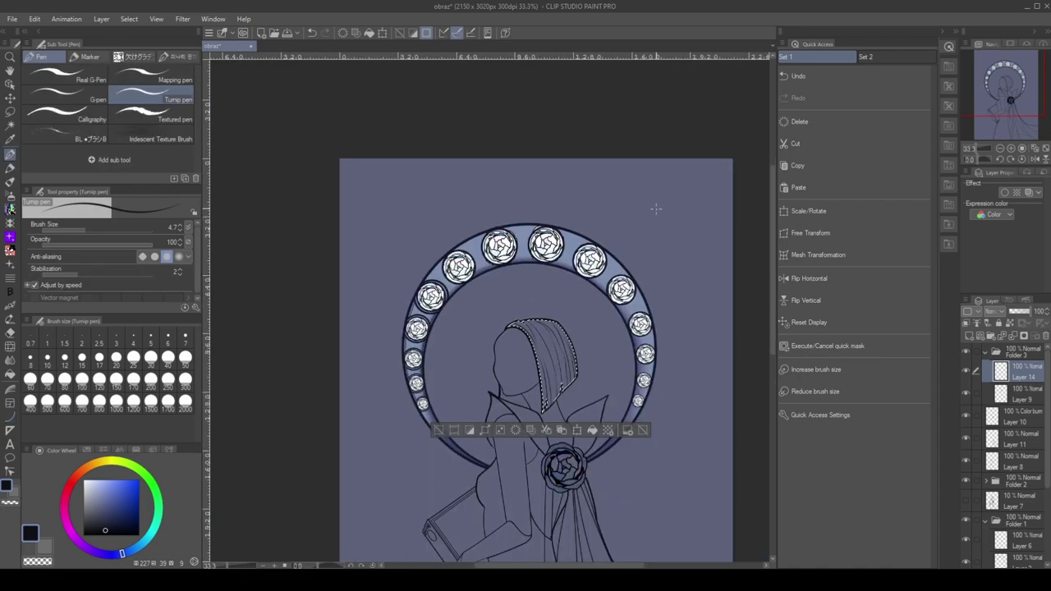
Clear the hair selection and remove Layer 14 and Folder 3, keeping Layer 9
key(ctrl+d)
key(ctrl+alt+0)
key(h)
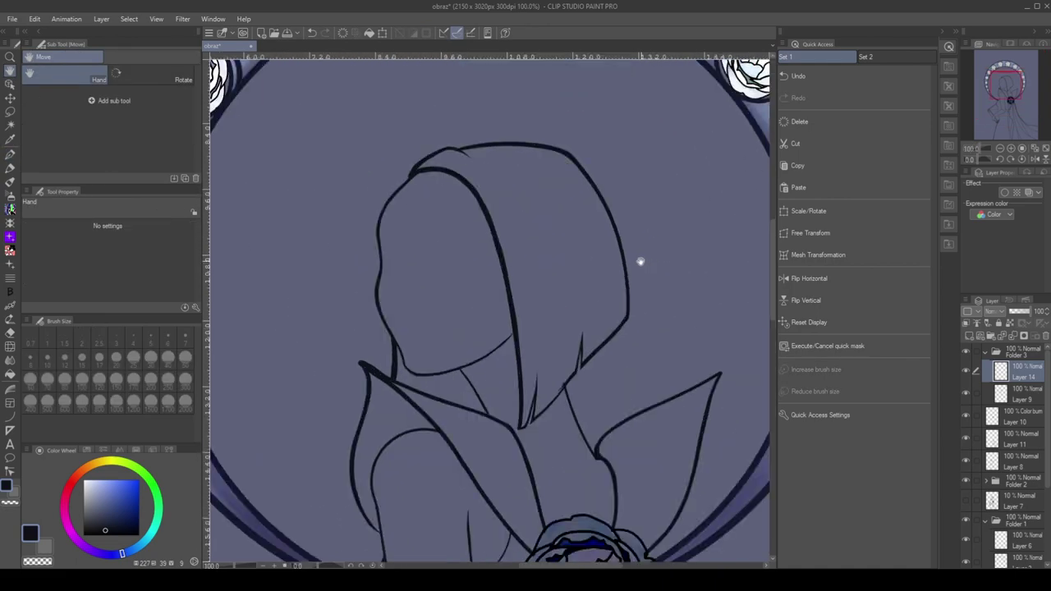
click(972, 353)
click(972, 352)
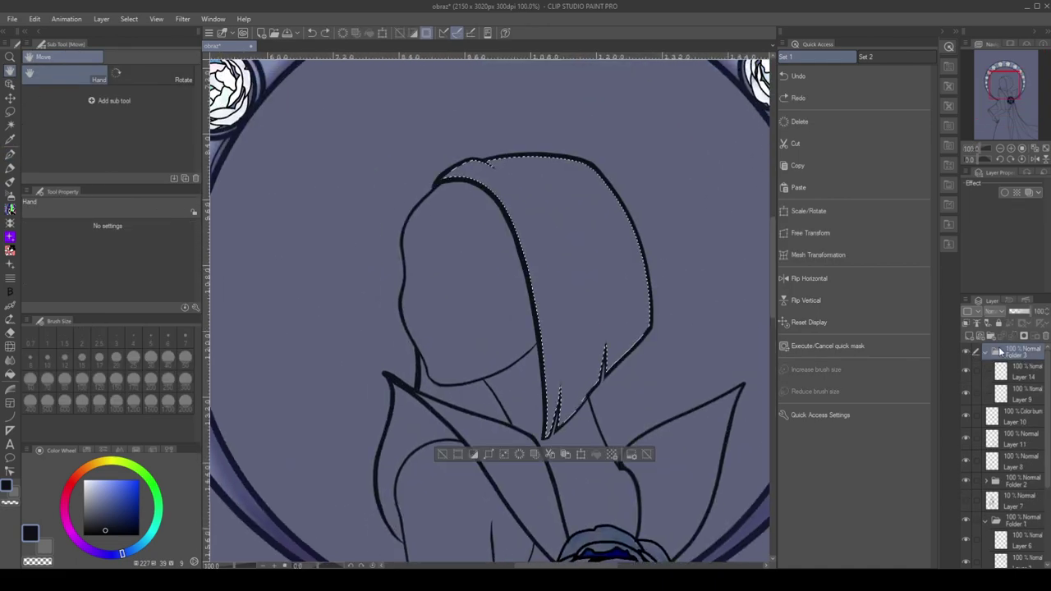
click(967, 395)
click(967, 394)
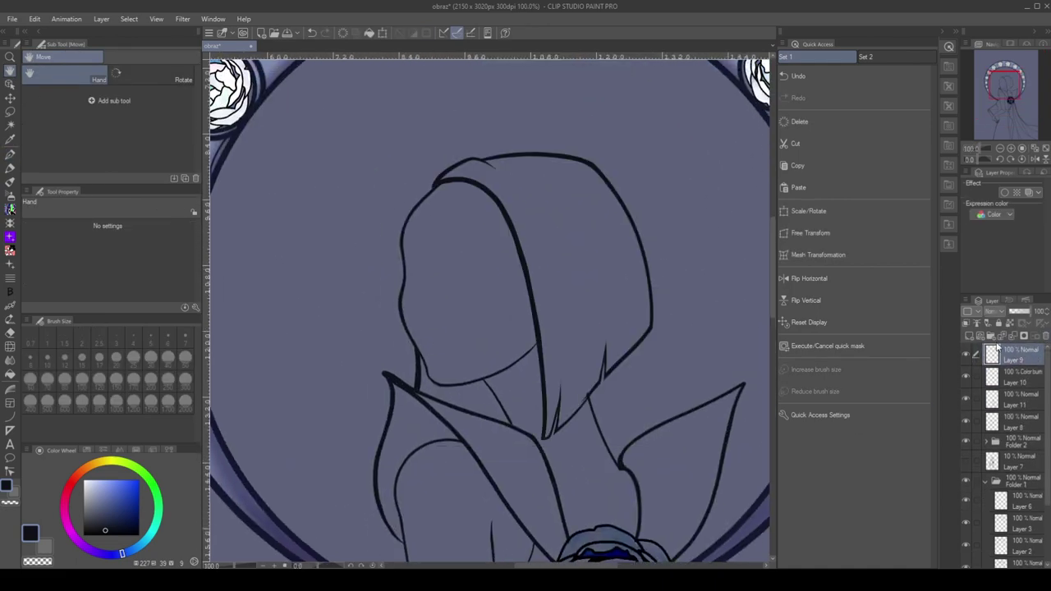
Merge Layer 9 with a layer beneath it and merge Layer 11 down into Layer 8
key(ctrl+e)
key(ctrl+minus)
key(ctrl+minus)
key(ctrl+minus)
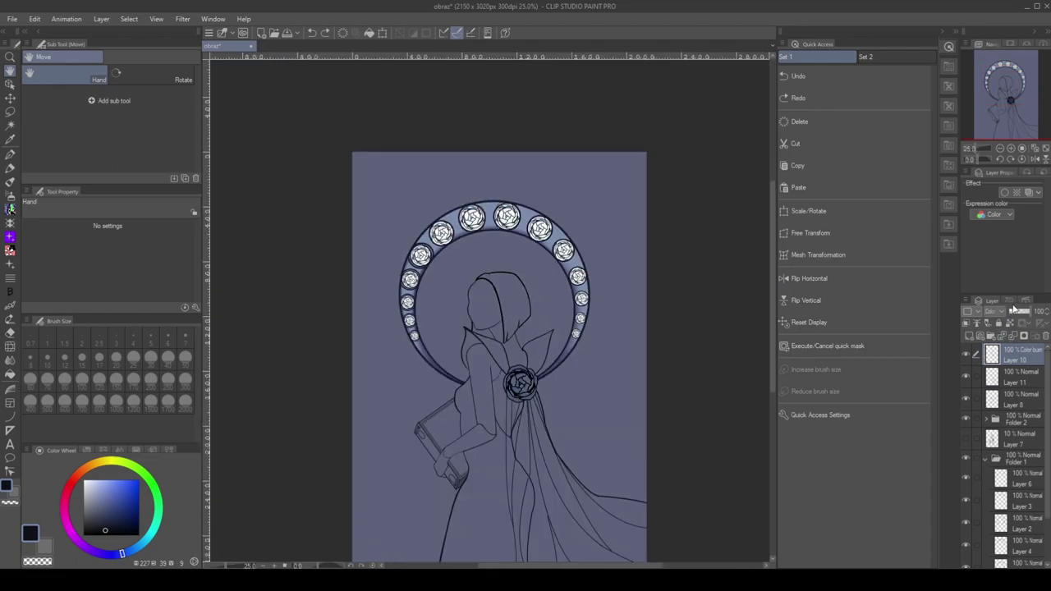
drag(990, 362, 978, 376)
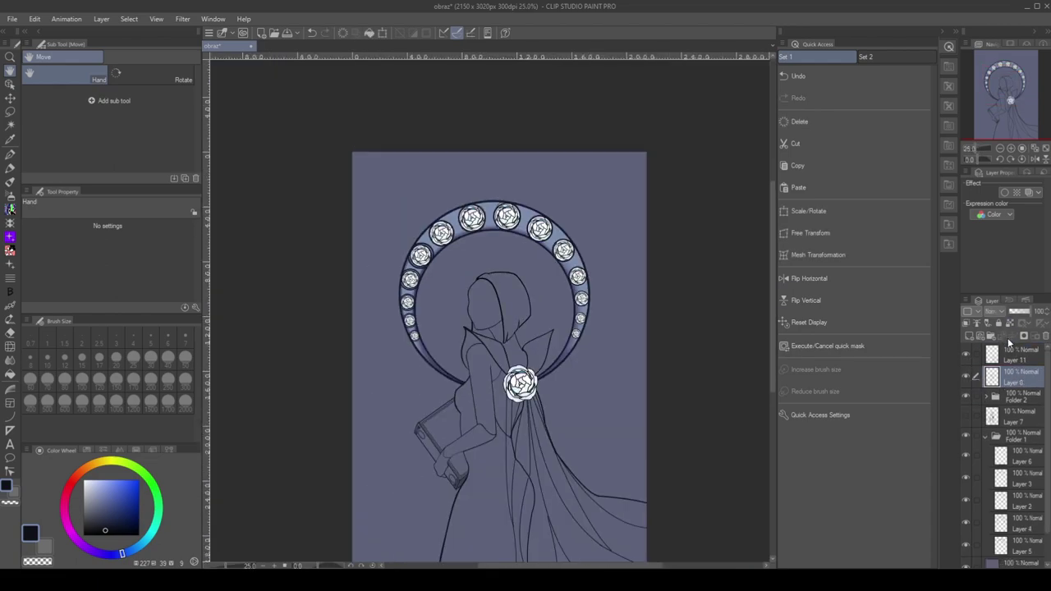
key(ctrl+z)
click(1002, 378)
key(ctrl+e)
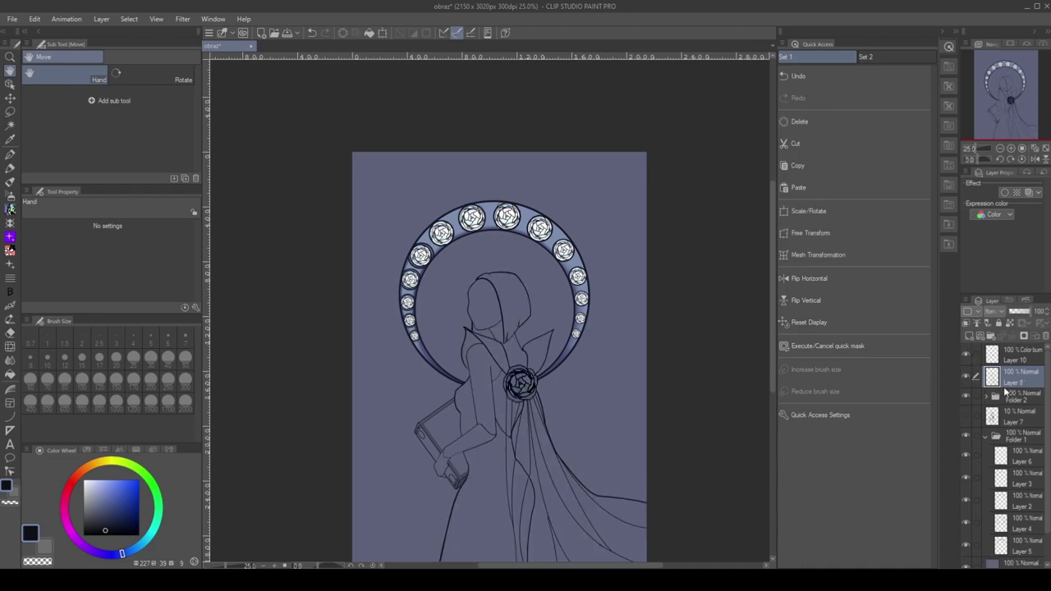
Collapse Folder 1, dissolve Folder 2, and merge its layers together with Layer 8 into Layer 12
click(1019, 436)
click(987, 436)
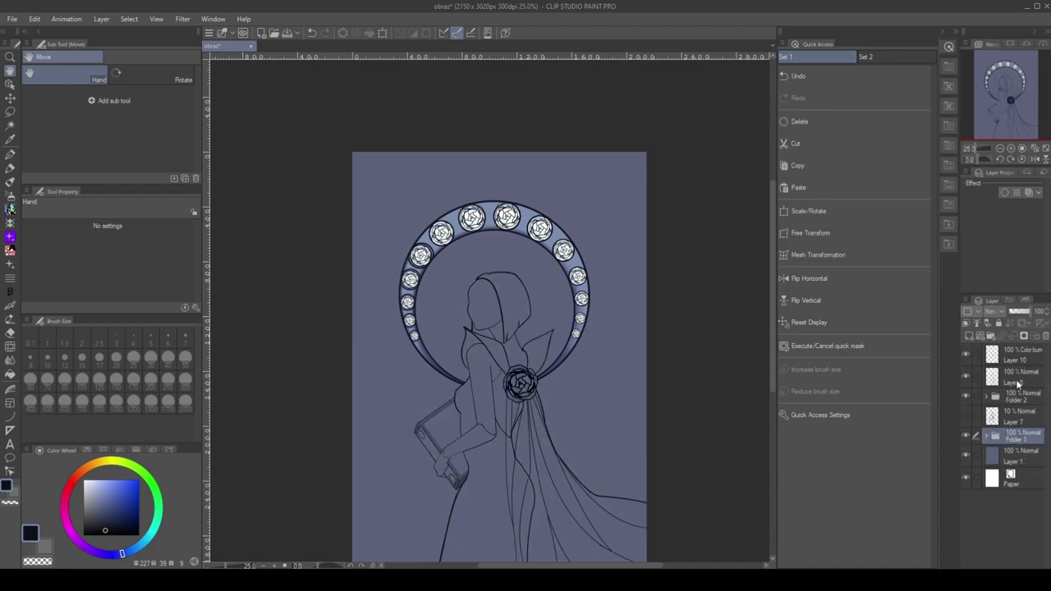
click(986, 397)
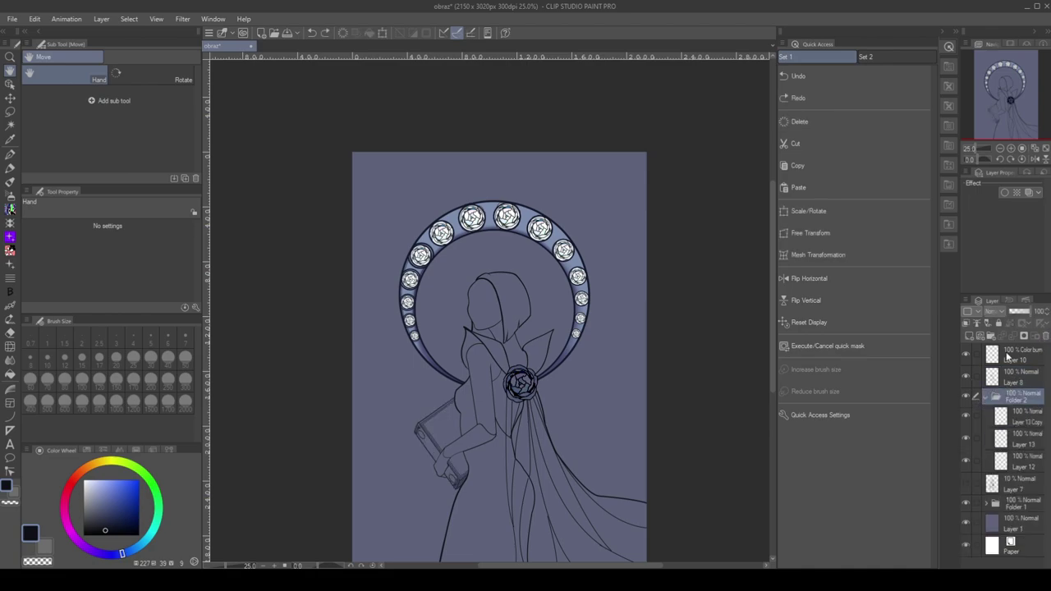
key(ctrl+y)
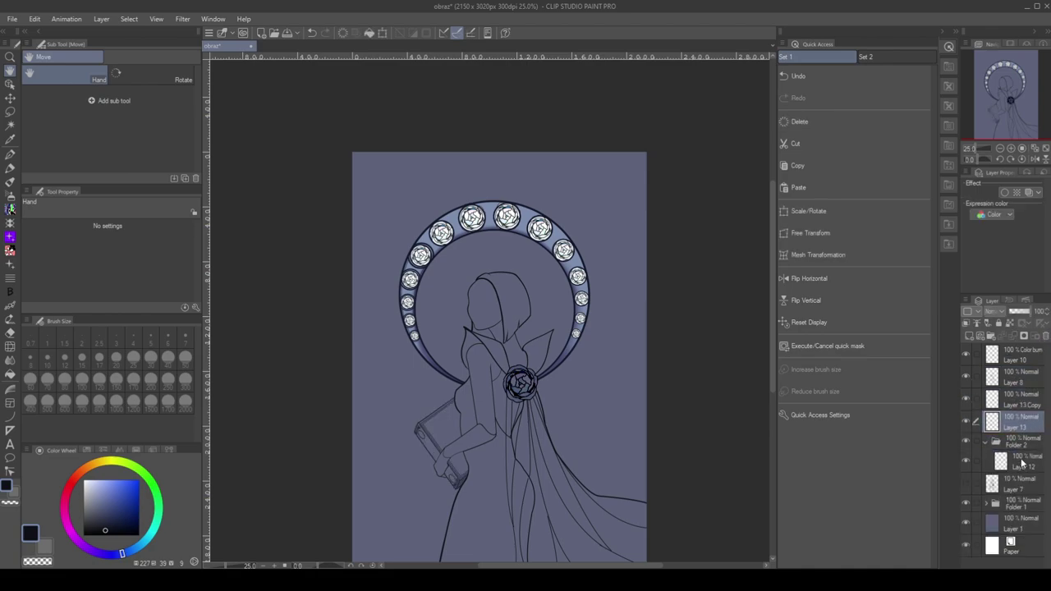
key(ctrl+z)
key(ctrl+z)
key(ctrl+z)
key(ctrl+z)
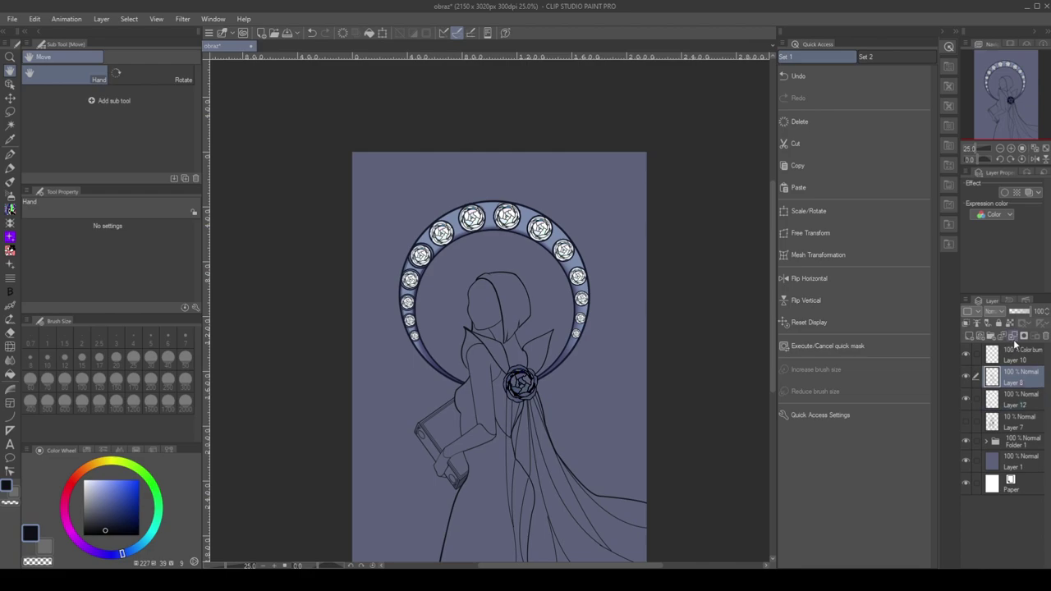
click(1025, 336)
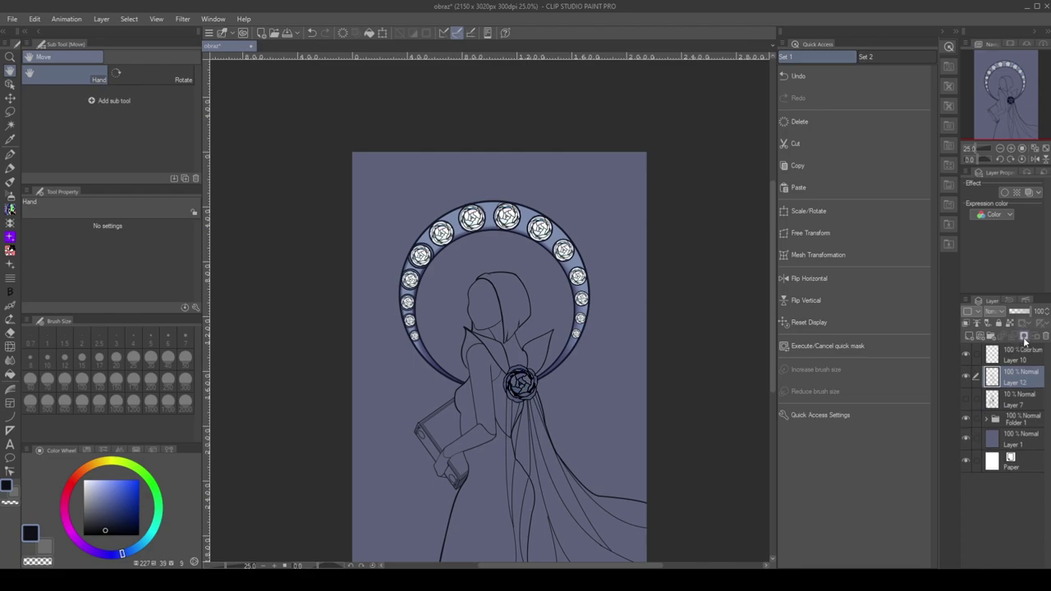
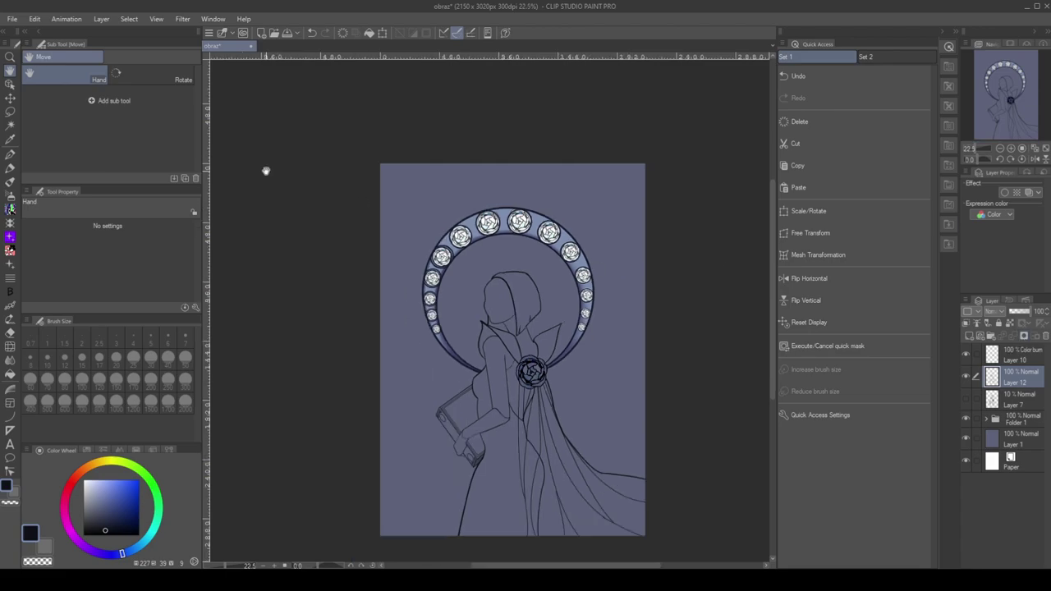
Add a new layer at the top of the stack and show the faint sketch on Layer 7 for inking the face
scroll(265, 169, up, 2)
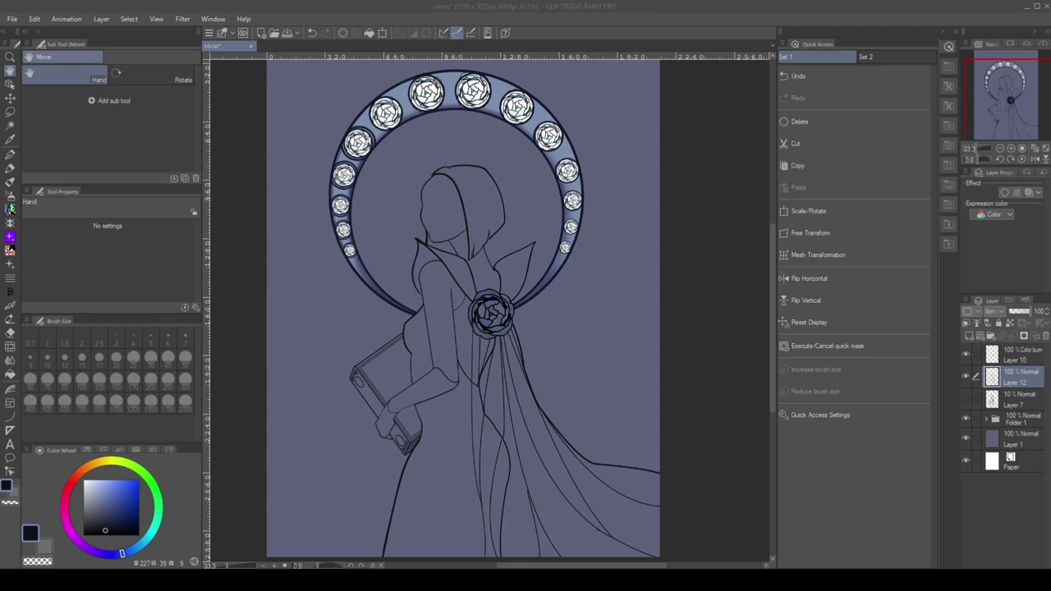
scroll(460, 213, up, 4)
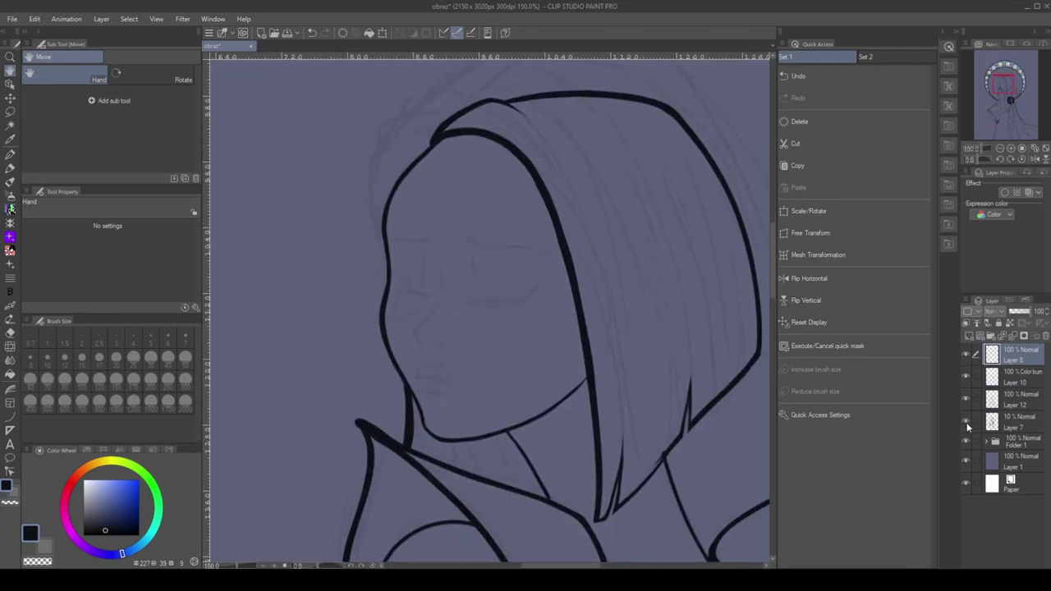
key(p)
scroll(488, 304, up, 3)
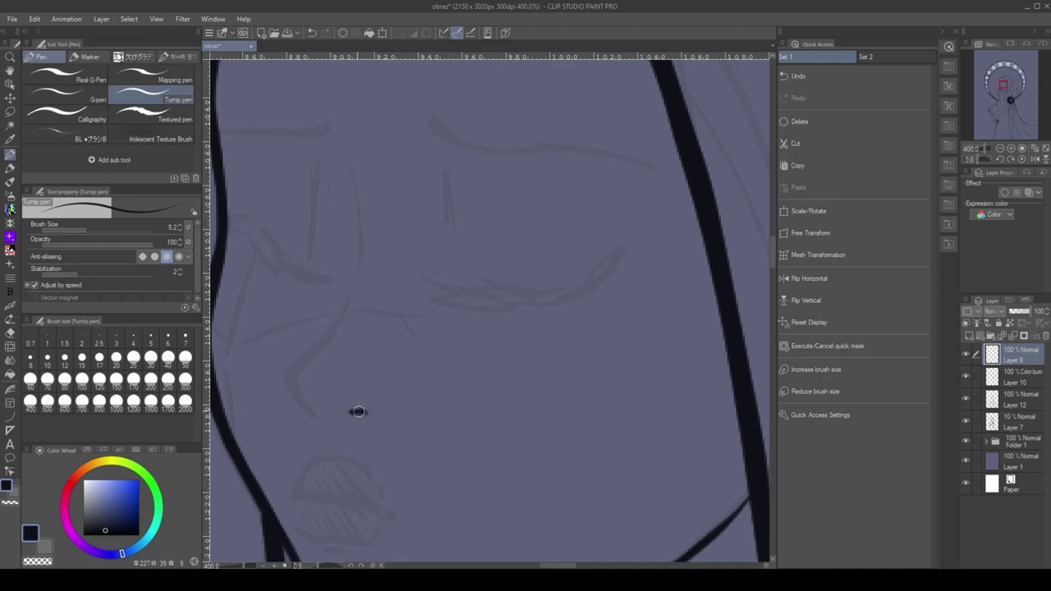
Ink the nostril and the curved bridge and tip of the nose over the sketch with the Turnip pen at size 5.2
click(358, 411)
mouse_move(311, 415)
mouse_down()
mouse_move(352, 303)
mouse_move(296, 366)
mouse_move(364, 231)
mouse_up()
key(ctrl+z)
key(ctrl+z)
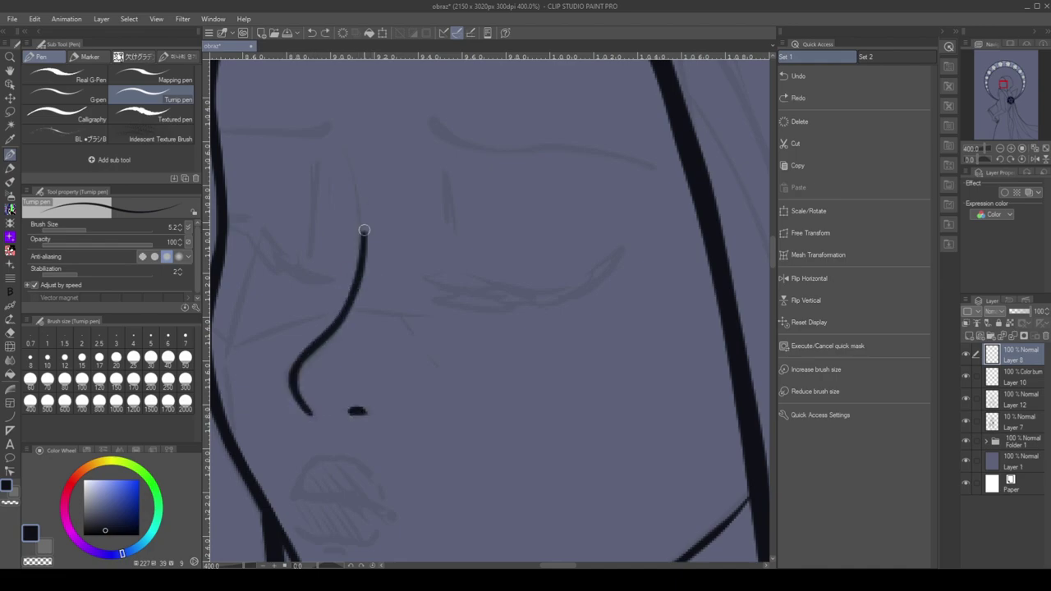
key(ctrl+z)
key(ctrl+z)
mouse_move(315, 419)
mouse_down()
mouse_move(287, 370)
mouse_move(289, 349)
mouse_move(361, 220)
mouse_up()
key(ctrl+z)
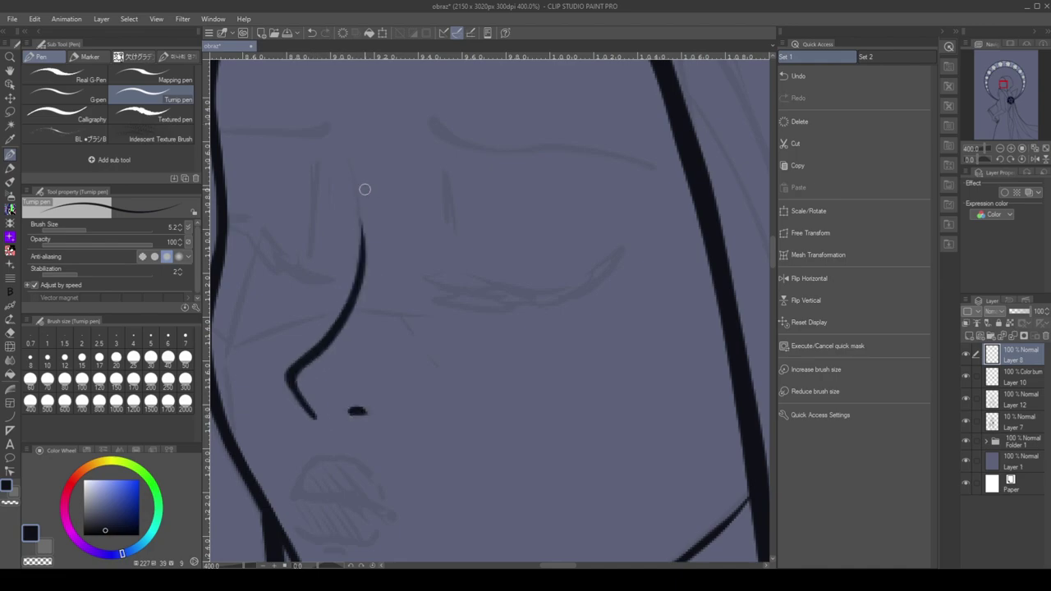
Ink the underside of the nose from tip to nostril and refine the line with the hard eraser at size 8
mouse_move(294, 380)
mouse_down()
mouse_move(352, 404)
mouse_move(294, 388)
mouse_move(332, 401)
mouse_move(312, 414)
mouse_move(355, 408)
mouse_up()
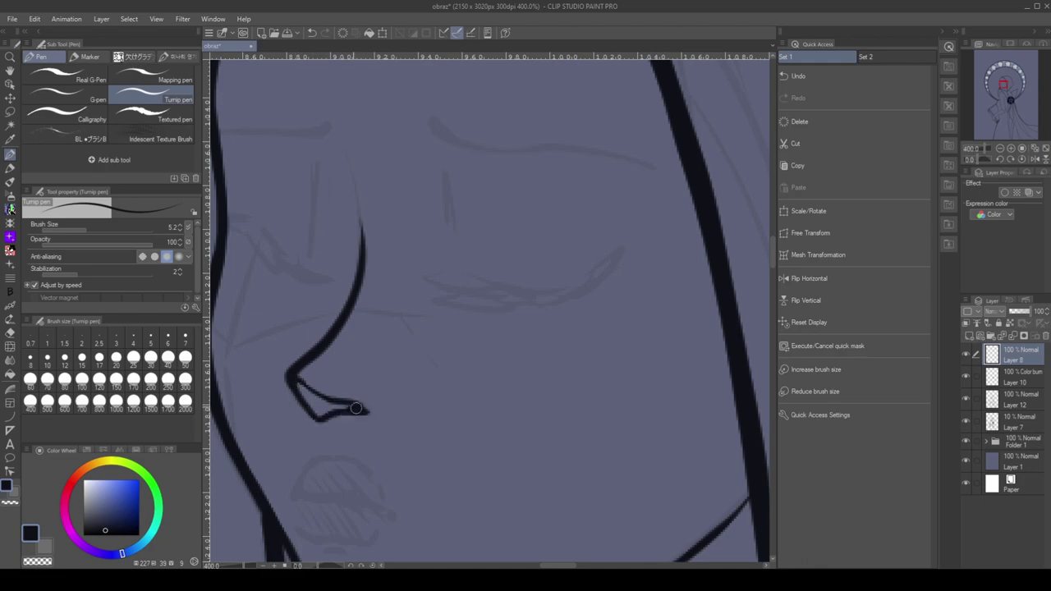
key(e)
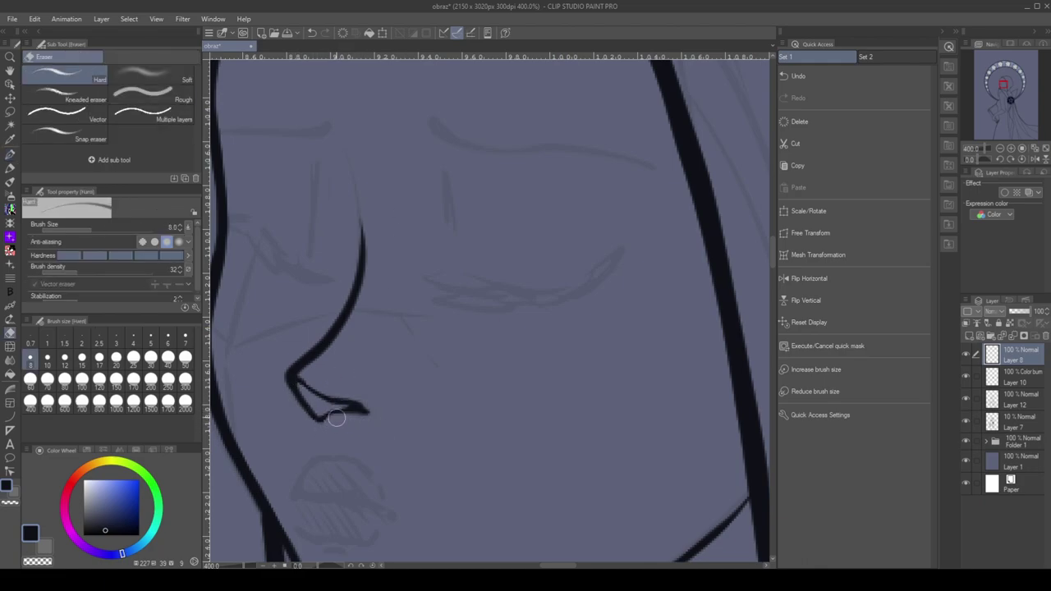
key(p)
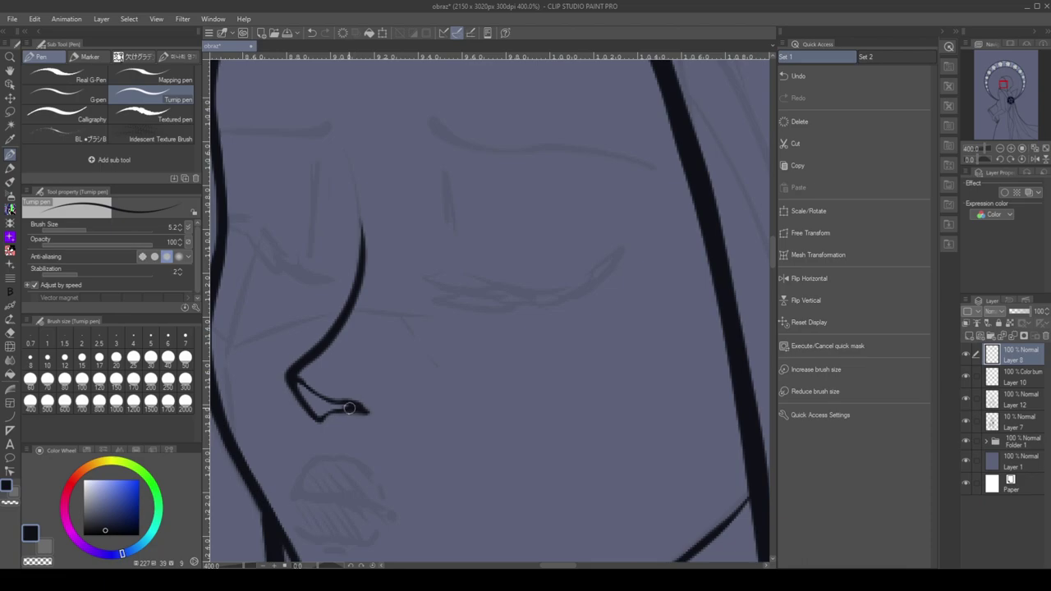
Extend the nose bridge line up to the hair parting with the Turnip pen at size 5.2
key(e)
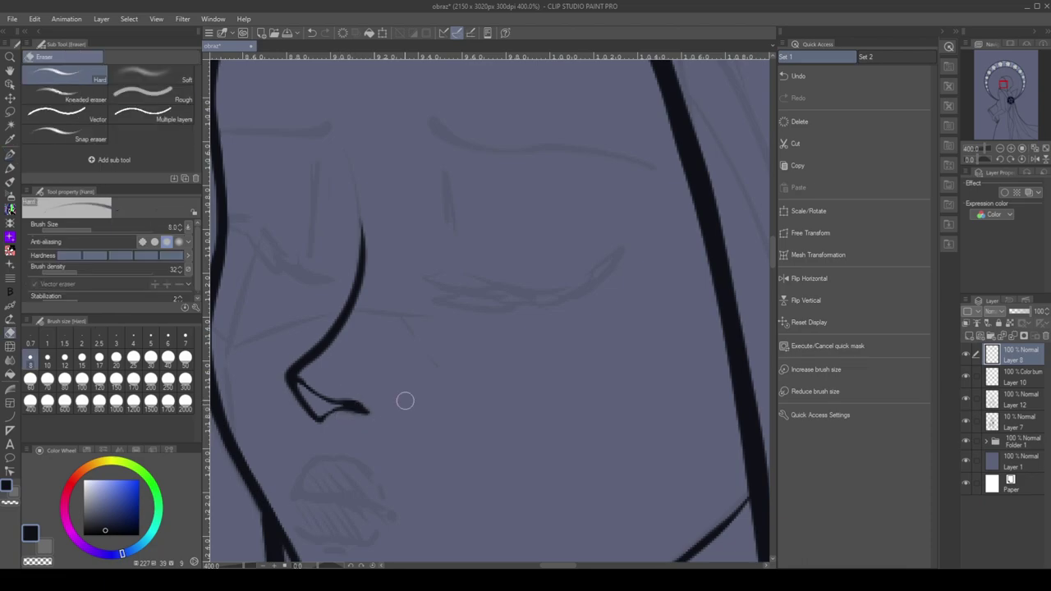
drag(405, 401, 425, 263)
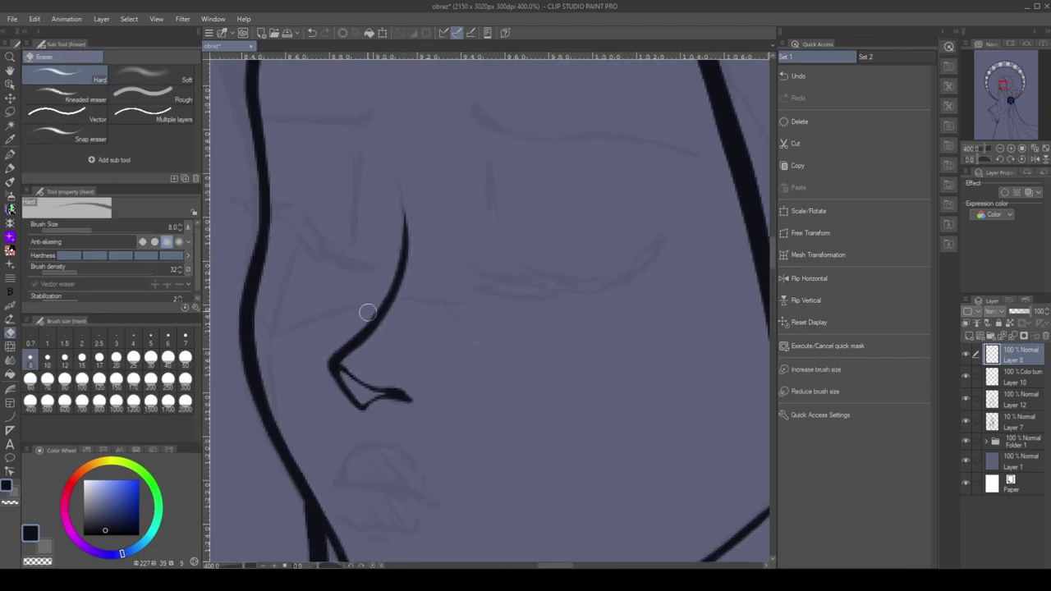
drag(336, 312, 361, 312)
scroll(460, 247, down, 2)
key(p)
drag(441, 130, 454, 322)
mouse_move(431, 404)
mouse_down()
mouse_move(415, 455)
mouse_move(434, 406)
mouse_up()
key(ctrl+z)
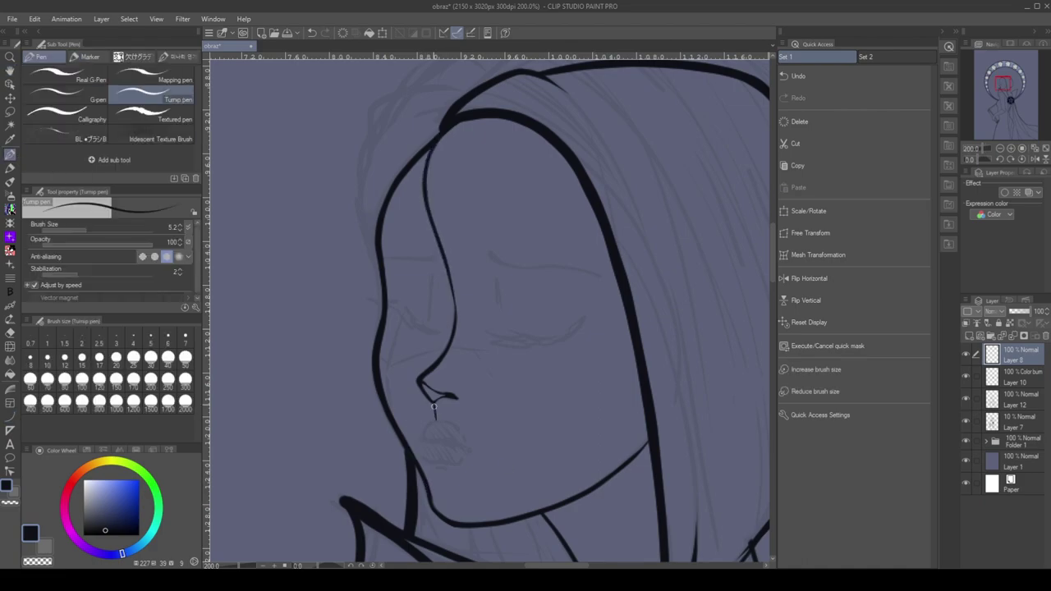
key(ctrl+z)
key(e)
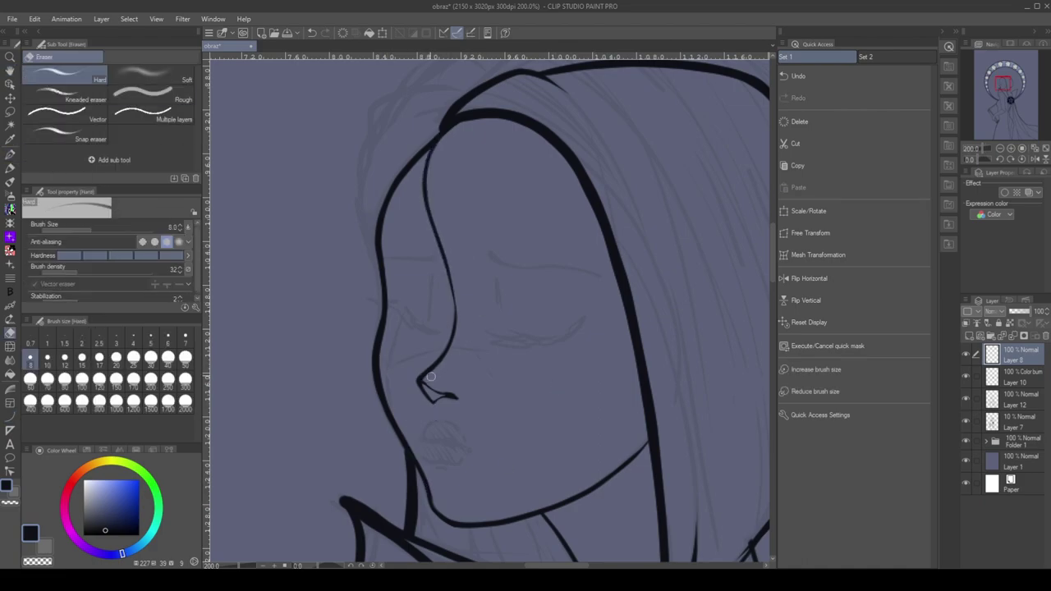
key(ctrl+z)
Ink the far eyebrow line and a sweeping line from the hair parting through the near brow to the hair edge
mouse_move(439, 252)
mouse_down()
mouse_move(406, 258)
mouse_move(442, 255)
mouse_up()
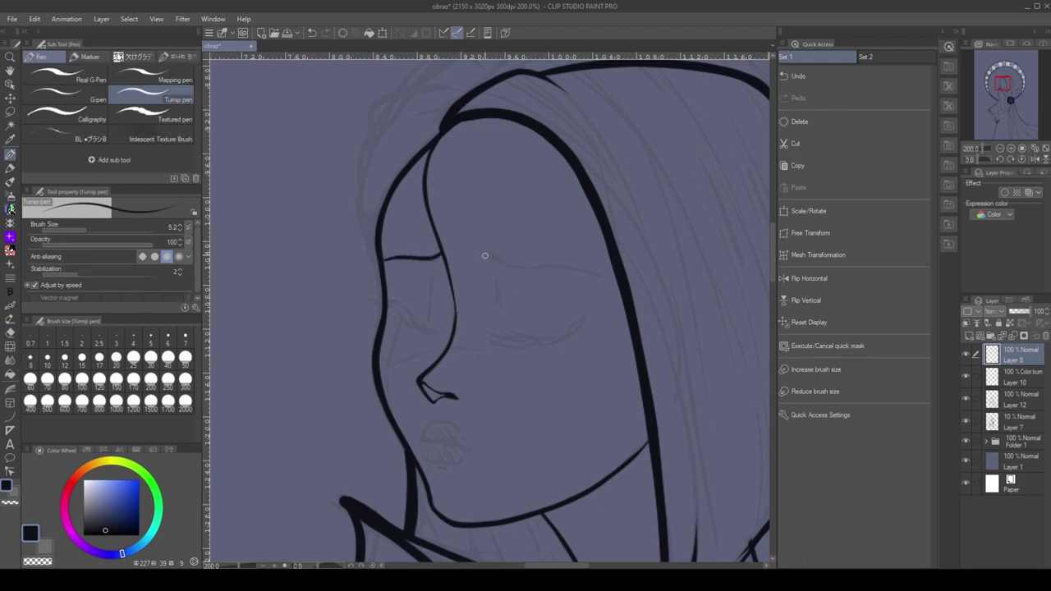
mouse_move(434, 149)
mouse_down()
mouse_move(491, 255)
mouse_move(586, 276)
mouse_up()
key(ctrl+z)
mouse_move(440, 137)
mouse_down()
mouse_move(451, 194)
mouse_move(621, 287)
mouse_up()
Thicken the inner ends of both eyebrows so they taper into the nose bridge and forehead lines
drag(492, 258, 565, 273)
key(ctrl+z)
drag(386, 260, 438, 258)
drag(506, 269, 493, 254)
key(ctrl+z)
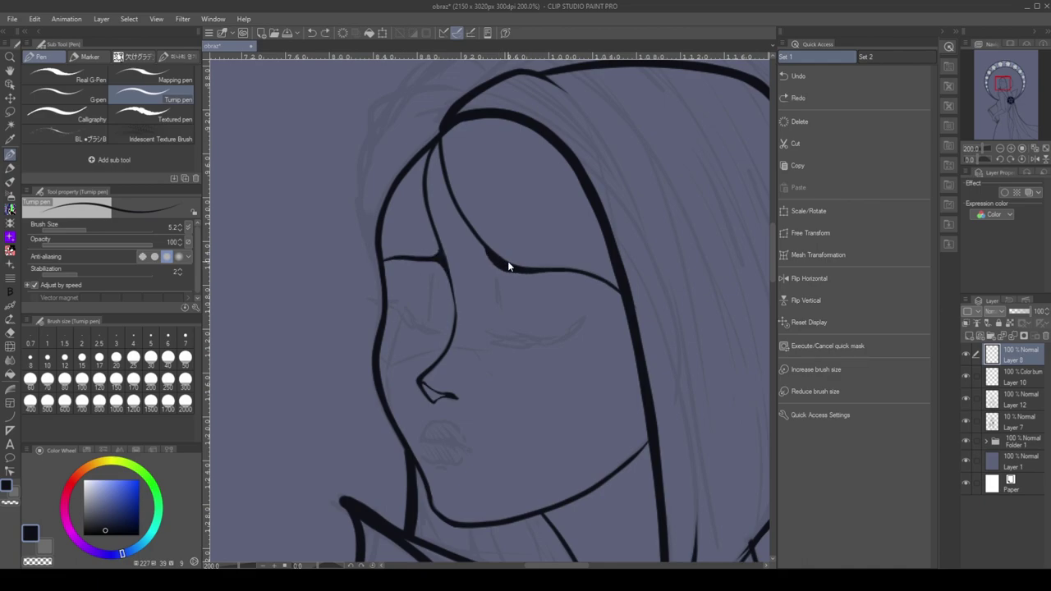
key(ctrl+0)
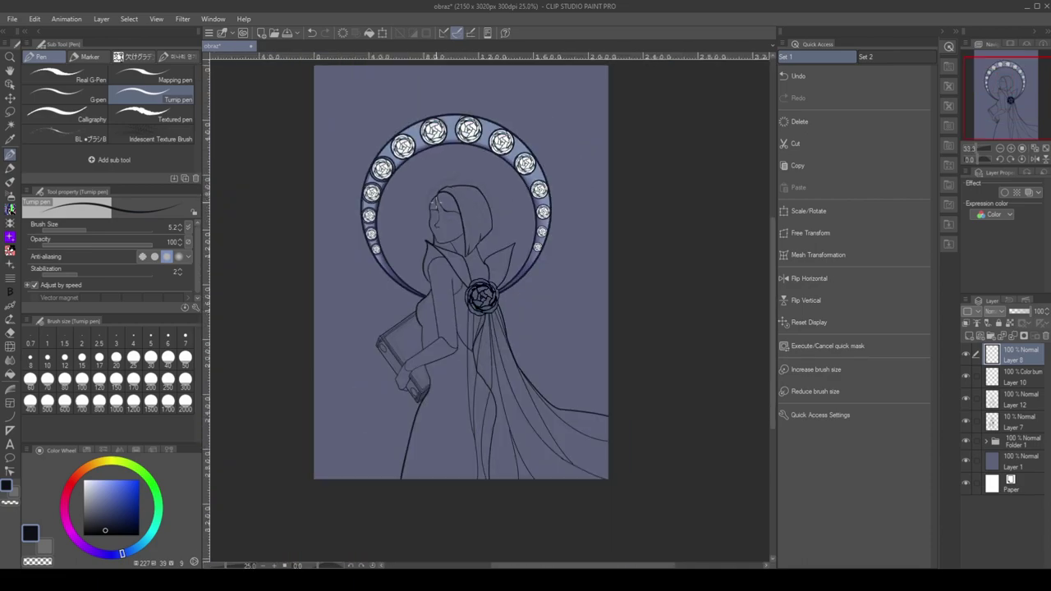
scroll(351, 165, up, 5)
drag(328, 150, 351, 164)
mouse_move(264, 155)
mouse_down()
mouse_move(282, 164)
mouse_move(296, 222)
mouse_up()
Add a new layer and ink the far eye's lid crease and closed lash line over the sketch with the Turnip pen
key(e)
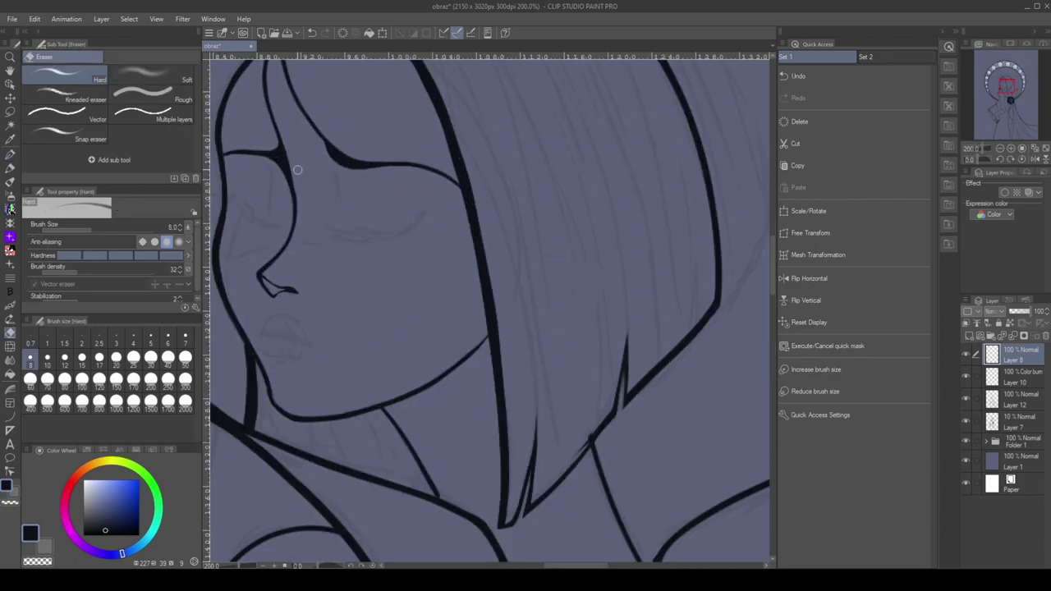
scroll(299, 221, down, 4)
key(h)
scroll(465, 203, up, 5)
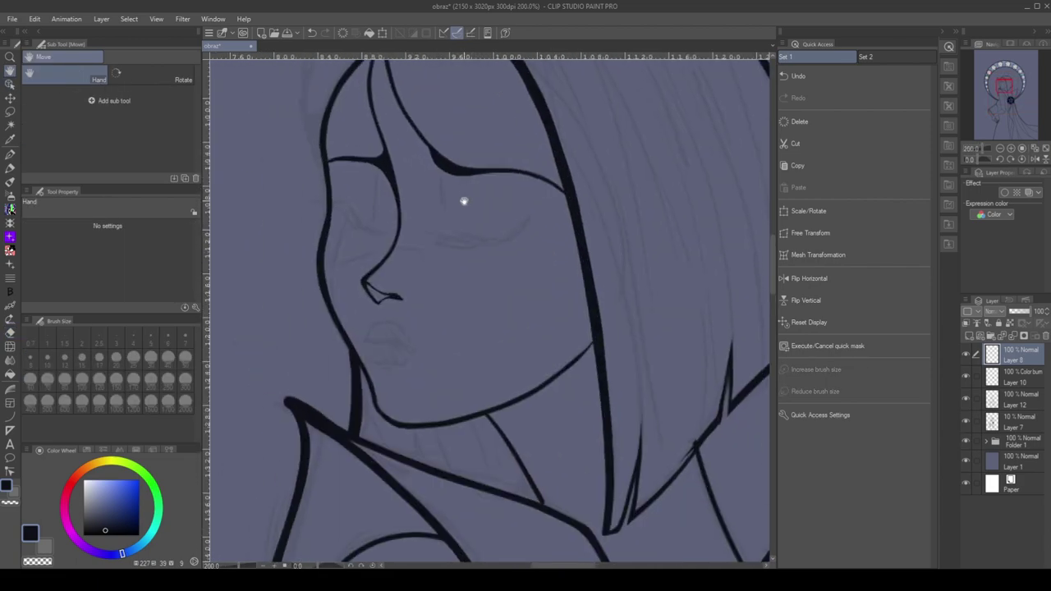
click(9, 155)
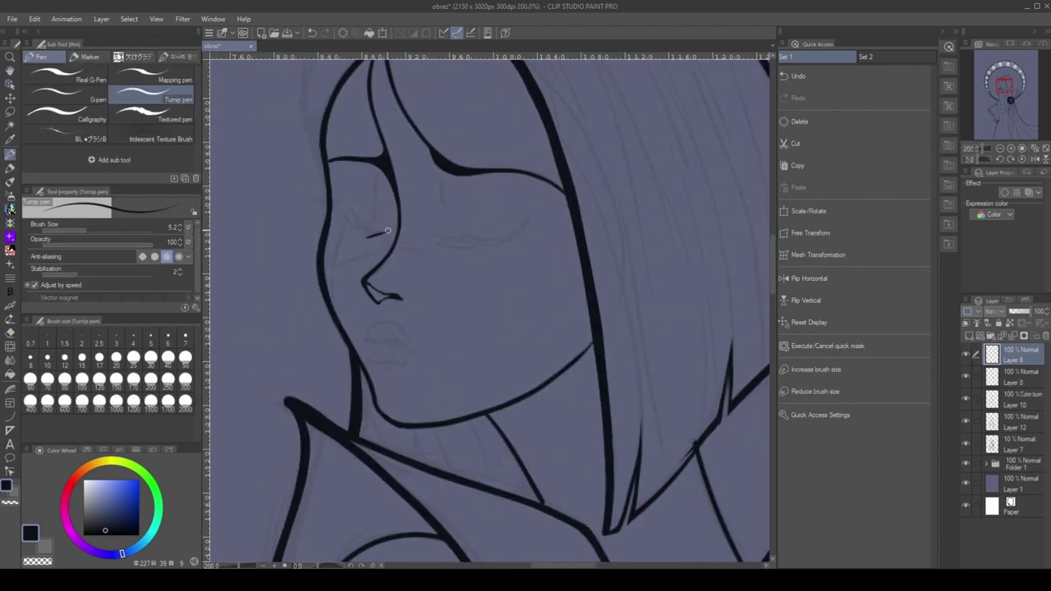
mouse_move(390, 222)
mouse_down()
mouse_move(330, 202)
mouse_move(386, 232)
mouse_up()
mouse_move(334, 206)
mouse_down()
mouse_move(365, 238)
mouse_move(399, 236)
mouse_move(336, 209)
mouse_move(329, 163)
mouse_move(396, 231)
mouse_move(383, 233)
mouse_up()
key(ctrl+z)
key(ctrl+z)
key(ctrl+z)
key(ctrl+z)
key(ctrl+z)
key(ctrl+z)
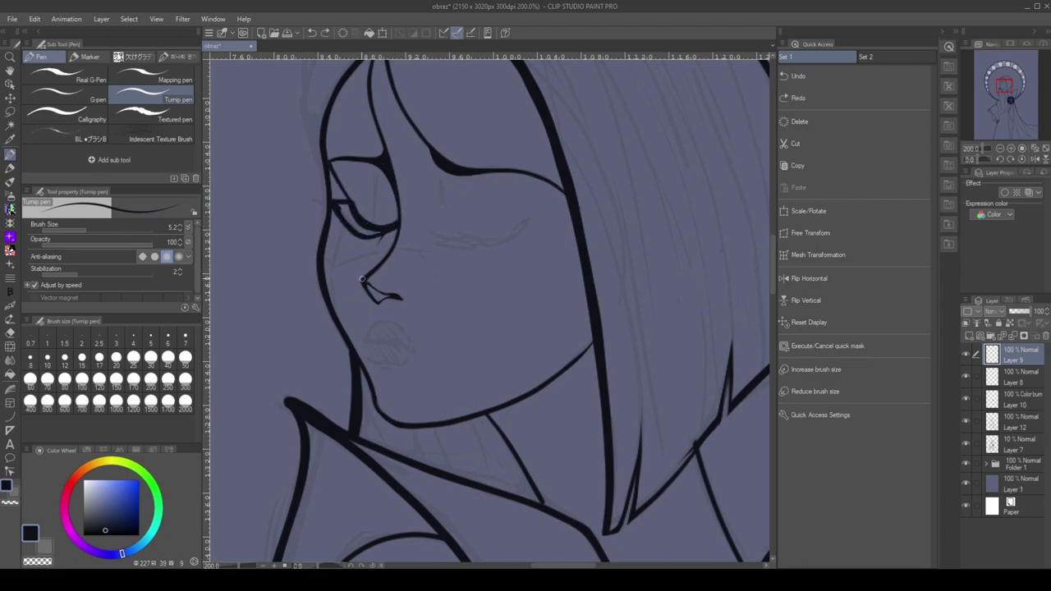
Clean up the far eye's lid with the hard eraser at size 8 and re-ink its lower lash curve
drag(364, 282, 388, 231)
drag(325, 244, 329, 266)
key(ctrl+z)
key(e)
mouse_move(348, 208)
mouse_down()
mouse_move(369, 234)
mouse_move(373, 213)
mouse_move(385, 230)
mouse_move(347, 204)
mouse_up()
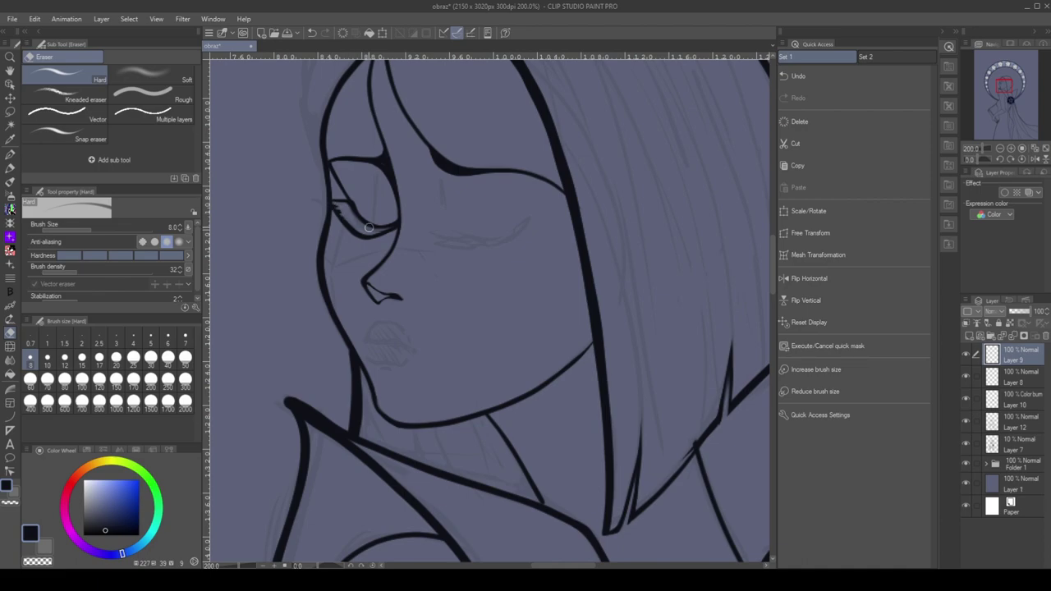
key(p)
mouse_move(334, 200)
mouse_down()
mouse_move(391, 233)
mouse_move(354, 229)
mouse_move(393, 236)
mouse_up()
Hollow out the far eye's thick lash band with the hard eraser reduced to about size 5
scroll(382, 210, down, 3)
scroll(381, 208, down, 2)
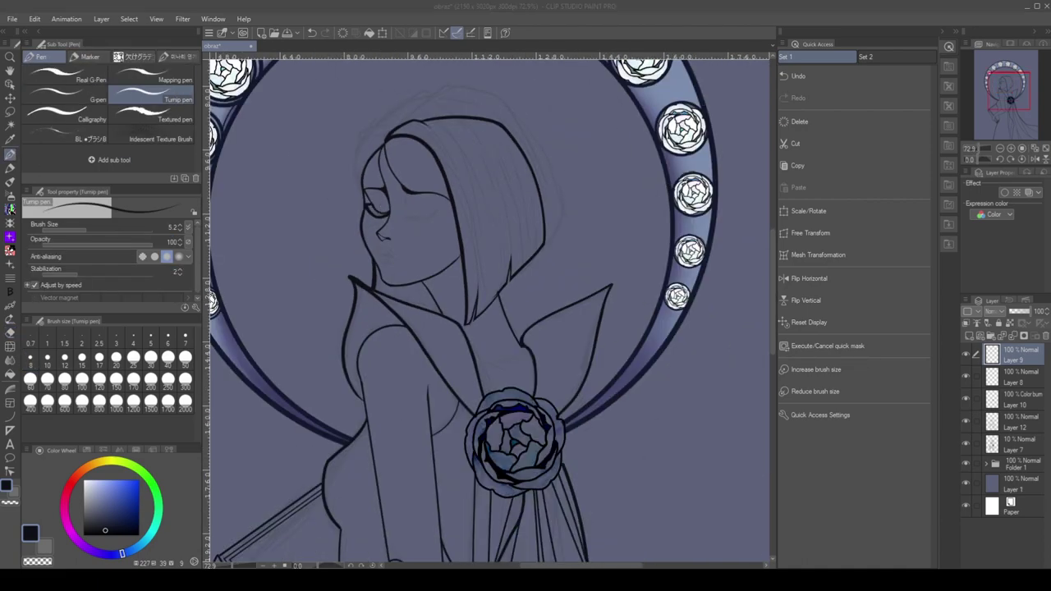
scroll(378, 205, up, 6)
key(e)
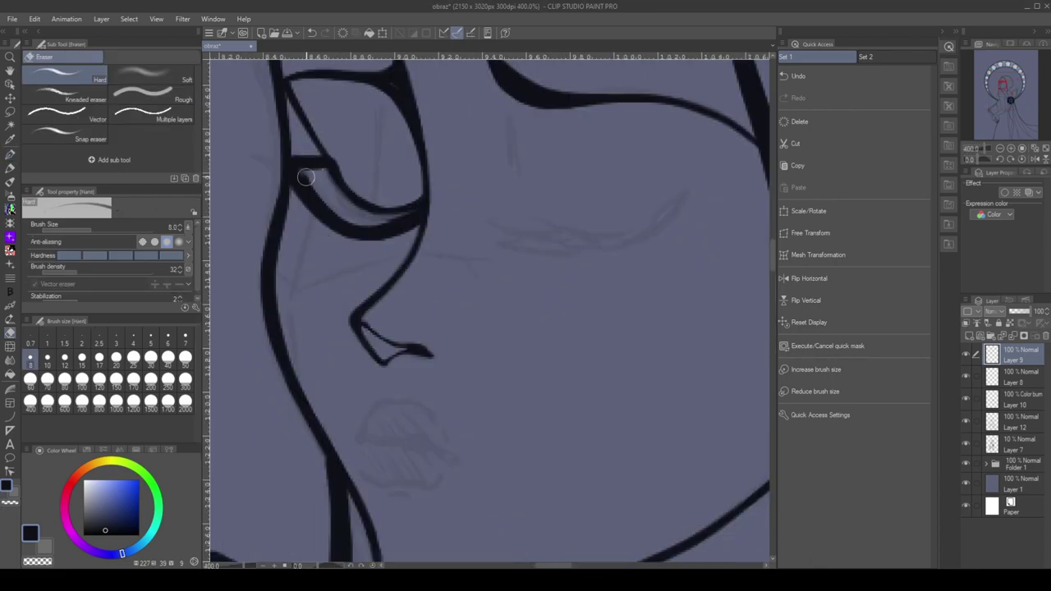
key(bracketleft)
key(bracketleft)
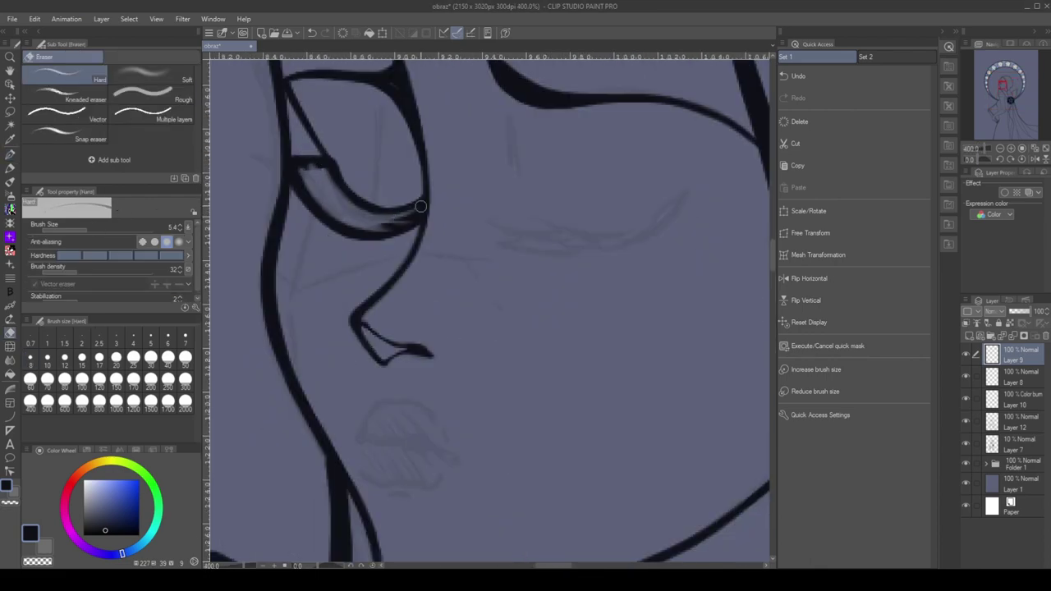
mouse_move(384, 225)
mouse_down()
mouse_move(337, 219)
mouse_move(396, 230)
mouse_move(378, 233)
mouse_move(307, 195)
mouse_move(291, 174)
mouse_move(330, 203)
mouse_move(313, 172)
mouse_up()
click(10, 153)
key(e)
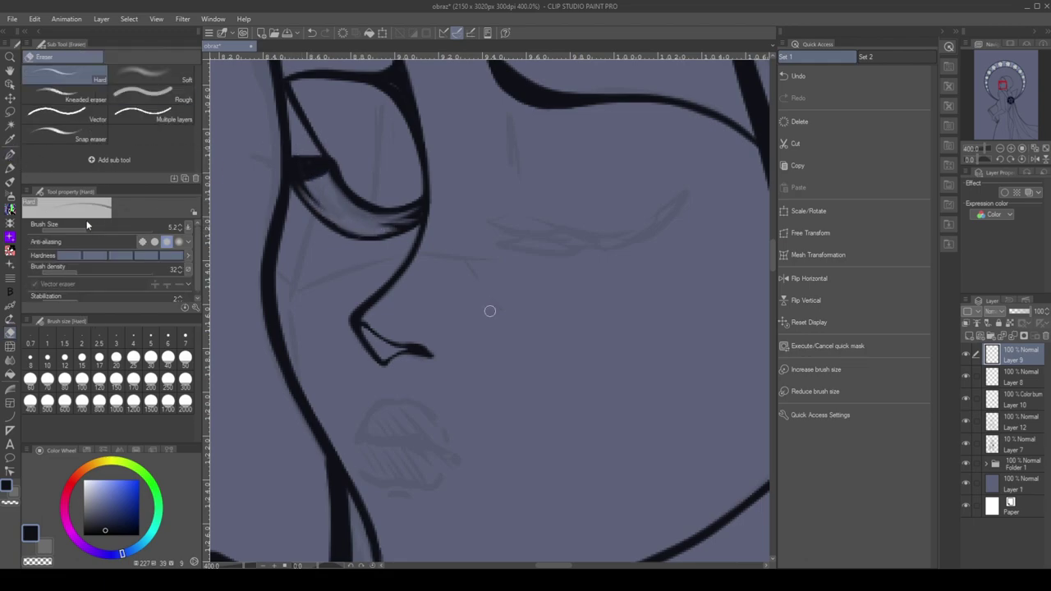
Ink individual eyelash strands within the far eye's lash band and trim them with the hard eraser at size 5.2
scroll(318, 191, down, 3)
scroll(348, 200, down, 2)
scroll(392, 208, down, 3)
scroll(460, 215, up, 8)
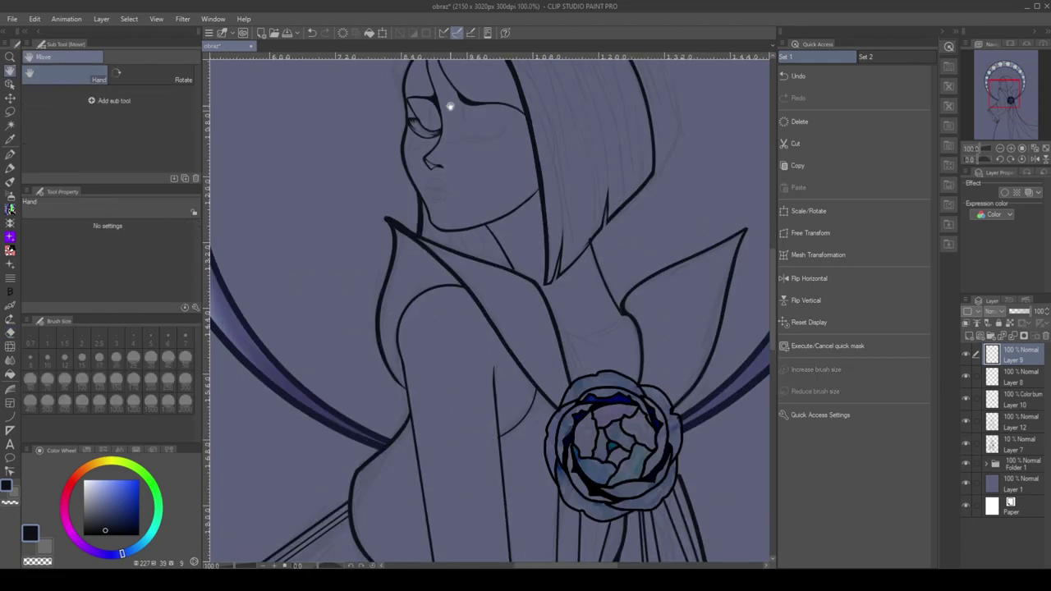
key(p)
mouse_move(462, 265)
mouse_down()
mouse_move(415, 256)
mouse_move(366, 210)
mouse_move(349, 212)
mouse_up()
mouse_move(400, 252)
mouse_down()
mouse_move(372, 210)
mouse_move(395, 244)
mouse_move(378, 186)
mouse_move(410, 243)
mouse_move(429, 255)
mouse_move(466, 252)
mouse_up()
key(e)
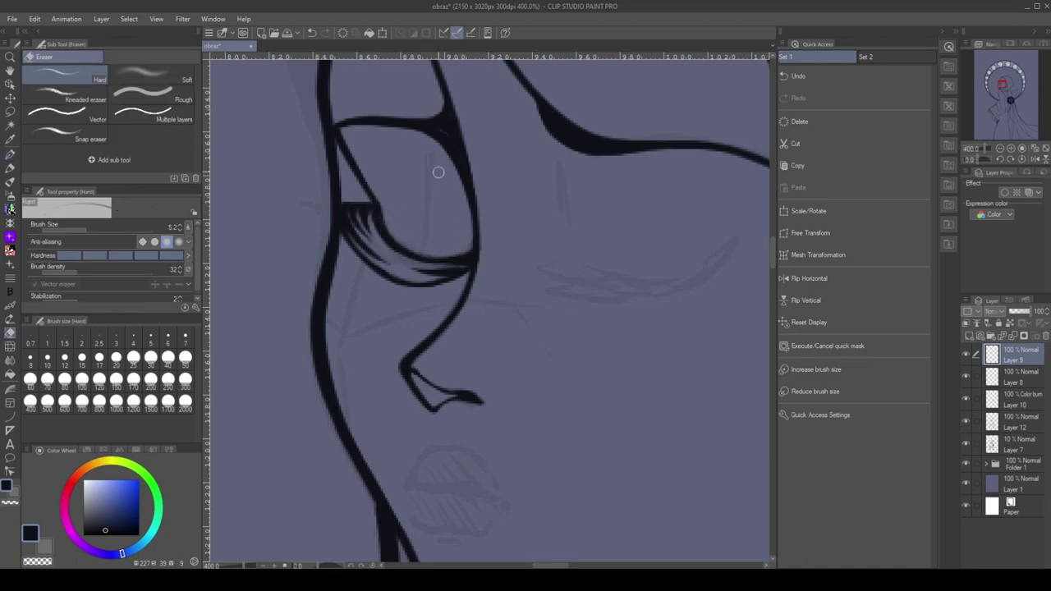
mouse_move(353, 208)
mouse_down()
mouse_move(372, 204)
mouse_move(343, 199)
mouse_up()
scroll(342, 186, down, 5)
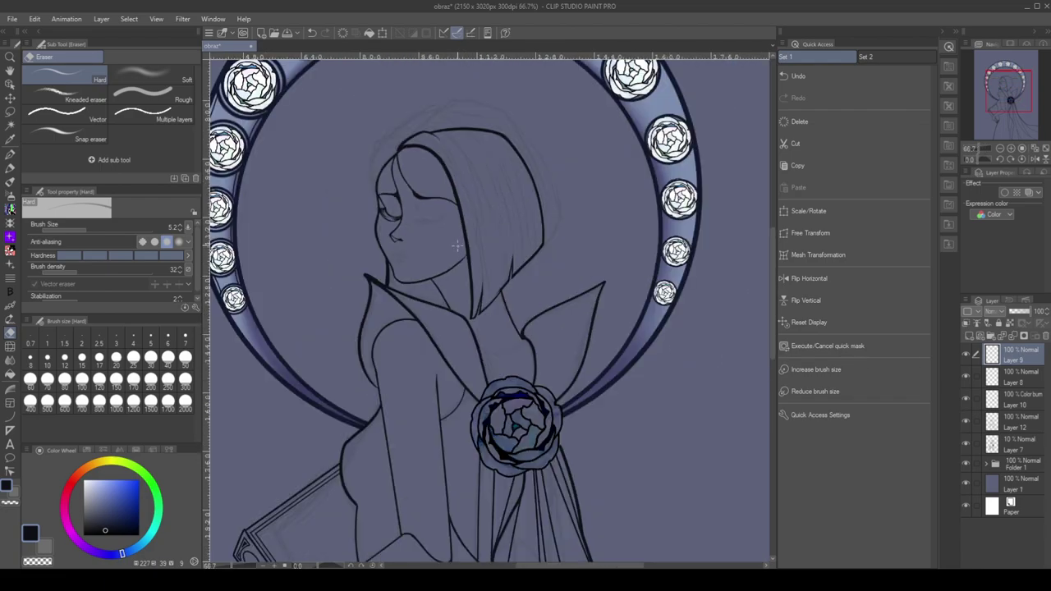
scroll(444, 238, up, 4)
Add a new layer and ink the mouth line and upper lip outline over the sketch with the Turnip pen
click(11, 154)
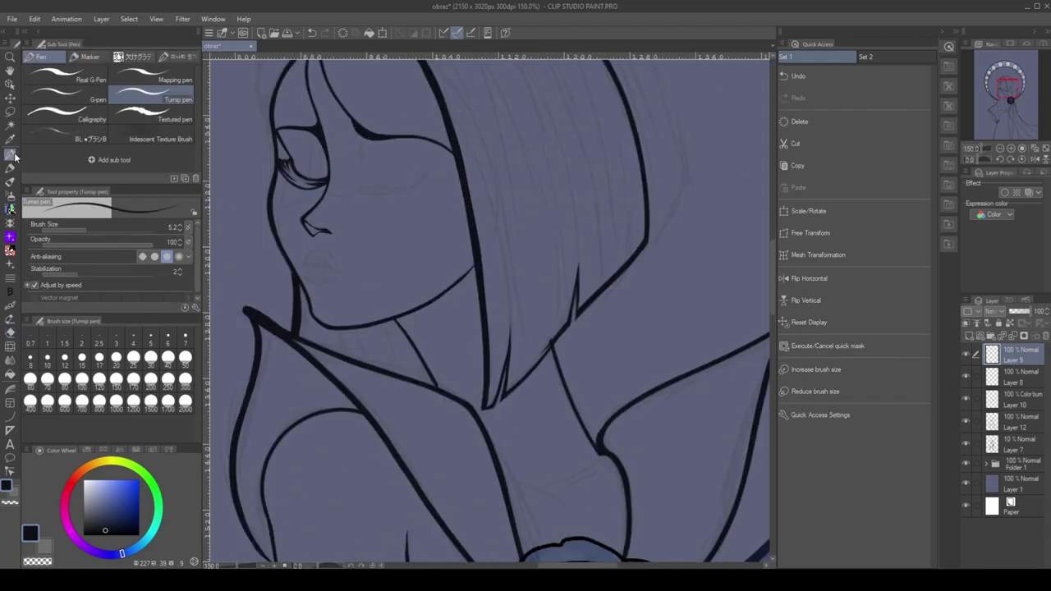
key(ctrl+shift+n)
drag(304, 261, 320, 250)
key(ctrl+z)
scroll(352, 227, up, 3)
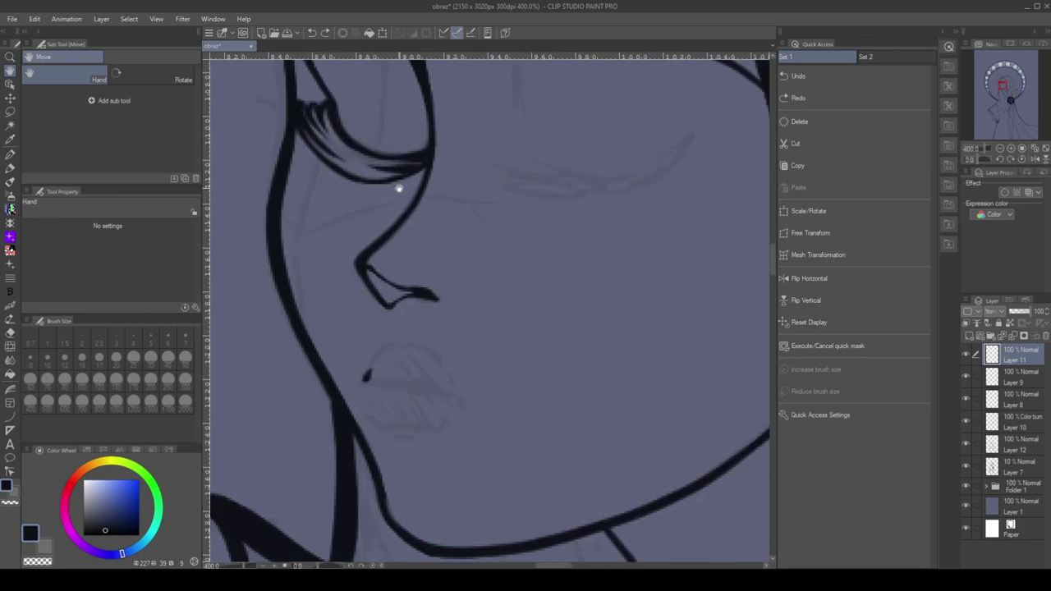
drag(399, 188, 394, 174)
drag(356, 369, 444, 383)
mouse_move(367, 369)
mouse_down()
mouse_move(373, 345)
mouse_move(404, 340)
mouse_move(443, 383)
mouse_up()
drag(377, 356, 281, 347)
Extend the mouth line past both corners and widen the upper lip outline with the Turnip pen
key(e)
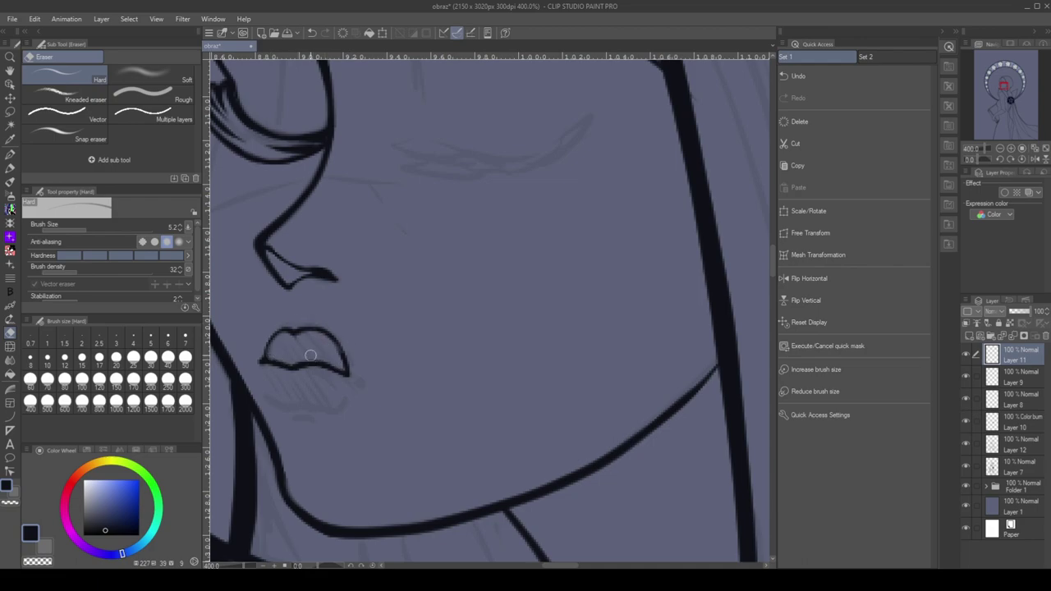
key(p)
mouse_move(261, 361)
mouse_down()
mouse_move(284, 332)
mouse_move(322, 333)
mouse_move(357, 382)
mouse_up()
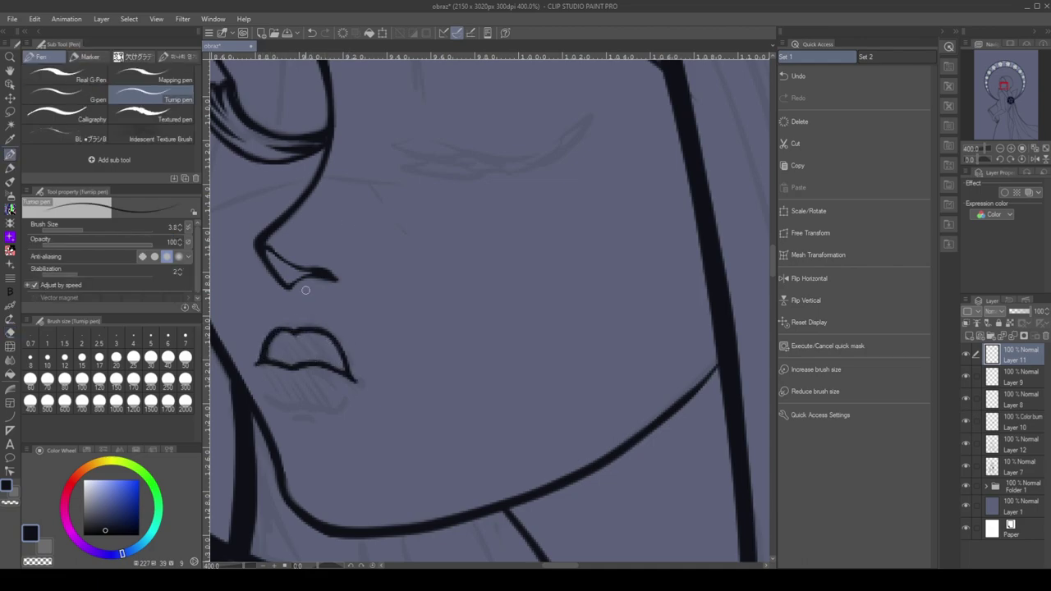
key(e)
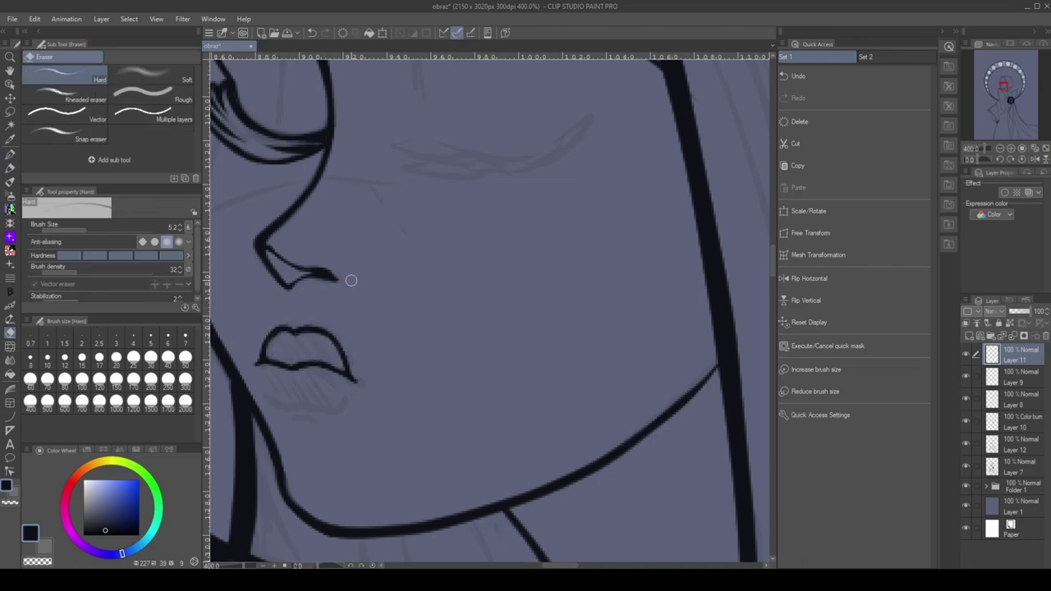
Ink the lower lip outline beneath the mouth line with the Turnip pen at size 2.9
scroll(431, 222, down, 3)
scroll(415, 207, up, 3)
key(p)
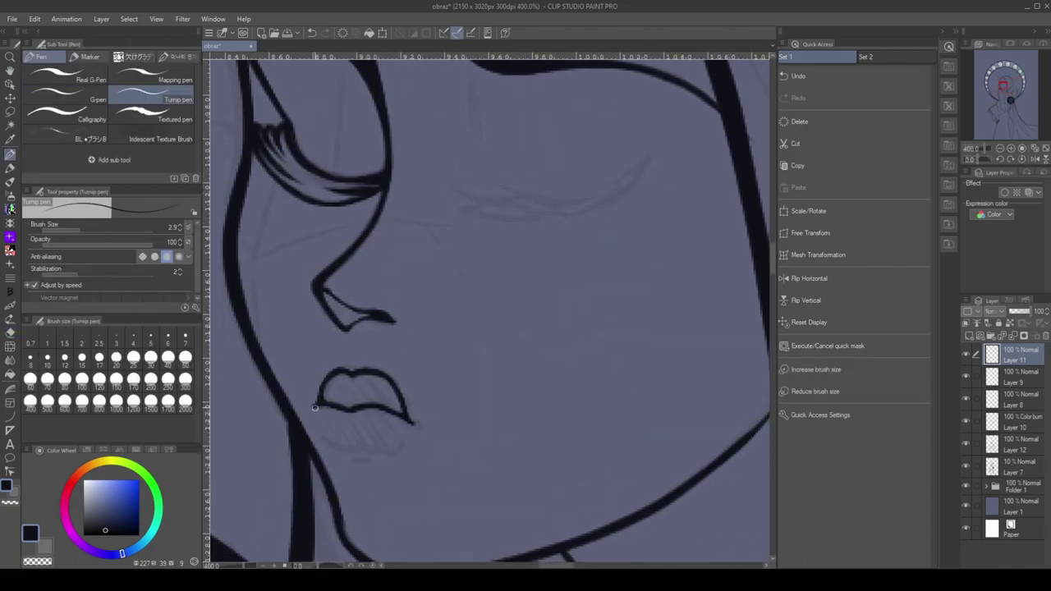
scroll(346, 366, down, 3)
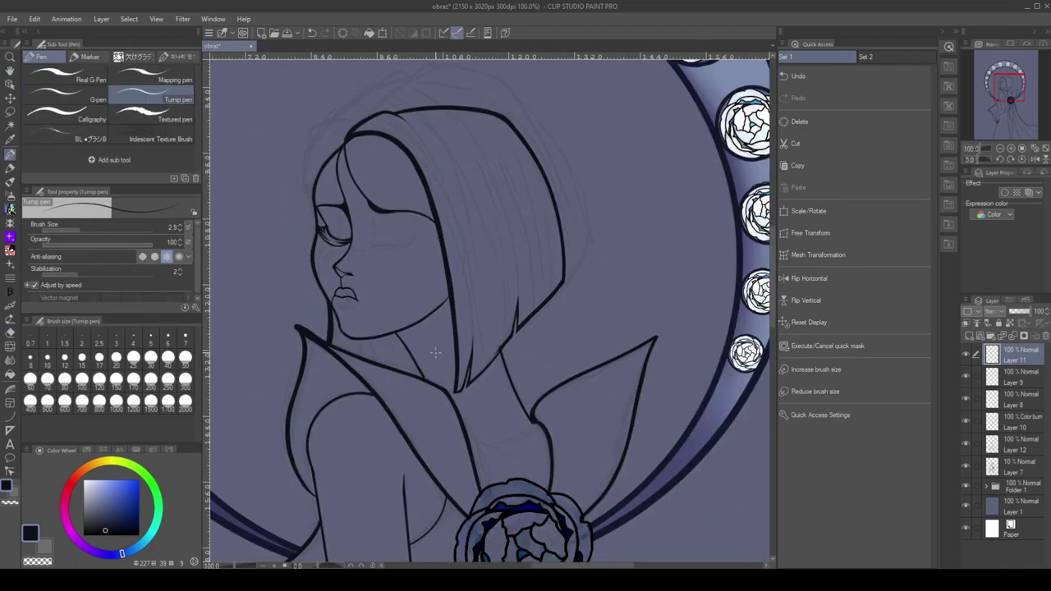
key(ctrl+z)
scroll(492, 194, up, 3)
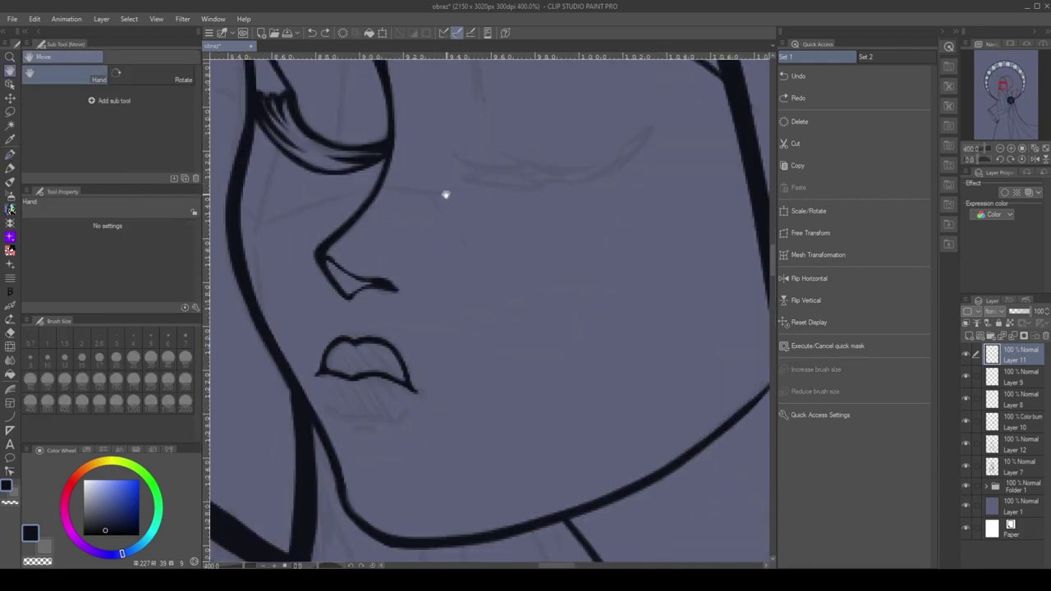
mouse_move(337, 371)
mouse_down()
mouse_move(368, 416)
mouse_move(412, 407)
mouse_move(423, 387)
mouse_move(387, 411)
mouse_move(425, 402)
mouse_up()
key(ctrl+z)
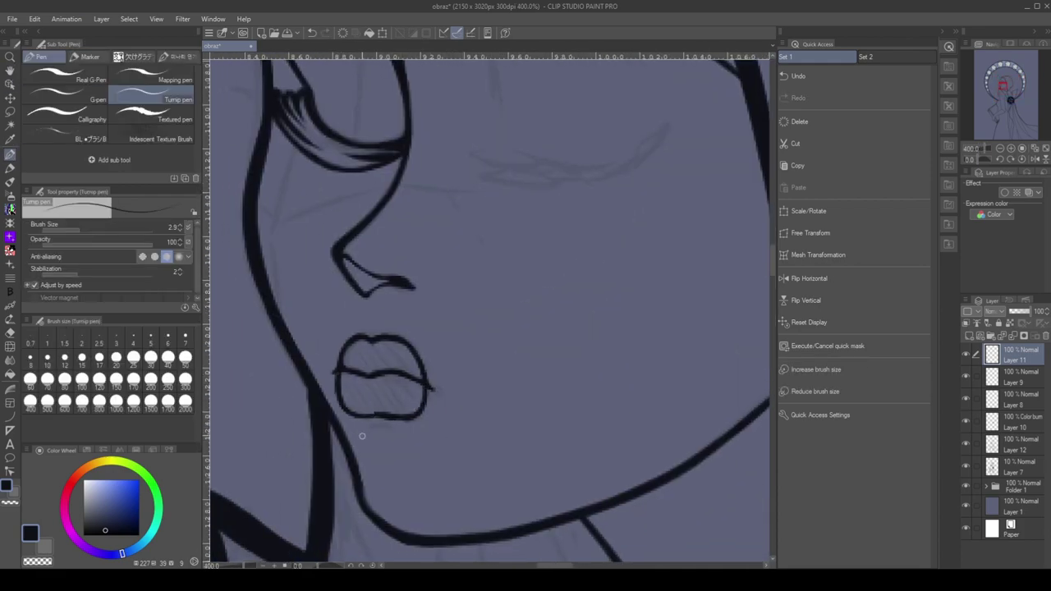
mouse_move(362, 436)
mouse_down()
mouse_move(407, 432)
mouse_move(407, 443)
mouse_up()
scroll(534, 296, down, 3)
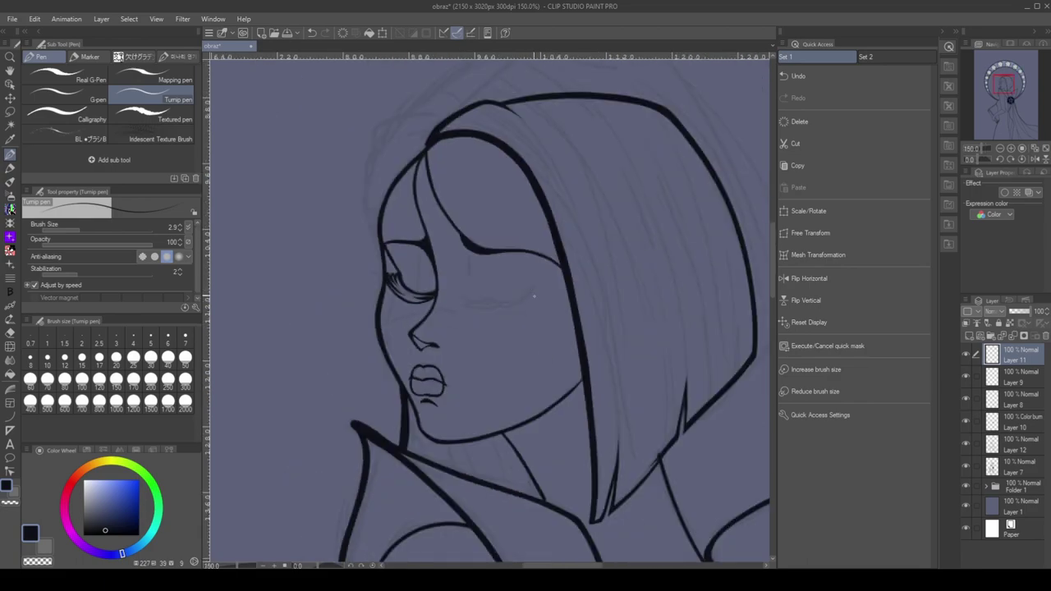
key(ctrl+z)
click(386, 318)
key(ctrl+z)
Ink fine contour lines below the far eye, curving to a point at the cheek, and undo the vertical cheek line
key(ctrl+plus)
key(ctrl+plus)
key(ctrl+plus)
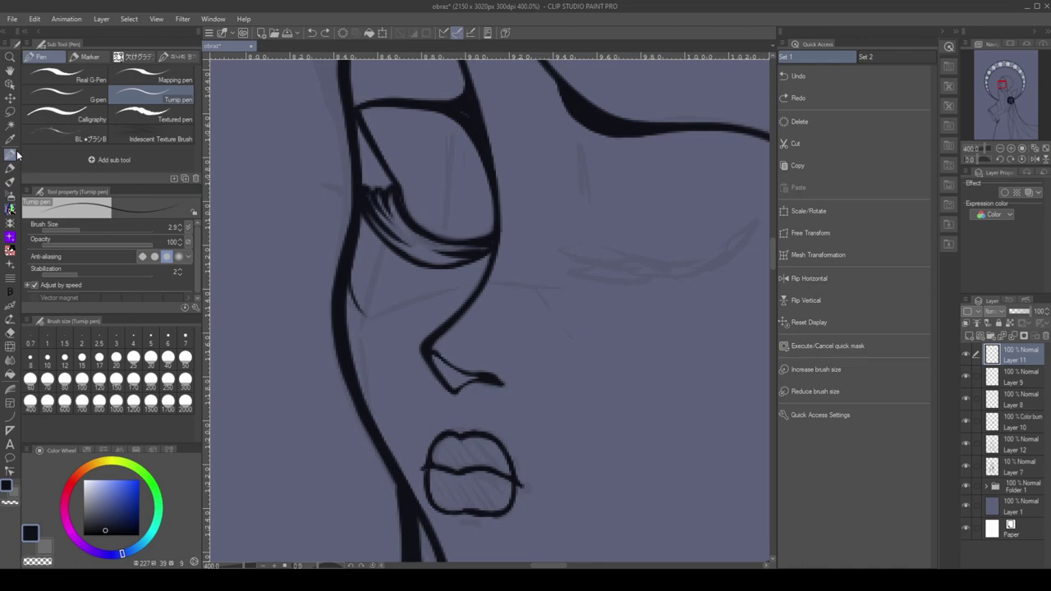
mouse_move(357, 282)
mouse_down()
mouse_move(373, 319)
mouse_move(393, 290)
mouse_move(354, 301)
mouse_up()
drag(358, 281, 361, 226)
mouse_move(361, 277)
mouse_down()
mouse_move(365, 315)
mouse_move(408, 276)
mouse_move(374, 321)
mouse_move(367, 403)
mouse_up()
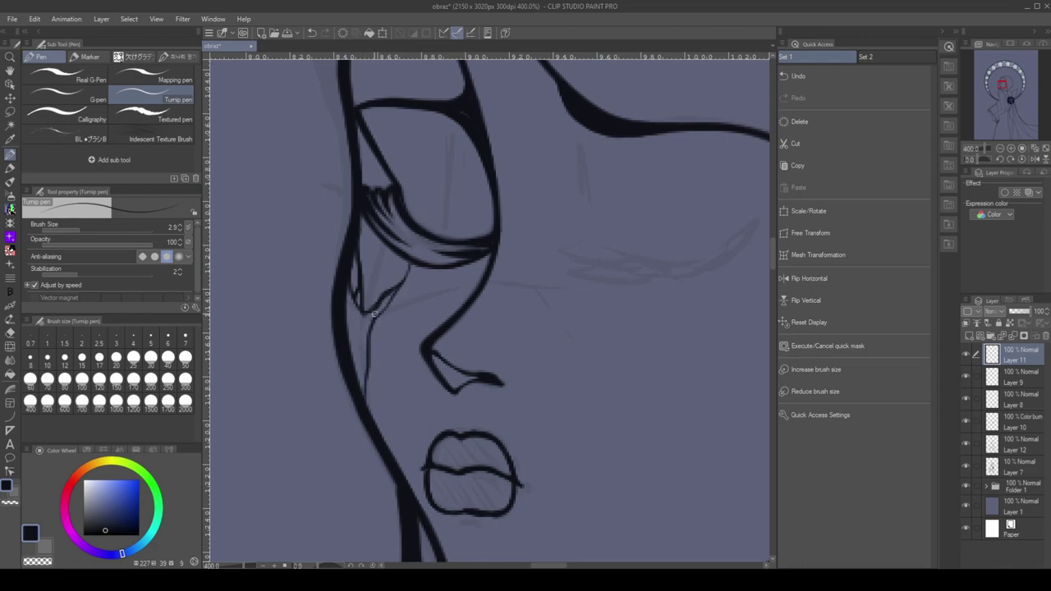
drag(347, 295, 362, 312)
drag(361, 312, 360, 389)
key(ctrl+z)
key(ctrl+z)
key(ctrl+z)
Thicken the pointed contour under the far eye and ink a curved line from its tip to the nose bridge
key(e)
key(p)
drag(348, 286, 366, 312)
key(e)
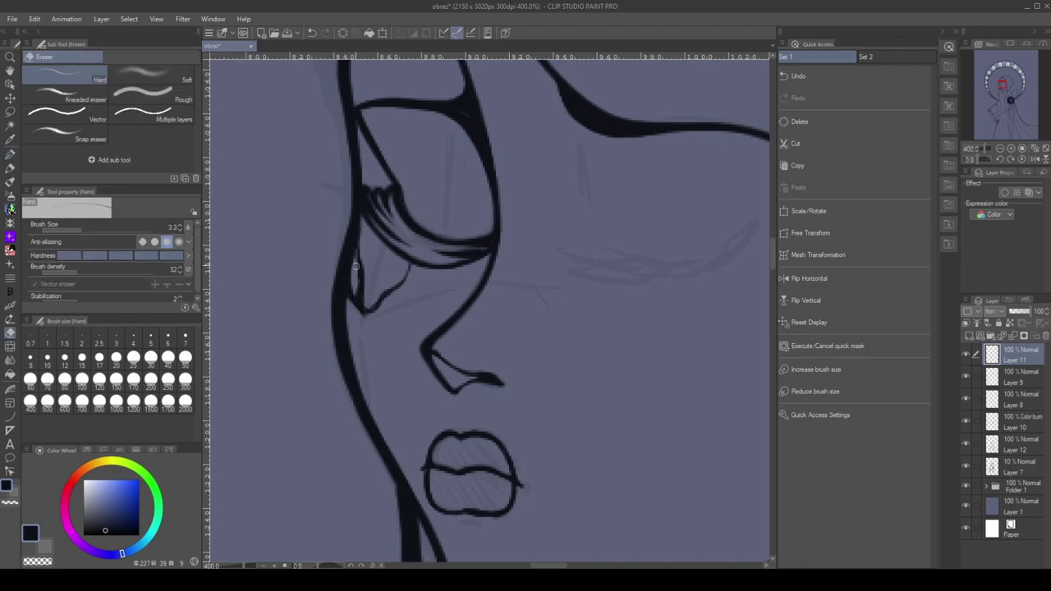
drag(355, 267, 356, 273)
key(p)
drag(371, 312, 461, 299)
mouse_move(353, 293)
mouse_down()
mouse_move(378, 305)
mouse_move(358, 233)
mouse_up()
Erase stray ink inside the contour under the far eye and ink a wavy line from the nose bridge across the near cheek
key(e)
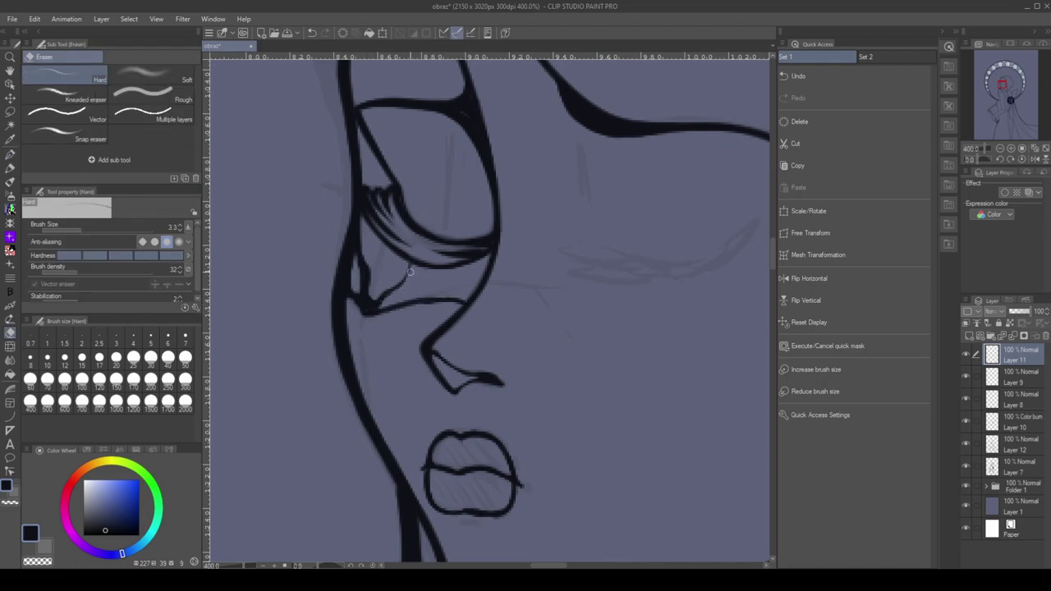
drag(363, 284, 367, 270)
key(p)
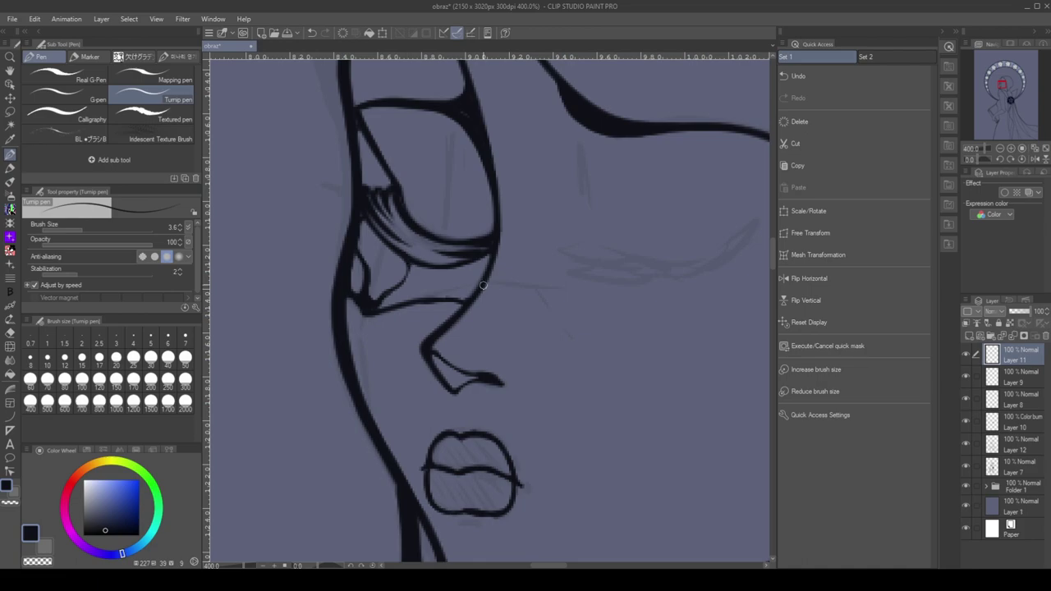
drag(483, 286, 580, 273)
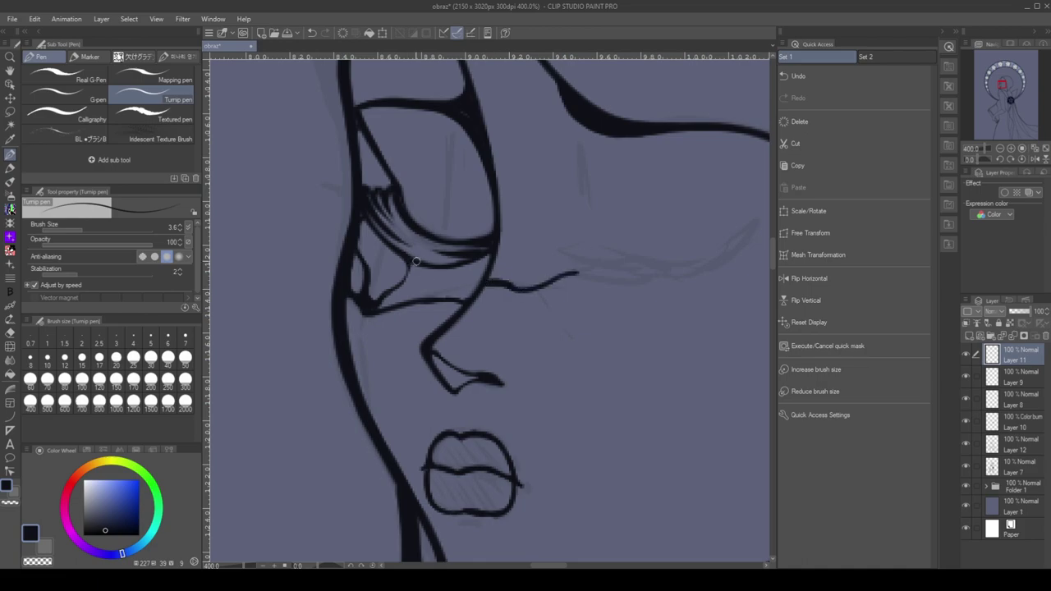
Touch up the lip outline with the Turnip pen and clean its upper edge with the Hard eraser
scroll(417, 261, down, 3)
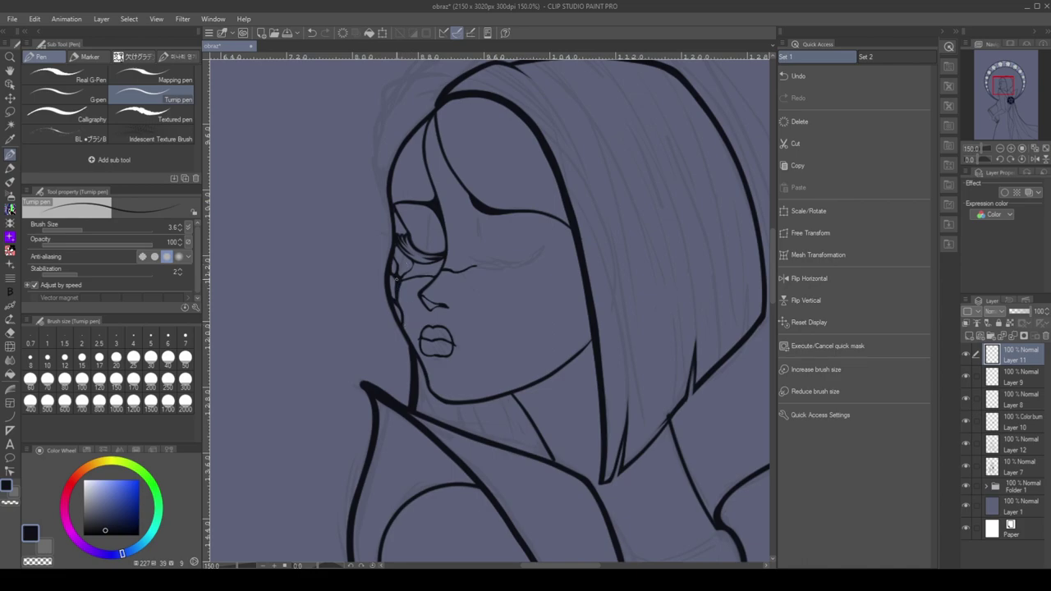
scroll(484, 271, down, 3)
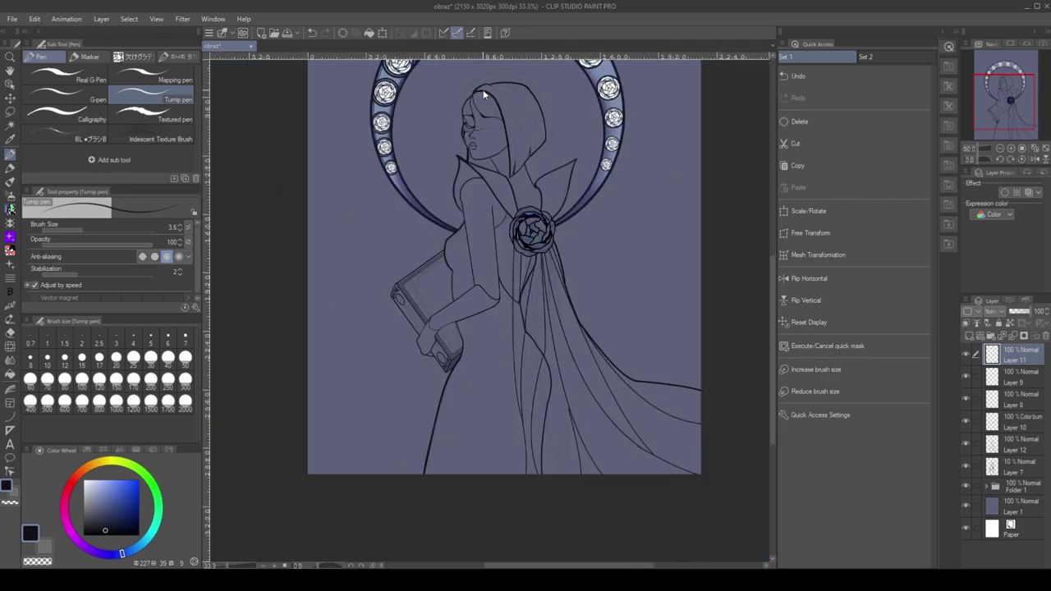
scroll(485, 271, up, 3)
scroll(489, 311, up, 5)
mouse_move(315, 348)
mouse_down()
mouse_move(316, 387)
mouse_move(384, 396)
mouse_up()
key(e)
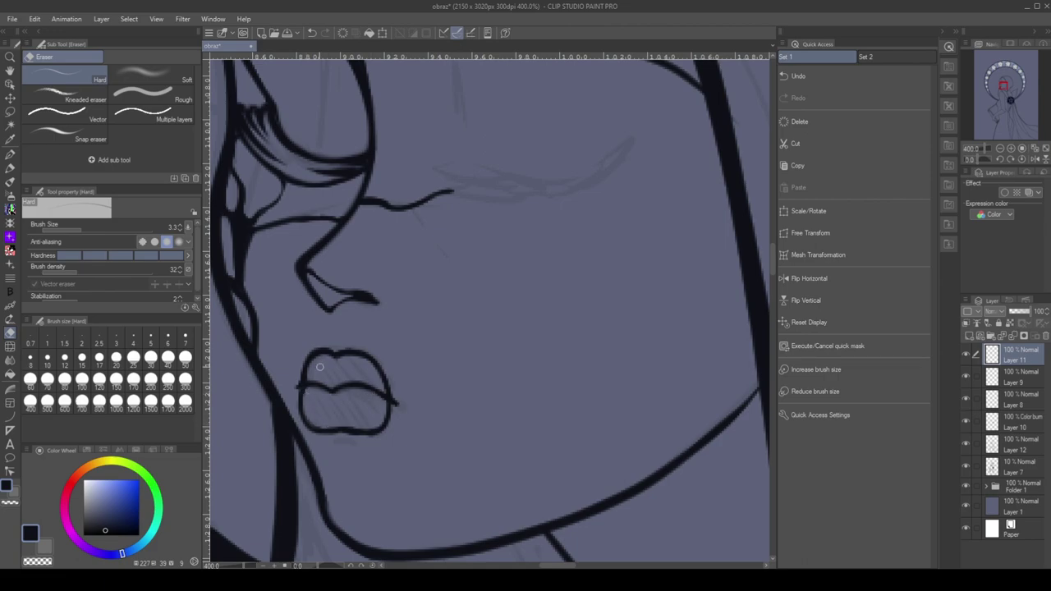
scroll(336, 364, down, 4)
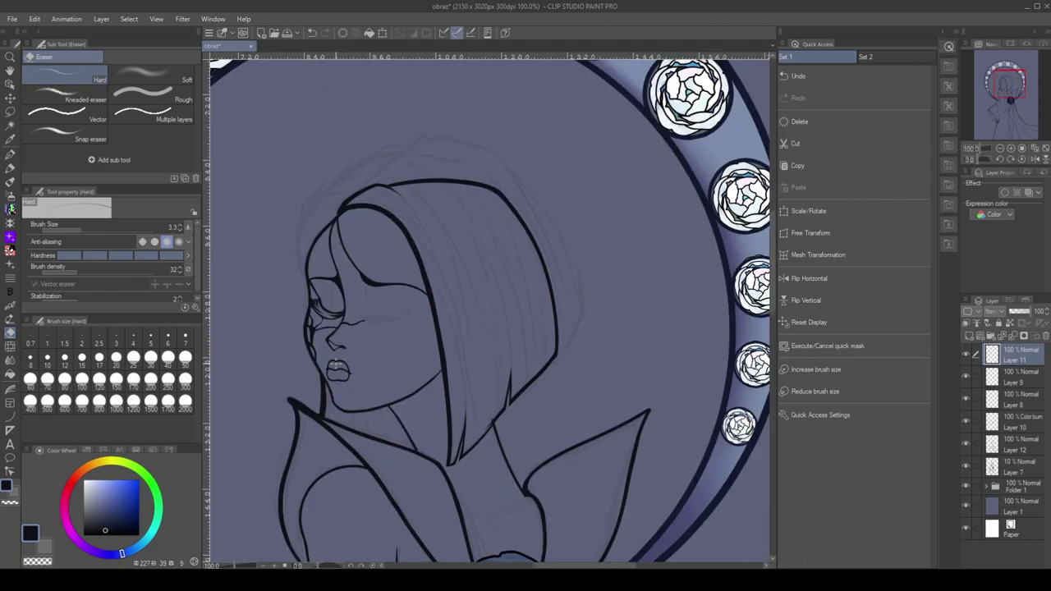
On Layer 9, ink the near eye's closed lid lines and a curve from its inner corner up to the brow
scroll(336, 364, up, 2)
click(1012, 377)
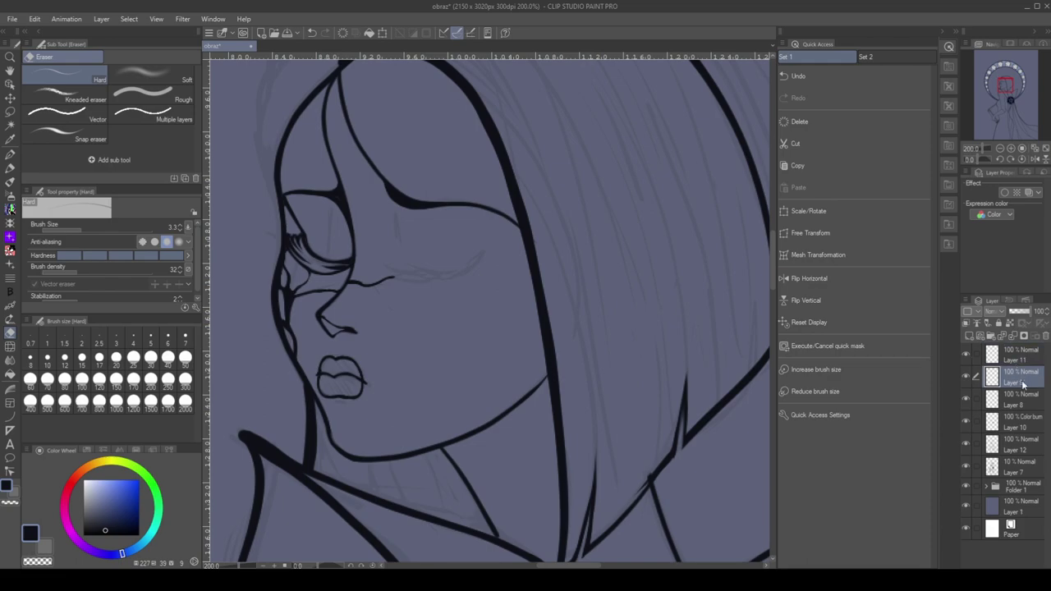
key(p)
mouse_move(386, 272)
mouse_down()
mouse_move(478, 261)
mouse_move(430, 283)
mouse_move(485, 258)
mouse_up()
drag(517, 227, 482, 251)
drag(386, 268, 386, 196)
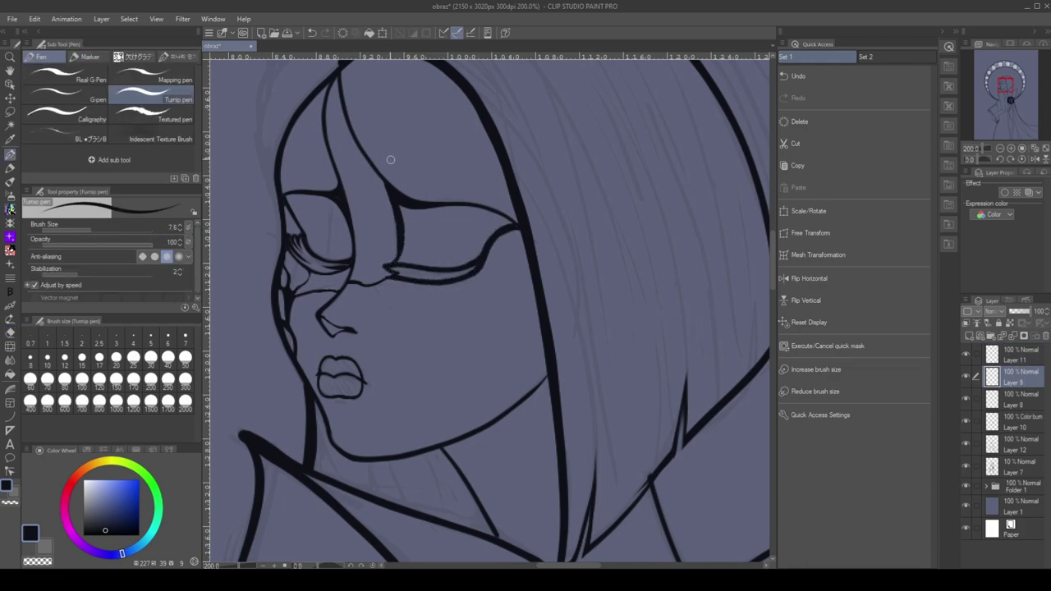
Thin the curve between the near eye's inner corner and the brow using the Hard eraser at size 6.3
key(e)
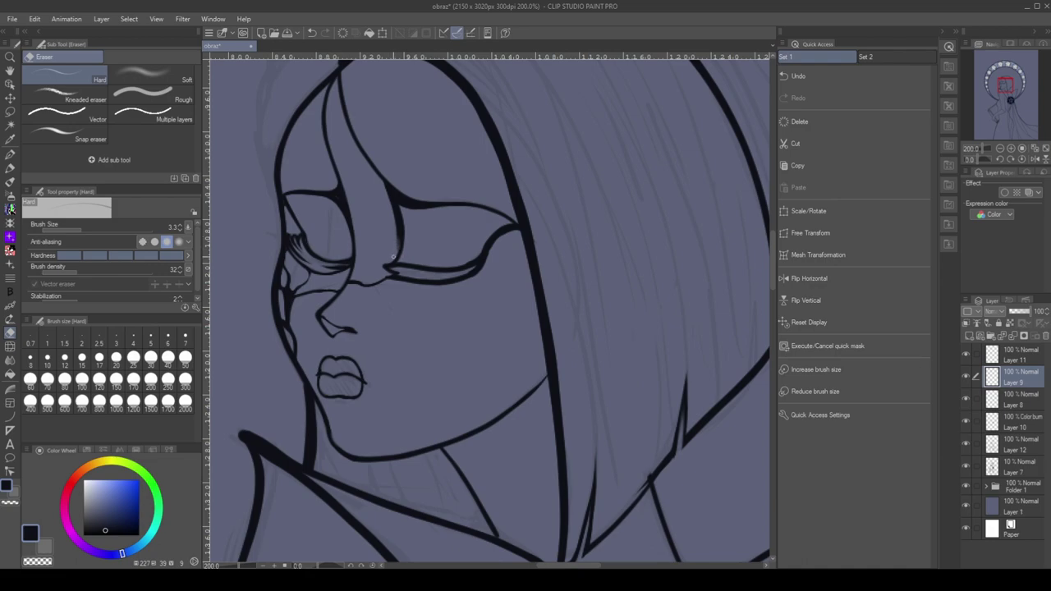
key(])
drag(392, 257, 393, 208)
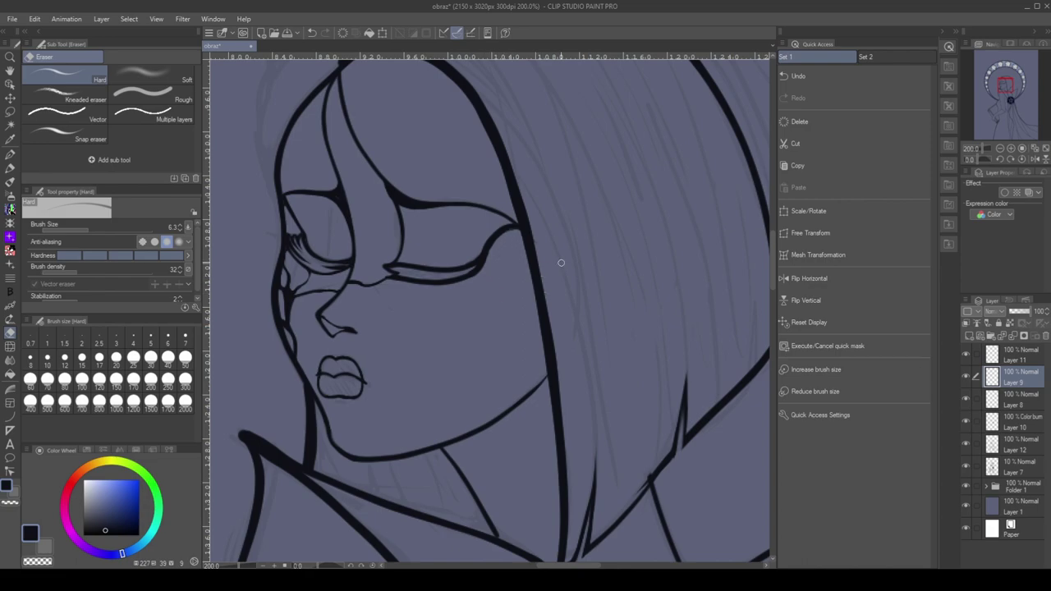
Refine the near eye's inner corner and lash line with the Turnip pen at size 4.7 and the Hard eraser
key(p)
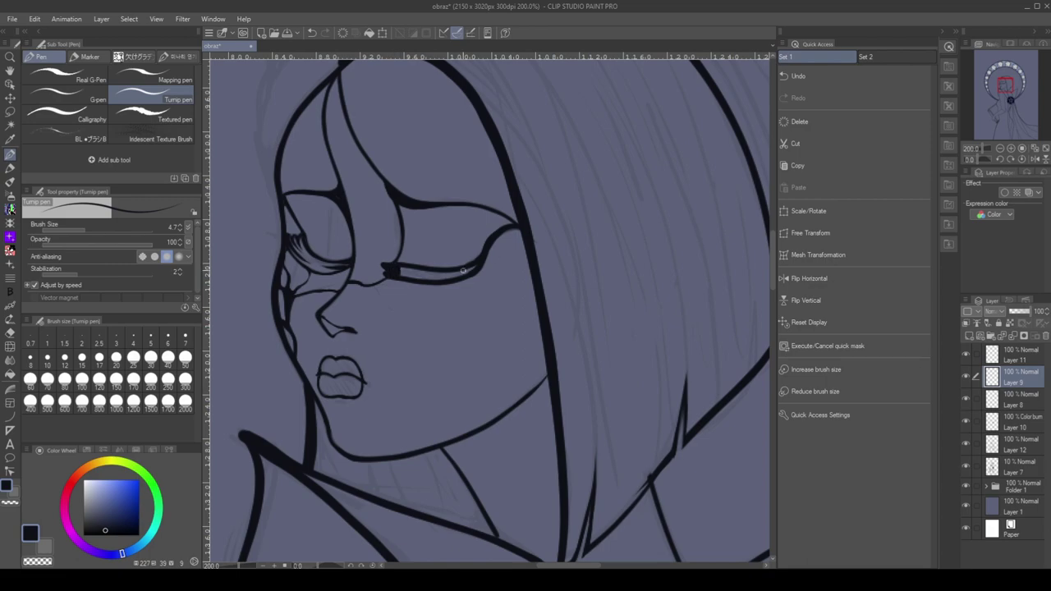
key(e)
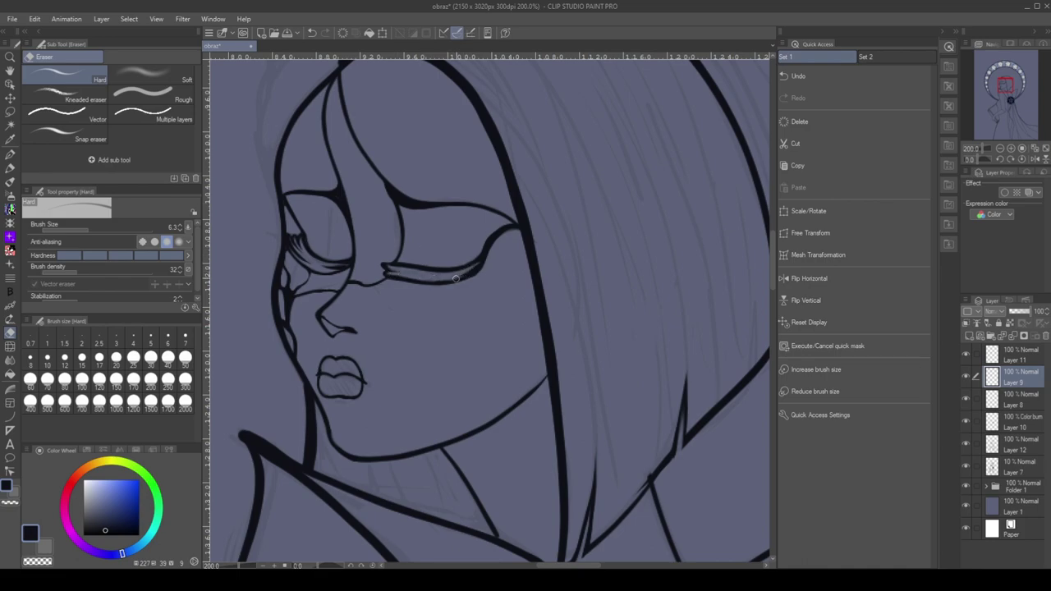
key(p)
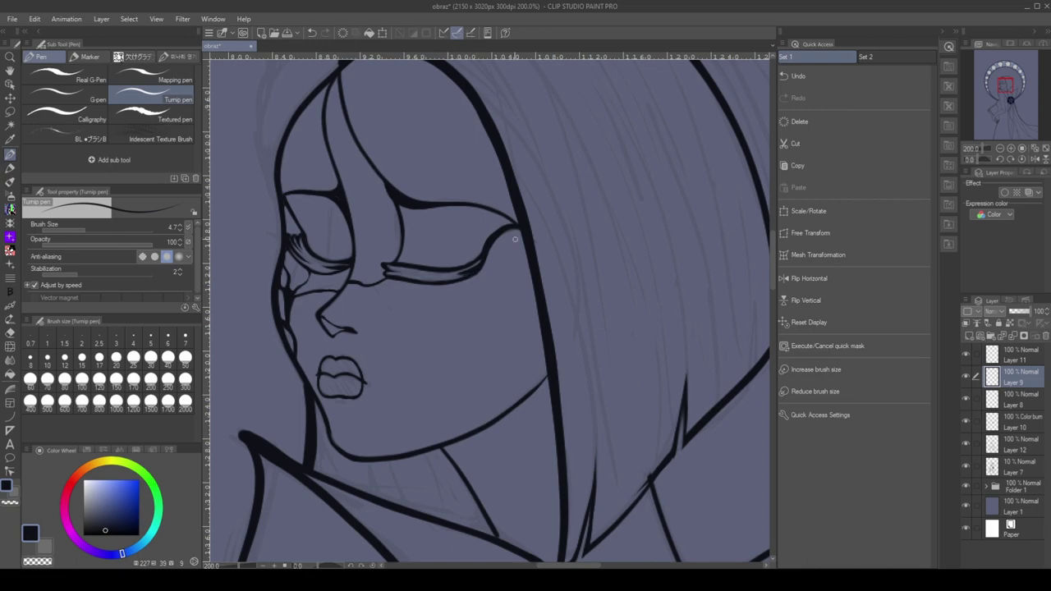
key(e)
Check the face linework by toggling Layer 9's visibility, and hide the Layer 7 sketch
scroll(479, 257, down, 5)
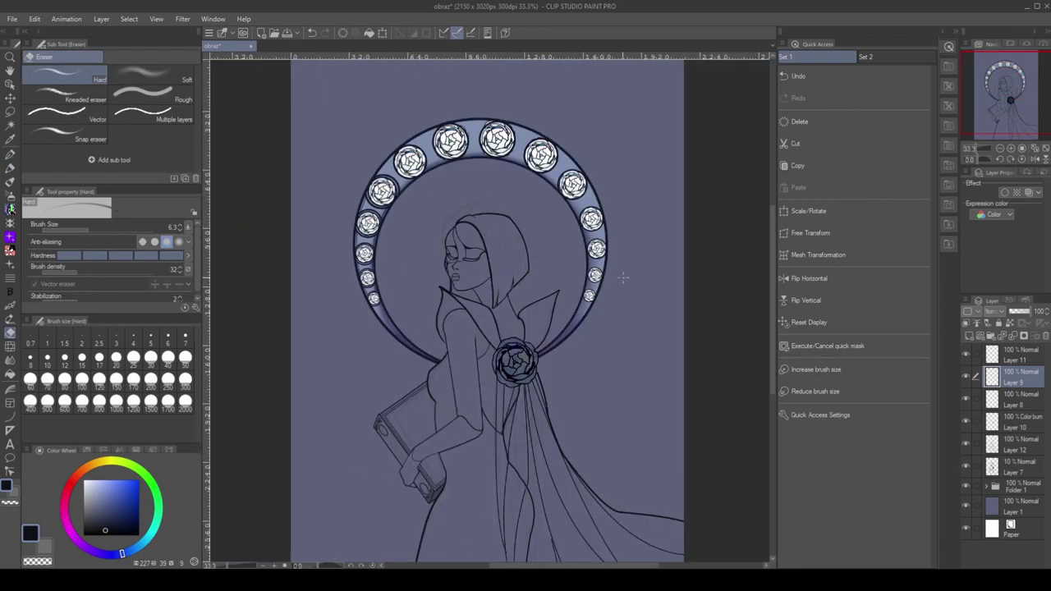
scroll(591, 279, up, 2)
scroll(588, 271, down, 1)
scroll(581, 257, up, 3)
scroll(580, 257, up, 2)
click(966, 376)
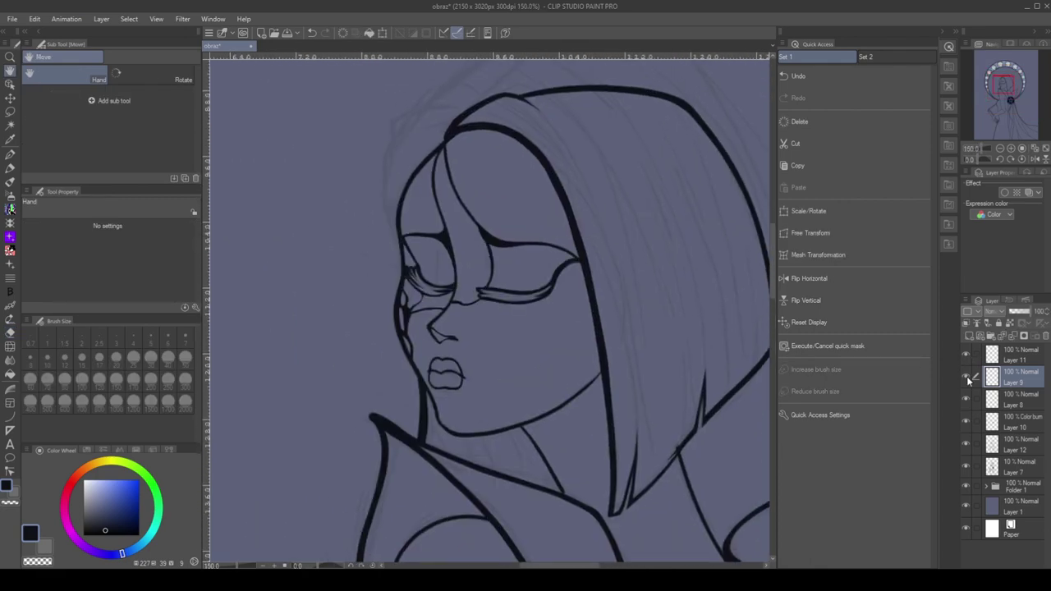
click(1018, 355)
click(966, 376)
key(ctrl+minus)
key(ctrl+minus)
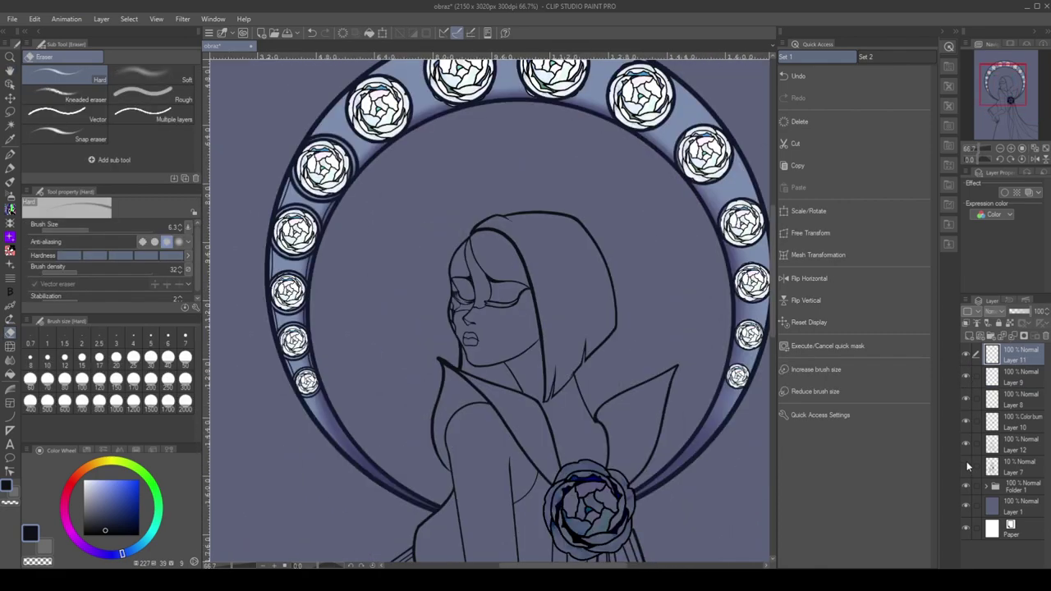
click(966, 422)
click(966, 423)
Add a new layer above Layer 10 and draw a thin neck line below the jaw with the Curve tool at size 3.5
click(1019, 422)
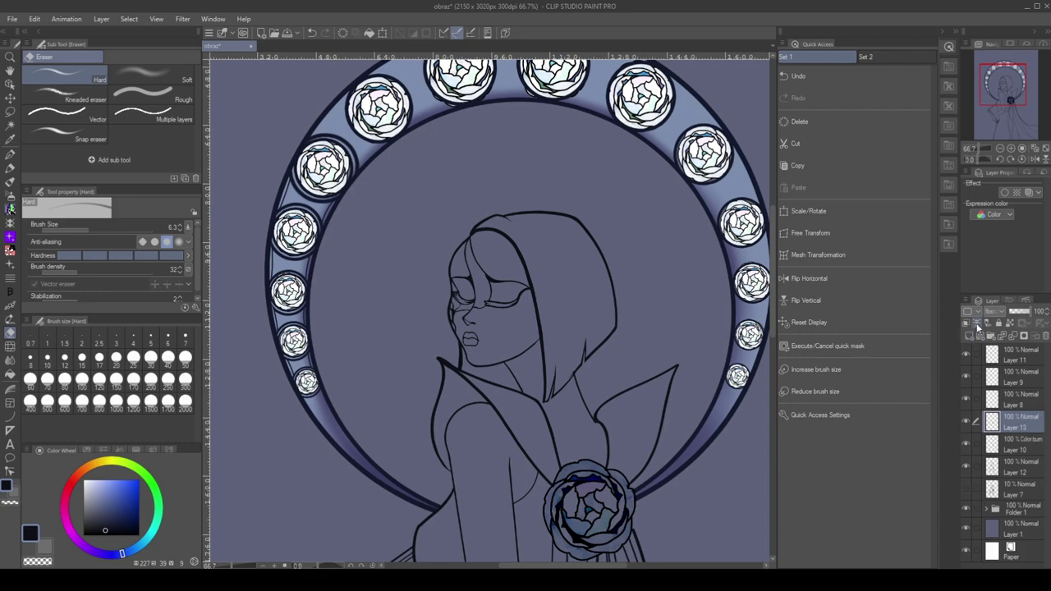
click(977, 323)
key(u)
click(516, 376)
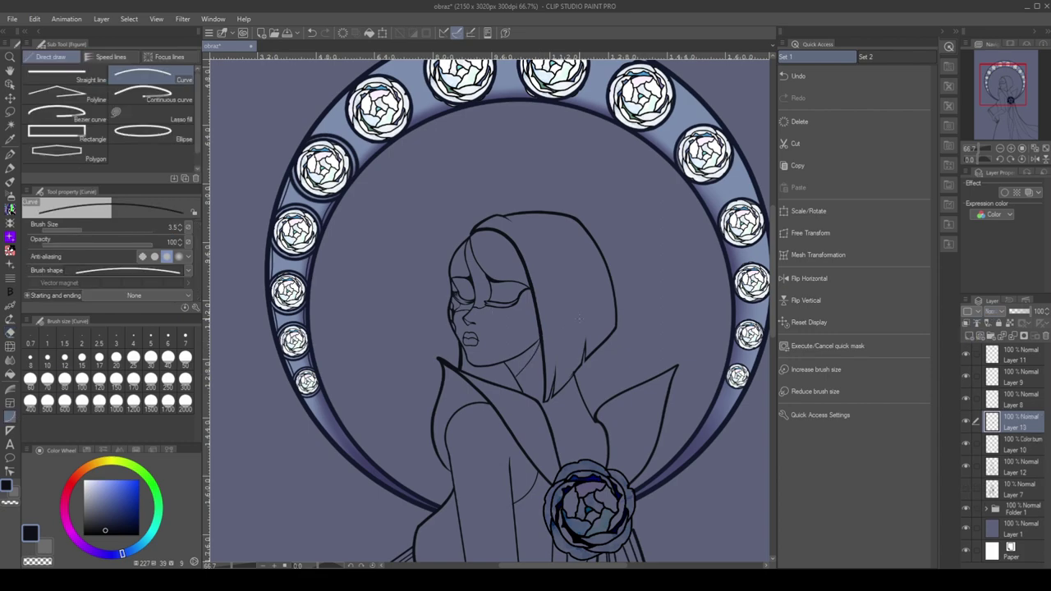
drag(597, 422, 598, 465)
key(ctrl+z)
drag(597, 421, 598, 463)
key(ctrl+z)
key(ctrl+z)
key(ctrl+z)
drag(494, 408, 511, 472)
key(ctrl+z)
Draw thin vein lines inside the leaf-shaped collar pieces with the Curve tool at size 3.5
scroll(540, 379, down, 3)
scroll(536, 374, up, 3)
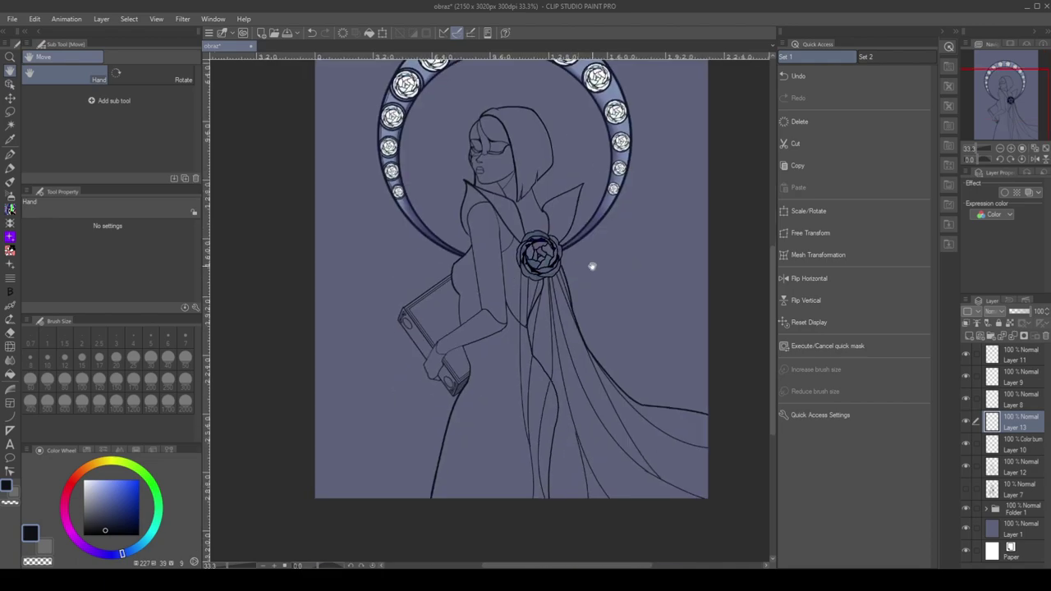
click(11, 400)
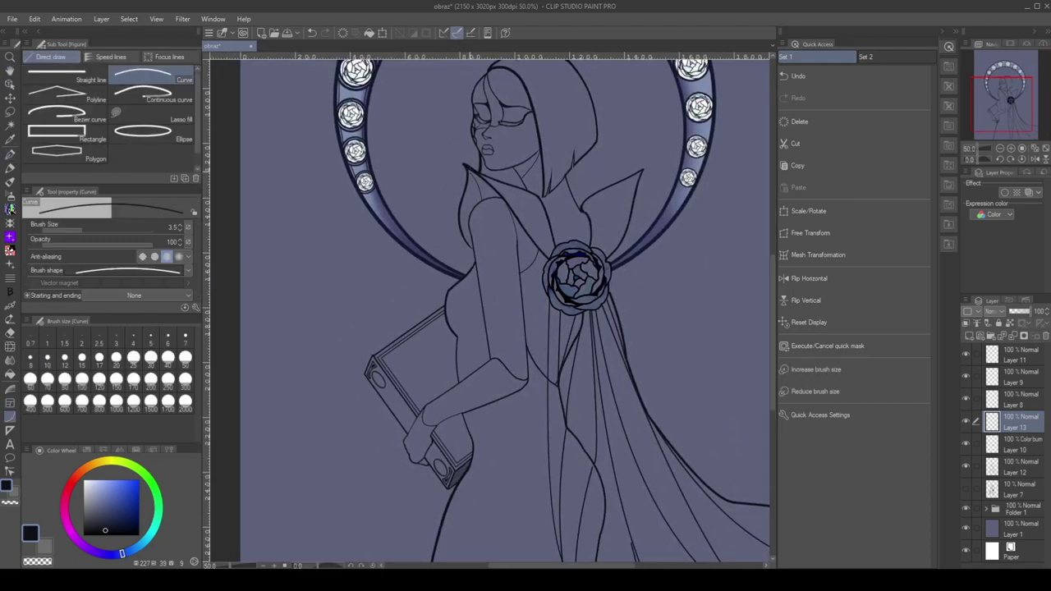
key(ctrl+plus)
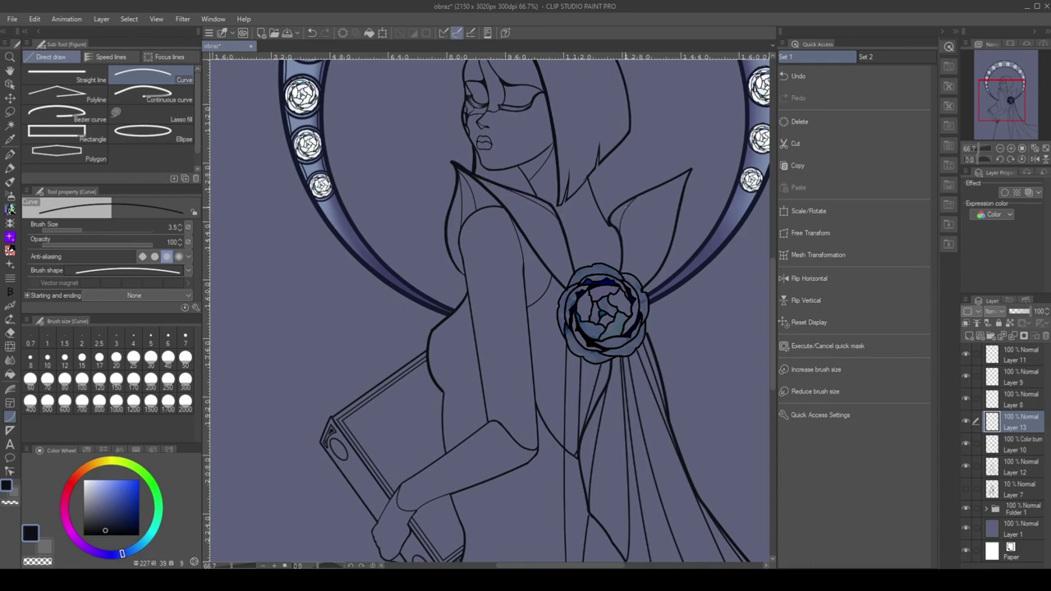
click(623, 270)
key(ctrl+z)
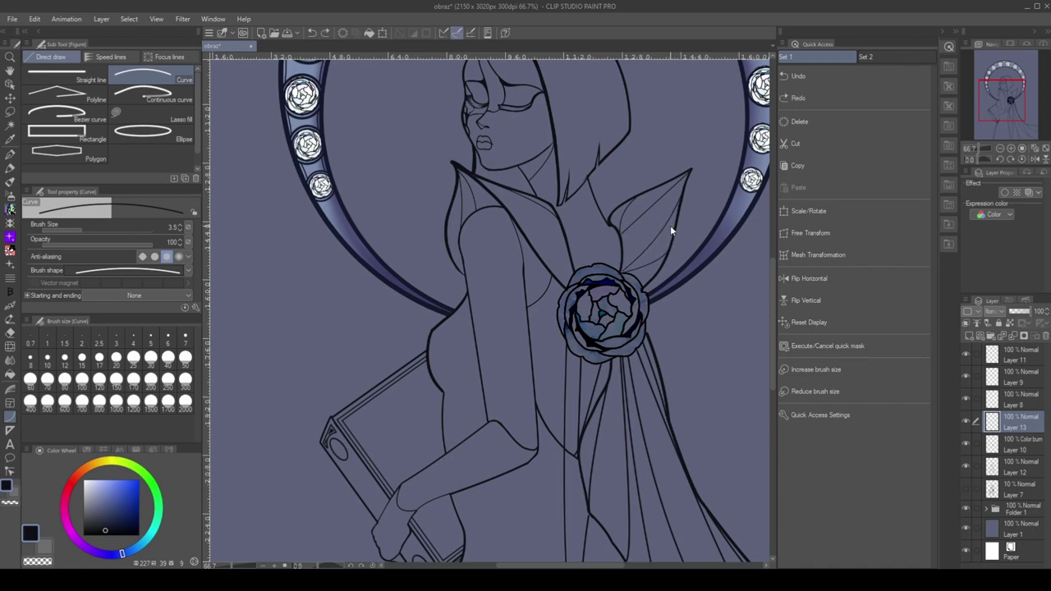
click(623, 270)
Draw long curved fold lines from the hip down the front of the skirt with the Curve tool
scroll(535, 193, down, 2)
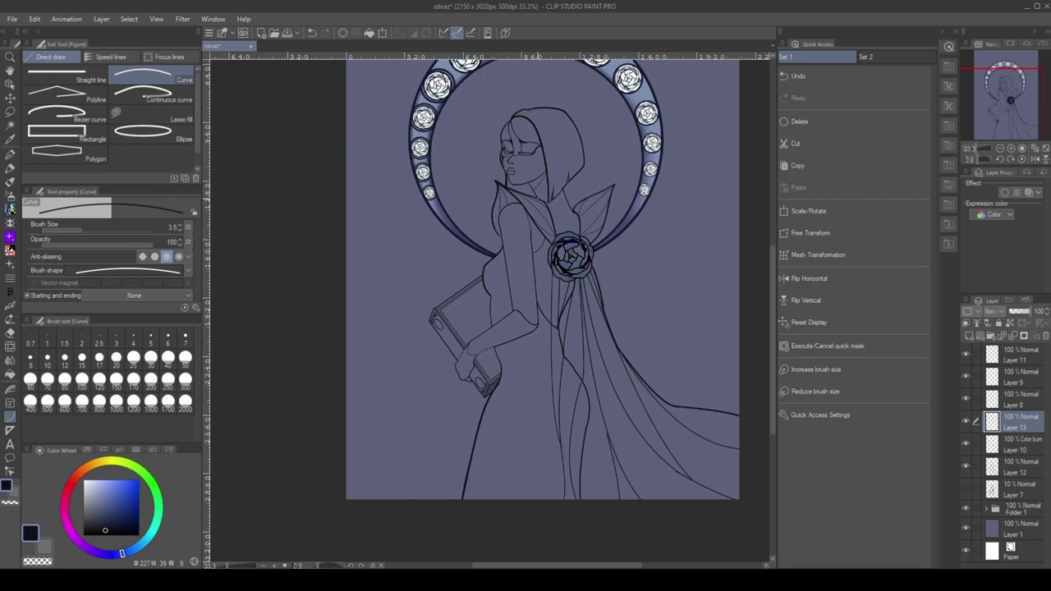
double_click(502, 364)
drag(490, 418, 491, 505)
mouse_move(485, 406)
mouse_down()
mouse_move(530, 367)
mouse_move(518, 494)
mouse_up()
click(506, 390)
drag(538, 361, 513, 403)
scroll(545, 351, up, 3)
scroll(533, 319, down, 3)
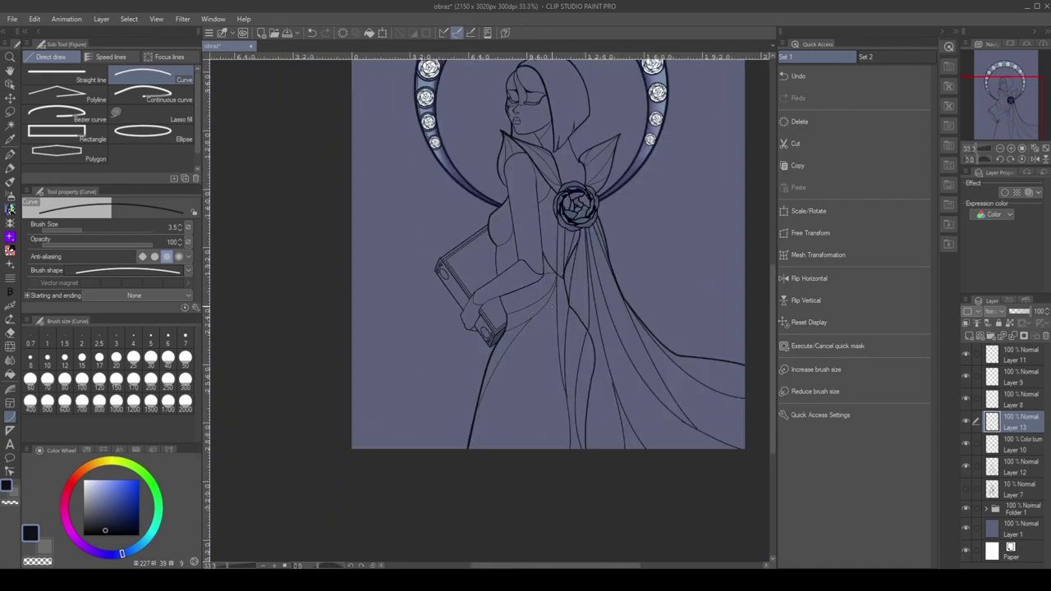
drag(523, 368, 560, 453)
scroll(624, 358, down, 1)
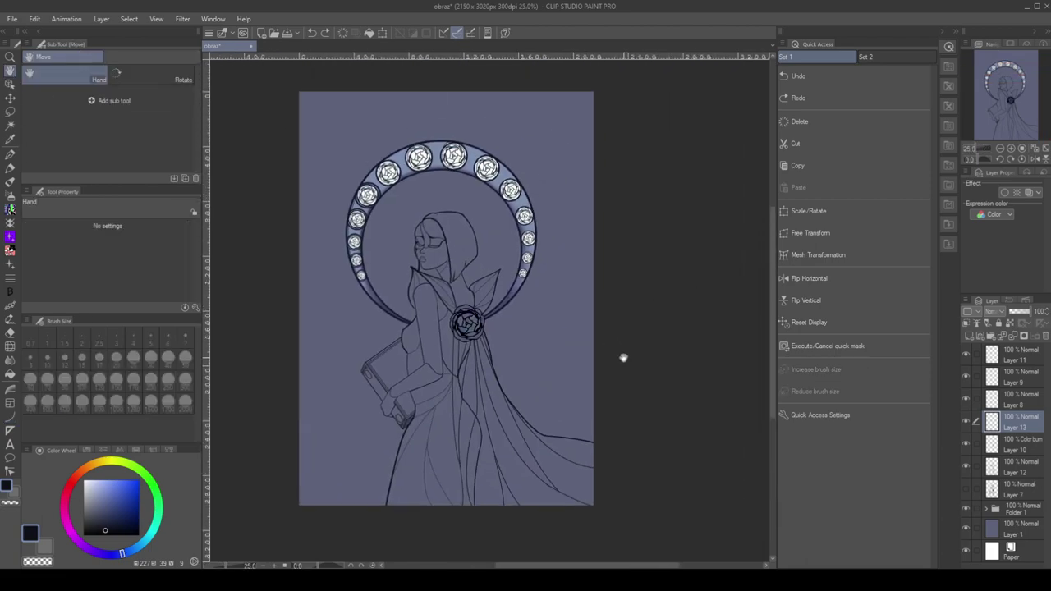
Draw a rounded bust contour and a curved sleeve line across the top of the near arm
click(11, 419)
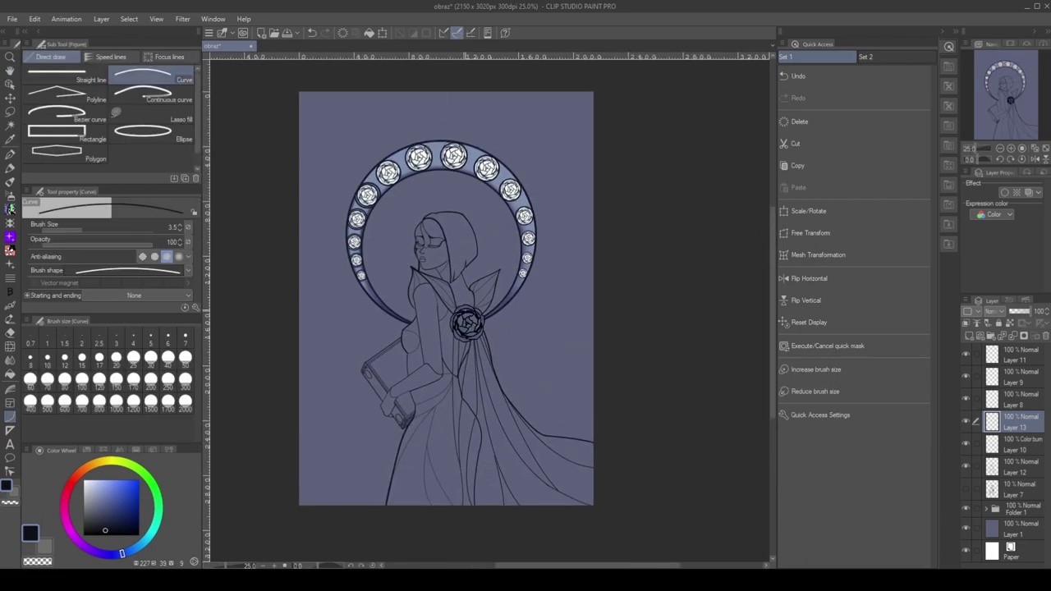
key(ctrl+plus)
key(ctrl+plus)
key(ctrl+plus)
key(ctrl+plus)
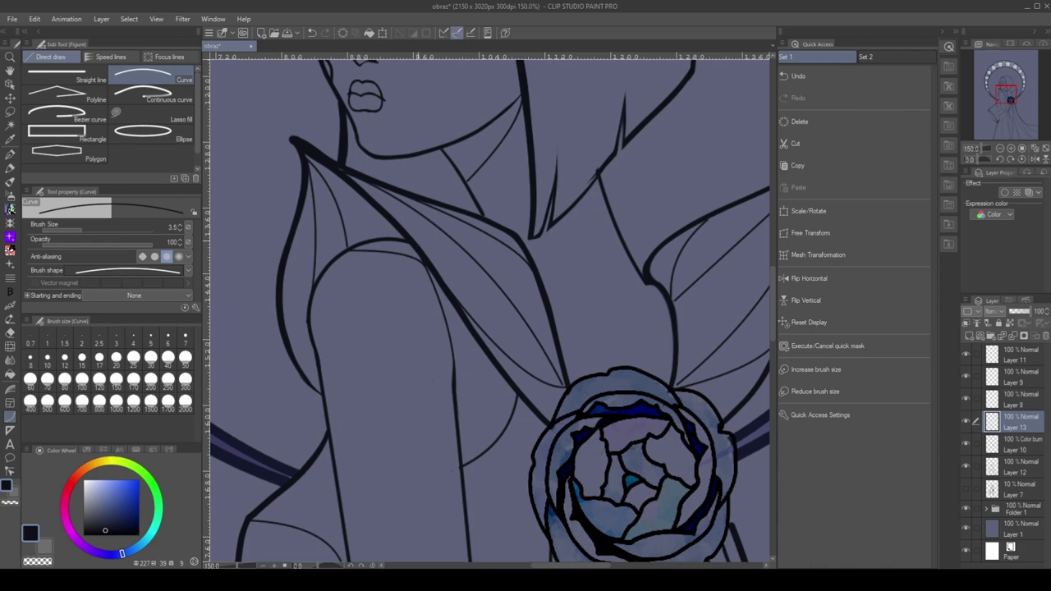
key(ctrl+minus)
key(ctrl+minus)
key(ctrl+minus)
key(ctrl+plus)
key(ctrl+plus)
drag(353, 286, 433, 263)
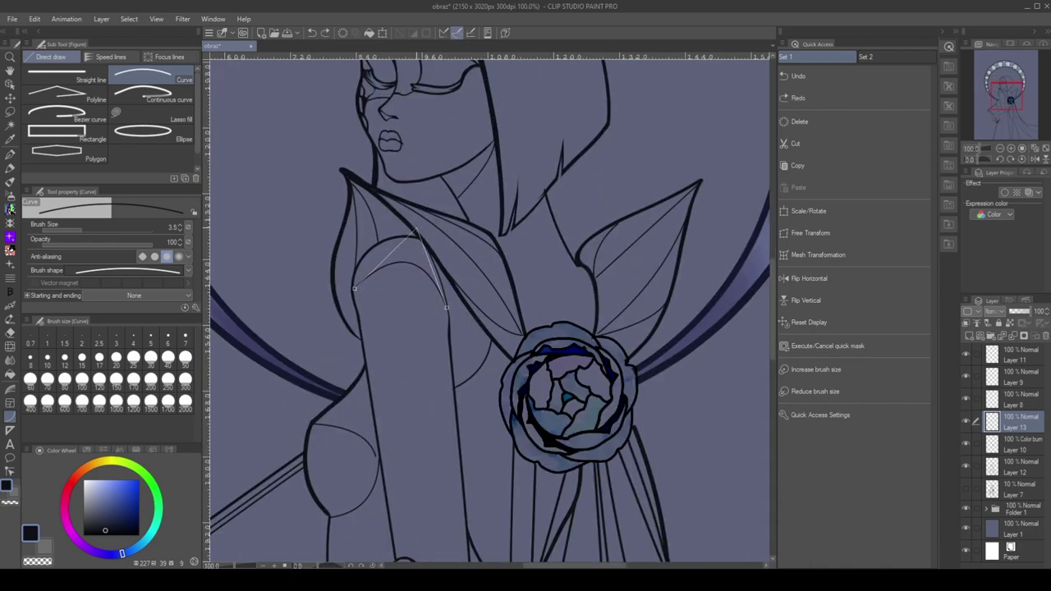
click(398, 234)
key(ctrl+z)
drag(355, 278, 433, 269)
click(386, 232)
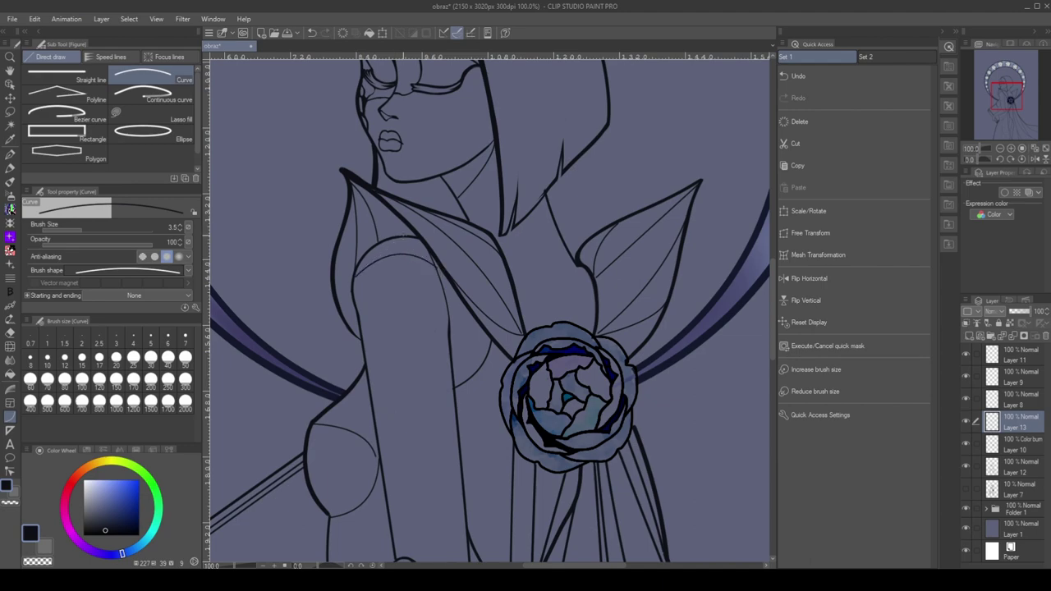
Draw a thin curve along the back of the neck, beside the rear collar leaf above the rose
key(ctrl+z)
click(595, 301)
scroll(369, 366, down, 5)
scroll(369, 365, up, 3)
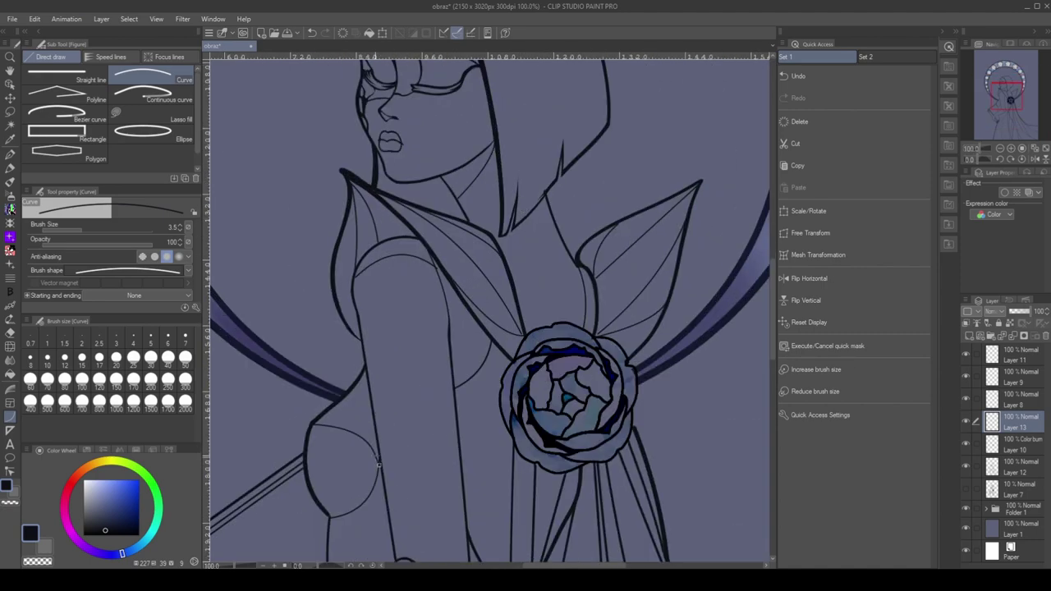
scroll(370, 366, down, 2)
key(space)
scroll(357, 282, down, 2)
scroll(506, 224, up, 1)
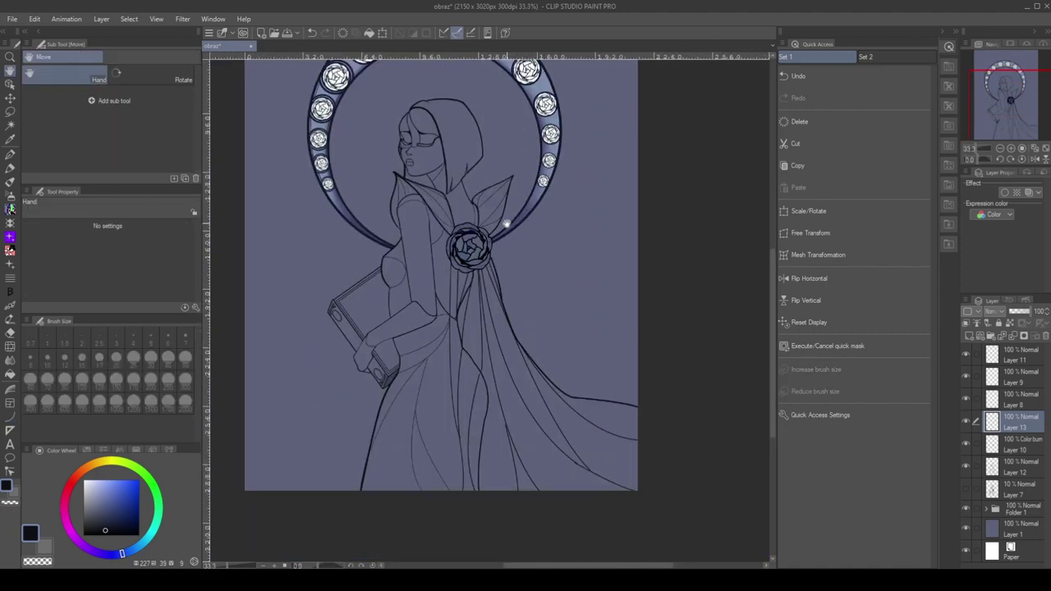
Expand Folder 1 and select Layer 6 for drawing shapes on the rose-decorated ring
scroll(506, 224, up, 1)
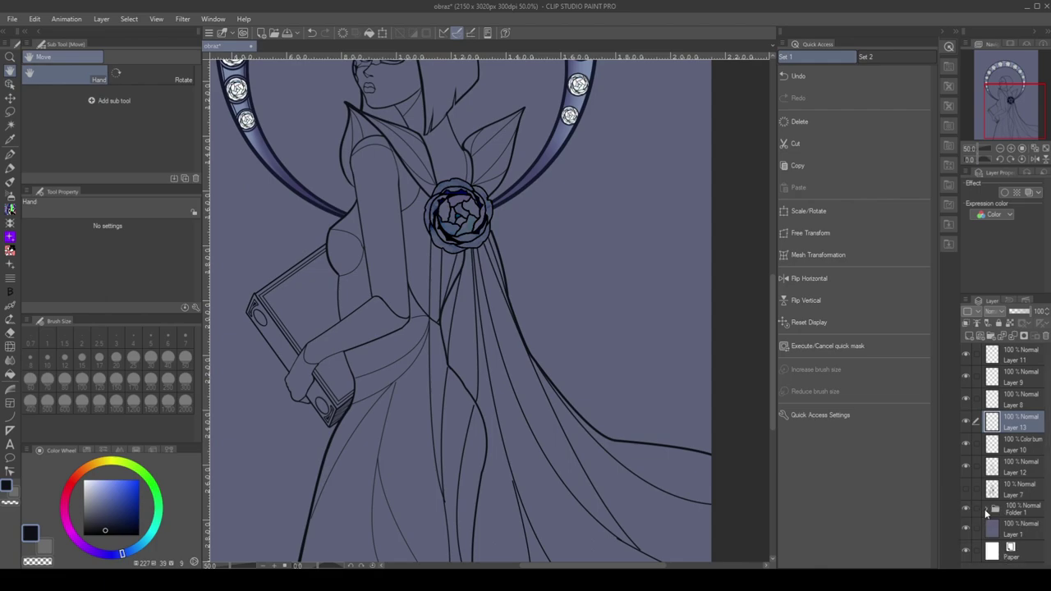
click(987, 510)
scroll(601, 277, up, 3)
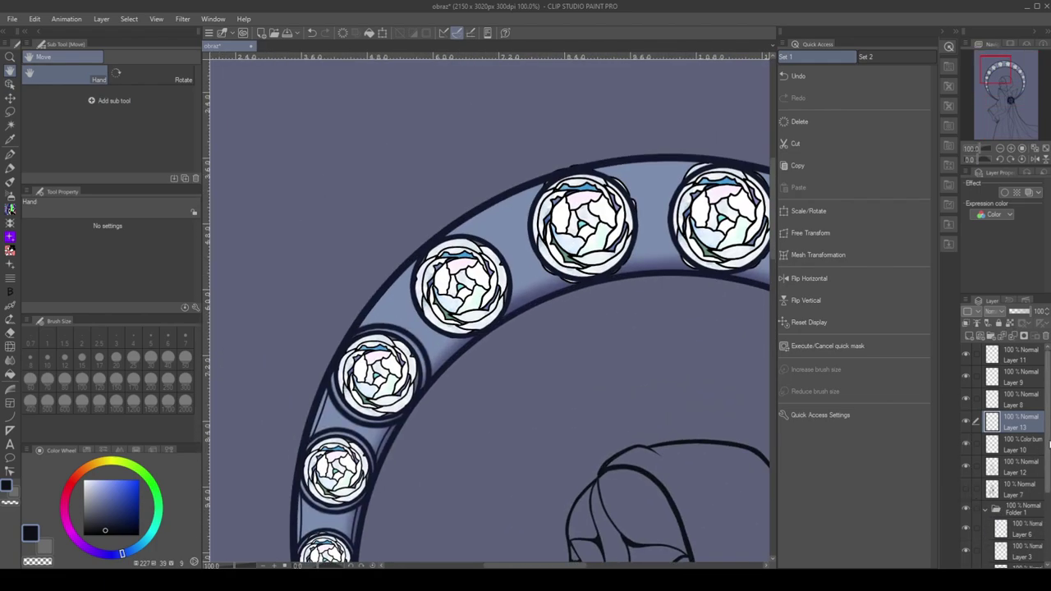
scroll(1018, 444, down, 3)
click(1019, 425)
click(10, 417)
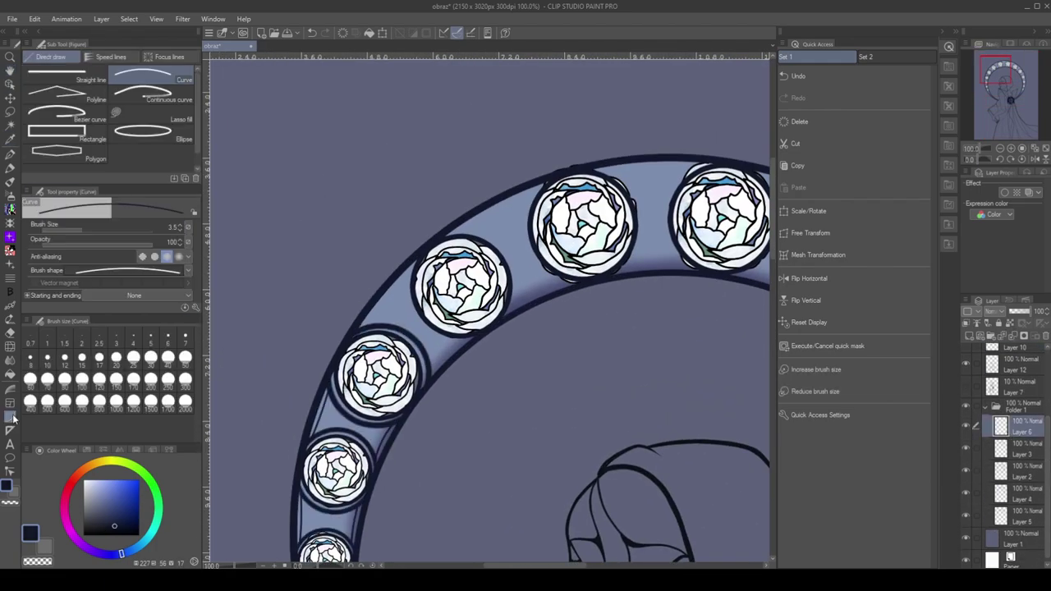
Draw a circle outline at brush size 6 in the empty area outside the ring, undoing the previous circle attempts
click(143, 131)
drag(511, 231, 407, 345)
key(ctrl+z)
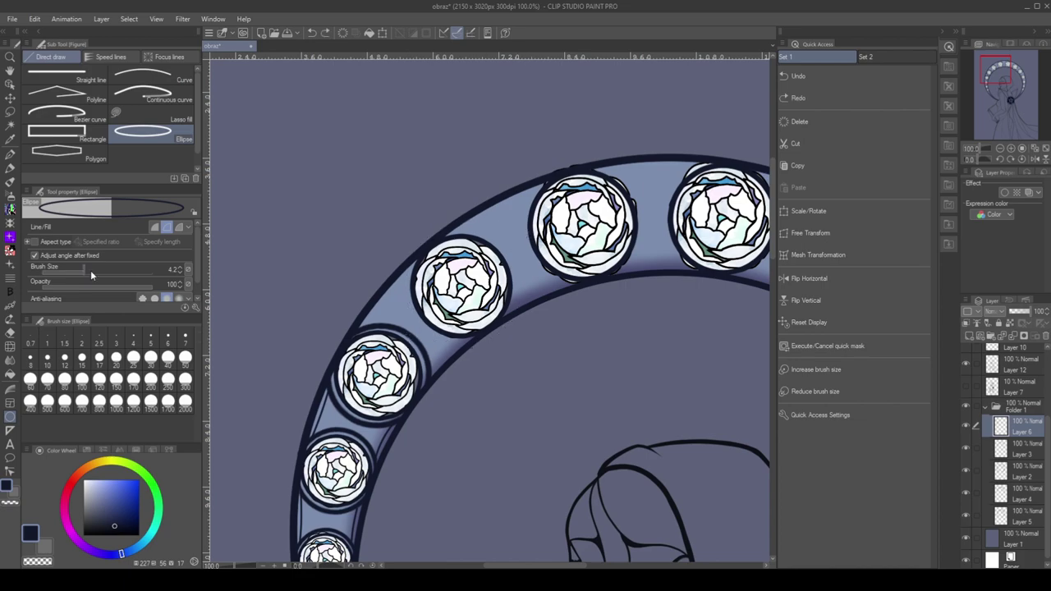
click(167, 337)
drag(511, 232, 406, 328)
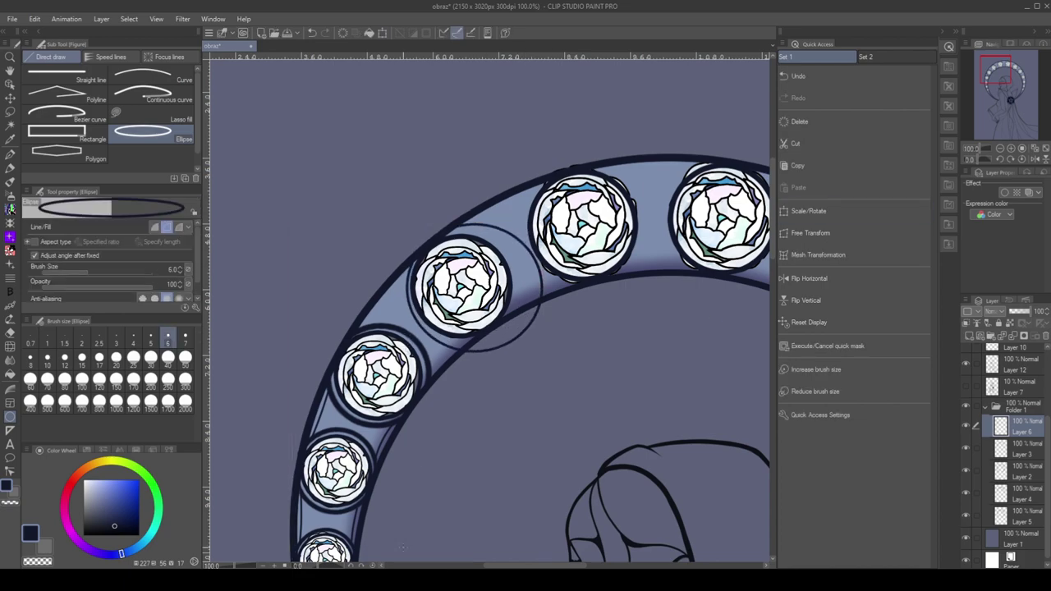
drag(375, 120, 273, 218)
key(ctrl+z)
drag(330, 125, 245, 205)
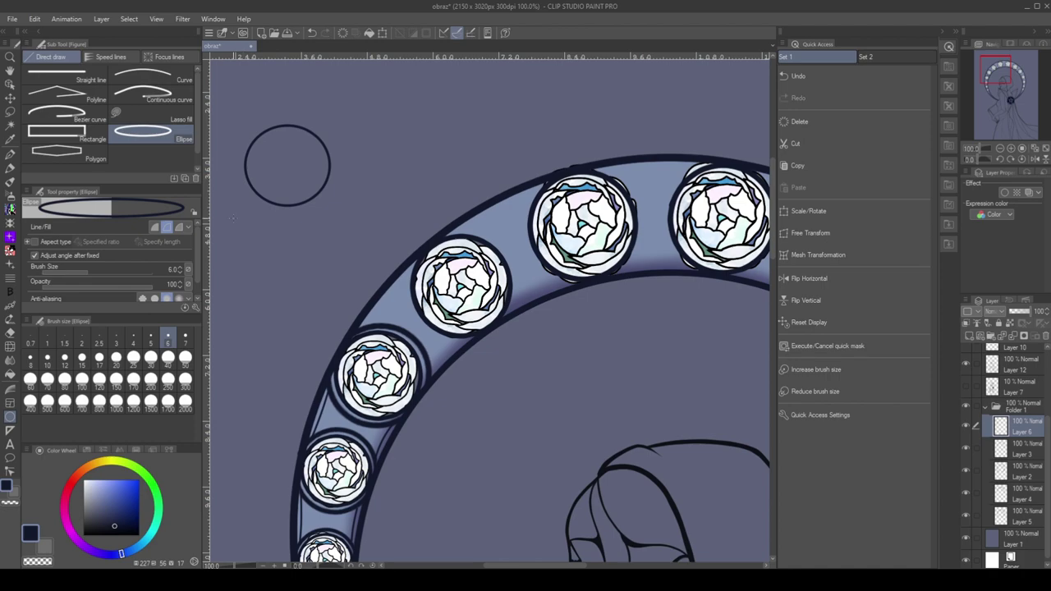
Lasso the loose circle outline, enlarge it to about 142% and fit it around the third rose from the top along the ring's near side
key(m)
drag(293, 97, 291, 101)
key(ctrl+t)
mouse_move(326, 178)
mouse_down()
mouse_move(458, 252)
mouse_move(515, 335)
mouse_move(599, 357)
mouse_move(556, 347)
mouse_move(512, 376)
mouse_up()
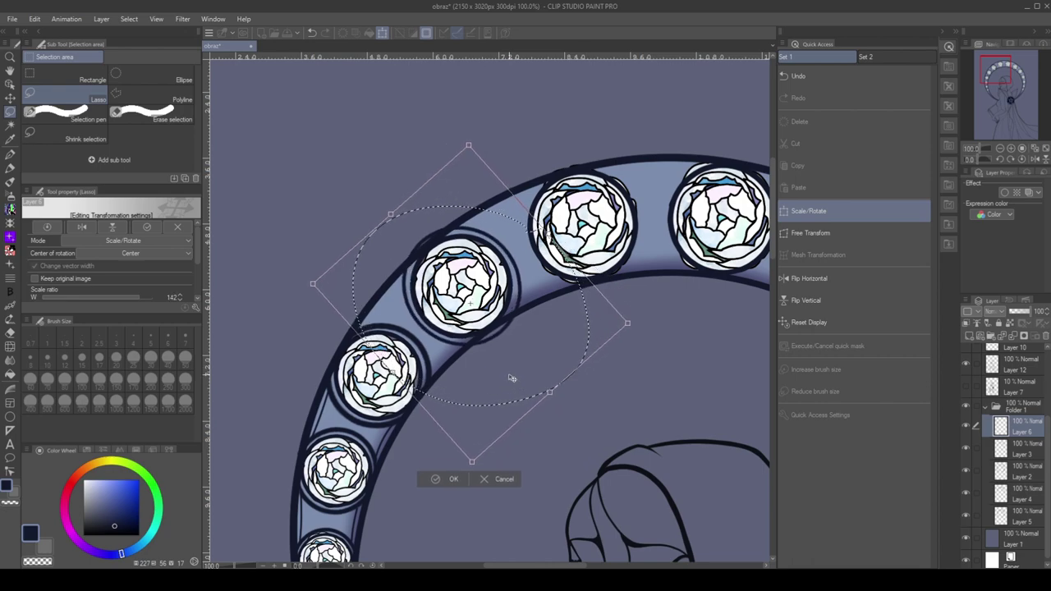
click(450, 475)
key(ctrl+d)
Erase the circle outline where it overhangs the ring and draw a short curve between that rose and the one below at brush size 4.2
key(e)
drag(408, 248, 437, 228)
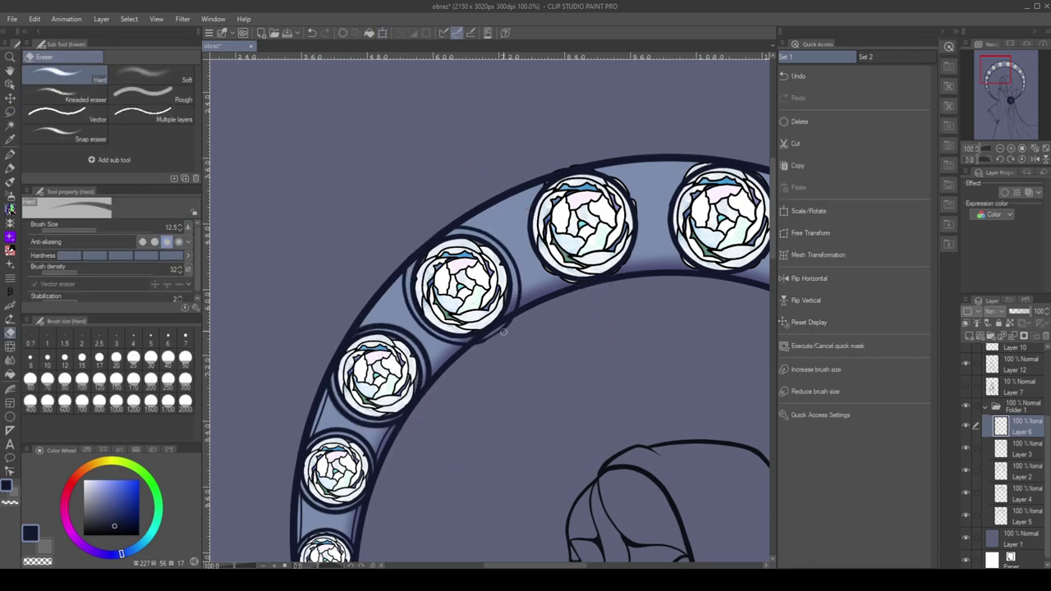
click(10, 404)
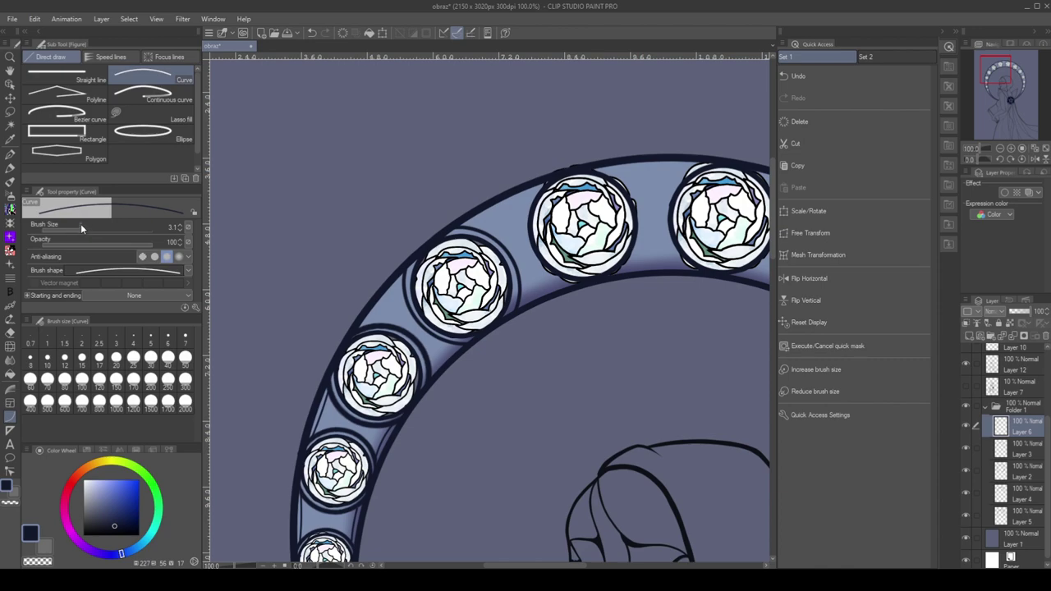
drag(382, 304, 385, 303)
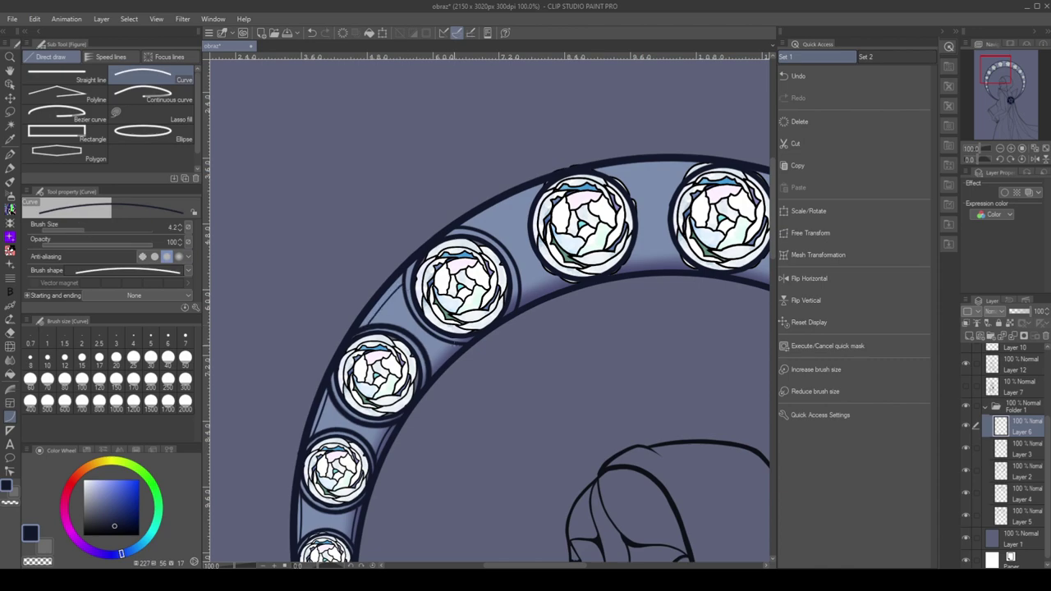
Collapse Folder 1 and create a new empty layer directly above Layer 1
scroll(528, 305, down, 5)
scroll(408, 298, up, 4)
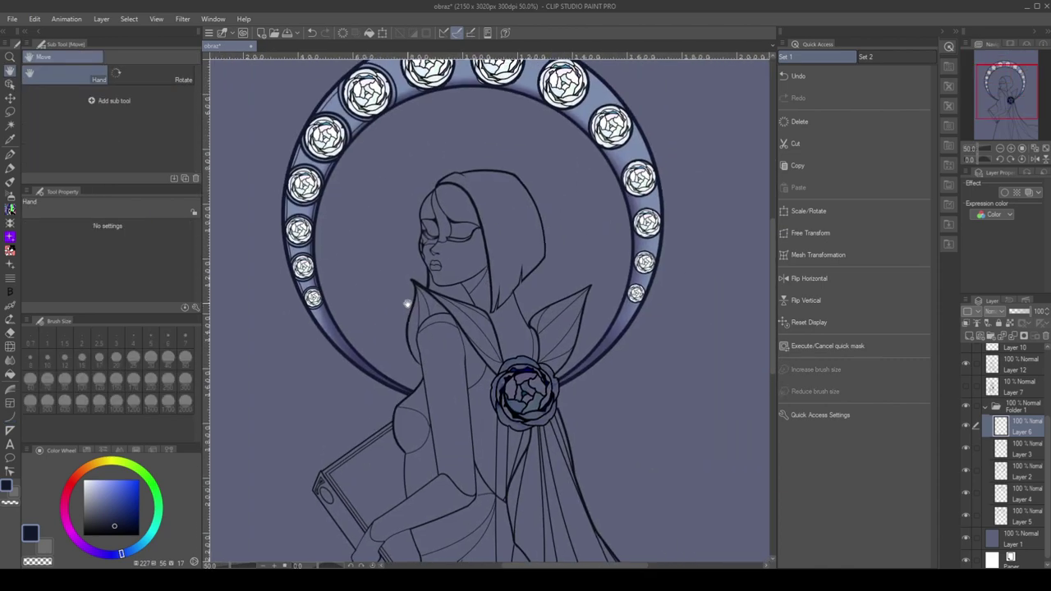
scroll(681, 317, down, 2)
scroll(575, 291, up, 2)
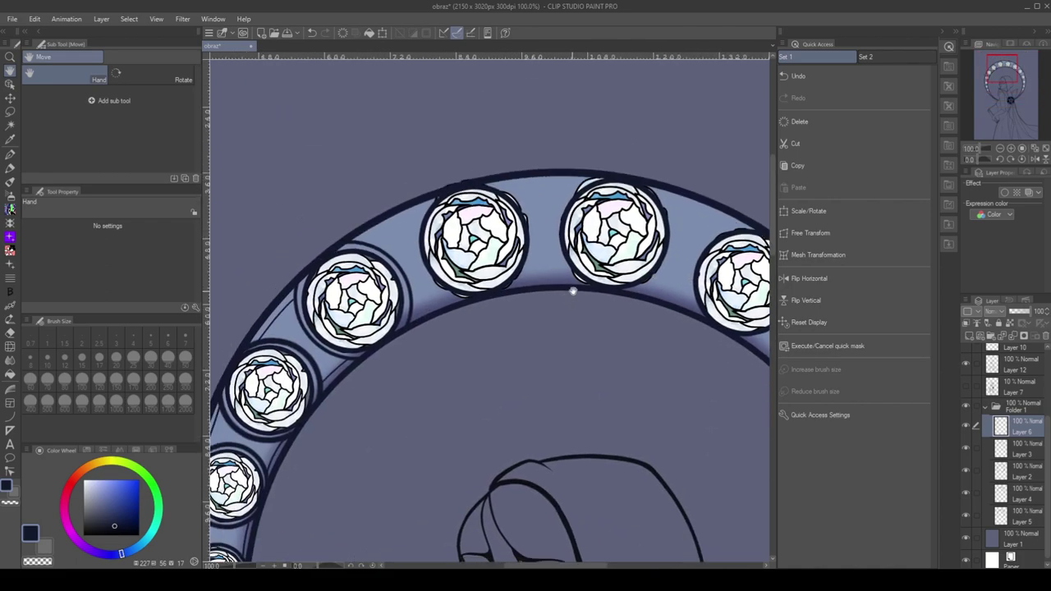
drag(592, 290, 636, 176)
scroll(637, 176, down, 4)
click(969, 324)
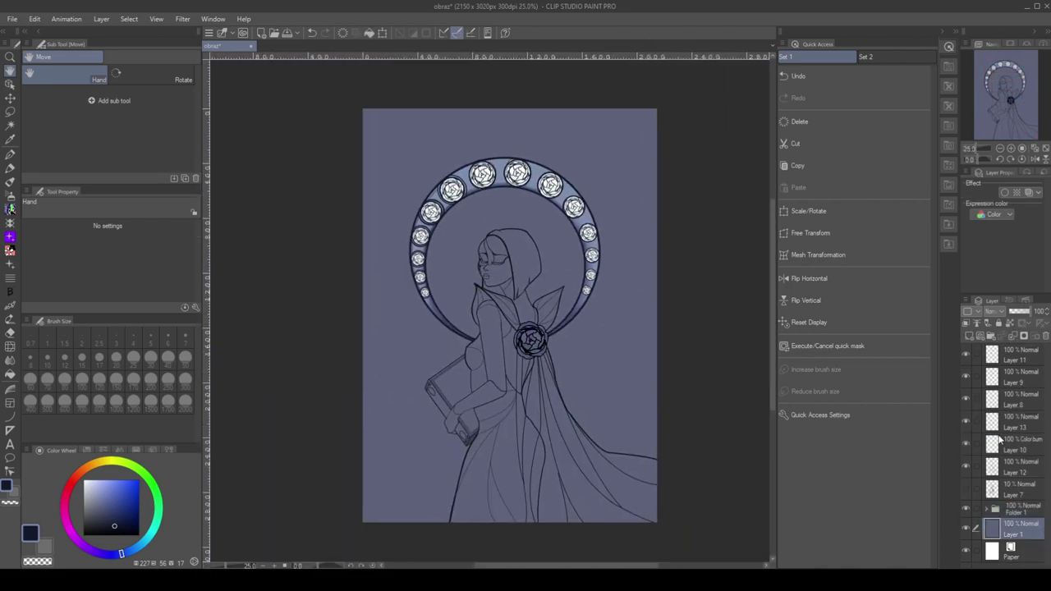
key(ctrl+plus)
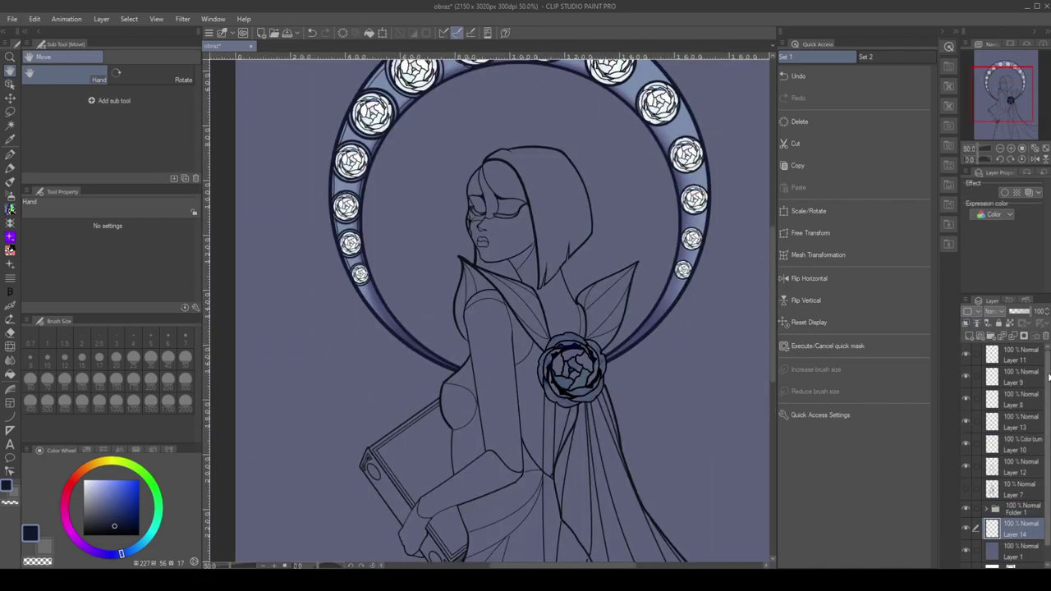
Merge Layers 11, 9 and 8 into one, move it below Layer 10 and merge it into Layer 12
click(1010, 355)
key(ctrl+e)
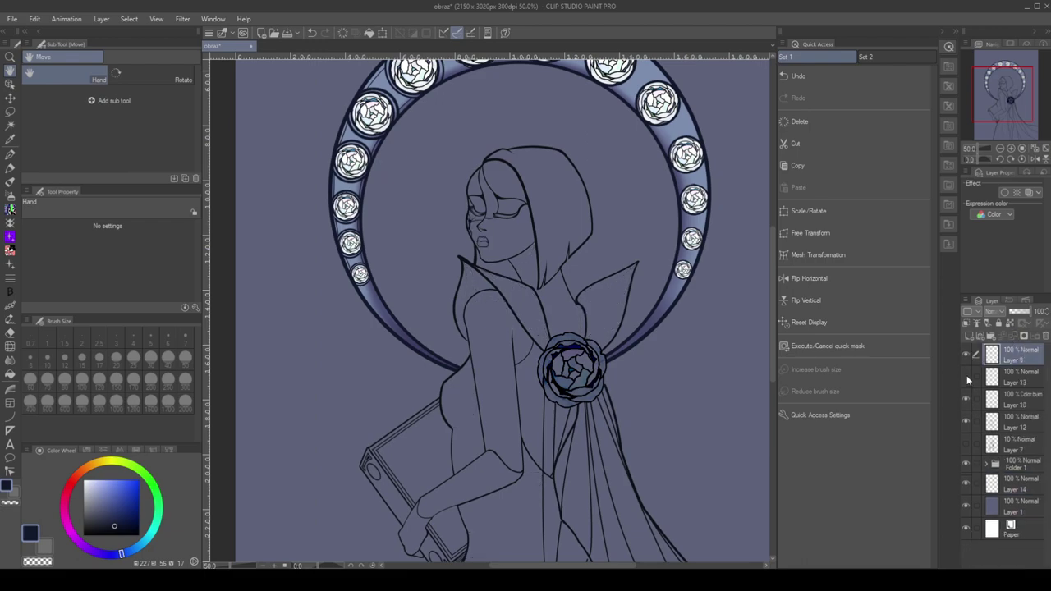
key(ctrl+minus)
click(968, 356)
click(968, 356)
click(966, 420)
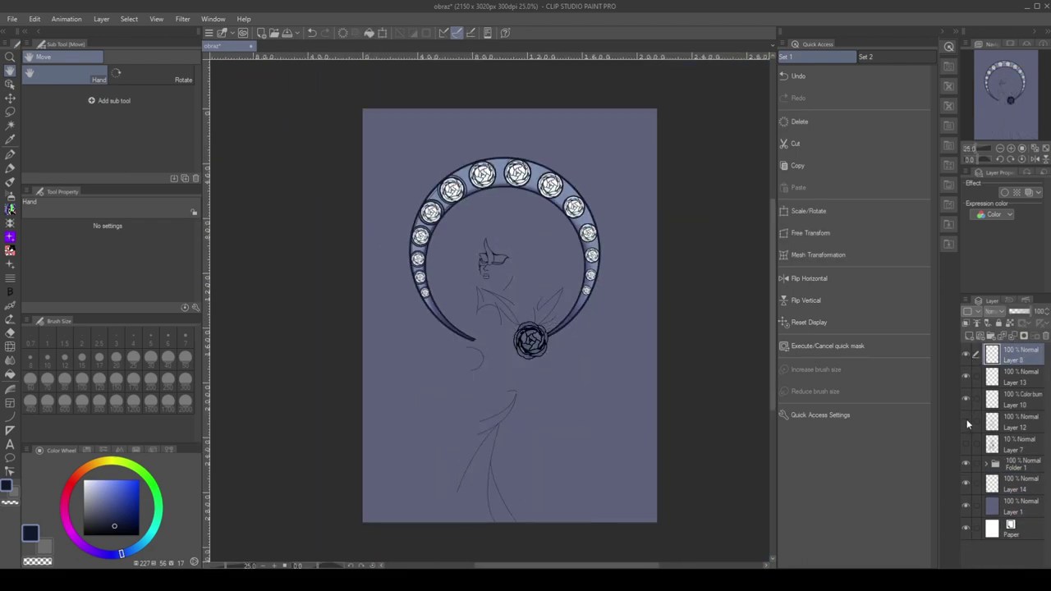
click(966, 421)
drag(977, 356, 976, 411)
key(ctrl+e)
Toggle Layer 12's visibility to check the merged line art, and make Layer 14 the active layer
scroll(594, 204, up, 2)
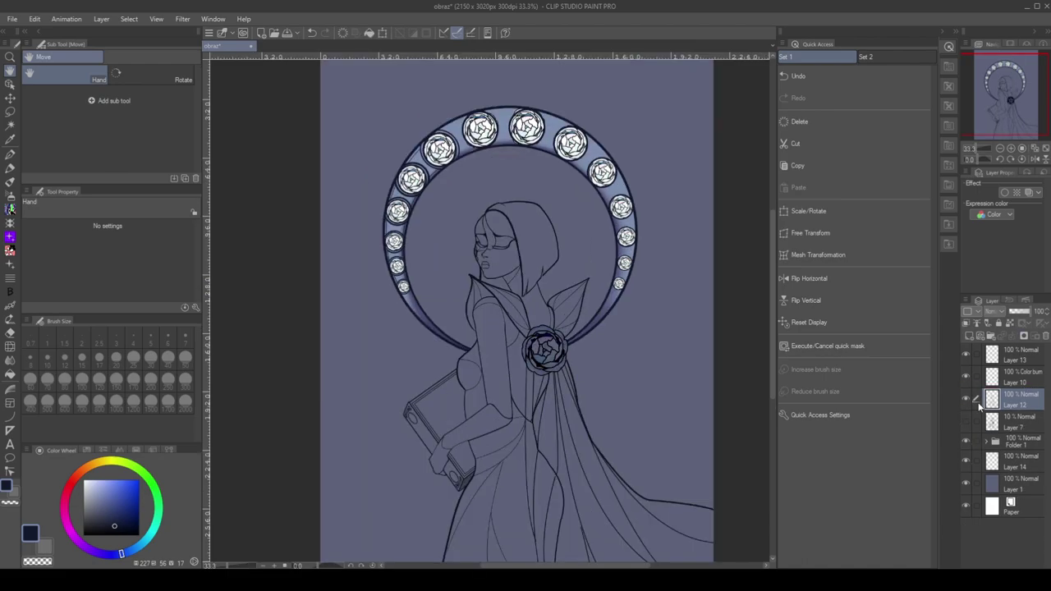
scroll(612, 286, down, 1)
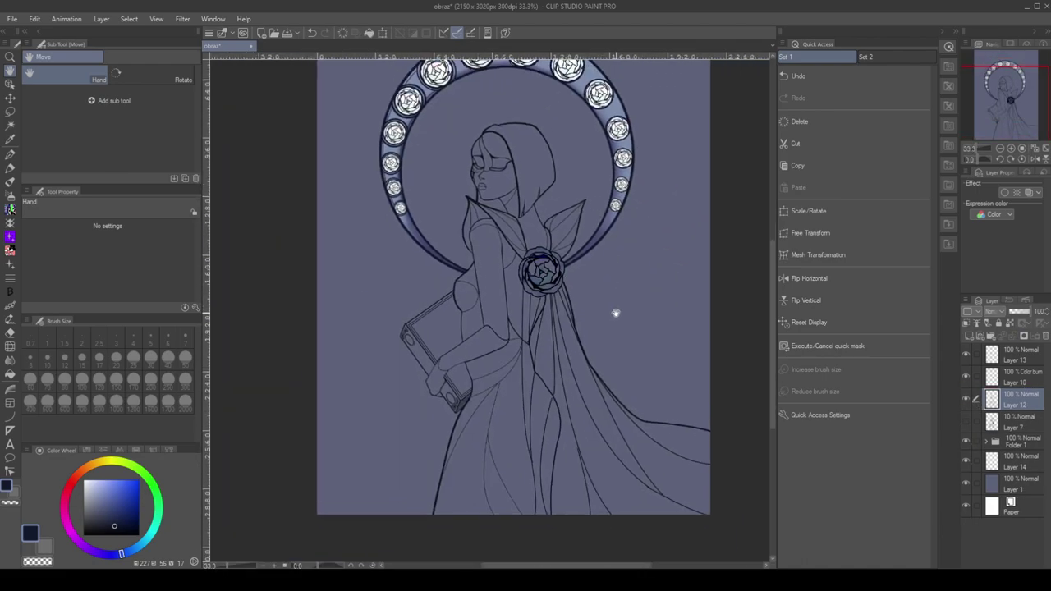
scroll(613, 314, up, 2)
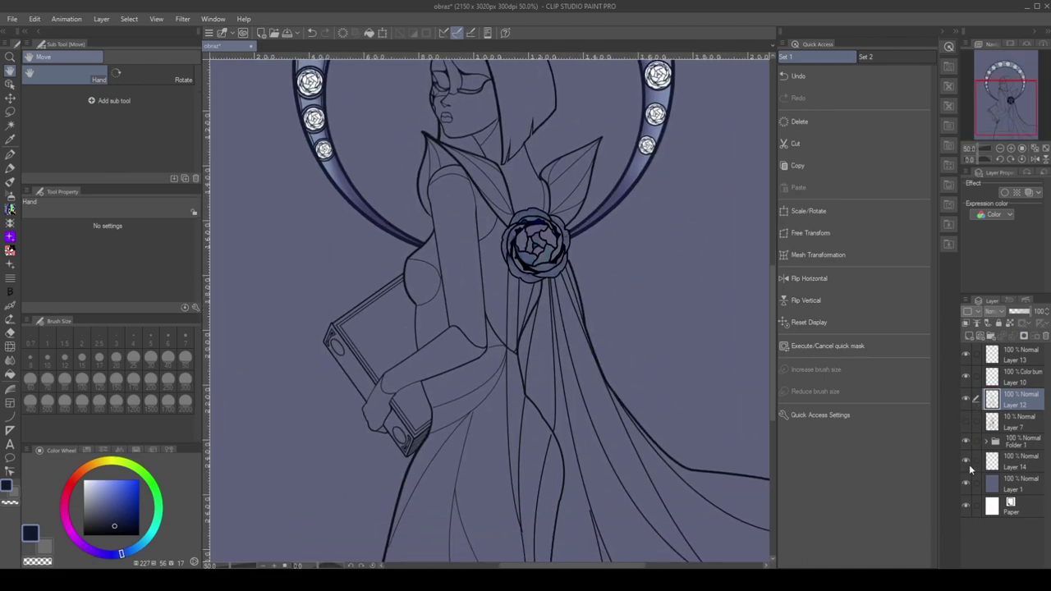
click(966, 398)
key(ctrl+minus)
click(966, 398)
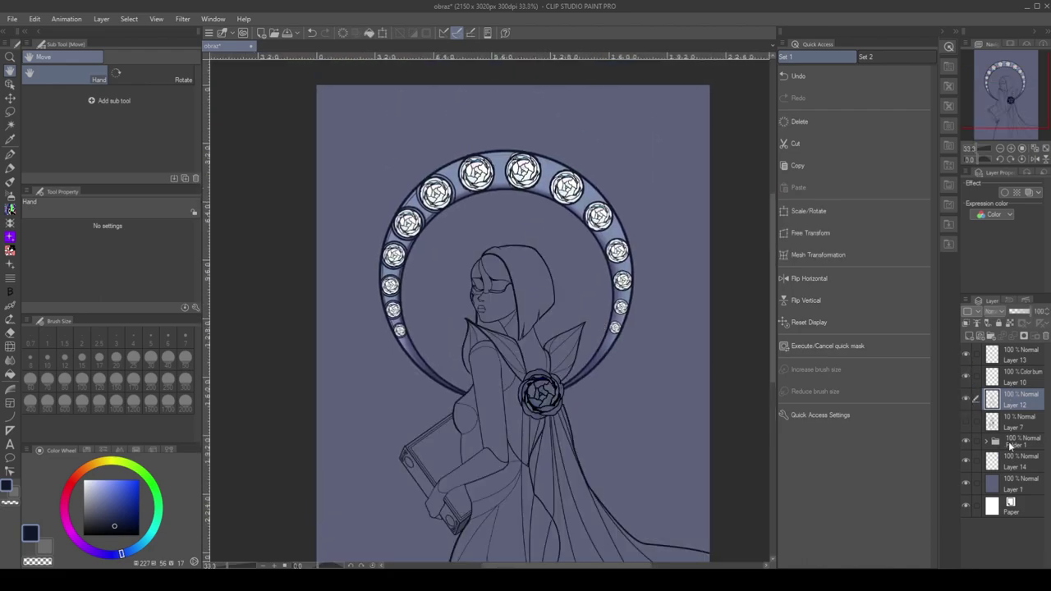
click(1019, 462)
Try drawing a fan of curved lines from the ring's inner edge to the woman's face and collar at brush size 5.2
click(11, 417)
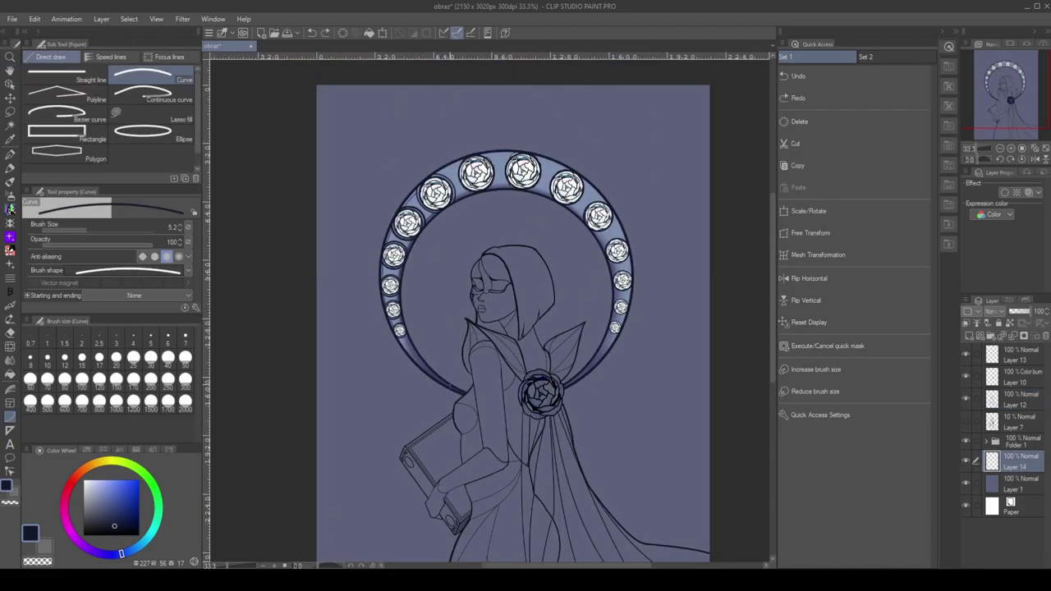
drag(413, 258, 450, 318)
click(456, 308)
key(ctrl+z)
drag(436, 373, 464, 365)
click(465, 345)
mouse_move(403, 322)
mouse_down()
mouse_move(468, 333)
mouse_move(471, 322)
mouse_up()
drag(404, 302, 477, 310)
drag(409, 279, 476, 300)
click(443, 283)
key(ctrl+z)
drag(406, 287, 477, 306)
click(443, 292)
drag(412, 254, 470, 283)
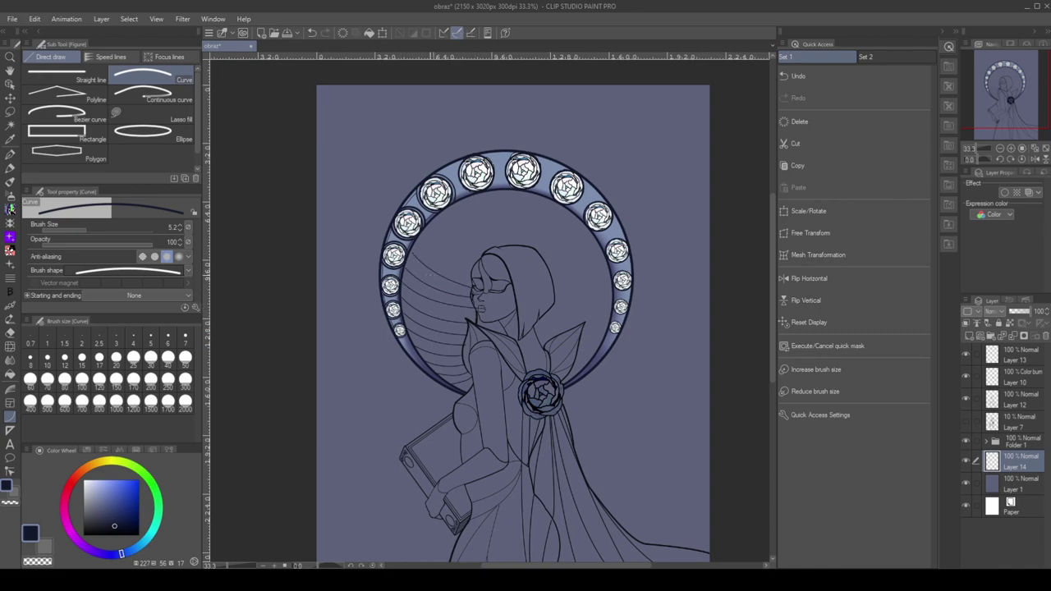
key(ctrl+z)
drag(411, 253, 477, 285)
click(428, 239)
key(e)
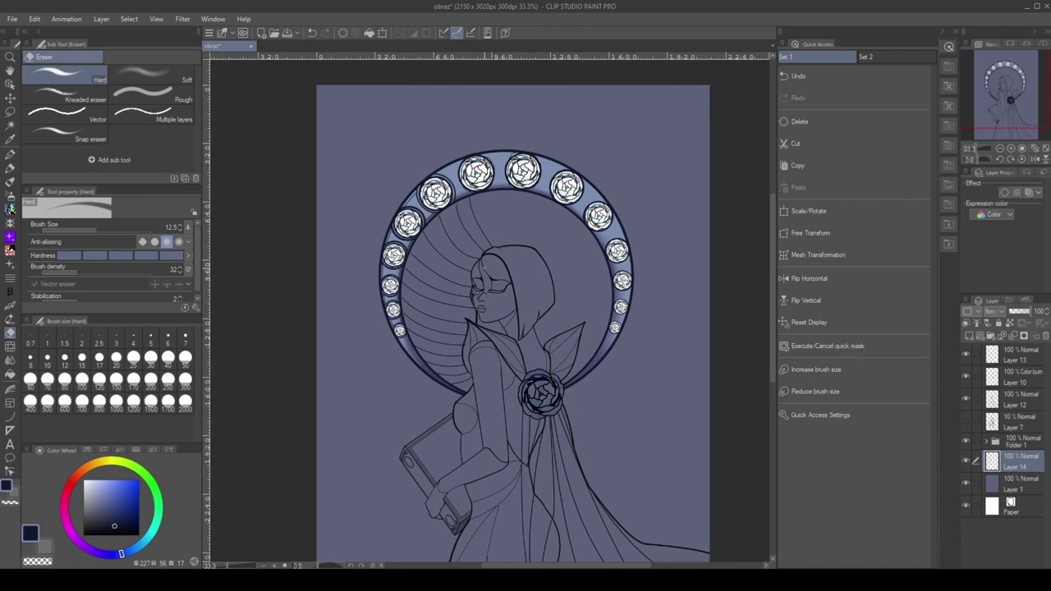
Undo the whole fan of curved lines between the ring and the woman
key(ctrl+z)
key(ctrl+z)
key(ctrl+z)
key(ctrl+z)
key(ctrl+z)
key(ctrl+z)
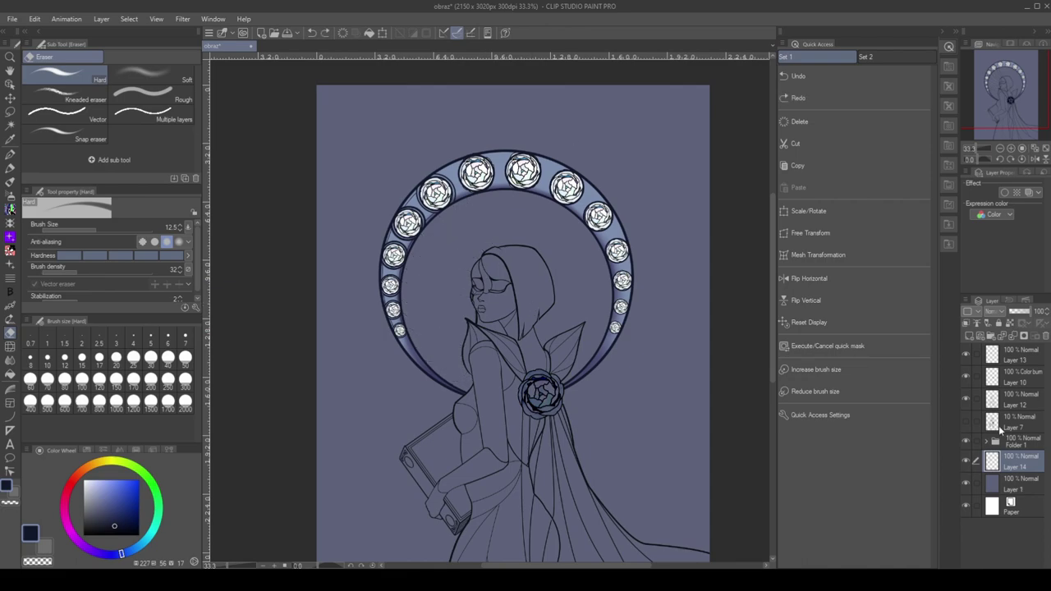
Draw a halo circle around the head at brush size 6, adjust it with Scale/Rotate and erase the part crossing the neck and collar
click(10, 404)
drag(450, 223, 563, 336)
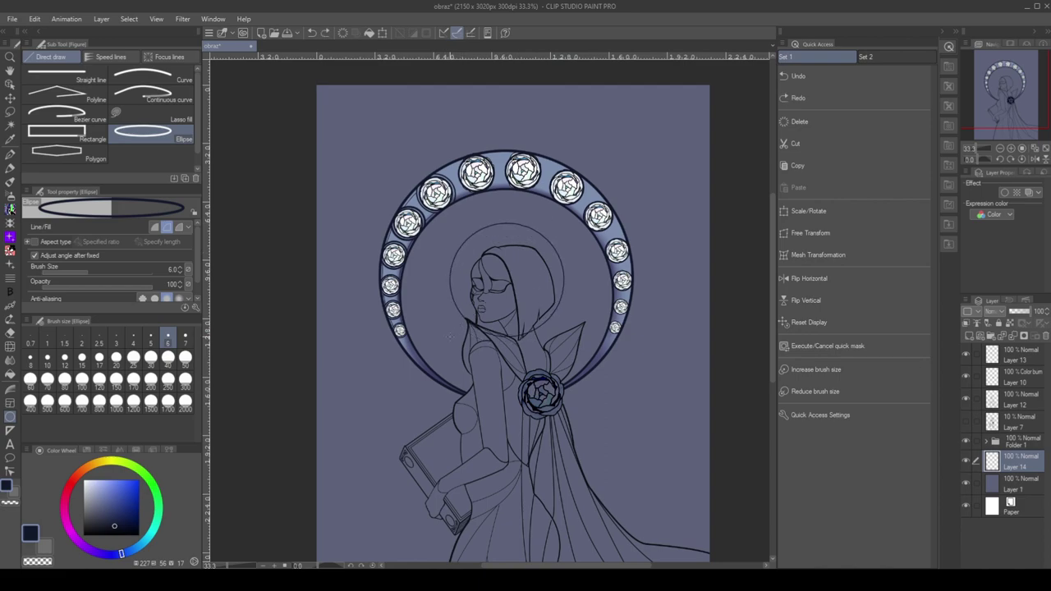
click(825, 211)
click(486, 349)
key(e)
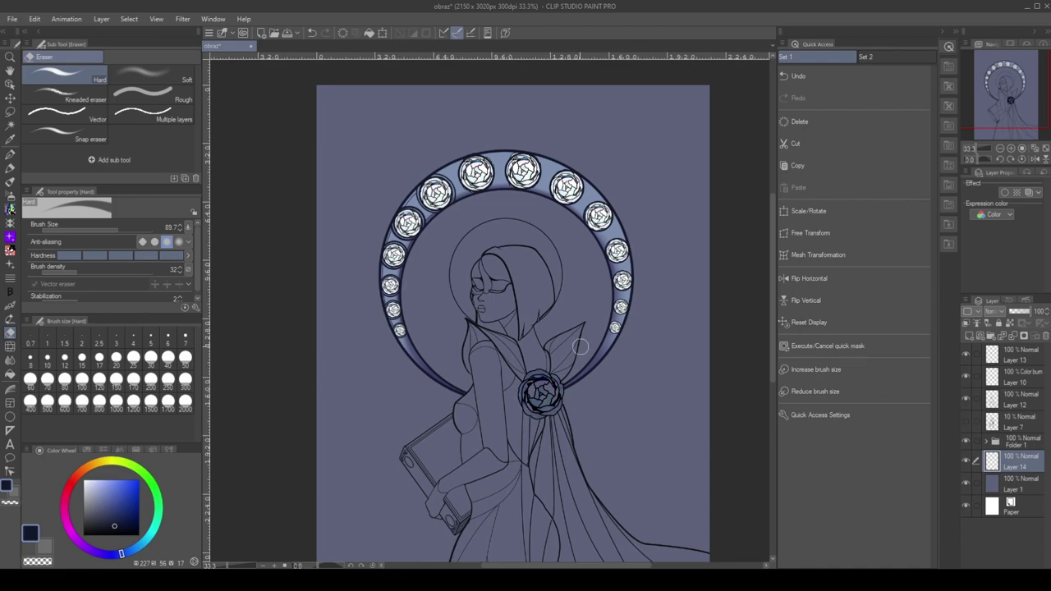
Try drawing straight rays of varying length radiating from the halo circle at brush size 4.9
scroll(580, 347, up, 2)
click(10, 430)
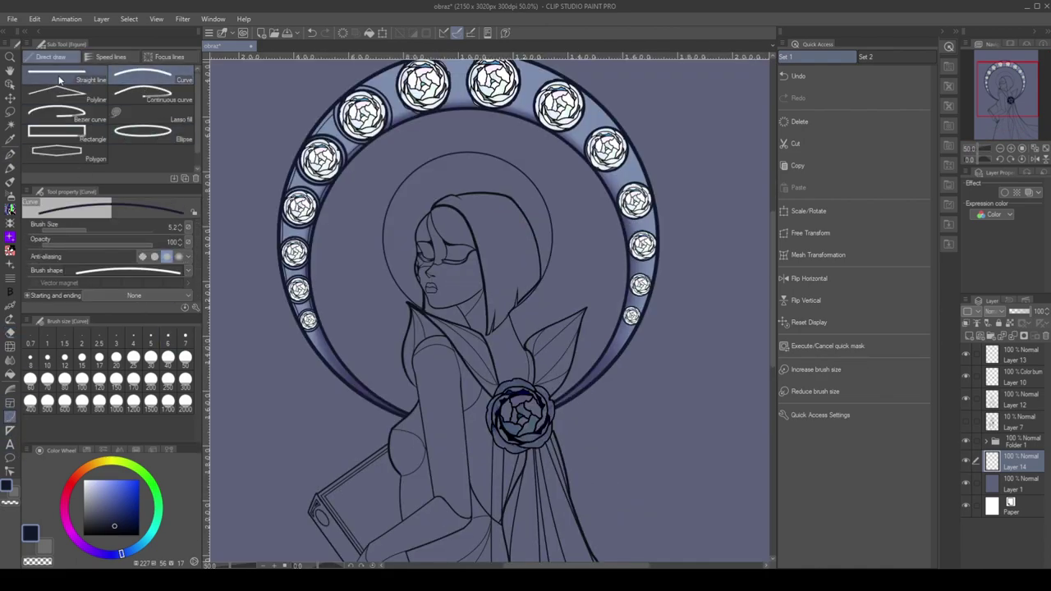
click(59, 79)
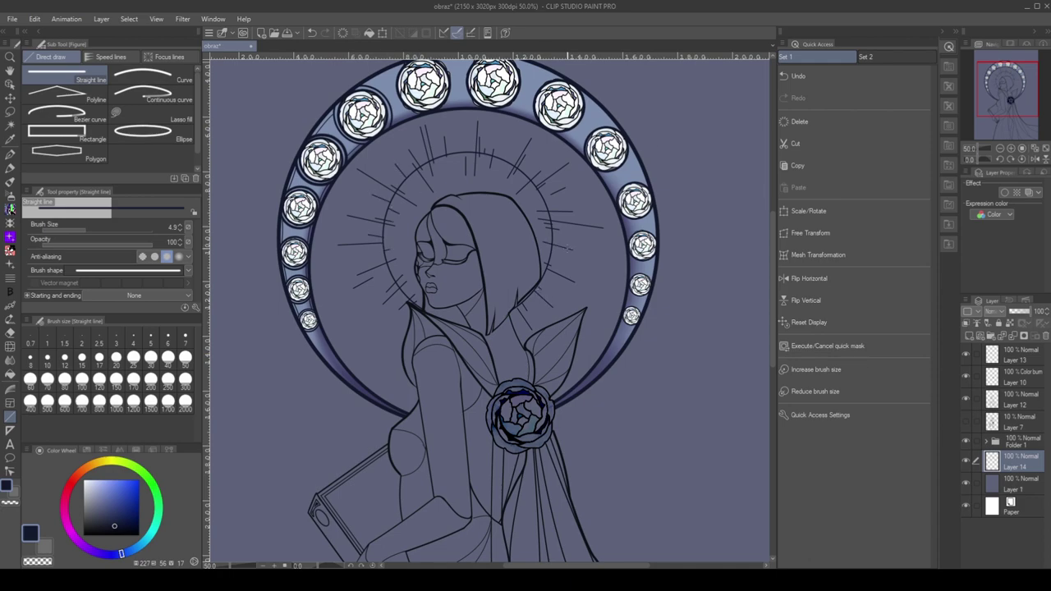
key(ctrl+minus)
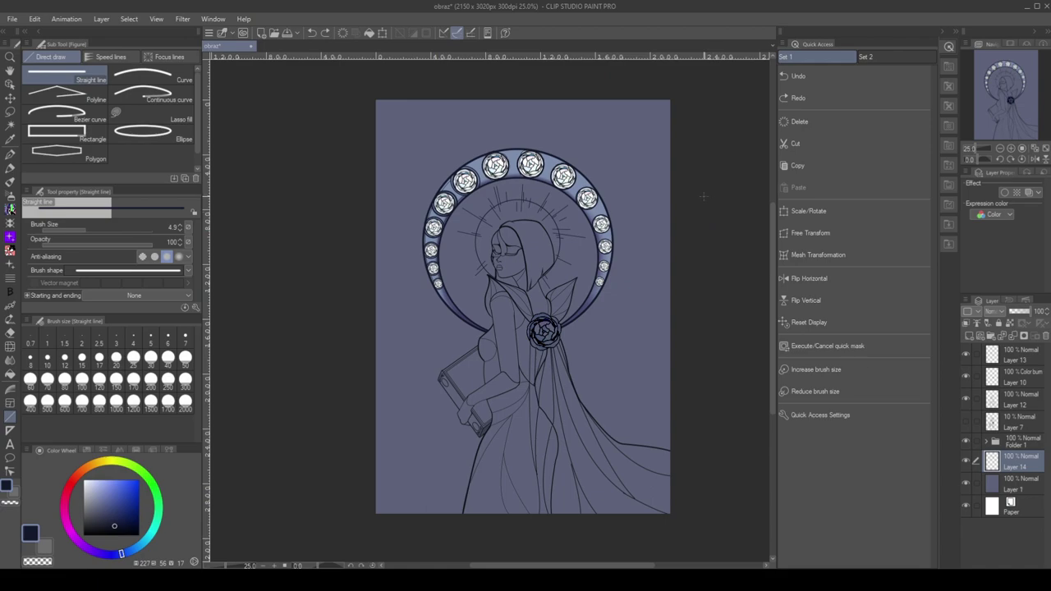
Undo all the straight rays around the halo circle
key(ctrl+z)
key(ctrl+z)
key(ctrl+z)
key(ctrl+z)
key(ctrl+z)
key(ctrl+z)
Create a new empty layer directly above Layer 14 for decorating the halo
key(b)
key(ctrl+plus)
key(ctrl+plus)
key(ctrl+plus)
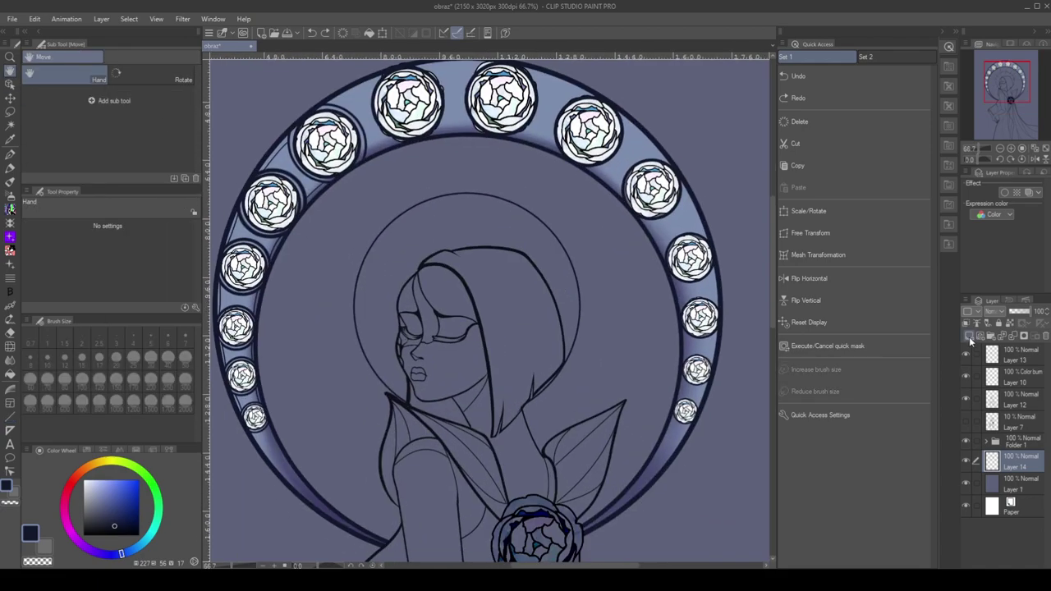
key(ctrl+shift+n)
Try stamping a large pink flower over the head with the rose brush at size 676.5, and undo it
click(66, 144)
click(464, 295)
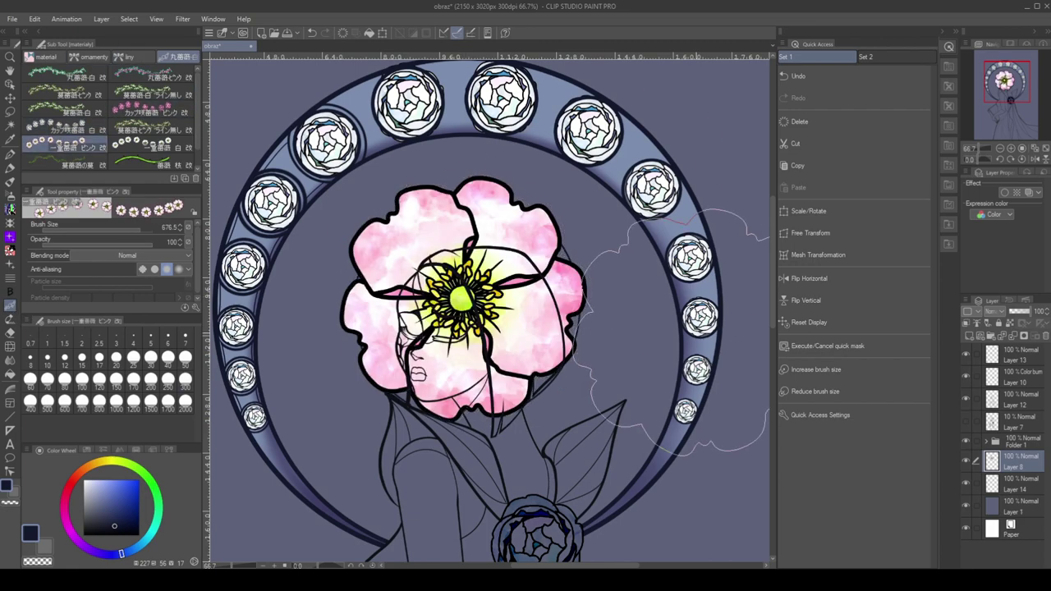
key(ctrl+z)
key(ctrl+z)
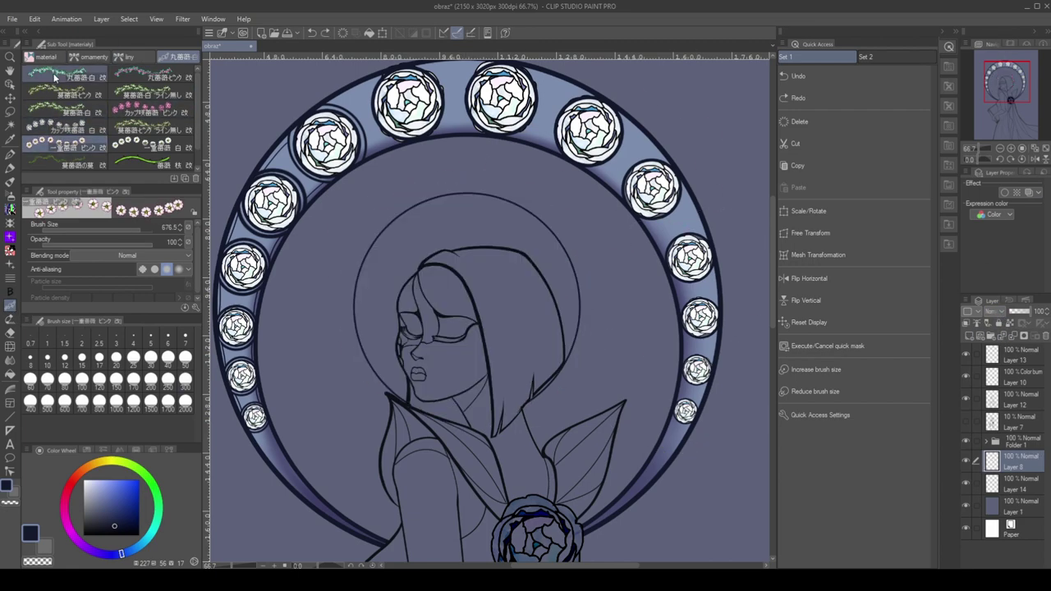
Choose a Japanese tile-pattern flower brush from the material brushes
click(90, 57)
mouse_move(203, 127)
mouse_down()
mouse_move(198, 76)
mouse_move(201, 133)
mouse_up()
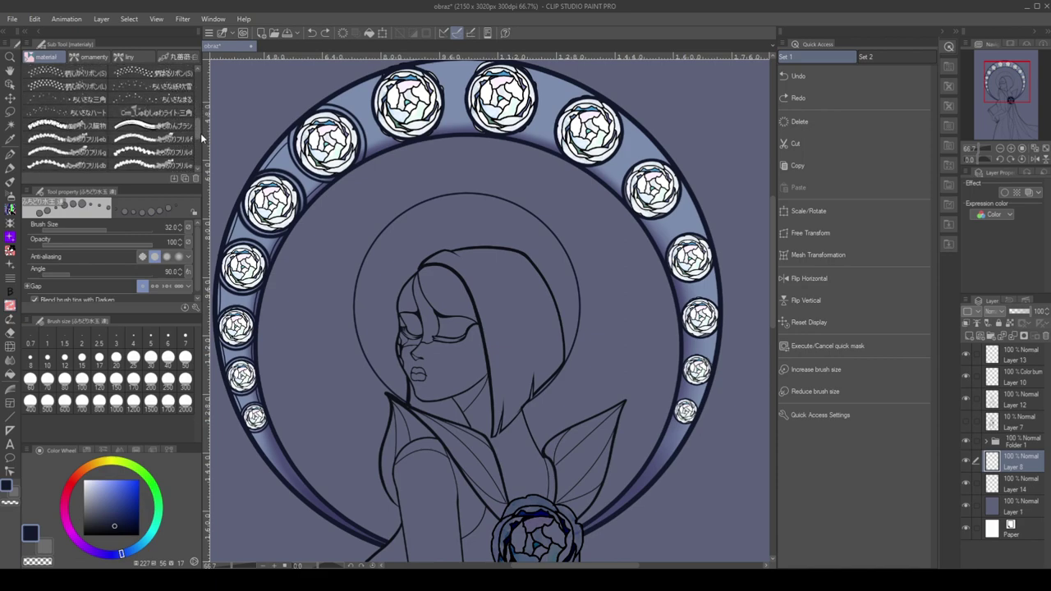
click(143, 130)
Auto-select the area inside the halo circle on Layer 14, undoing the first selection attempt
click(1017, 484)
key(w)
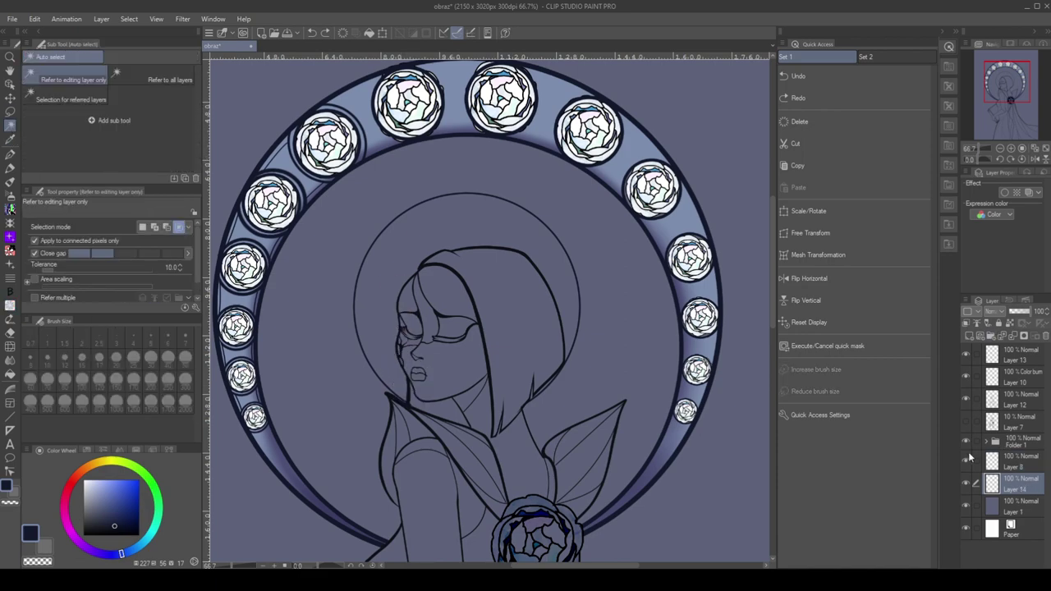
click(424, 244)
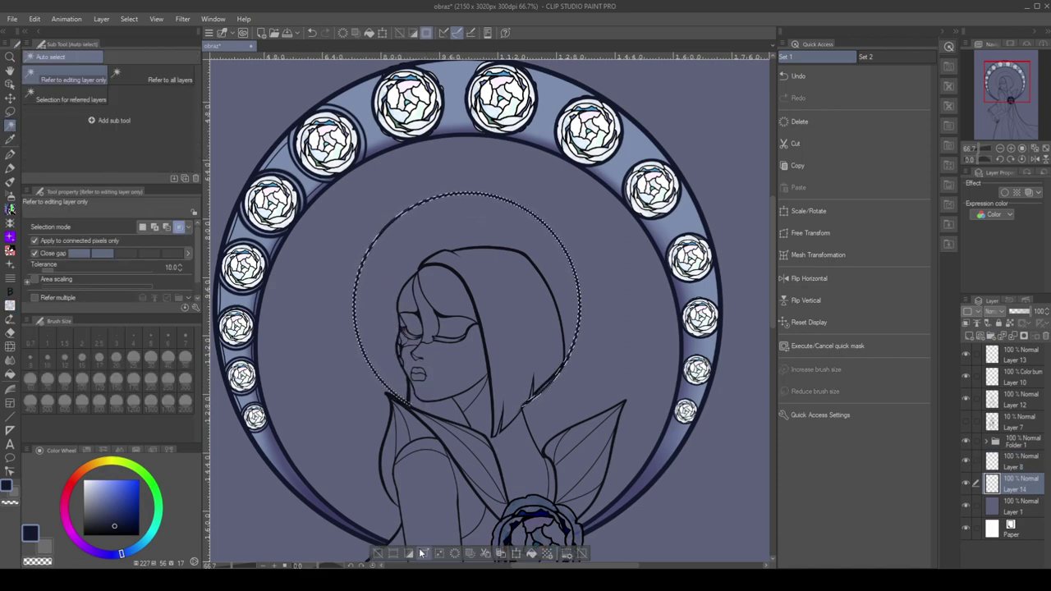
click(455, 553)
key(ctrl+z)
key(ctrl+z)
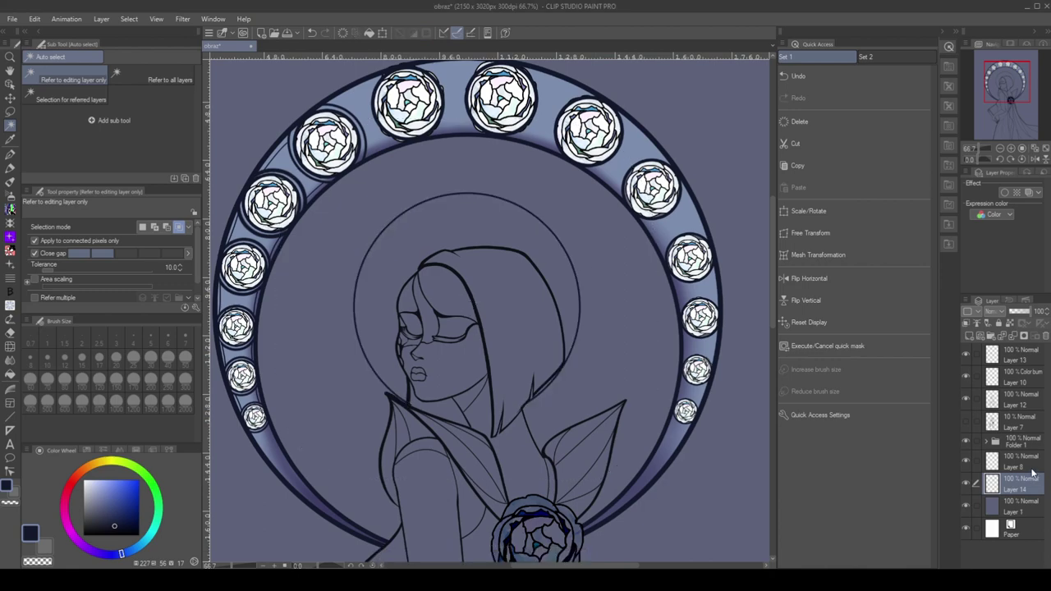
click(457, 241)
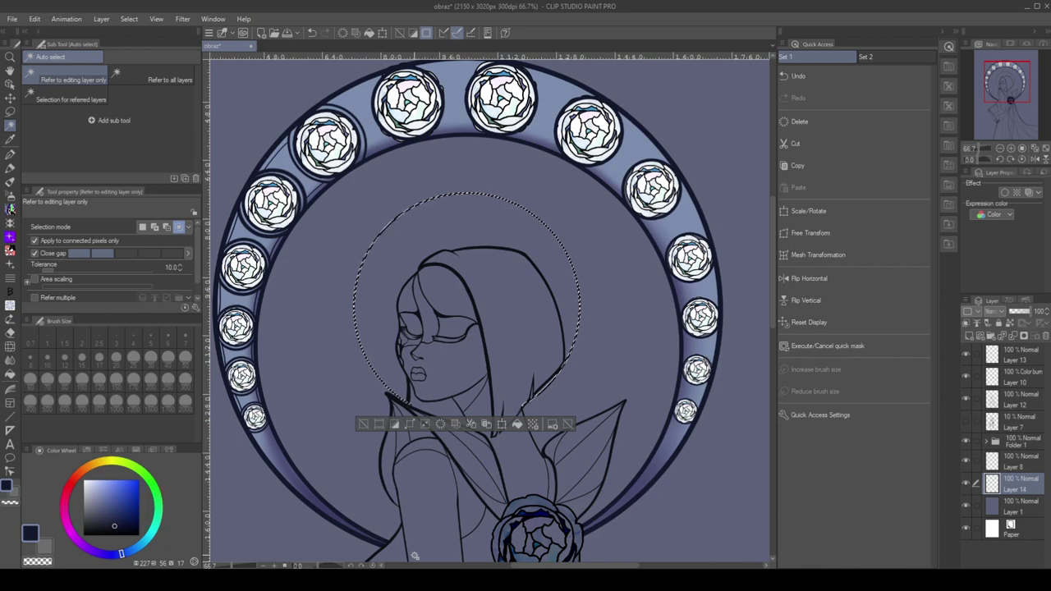
Try stamping tile-pattern flowers at size 150 over the halo on Layer 8, undo them and clear the selection
key(alt+bracketright)
key(b)
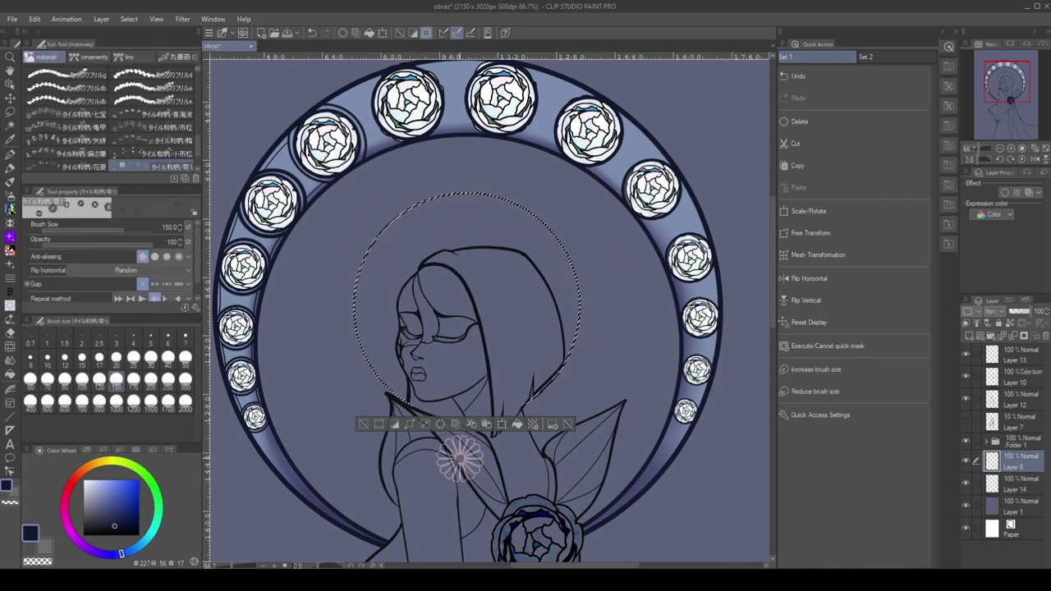
drag(388, 242, 337, 337)
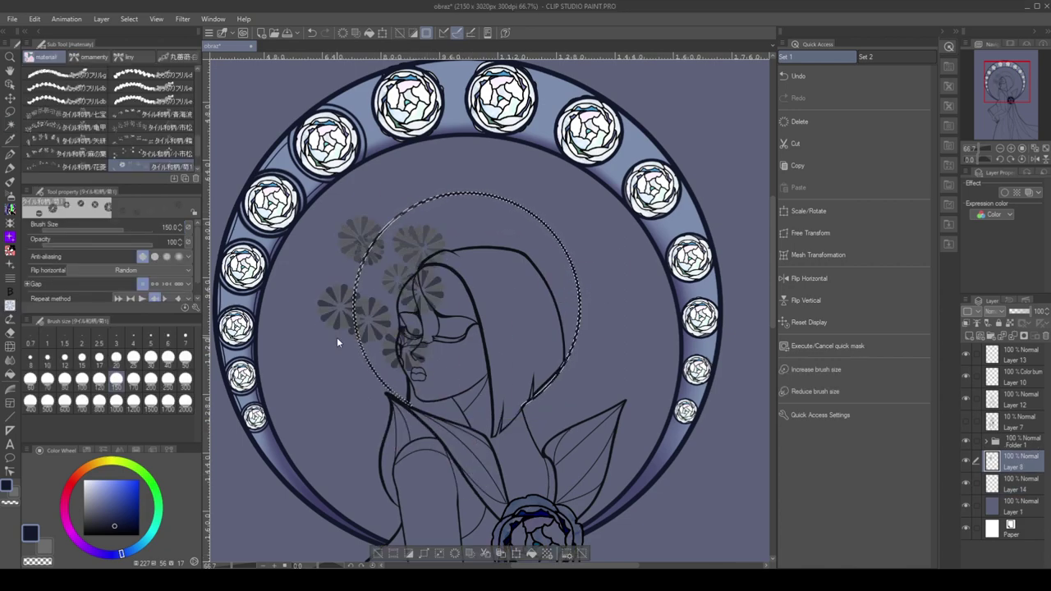
key(ctrl+z)
click(380, 349)
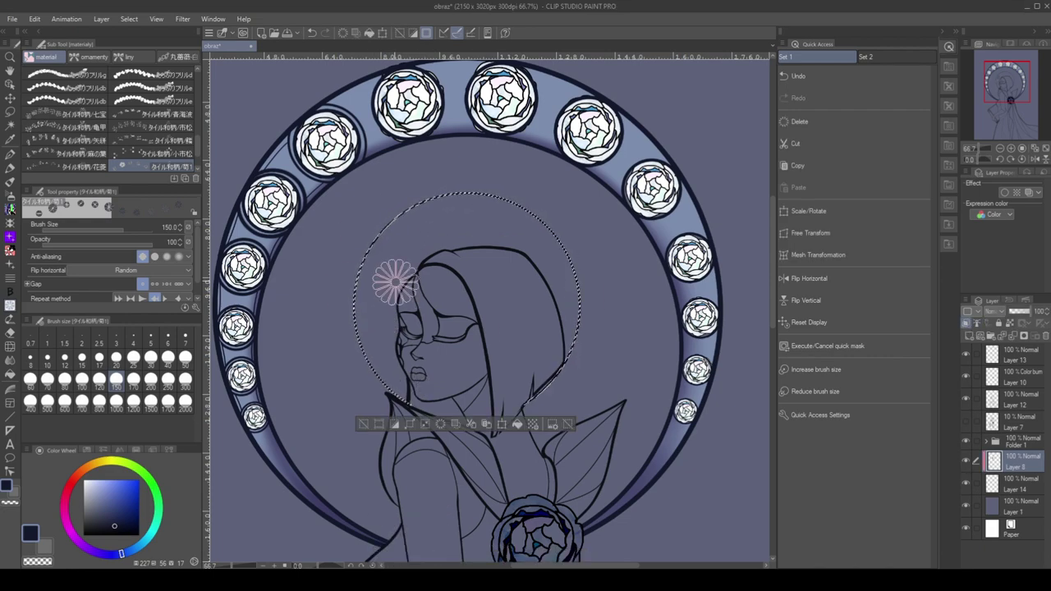
key(ctrl+z)
key(ctrl+d)
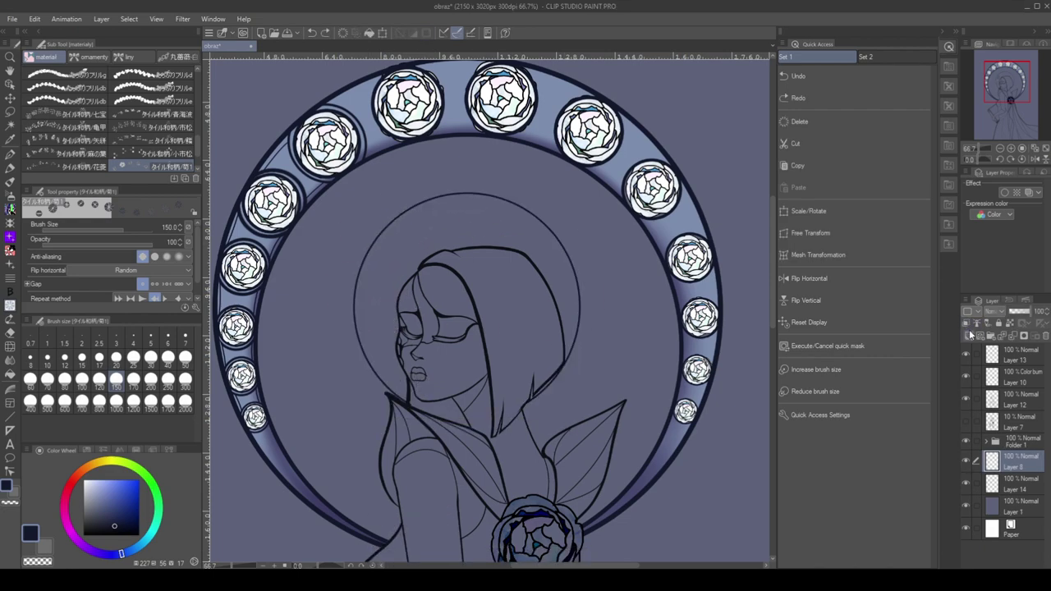
Fill the halo area around the head with pale lavender-blue on Layer 8 and add a new layer clipped to it
click(92, 487)
click(9, 374)
click(395, 254)
key(ctrl+z)
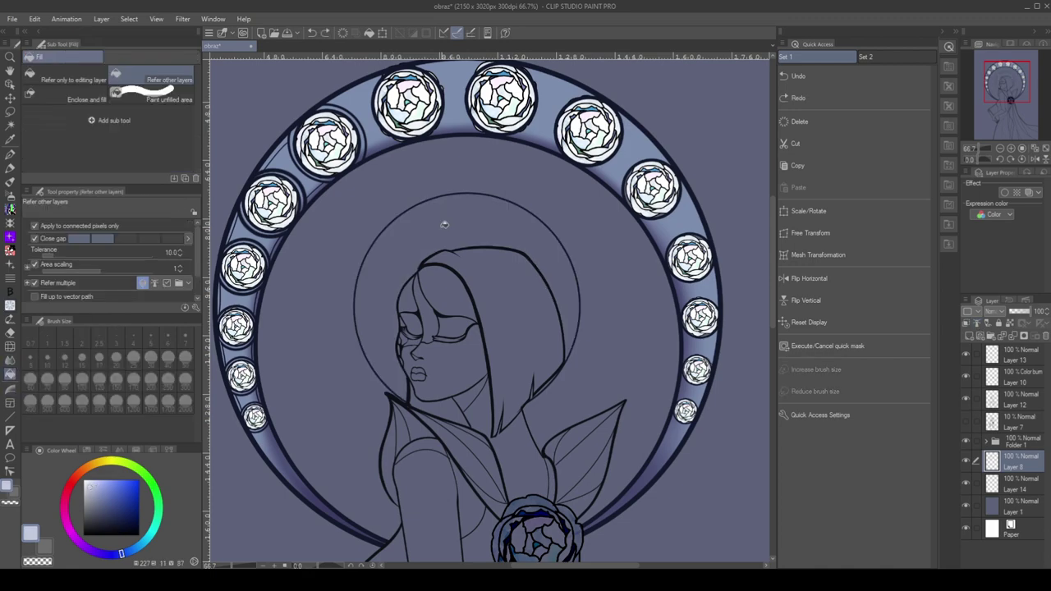
click(443, 226)
key(ctrl+z)
click(377, 273)
click(970, 335)
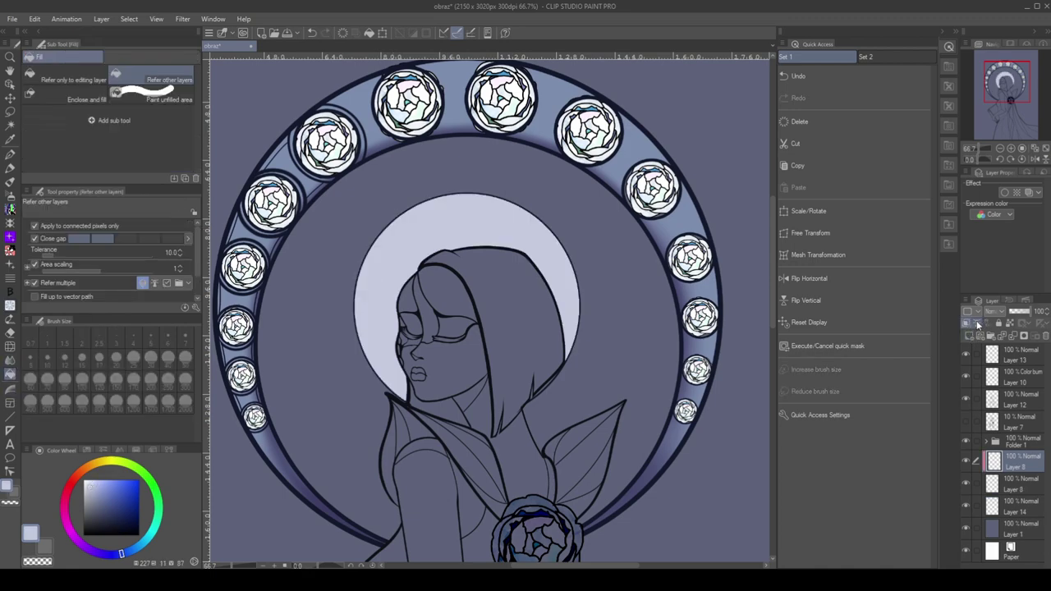
Try ornament strokes across the halo with the decoration brush at size 200 in muted blue and in pale blue, undoing both
click(9, 224)
click(99, 501)
drag(398, 238, 547, 360)
key(ctrl+z)
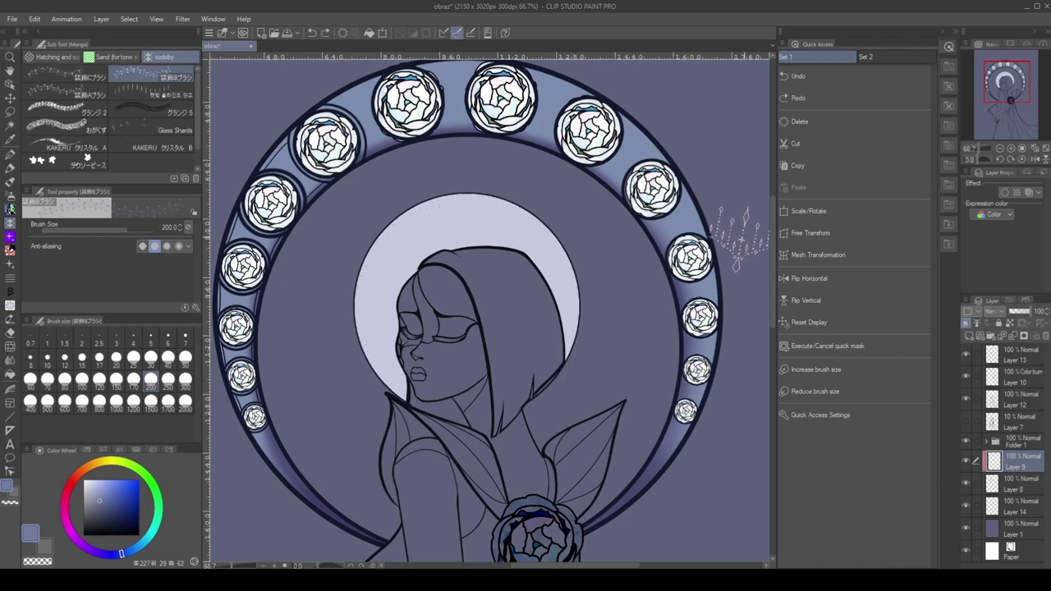
click(107, 461)
click(110, 553)
drag(374, 189, 403, 230)
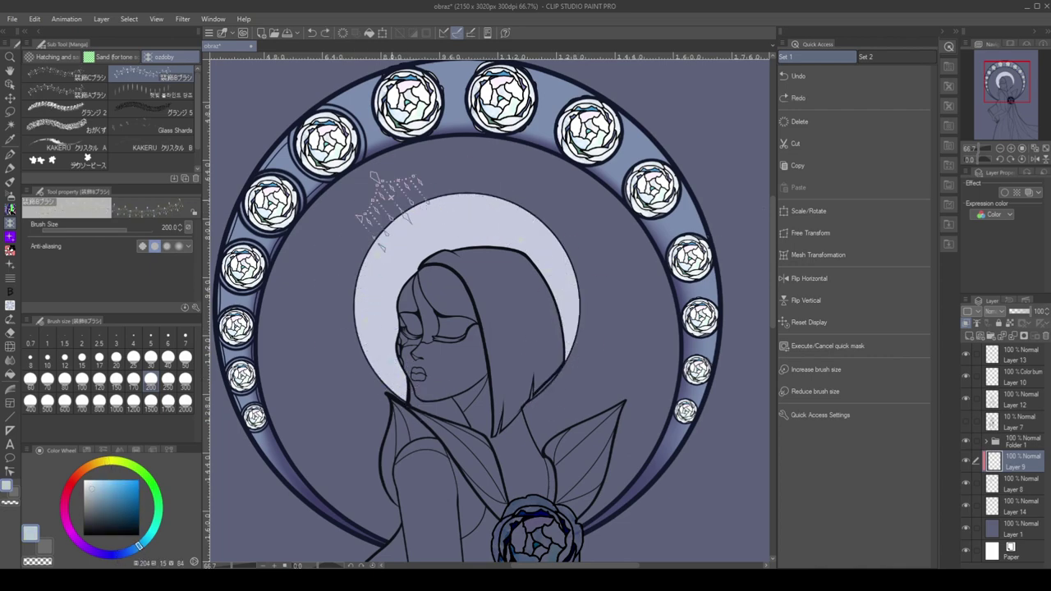
key(ctrl+z)
Set the drawing color to a medium blue with values 221, 38 and 67 for the halo ornament
click(114, 555)
click(127, 552)
click(104, 498)
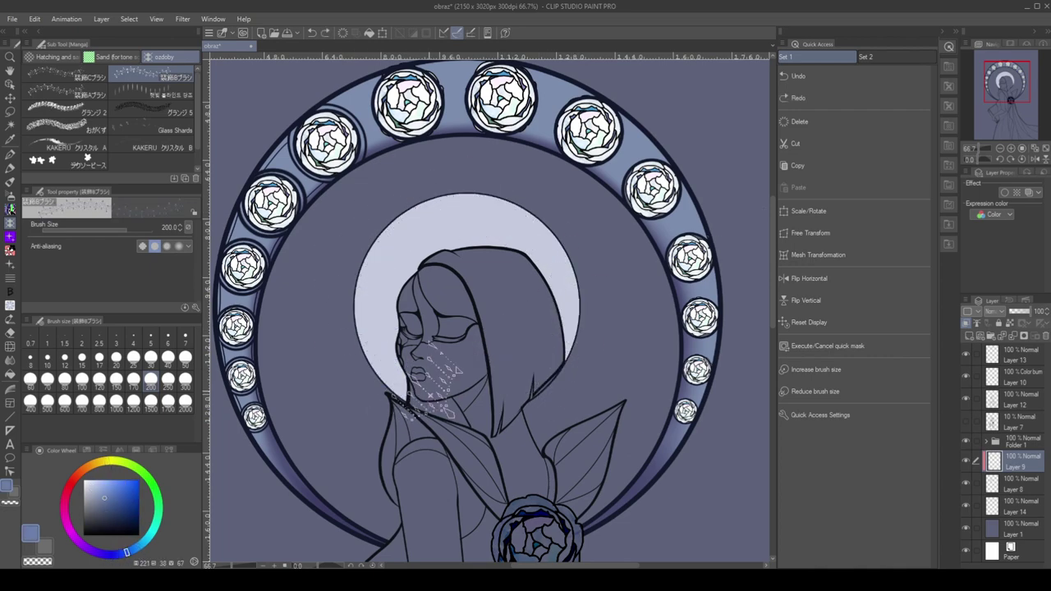
Decorate the inner halo around the head with a ring of small blue diamond ornaments using the decoration brush at size 200
mouse_move(373, 386)
mouse_down()
mouse_move(357, 329)
mouse_move(460, 193)
mouse_move(517, 175)
mouse_move(558, 238)
mouse_move(575, 329)
mouse_up()
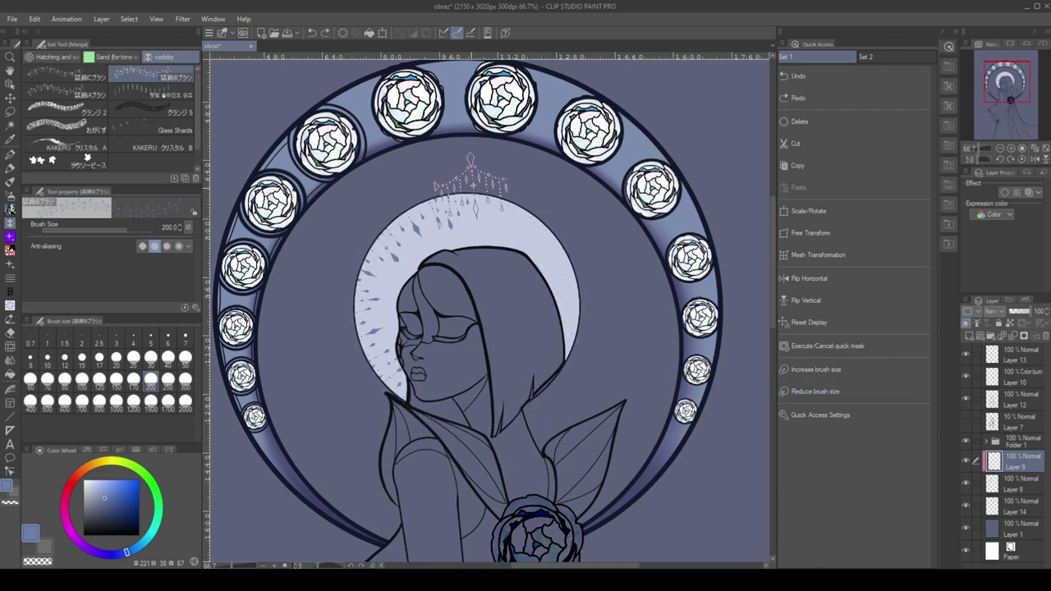
click(66, 126)
key(ctrl+z)
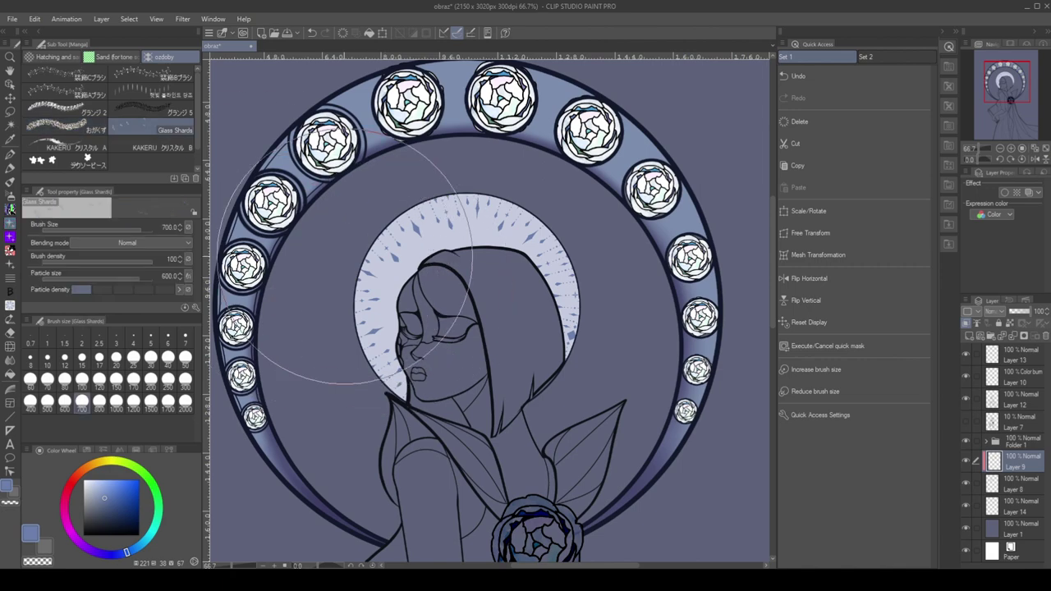
Switch to the Feather brush and merge Layer 9 down into Layer 8
click(65, 148)
click(10, 347)
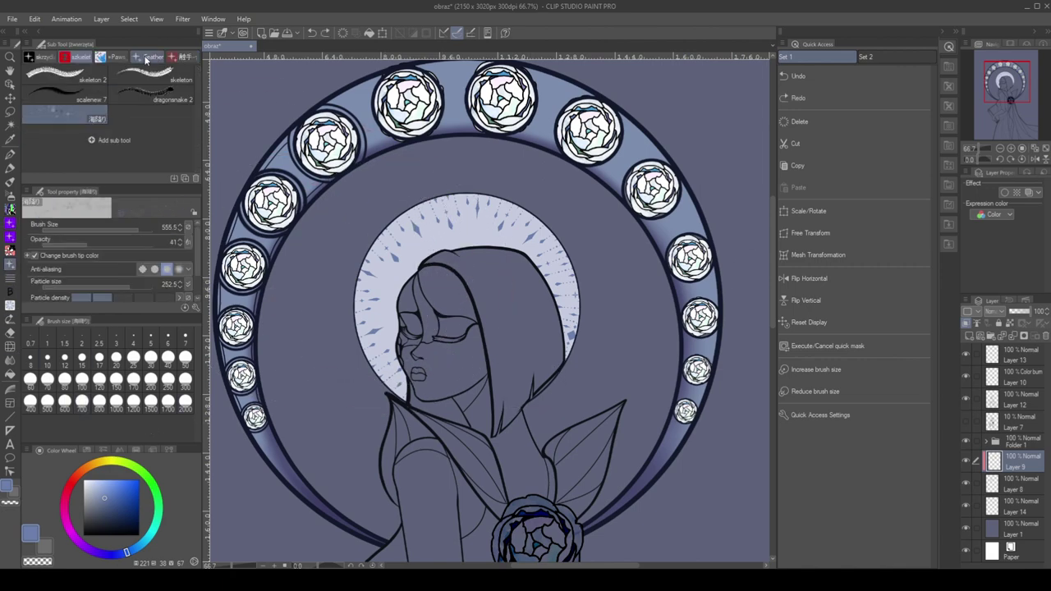
scroll(493, 313, down, 4)
drag(1010, 485, 979, 455)
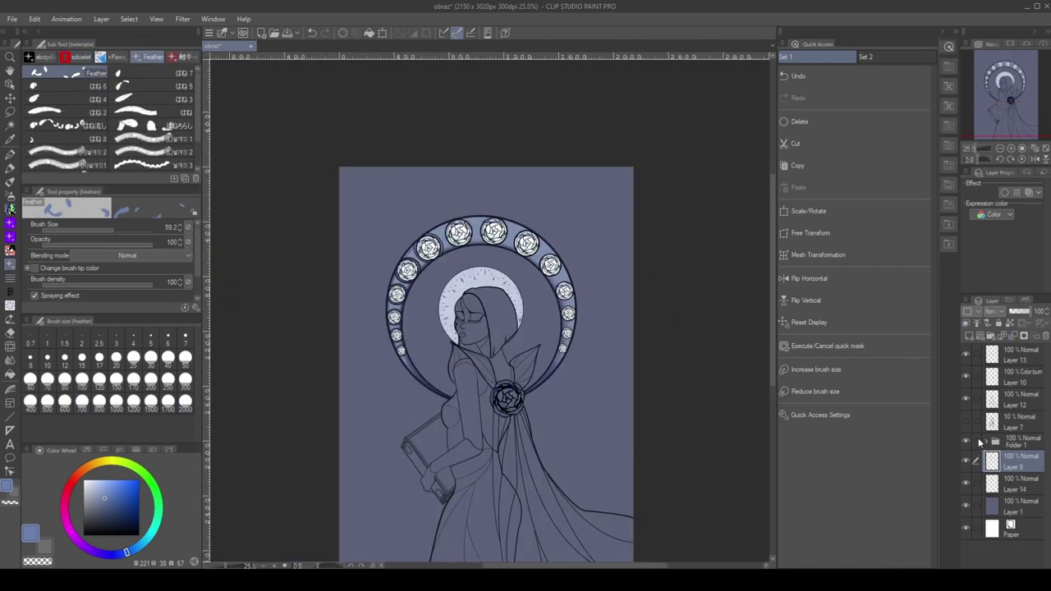
Try out different feather brushes on the background beside the figure and undo the test strokes
key(ctrl+z)
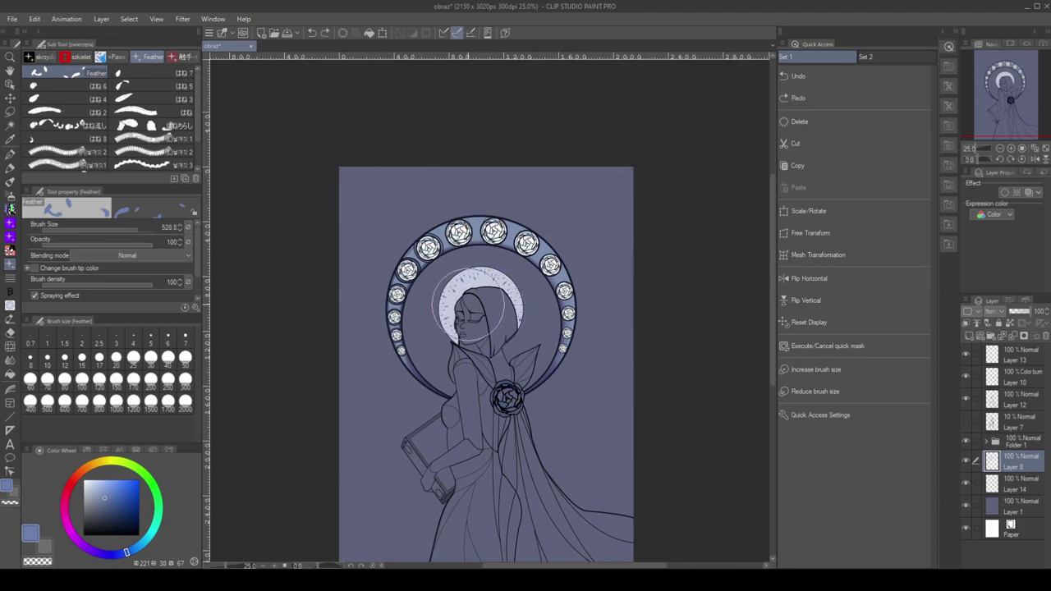
click(147, 220)
drag(147, 220, 168, 220)
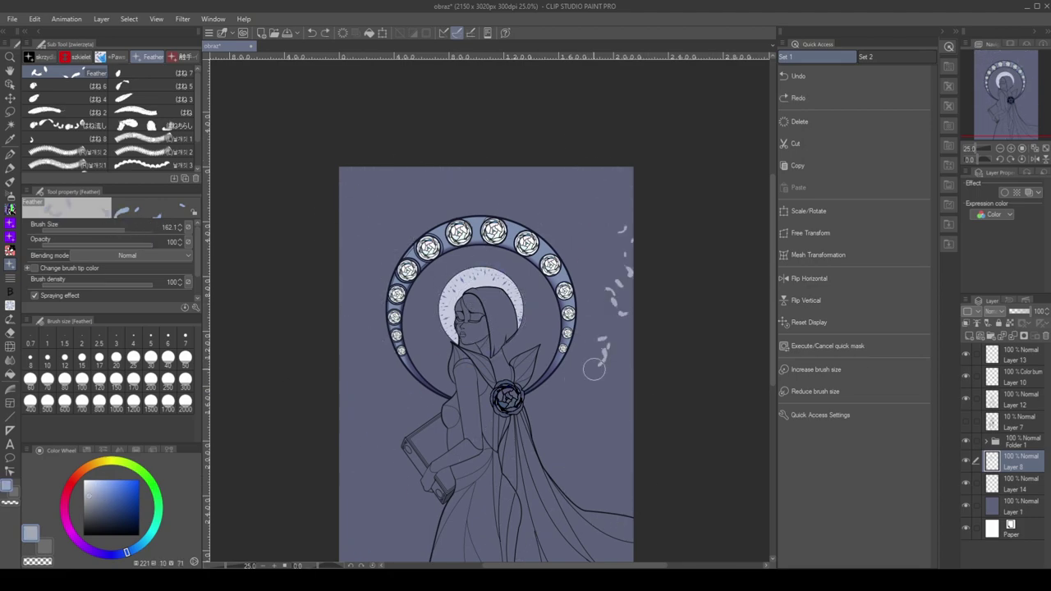
click(152, 138)
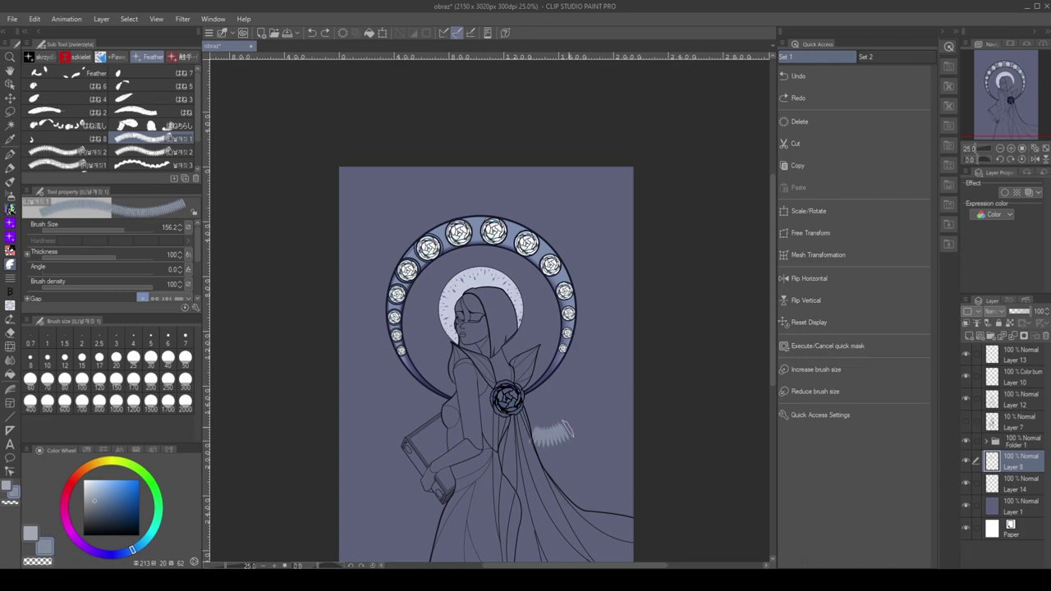
drag(532, 423, 612, 322)
key(ctrl+z)
click(152, 112)
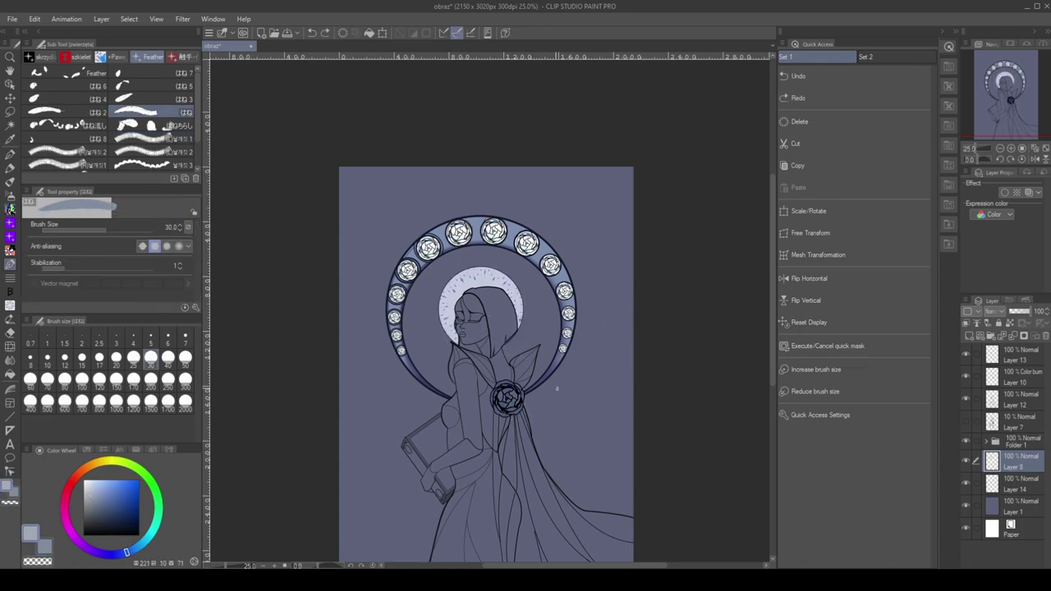
Move Layer 8 beneath Layer 14 and group both layers in a new folder, leaving Layer 14 selected
drag(971, 464, 972, 487)
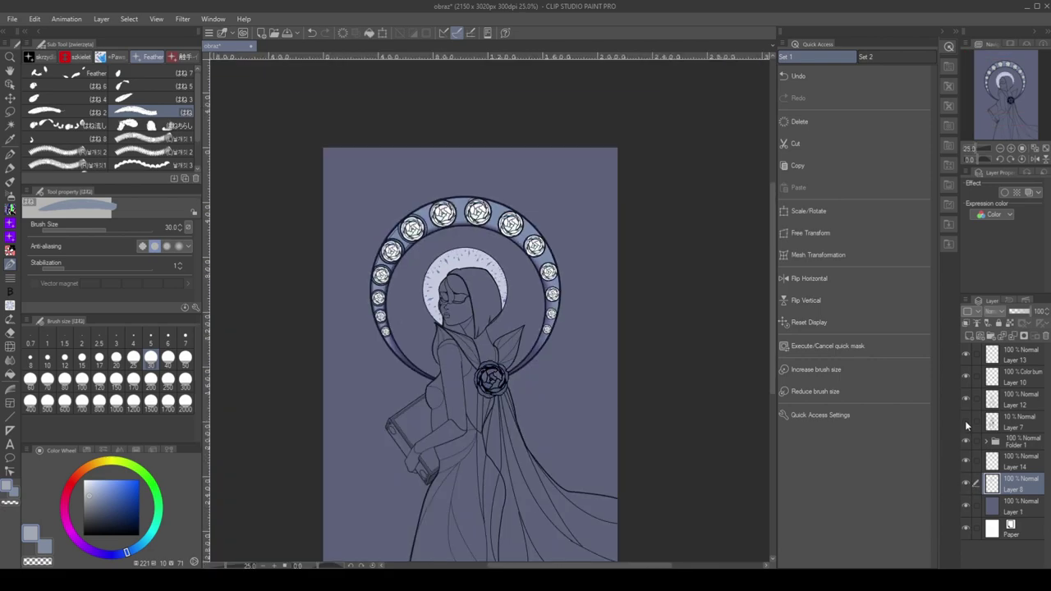
key(ctrl+g)
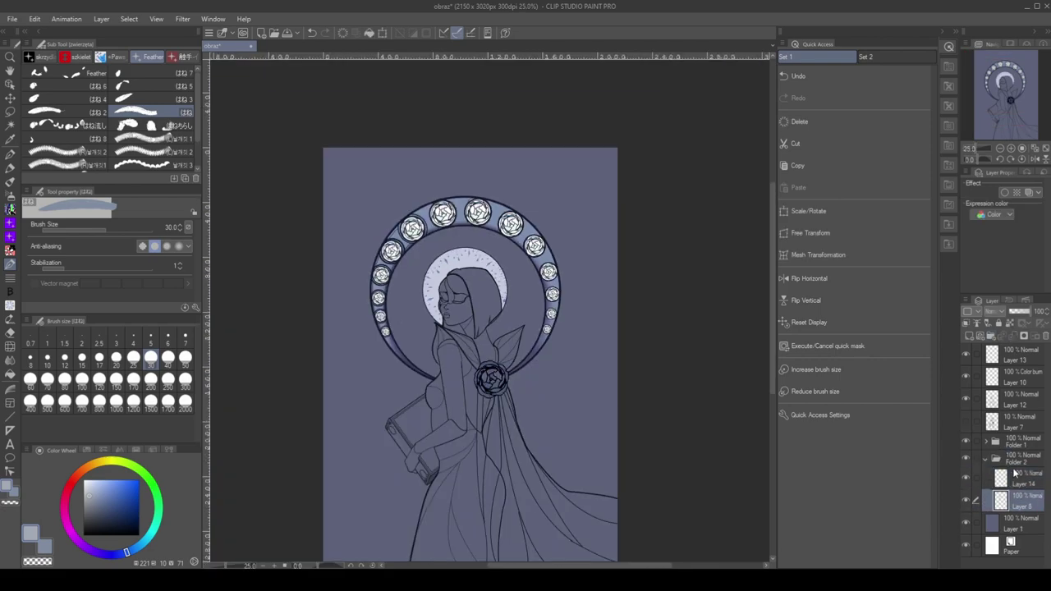
click(1015, 474)
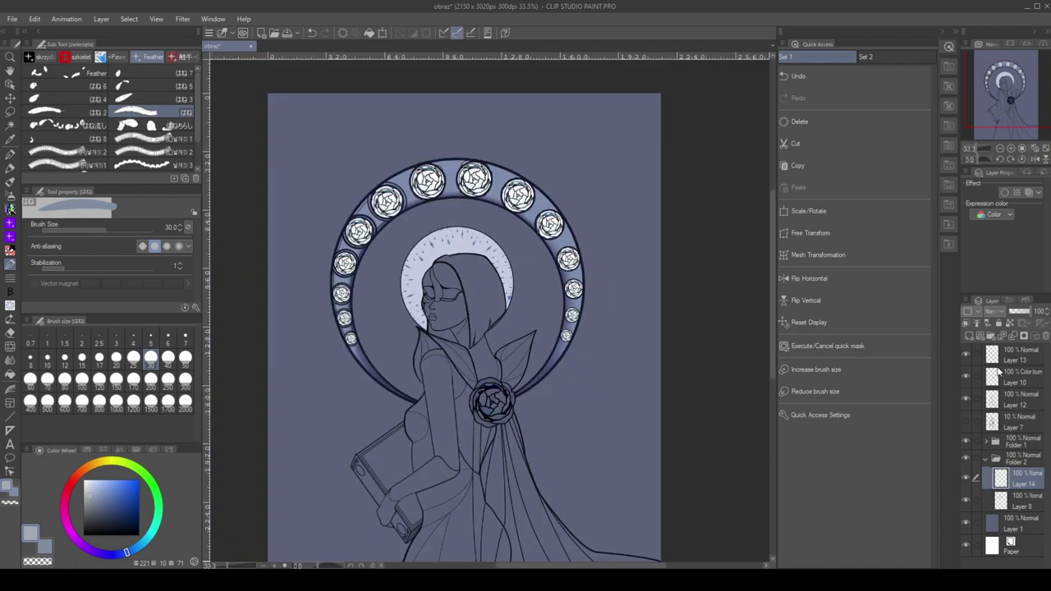
Hide and show Layer 12 to check which line art it contains
click(998, 359)
click(967, 400)
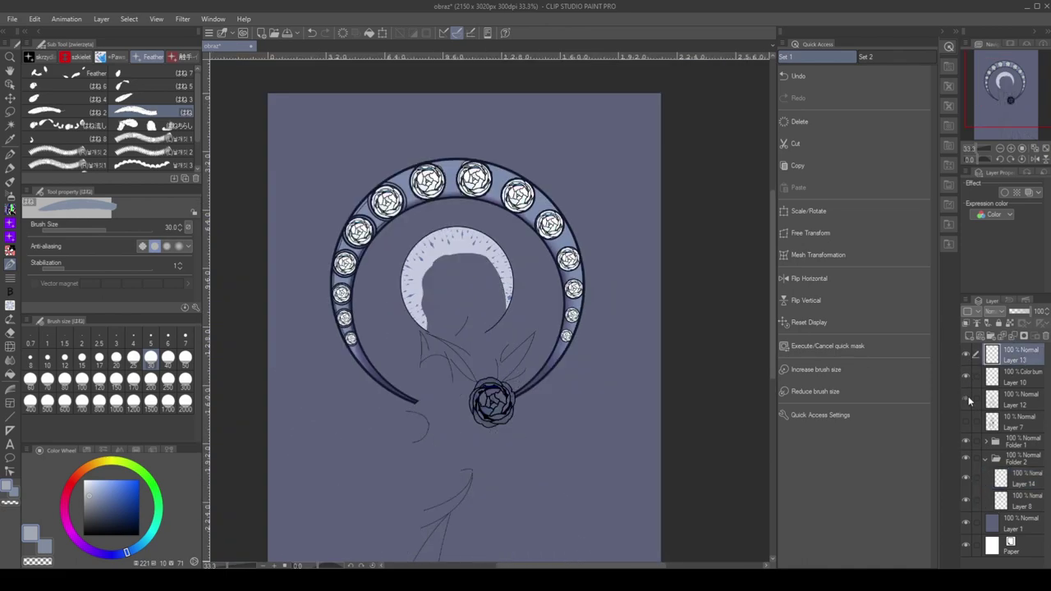
key(ctrl+minus)
click(966, 399)
Collapse Folder 2 and add a new folder containing an empty layer directly above Layer 1
click(986, 460)
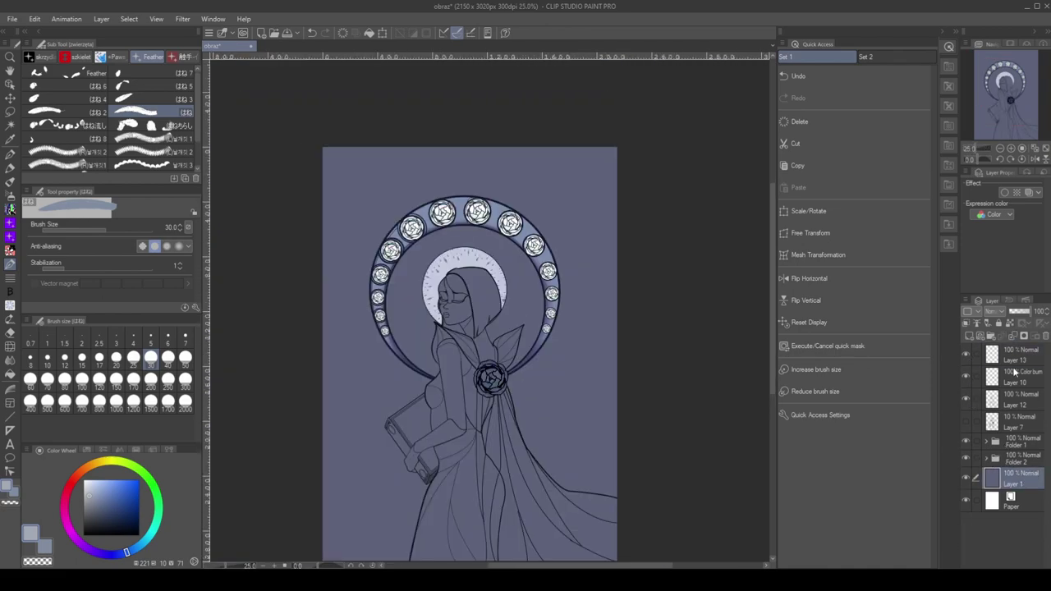
click(1010, 491)
key(ctrl+plus)
key(ctrl+plus)
Sample the dark navy of the large ring's outline and set up the Curve tool with brush size 6
key(p)
key(i)
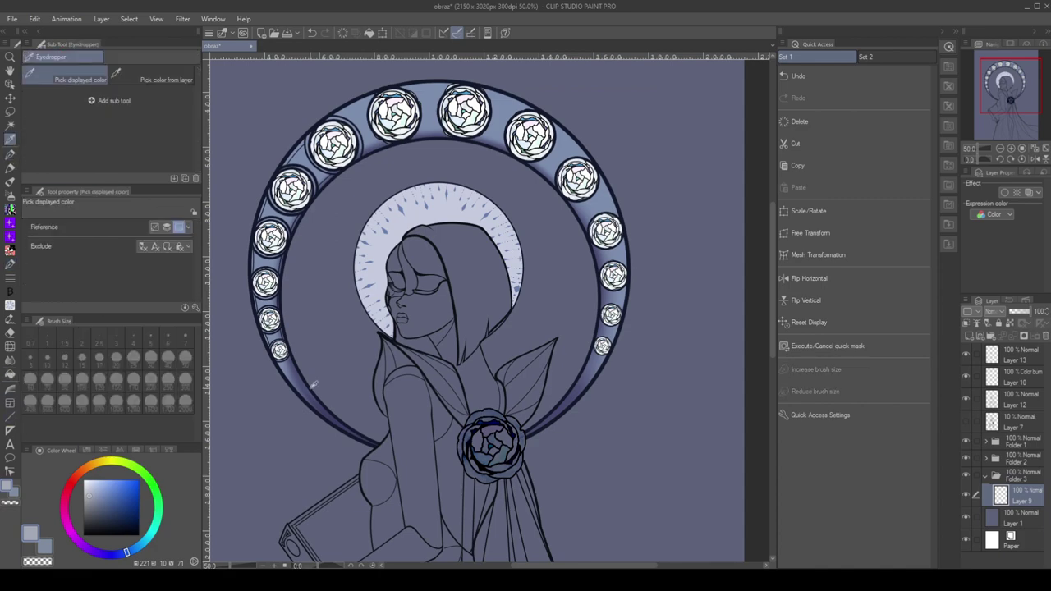
click(289, 331)
key(u)
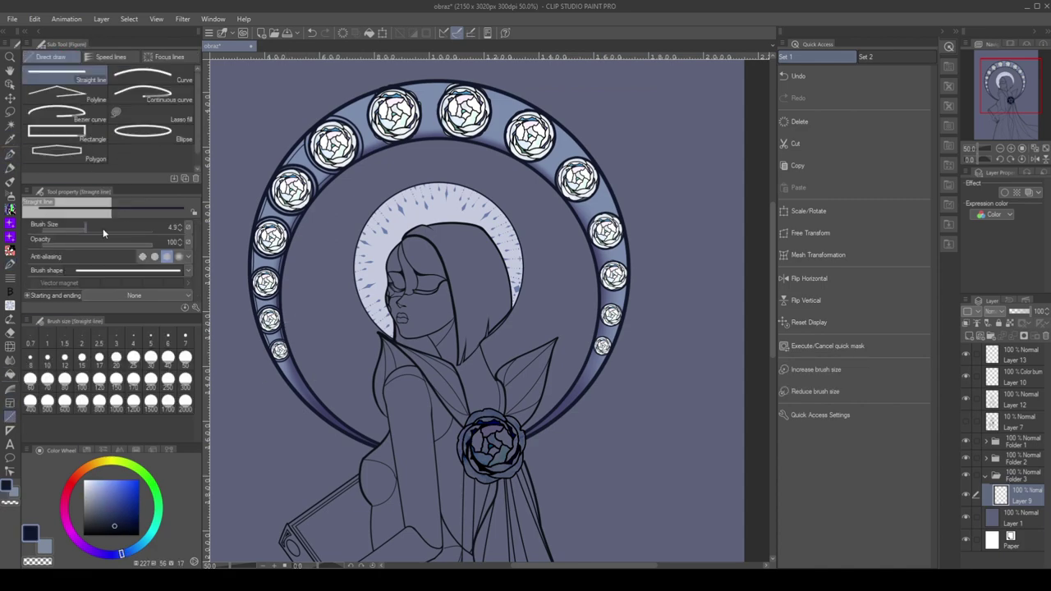
click(144, 78)
click(168, 337)
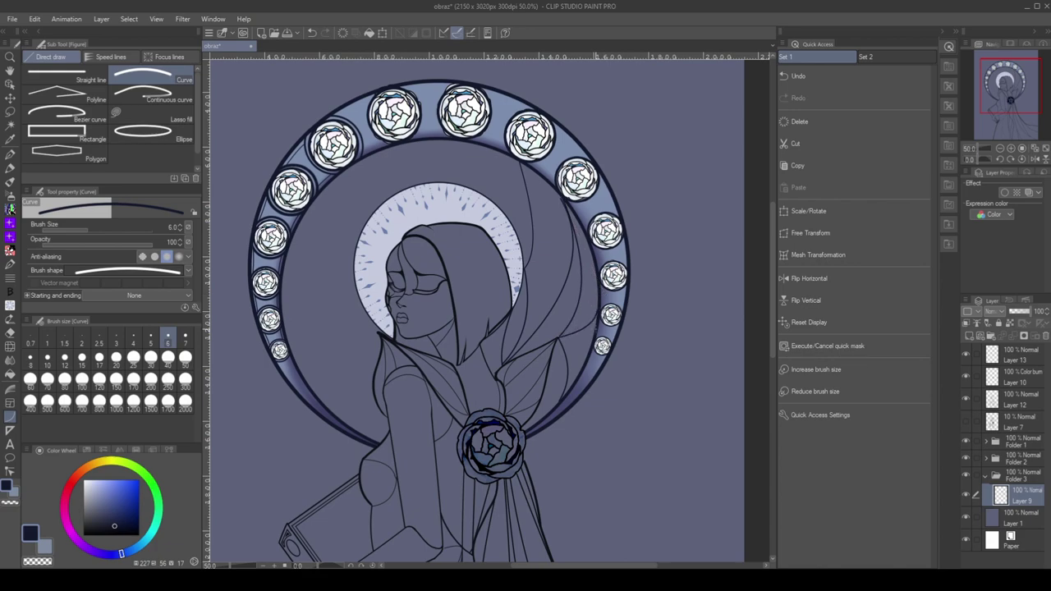
Undo the test curves and draw curved dividing lines across the left and upper-left interior of the large ring
key(ctrl+z)
key(ctrl+z)
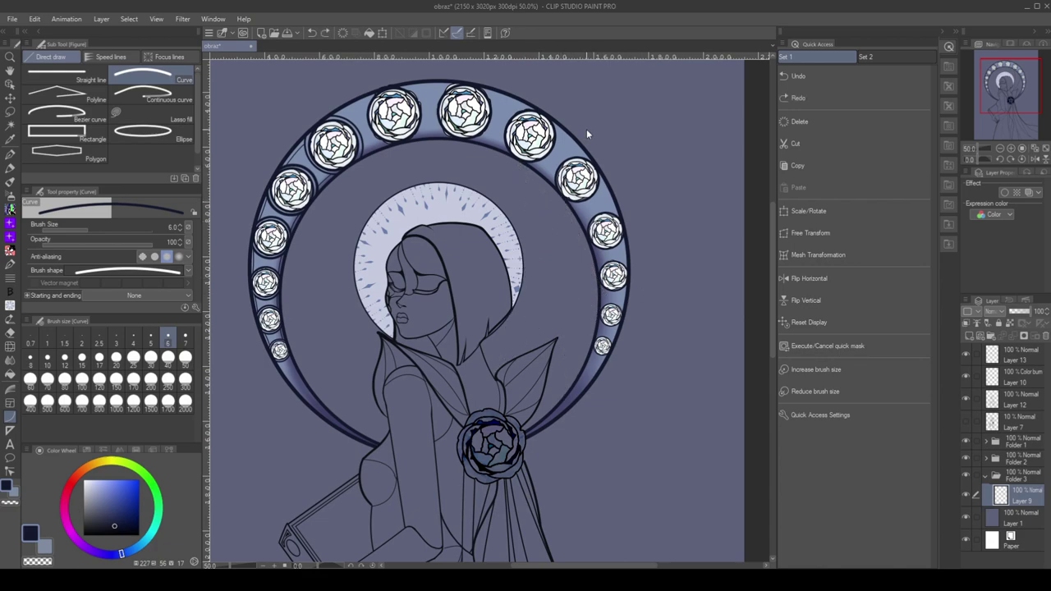
click(353, 380)
mouse_move(305, 377)
mouse_down()
mouse_move(382, 355)
mouse_move(287, 265)
mouse_move(373, 322)
mouse_move(322, 192)
mouse_up()
click(294, 320)
click(305, 377)
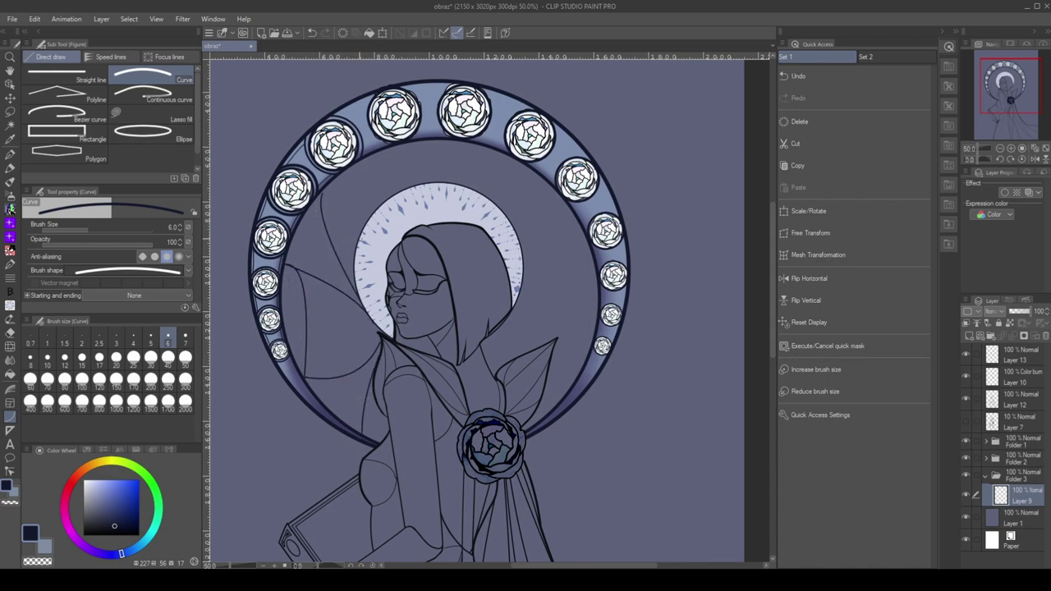
mouse_move(356, 243)
mouse_down()
mouse_move(373, 150)
mouse_move(448, 174)
mouse_up()
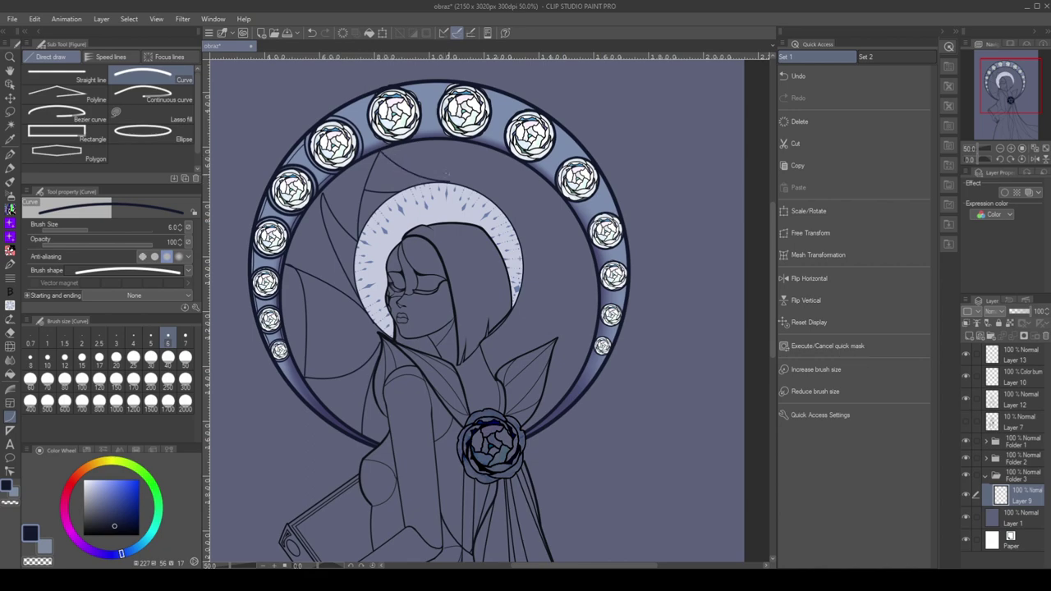
drag(324, 193, 373, 152)
Draw curved dividing lines across the top and right interior of the large ring, behind the figure
mouse_move(441, 142)
mouse_down()
mouse_move(542, 246)
mouse_move(497, 377)
mouse_up()
click(538, 185)
key(ctrl+z)
mouse_move(573, 237)
mouse_down()
mouse_move(517, 305)
mouse_move(558, 340)
mouse_up()
click(542, 265)
key(Escape)
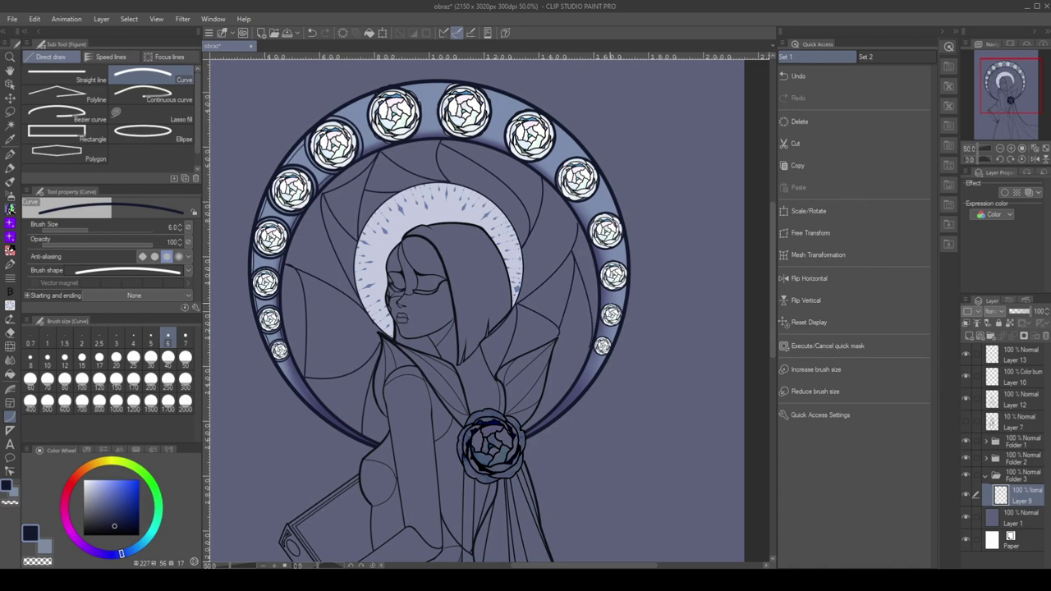
Add a new colour layer inside Folder 3 and place it beneath the dividing-line layer, Layer 9
key(ctrl+minus)
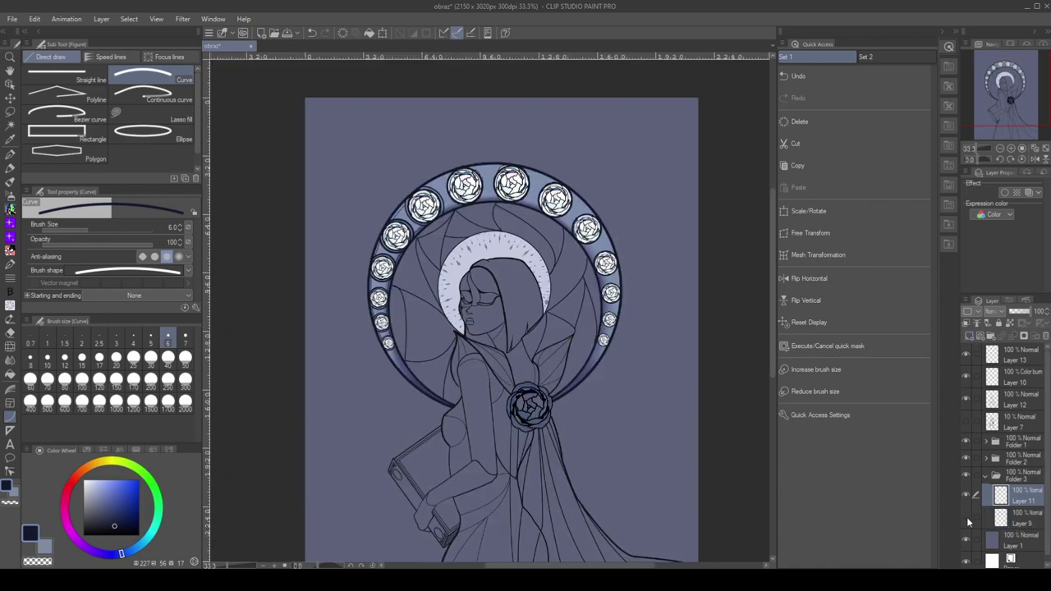
click(1025, 517)
key(i)
key(ctrl+plus)
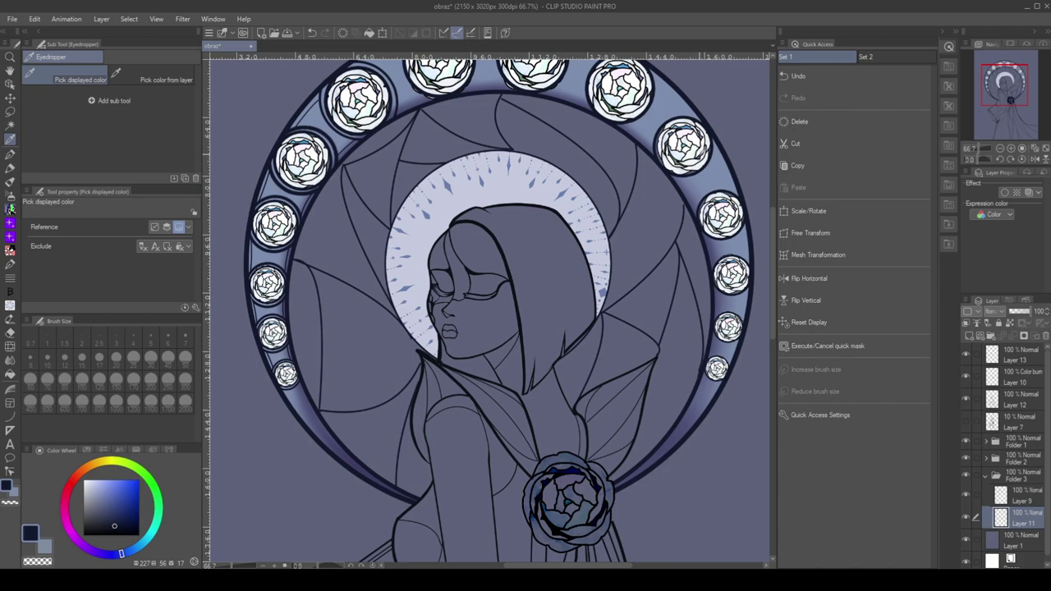
Fill several panes on the left, top and right of the ring's interior with dark teal blue, referring to other layers
click(120, 496)
key(ctrl+minus)
click(10, 374)
click(478, 382)
click(396, 283)
click(503, 138)
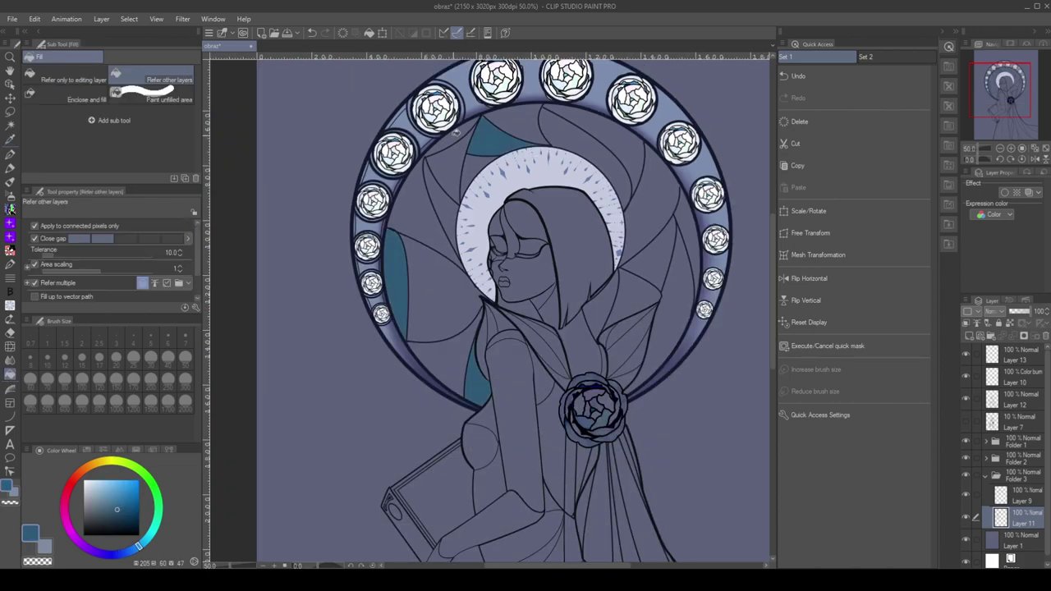
click(649, 205)
click(633, 297)
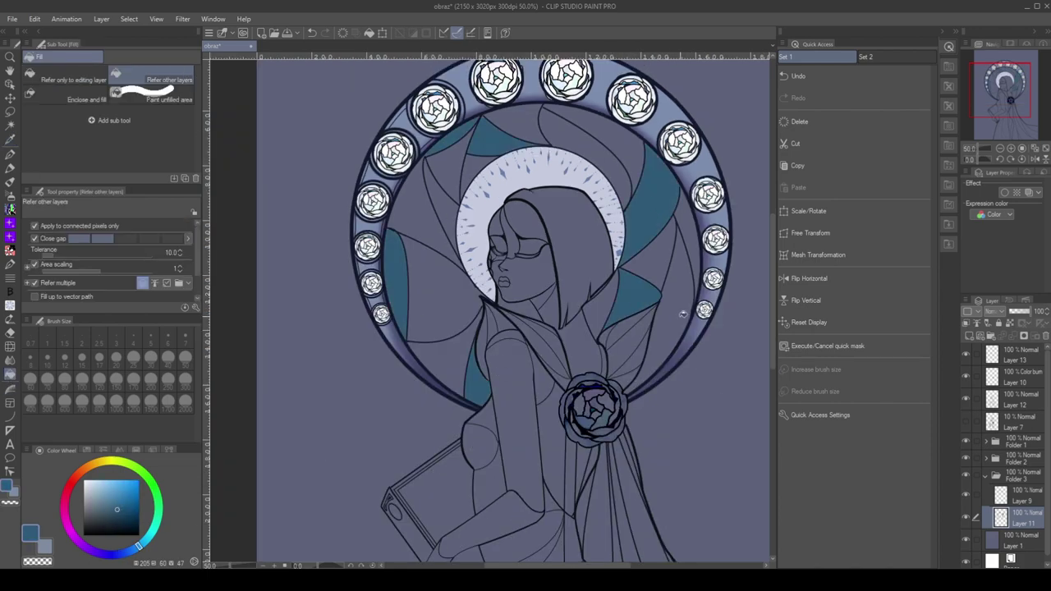
Fill the large left pane, an upper-left pane, the top-right pane and the long right pane with muted green
key(i)
click(104, 510)
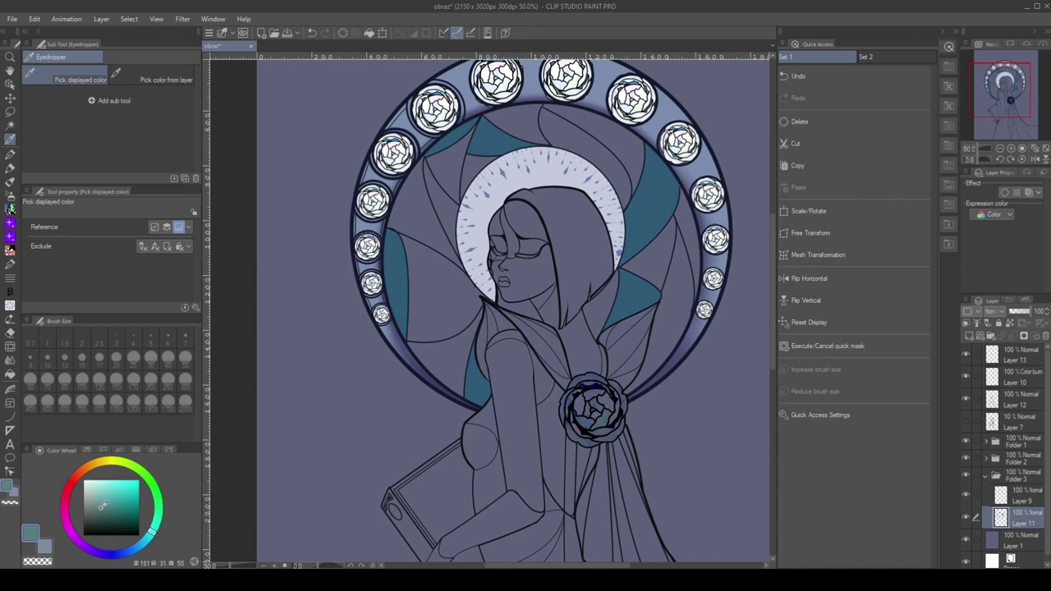
key(g)
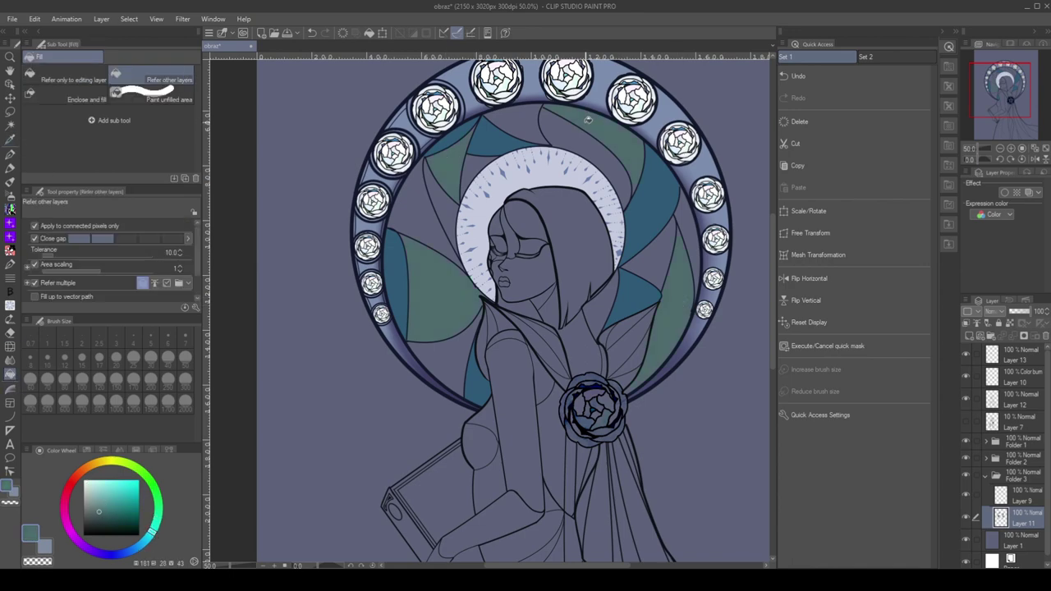
Fill the inner top-right pane with medium blue and the outer right, lower-left and upper-left panes with dark navy blue
key(i)
click(434, 94)
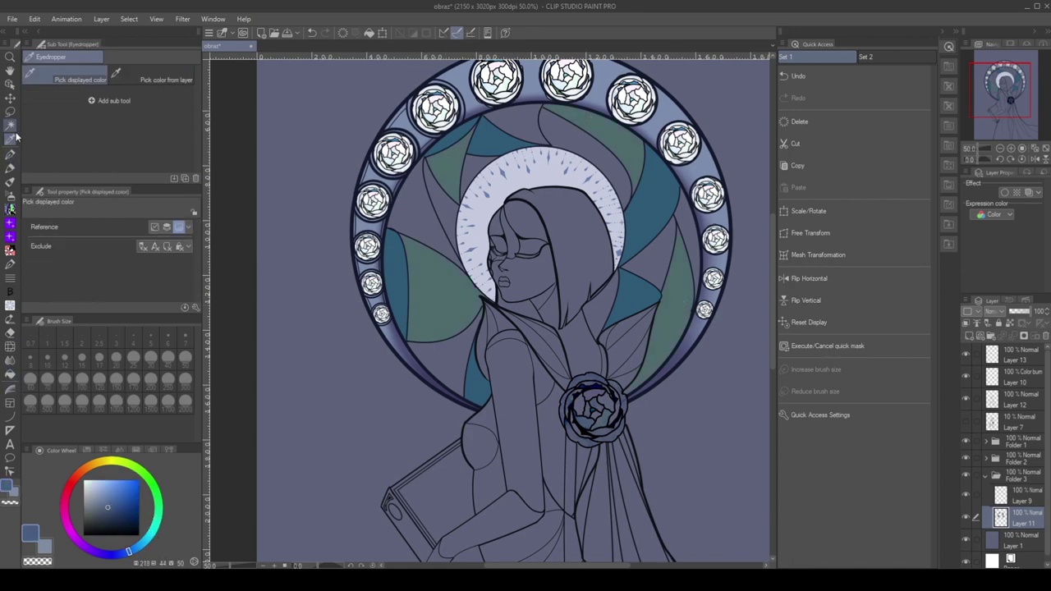
key(g)
alt+click(695, 218)
click(695, 219)
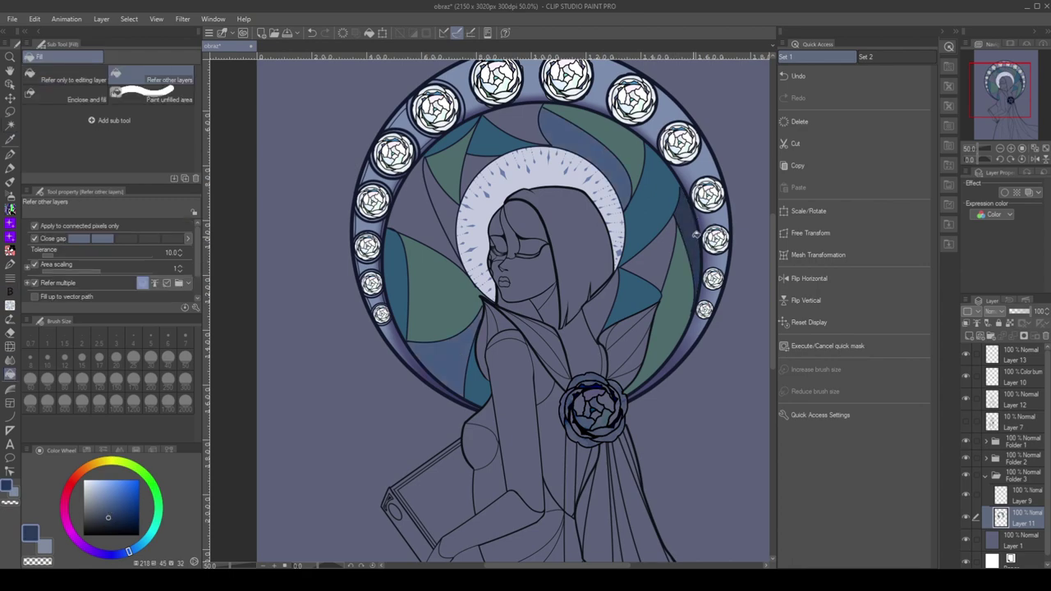
click(467, 360)
click(419, 186)
Fill the remaining narrow panes at the upper left, top centre, right and behind the neck with light blue
key(i)
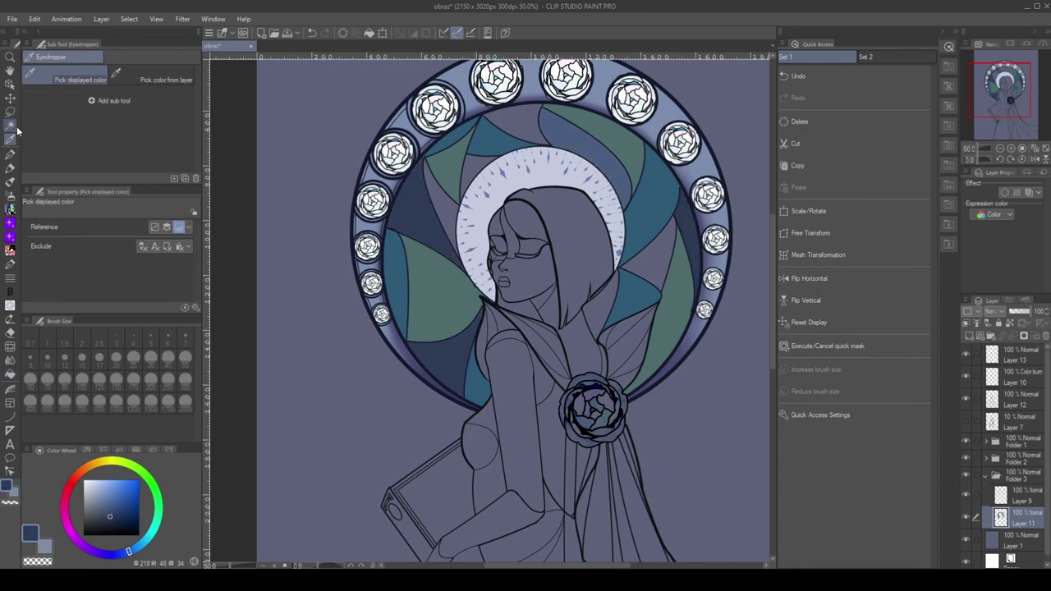
drag(492, 89, 496, 100)
key(g)
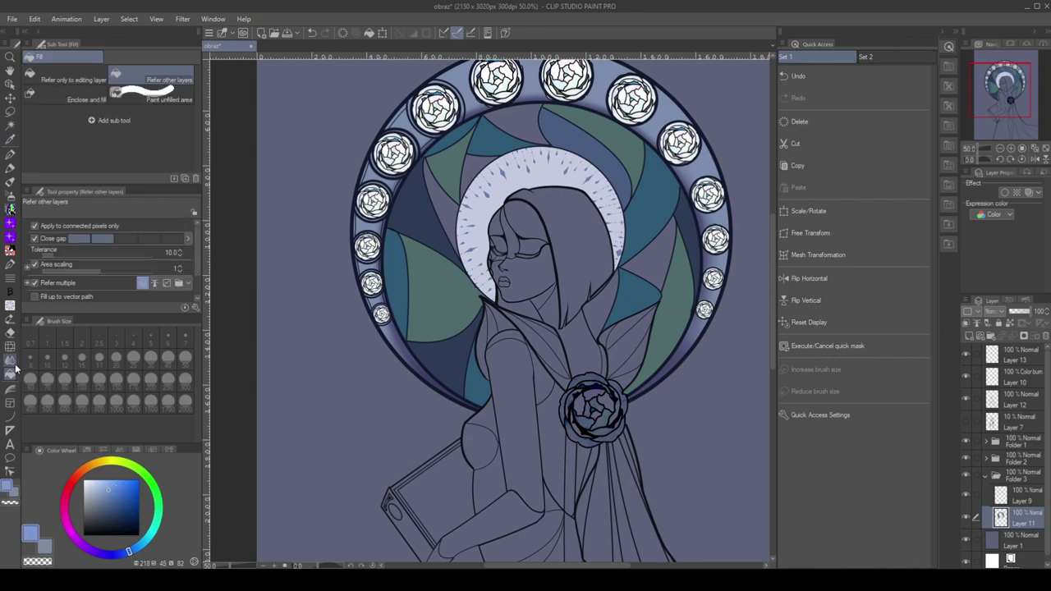
click(440, 209)
click(514, 124)
click(649, 251)
click(604, 304)
Recolour the small right pane a deeper blue, the upper-left pane teal blue and the pane left of top centre teal
alt+click(658, 261)
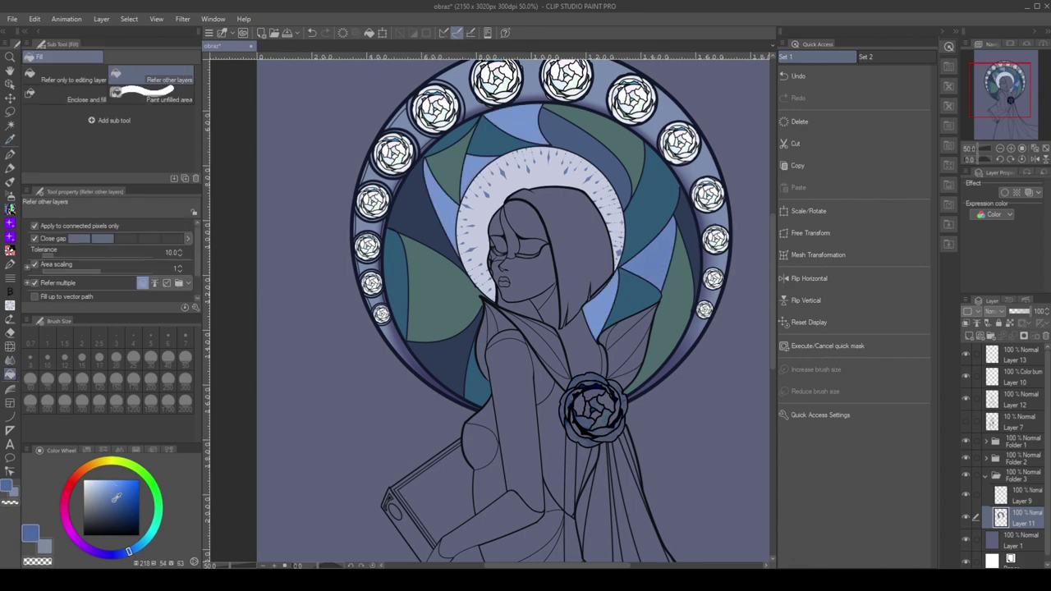
alt+click(422, 279)
click(426, 206)
alt+click(426, 206)
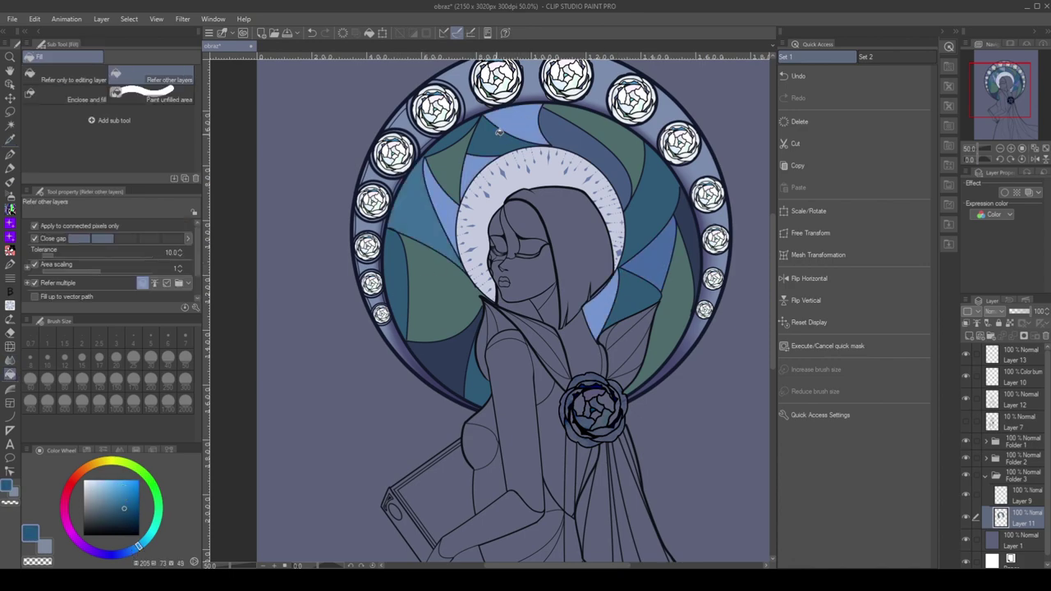
click(499, 131)
Recolour the large left pane and the top-right green pane with a brighter green
click(123, 507)
alt+click(455, 291)
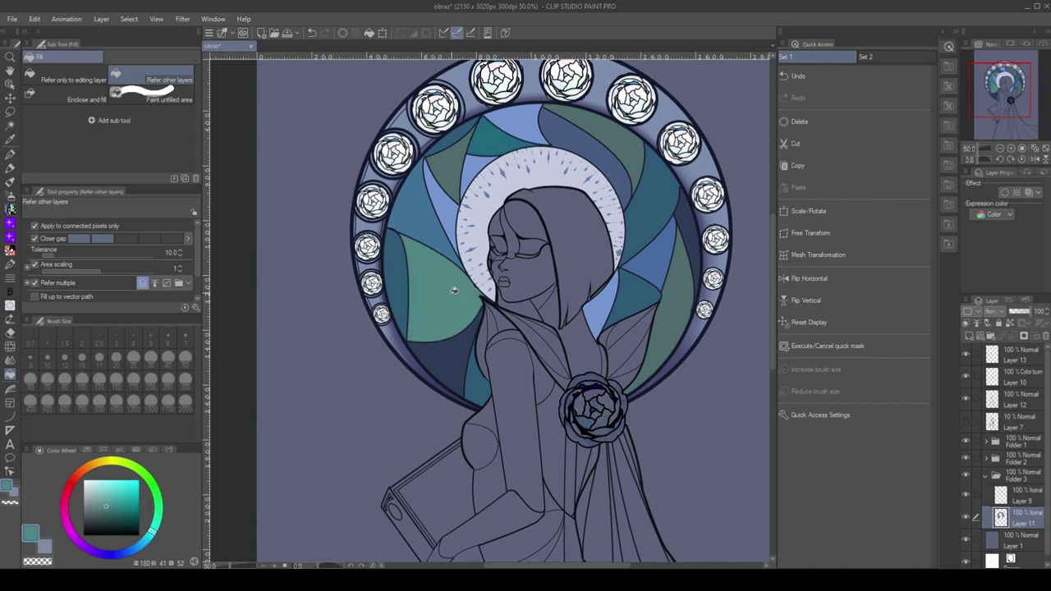
click(633, 134)
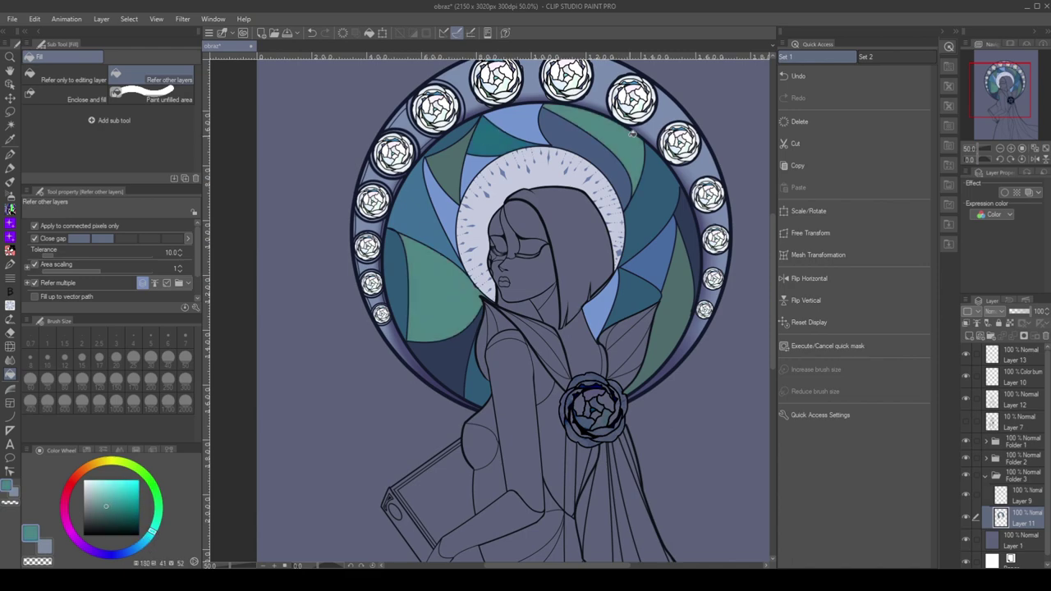
scroll(632, 134, down, 2)
key(b)
scroll(575, 164, up, 3)
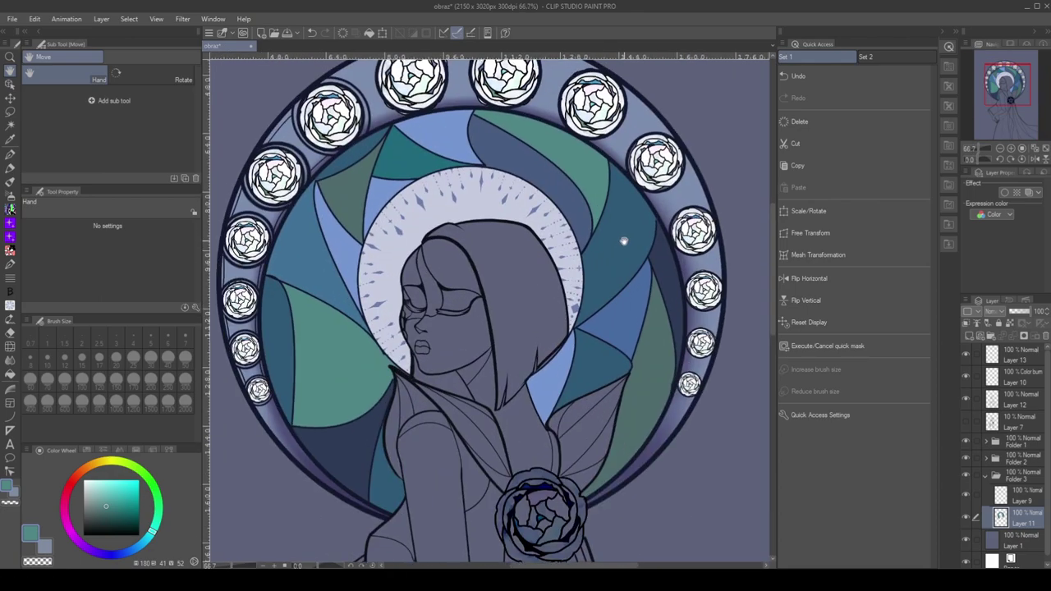
Paint a soft rainbow haze over the stained-glass panes on a new layer, with brush size 374.5 and 46% opacity
click(11, 209)
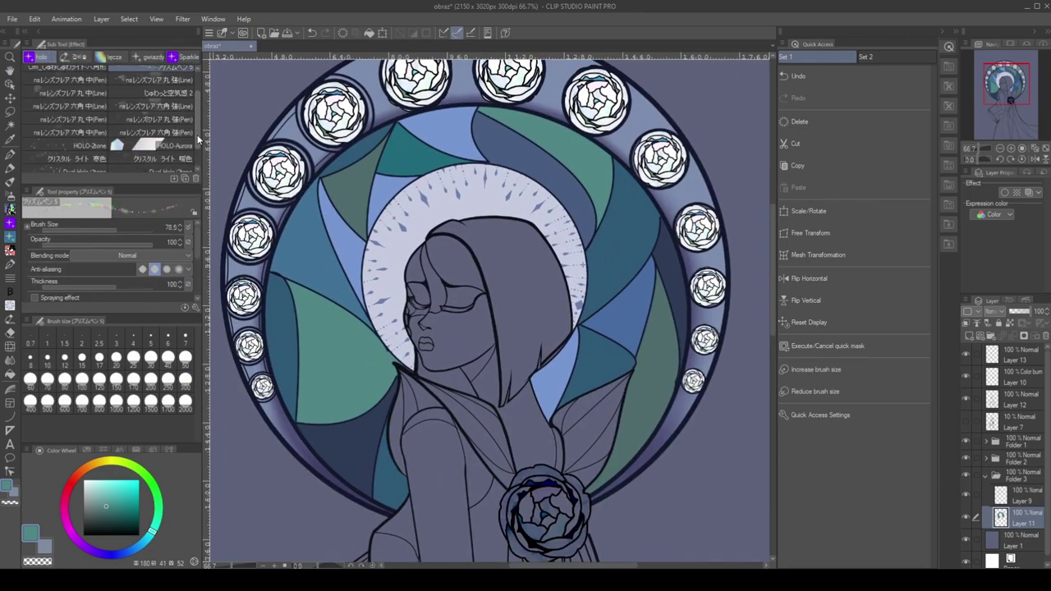
click(148, 138)
click(114, 57)
click(66, 73)
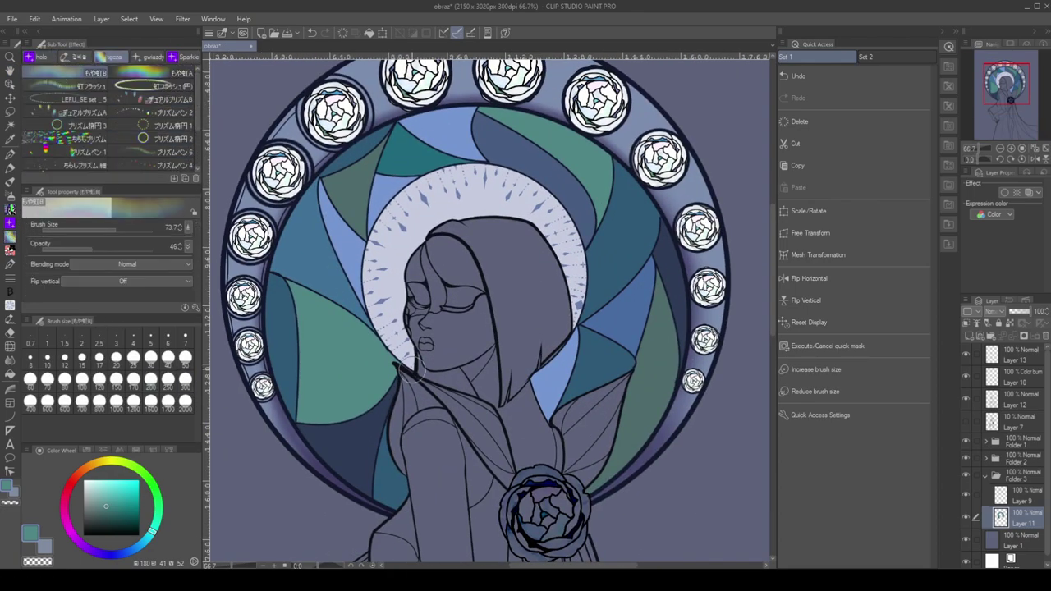
mouse_move(370, 492)
mouse_down()
mouse_move(386, 287)
mouse_move(383, 394)
mouse_move(550, 368)
mouse_up()
key(ctrl+z)
click(969, 336)
key(ctrl+minus)
key(ctrl+minus)
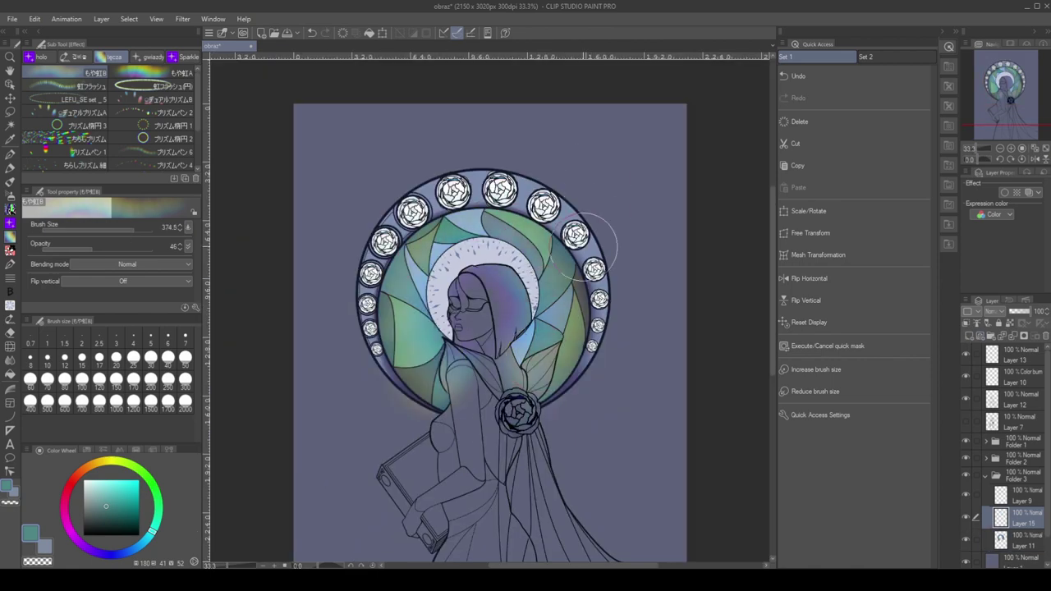
Erase the rainbow haze covering the woman's head and torso with the hard eraser
key(e)
drag(491, 305, 481, 407)
key(bracketleft)
key(bracketleft)
key(bracketleft)
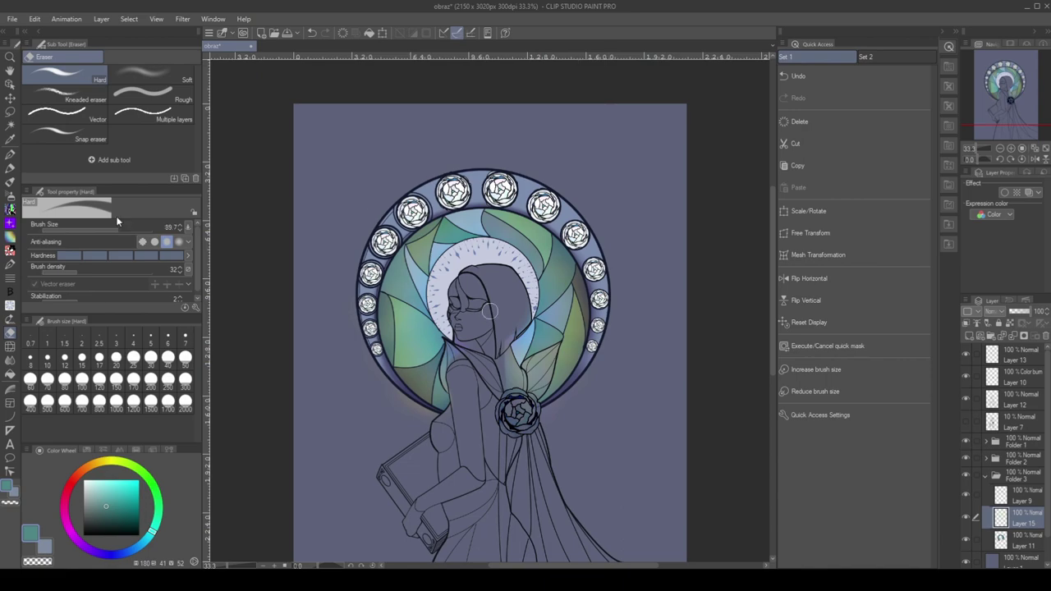
Clean the haze off the pointed collar, bare back and shoulder rose with the hard eraser at size 30.4
key(ctrl+plus)
key(ctrl+plus)
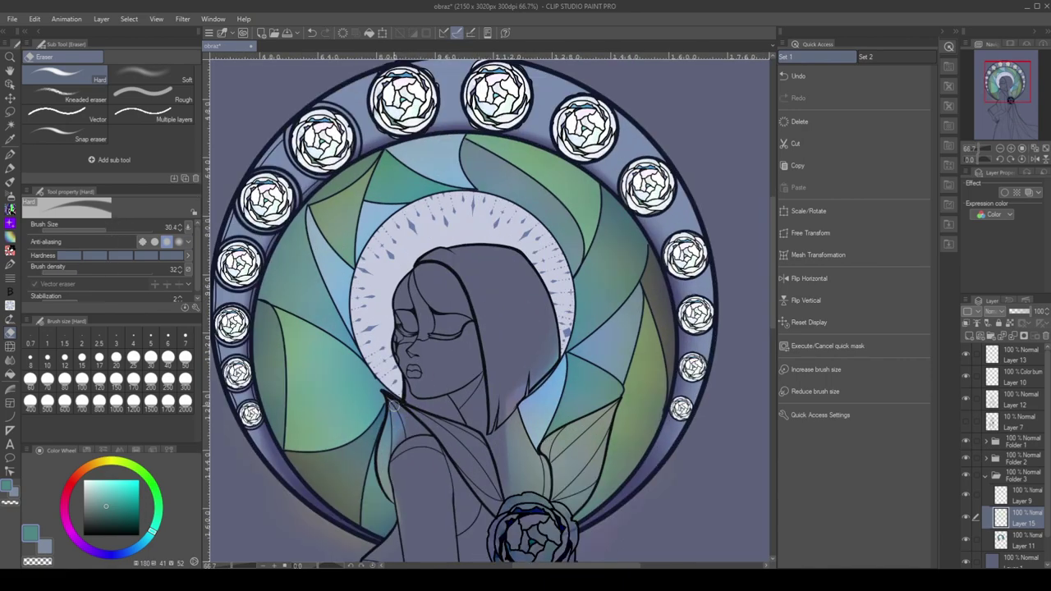
drag(394, 406, 397, 501)
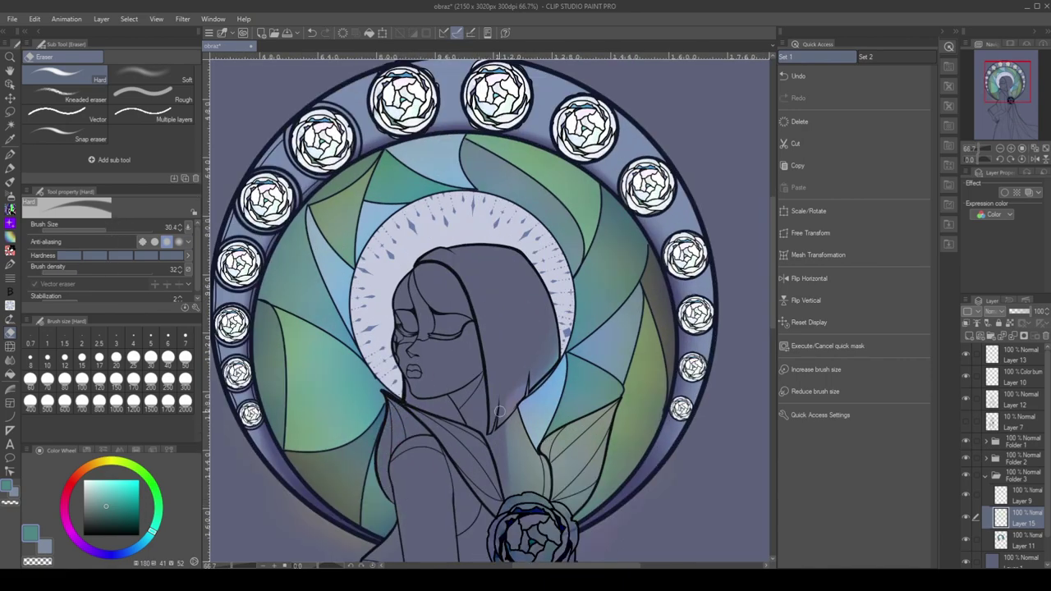
mouse_move(499, 411)
mouse_down()
mouse_move(528, 387)
mouse_move(547, 304)
mouse_move(515, 436)
mouse_move(536, 504)
mouse_move(542, 455)
mouse_up()
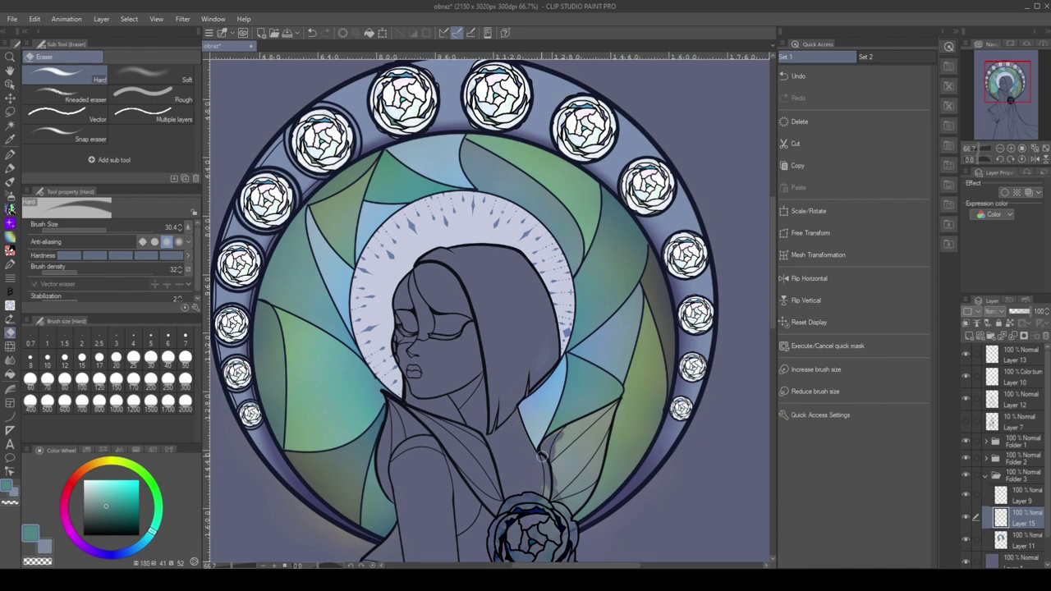
scroll(544, 497, down, 1)
mouse_move(575, 502)
mouse_down()
mouse_move(565, 465)
mouse_move(579, 457)
mouse_up()
scroll(580, 460, up, 3)
scroll(579, 460, up, 2)
mouse_move(591, 493)
mouse_down()
mouse_move(575, 422)
mouse_move(605, 427)
mouse_move(517, 436)
mouse_up()
scroll(588, 401, down, 1)
scroll(588, 401, down, 2)
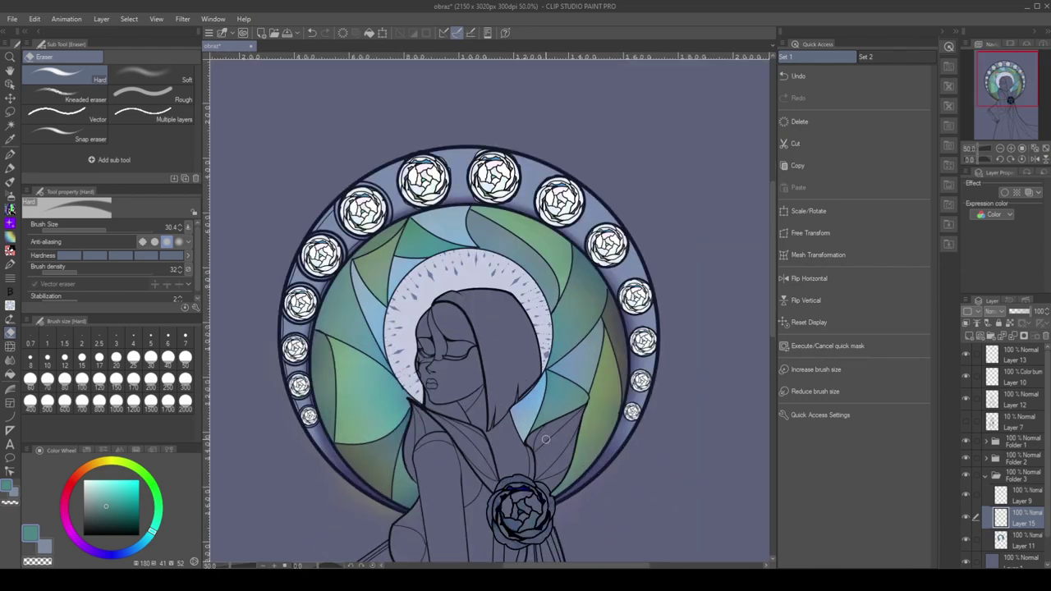
Try other blending modes and 67% opacity on the flat pane-colour layer, Layer 11
key(ctrl+minus)
key(ctrl+minus)
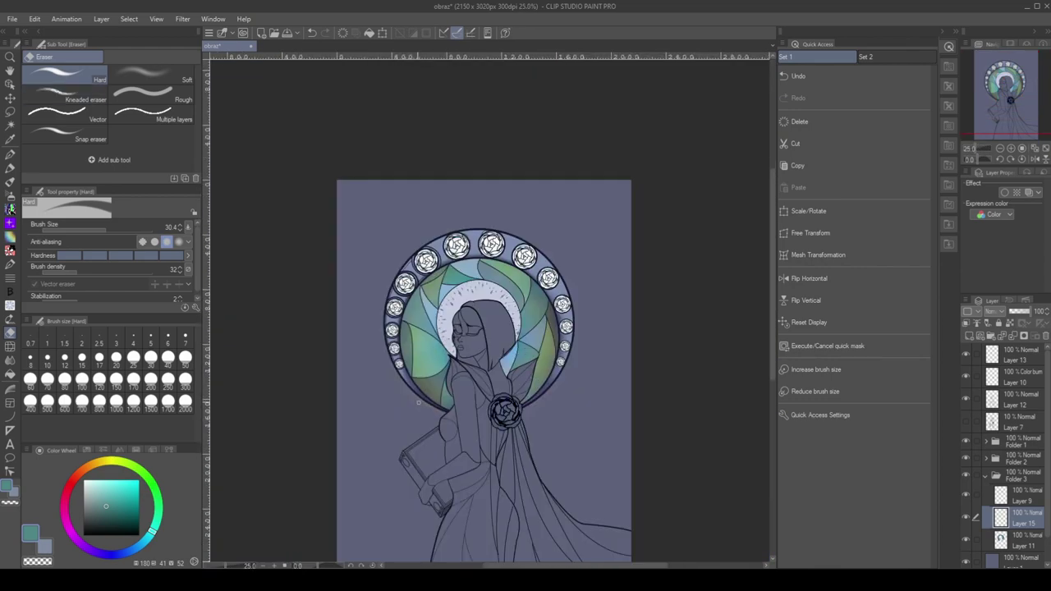
key(alt+bracketleft)
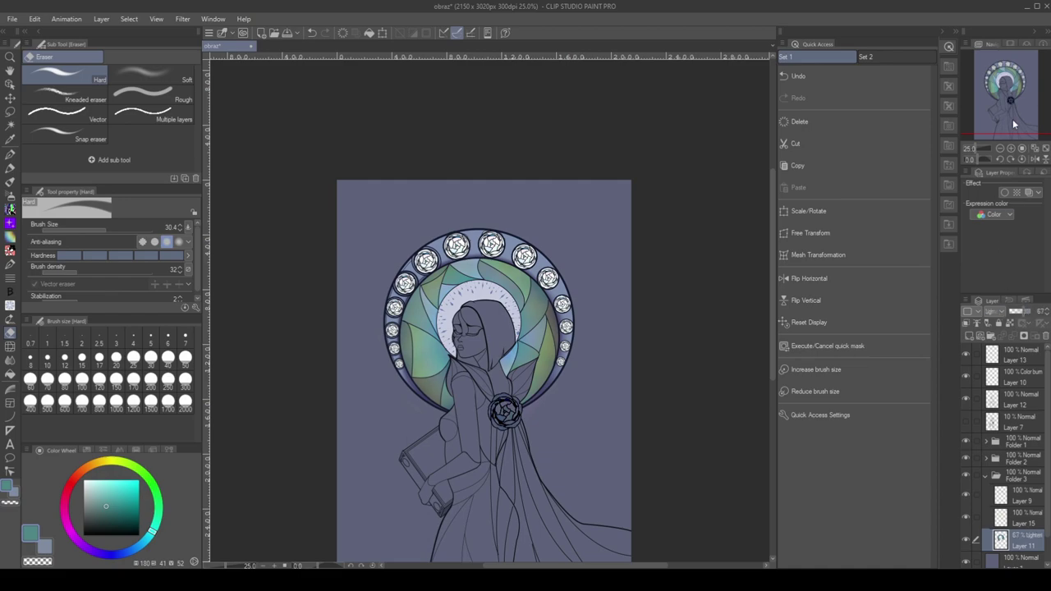
drag(1021, 313, 1041, 322)
Try several blending modes on the rainbow haze layer, Layer 15
click(1018, 517)
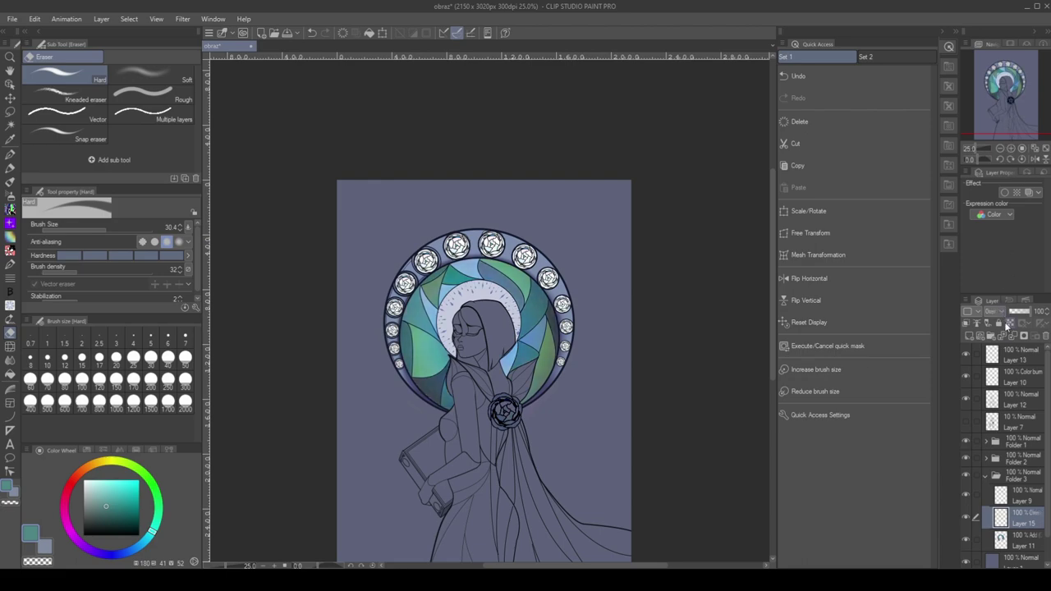
click(998, 325)
click(998, 324)
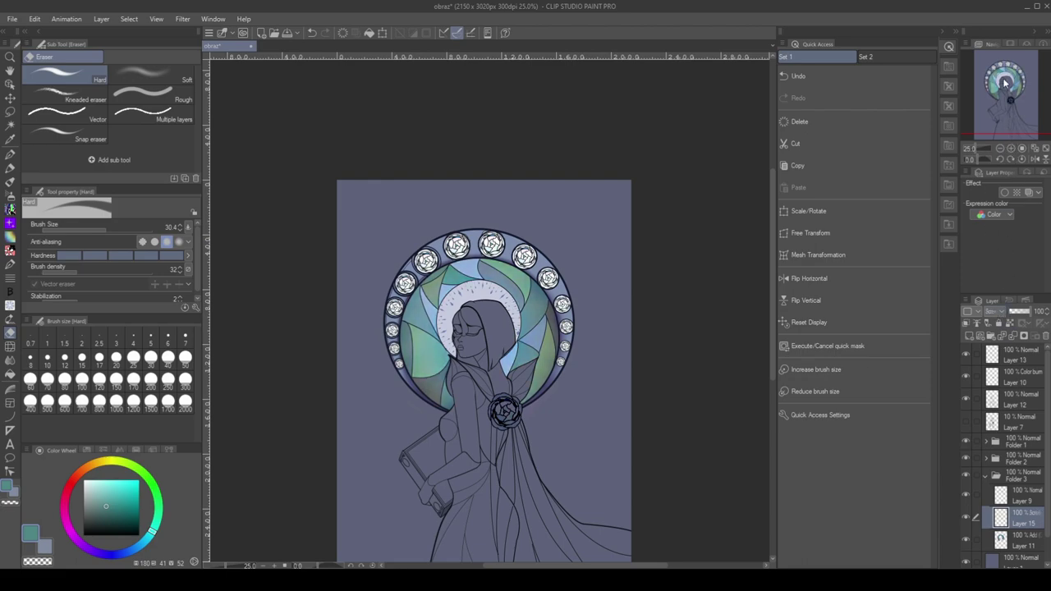
click(967, 540)
scroll(998, 312, down, 3)
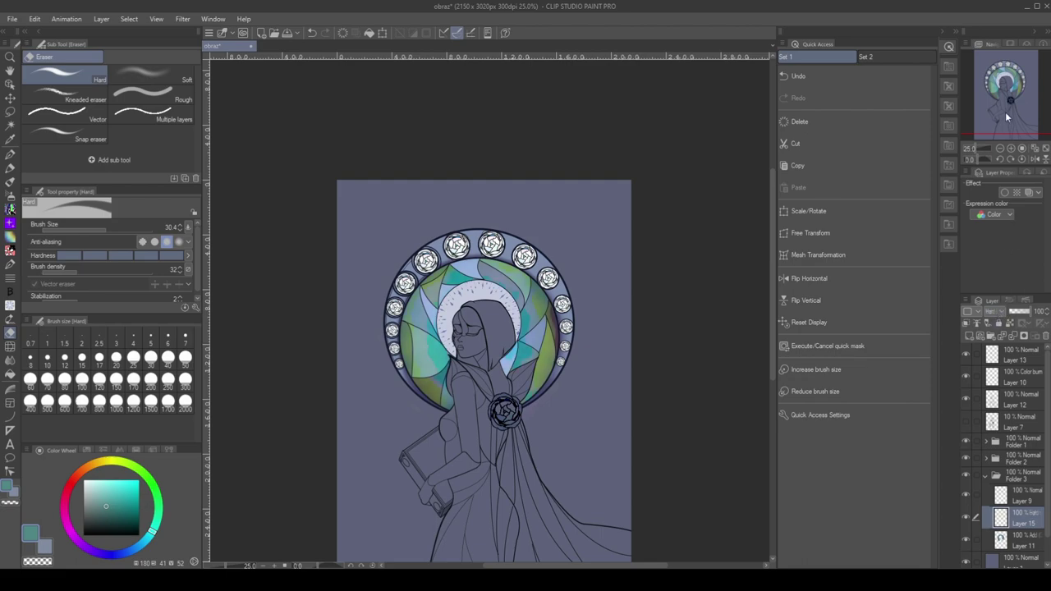
scroll(1000, 316, down, 3)
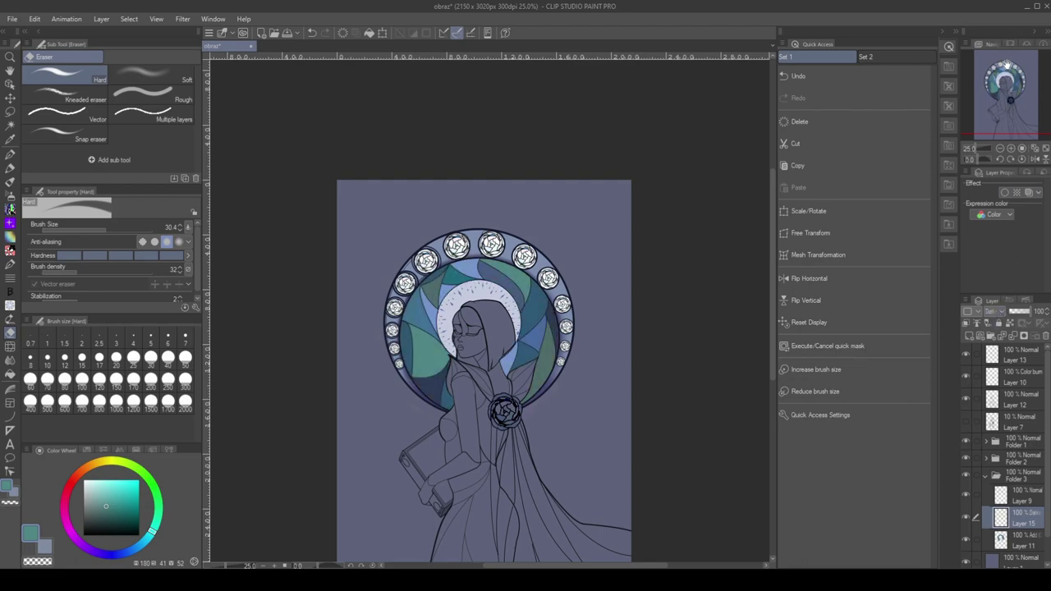
drag(575, 411, 577, 271)
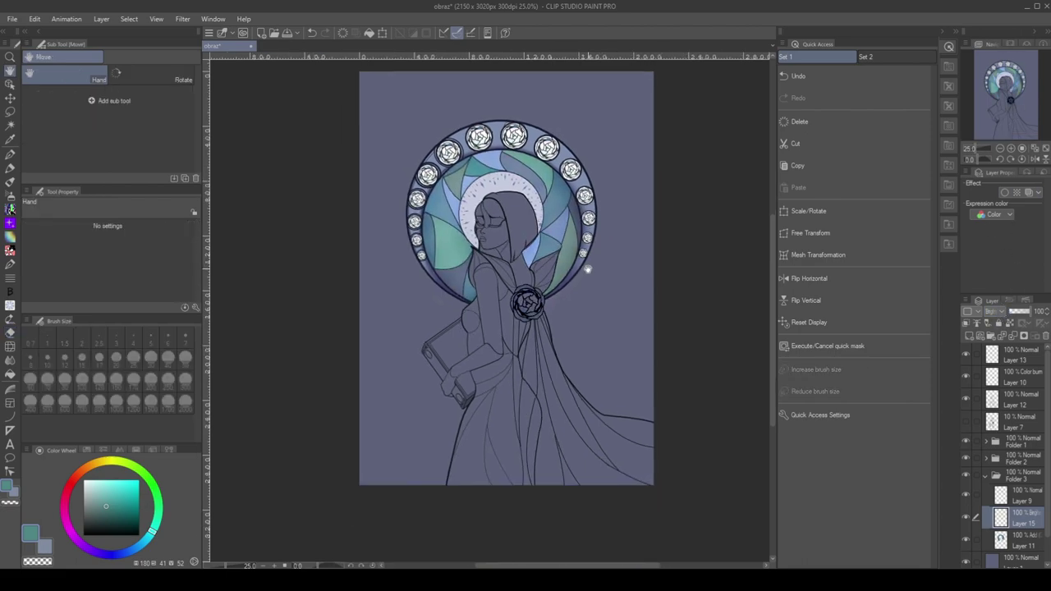
Return Layer 11 to Normal blending, and duplicate the haze layer, Layer 15, in a lightening blend mode
click(1014, 540)
scroll(577, 270, up, 2)
click(1018, 517)
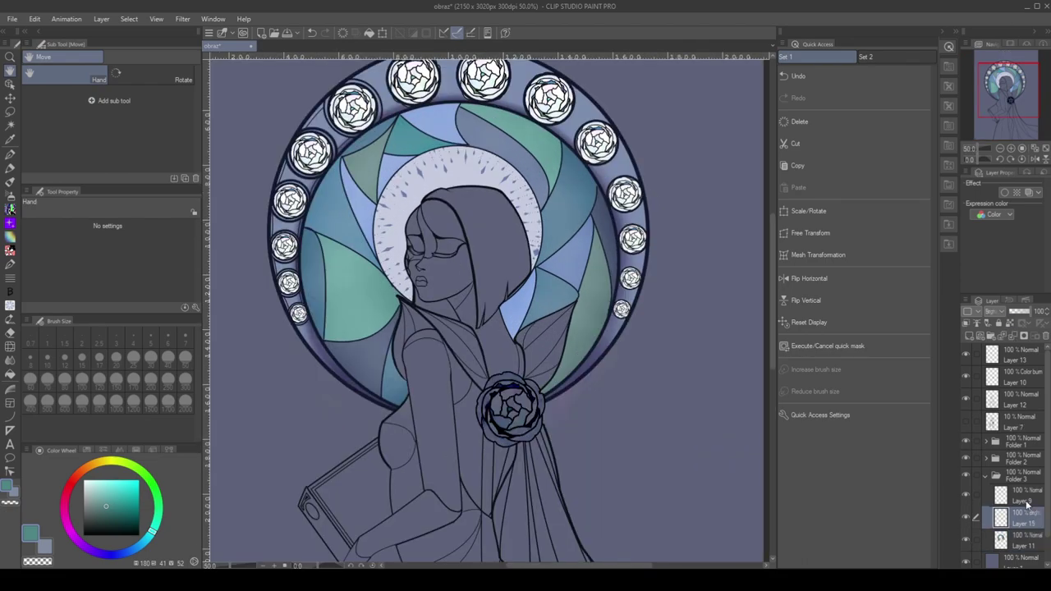
key(ctrl+minus)
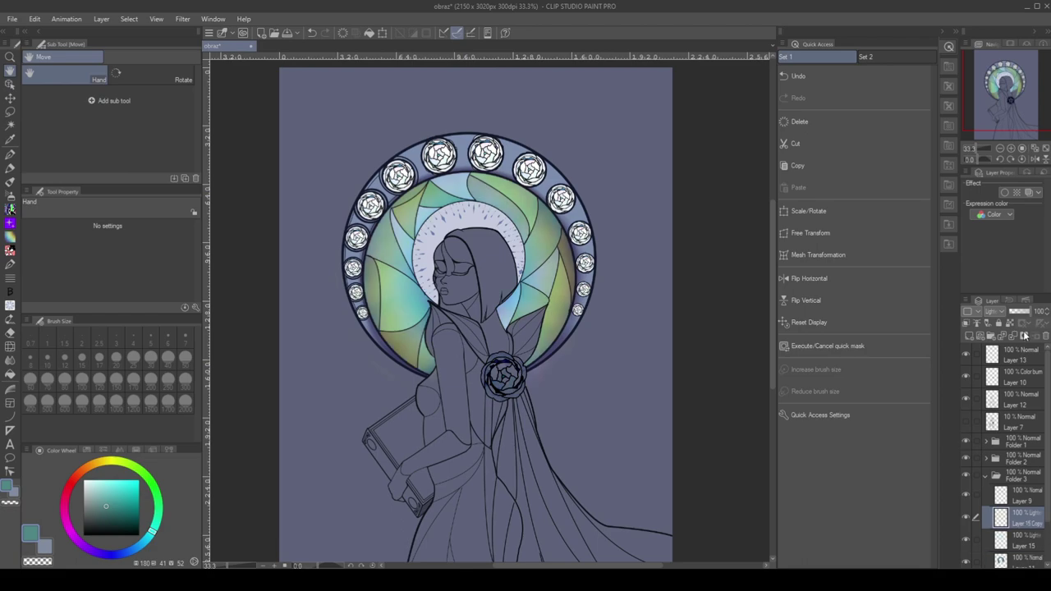
Set the duplicated haze layer to Glow dodge at 62% opacity
drag(1034, 313, 1022, 316)
key(ctrl+minus)
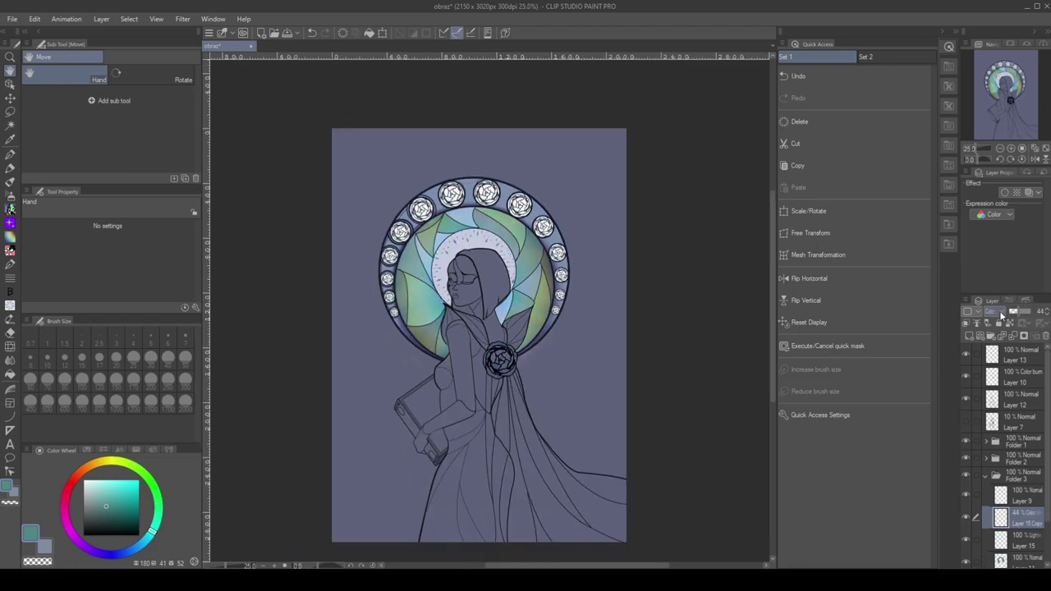
drag(1023, 317, 1029, 317)
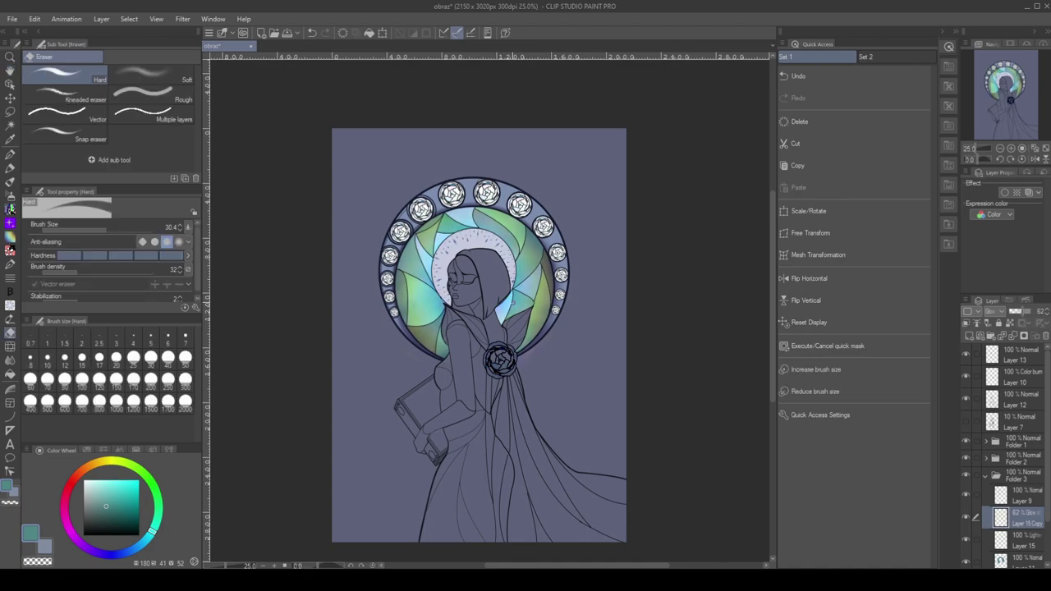
Try softening the duplicated haze near the lower-left panes with the eraser, comparing the panes with the haze hidden
key(e)
key(ctrl+z)
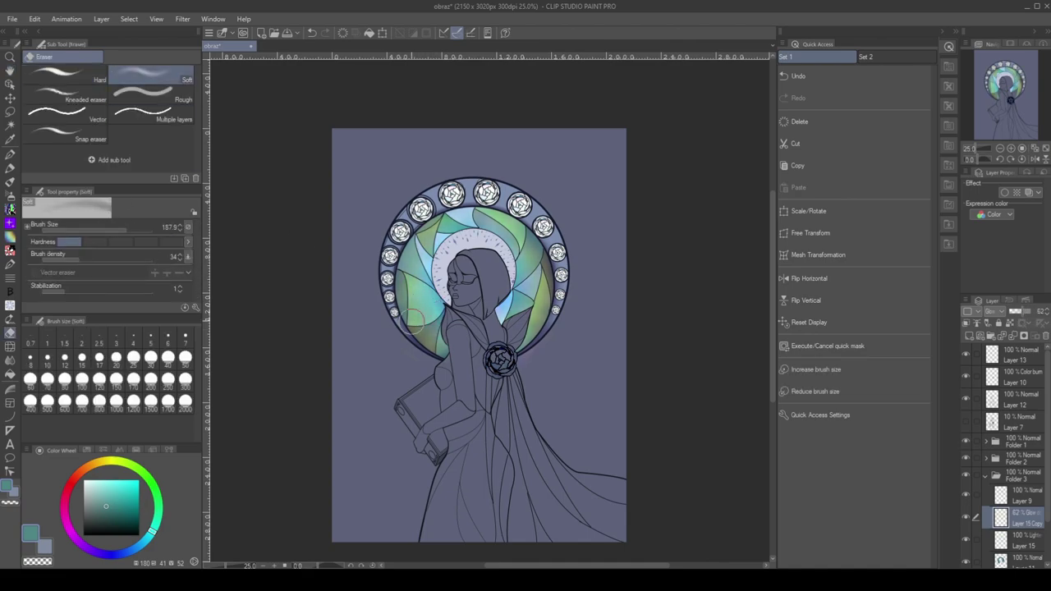
click(966, 516)
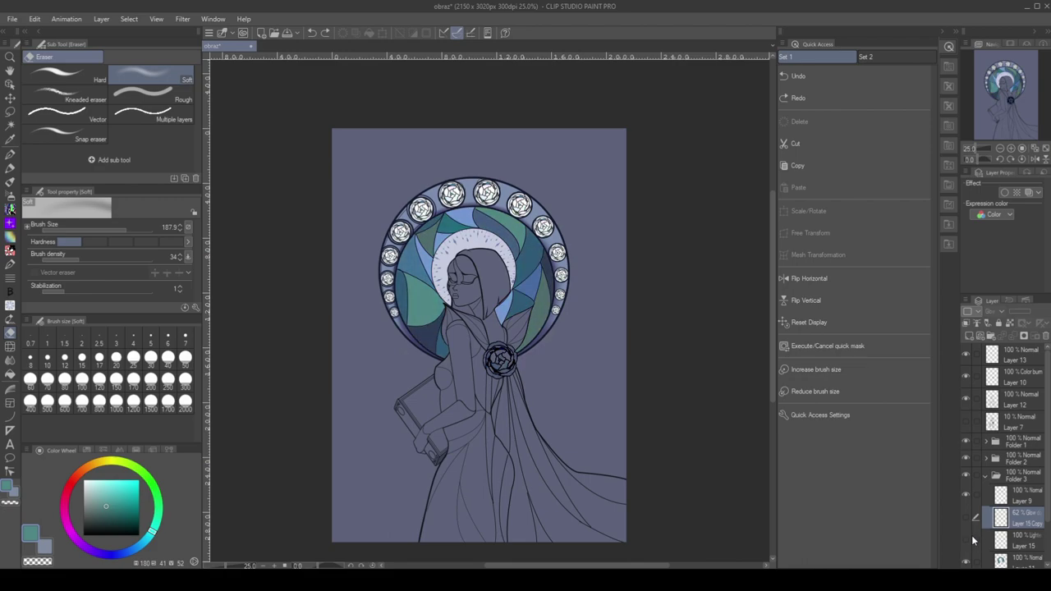
click(966, 516)
drag(409, 324, 395, 317)
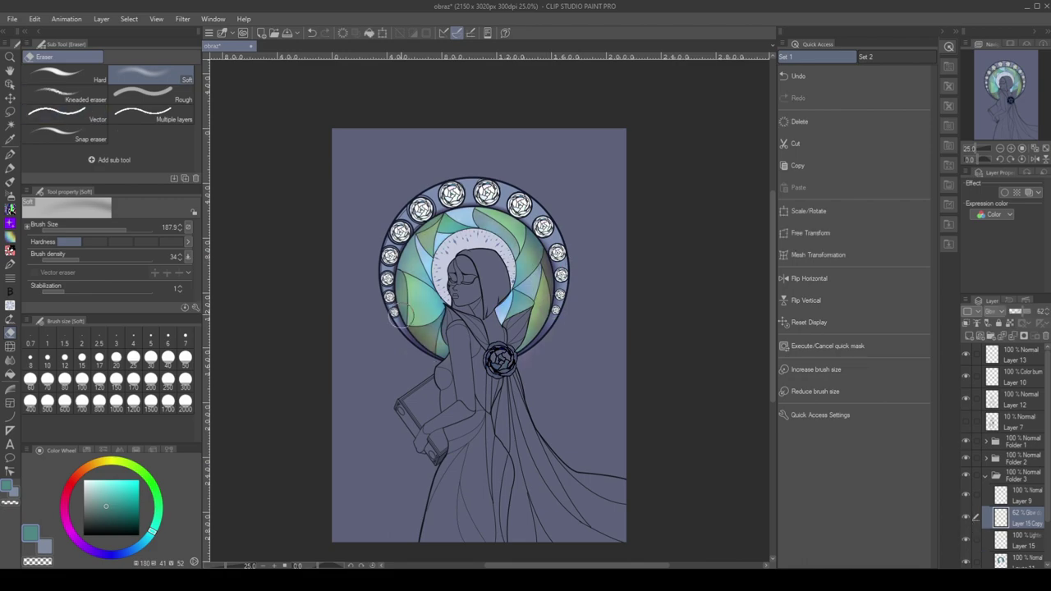
key(ctrl+z)
Collapse Folder 3 and add a new layer directly above Layer 7
click(985, 480)
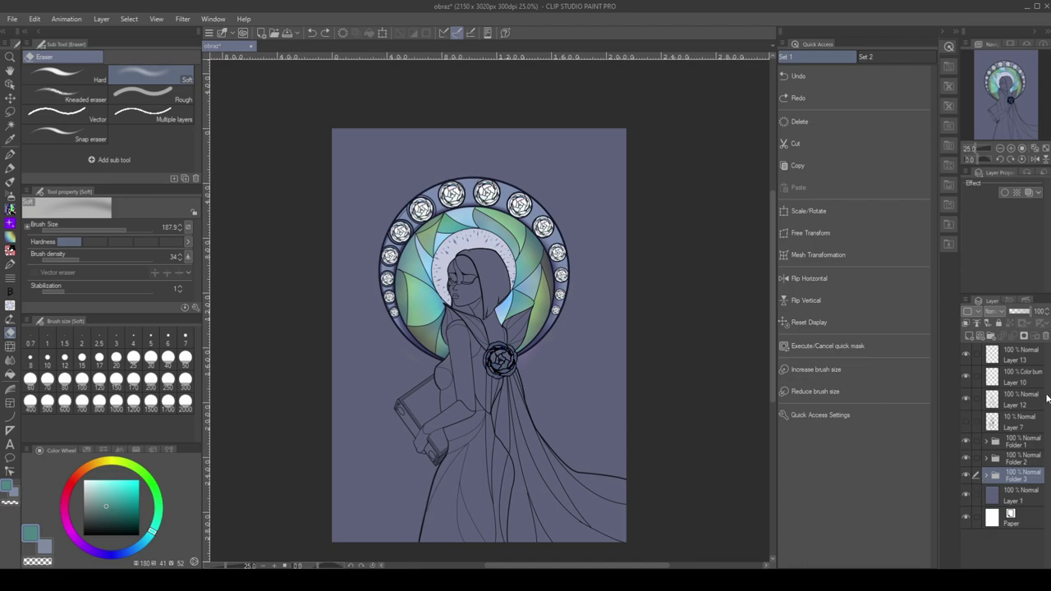
key(ctrl+plus)
click(1014, 419)
key(ctrl+shift+n)
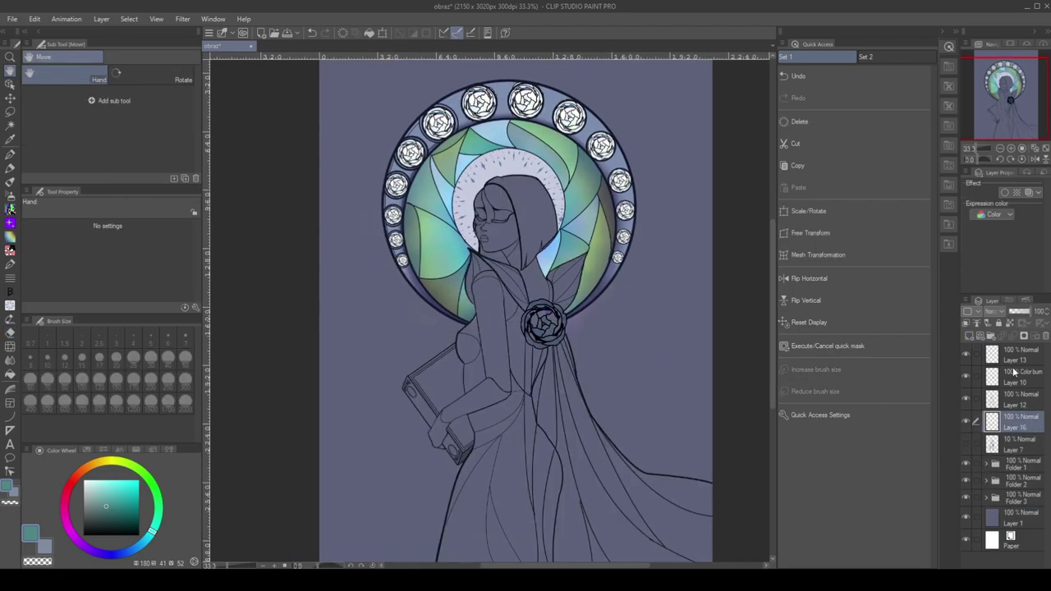
Fill the woman's face, eyelids, neck and bare upper back with pale pink skin, using a slightly deeper pink on the forehead
scroll(634, 337, up, 2)
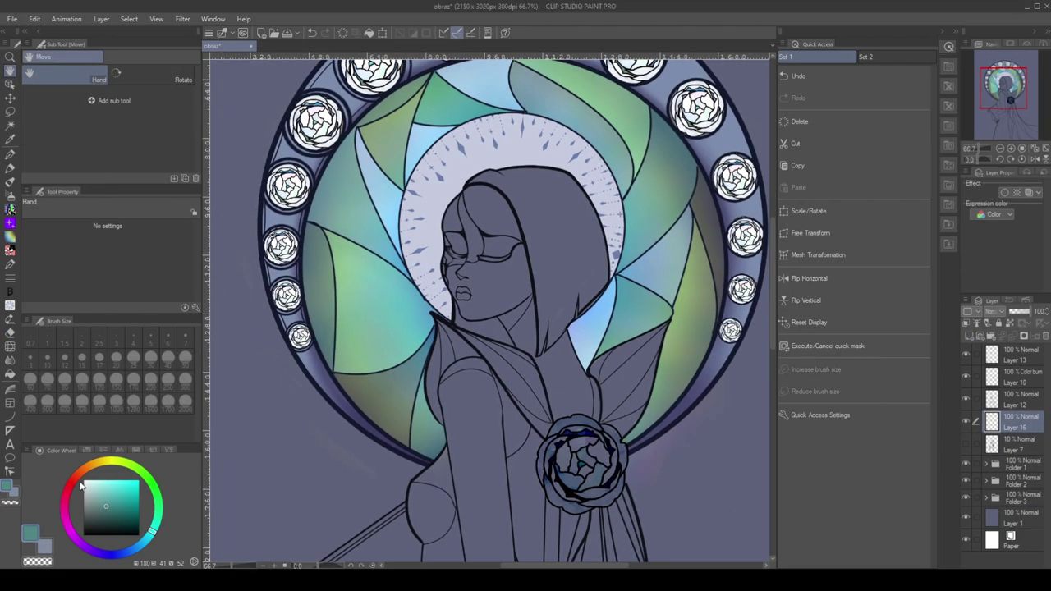
key(g)
click(484, 263)
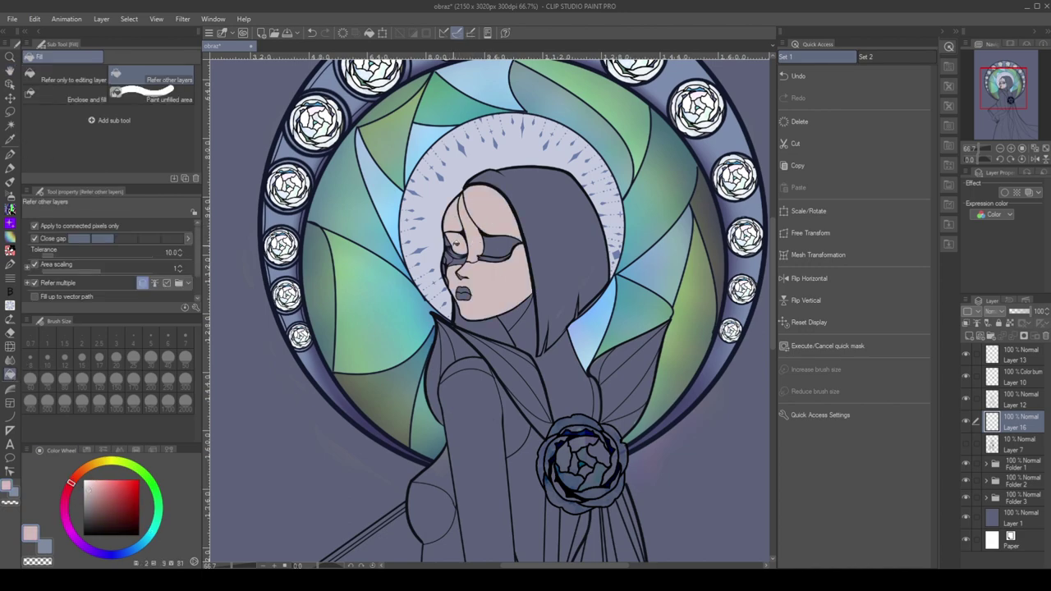
click(534, 328)
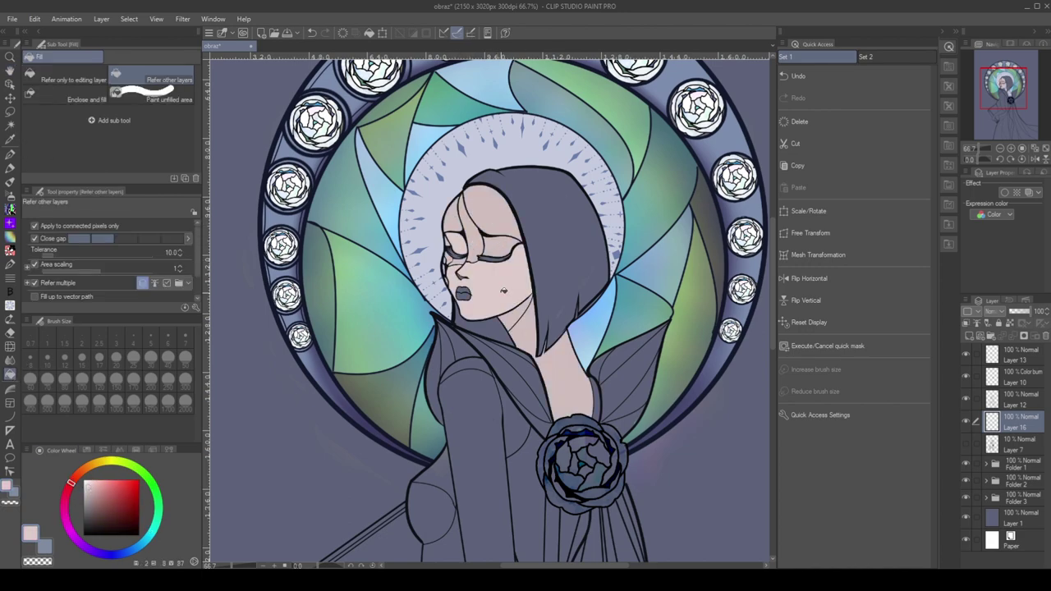
alt+click(534, 329)
alt+click(517, 220)
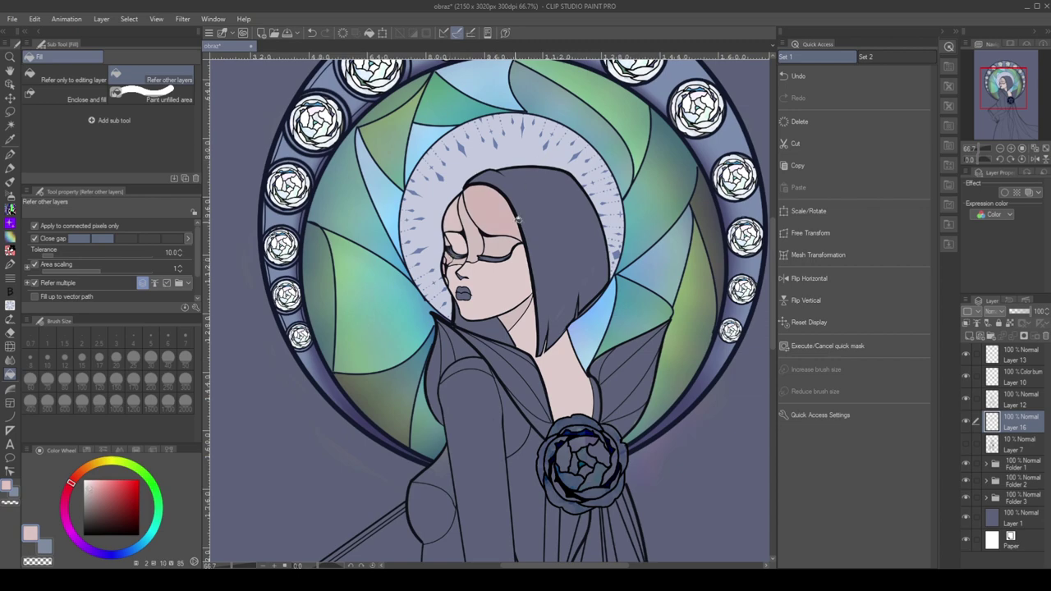
alt+click(497, 152)
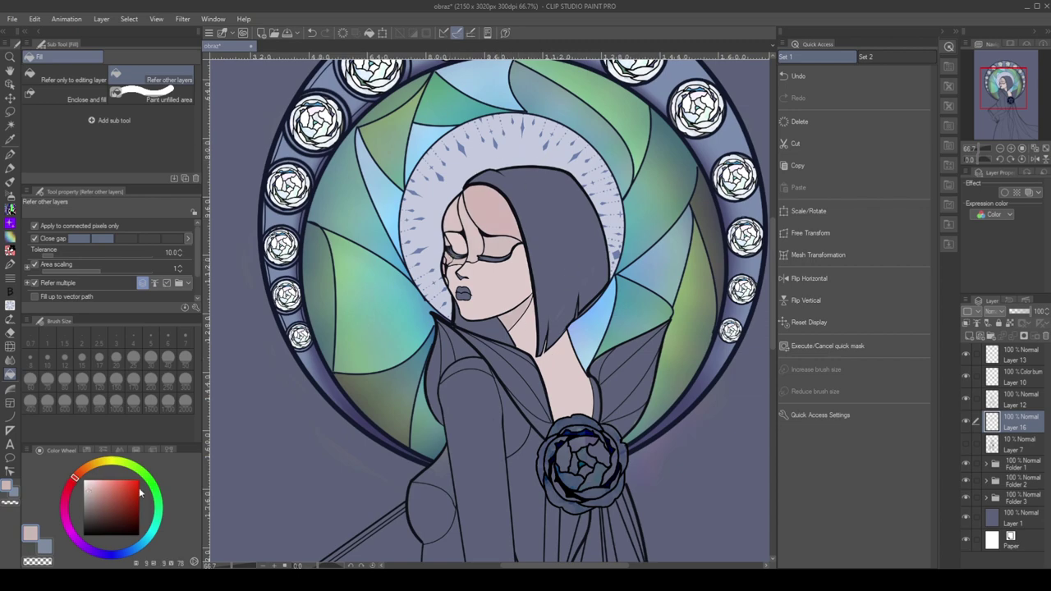
Fill the upper arm, shoulder, forearm and hand with slightly varied beige-pink skin tones
key(ctrl+minus)
key(ctrl+minus)
mouse_move(461, 399)
mouse_down()
mouse_move(507, 361)
mouse_move(451, 273)
mouse_up()
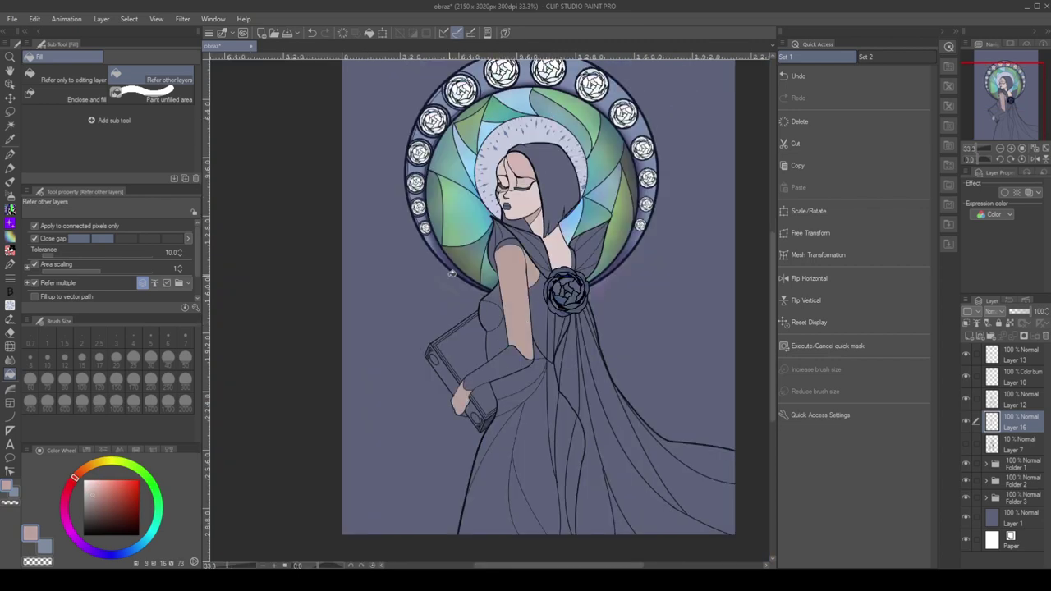
click(513, 299)
click(497, 365)
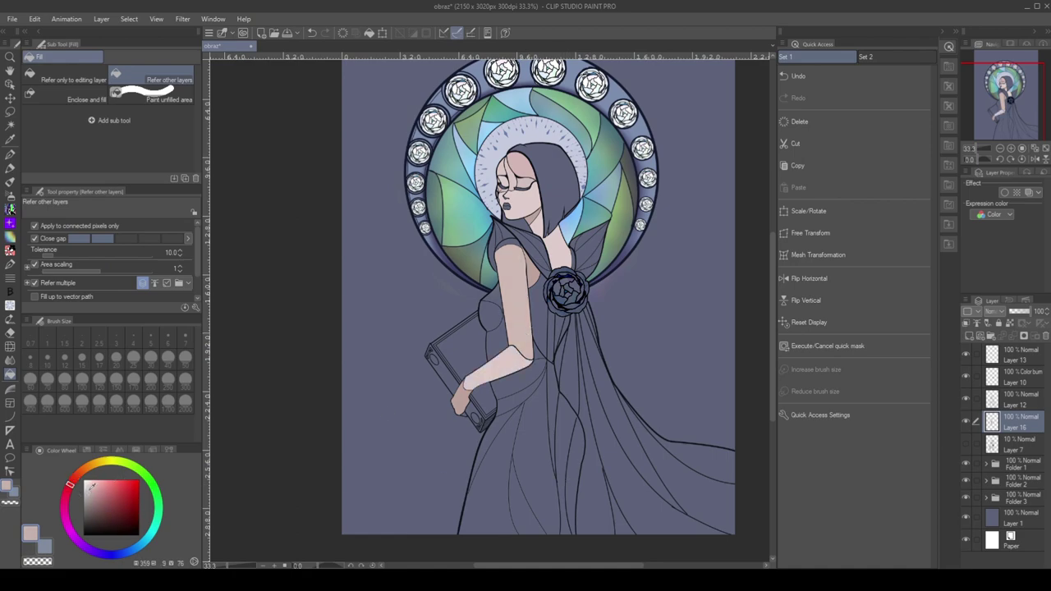
alt+click(478, 425)
drag(78, 485, 76, 476)
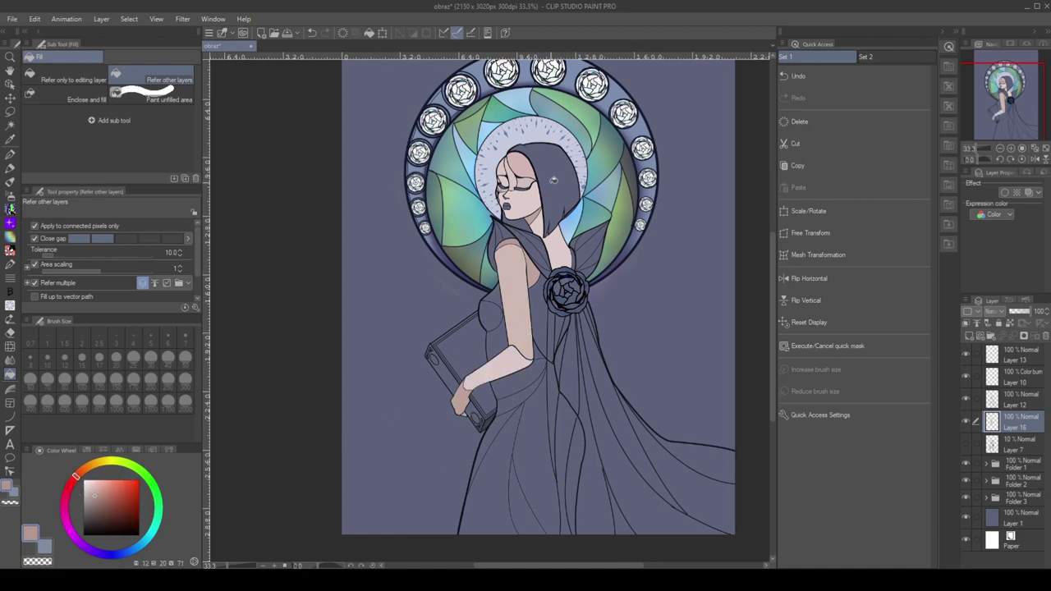
Fill the dress's narrow back panel beside the arm with medium grey
drag(590, 203, 557, 227)
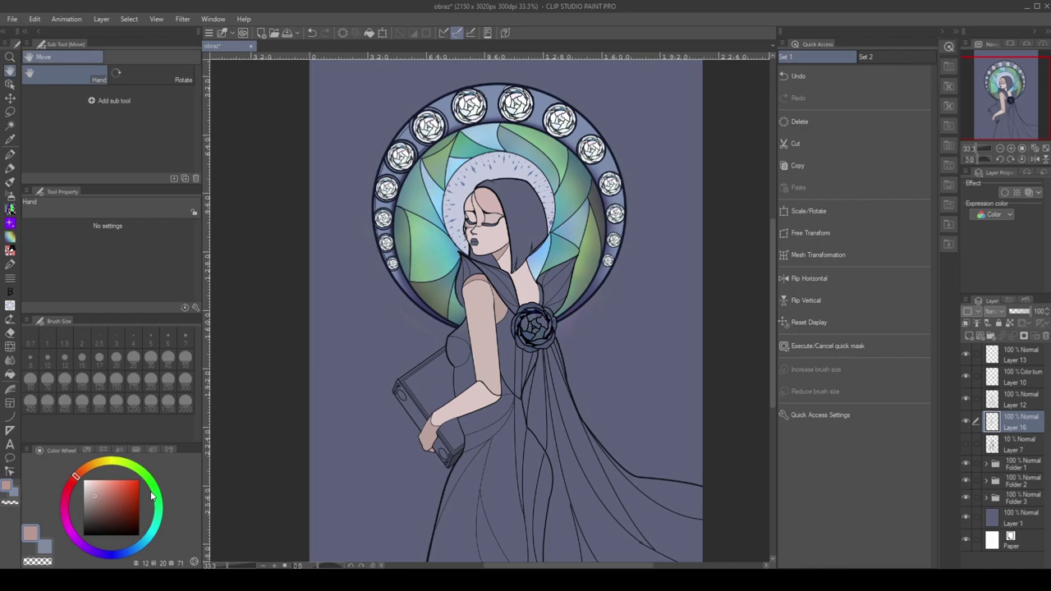
scroll(753, 333, up, 1)
drag(694, 333, 816, 350)
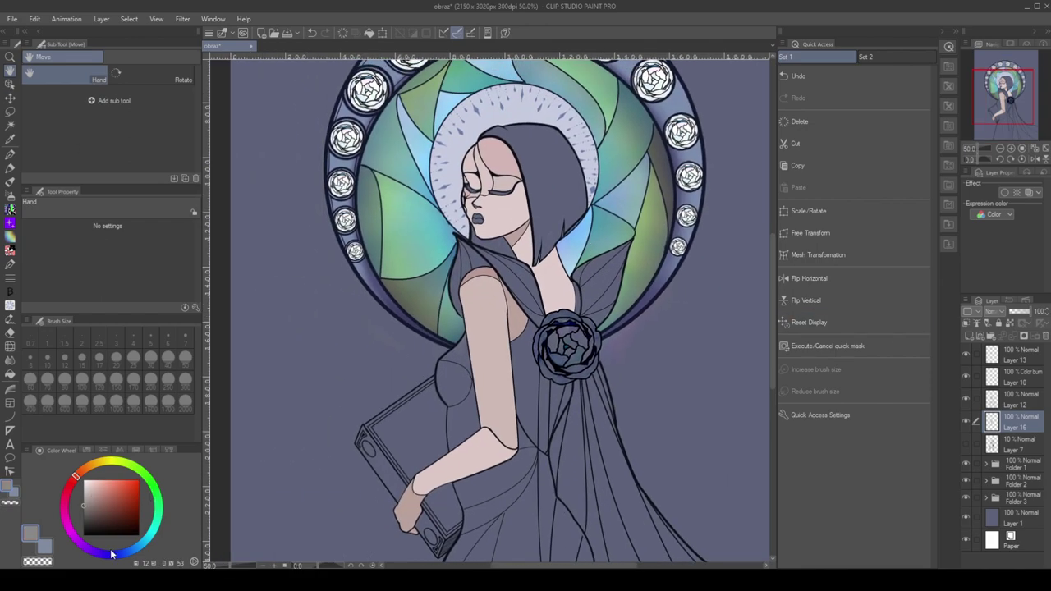
click(117, 554)
click(9, 376)
click(533, 377)
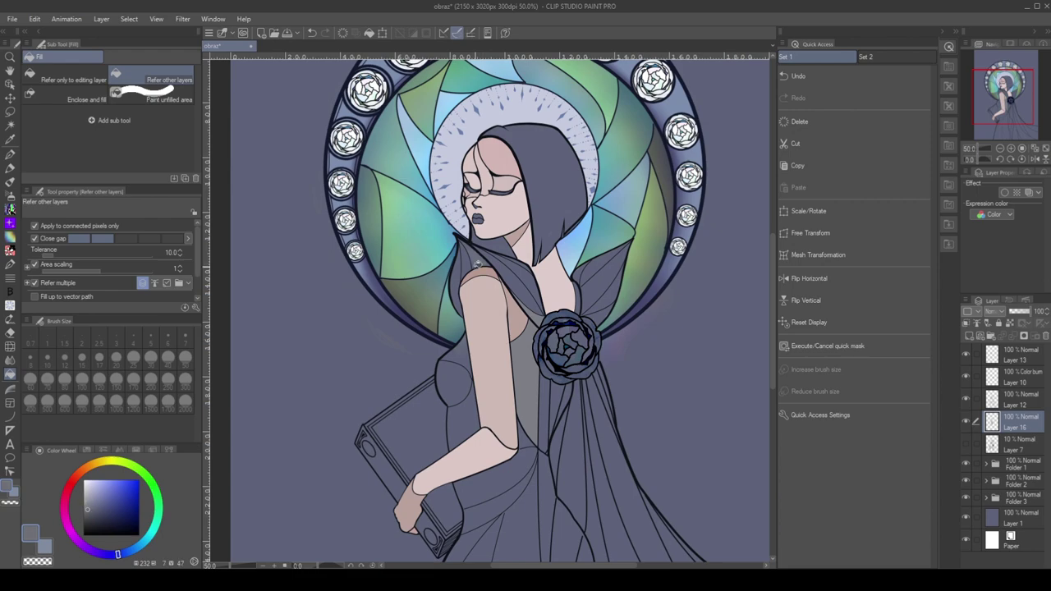
Fill the collar panels over the near shoulder and beneath the chin with slightly varied light greys
click(456, 284)
alt+click(489, 252)
click(509, 279)
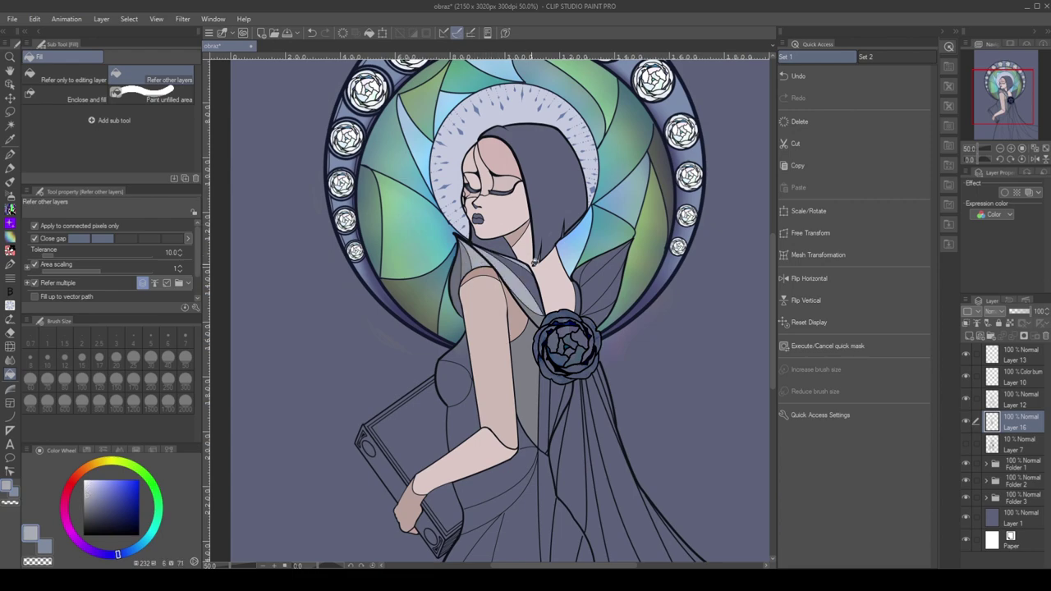
alt+click(534, 263)
click(561, 248)
alt+click(561, 248)
click(542, 250)
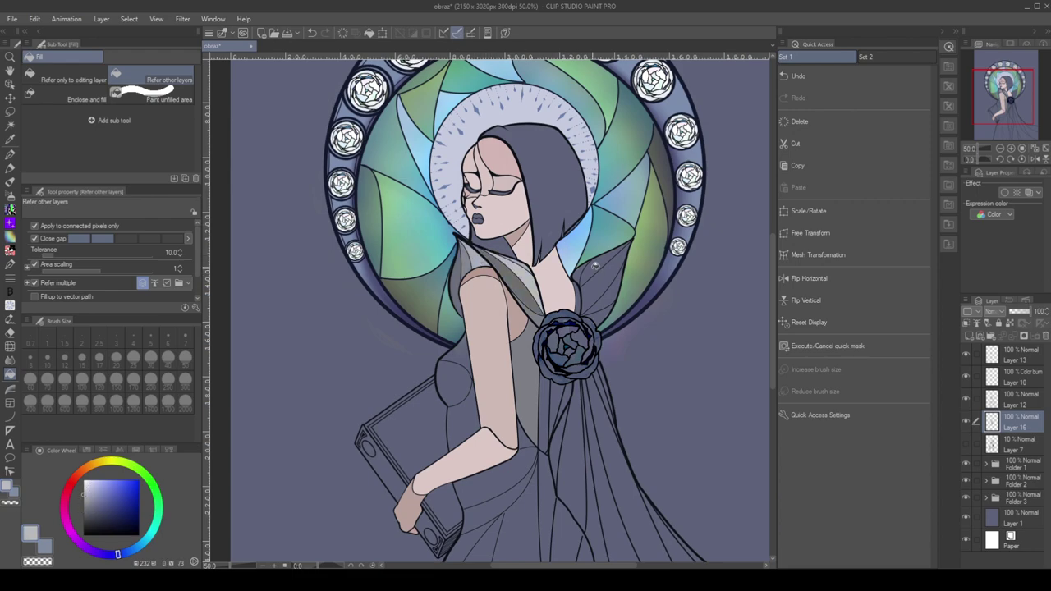
Fill the far collar's panels with light greys and vary the grey tones on the near collar's panels
click(595, 265)
click(528, 281)
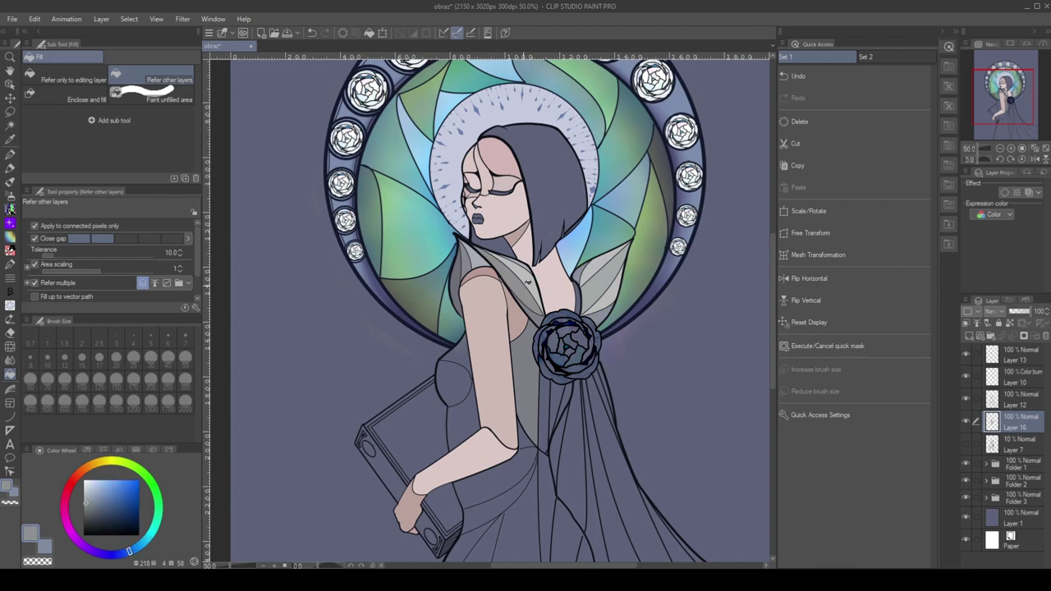
alt+click(563, 159)
click(456, 282)
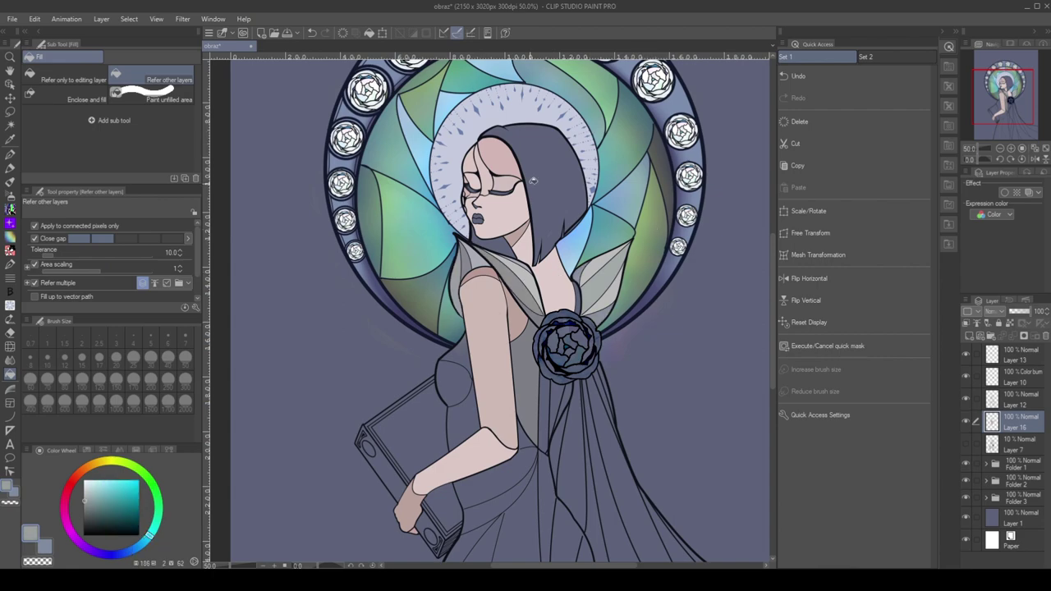
key(ctrl+z)
key(ctrl+y)
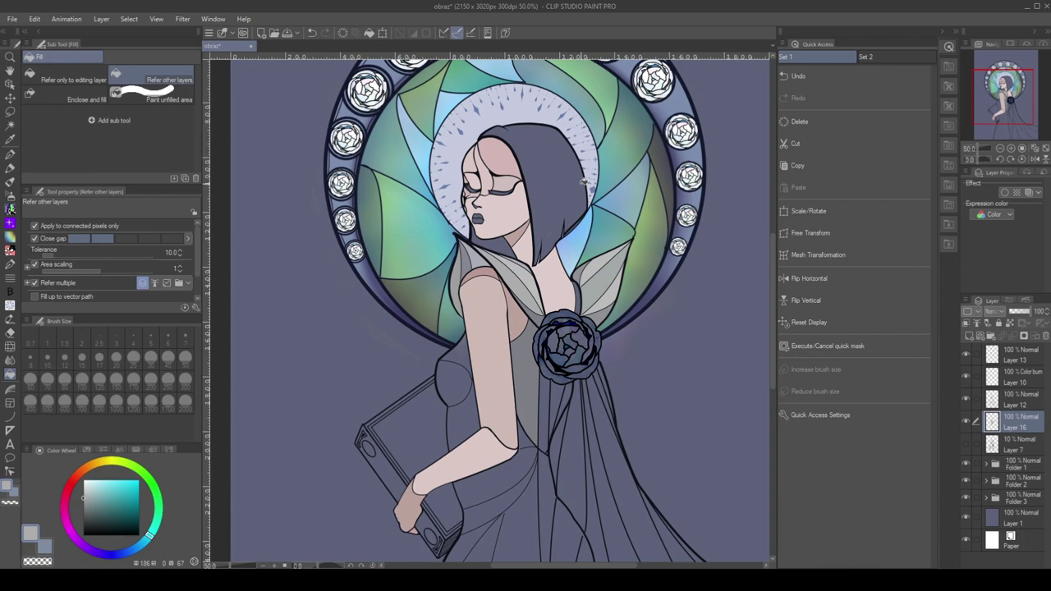
Lighten the far collar's panels to pale off-white greys
alt+click(598, 271)
scroll(659, 289, up, 1)
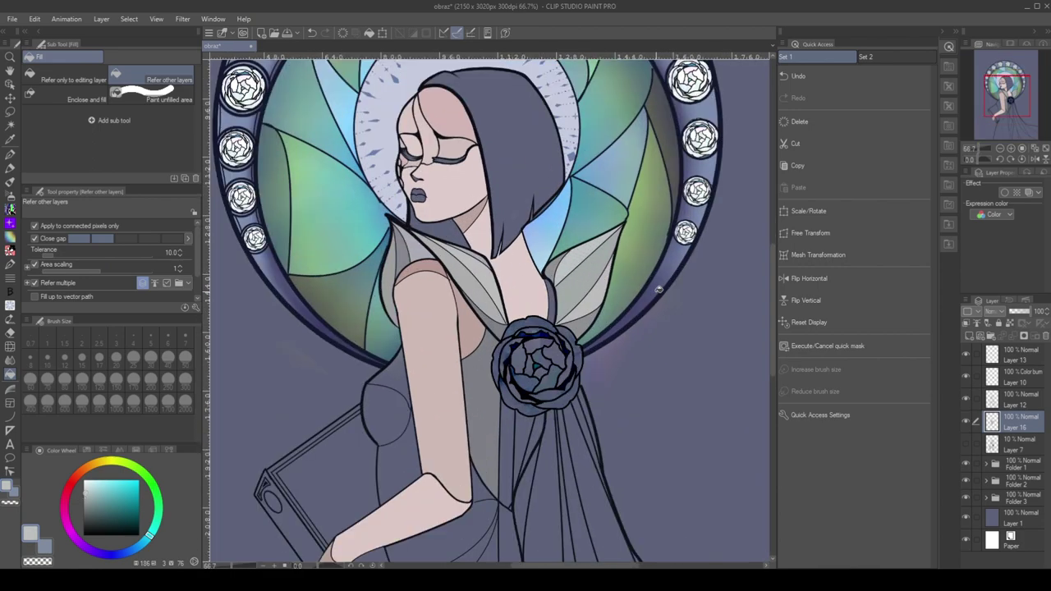
alt+click(556, 271)
alt+click(580, 322)
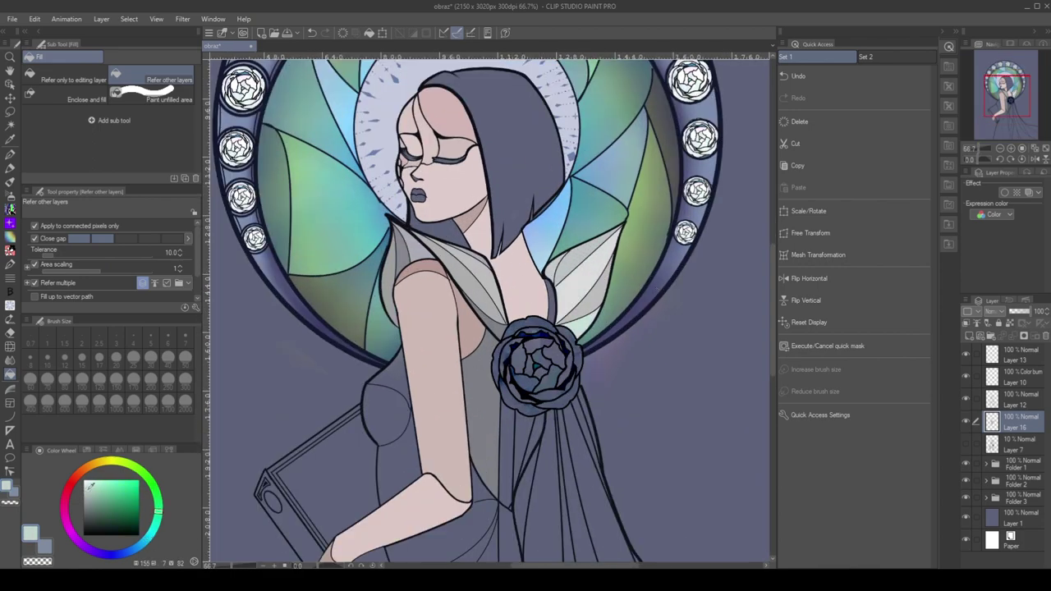
Recolour the near collar's shoulder and front panels with pale bluish greys
alt+click(416, 283)
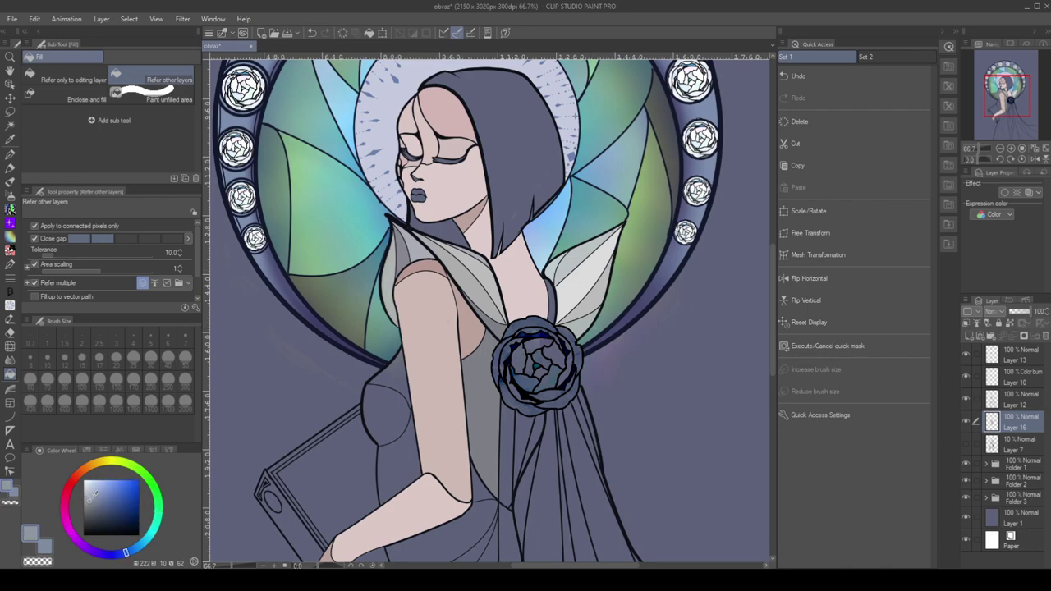
alt+click(419, 243)
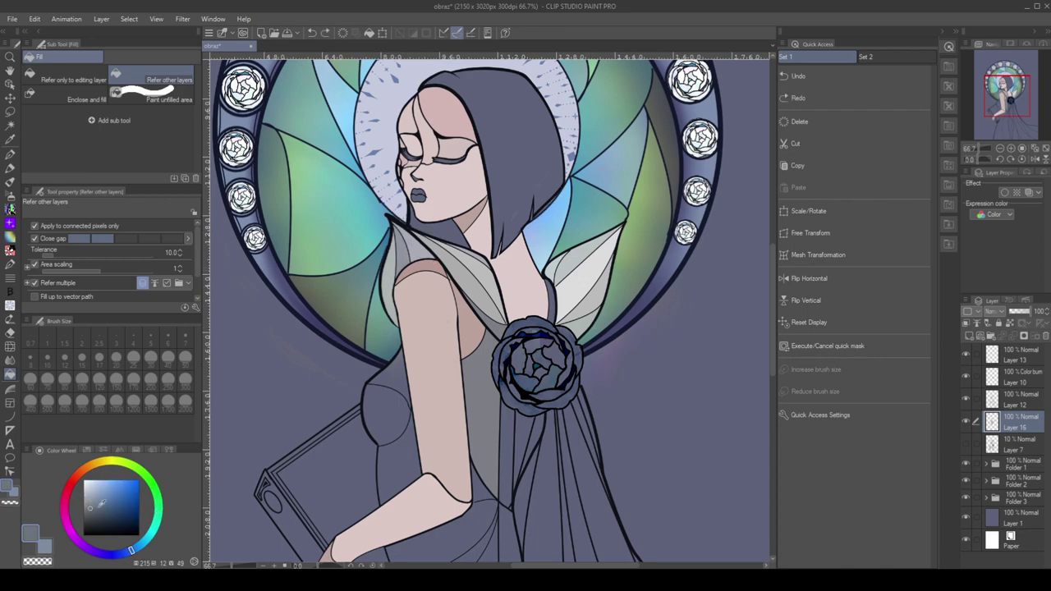
alt+click(434, 233)
alt+click(401, 246)
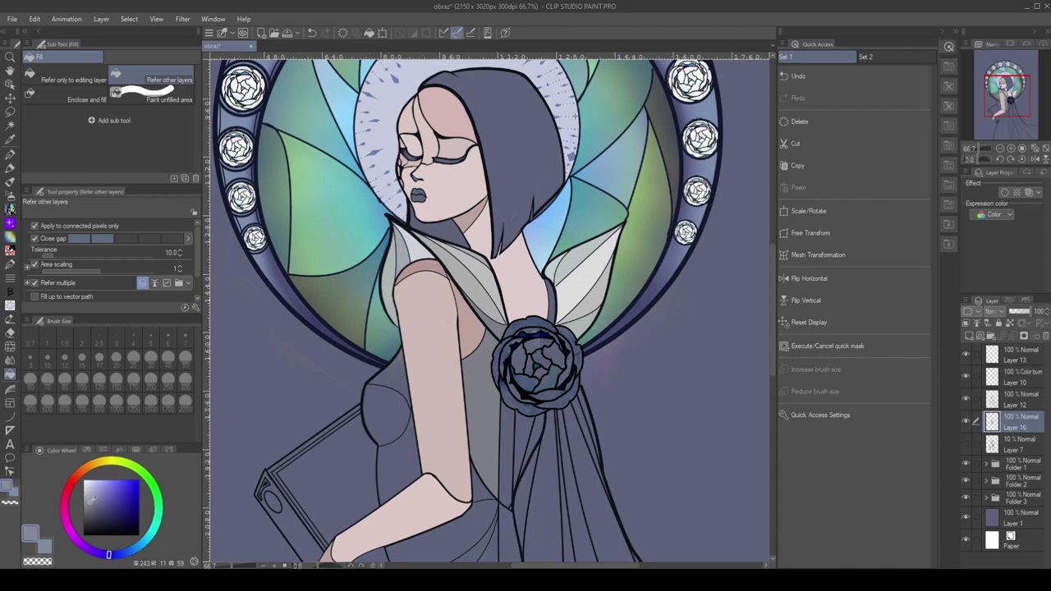
alt+click(391, 279)
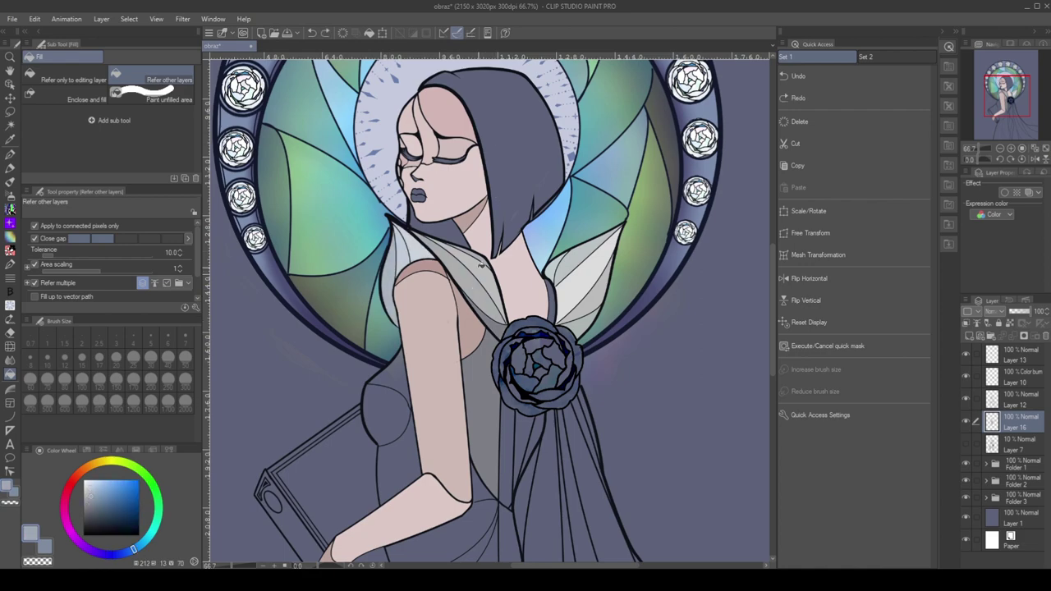
scroll(571, 261, down, 1)
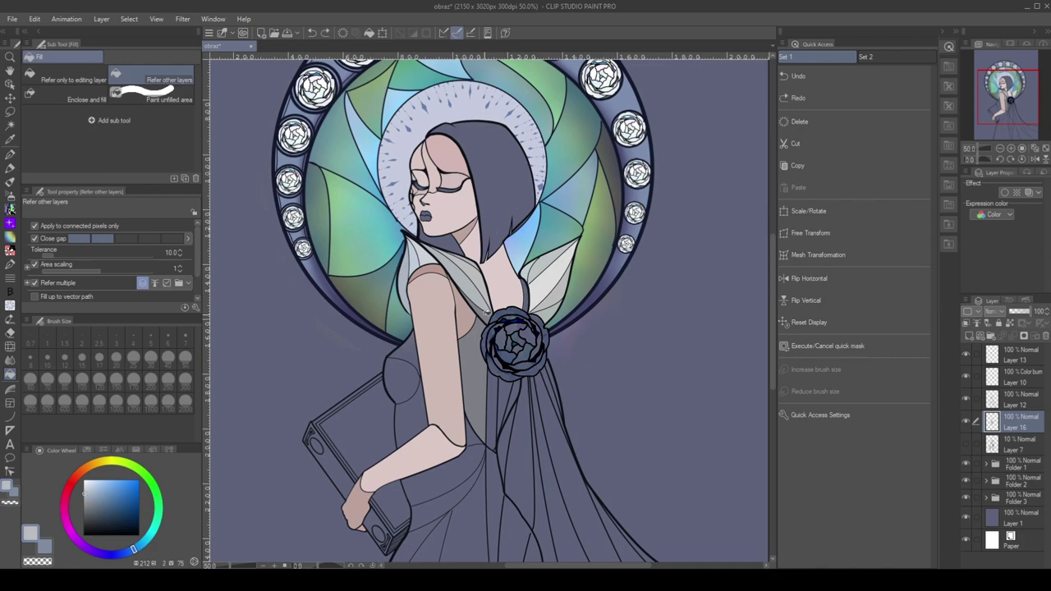
key(ctrl+z)
alt+click(417, 260)
Fill the narrow strip along the bare upper back, beside the far collar, with brownish pink
scroll(431, 245, down, 2)
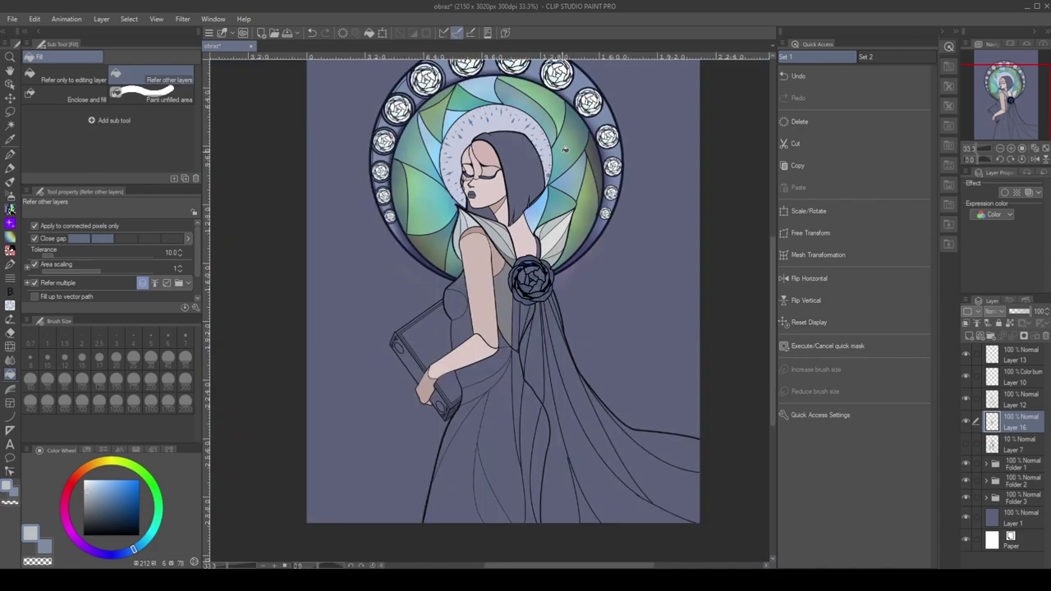
scroll(565, 150, up, 3)
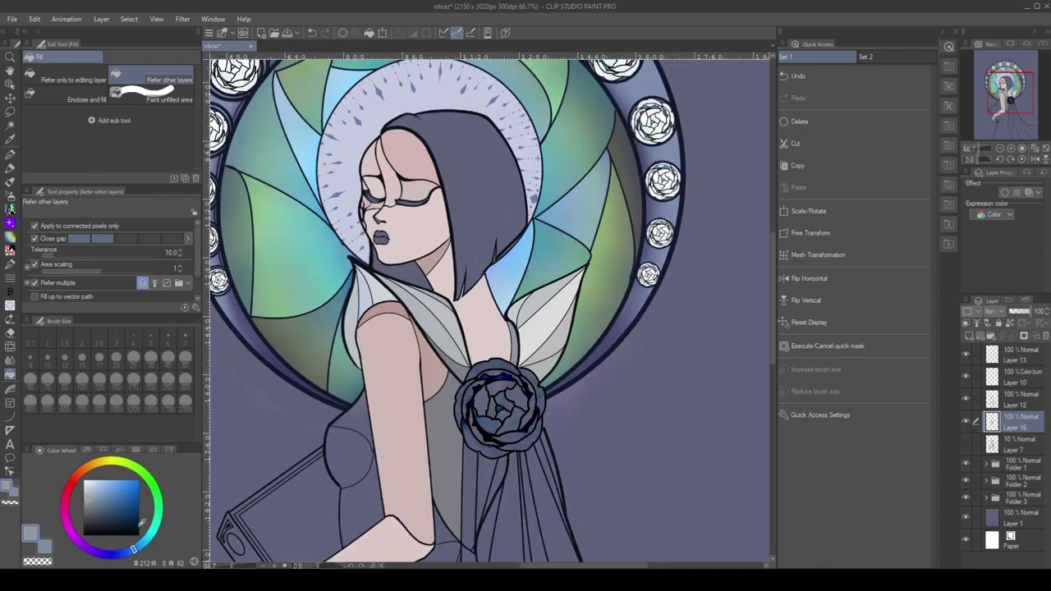
alt+click(515, 341)
Fill the woman's bob hair, including the lock beneath her chin, with a dark blue-grey
scroll(520, 344, down, 2)
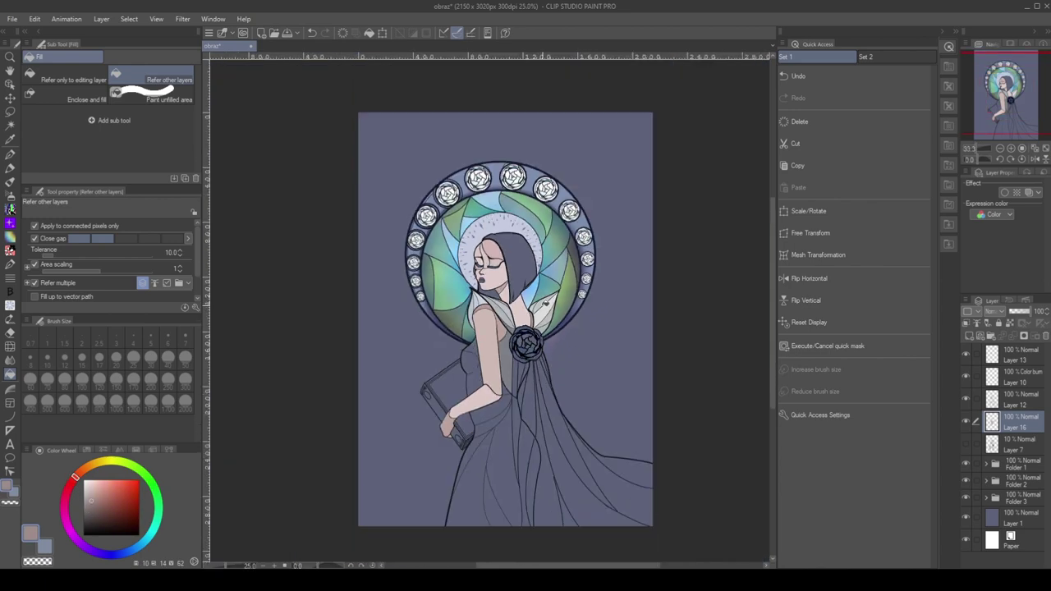
scroll(382, 94, up, 3)
scroll(382, 94, down, 2)
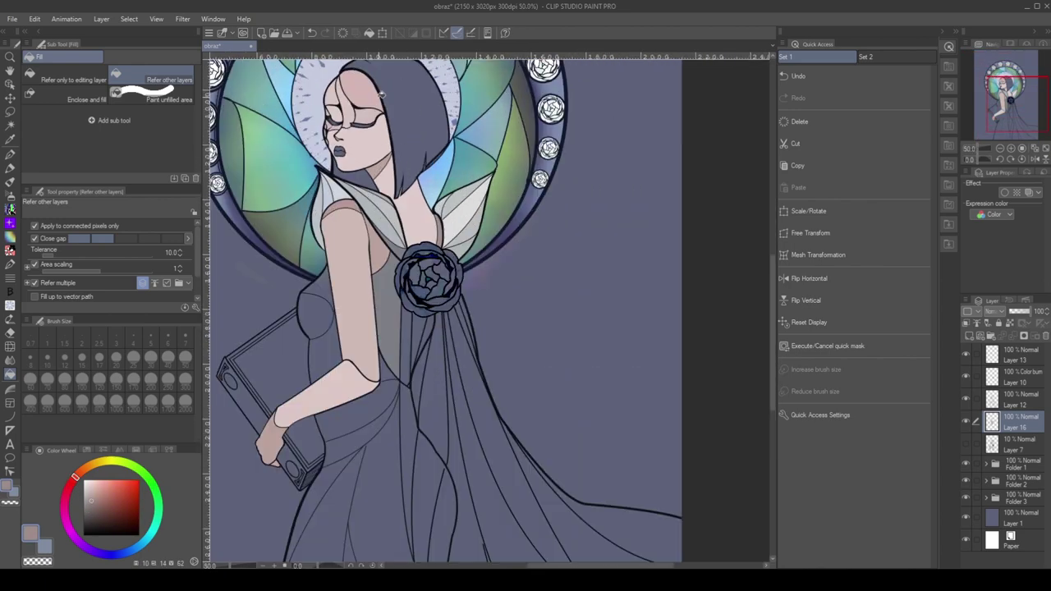
scroll(382, 93, down, 1)
click(15, 74)
scroll(490, 308, up, 2)
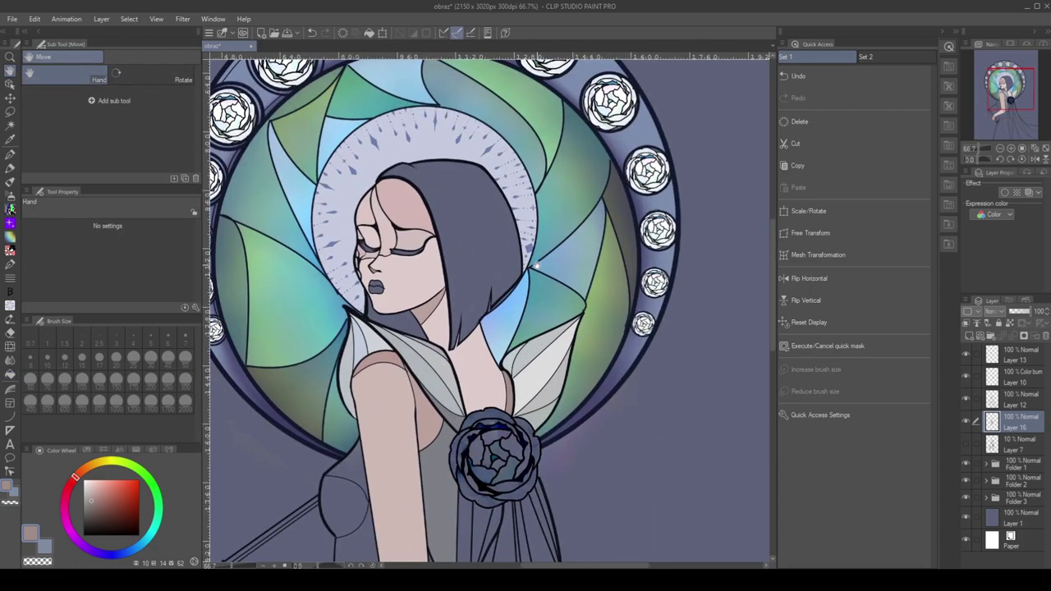
drag(115, 493, 111, 518)
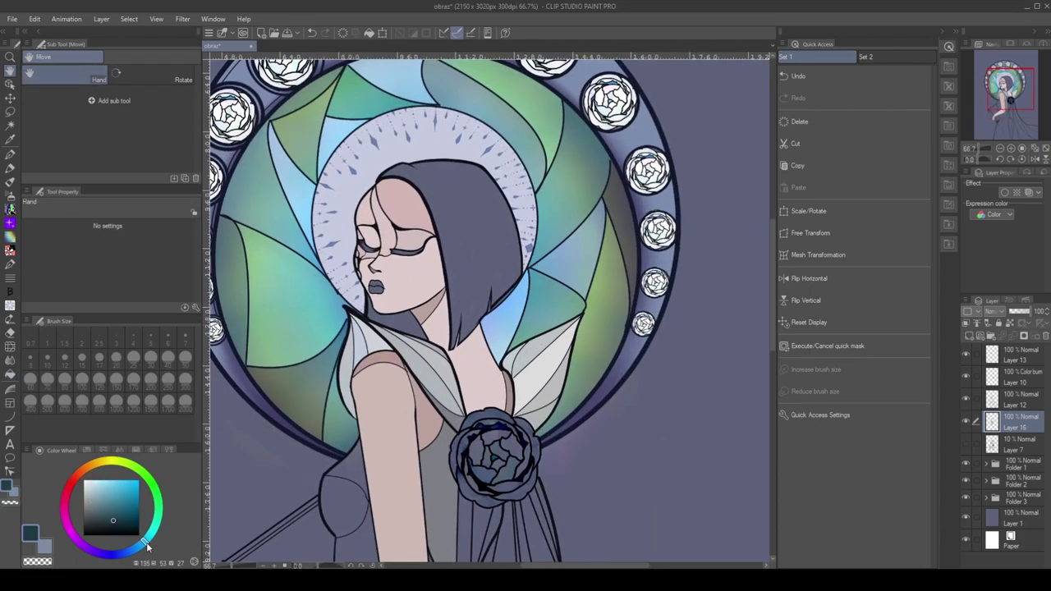
click(144, 542)
click(108, 524)
key(g)
click(490, 242)
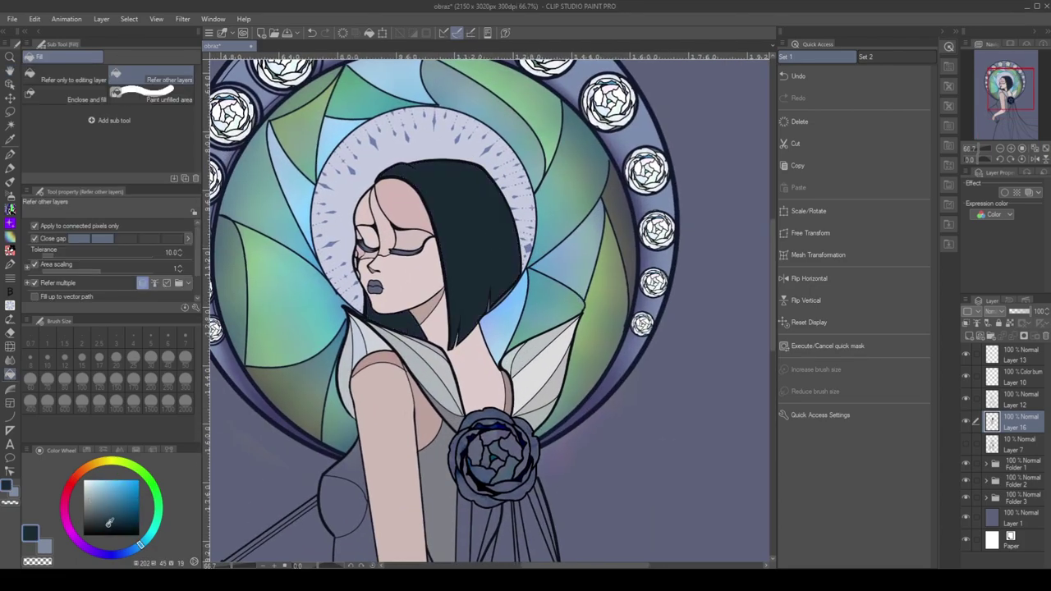
alt+click(442, 317)
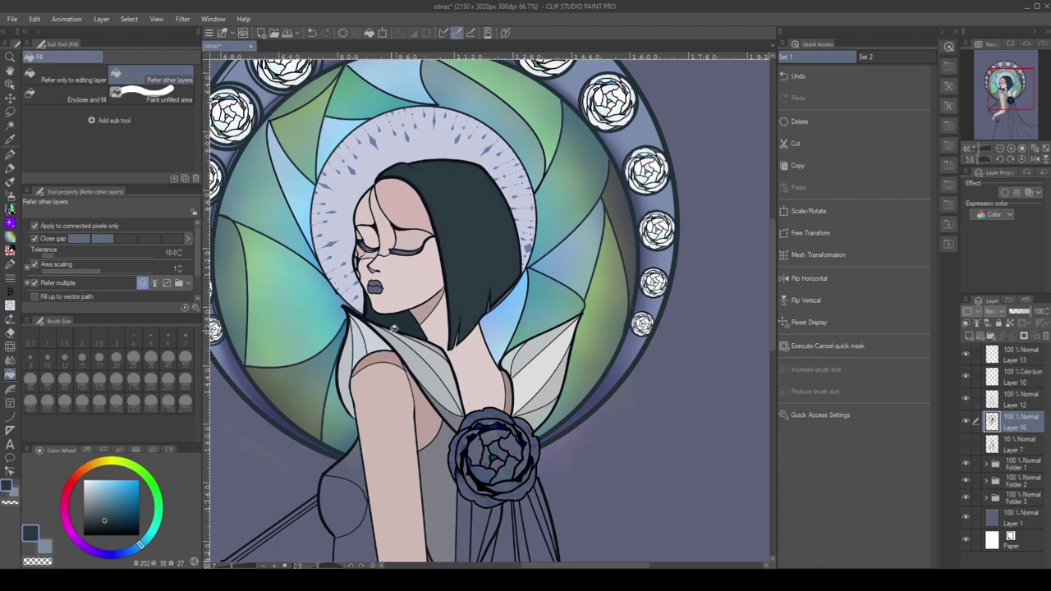
alt+click(402, 324)
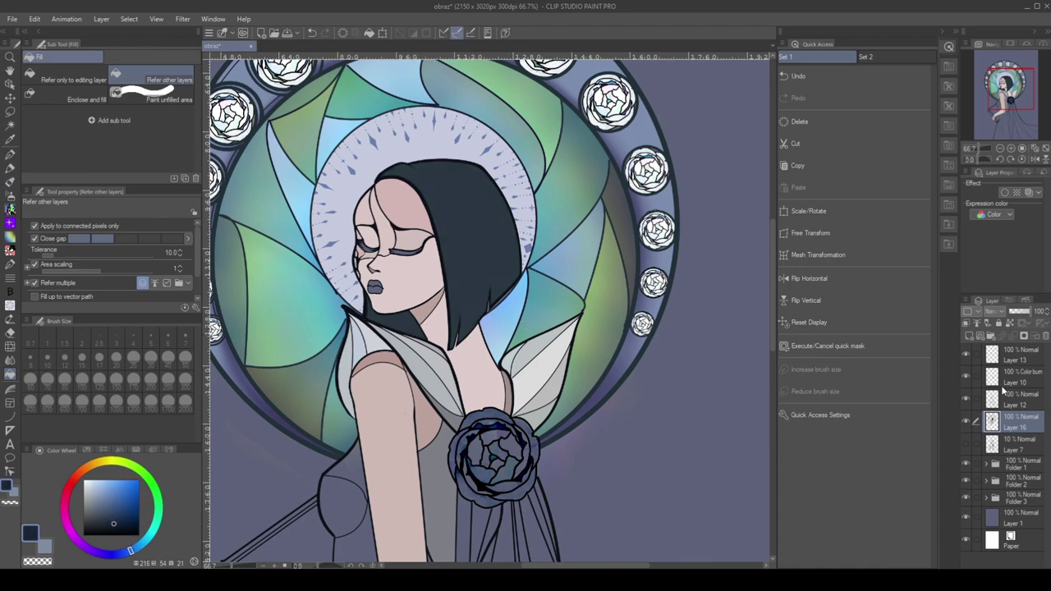
Add a new layer clipped to Layer 16 and select the main hair area with Auto select
click(971, 337)
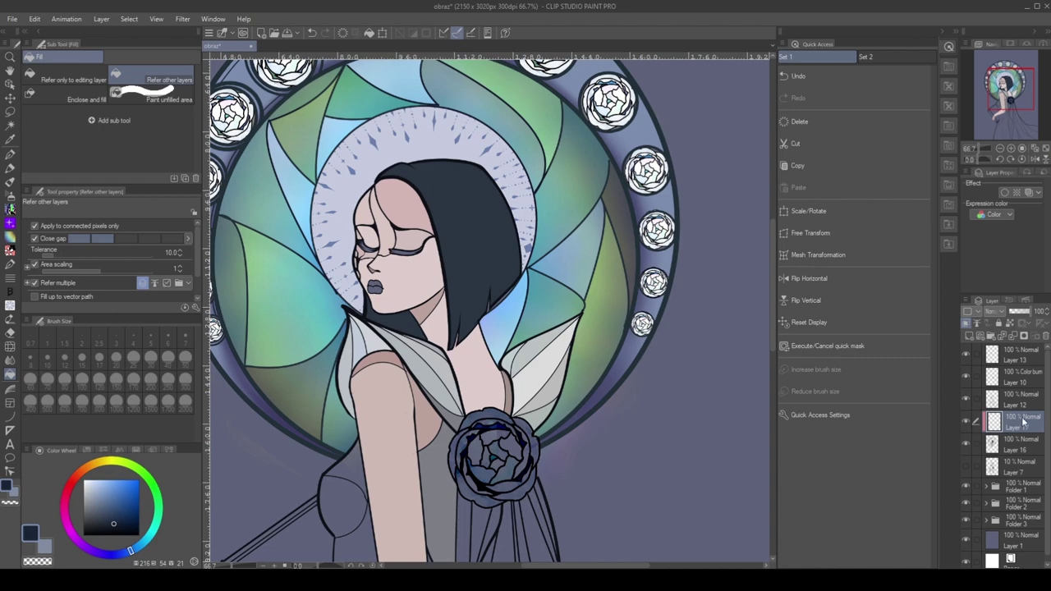
key(w)
click(475, 239)
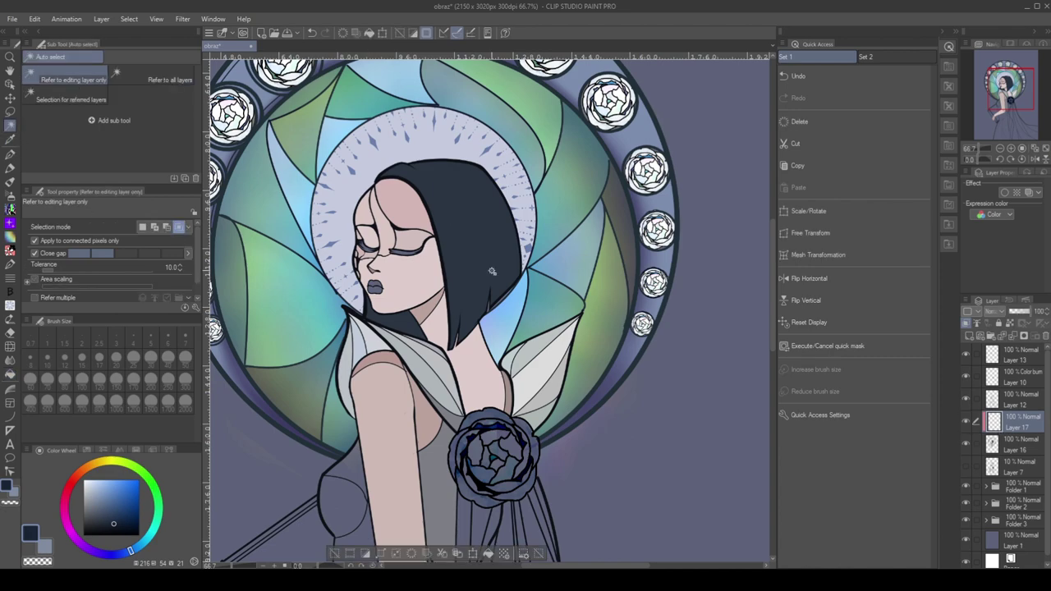
click(481, 243)
Shade the crown of the hair in darker navy using the Turnip pen at brush size 24.9
key(p)
drag(109, 229, 131, 228)
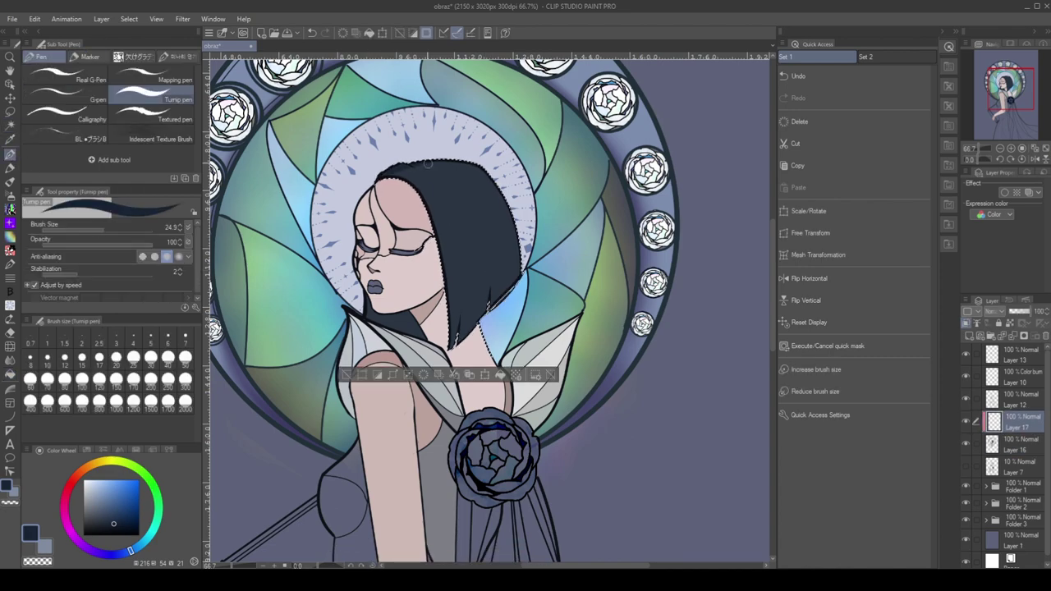
alt+click(449, 167)
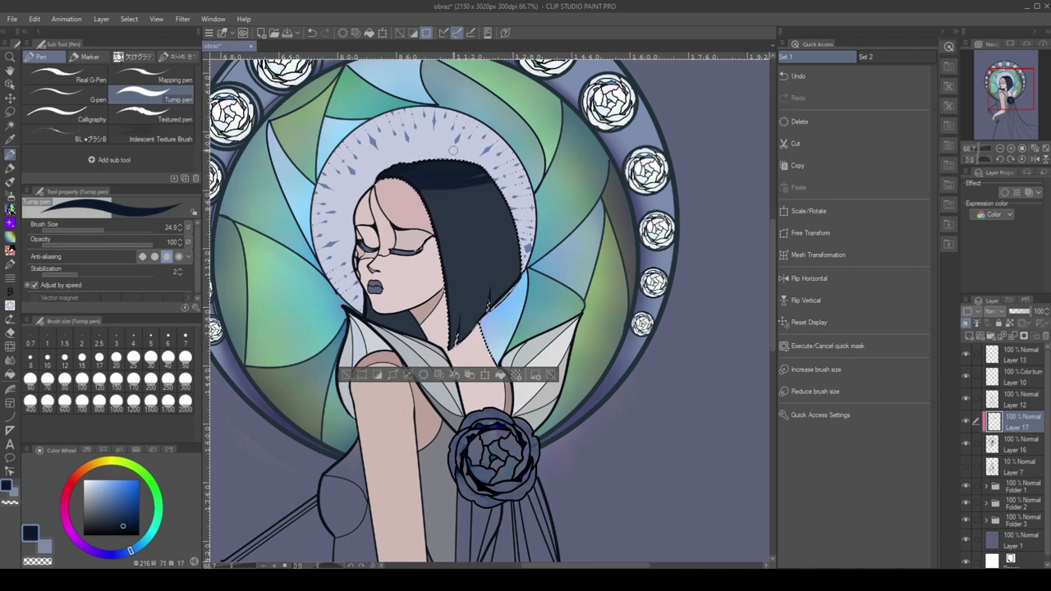
alt+click(490, 176)
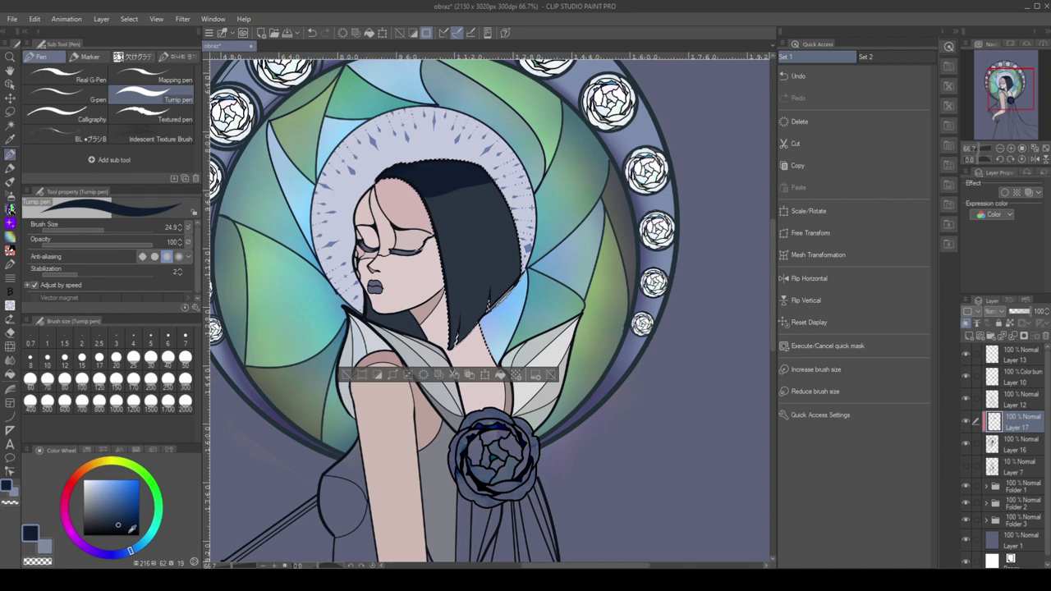
Paint slanted slate-blue, light blue and teal highlight streaks across the hair
click(110, 515)
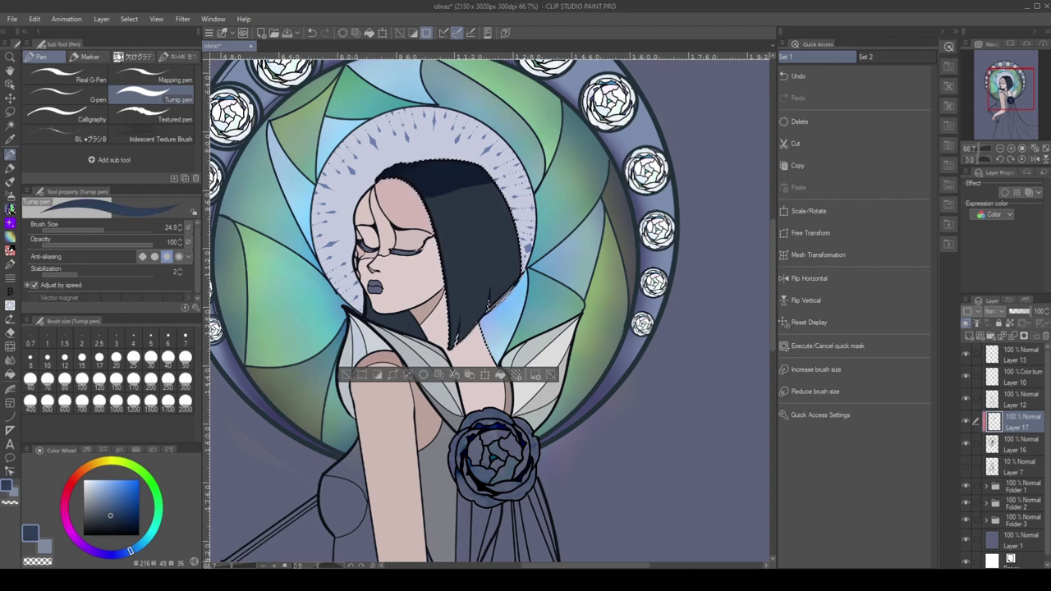
alt+click(434, 324)
drag(448, 271, 503, 216)
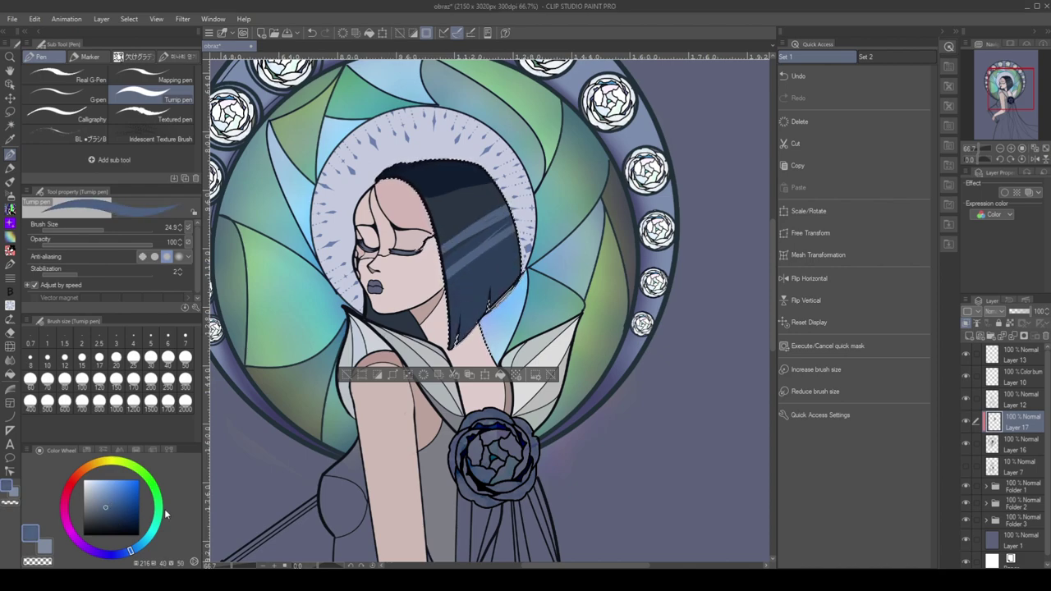
click(155, 521)
click(102, 495)
alt+click(462, 191)
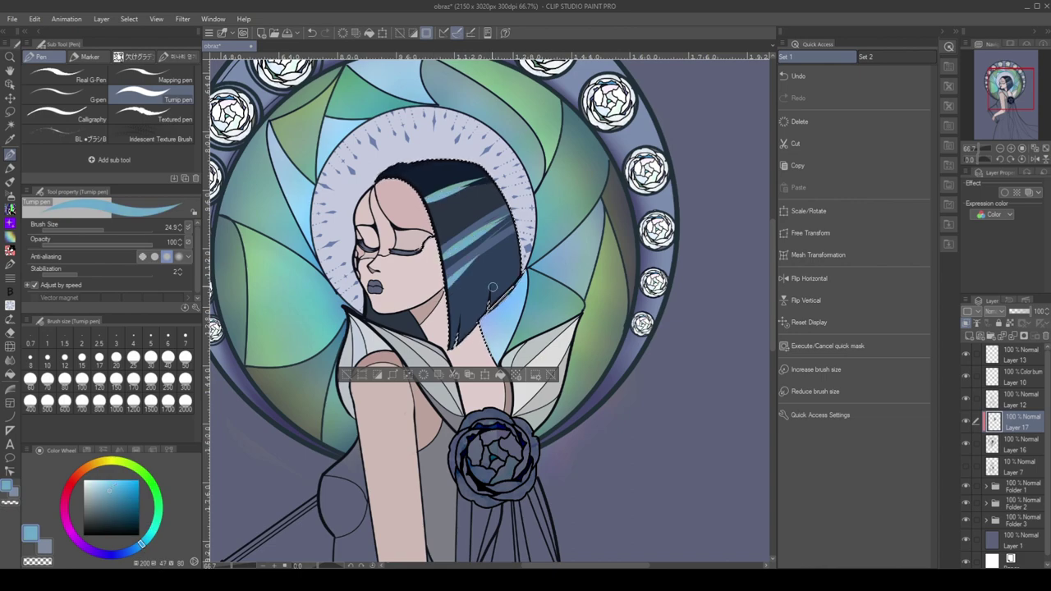
alt+click(464, 240)
Soften the hair's shading and highlight streaks with the Blend, Blur and Finger tip tools
key(j)
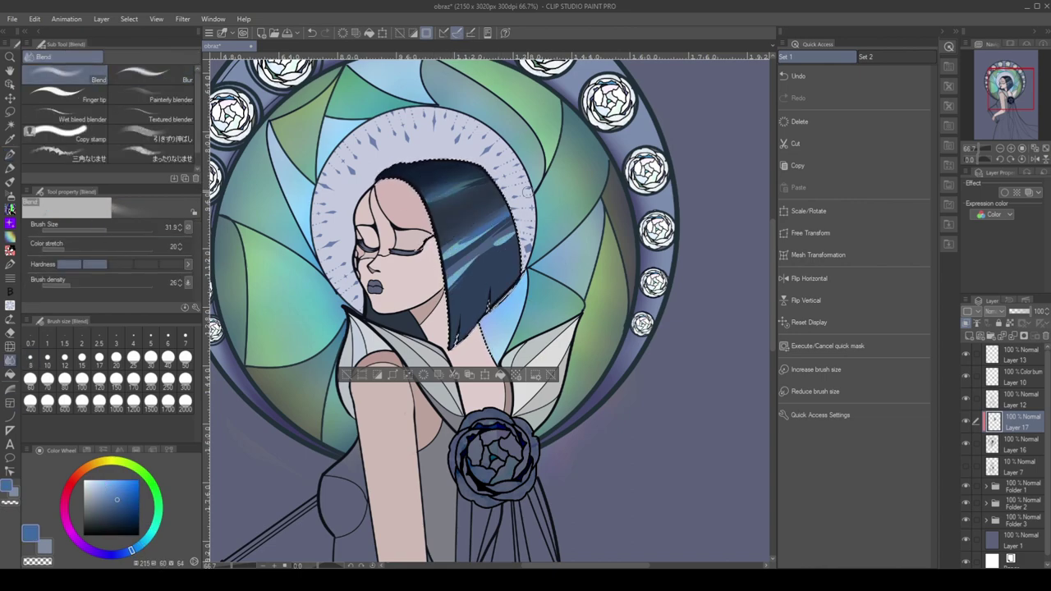
key(.)
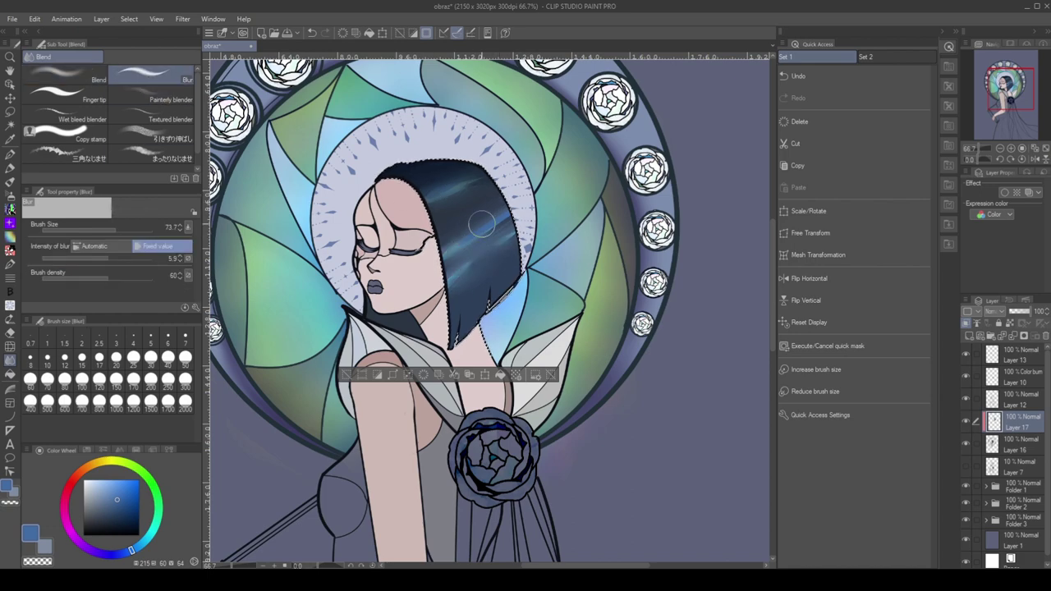
key(.)
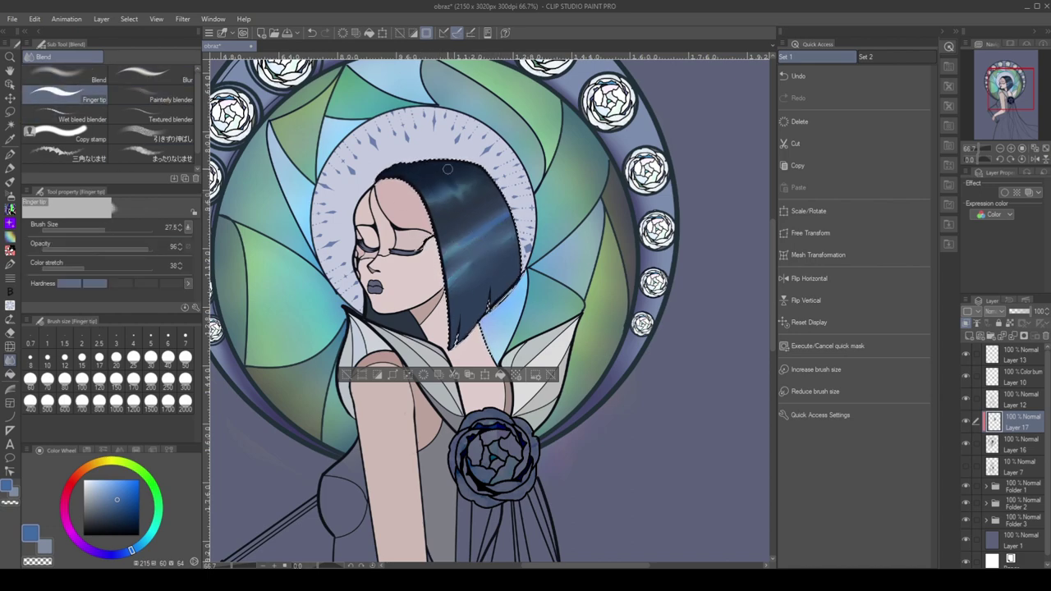
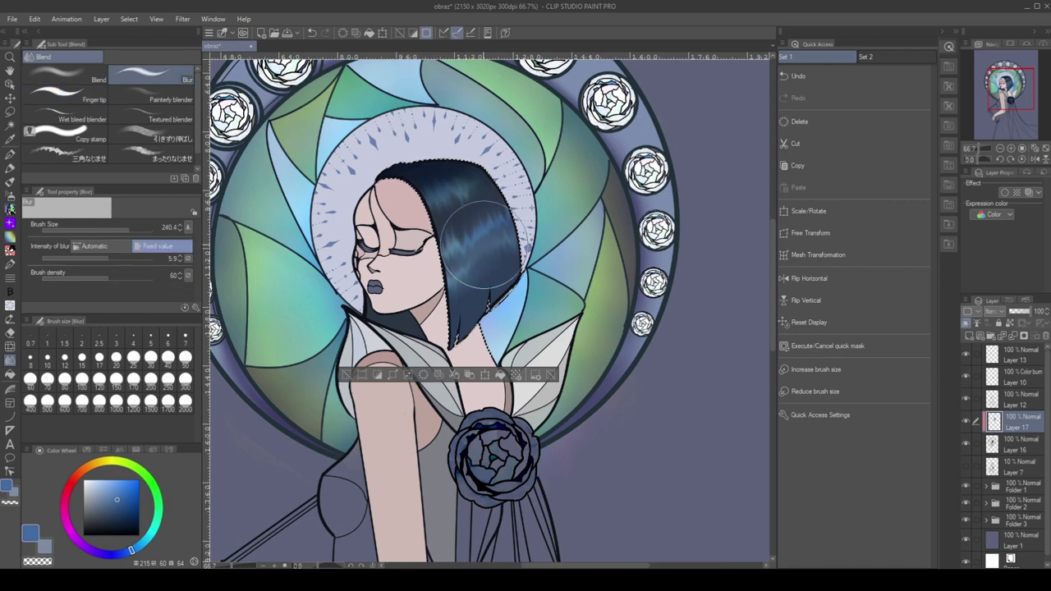
Smooth the hair's blended highlight streaks with the Finger tip tool at brush size 15.2
scroll(460, 167, up, 3)
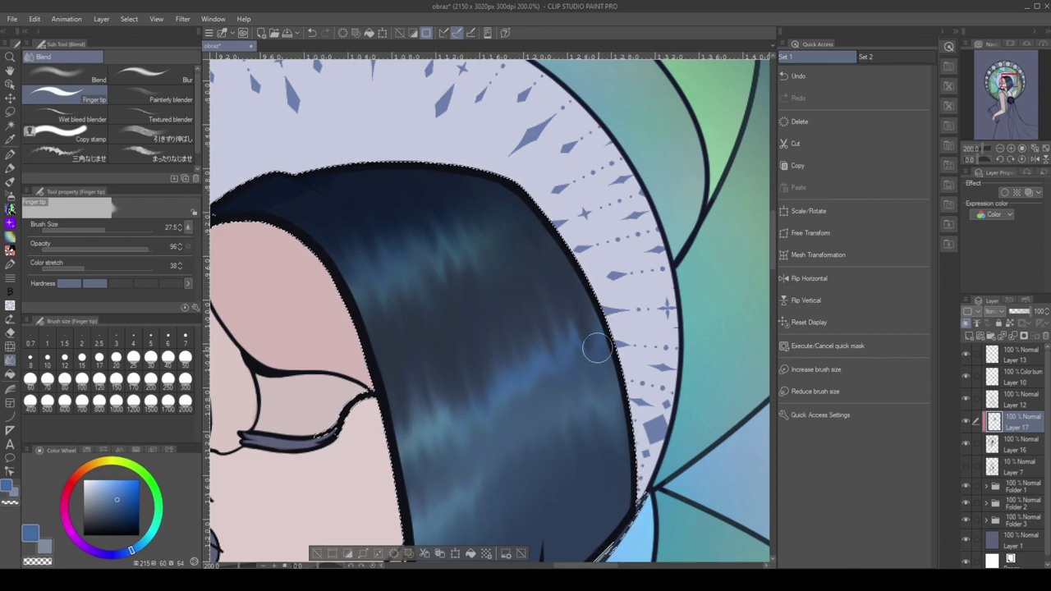
scroll(462, 516, down, 1)
click(101, 229)
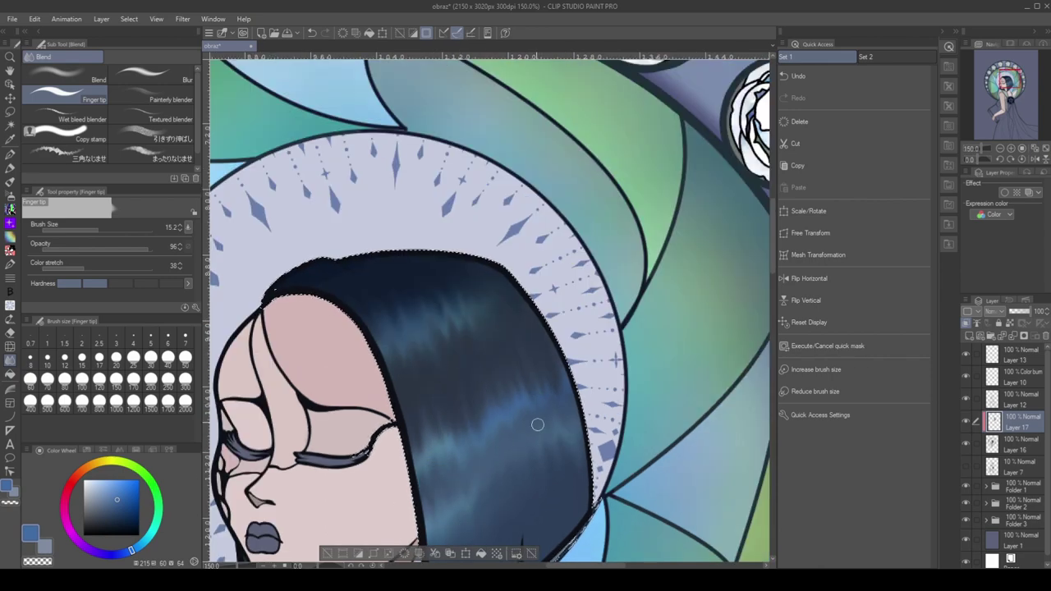
scroll(502, 530, down, 1)
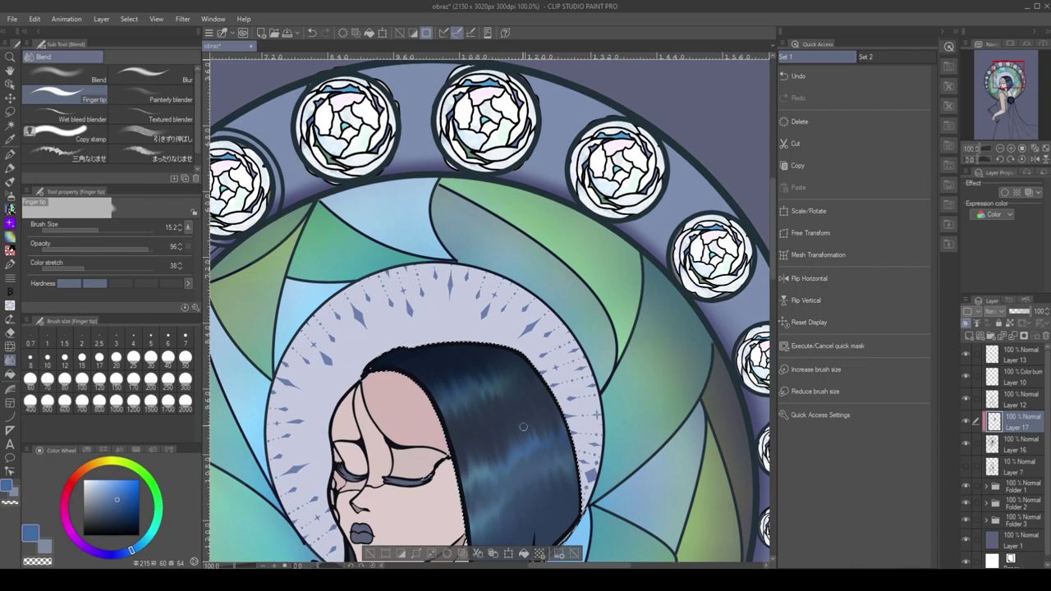
scroll(523, 426, down, 3)
scroll(524, 426, up, 3)
drag(524, 426, 541, 401)
scroll(540, 402, down, 4)
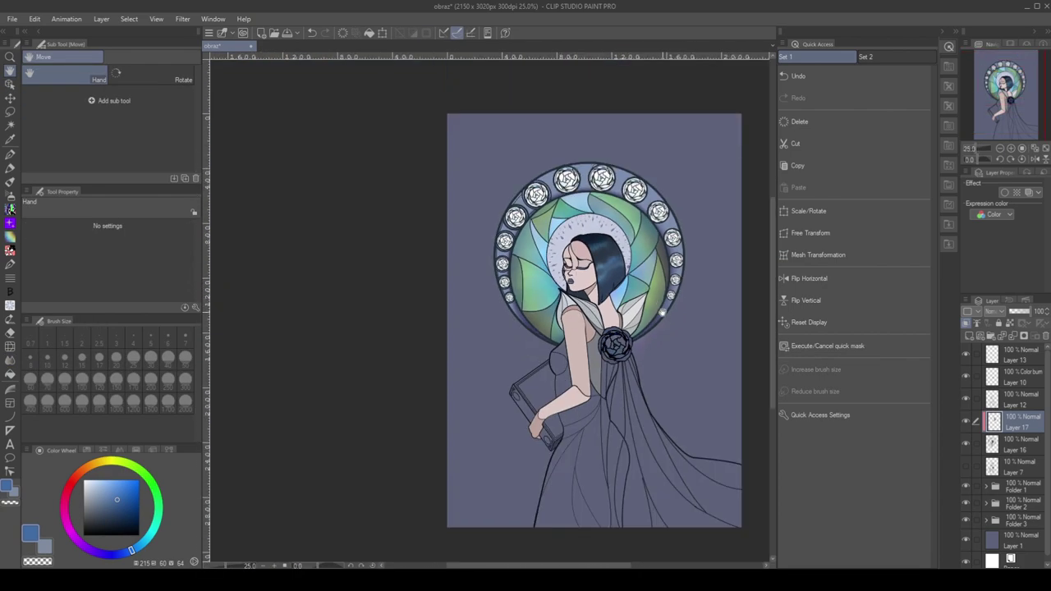
Reselect the main hair area from Layer 16 and paint slate-blue and navy strokes on the lower hair on Layer 17 with the Turnip pen
scroll(662, 312, up, 4)
scroll(754, 343, down, 3)
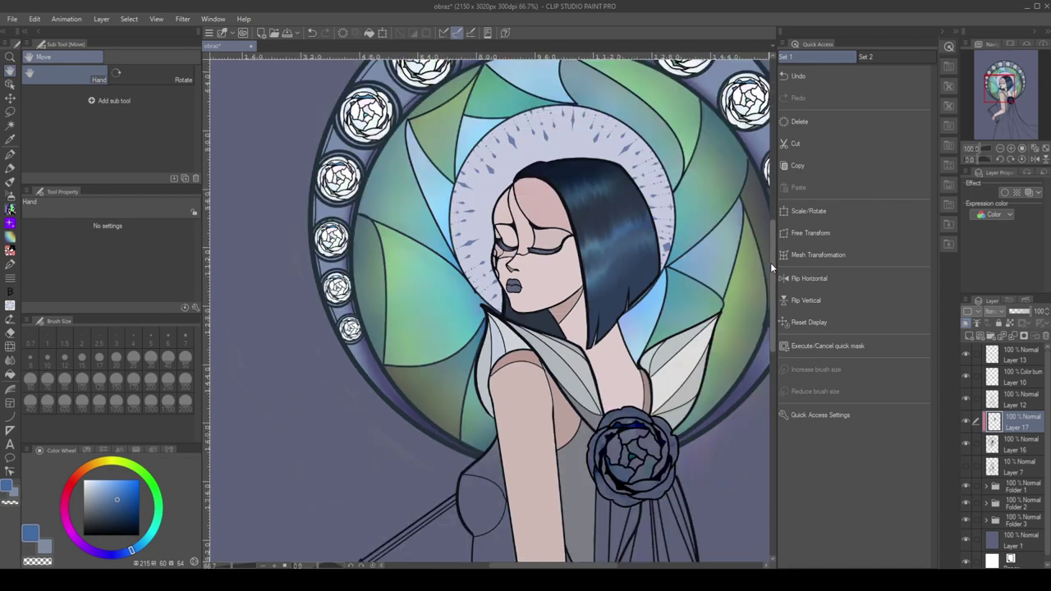
scroll(755, 343, up, 2)
key(w)
key(ctrl+z)
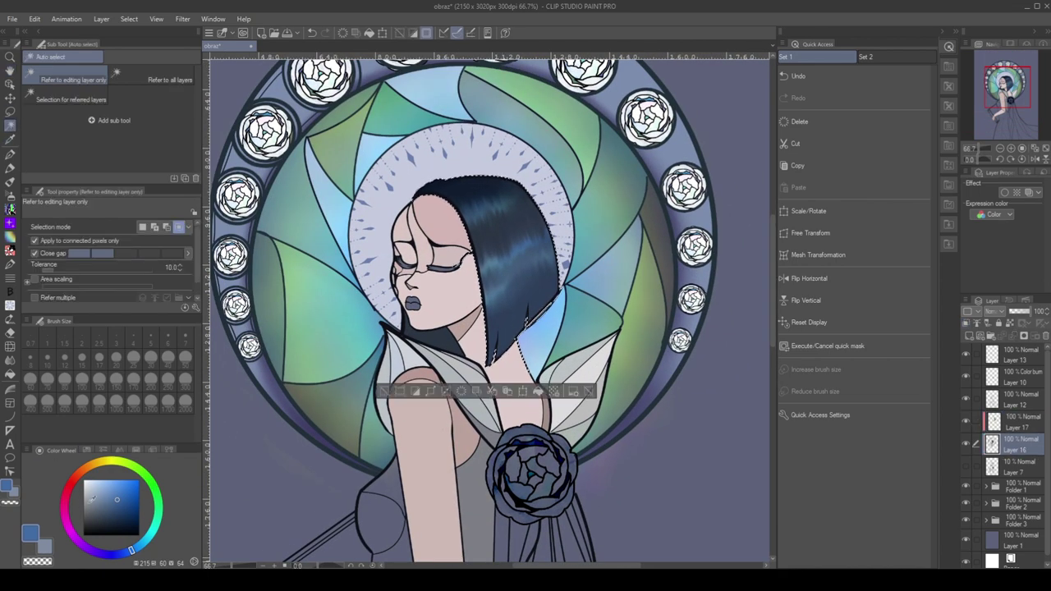
key(p)
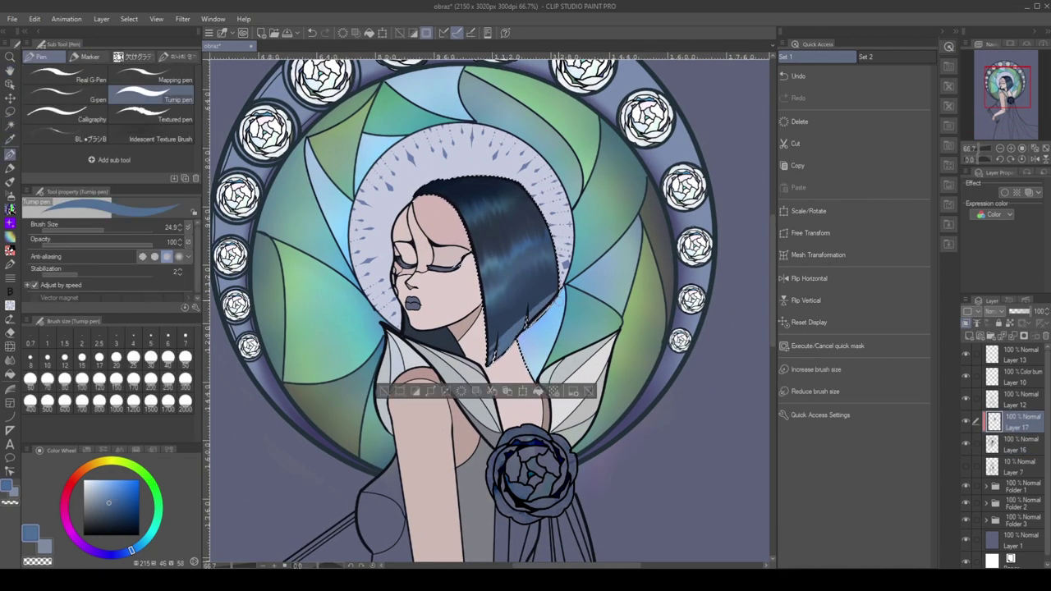
key(x)
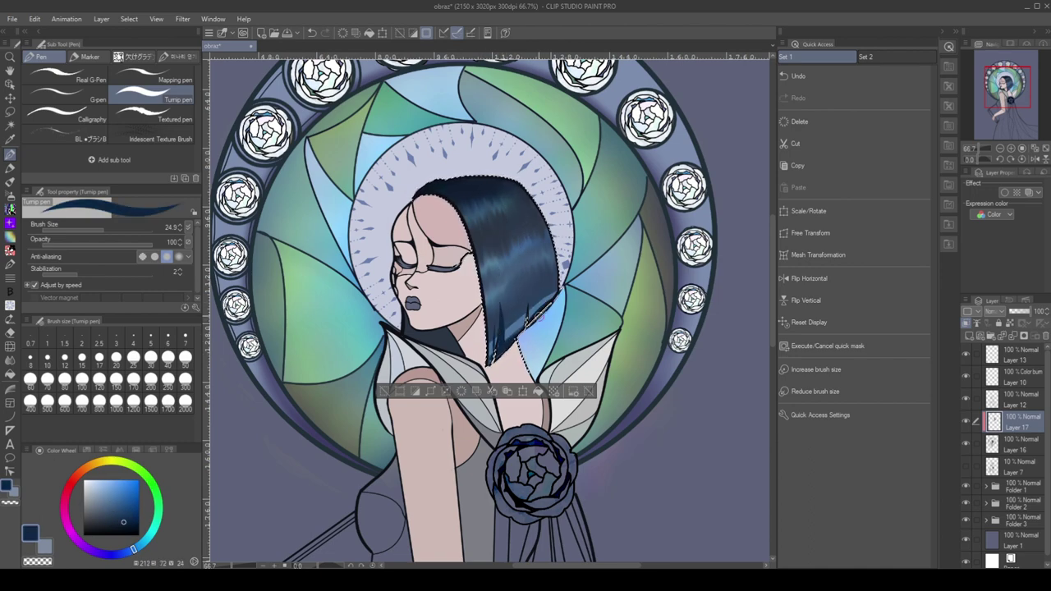
Soften the new strokes in the lower hair with the Blur and Finger tip tools, using a 54.8 Finger tip brush
key(j)
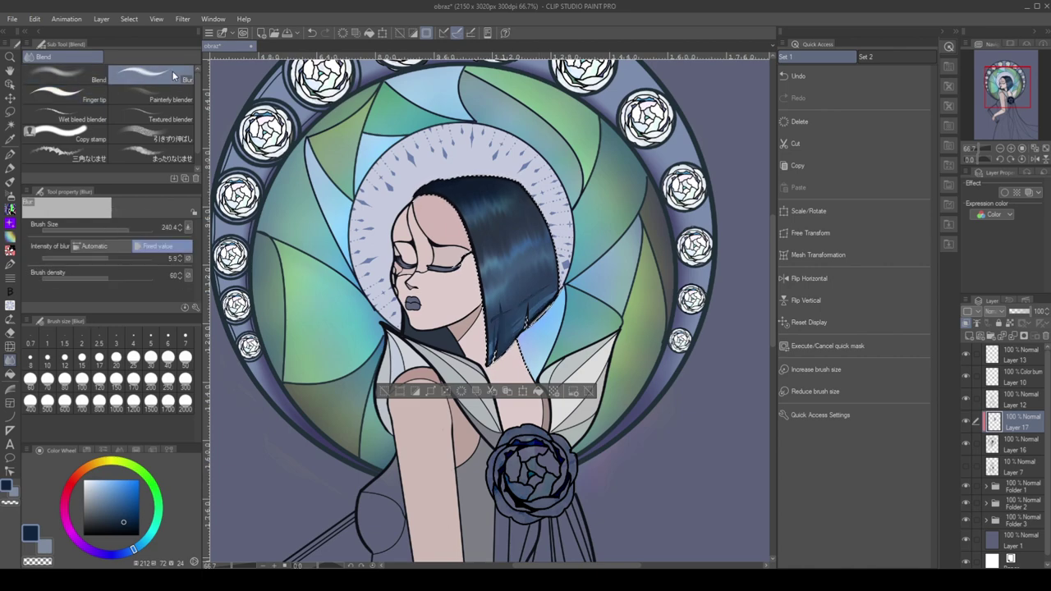
key(.)
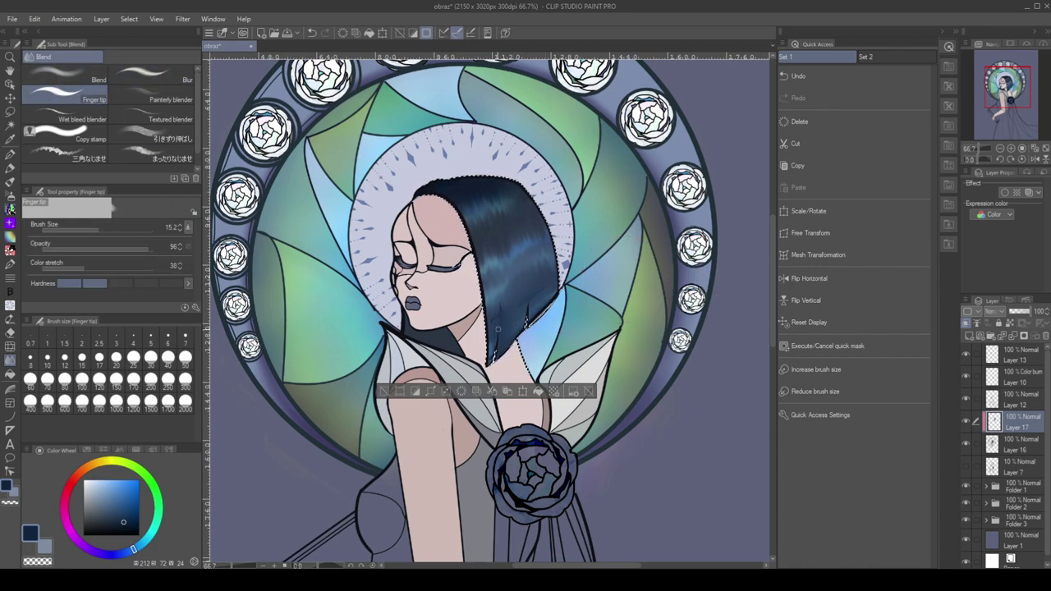
key(comma)
key(period)
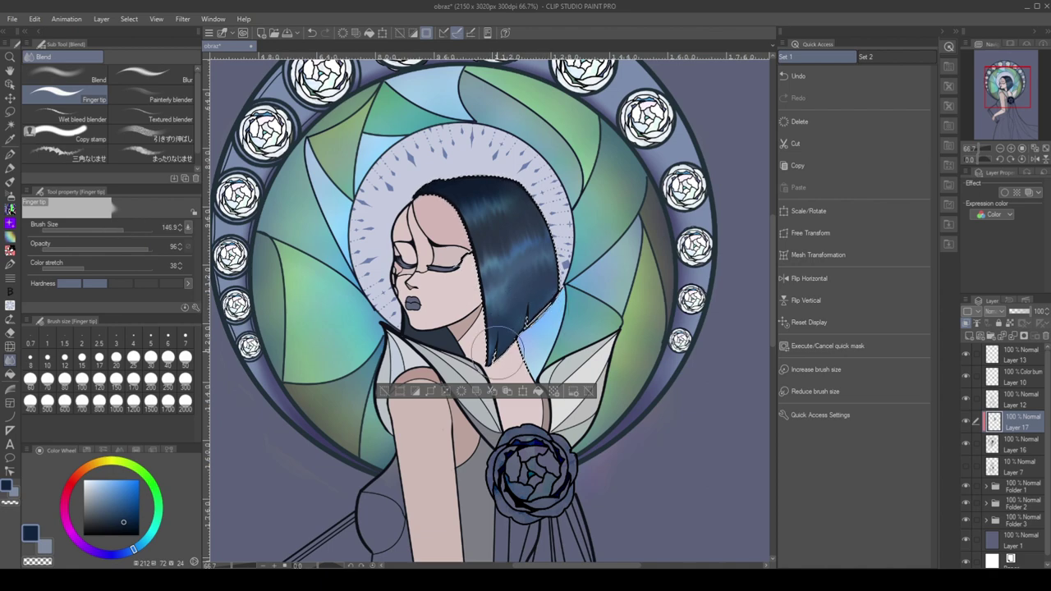
key(bracketleft)
key(bracketleft)
key(bracketleft)
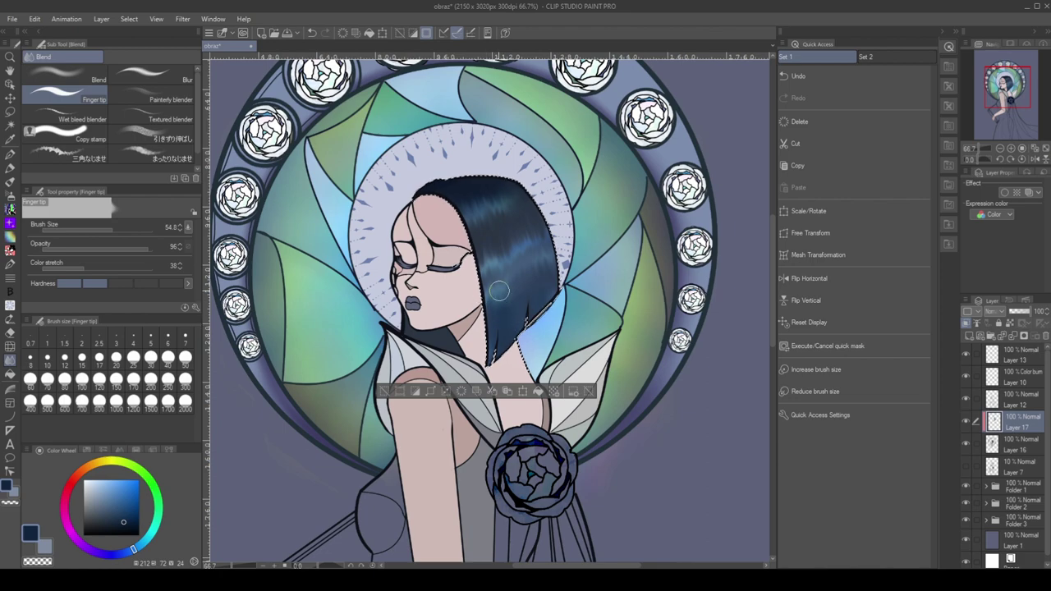
Darken the hair ends with deep navy Turnip pen strokes and soften them with the Blend and Finger tip tools
key(p)
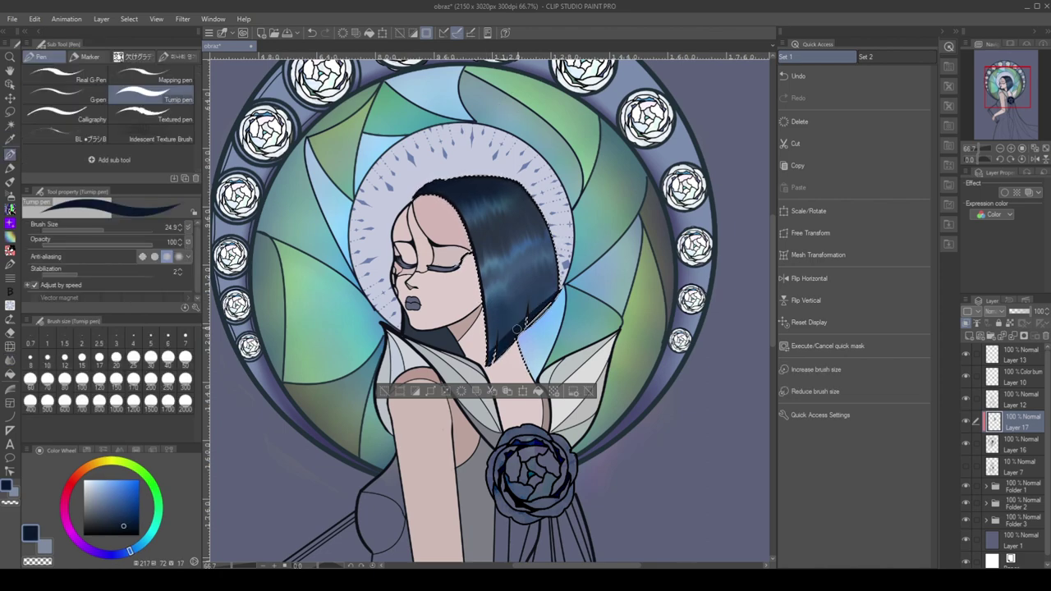
key(j)
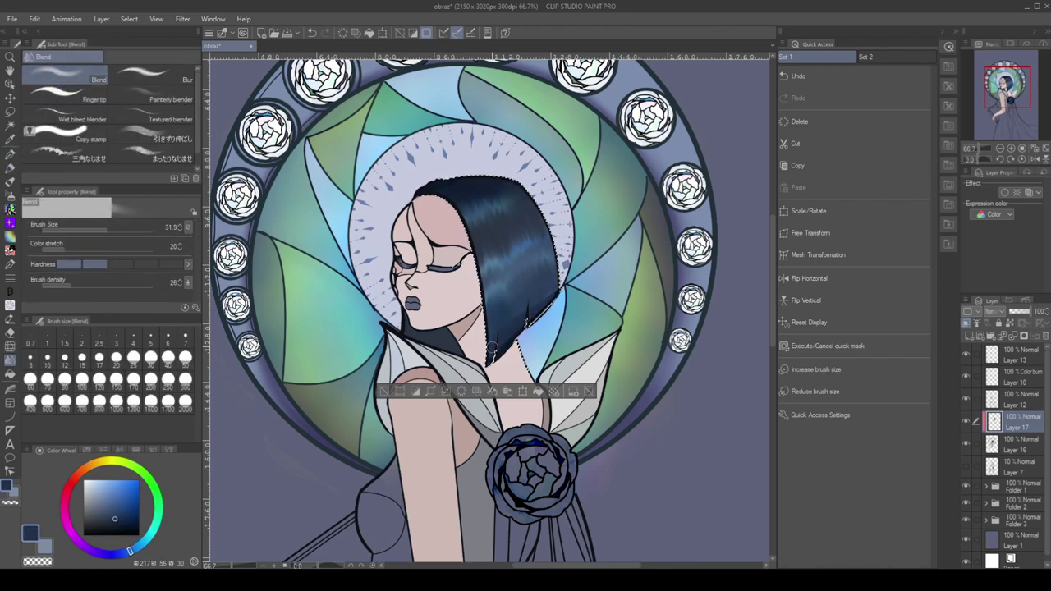
click(76, 98)
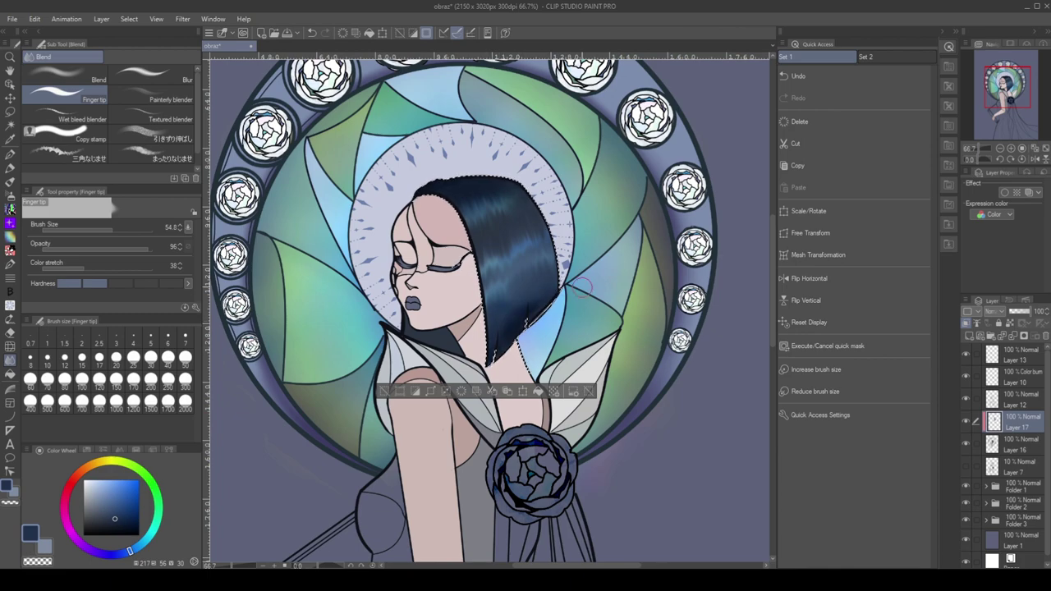
Paint a dark navy shadow band along the slanted lower edge of the hair
scroll(529, 300, up, 4)
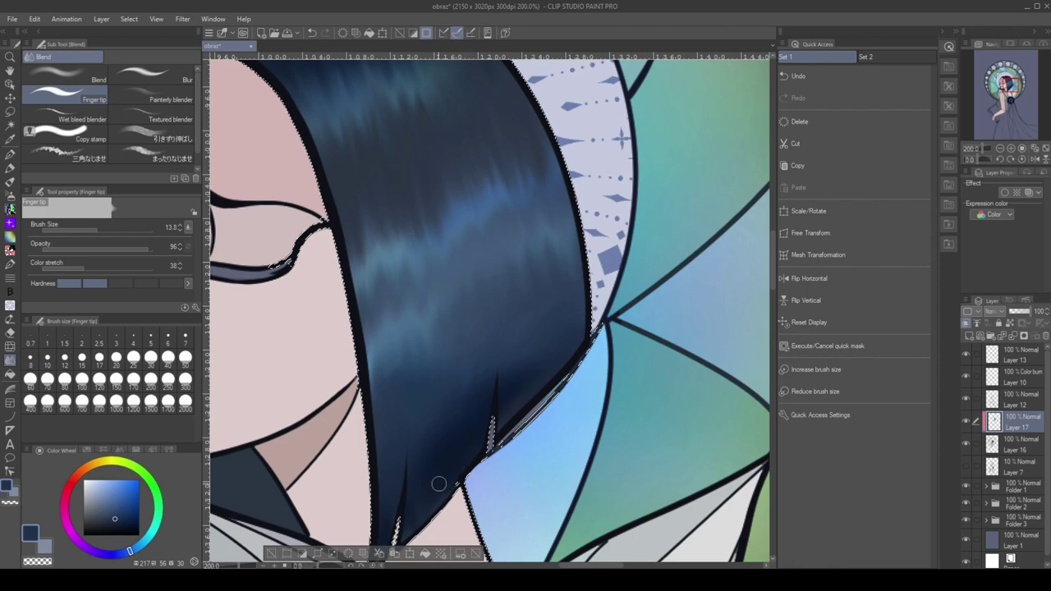
key(comma)
mouse_move(616, 324)
mouse_down()
mouse_move(423, 488)
mouse_move(482, 436)
mouse_move(375, 498)
mouse_up()
key(i)
click(10, 361)
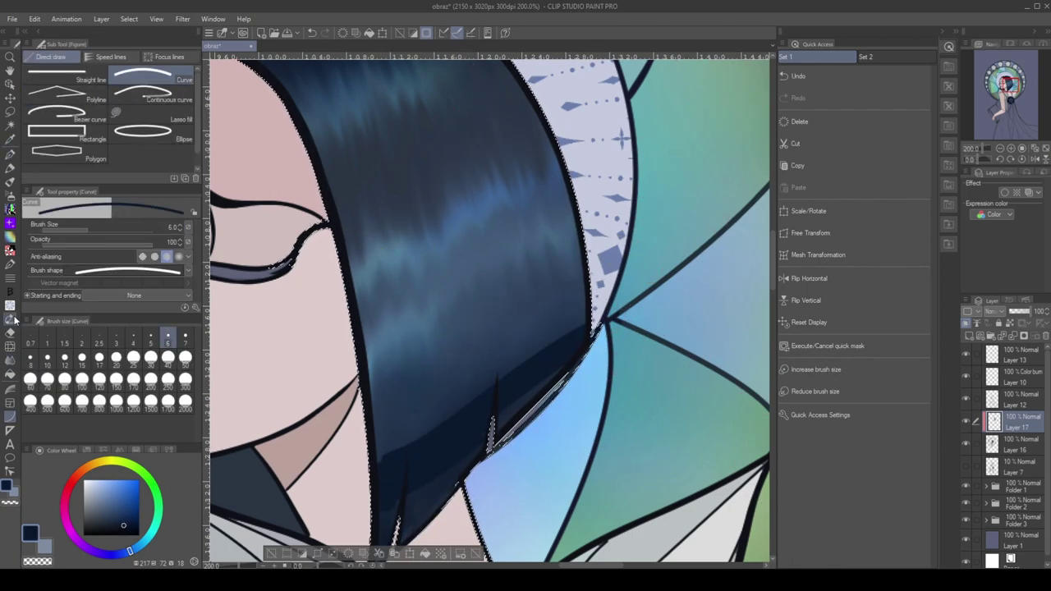
Smudge the dark shadow band upward into the blue hair with the Finger tip tool, varying the brush size between 13.8 and 42.9
key(period)
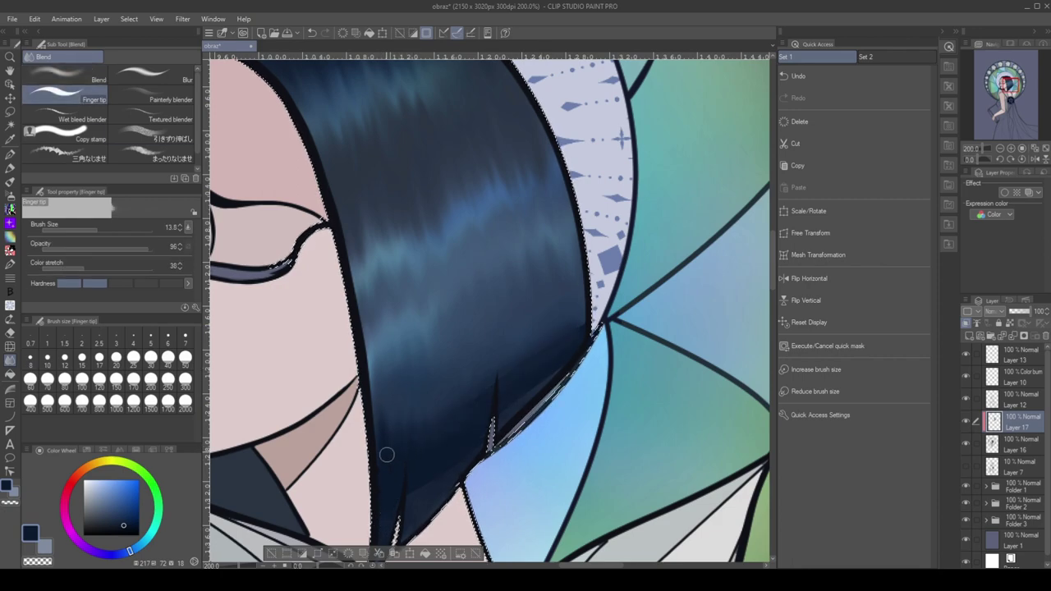
drag(402, 307, 425, 469)
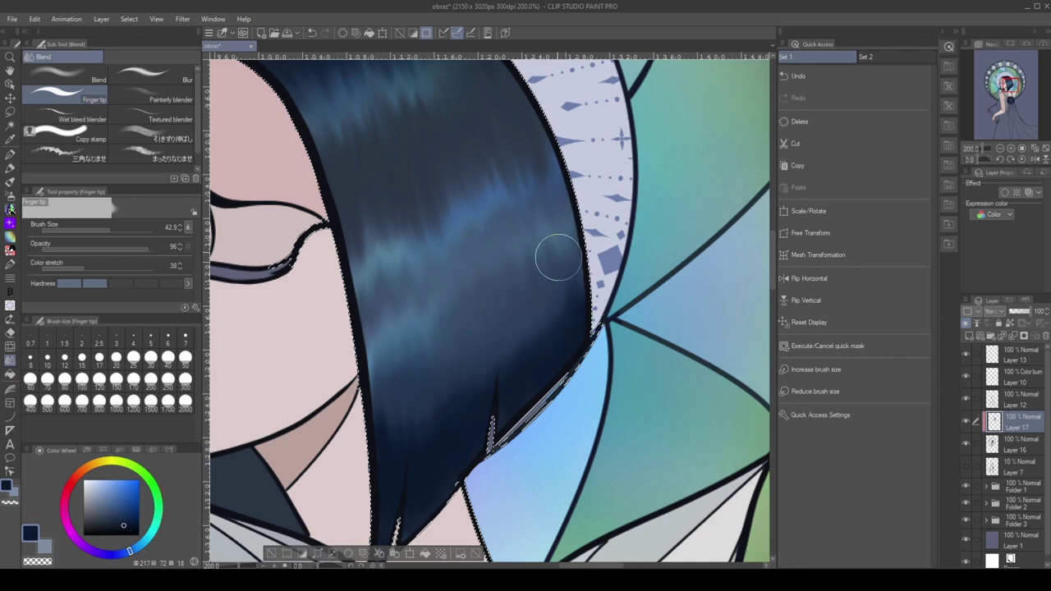
mouse_move(558, 258)
mouse_down()
mouse_move(479, 390)
mouse_move(570, 336)
mouse_up()
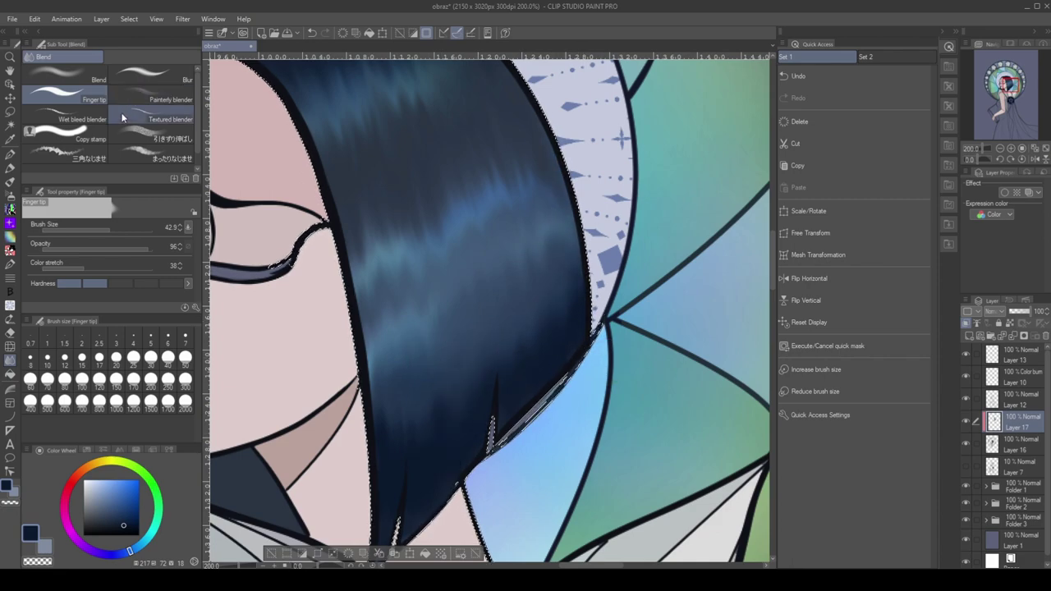
drag(448, 523, 433, 452)
drag(440, 385, 437, 361)
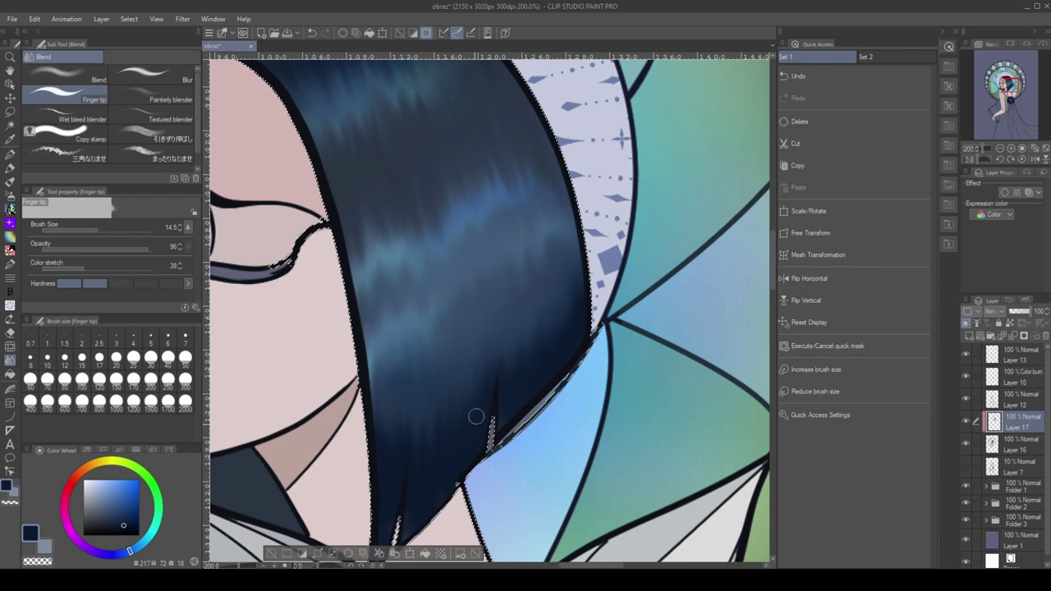
scroll(476, 481, down, 2)
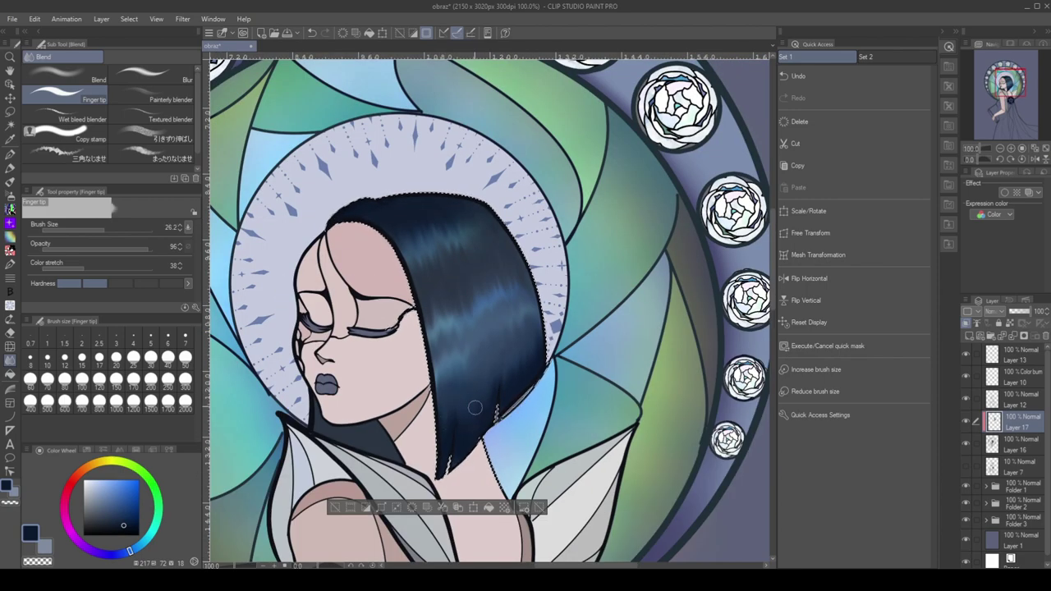
mouse_move(535, 329)
mouse_down()
mouse_move(510, 382)
mouse_move(530, 378)
mouse_move(448, 408)
mouse_move(489, 311)
mouse_move(510, 386)
mouse_move(538, 345)
mouse_move(494, 374)
mouse_move(522, 443)
mouse_move(507, 391)
mouse_move(543, 361)
mouse_move(525, 390)
mouse_up()
Clear the hair selection and merge Layer 17 down into Layer 16
scroll(473, 274, down, 2)
scroll(472, 274, down, 2)
key(space)
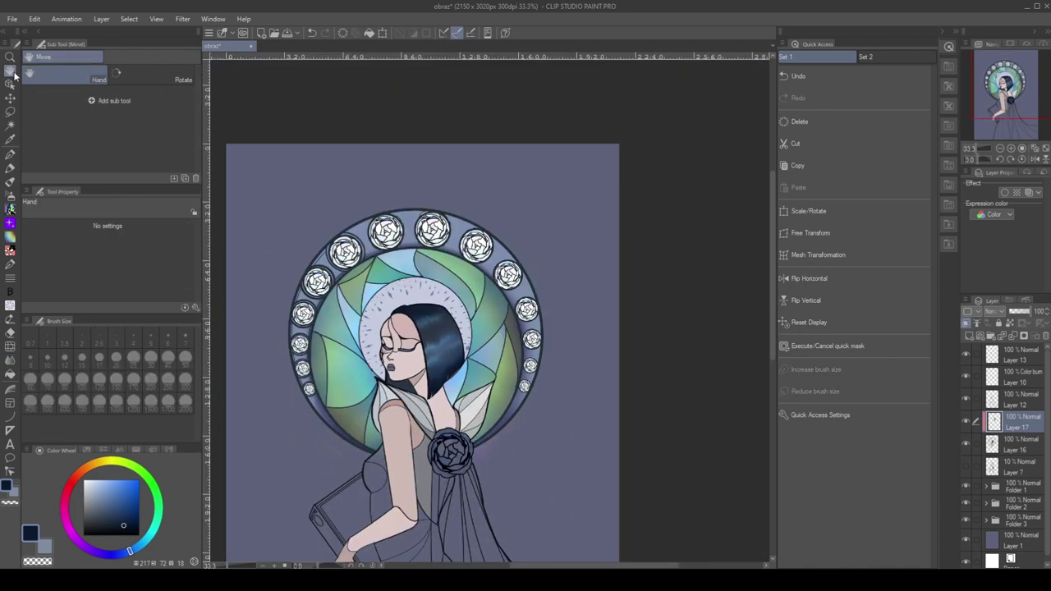
drag(473, 273, 571, 191)
key(ctrl+e)
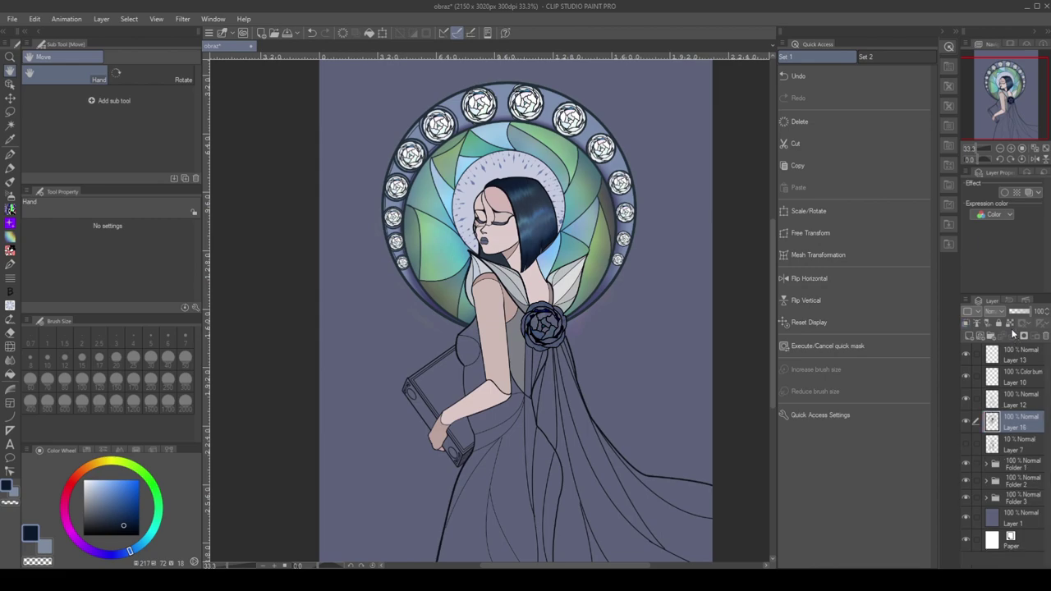
scroll(495, 249, up, 3)
scroll(544, 136, down, 3)
Fill the dress's bodice and skirt with pale grey on Layer 16, using the Fill tool set to refer to other layers
click(973, 444)
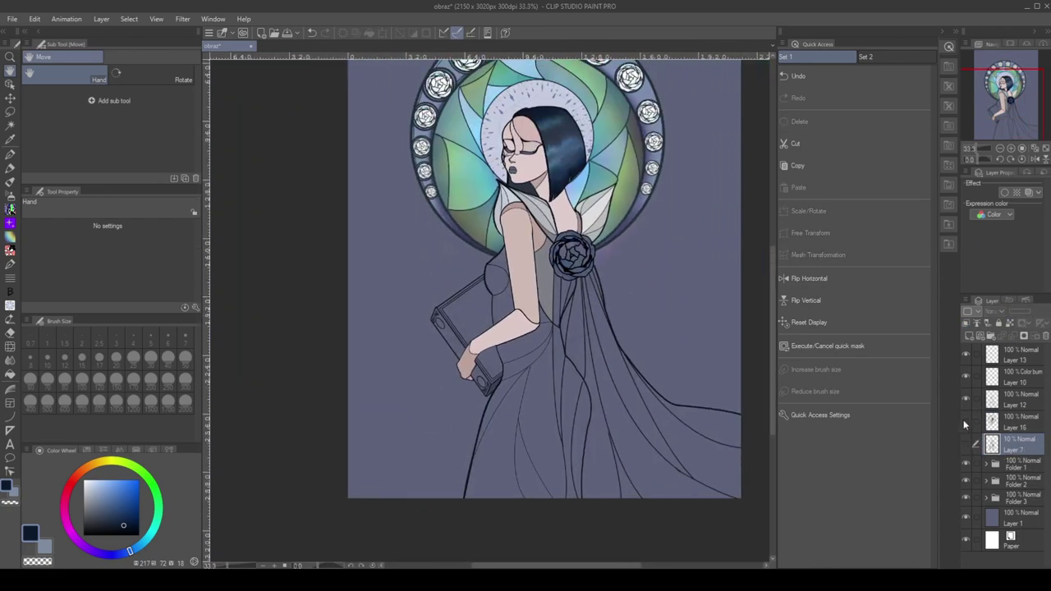
click(1015, 421)
click(966, 421)
click(966, 421)
key(x)
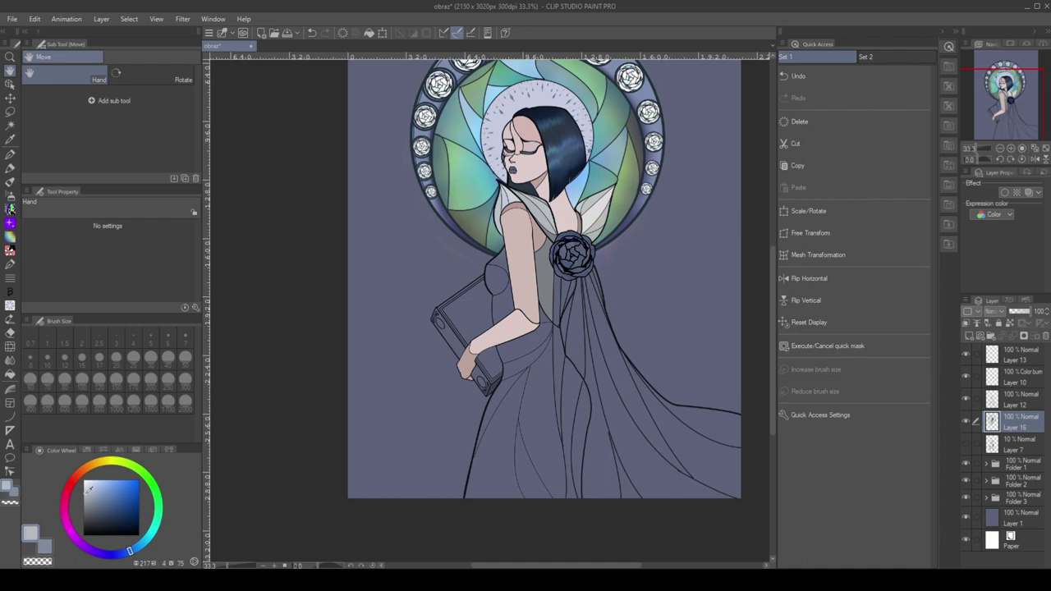
click(10, 374)
mouse_move(497, 275)
mouse_down()
mouse_move(483, 304)
mouse_move(518, 361)
mouse_move(534, 462)
mouse_up()
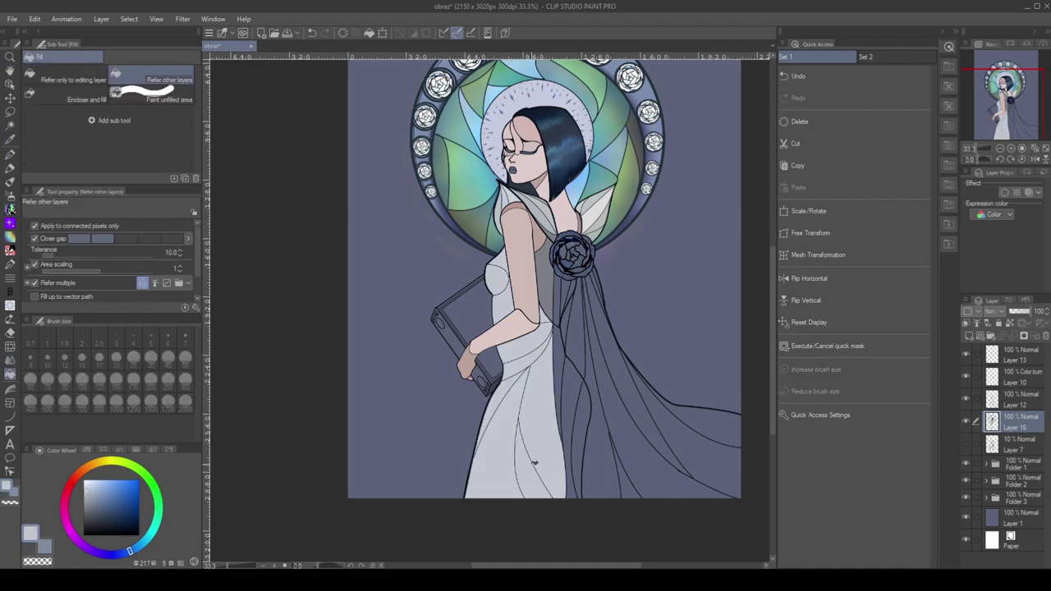
Fill the dress's back panel behind the arm with a pale blue-grey
click(545, 279)
key(ctrl+z)
click(551, 279)
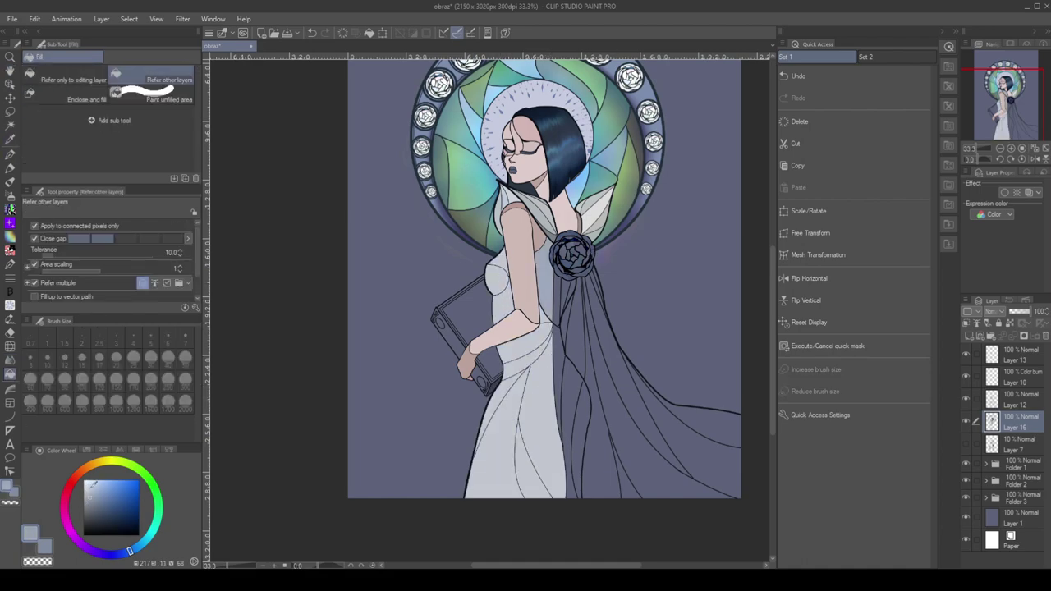
click(577, 286)
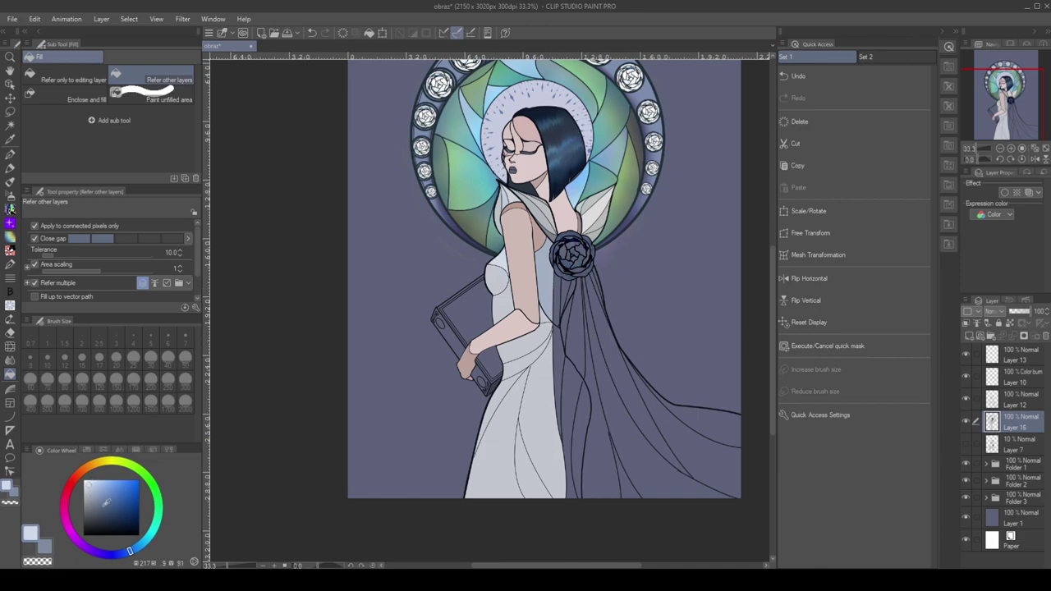
Recolour the dress's bodice pale blue and the hip section below the forearm pale mint
click(123, 490)
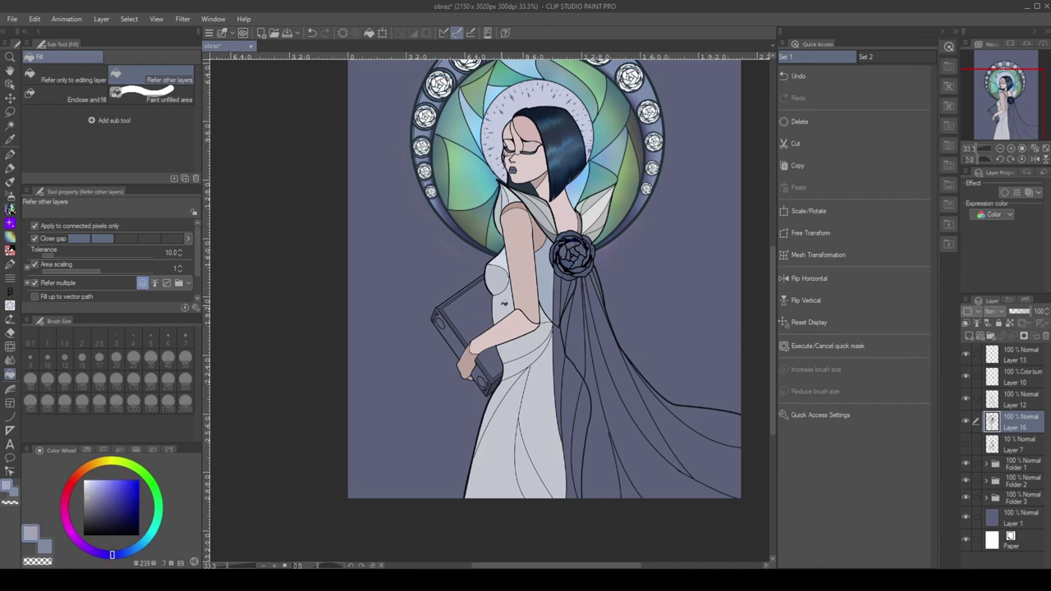
click(525, 341)
click(151, 532)
click(526, 337)
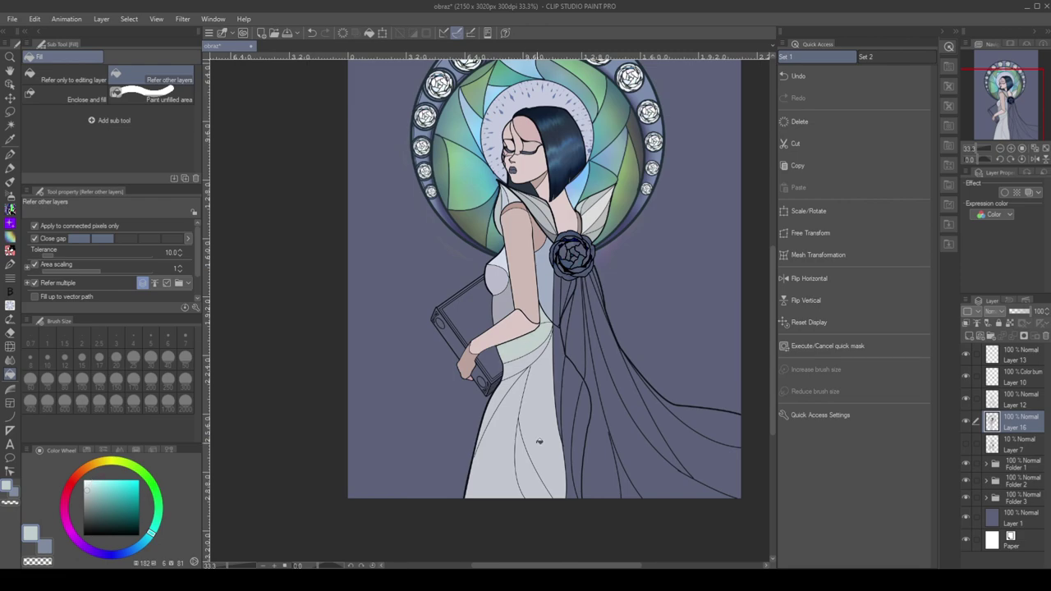
click(134, 542)
click(515, 272)
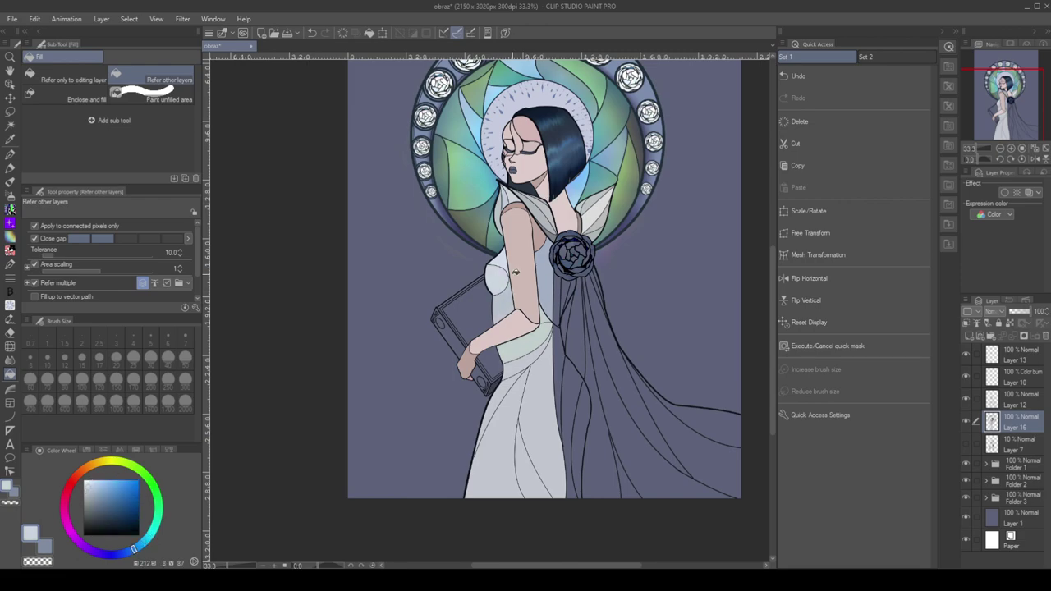
Fill the skirt's fold sections with alternating pale lavender and light blue tints
click(115, 555)
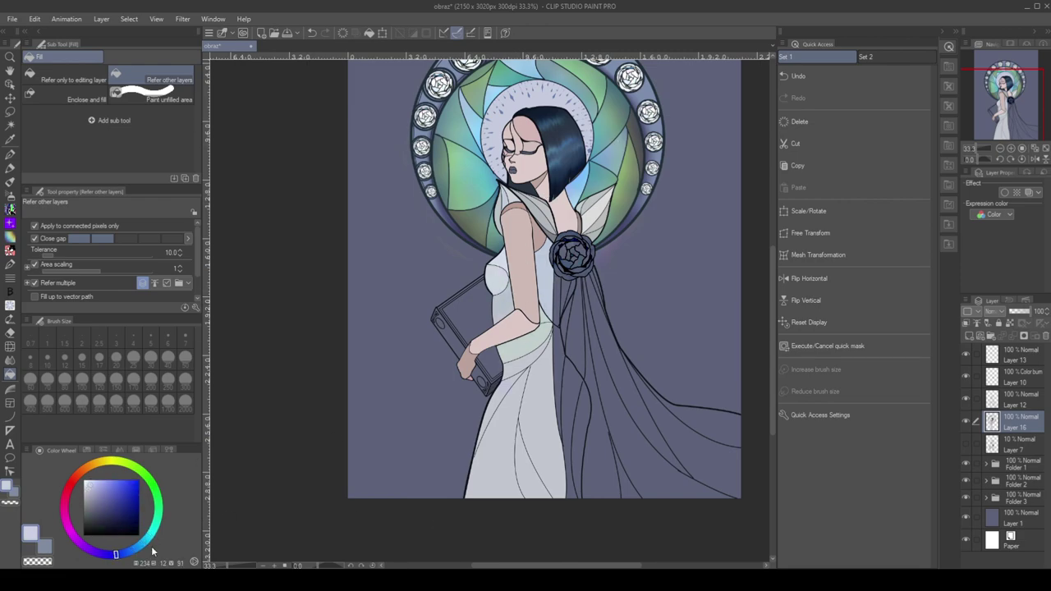
click(509, 408)
click(525, 355)
click(533, 460)
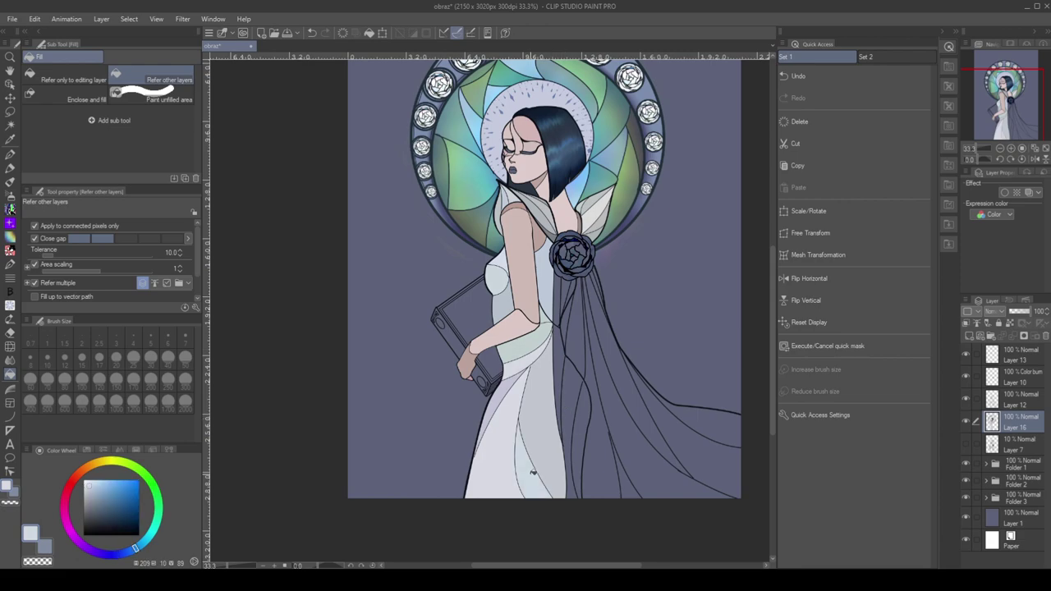
click(140, 546)
click(564, 407)
scroll(687, 235, down, 2)
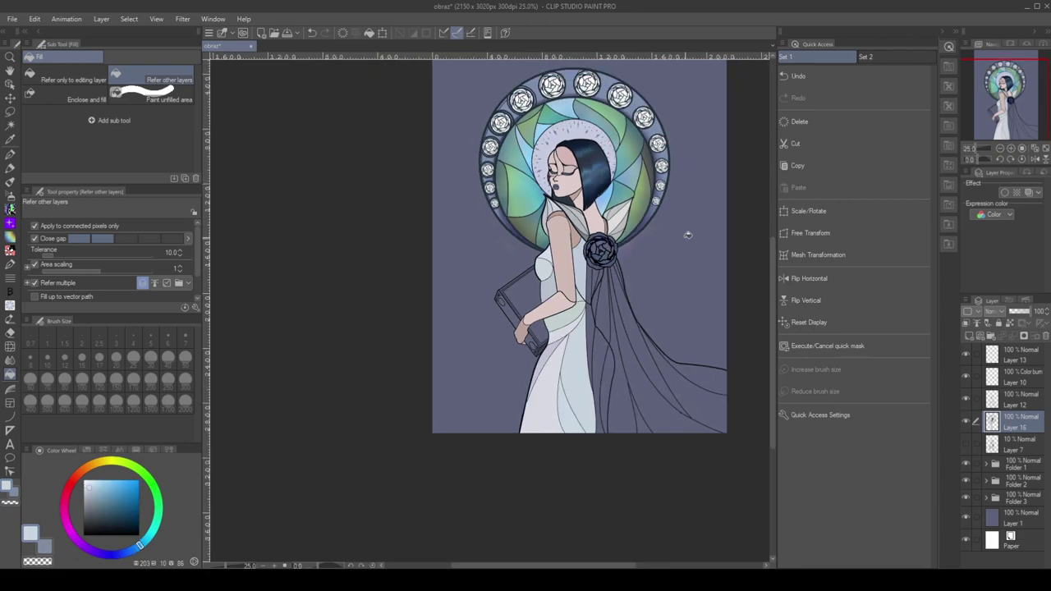
Fill the woman's upper lip with dark plum and her lower lip with dusty pink on Layer 16
key(h)
scroll(513, 199, up, 2)
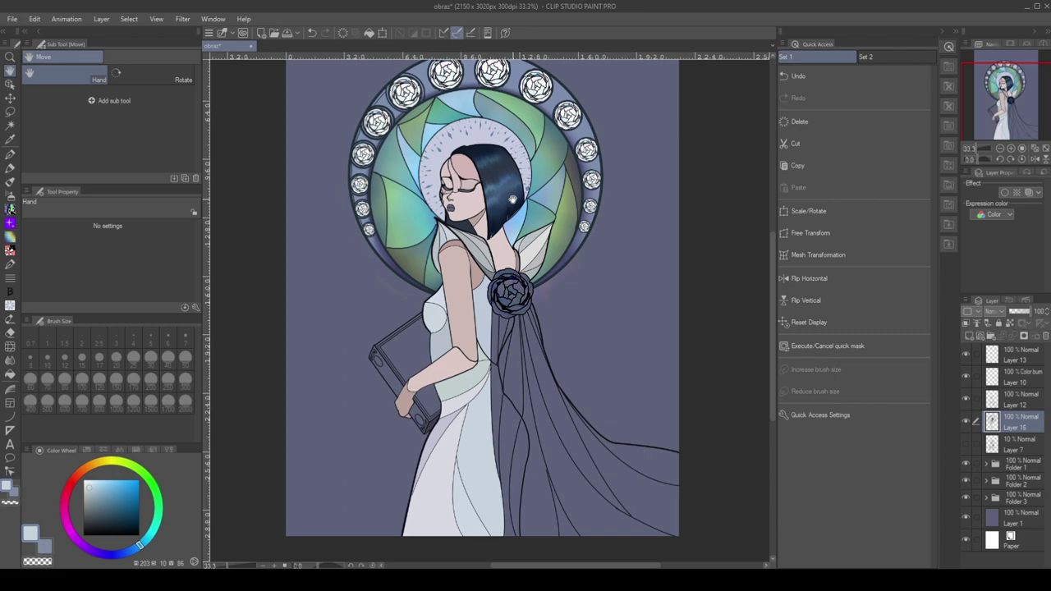
scroll(513, 199, up, 5)
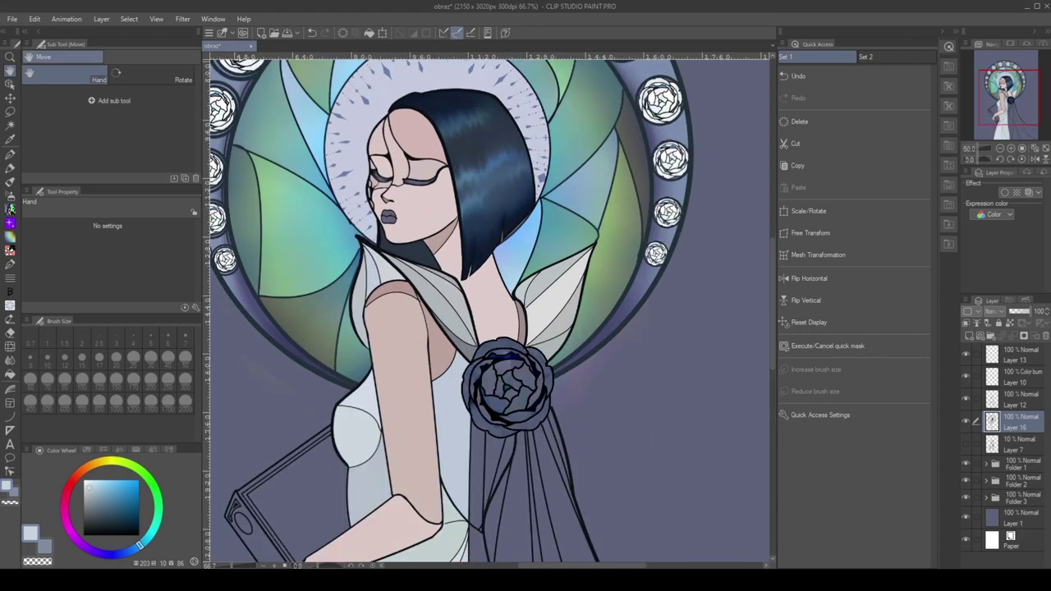
key(g)
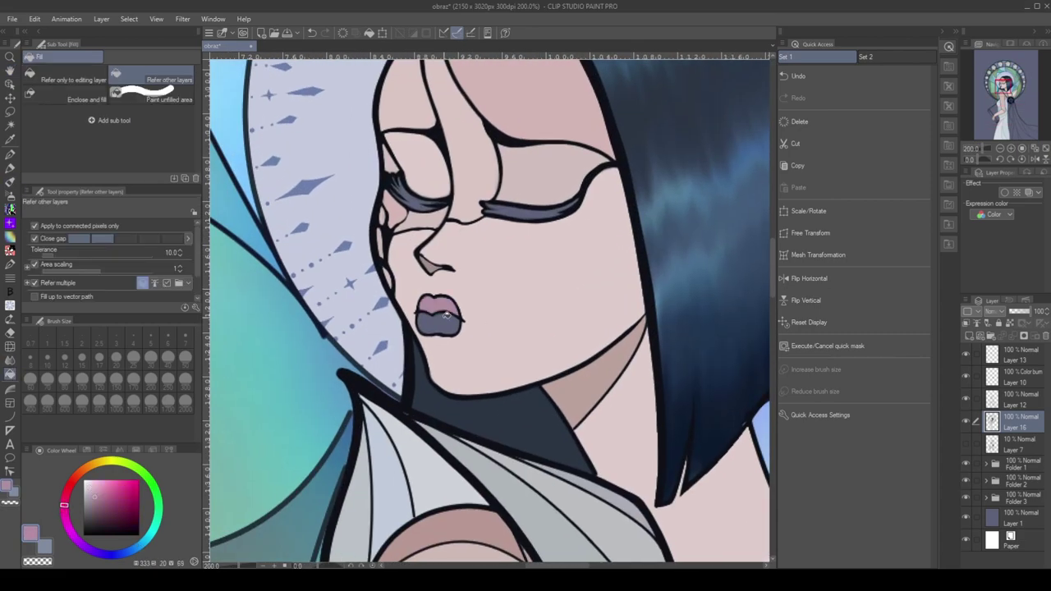
click(448, 323)
alt+click(495, 287)
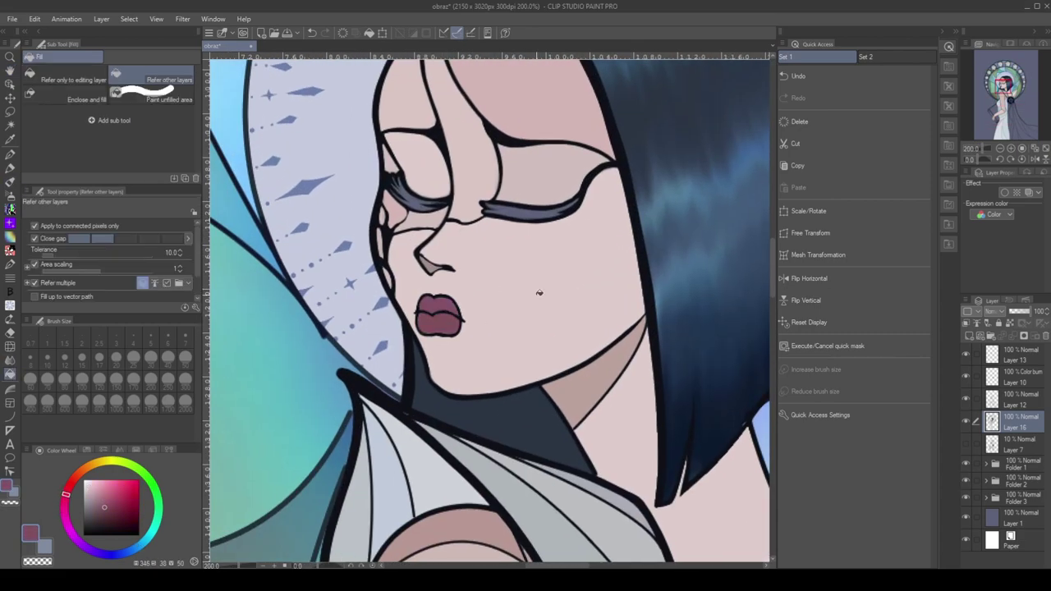
key(ctrl+z)
alt+click(466, 306)
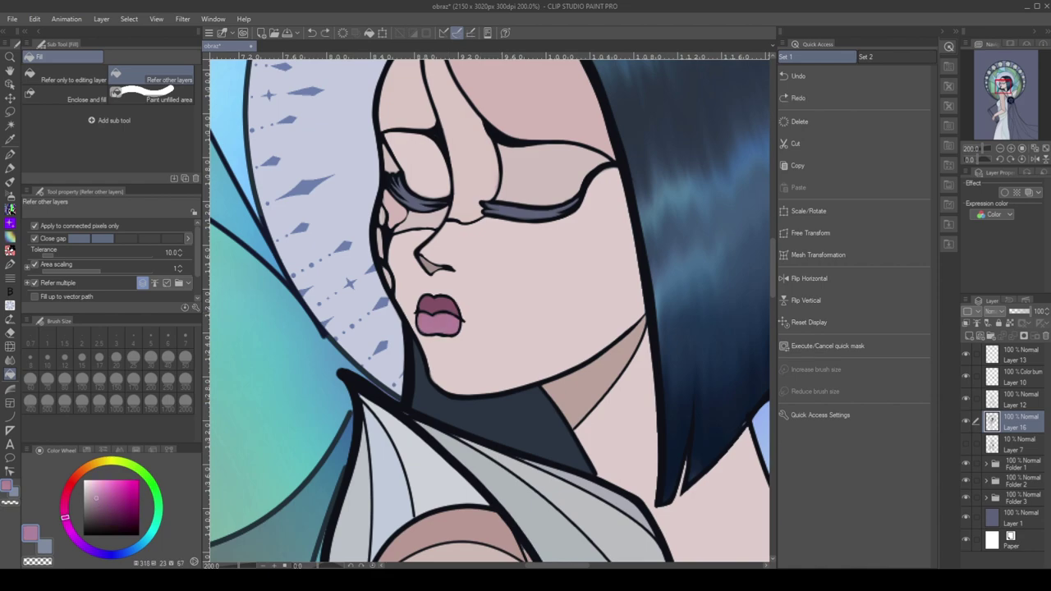
Add a new layer clipped above Layer 16 and select the lower lip's fill area on Layer 16
scroll(666, 244, up, 4)
key(h)
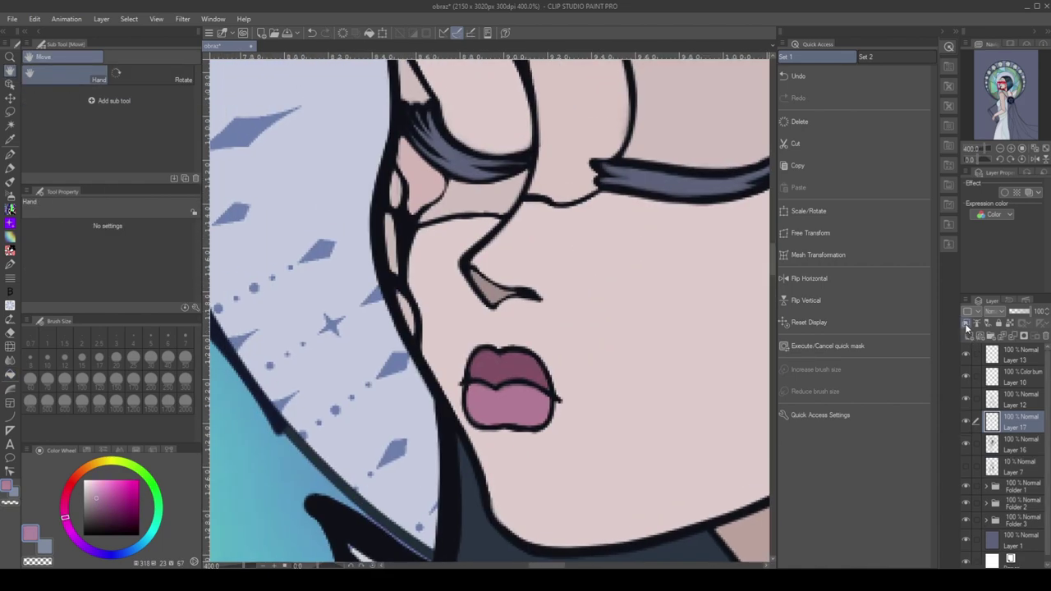
click(1018, 448)
ctrl+click(992, 444)
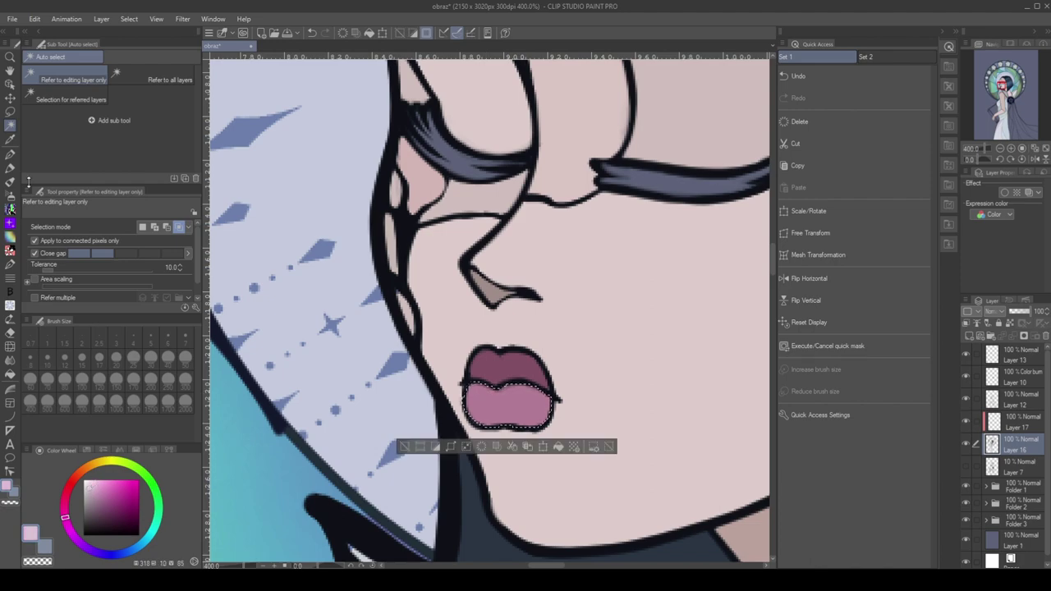
Try pale pink highlights on the selected lower lip with the Soft airbrush at size 3
click(10, 196)
click(115, 338)
mouse_move(501, 404)
mouse_down()
mouse_move(492, 403)
mouse_move(509, 406)
mouse_up()
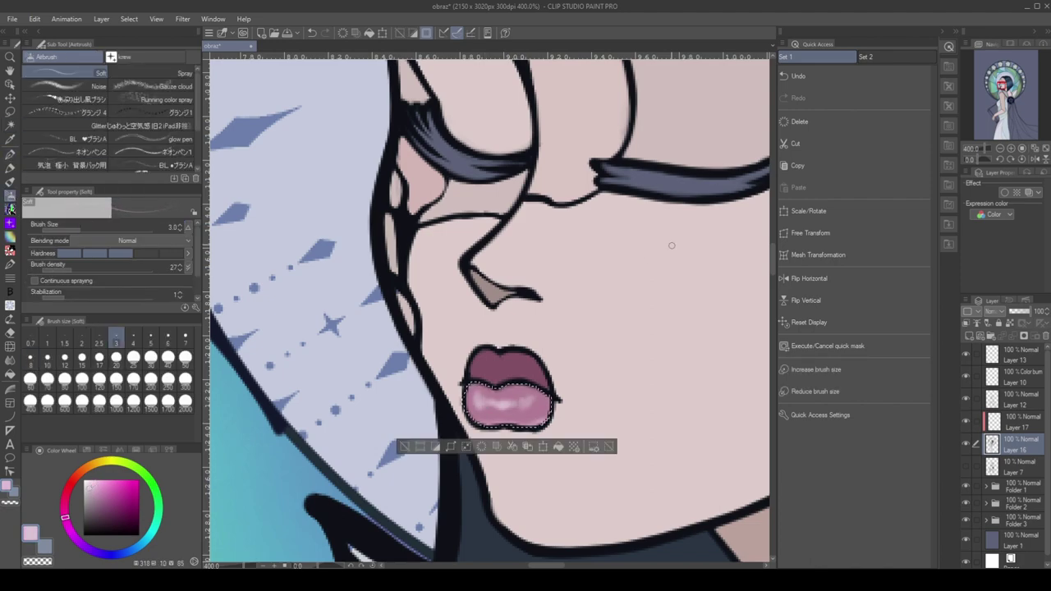
scroll(671, 244, down, 6)
scroll(671, 244, up, 6)
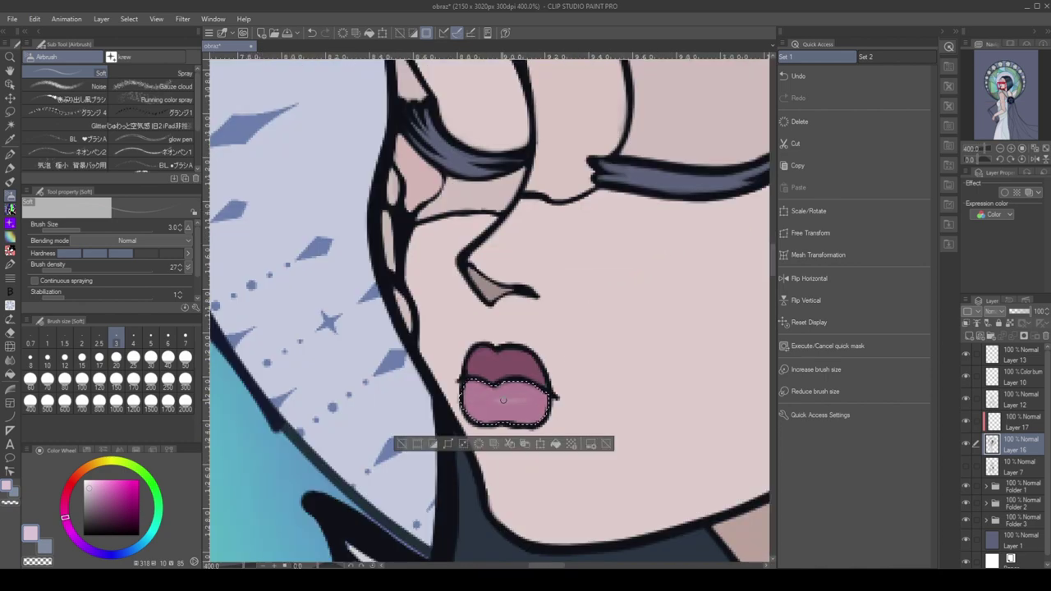
Airbrush pale pink highlights across the selected lower lip at brush size 2.5 and clear the selection
click(99, 338)
mouse_move(472, 394)
mouse_down()
mouse_move(526, 405)
mouse_move(476, 396)
mouse_move(505, 403)
mouse_up()
scroll(504, 403, down, 6)
key(ctrl+d)
scroll(693, 233, up, 3)
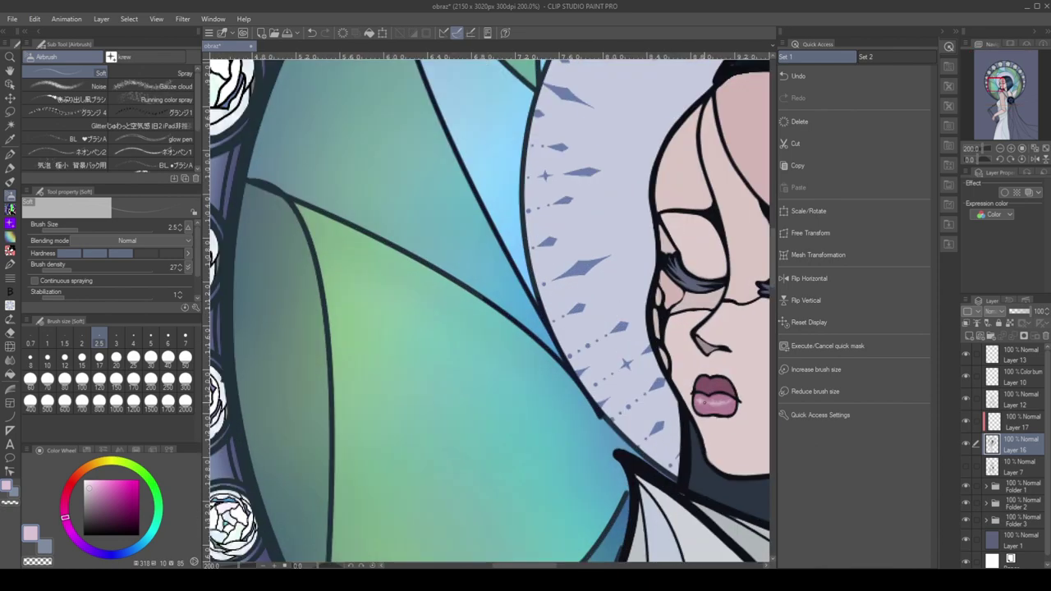
Airbrush pale highlights along the upper lip at size 3.8 and soften the lip shading with the Blend tool
scroll(693, 233, down, 3)
scroll(693, 233, up, 6)
key(h)
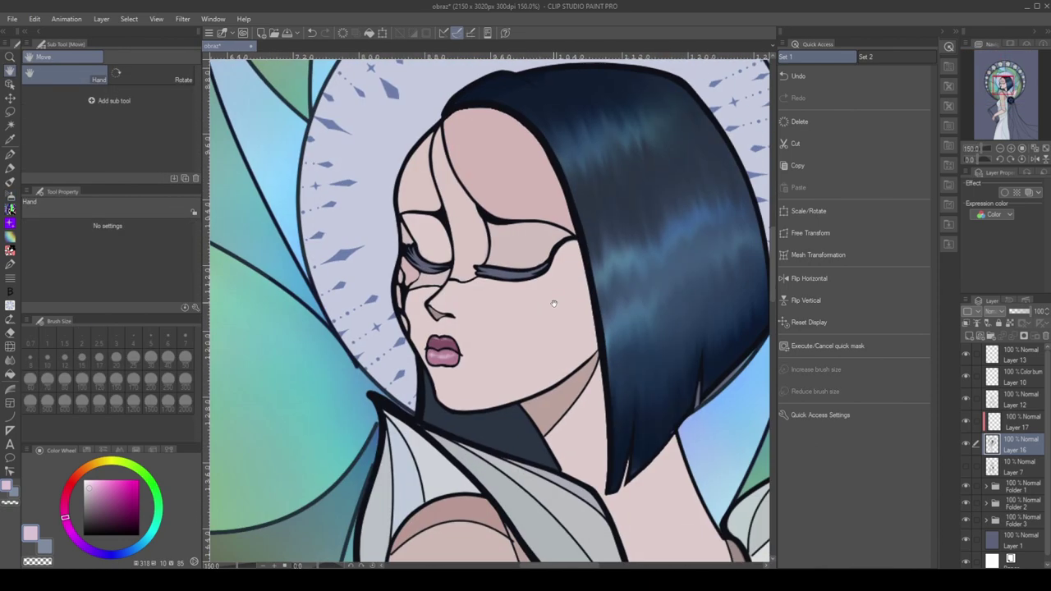
key(b)
key(b)
key(b)
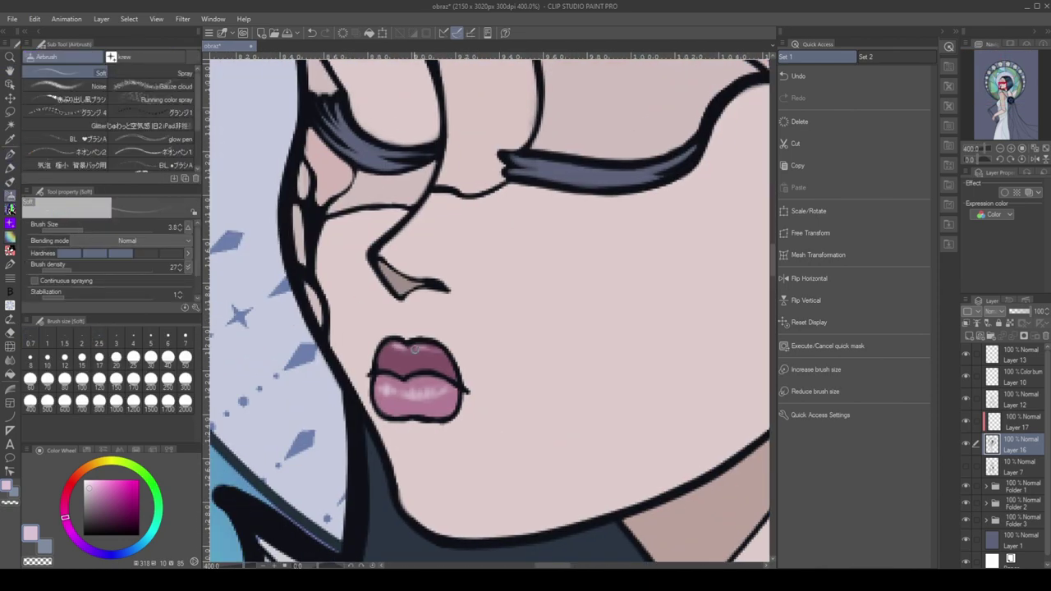
key(b)
key(b)
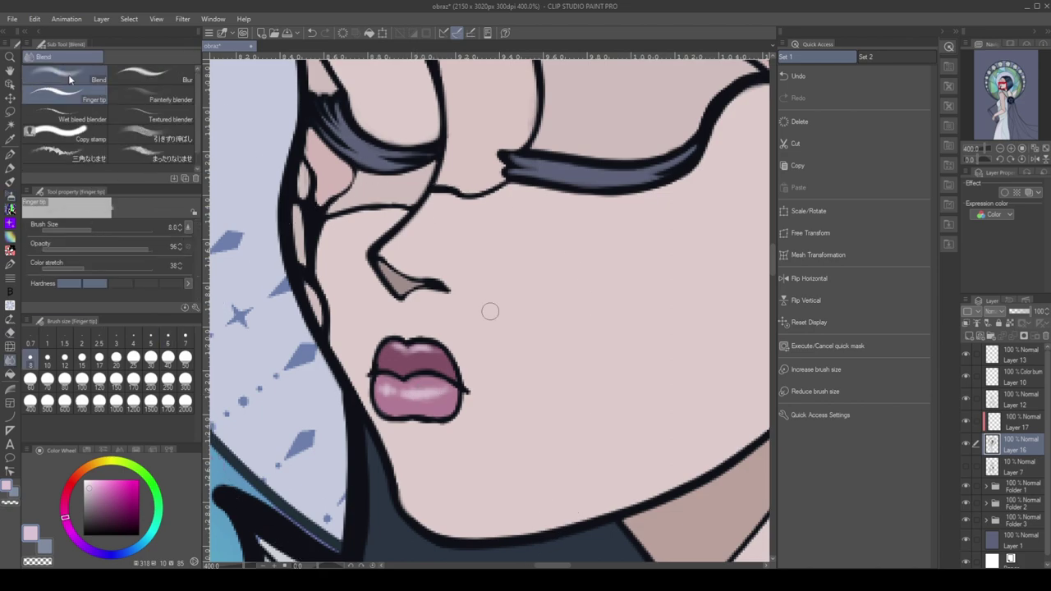
key(j)
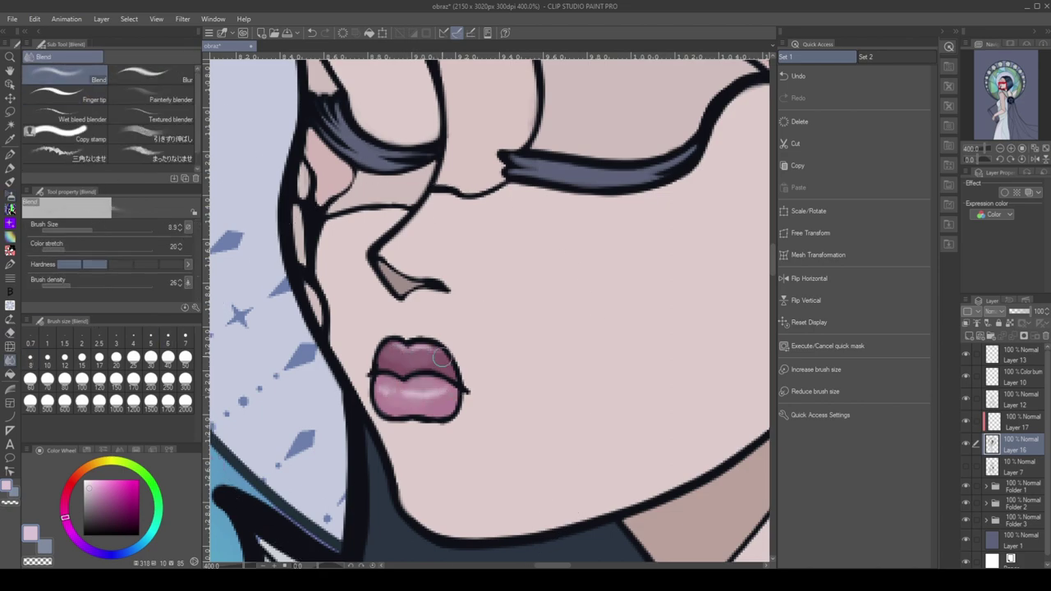
scroll(547, 363, down, 3)
scroll(509, 352, up, 3)
Deepen the upper lip above the mouth line in dark plum with the Round mixing brush and merge Layer 17 into Layer 16
key(b)
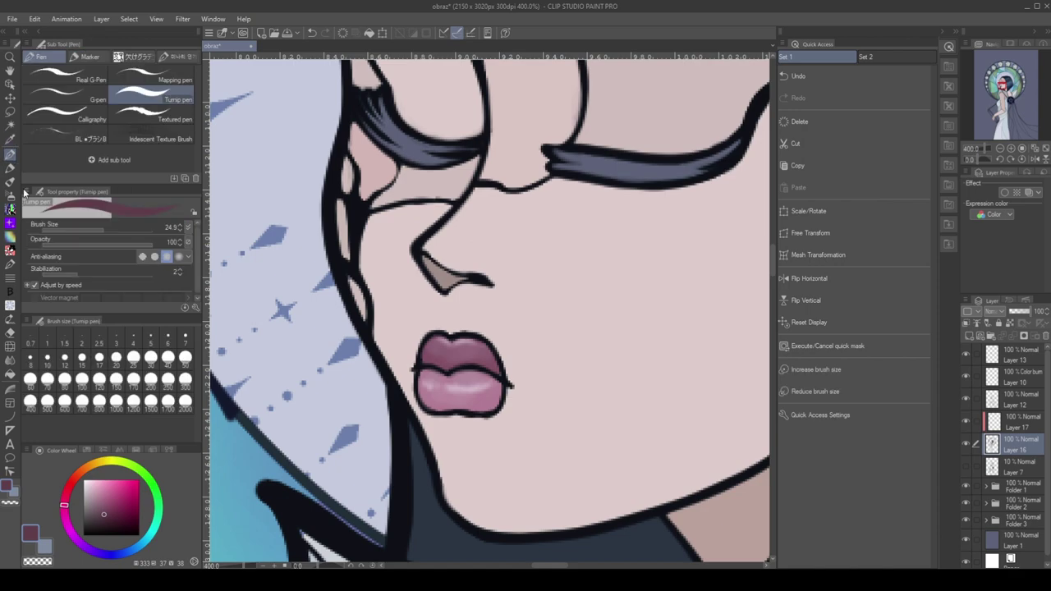
key(b)
key(bracketleft)
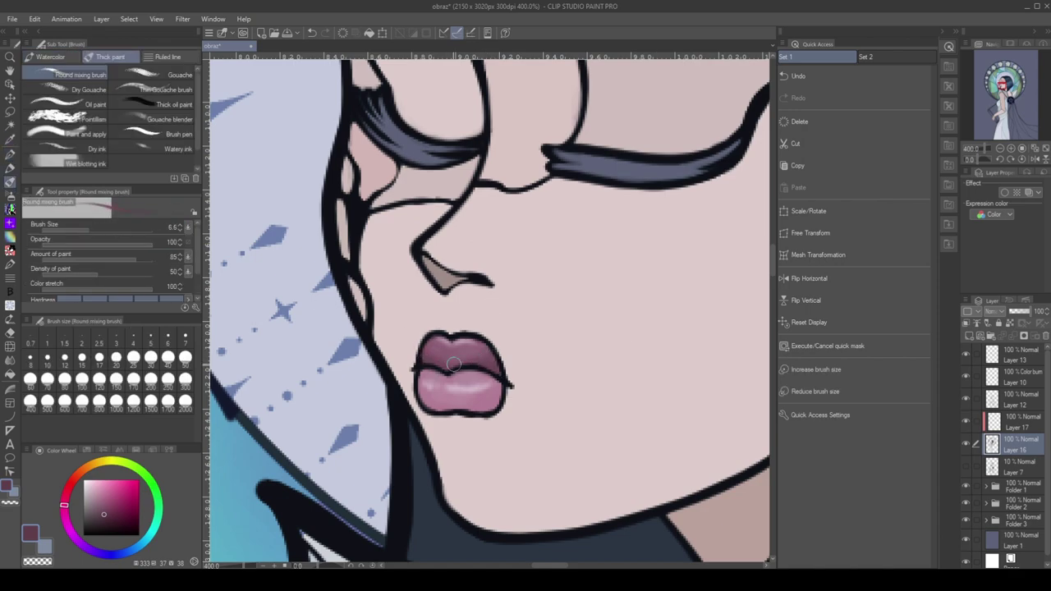
scroll(454, 364, down, 5)
key(ctrl+e)
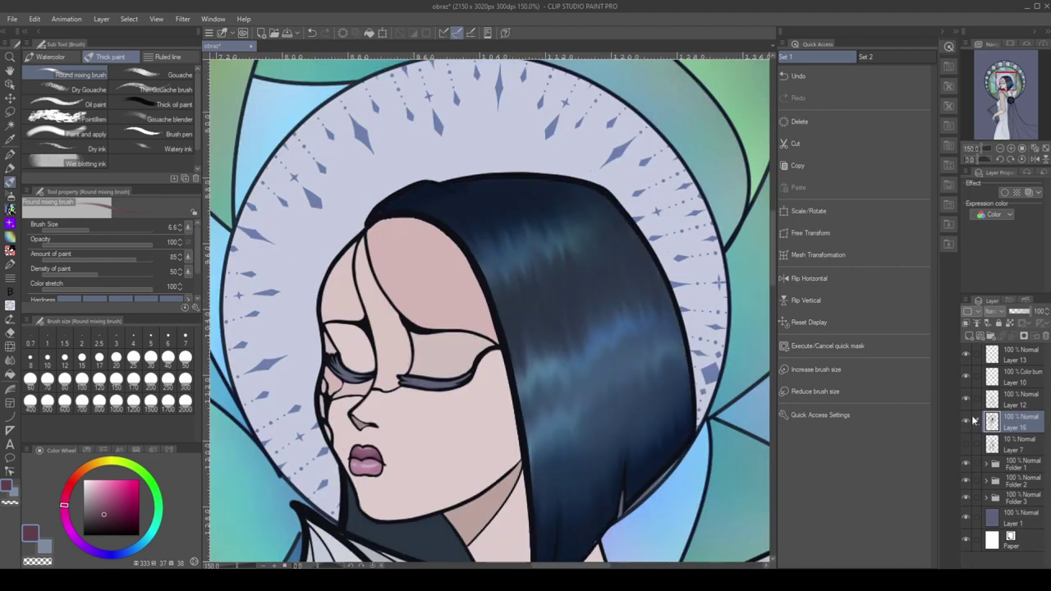
Select the larger eyelid, shade its edges muted lavender with the Soft airbrush at size 20.5, and clear the selection
key(h)
click(9, 195)
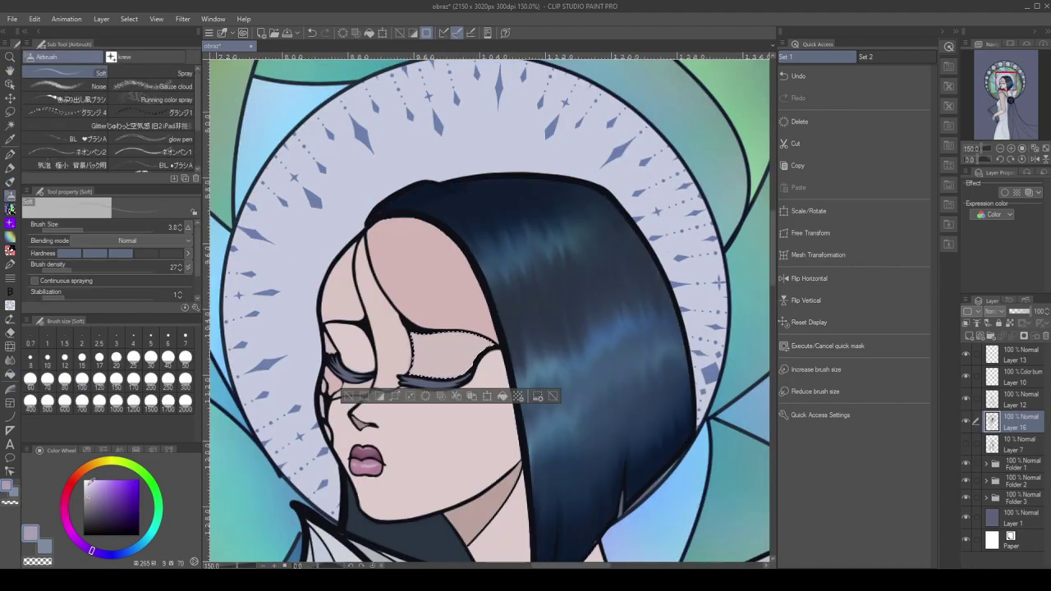
click(104, 222)
mouse_move(493, 343)
mouse_down()
mouse_move(421, 371)
mouse_move(427, 324)
mouse_move(420, 335)
mouse_move(466, 338)
mouse_move(452, 368)
mouse_move(437, 370)
mouse_move(472, 347)
mouse_move(425, 363)
mouse_move(427, 350)
mouse_move(454, 350)
mouse_move(445, 366)
mouse_move(419, 344)
mouse_move(462, 351)
mouse_up()
alt+click(427, 297)
key(ctrl+d)
alt+click(449, 356)
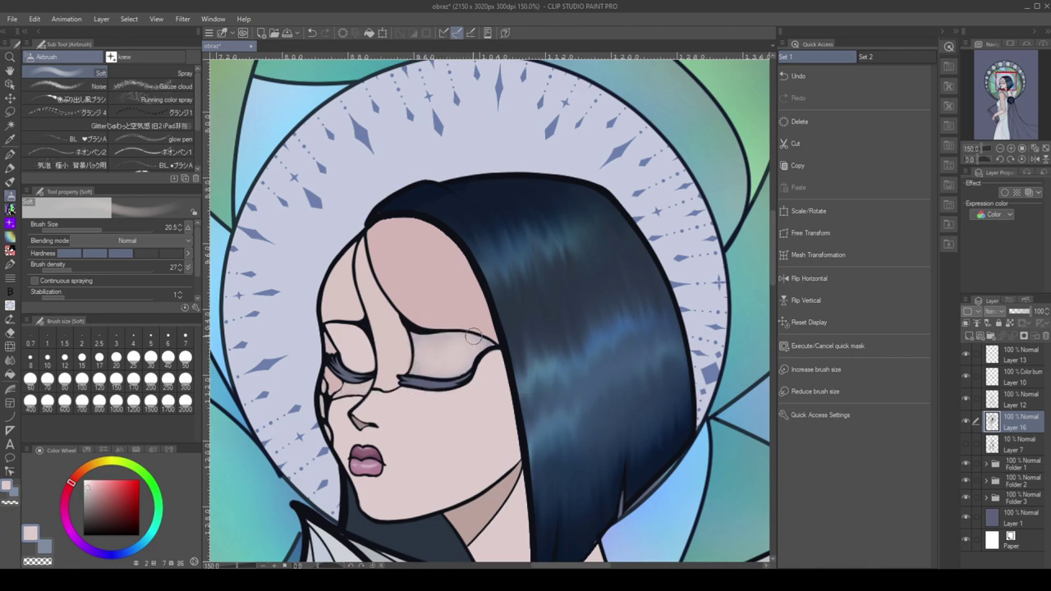
Fill the eyelash areas of both closed eyes with a very dark warm grey
click(92, 466)
click(90, 511)
key(g)
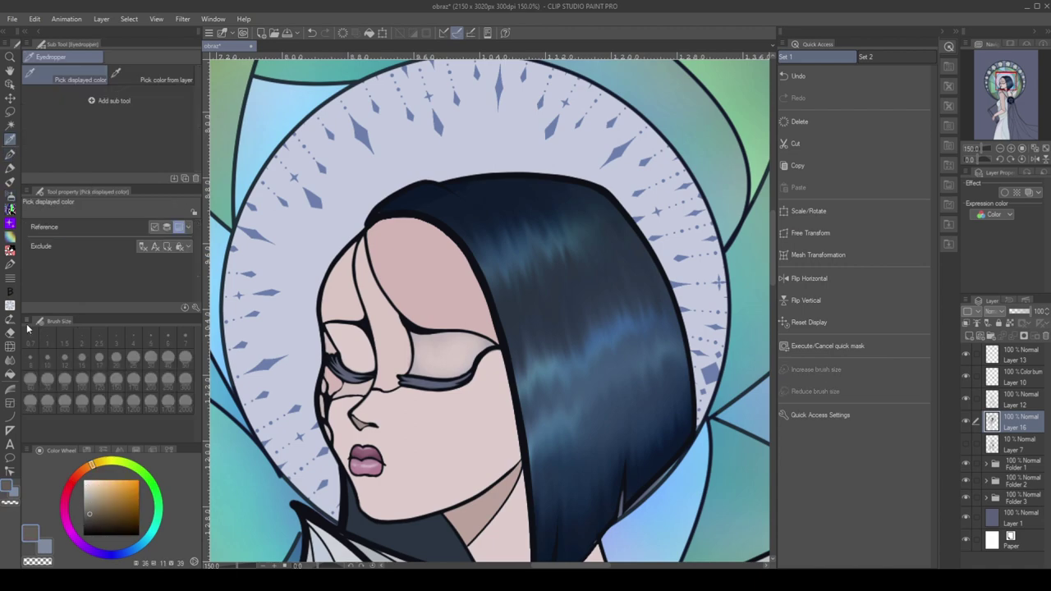
click(83, 524)
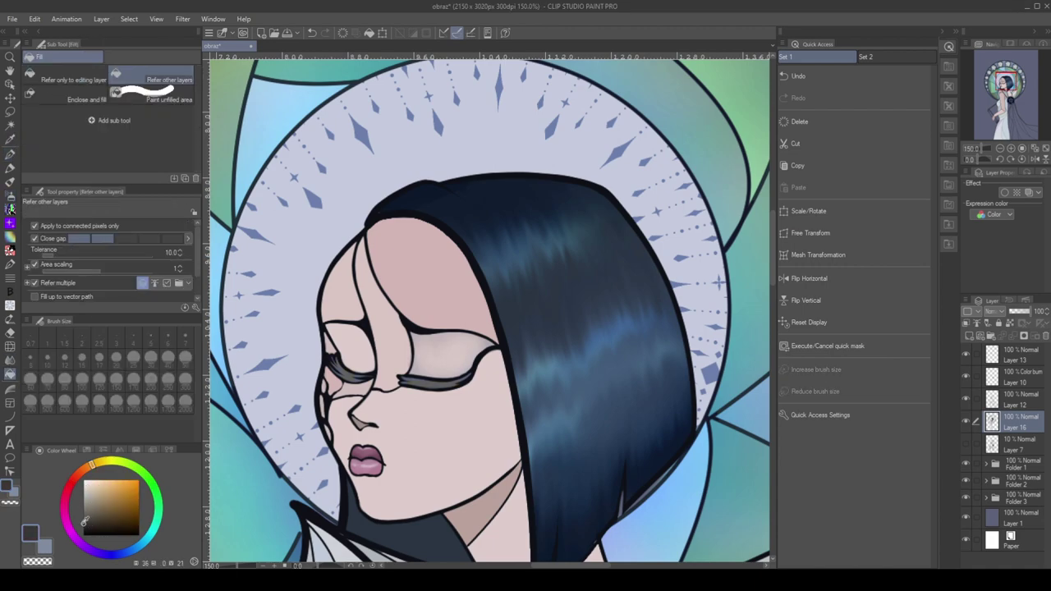
click(349, 370)
click(436, 380)
Draw pale beige highlight strokes along both sets of eyelashes with the Turnip pen at size 6.6
scroll(324, 394, up, 4)
key(p)
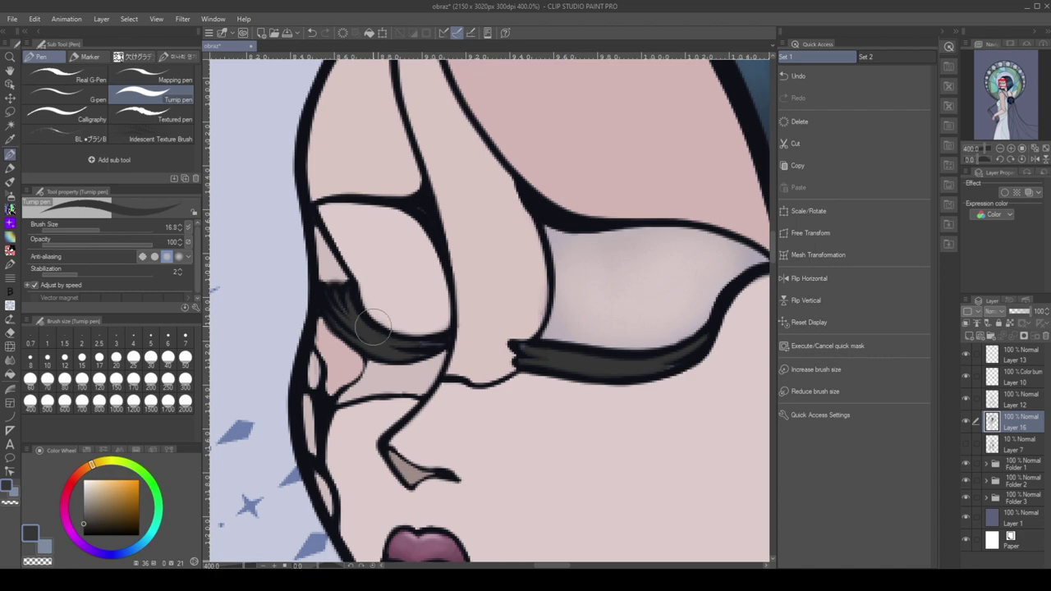
drag(101, 228, 86, 227)
key(x)
drag(345, 320, 398, 355)
drag(534, 366, 687, 353)
drag(345, 312, 410, 353)
drag(542, 366, 681, 361)
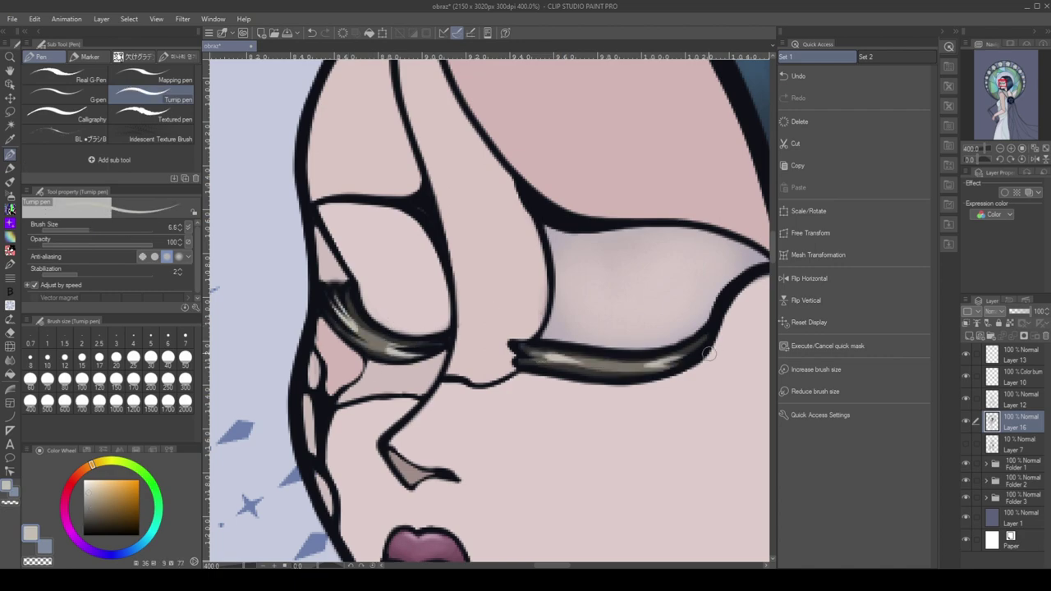
Smudge the beige eyelash highlights into the dark lashes with the Finger tip blender at size 8
scroll(493, 328, down, 5)
key(h)
scroll(626, 250, up, 2)
drag(626, 250, 652, 248)
key(j)
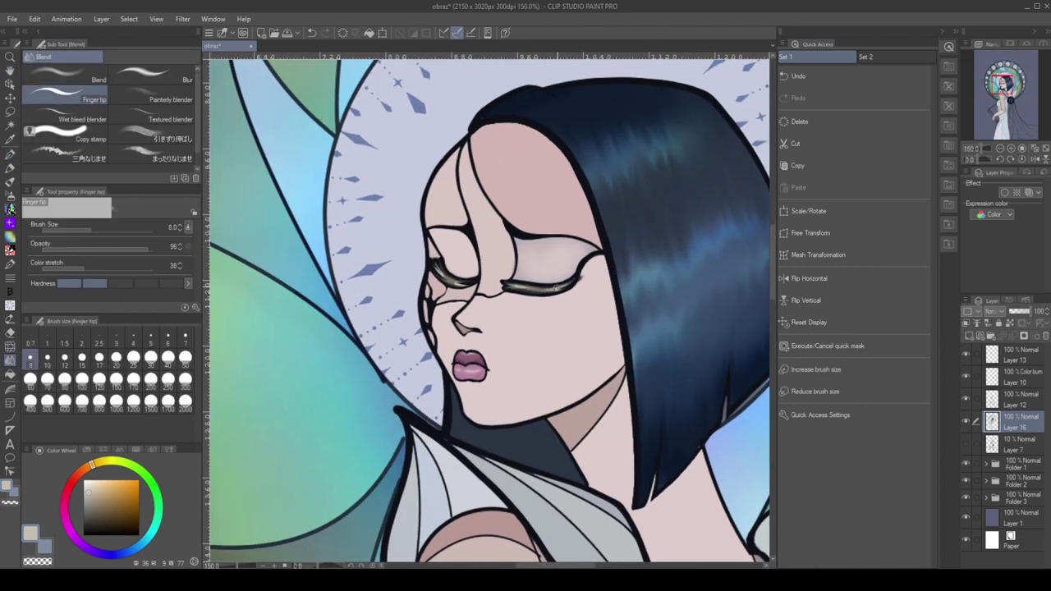
drag(531, 288, 546, 290)
key(e)
key(j)
key(p)
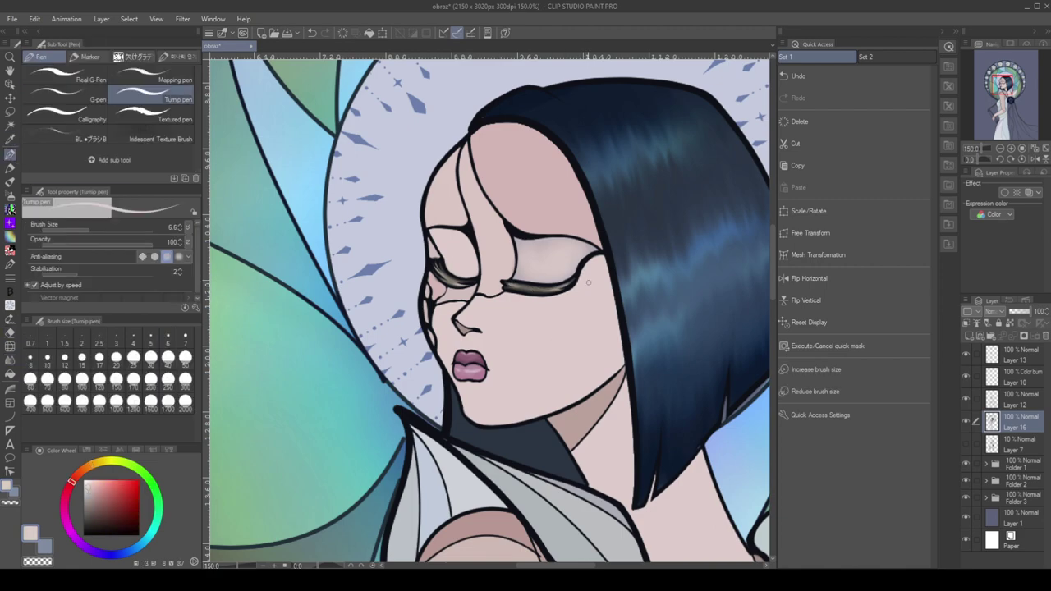
Airbrush muted red shading along the far cheek and beneath the far eye with the Soft airbrush
key(b)
scroll(491, 311, up, 5)
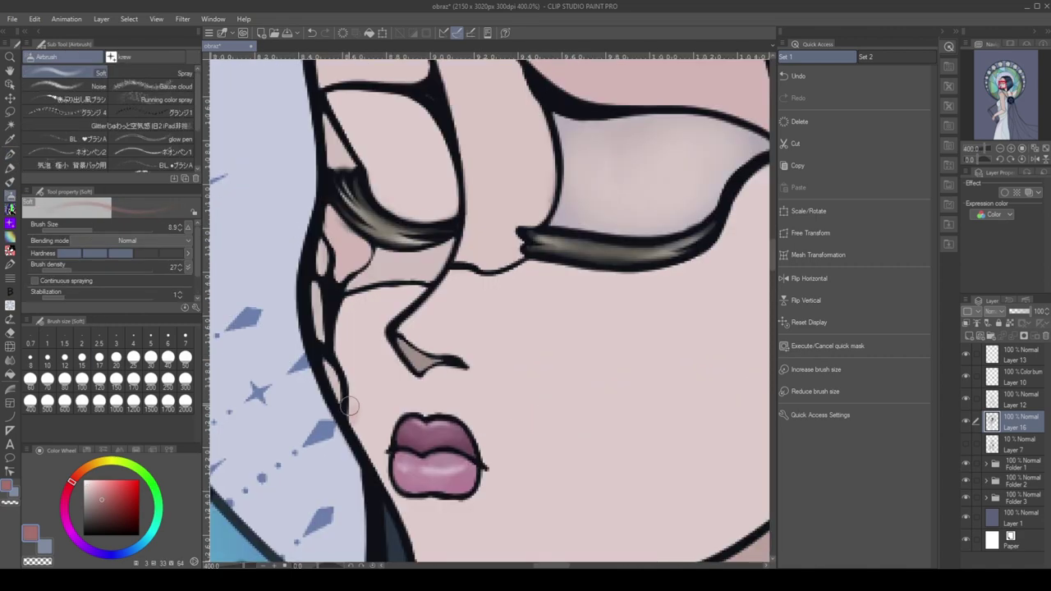
mouse_move(333, 345)
mouse_down()
mouse_move(332, 289)
mouse_move(360, 276)
mouse_move(351, 265)
mouse_move(366, 289)
mouse_move(342, 279)
mouse_move(358, 302)
mouse_move(352, 419)
mouse_up()
key(e)
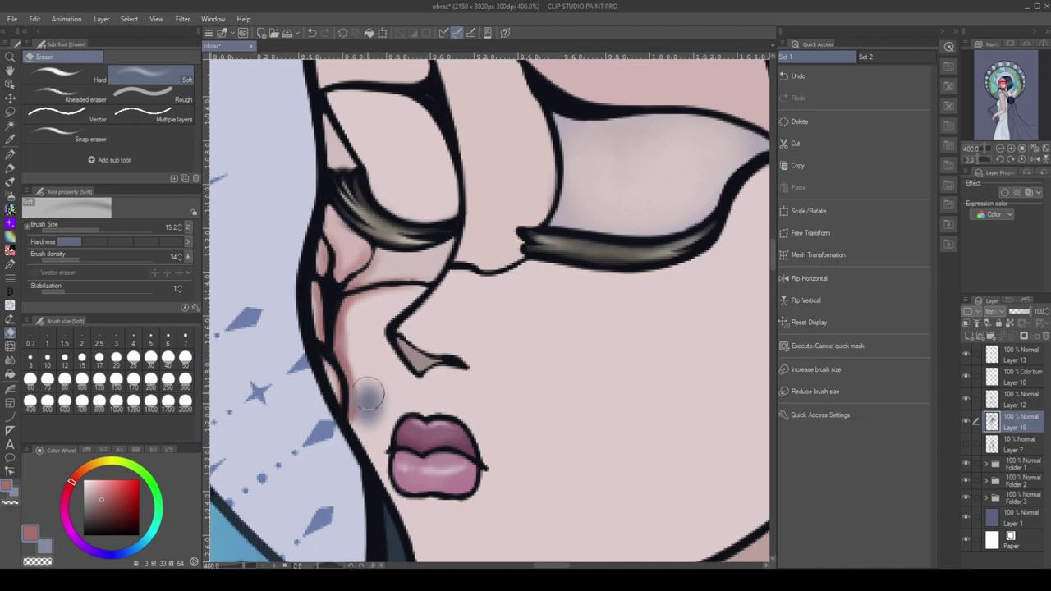
Soften the red cheek shading with the Blur tool at size 11.3 and undo the last strokes
click(9, 360)
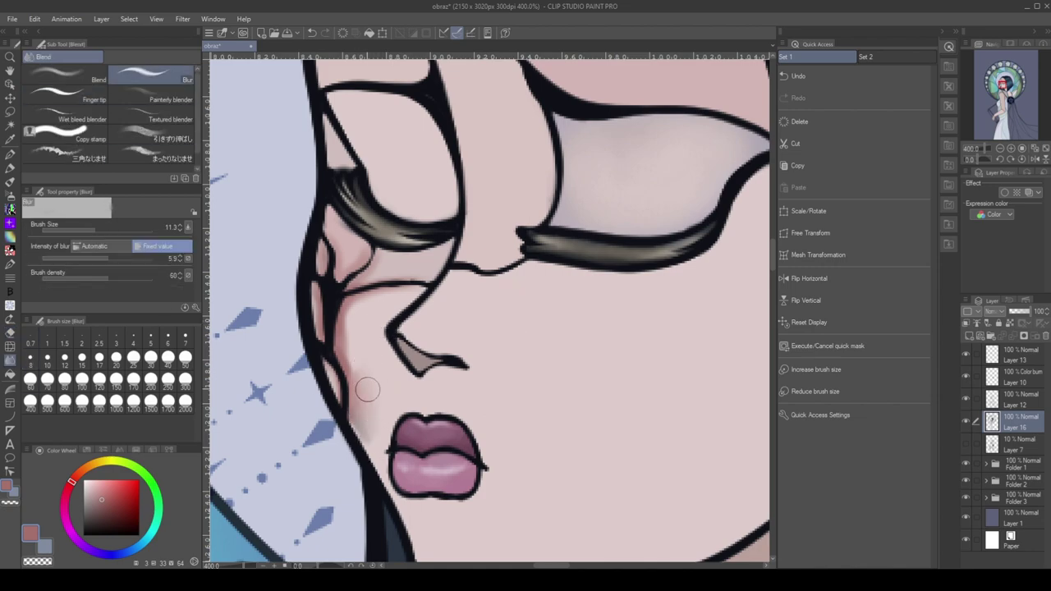
mouse_move(349, 329)
mouse_down()
mouse_move(406, 286)
mouse_move(397, 293)
mouse_move(348, 273)
mouse_move(337, 329)
mouse_move(323, 242)
mouse_move(349, 412)
mouse_up()
key(ctrl+z)
key(ctrl+z)
key(ctrl+z)
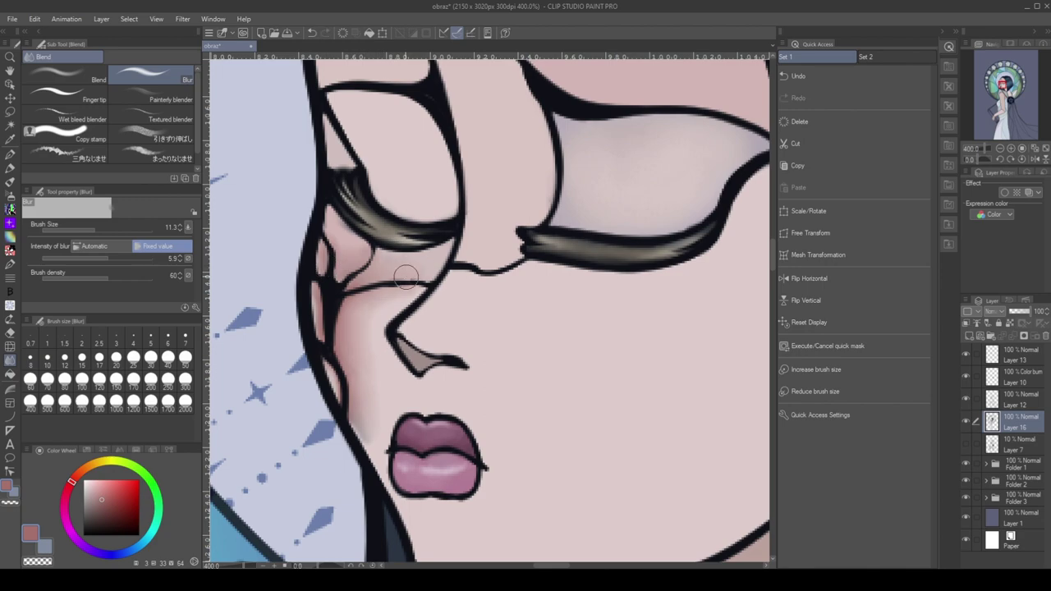
Airbrush the face's light skin tone over the inner edge of the red cheek shading to blend it
key(i)
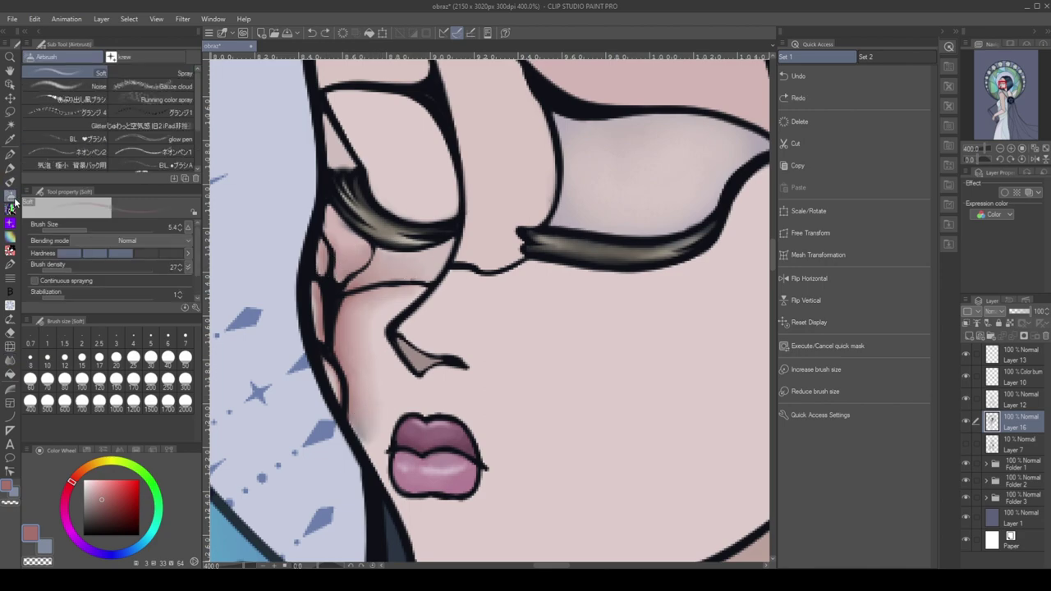
click(396, 394)
key(b)
mouse_move(362, 436)
mouse_down()
mouse_move(362, 389)
mouse_move(321, 254)
mouse_move(431, 199)
mouse_up()
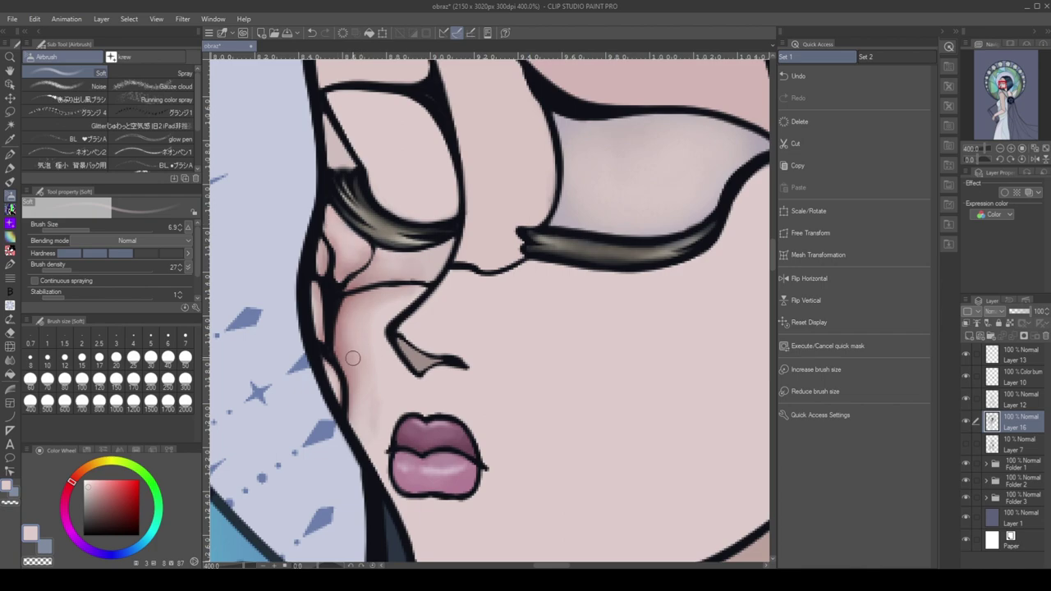
mouse_move(353, 358)
mouse_down()
mouse_move(364, 375)
mouse_move(364, 304)
mouse_move(386, 261)
mouse_move(359, 259)
mouse_move(407, 253)
mouse_up()
Airbrush dusty pink shading beneath the eyes and around the nose bridge at size 4.2, softening it with the Blur tool
scroll(474, 237, down, 2)
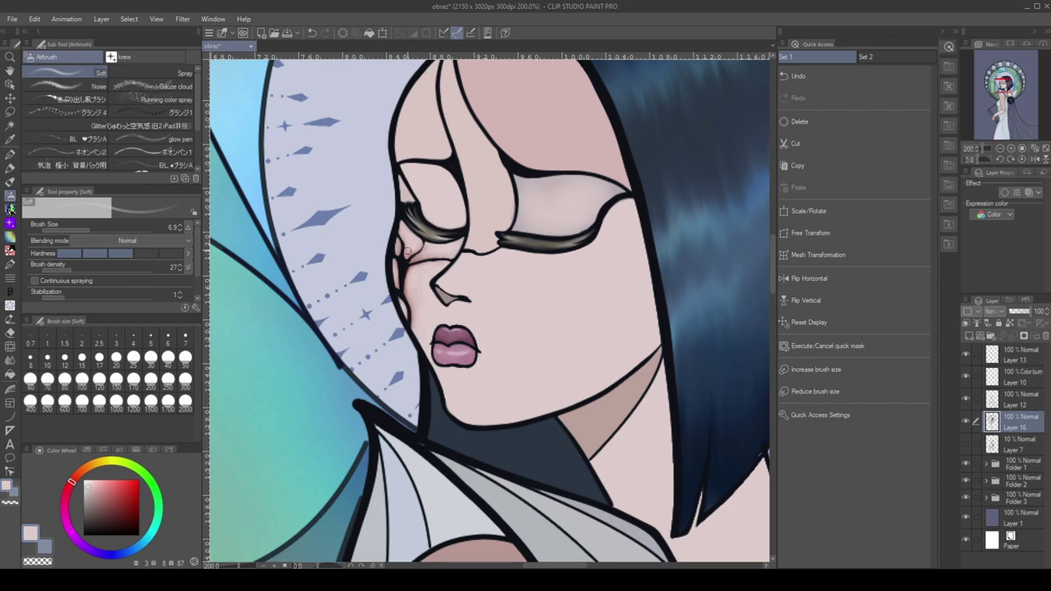
scroll(604, 258, down, 5)
scroll(604, 257, up, 4)
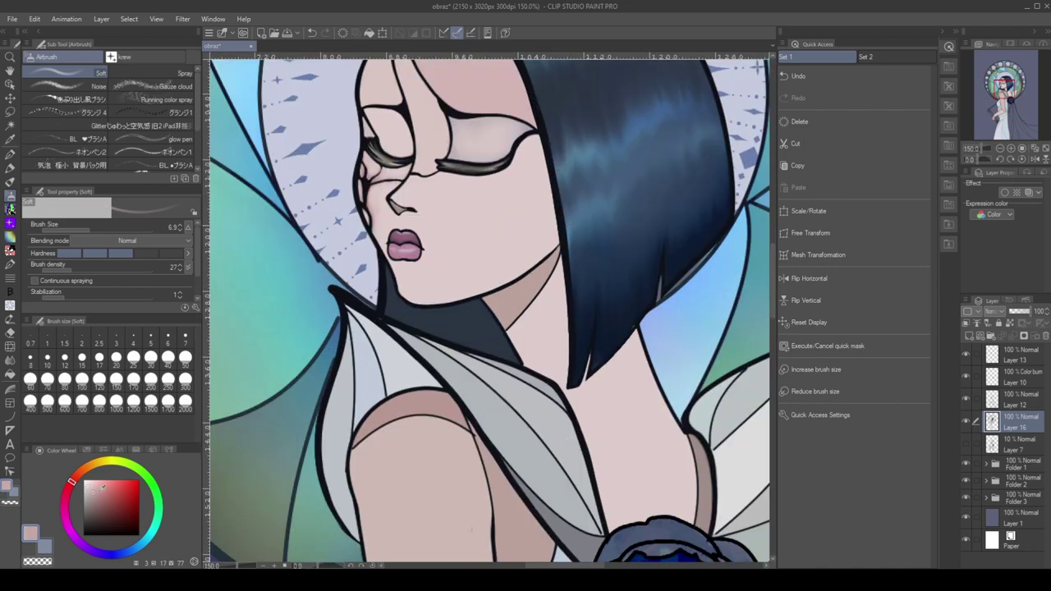
scroll(435, 233, up, 4)
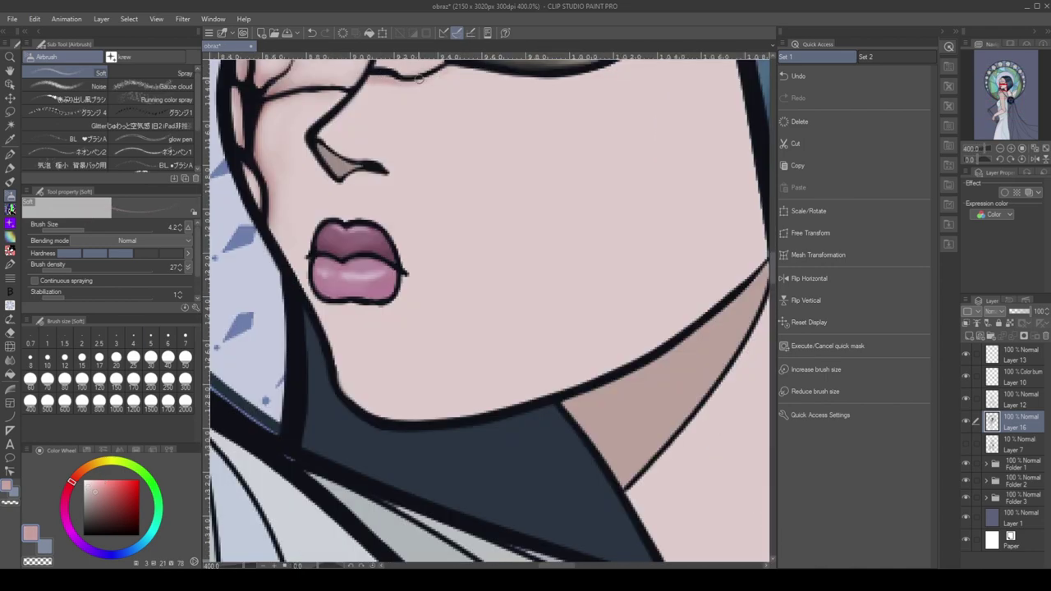
scroll(247, 103, down, 2)
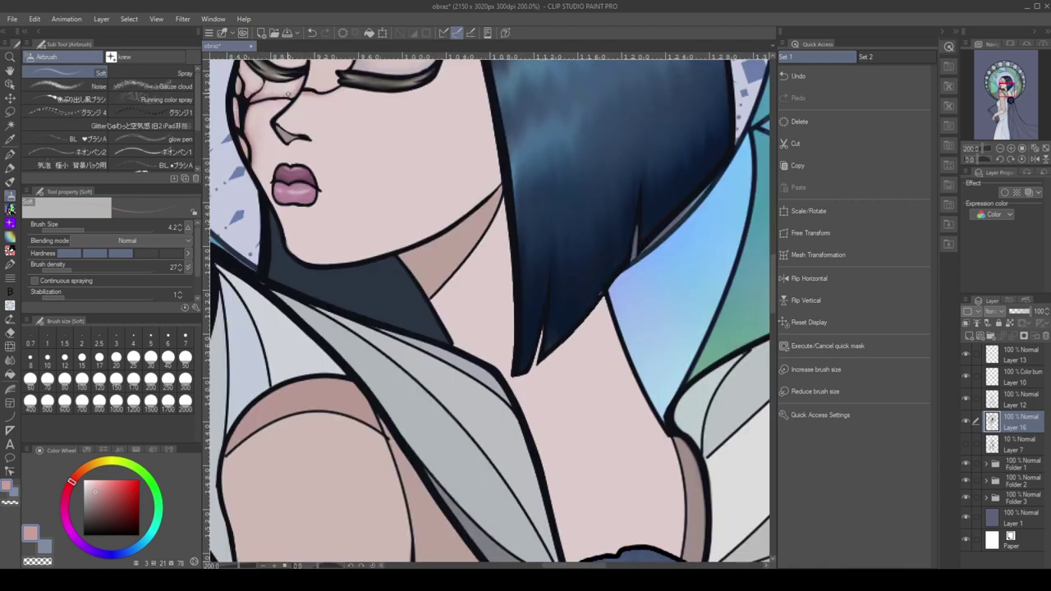
key(ctrl+alt+0)
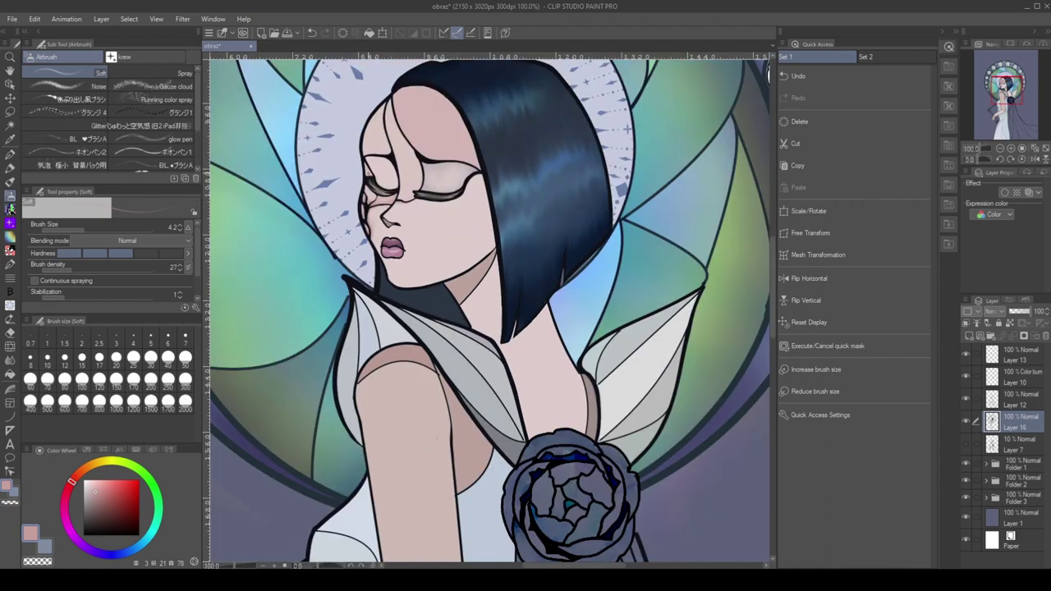
click(10, 209)
key(ctrl+minus)
key(ctrl+minus)
key(ctrl+minus)
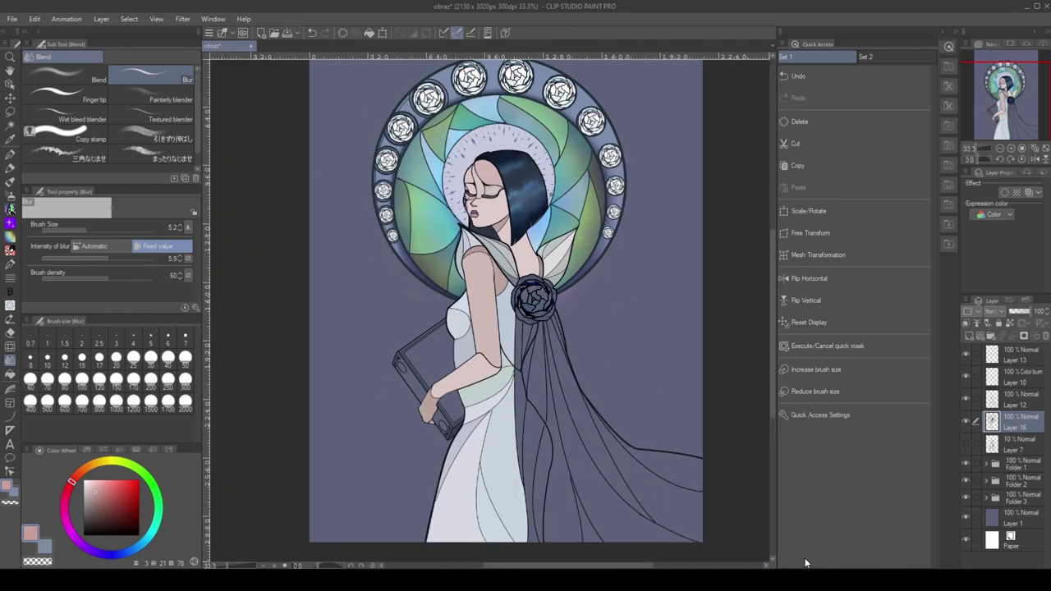
Airbrush grey-blue shadow along the edges of the pale blue skirt panel with the Soft airbrush
key(i)
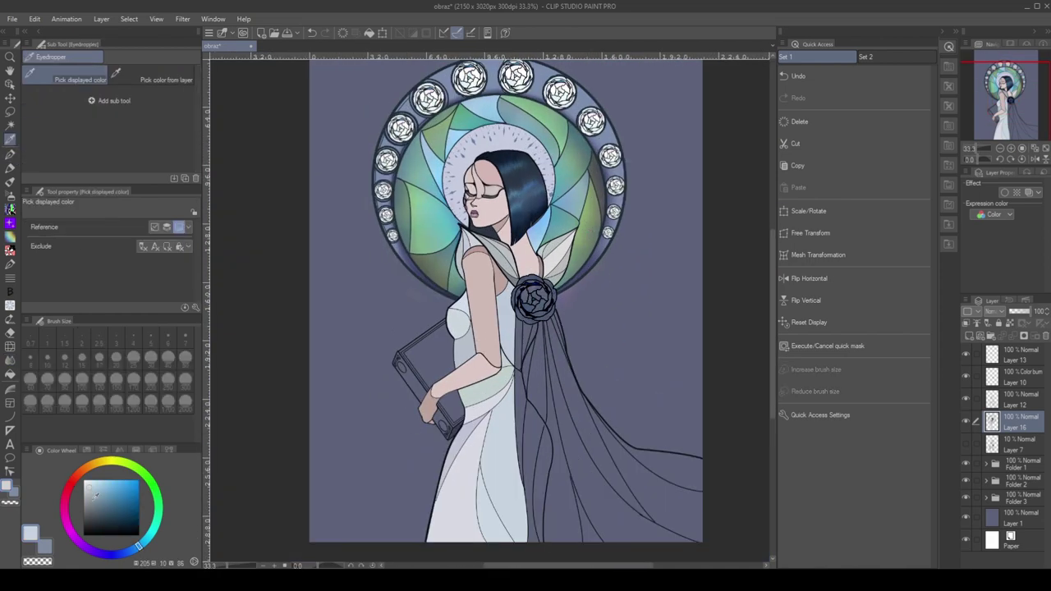
key(b)
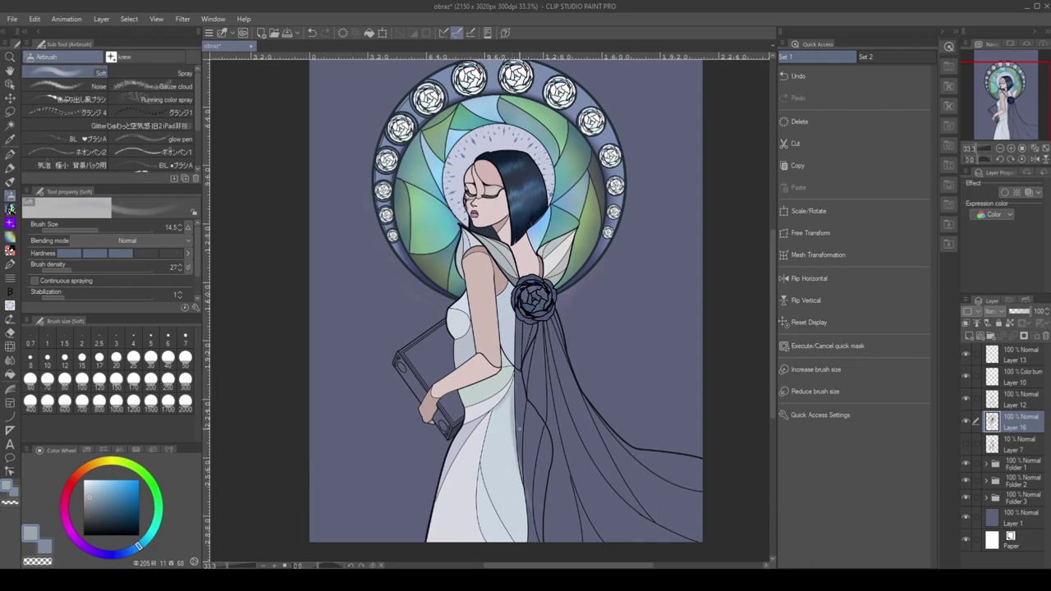
key(h)
scroll(558, 301, up, 1)
drag(559, 300, 579, 315)
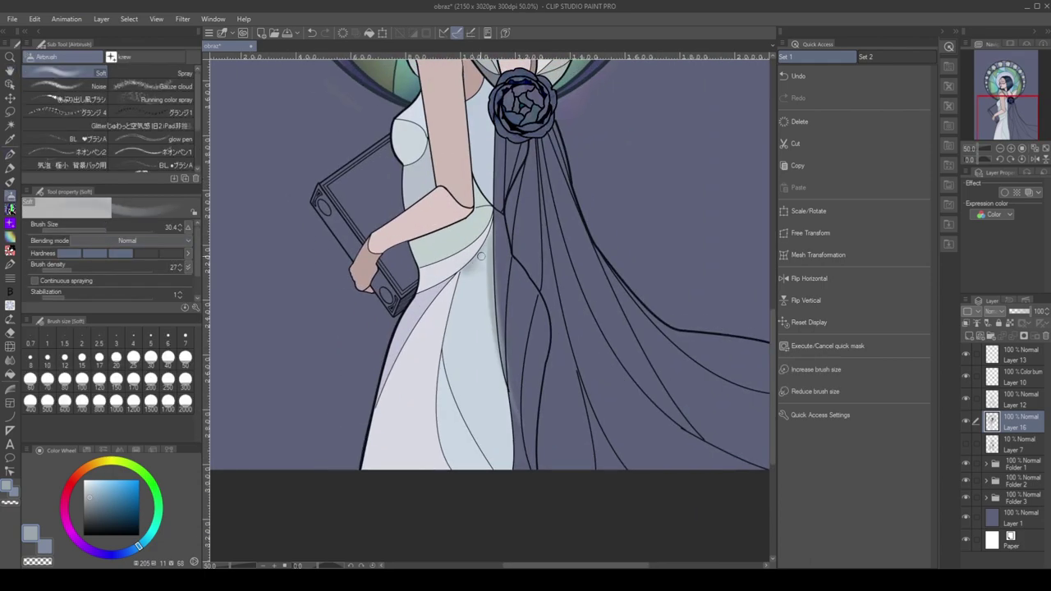
mouse_move(486, 263)
mouse_down()
mouse_move(506, 476)
mouse_move(483, 445)
mouse_move(507, 431)
mouse_move(460, 392)
mouse_move(464, 278)
mouse_move(448, 347)
mouse_move(511, 425)
mouse_move(504, 270)
mouse_move(458, 353)
mouse_move(490, 311)
mouse_move(450, 337)
mouse_move(486, 324)
mouse_move(471, 327)
mouse_move(467, 282)
mouse_move(479, 276)
mouse_move(465, 369)
mouse_move(457, 345)
mouse_move(505, 458)
mouse_move(478, 360)
mouse_move(475, 403)
mouse_move(490, 311)
mouse_move(474, 405)
mouse_move(457, 371)
mouse_move(473, 387)
mouse_move(493, 378)
mouse_move(456, 322)
mouse_move(482, 336)
mouse_move(476, 357)
mouse_move(479, 270)
mouse_move(500, 448)
mouse_move(476, 269)
mouse_move(487, 402)
mouse_move(472, 278)
mouse_move(500, 415)
mouse_move(489, 352)
mouse_move(517, 161)
mouse_move(480, 264)
mouse_up()
Soften the skirt panel's grey-blue shadow into the base colour with the Blend tool at size 35.2
key(j)
key(bracketright)
key(bracketright)
key(comma)
scroll(480, 264, down, 2)
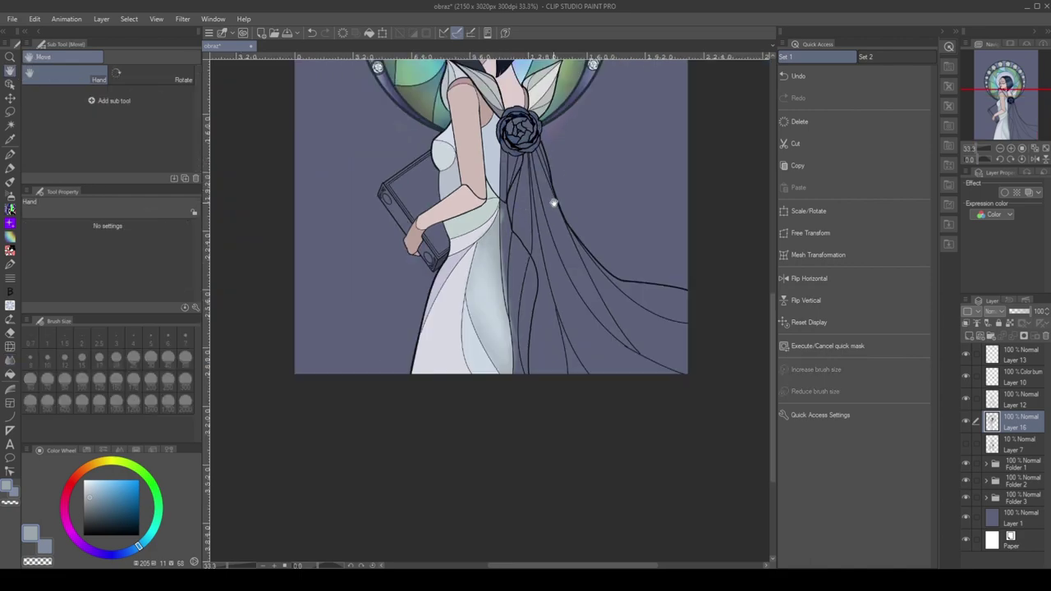
drag(553, 203, 542, 352)
click(10, 208)
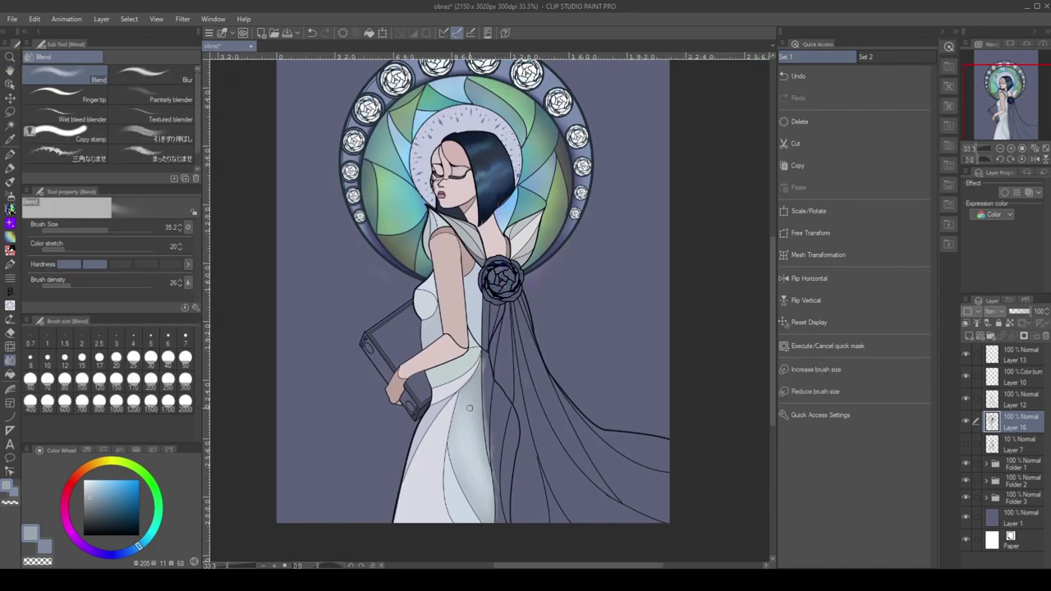
Airbrush a very pale blue highlight down the middle of the skirt panel and soften it with Blur and Blend
click(10, 195)
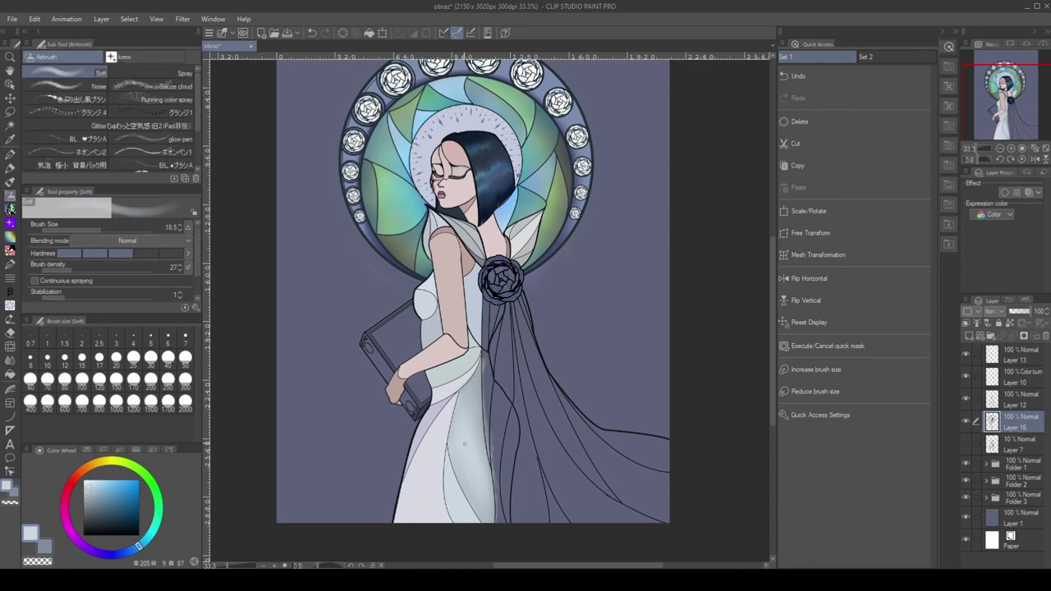
key(j)
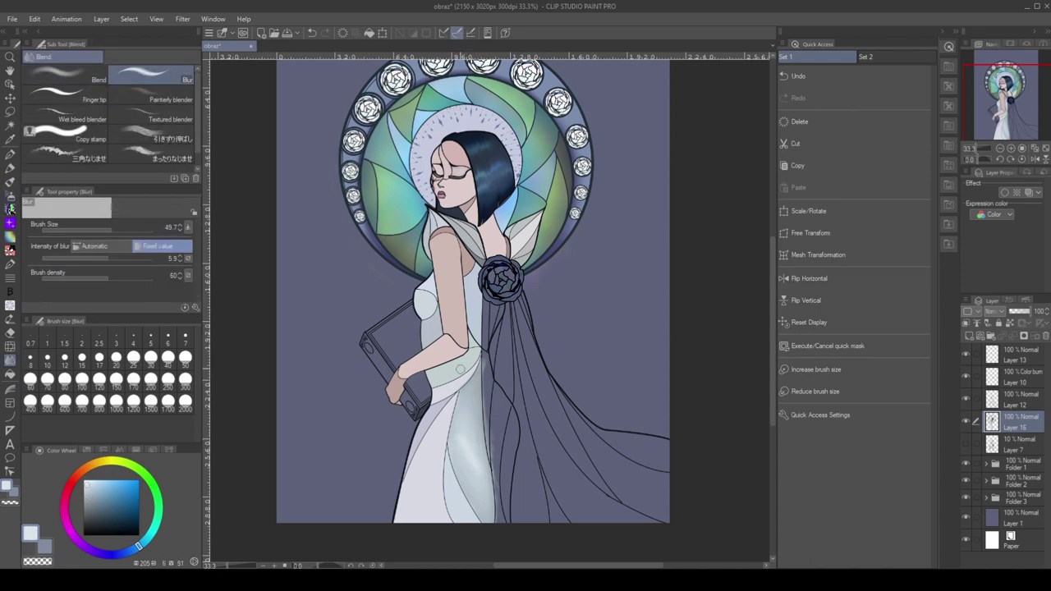
key(j)
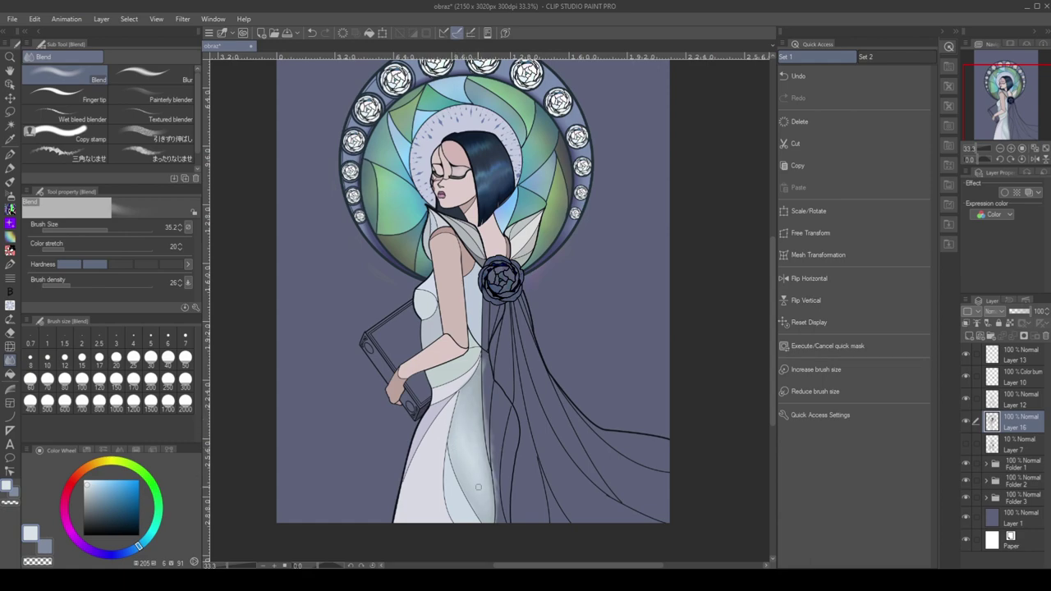
Fill the shaded skirt panel with a flat light grey-blue sampled from the painting
key(g)
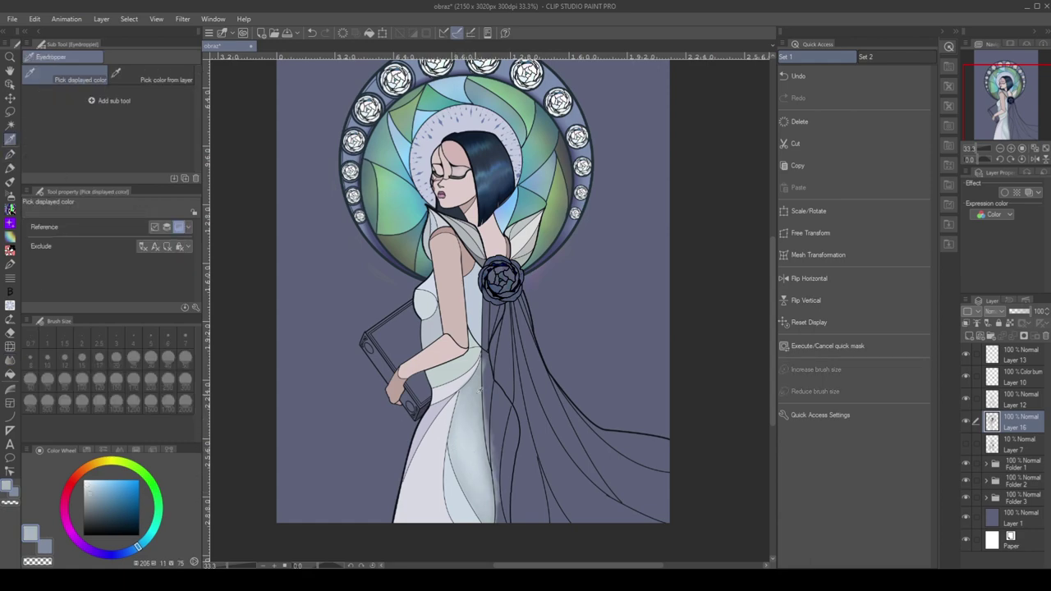
key(j)
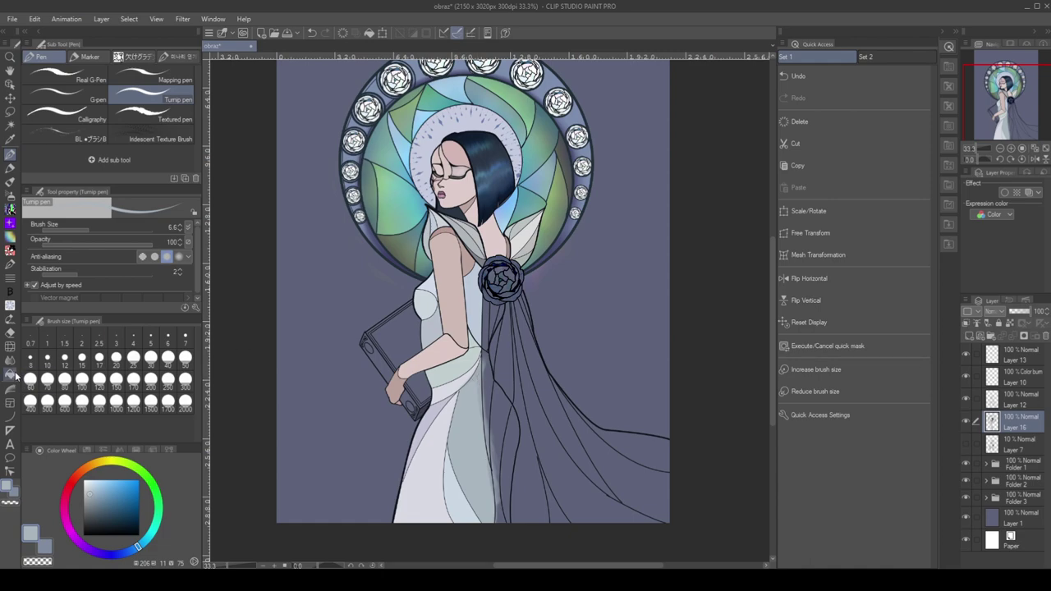
key(j)
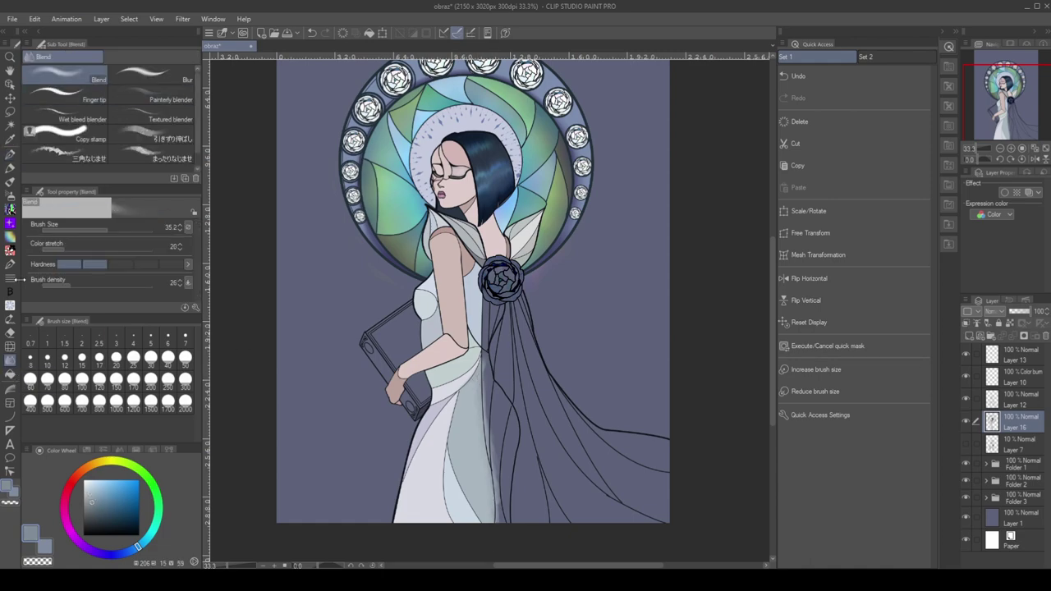
Fill the narrow folds bordering the back of the skirt with darker grey-blue and slate tones, referring to other layers
key(g)
click(503, 426)
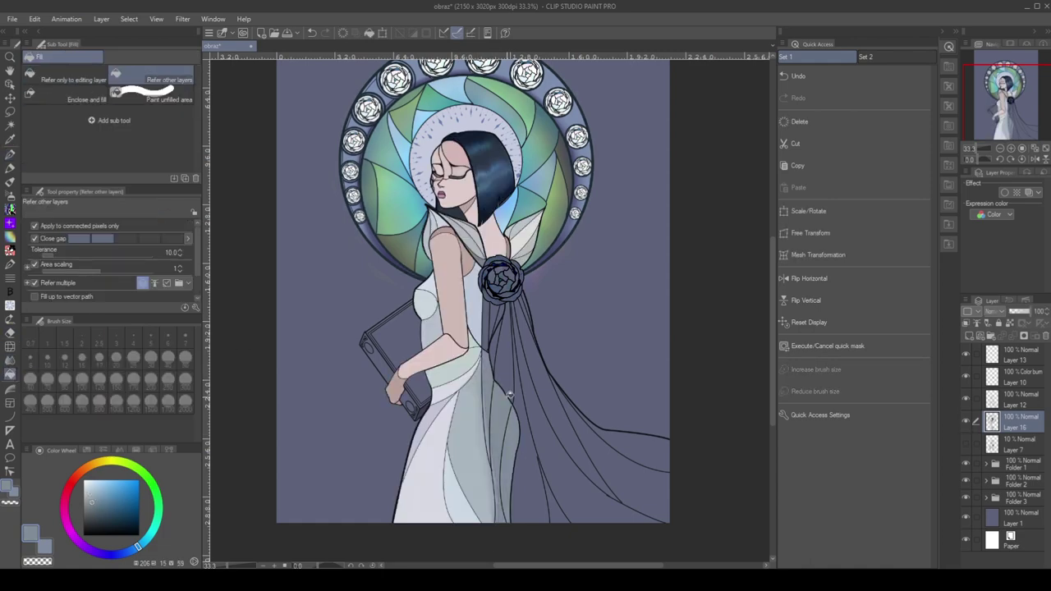
alt+click(509, 394)
click(511, 460)
click(505, 452)
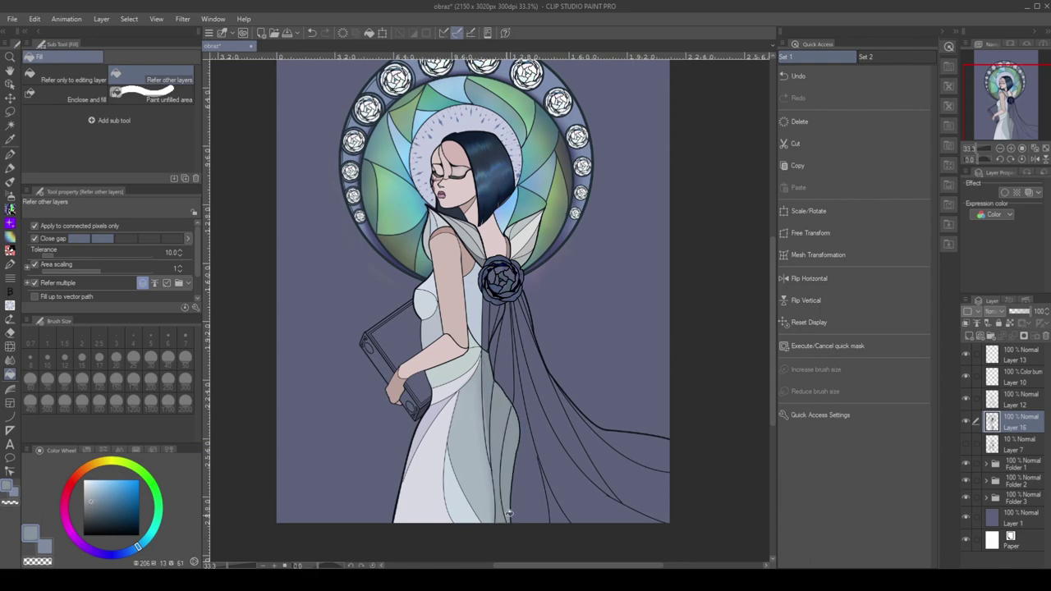
click(507, 448)
click(488, 394)
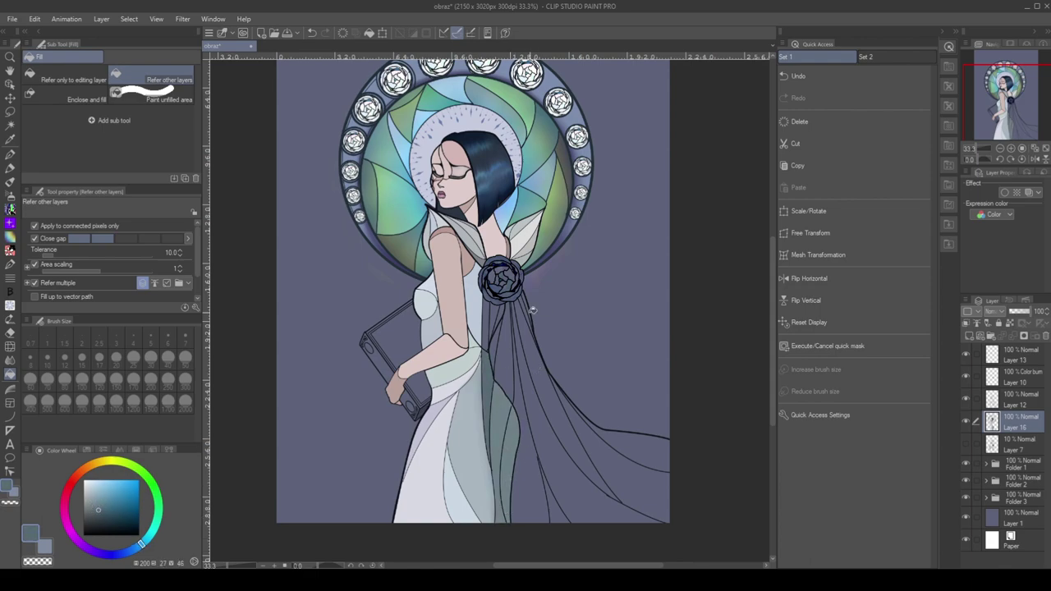
Fill the cape folds flowing down from the rose with a muted blue of hue 212, saturation 30 and brightness 57
alt+click(501, 364)
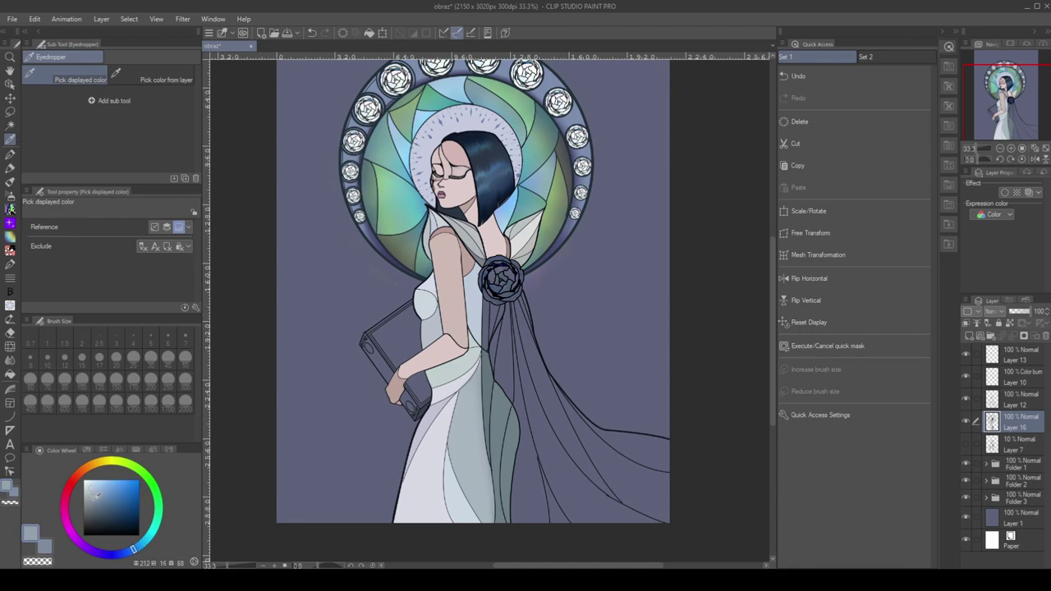
alt+click(495, 318)
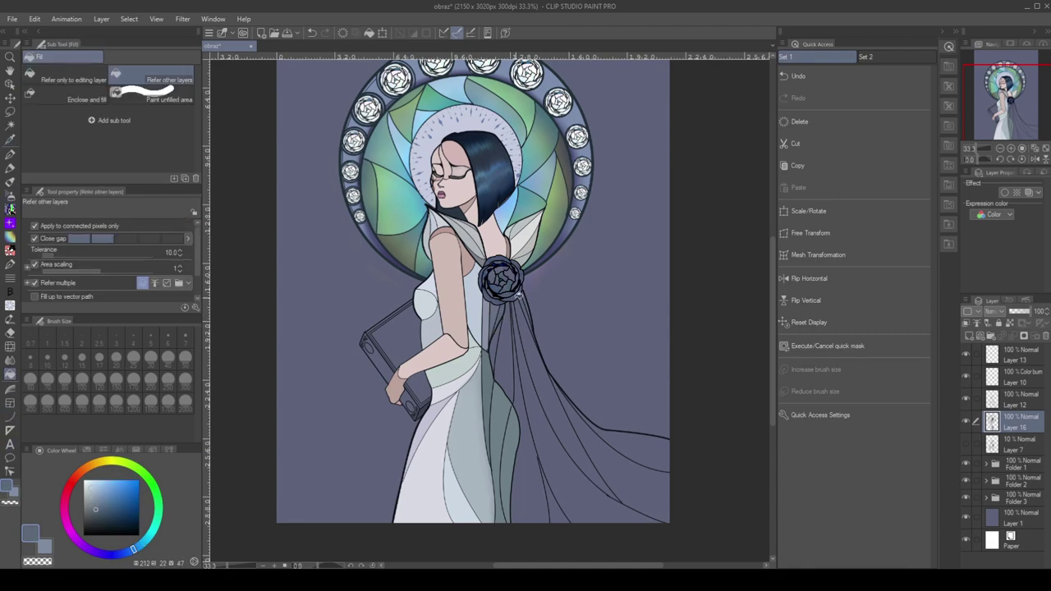
click(99, 504)
click(517, 353)
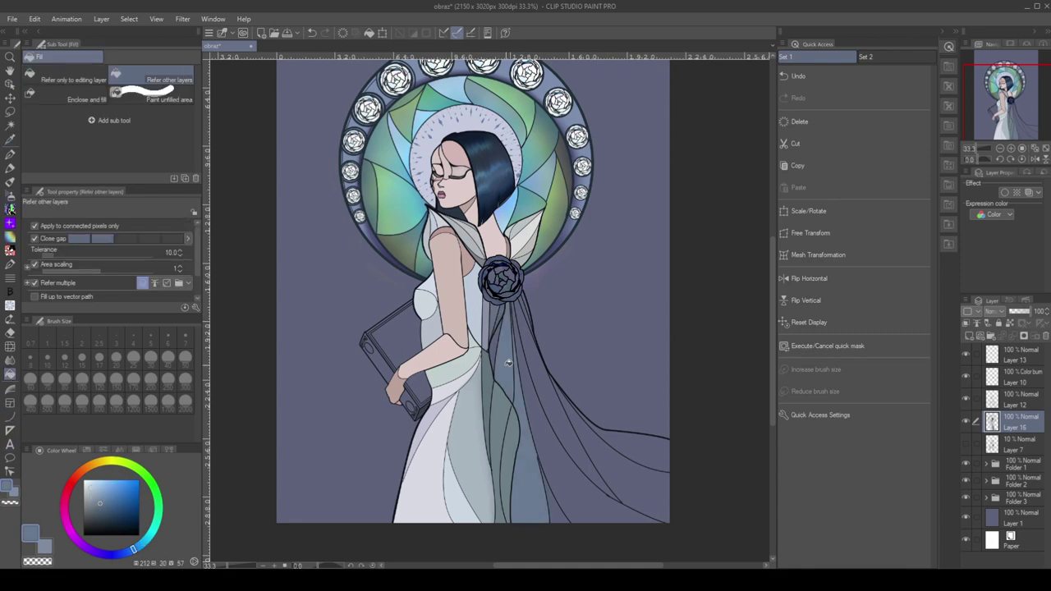
click(530, 324)
click(616, 480)
Refill individual cape folds with varied lighter and greyer blues at hue 212, undoing a stray fill
alt+click(594, 476)
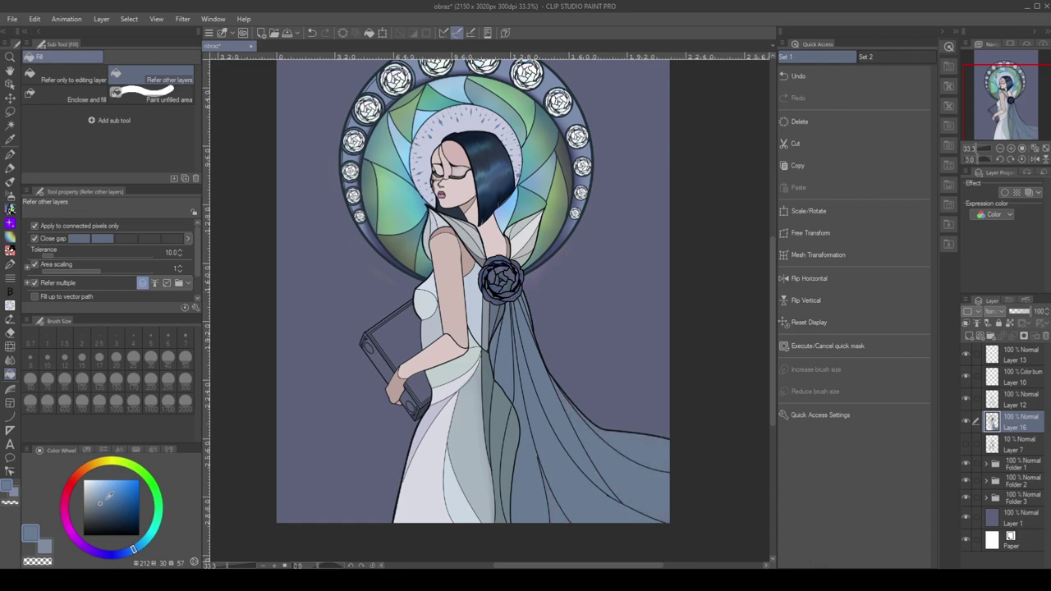
click(617, 465)
click(528, 302)
key(ctrl+z)
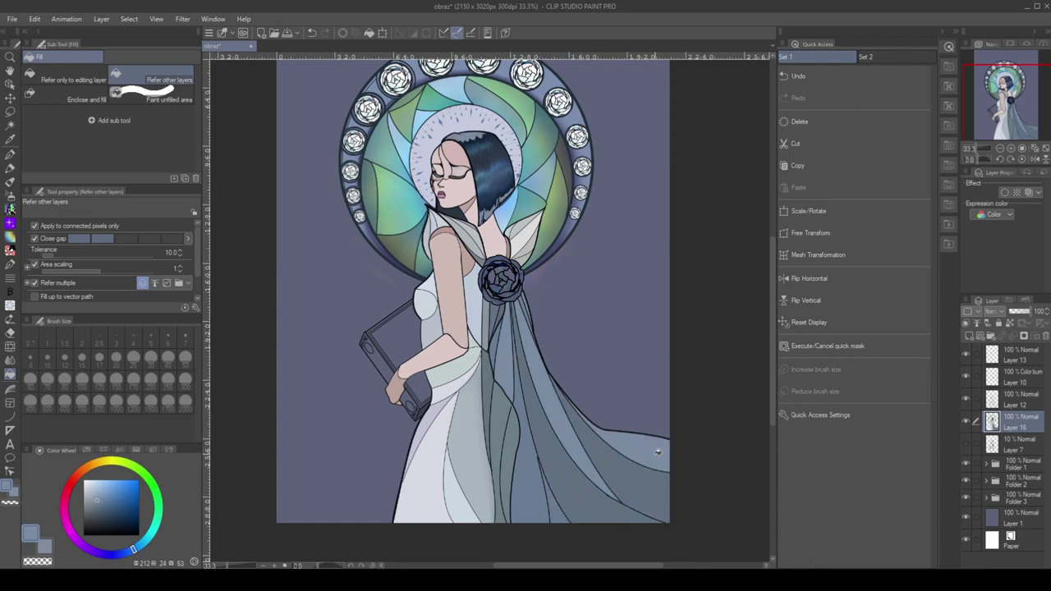
alt+click(561, 517)
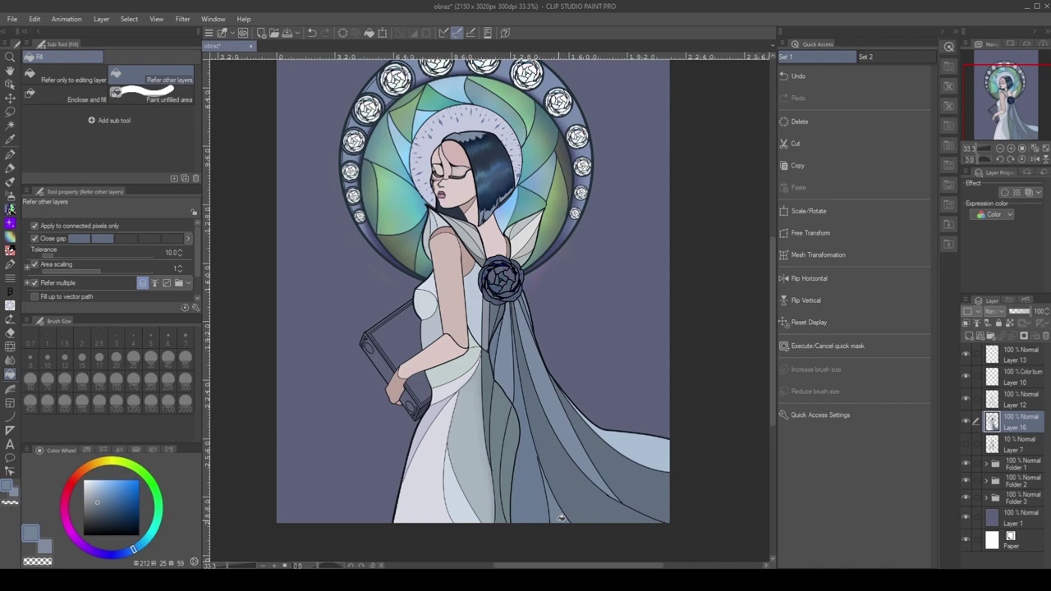
click(666, 460)
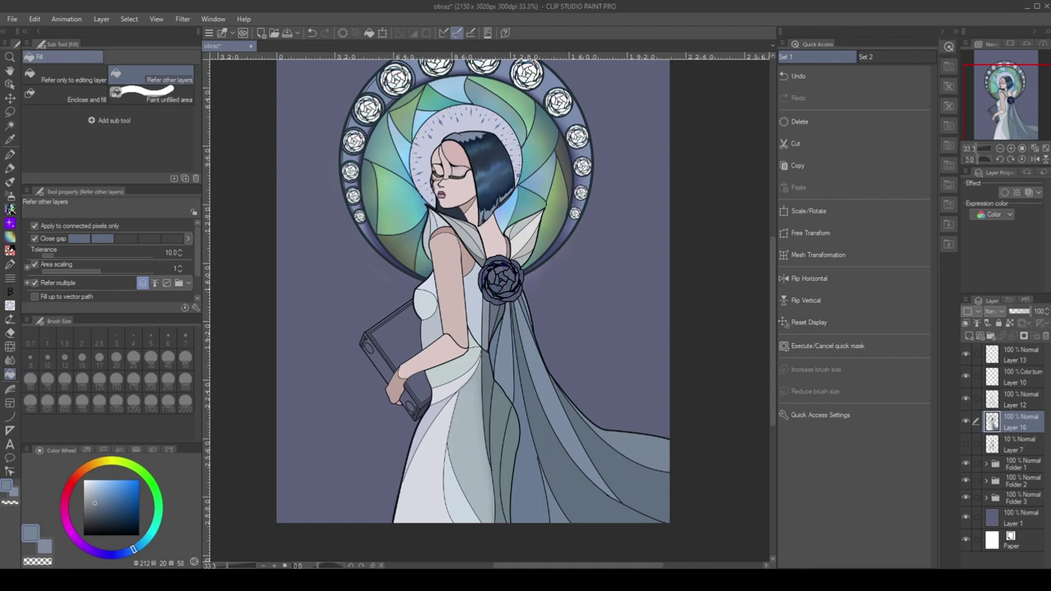
Examine the hair, arm, book, dress and filled cape both close up and across the whole illustration
scroll(538, 352, up, 3)
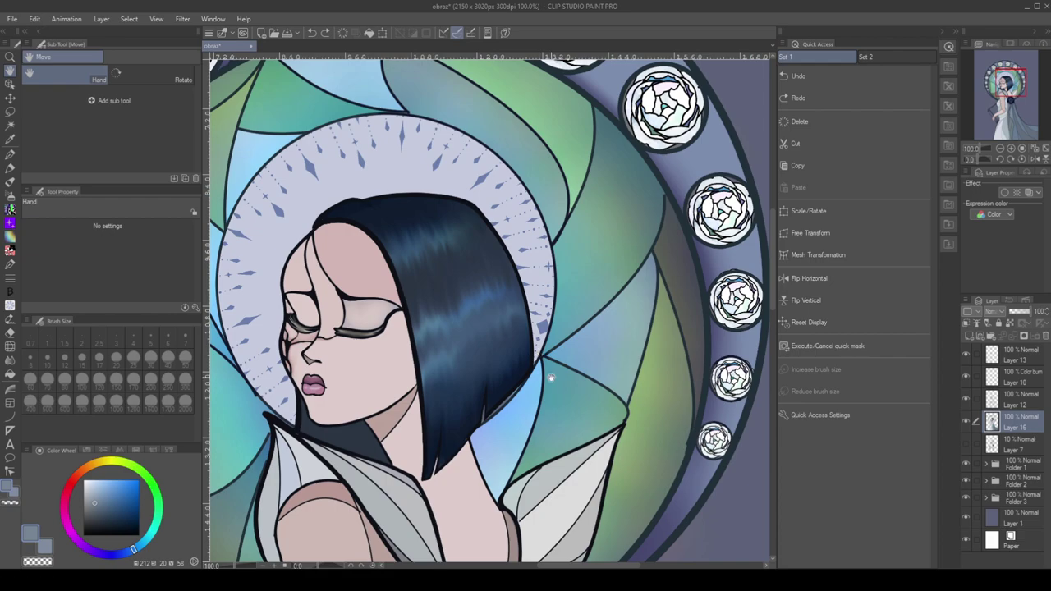
scroll(561, 397, down, 5)
scroll(592, 421, up, 5)
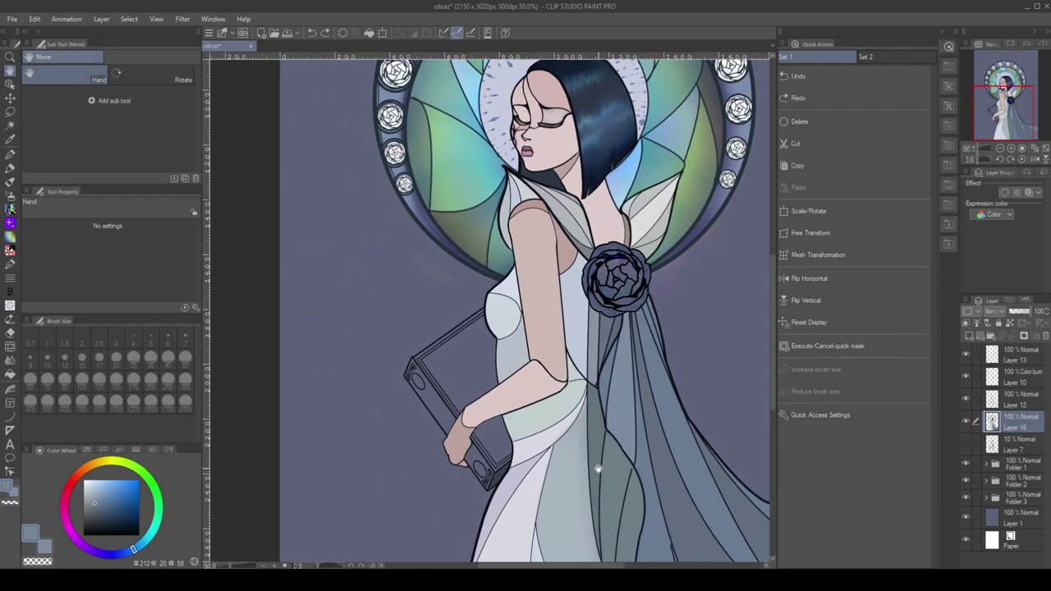
scroll(681, 241, down, 3)
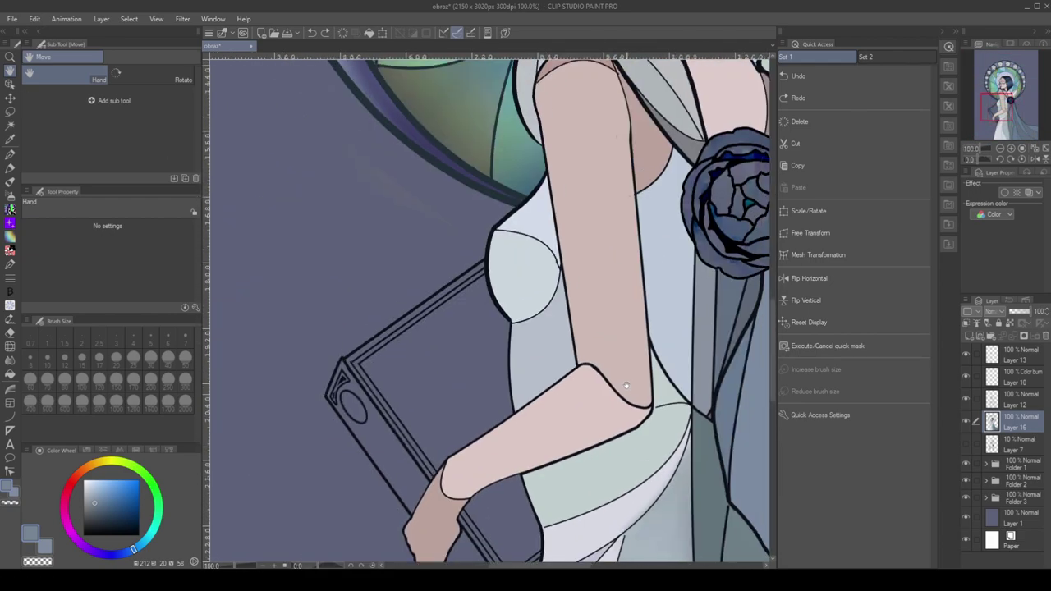
scroll(493, 329, up, 2)
scroll(685, 457, down, 4)
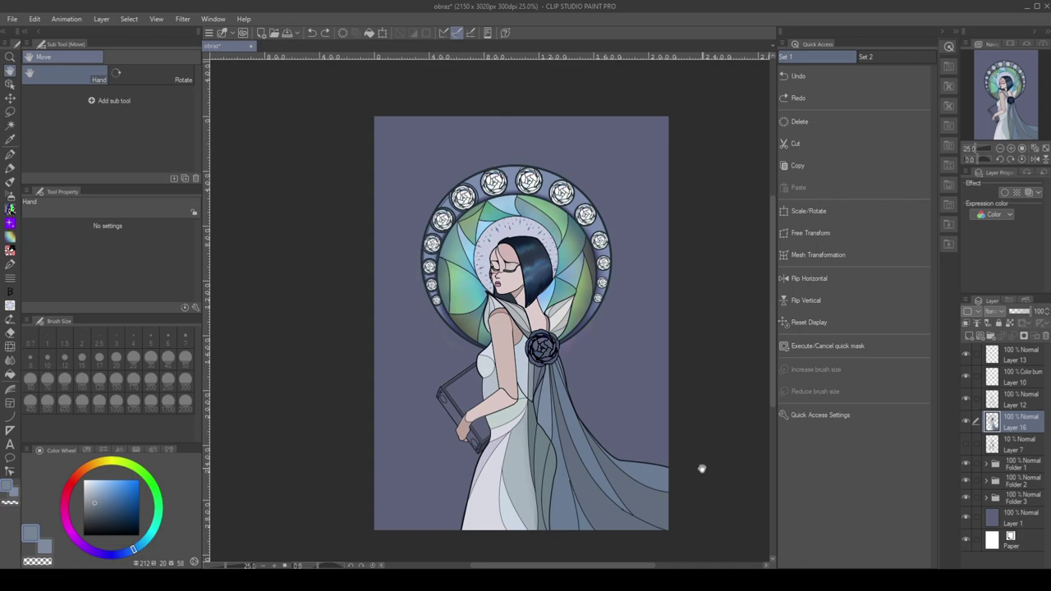
scroll(702, 492, up, 3)
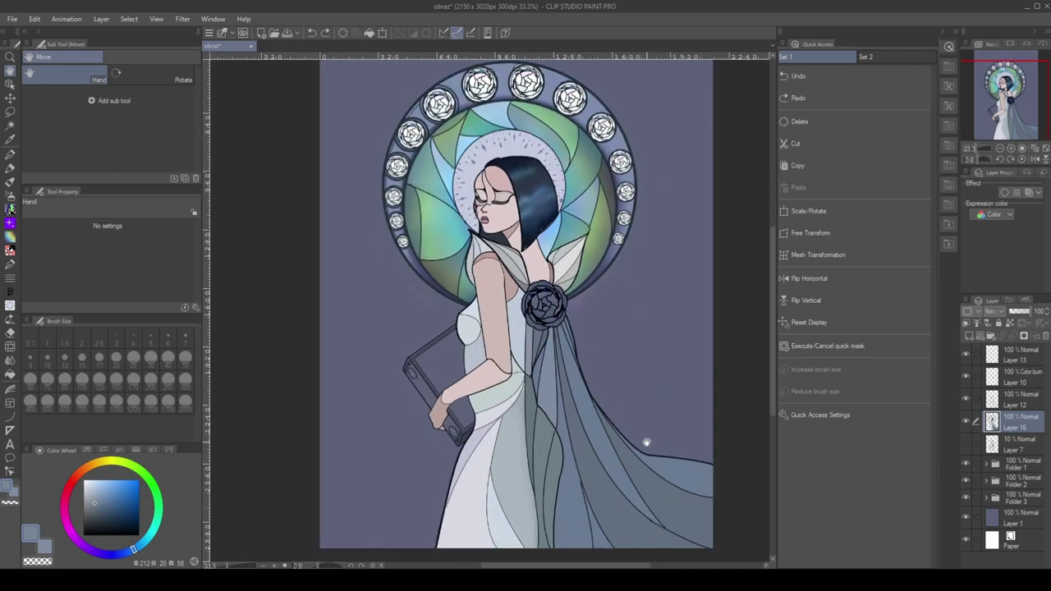
Fill the book's cover and spine with a muted reddish brown of hue 347, saturation 13 and brightness 43
scroll(642, 451, up, 1)
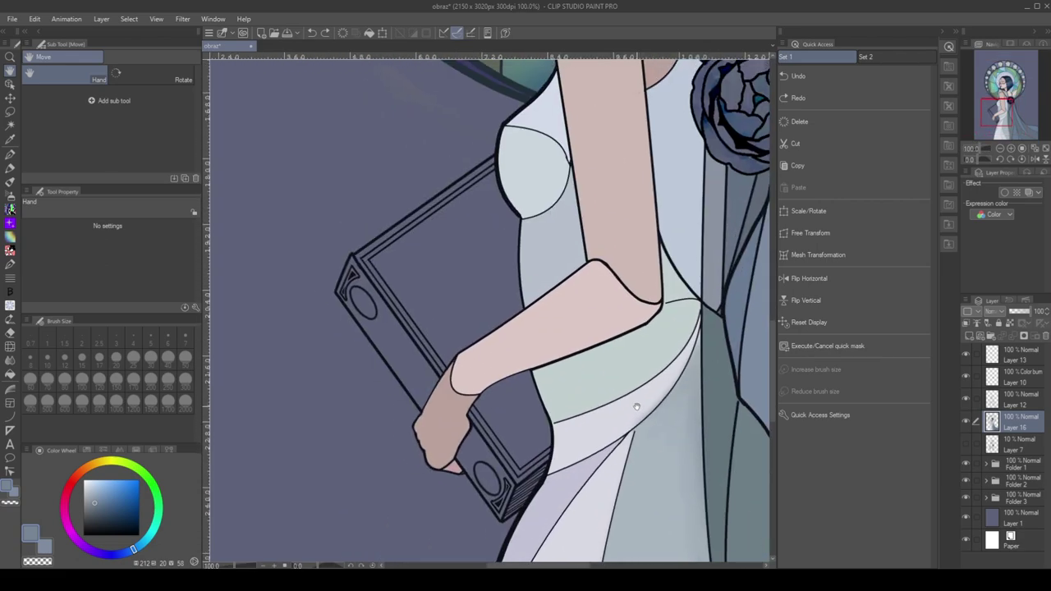
click(66, 494)
click(91, 511)
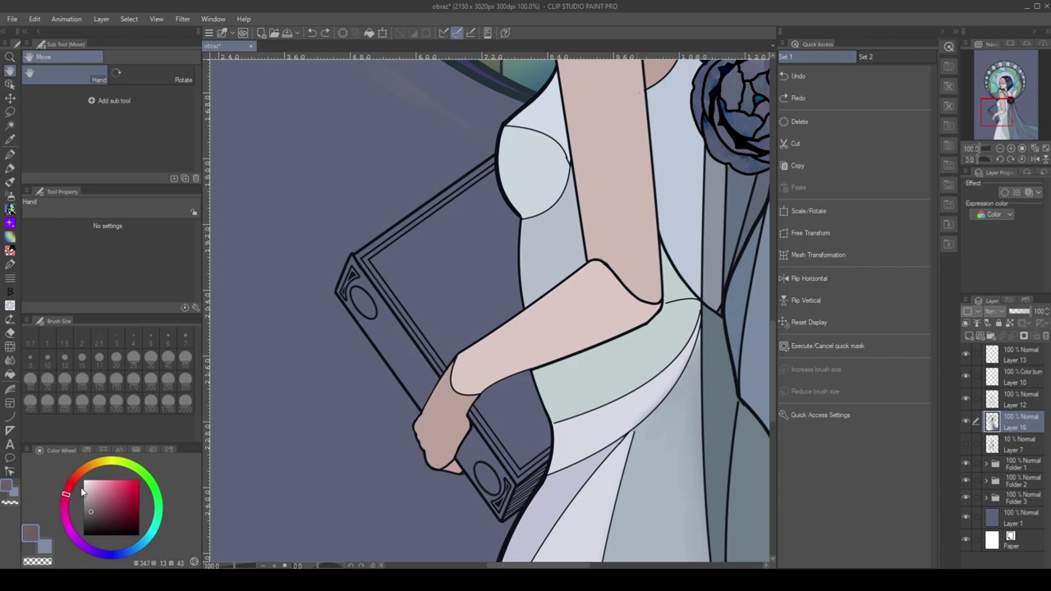
scroll(457, 300, down, 1)
key(g)
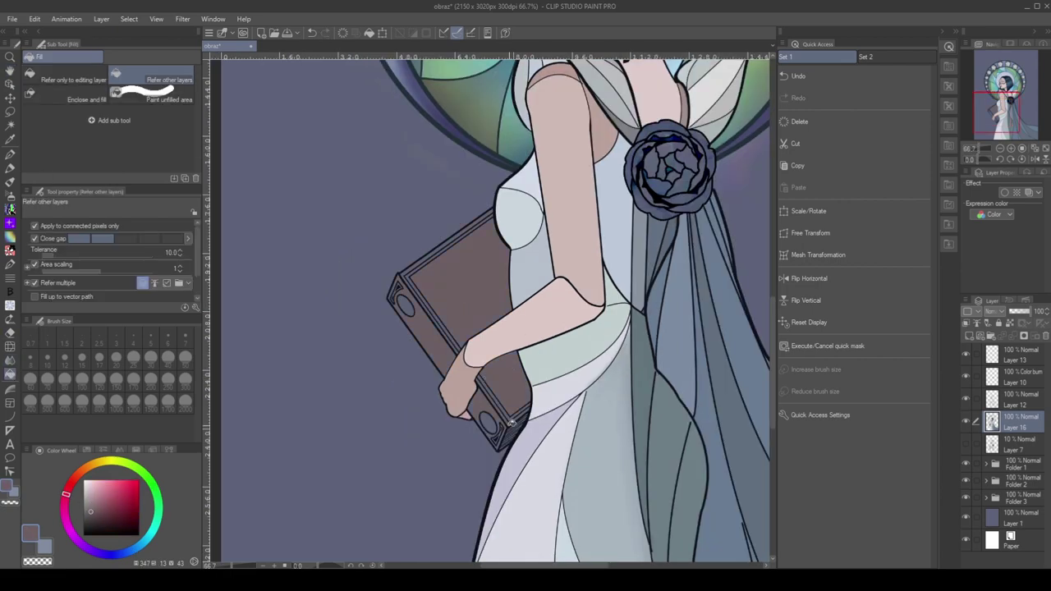
Fill the book's spine with a dark reddish brown of hue 359, saturation 20 and brightness 33, and its outer edge with a lighter brown
scroll(499, 446, down, 3)
scroll(499, 446, up, 4)
alt+click(411, 390)
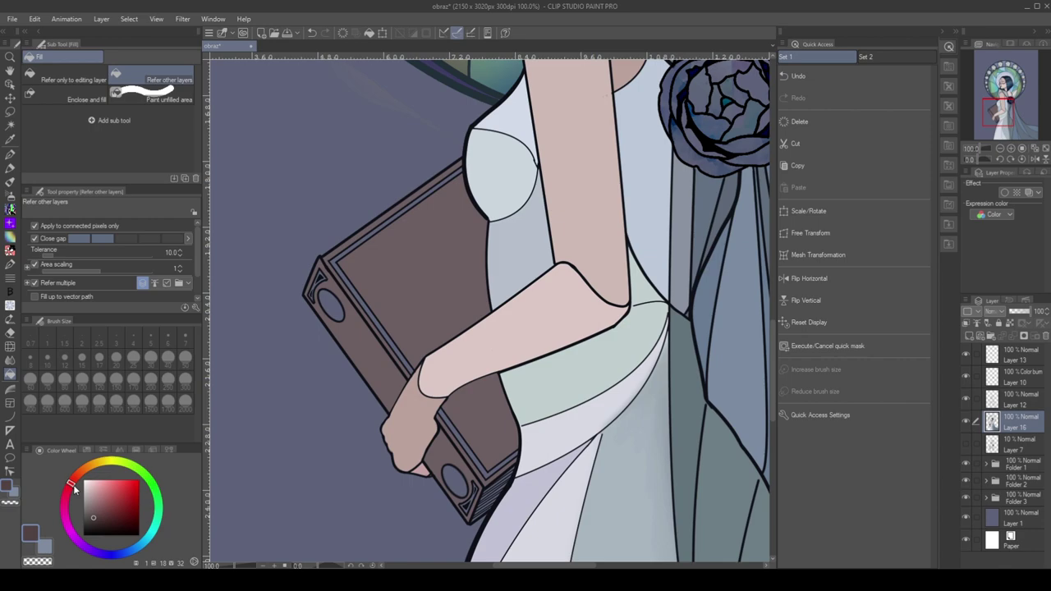
click(448, 459)
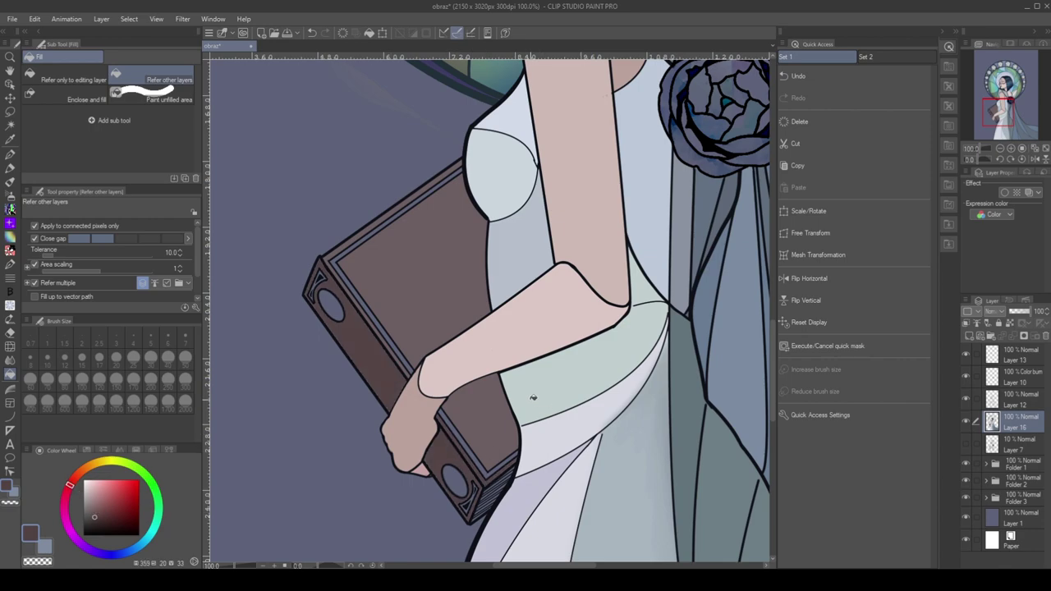
click(411, 319)
key(ctrl+z)
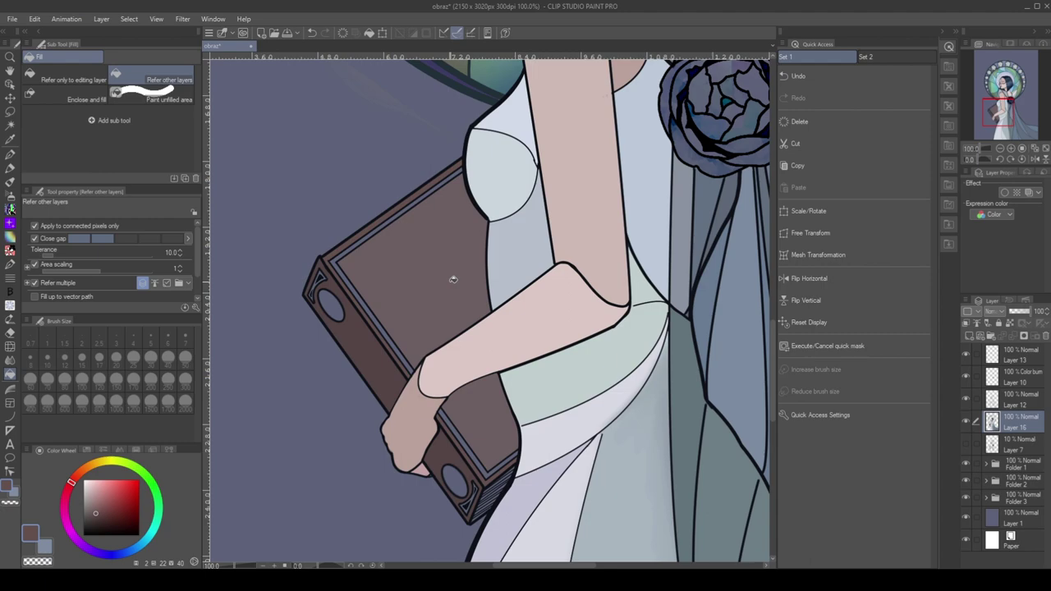
Fill the spine's corner ornaments with a greyish beige of brightness 58 and the book's page edges with a beige of hue 25
scroll(453, 279, up, 2)
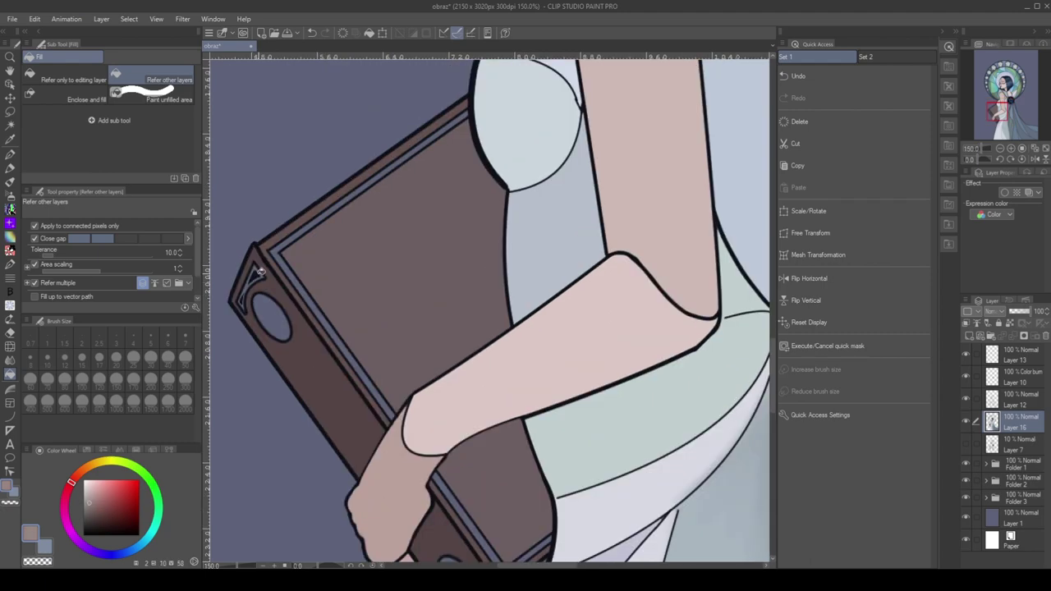
scroll(275, 258, up, 3)
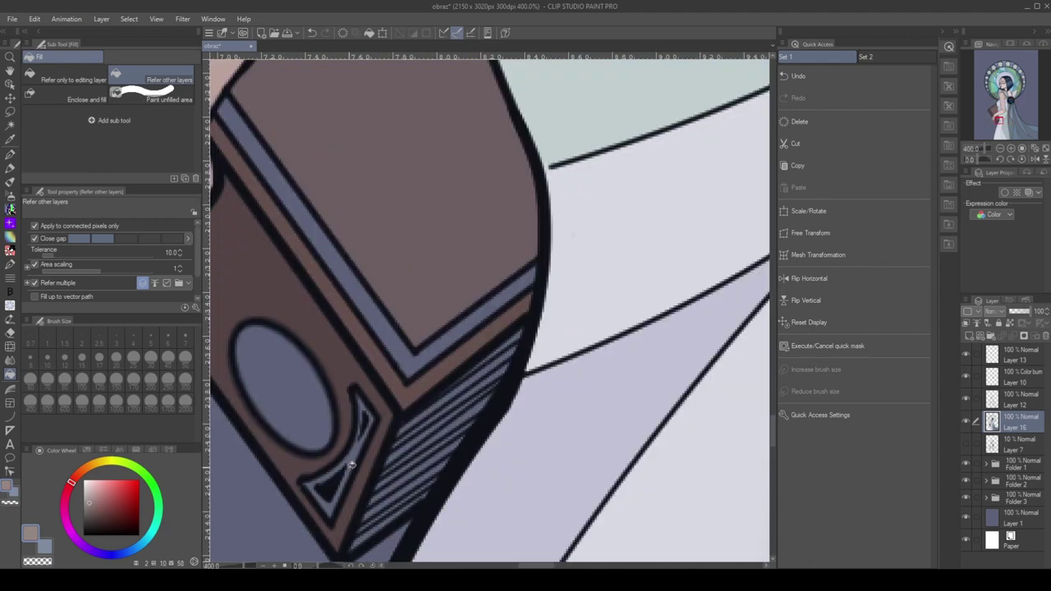
alt+click(359, 394)
mouse_move(386, 410)
mouse_down()
mouse_move(399, 430)
mouse_move(517, 347)
mouse_move(448, 451)
mouse_move(376, 521)
mouse_move(403, 472)
mouse_up()
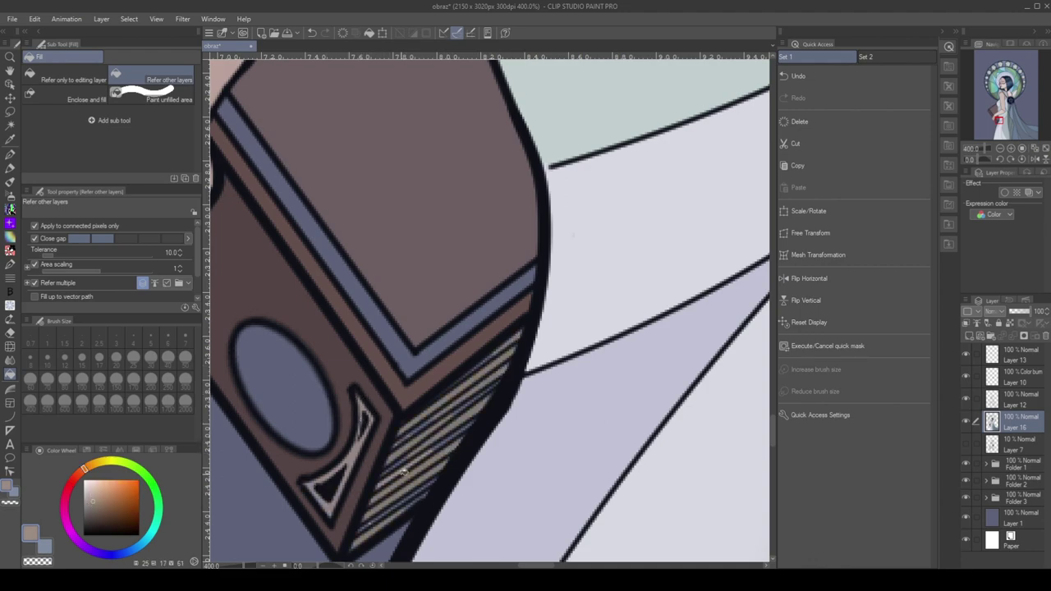
Shade the book's page edges with a smaller Round mixing brush, using darker browns of hue 25
key(b)
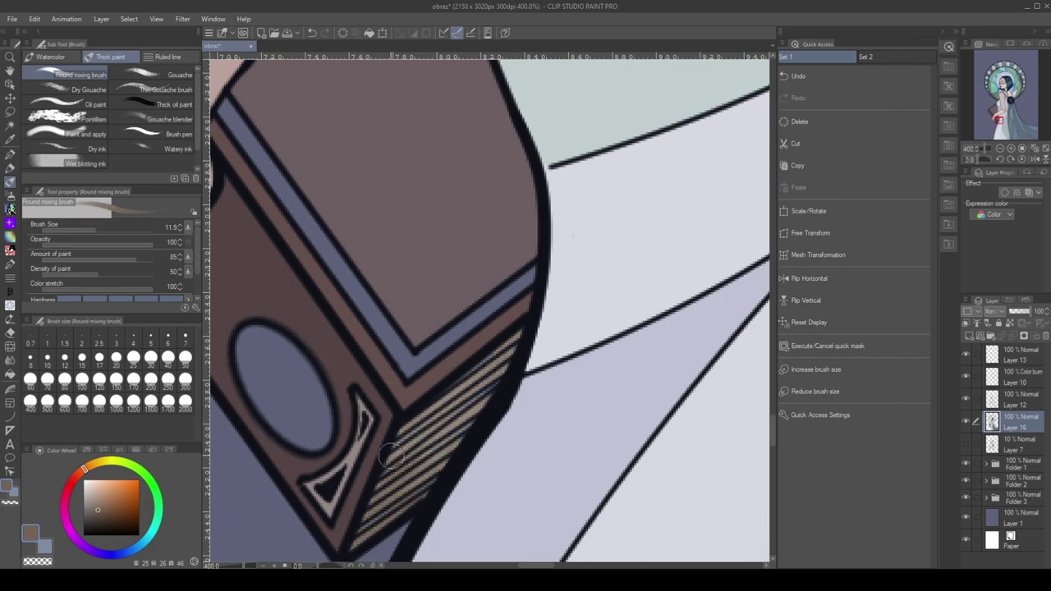
alt+click(427, 436)
key(bracketleft)
mouse_move(507, 338)
mouse_down()
mouse_move(423, 402)
mouse_move(421, 422)
mouse_move(492, 399)
mouse_move(444, 461)
mouse_up()
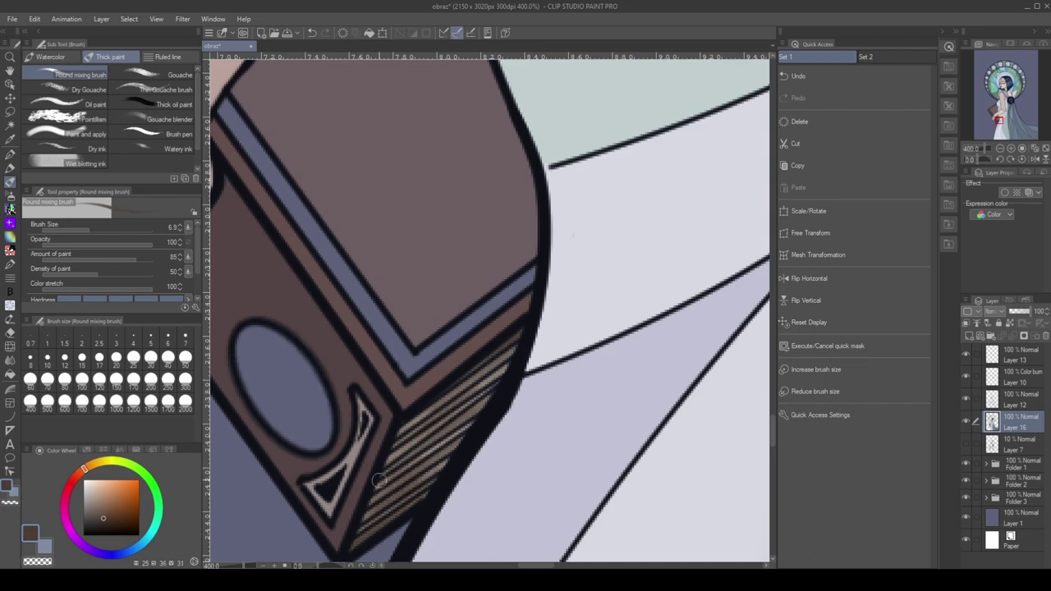
alt+click(465, 417)
scroll(401, 475, down, 5)
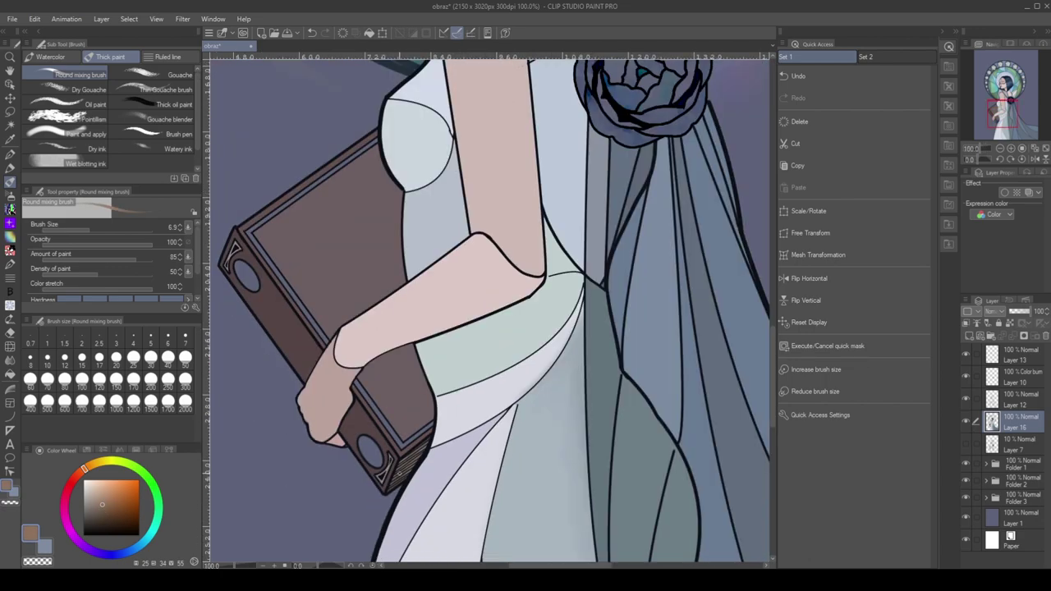
scroll(403, 474, up, 2)
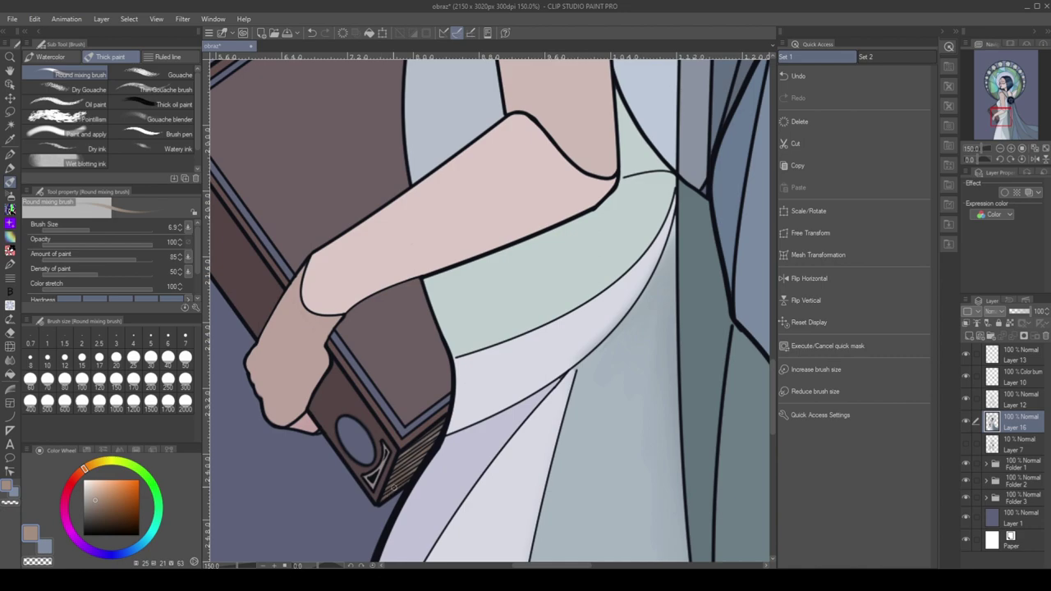
scroll(427, 452, down, 3)
scroll(442, 257, up, 4)
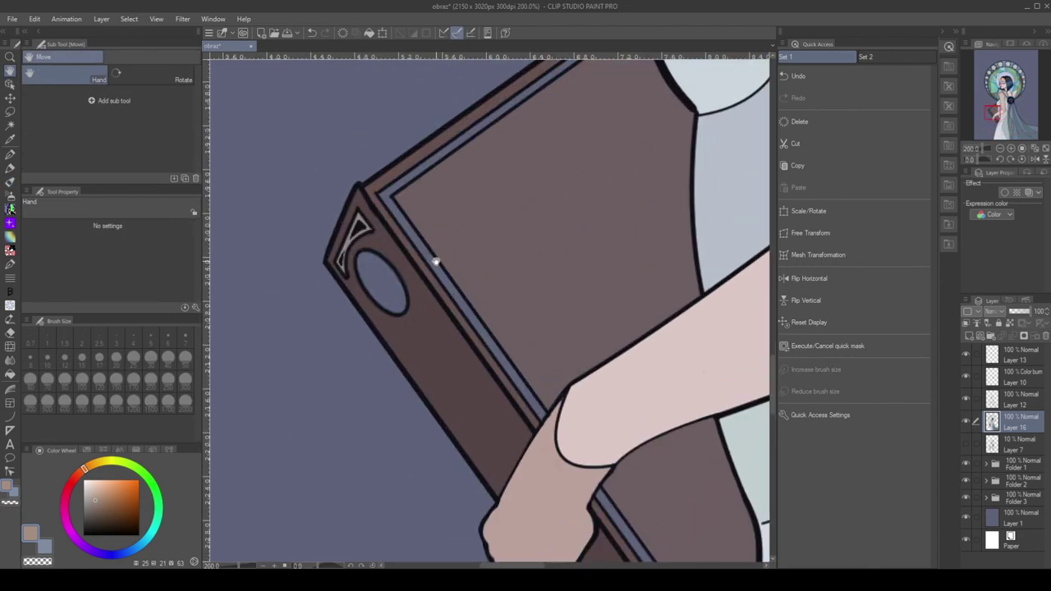
Fill the oval gem at the upper end of the book's spine with a light green
drag(125, 551, 146, 474)
click(108, 511)
key(g)
click(382, 284)
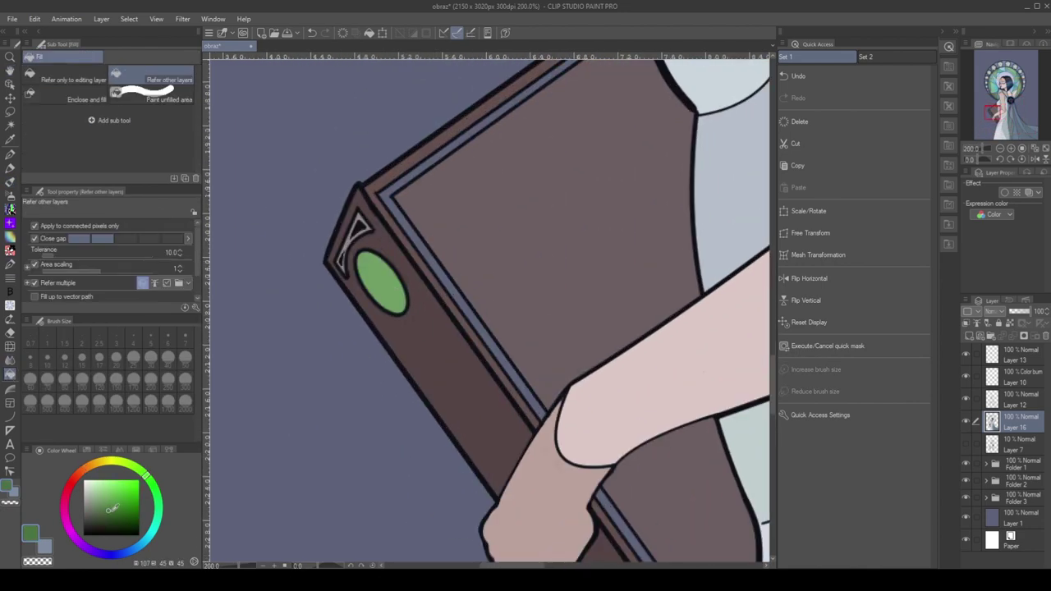
Select the upper green gem and paint shadows and pale highlights inside it with the Round mixing brush
key(w)
click(381, 284)
scroll(401, 246, up, 2)
key(b)
mouse_move(354, 320)
mouse_down()
mouse_move(393, 366)
mouse_move(378, 279)
mouse_move(339, 294)
mouse_move(363, 283)
mouse_move(391, 307)
mouse_move(367, 327)
mouse_move(352, 284)
mouse_move(387, 328)
mouse_move(369, 288)
mouse_move(397, 328)
mouse_move(351, 323)
mouse_move(402, 323)
mouse_move(346, 281)
mouse_move(394, 331)
mouse_move(355, 328)
mouse_move(375, 349)
mouse_move(350, 296)
mouse_move(390, 318)
mouse_move(385, 299)
mouse_move(359, 298)
mouse_move(373, 294)
mouse_move(385, 319)
mouse_move(390, 309)
mouse_move(364, 312)
mouse_up()
key(bracketleft)
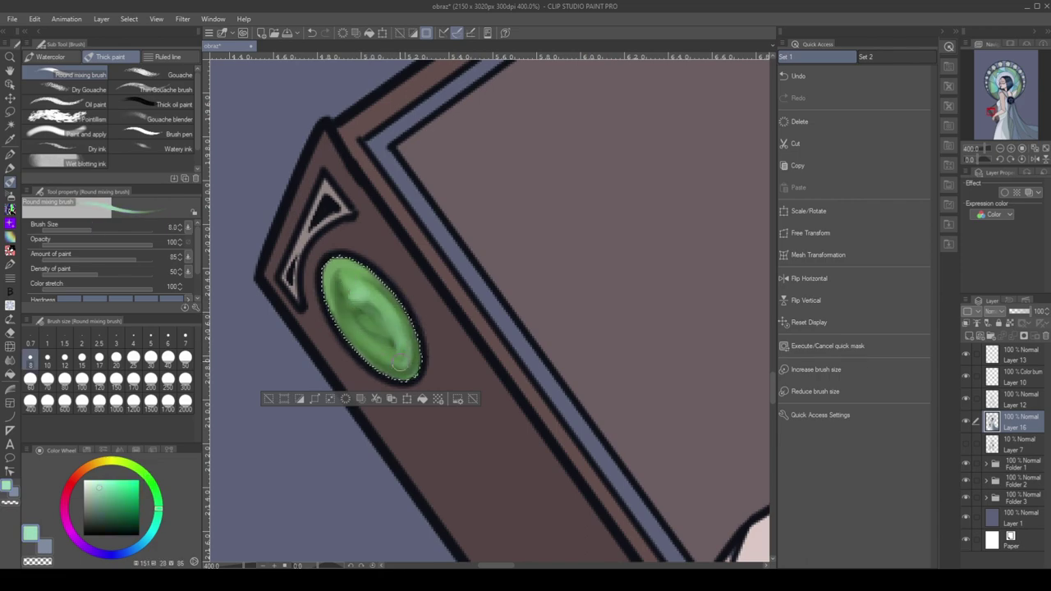
mouse_move(400, 353)
mouse_down()
mouse_move(348, 285)
mouse_move(345, 320)
mouse_move(346, 297)
mouse_move(388, 323)
mouse_move(344, 293)
mouse_move(400, 353)
mouse_move(394, 340)
mouse_move(385, 361)
mouse_move(350, 324)
mouse_move(359, 290)
mouse_move(378, 312)
mouse_up()
key(bracketleft)
key(ctrl+minus)
key(ctrl+minus)
key(ctrl+minus)
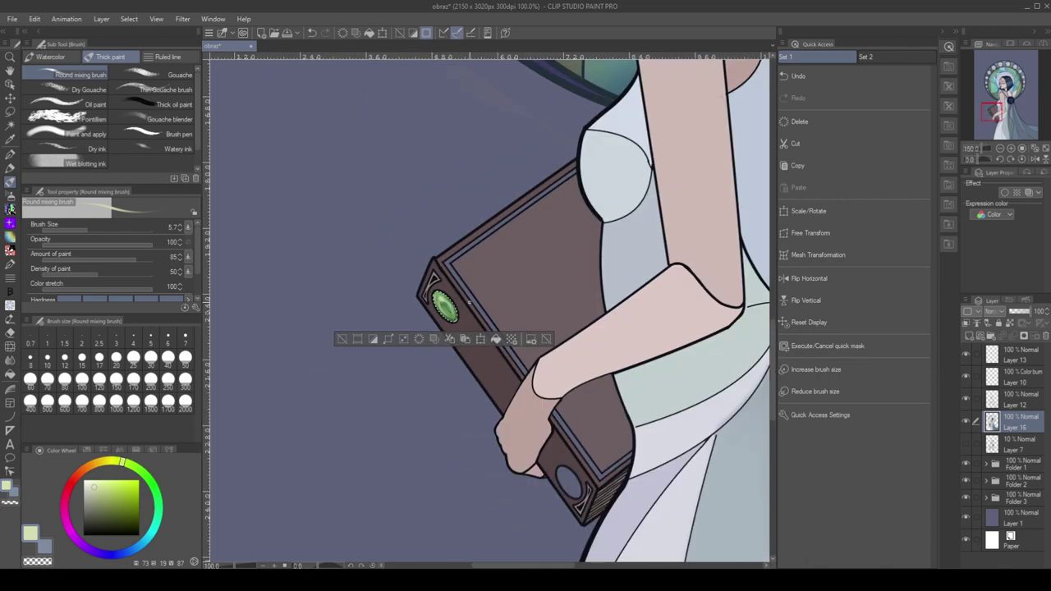
Deselect the upper gem and refine its highlights and rim with the Round mixing brush, using pale and very dark greens
key(ctrl+d)
scroll(470, 303, down, 2)
scroll(347, 307, up, 4)
click(150, 525)
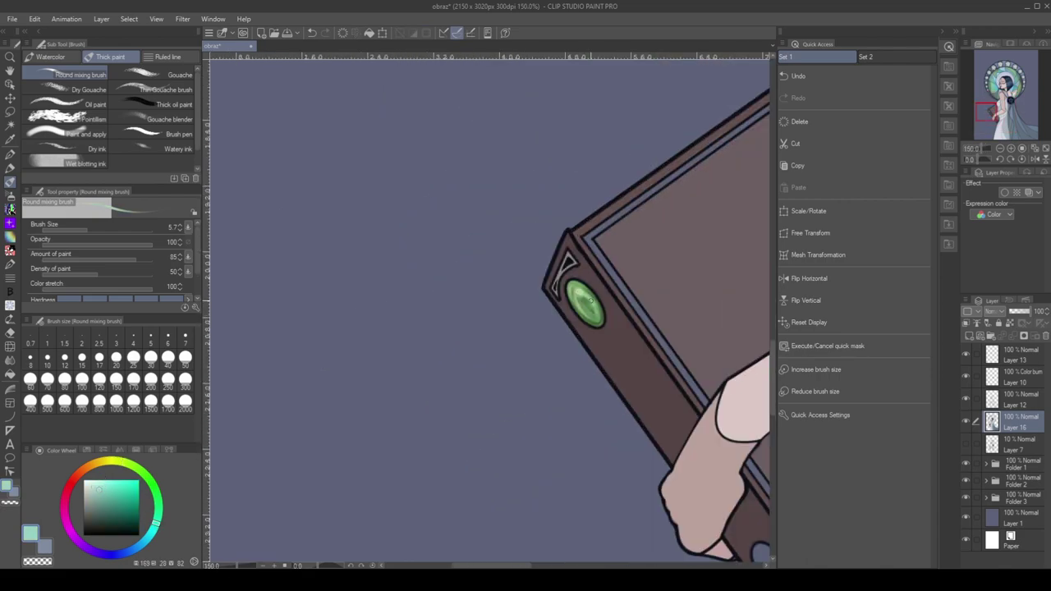
click(131, 520)
key(ctrl+plus)
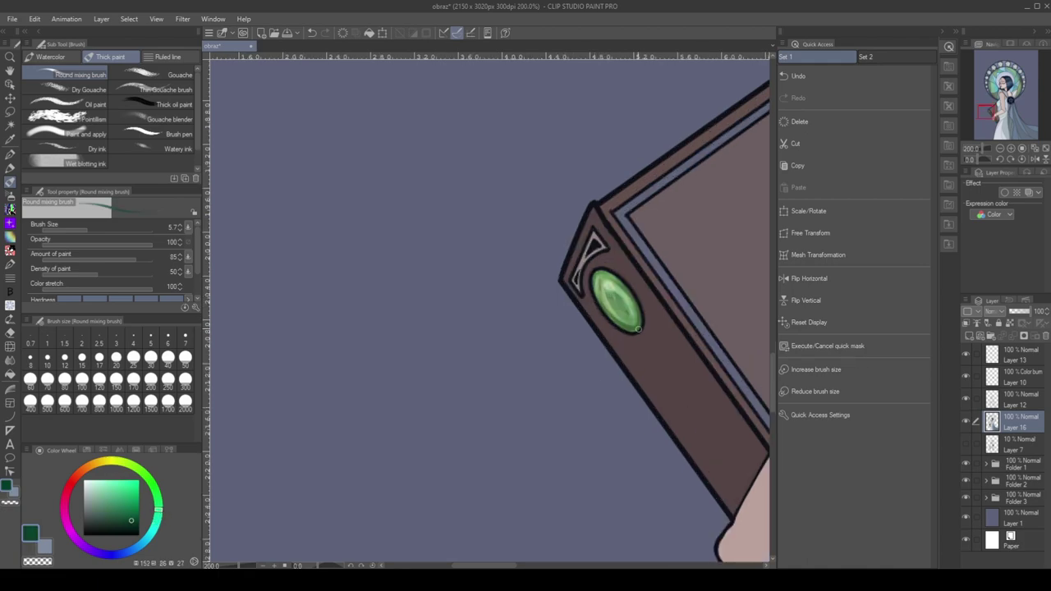
key(ctrl+plus)
key(ctrl+plus)
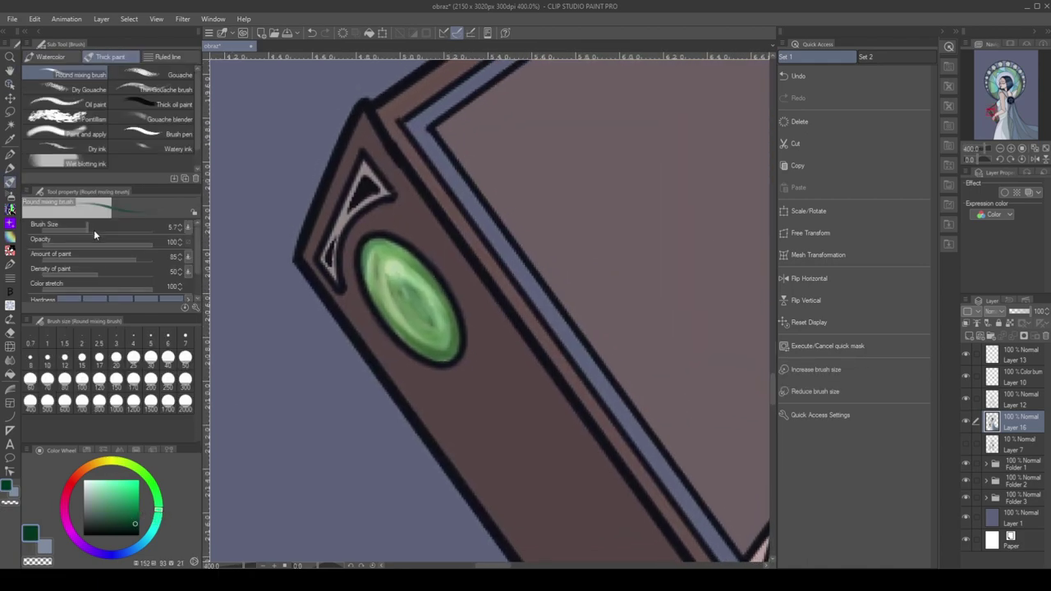
alt+click(437, 356)
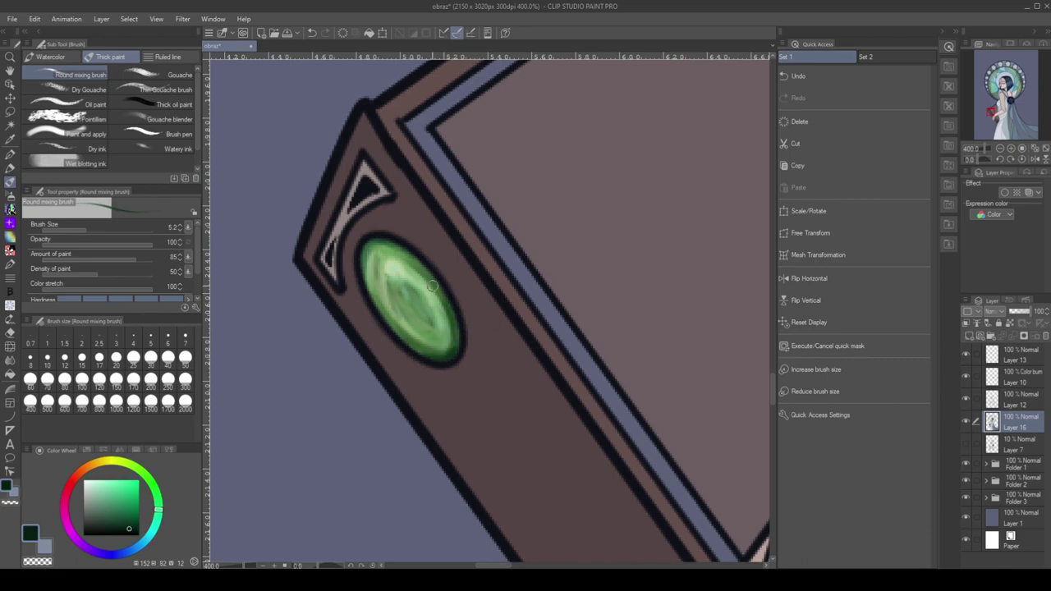
Lasso the finished gem at the upper end of the spine and paste a copy onto its own layer
key(ctrl+0)
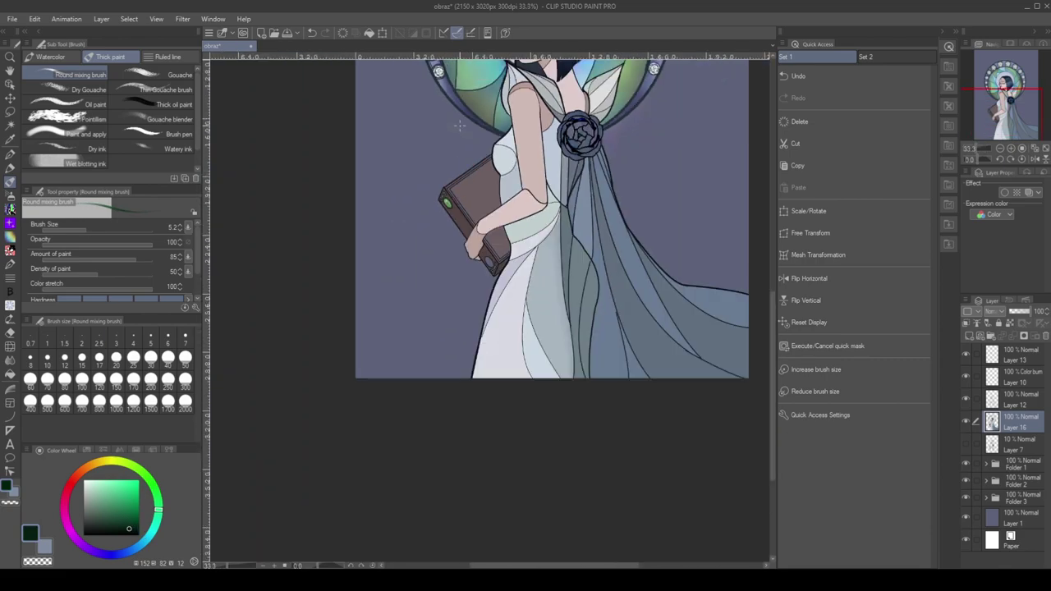
key(h)
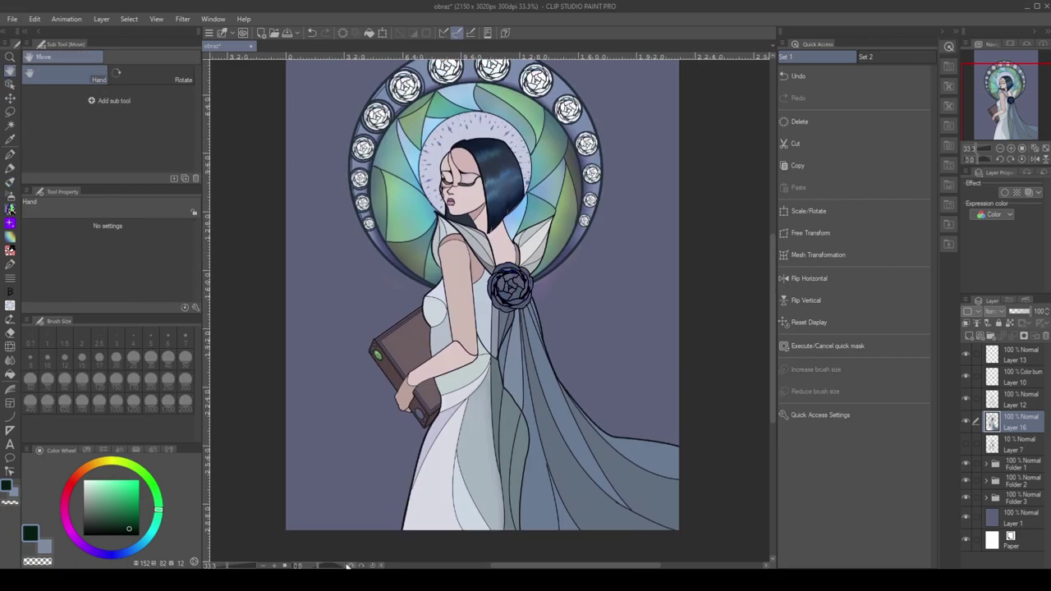
scroll(379, 366, up, 5)
click(12, 140)
click(10, 111)
mouse_move(349, 210)
mouse_down()
mouse_move(340, 247)
mouse_move(347, 216)
mouse_move(353, 265)
mouse_up()
drag(351, 223, 353, 227)
key(ctrl+c)
key(ctrl+v)
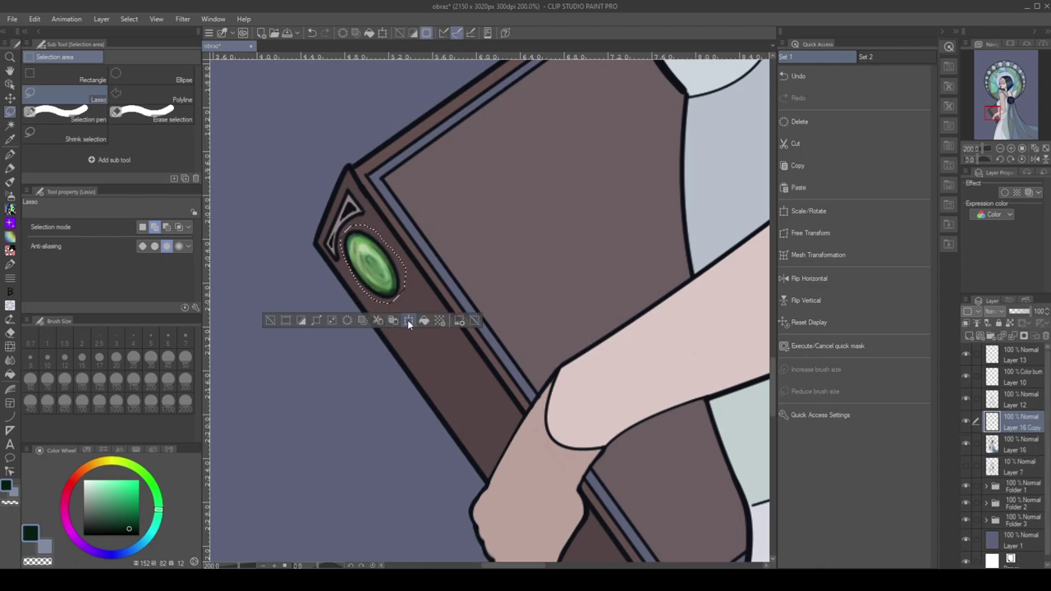
Move the copied gem onto the oval at the spine's lower end, deselect it and merge its layer into Layer 16
scroll(361, 247, down, 1)
key(ctrl+t)
mouse_move(374, 265)
mouse_down()
mouse_move(496, 414)
mouse_move(563, 530)
mouse_up()
key(Return)
scroll(468, 538, down, 2)
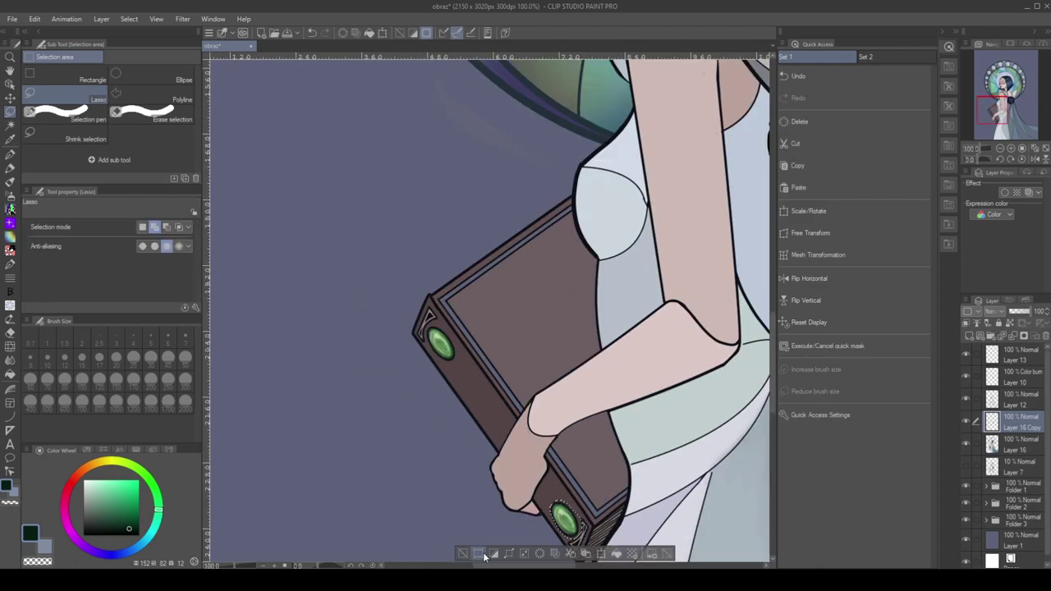
scroll(468, 538, up, 2)
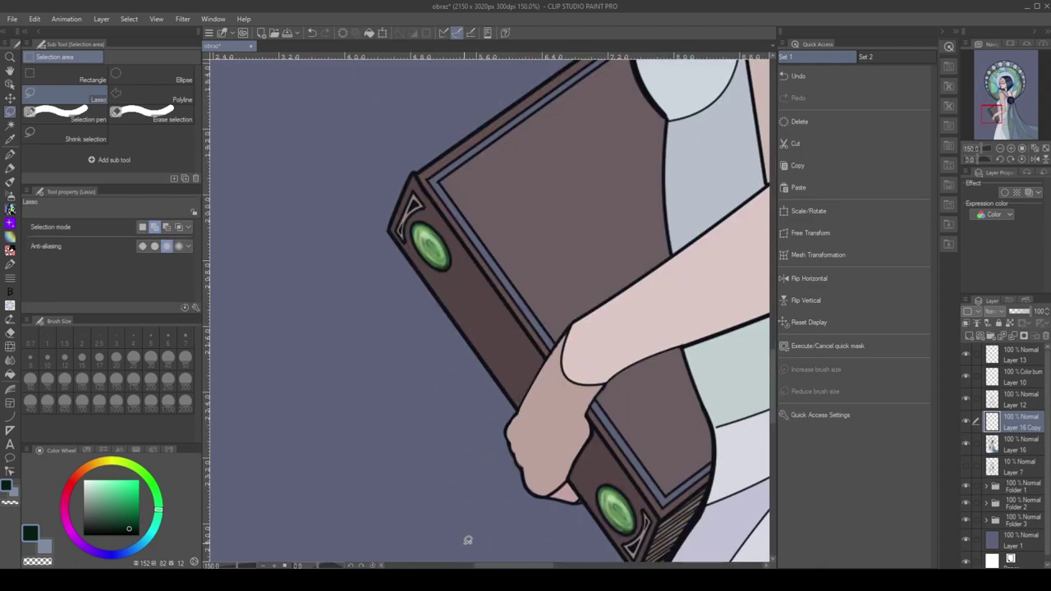
click(1013, 337)
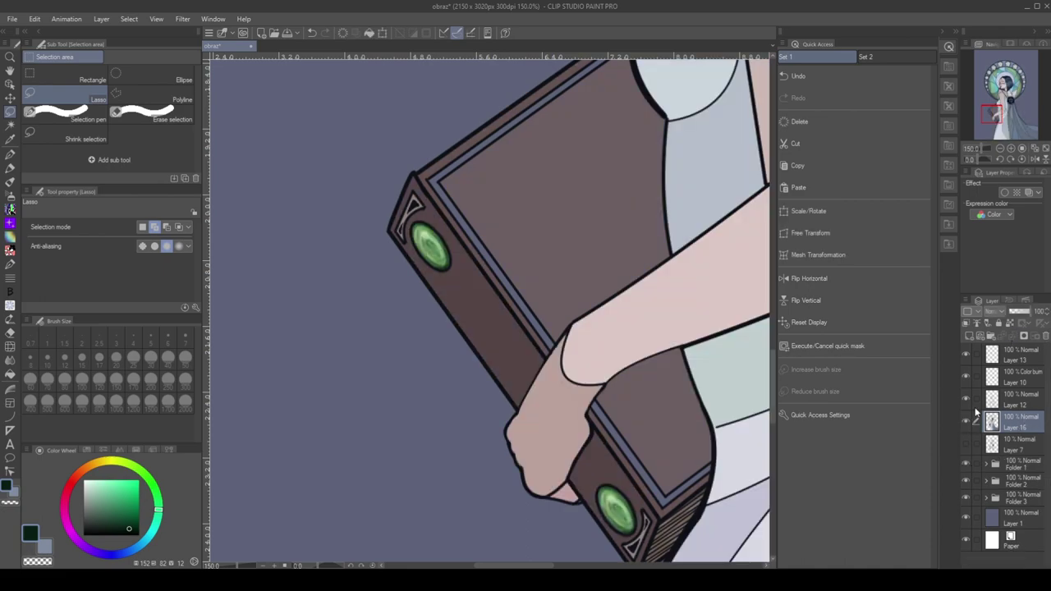
Try to deepen the gems' shading with the Soft airbrush in a dark green of hue 152, saturation 72 and brightness 21
click(10, 197)
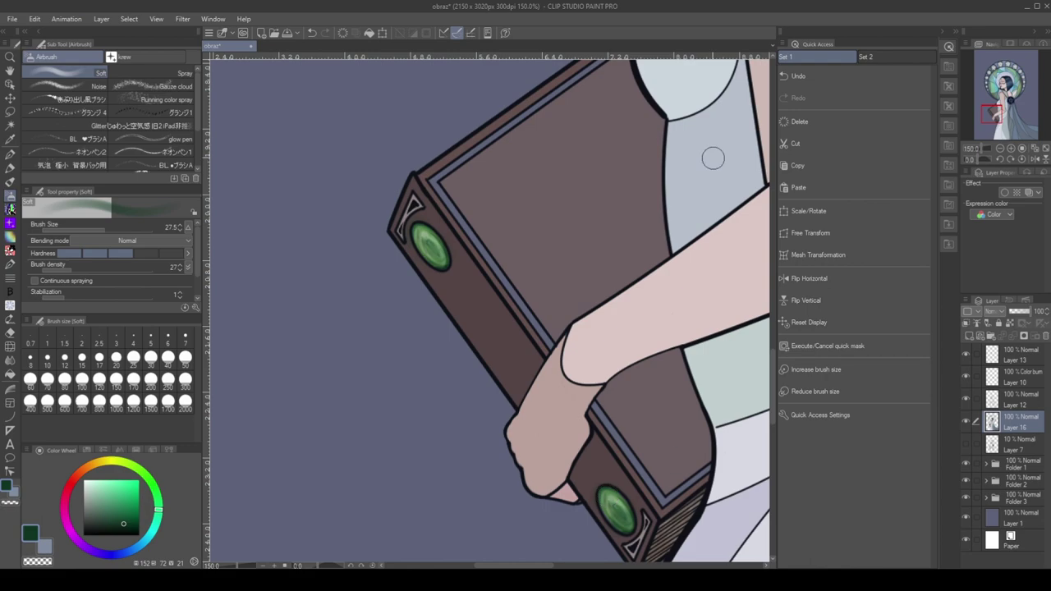
scroll(712, 157, down, 2)
drag(664, 402, 670, 386)
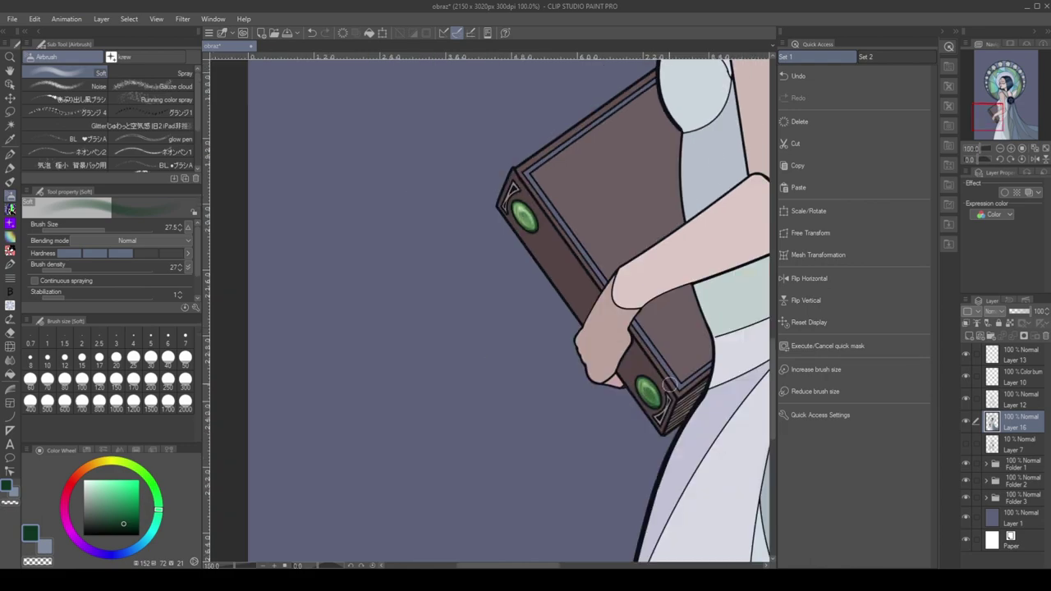
scroll(580, 97, down, 3)
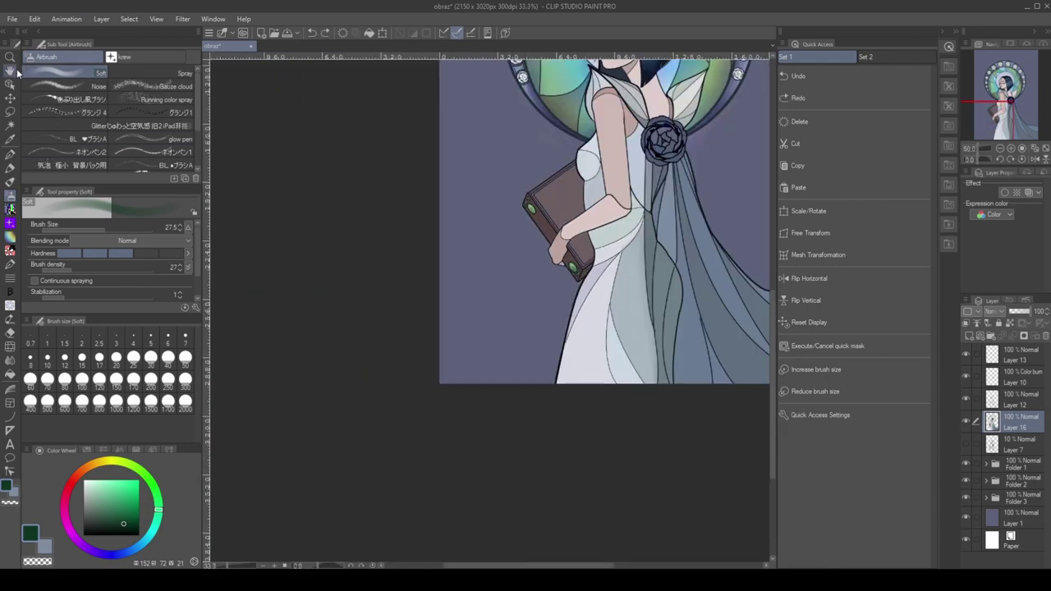
scroll(584, 359, up, 3)
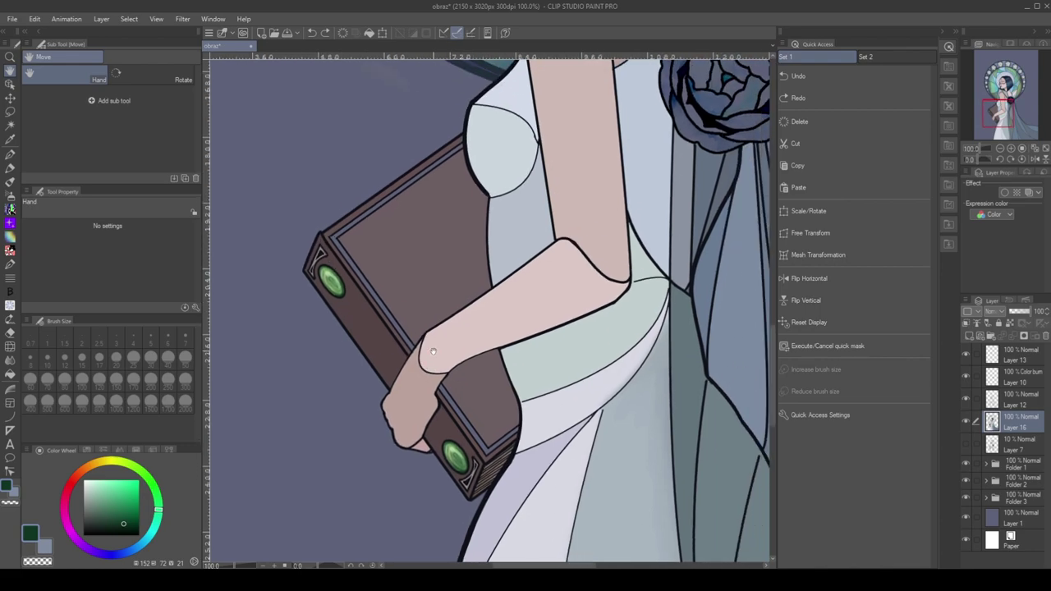
Choose the Bead chain brush for decorating the book and add a new layer above Layer 16
click(10, 153)
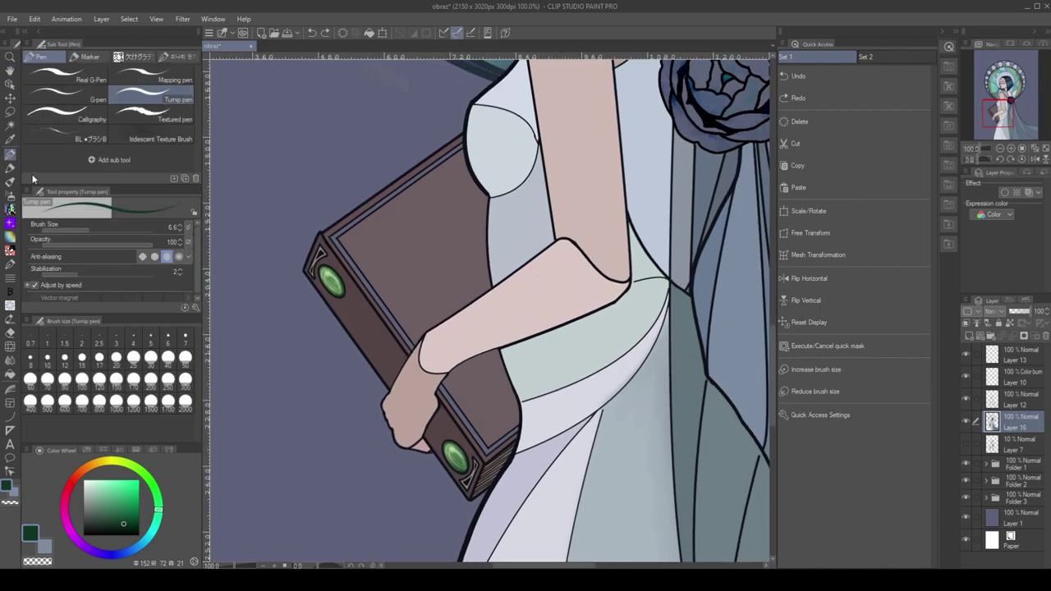
click(10, 208)
click(160, 56)
click(66, 103)
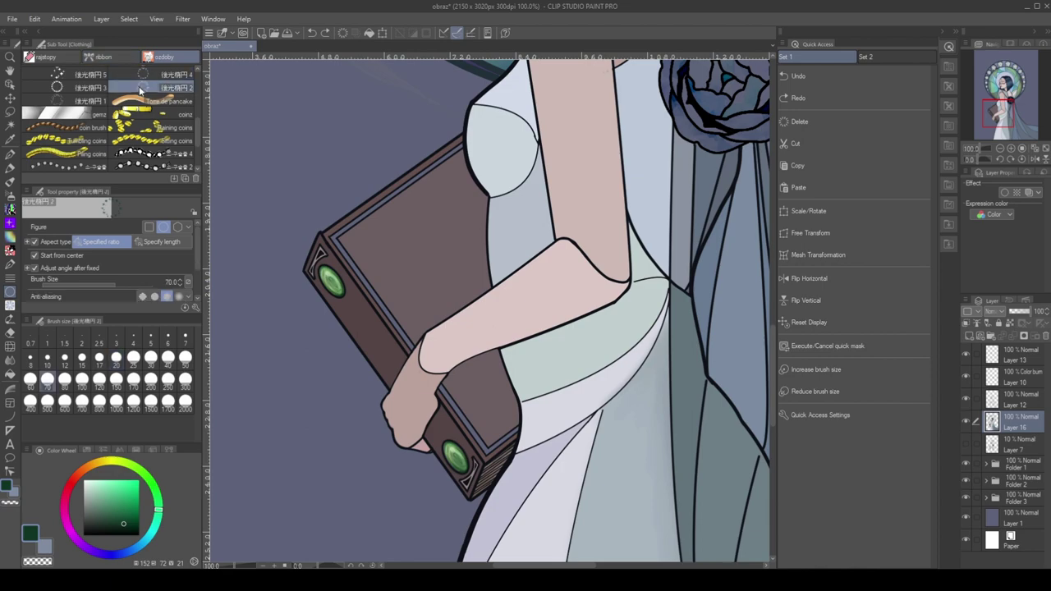
click(102, 56)
click(165, 99)
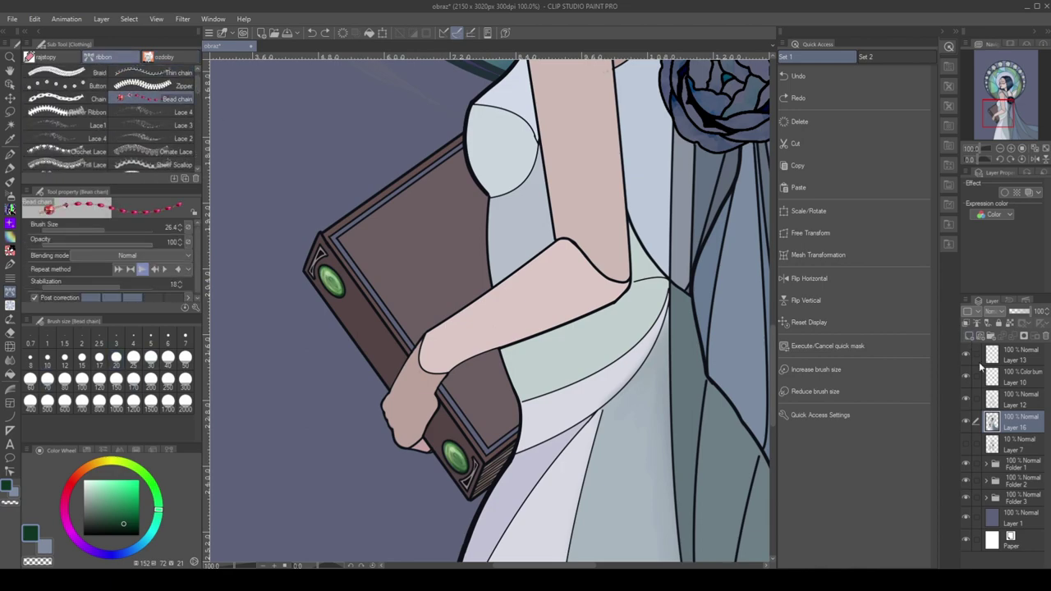
click(969, 336)
Try decorating the book's cover with a Bead chain stroke and with a curved Chain stroke, undoing both
drag(477, 184, 410, 258)
key(ctrl+z)
click(99, 98)
drag(470, 181, 462, 304)
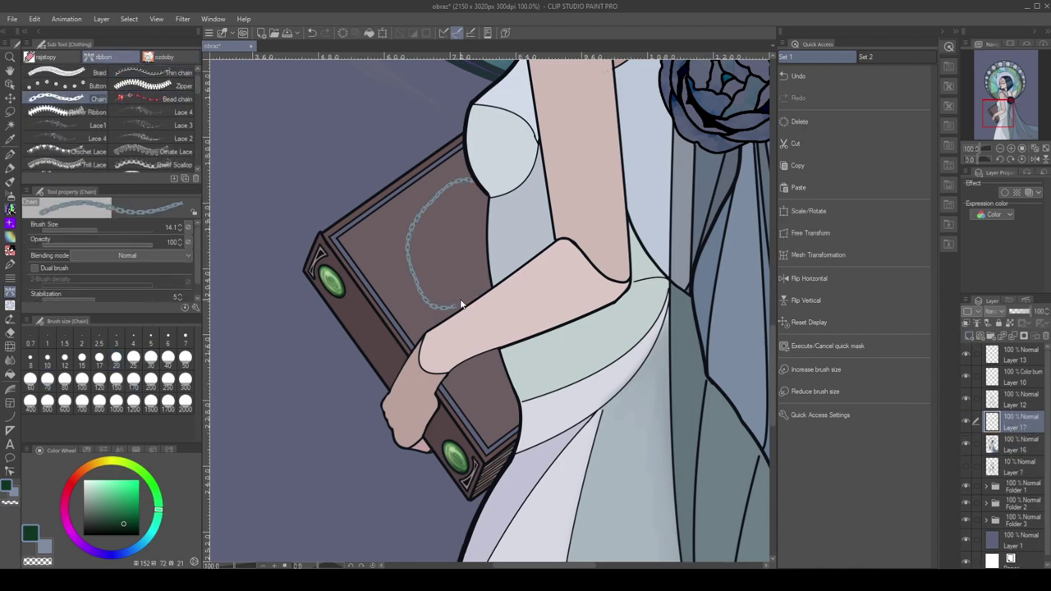
key(ctrl+z)
Try a white rose garland brush and a pink rose brush on the book's cover, undoing both
click(156, 167)
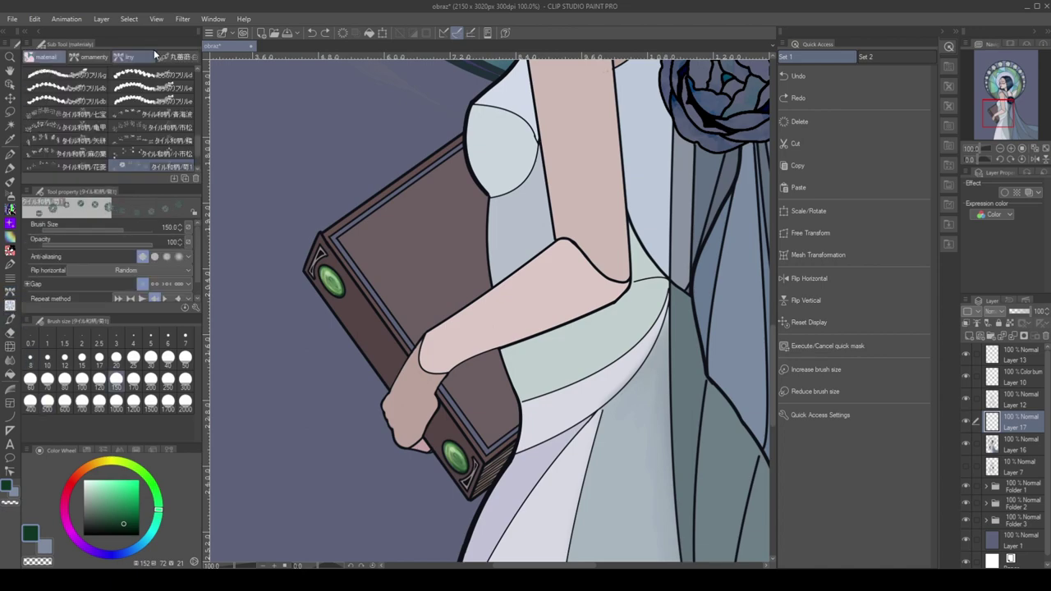
click(176, 57)
click(66, 74)
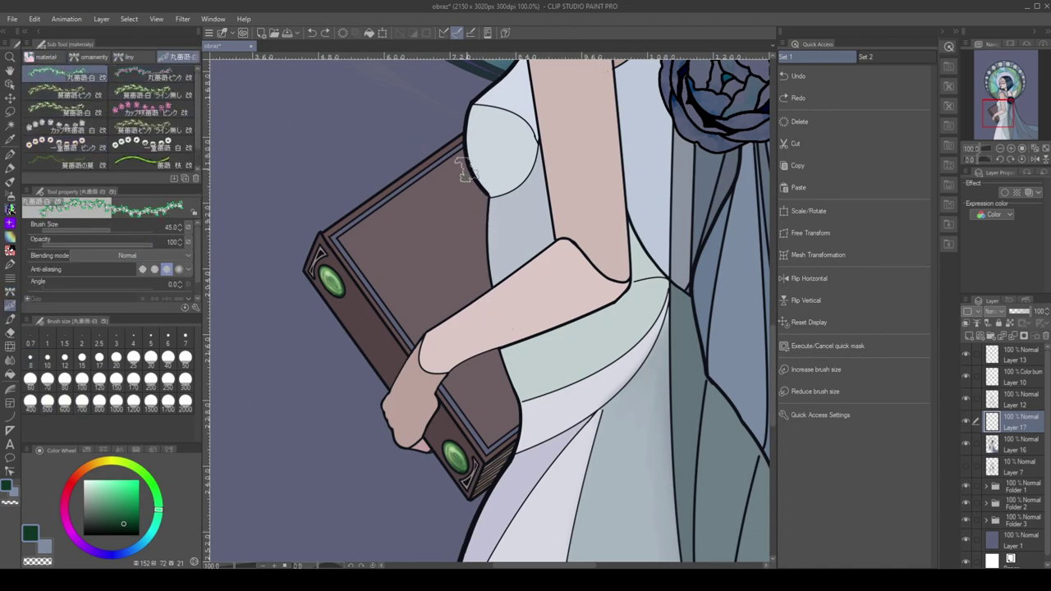
drag(464, 170, 538, 379)
key(ctrl+z)
click(151, 111)
click(449, 231)
key(ctrl+z)
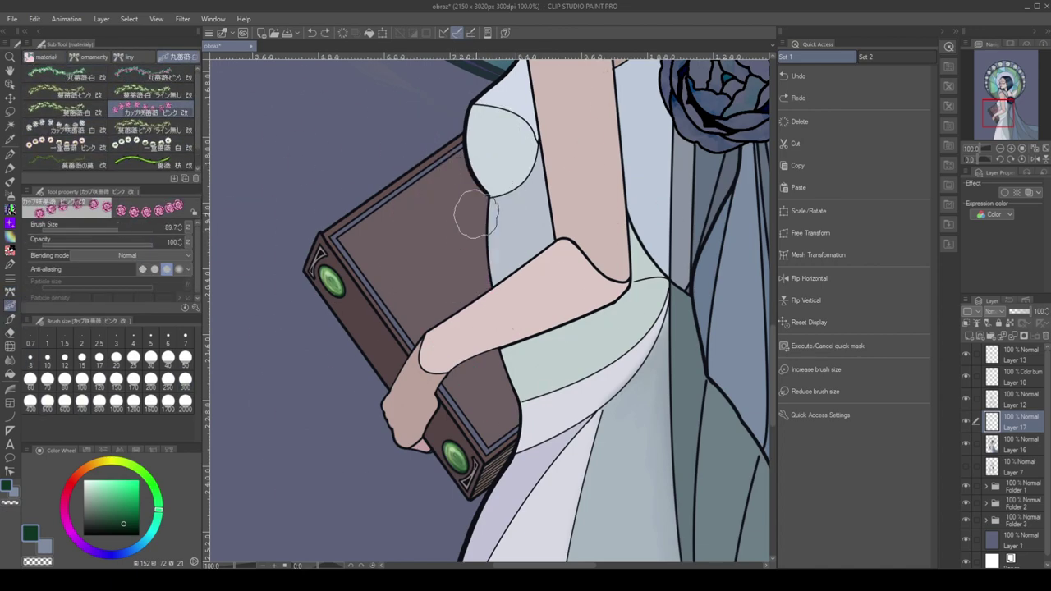
Paint looping green thorny vines over the book's cover with the rose vine brush at size 63.6
click(66, 163)
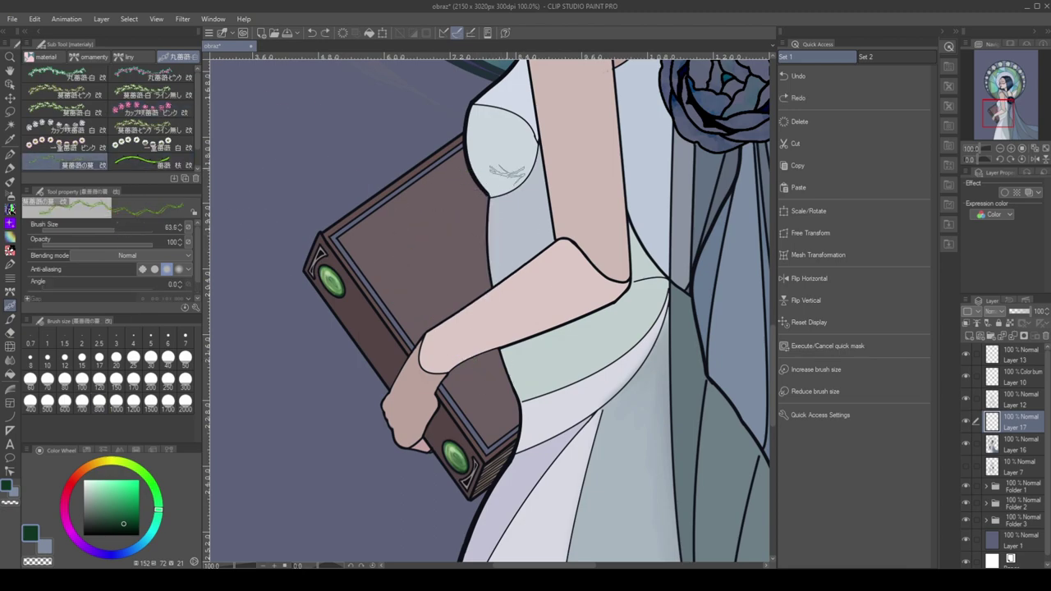
mouse_move(481, 172)
mouse_down()
mouse_move(454, 368)
mouse_move(516, 394)
mouse_up()
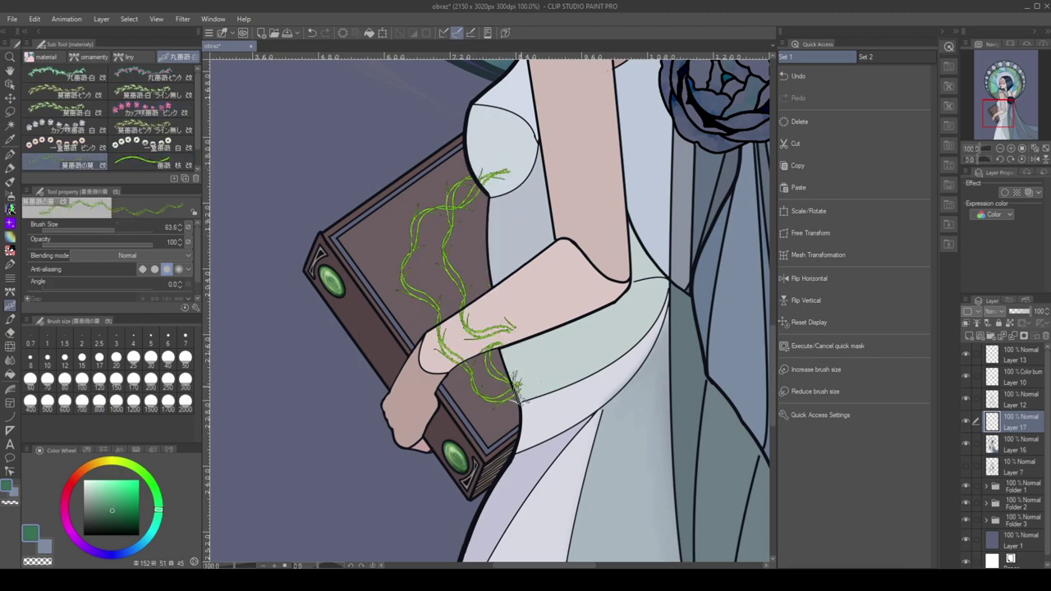
Stamp a large pink rose, a white single rose, a small pink blossom and a white rose over the vines on the book
click(152, 111)
click(490, 259)
key(ctrl+z)
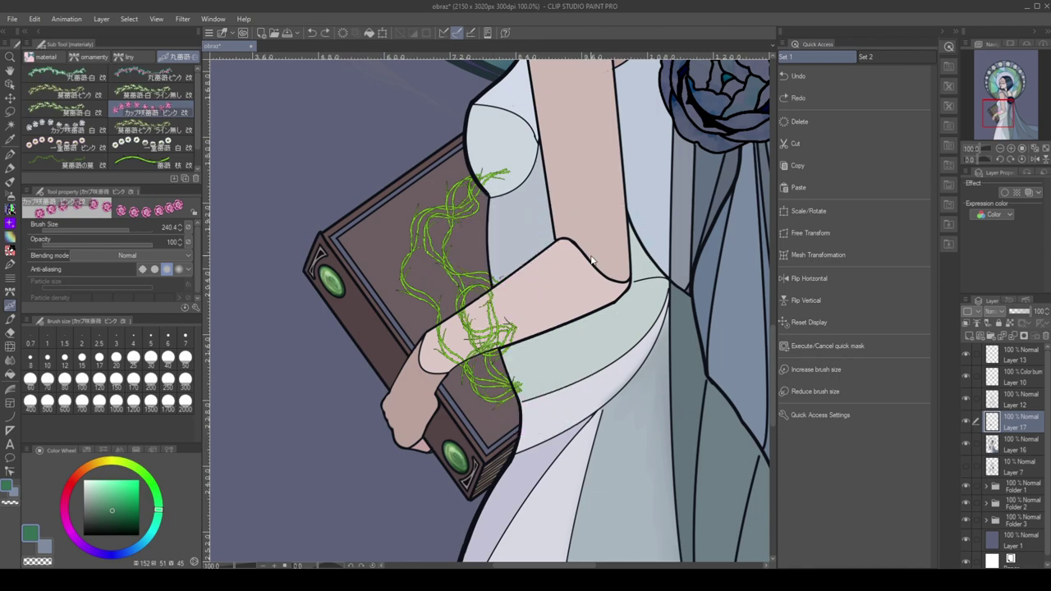
click(492, 223)
click(66, 146)
click(440, 282)
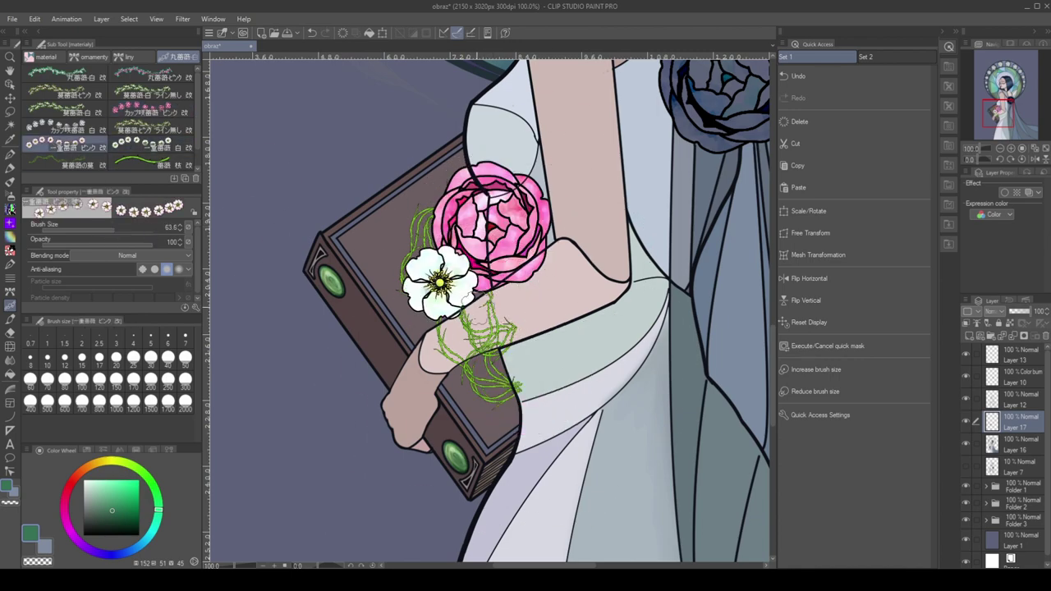
click(479, 298)
click(65, 128)
click(507, 353)
Erase the flower parts overlapping the dress and arm with the Hard eraser at size 17.7
key(e)
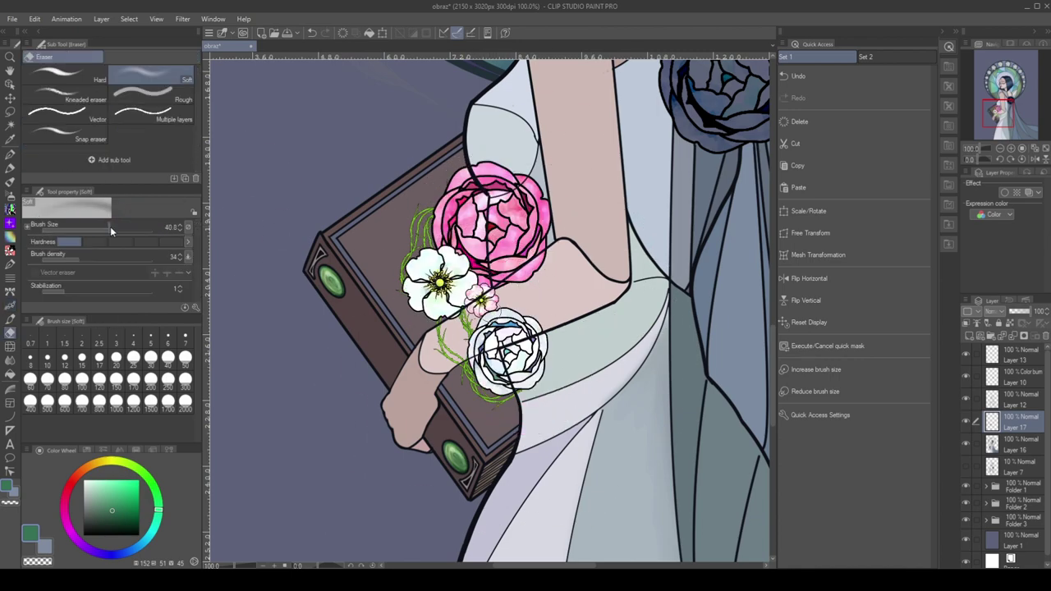
click(66, 73)
drag(513, 324, 543, 360)
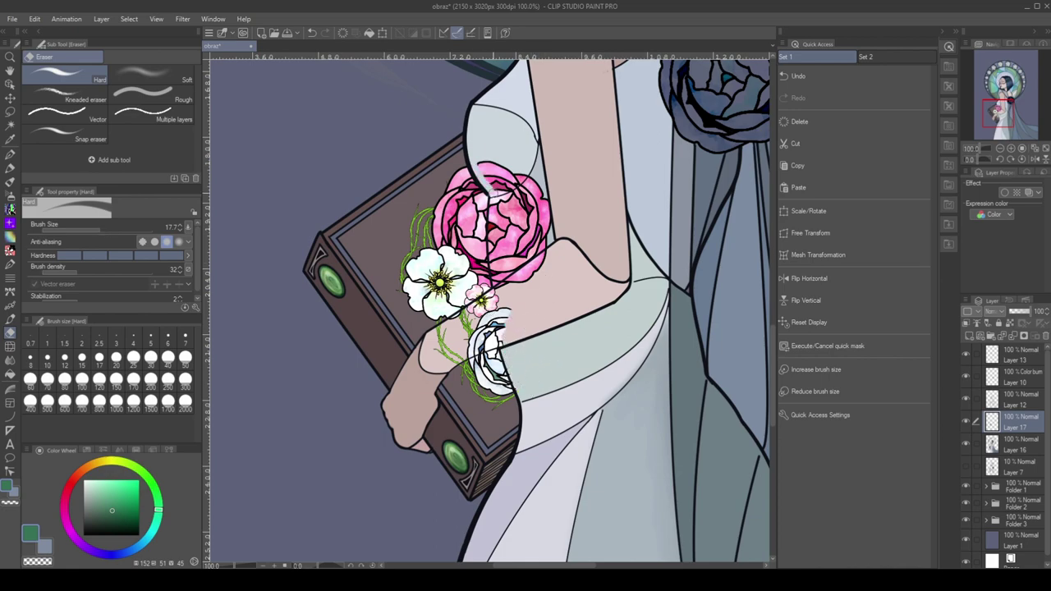
mouse_move(491, 185)
mouse_down()
mouse_move(507, 165)
mouse_move(516, 211)
mouse_move(496, 199)
mouse_move(499, 259)
mouse_up()
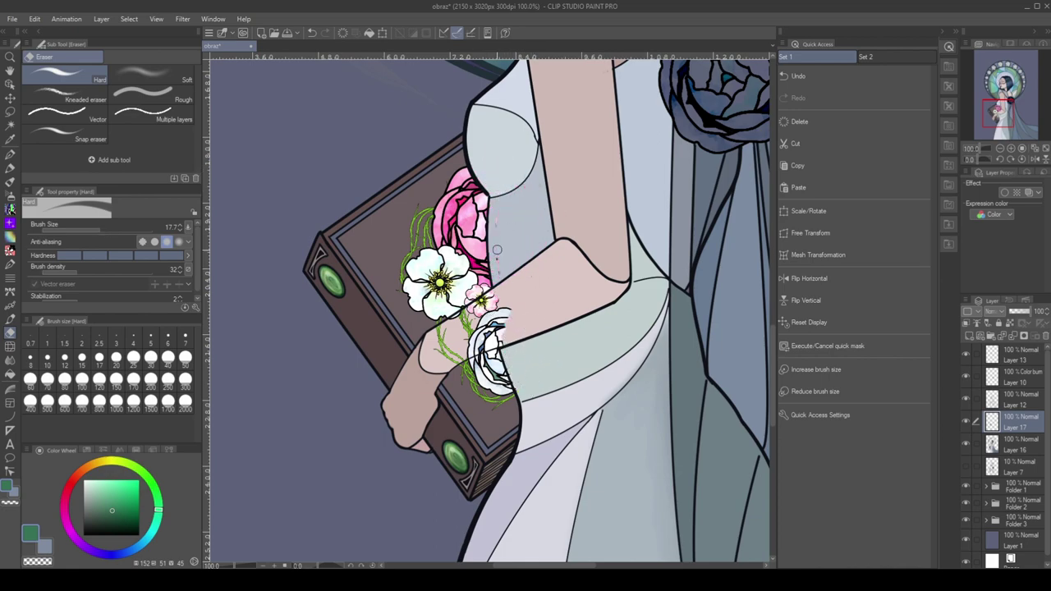
mouse_move(497, 312)
mouse_down()
mouse_move(483, 346)
mouse_move(505, 332)
mouse_up()
Try several blending modes on Layer 17's flowers and set the layer to Overlay at 69% opacity
key(ctrl+minus)
scroll(1013, 313, down, 1)
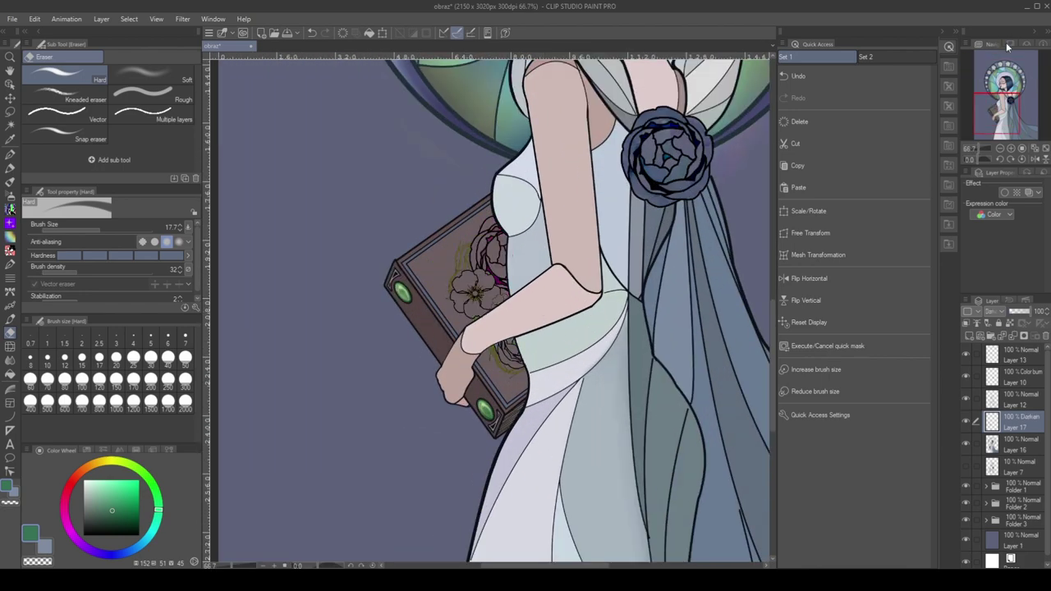
scroll(1013, 313, down, 4)
key(ctrl+minus)
key(ctrl+minus)
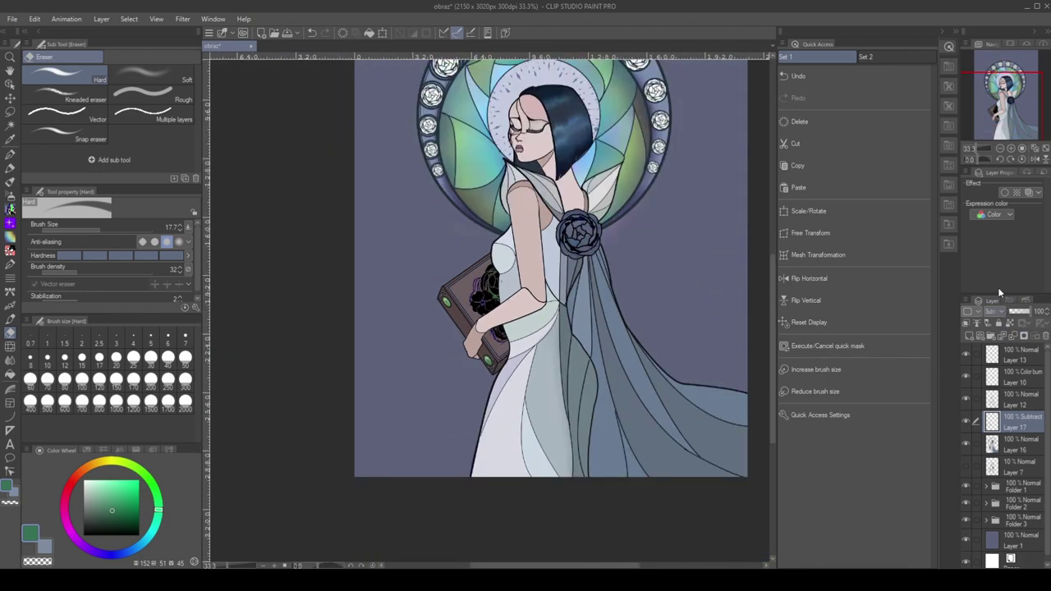
scroll(1013, 313, up, 2)
scroll(1007, 310, down, 3)
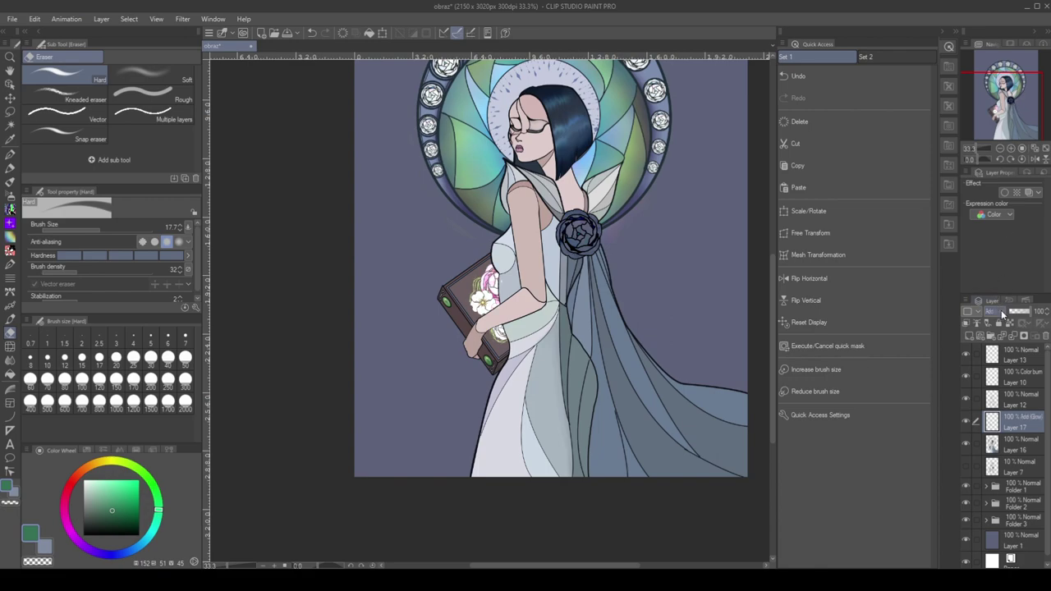
drag(1013, 311, 1021, 313)
key(ctrl+minus)
key(ctrl+plus)
key(ctrl+plus)
key(ctrl+plus)
key(ctrl+plus)
key(ctrl+plus)
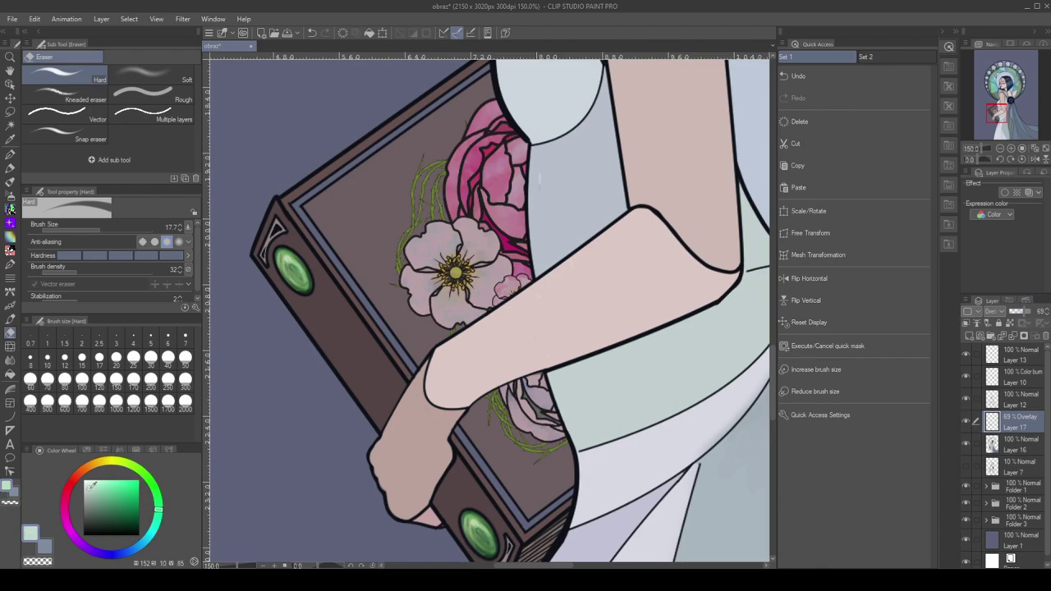
Add a layer above Layer 17 and fill the cover's border in grey-blue of hue 204, saturation 12 and brightness 47
key(ctrl+shift+n)
key(i)
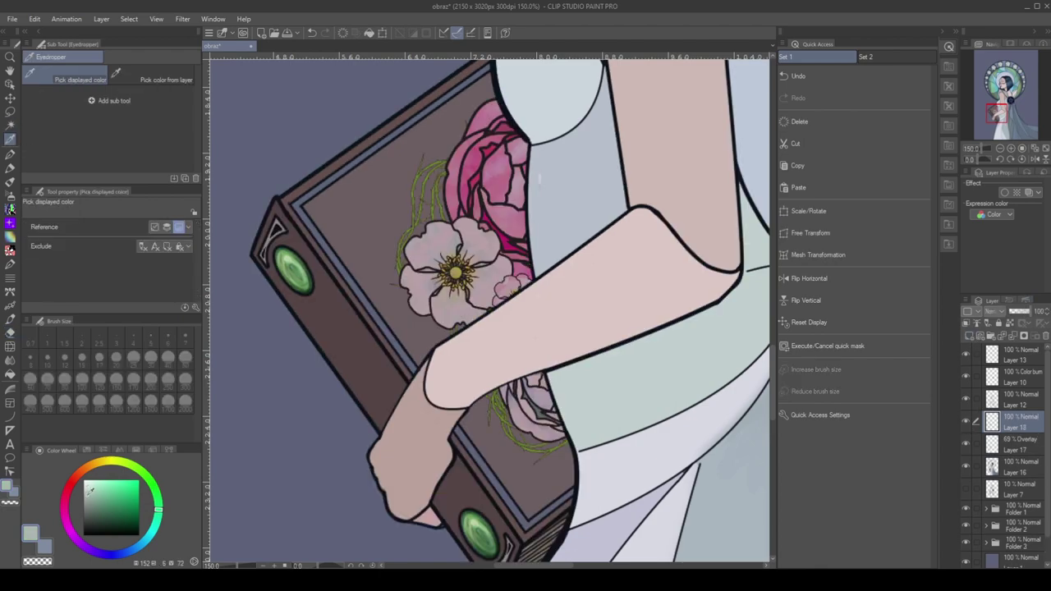
key(g)
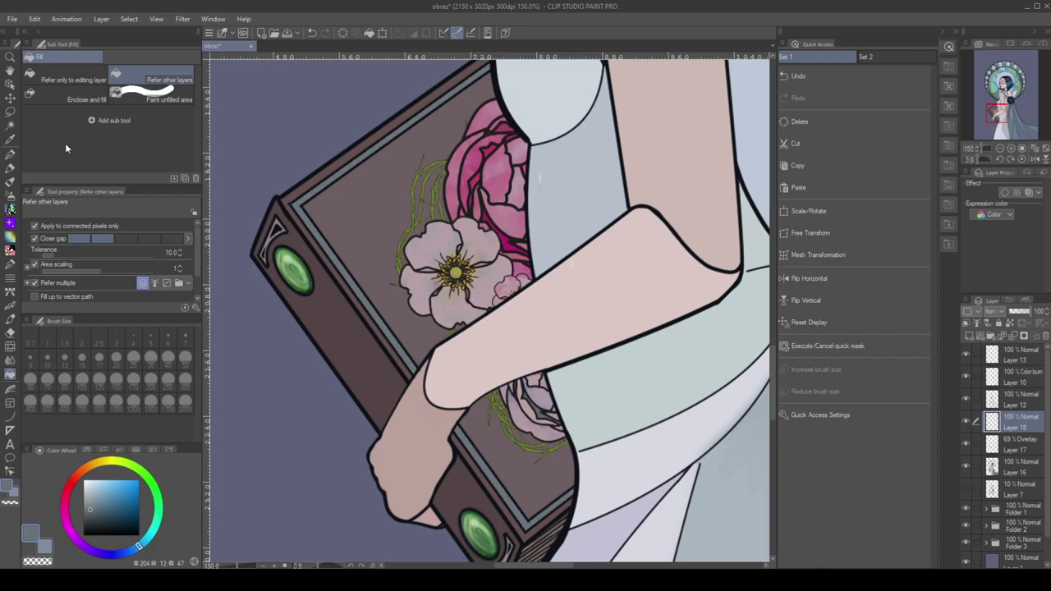
Select the upper part of the cover's border and shade it with the Round mixing brush in hue 204, brightness 66
key(b)
key(bracketleft)
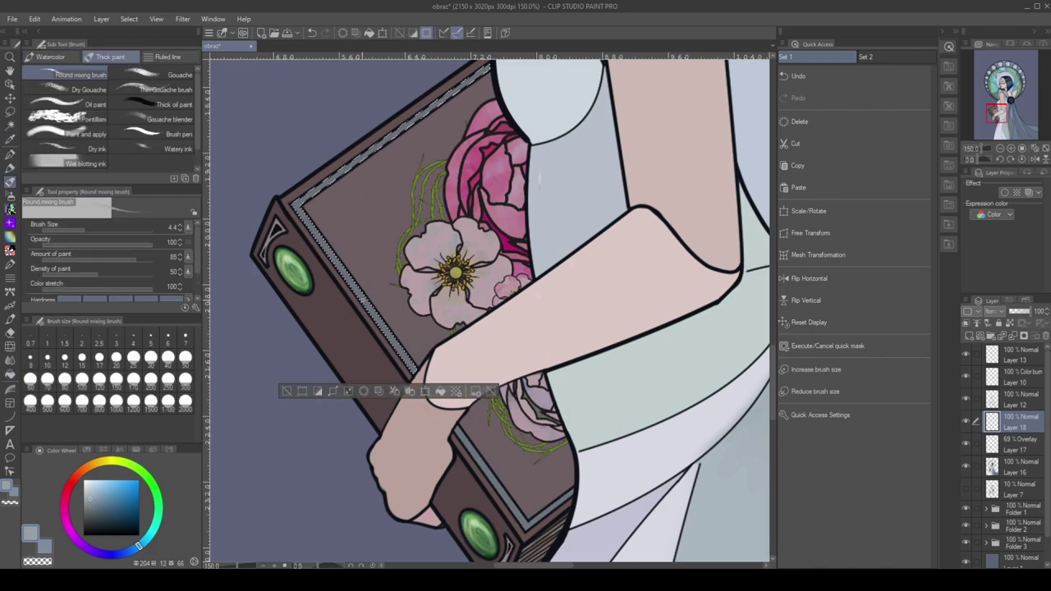
key(bracketright)
key(bracketright)
key(bracketright)
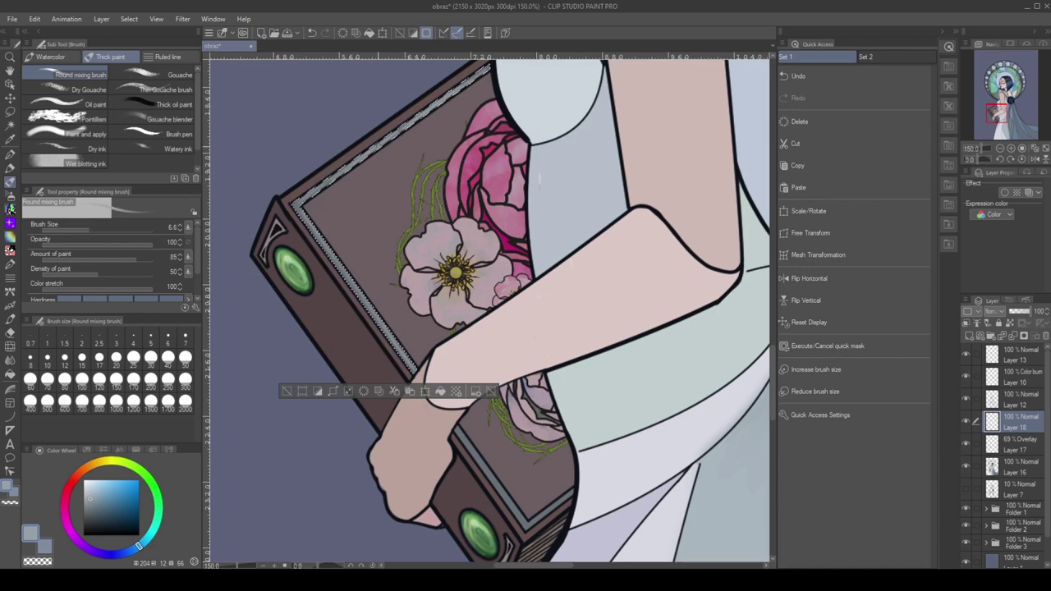
Paint pale highlights along the selected upper border up to hue 204, saturation 9, brightness 92, and clear the selection
key(bracketleft)
key(bracketleft)
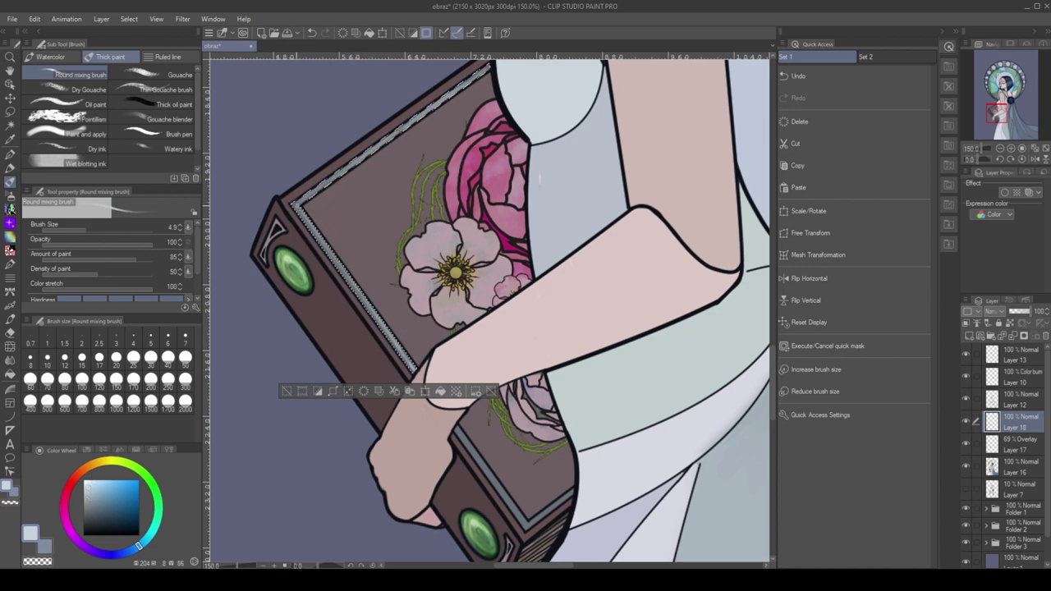
key(bracketright)
key(bracketright)
key(bracketright)
key(bracketright)
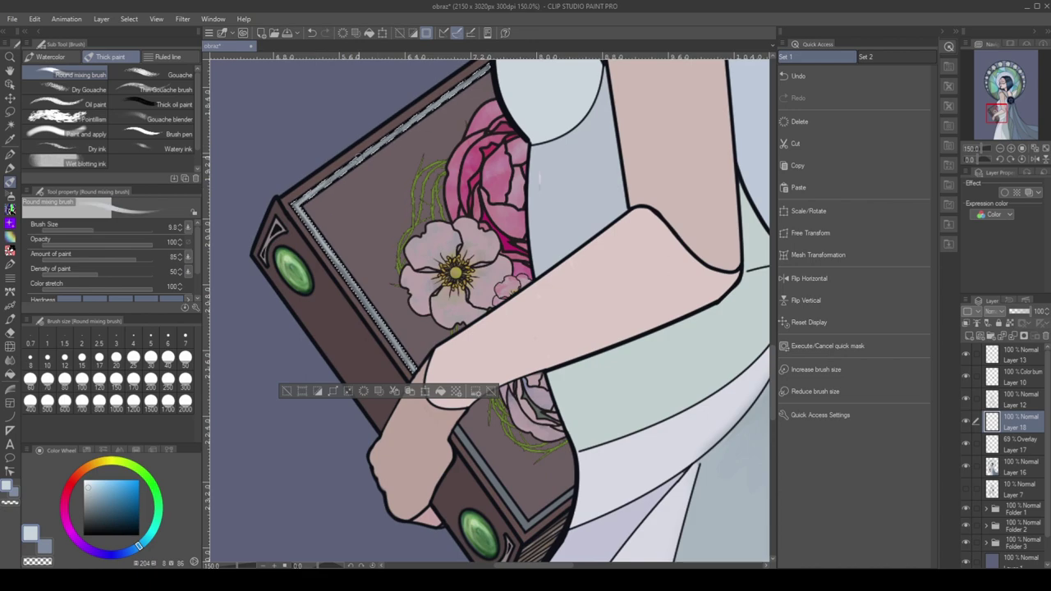
key(bracketleft)
key(bracketleft)
key(bracketleft)
key(bracketleft)
key(bracketleft)
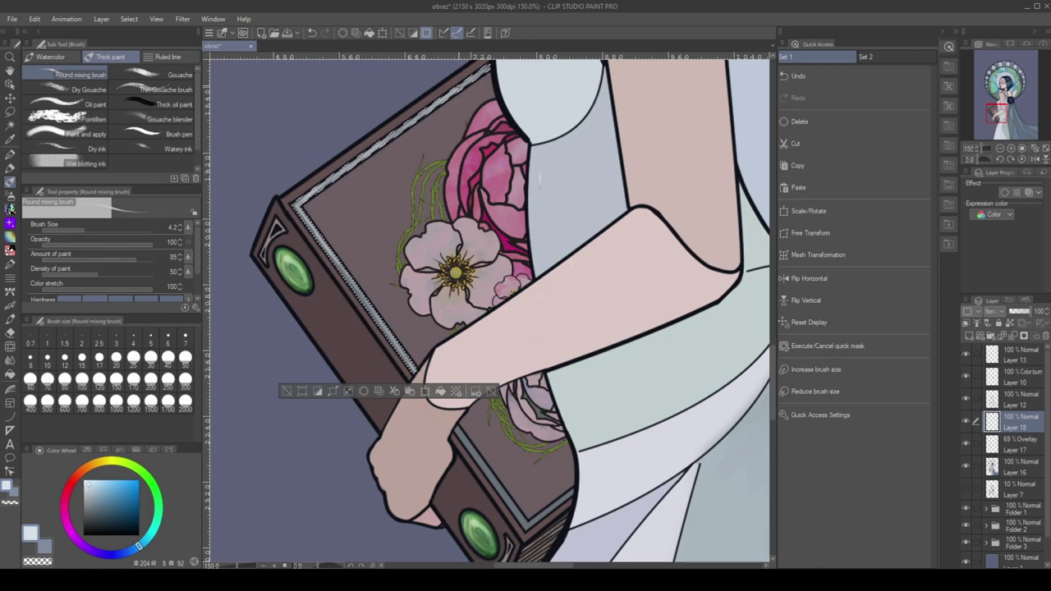
key(ctrl+d)
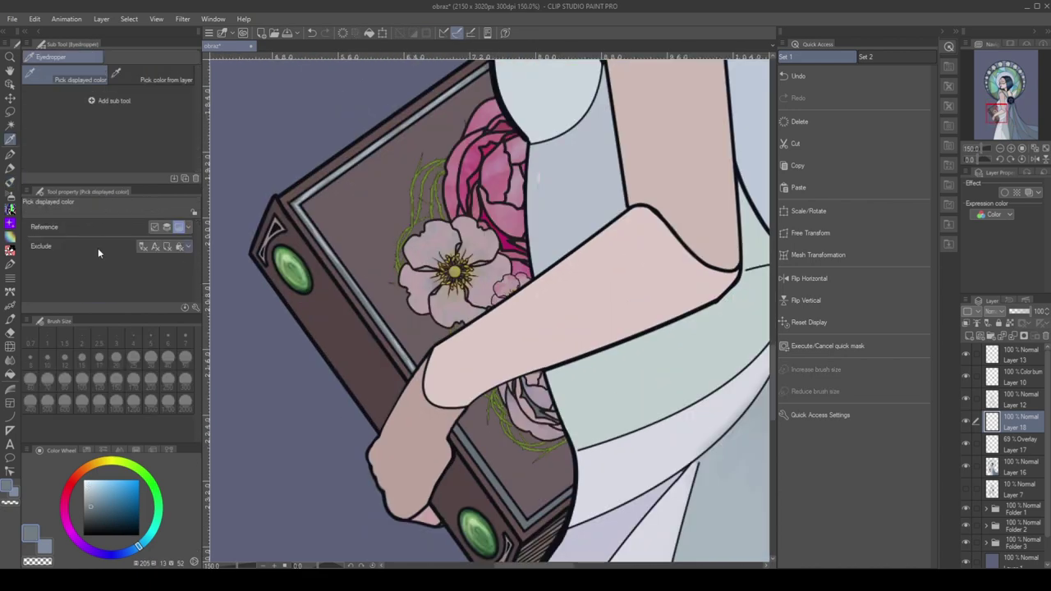
Select the border's lower part, shade and highlight it in blues of hue 205, clear the selection and take the Blend tool to the border
key(ctrl+z)
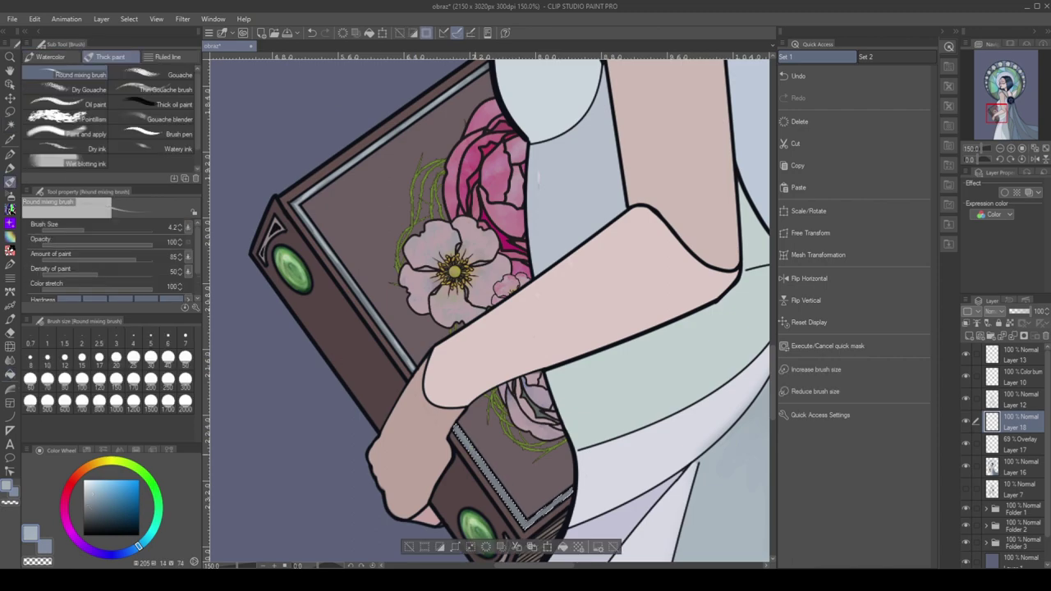
key(bracketright)
key(bracketright)
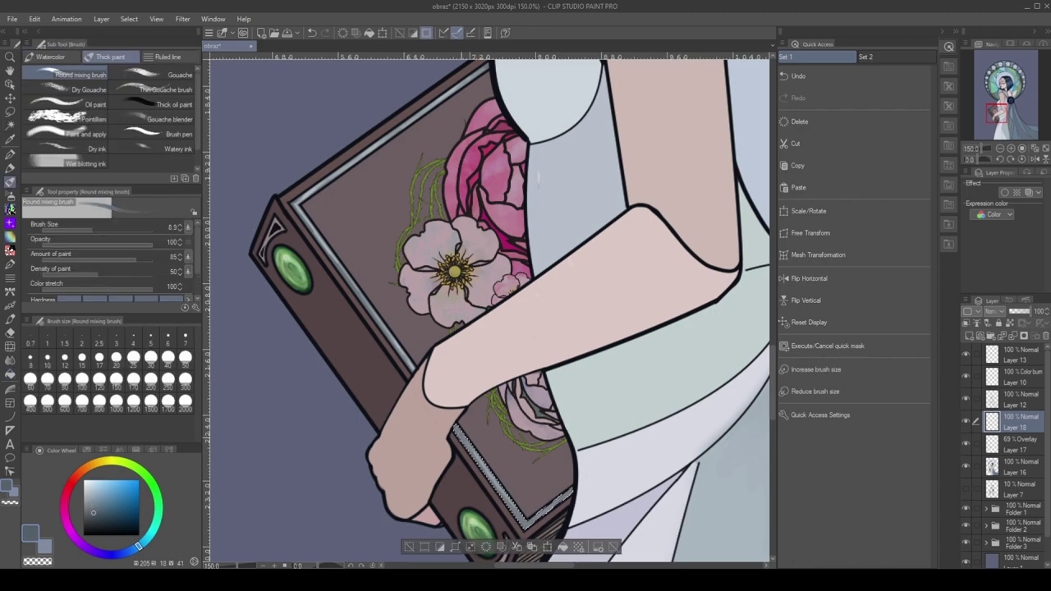
key(bracketleft)
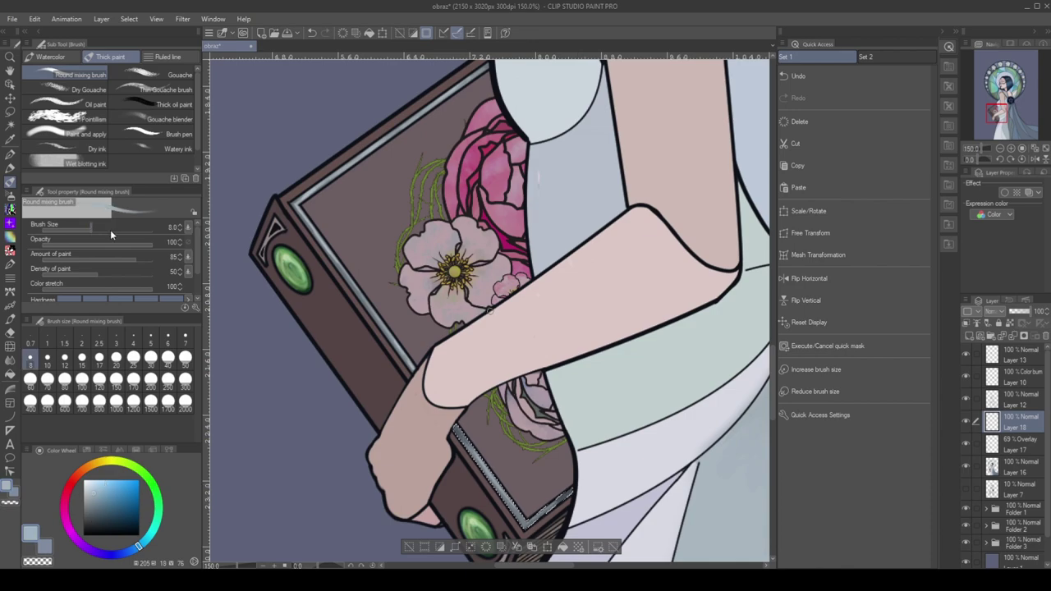
key(bracketleft)
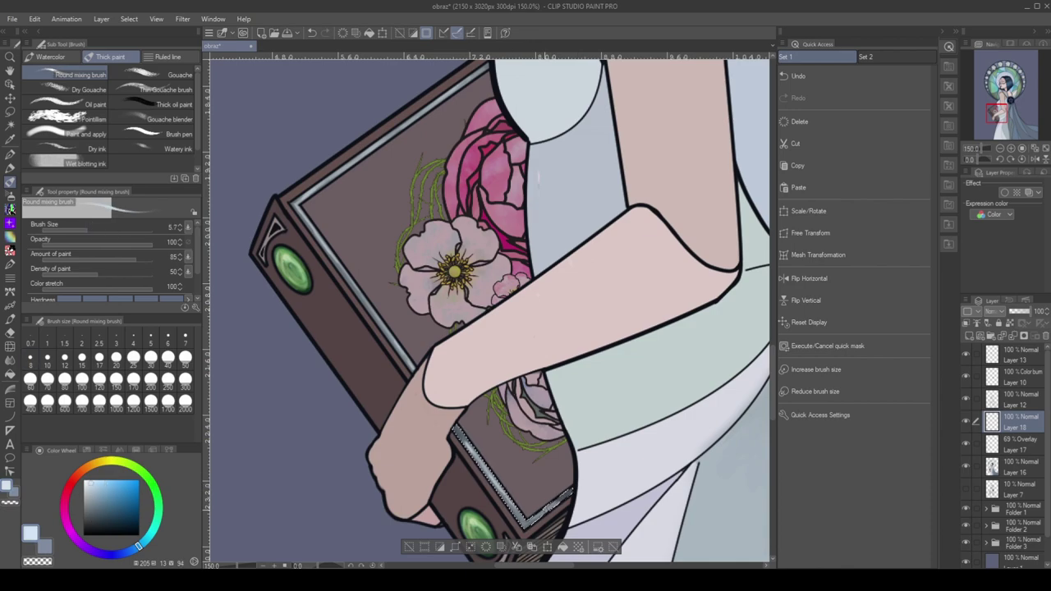
key(ctrl+d)
key(j)
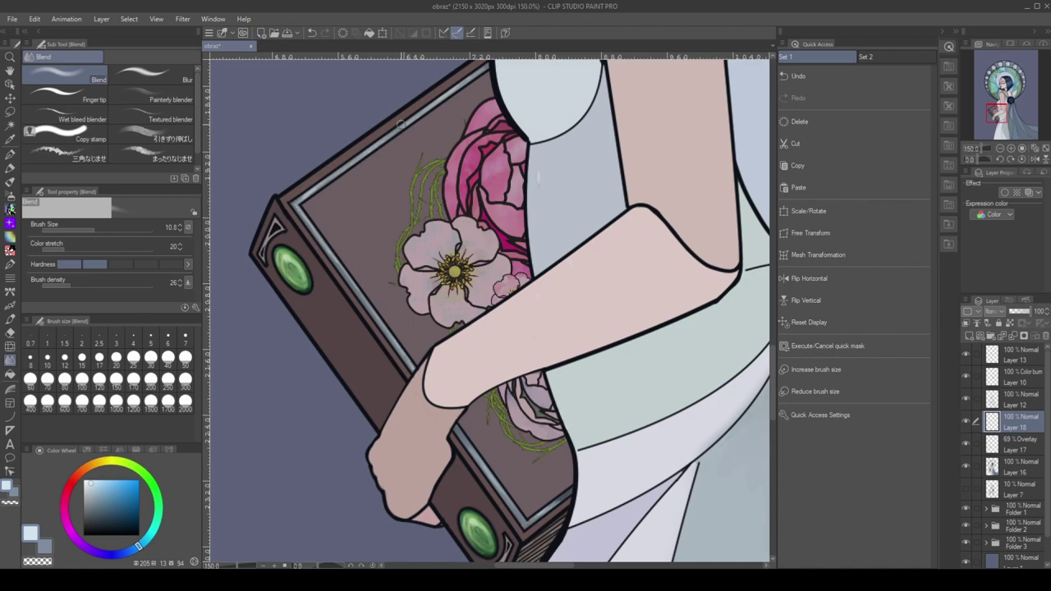
Look over the whole illustration and browse the material library for a texture
scroll(489, 308, down, 4)
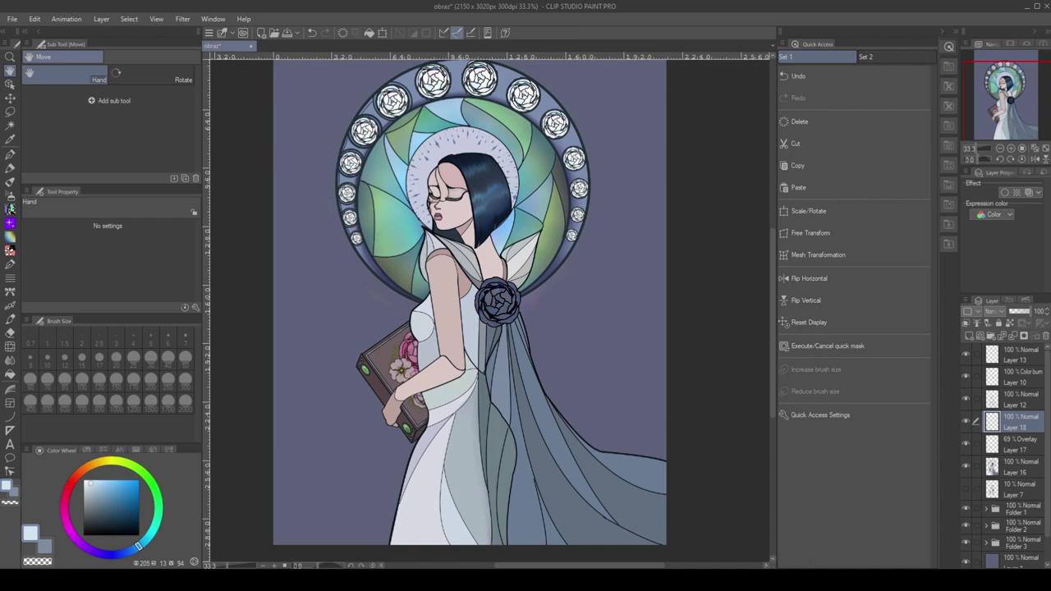
scroll(337, 478, down, 1)
scroll(300, 457, up, 3)
scroll(317, 481, down, 1)
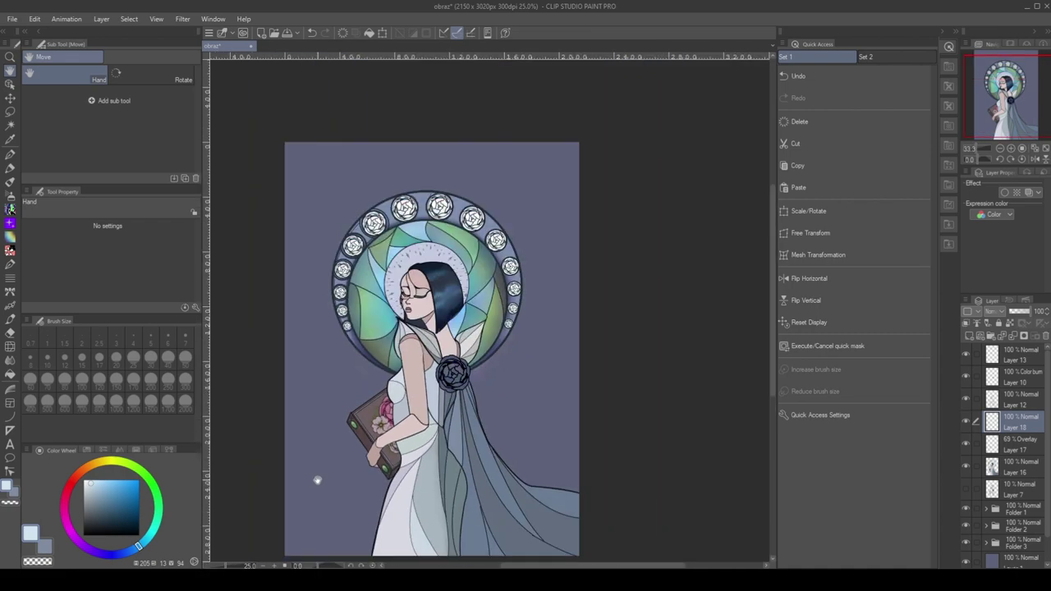
scroll(305, 469, up, 1)
scroll(284, 526, down, 2)
drag(284, 526, 289, 452)
click(949, 66)
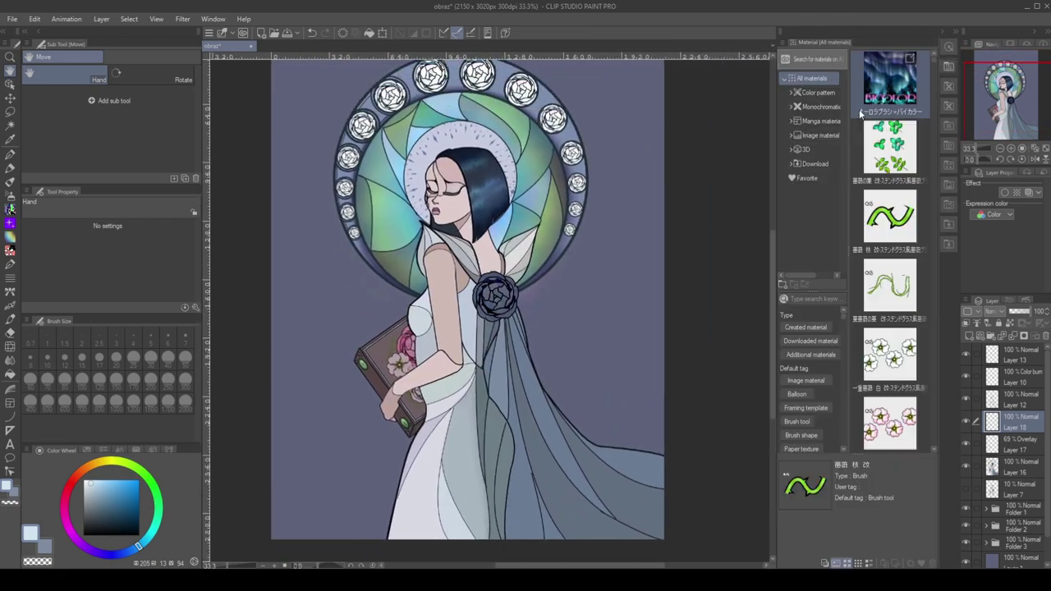
scroll(858, 109, down, 1)
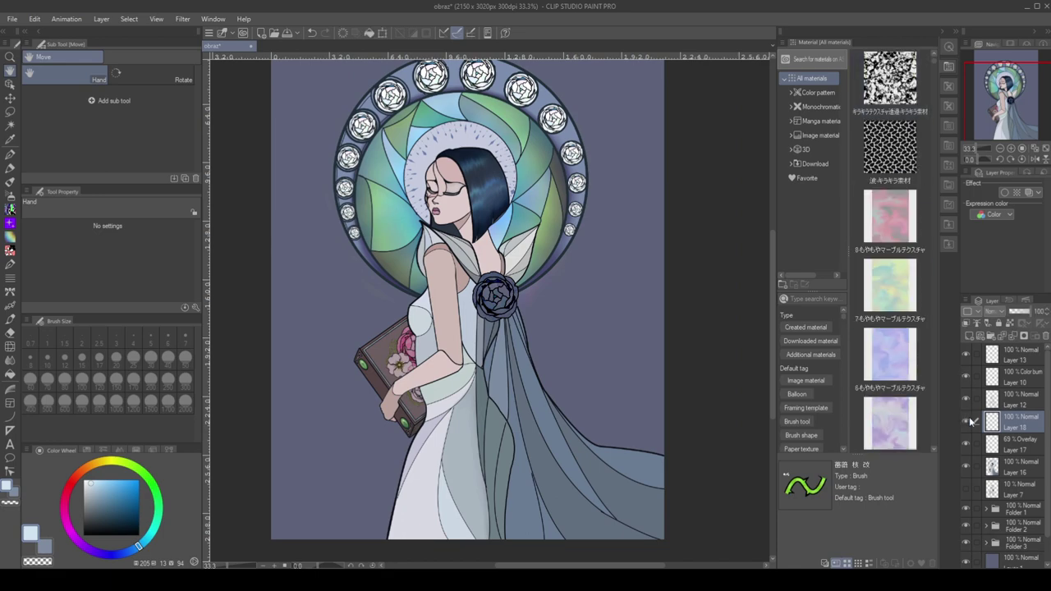
Place Layer 18 below Layer 17 and set Layer 17's opacity to 100%
click(1013, 336)
key(ctrl+z)
key(ctrl+minus)
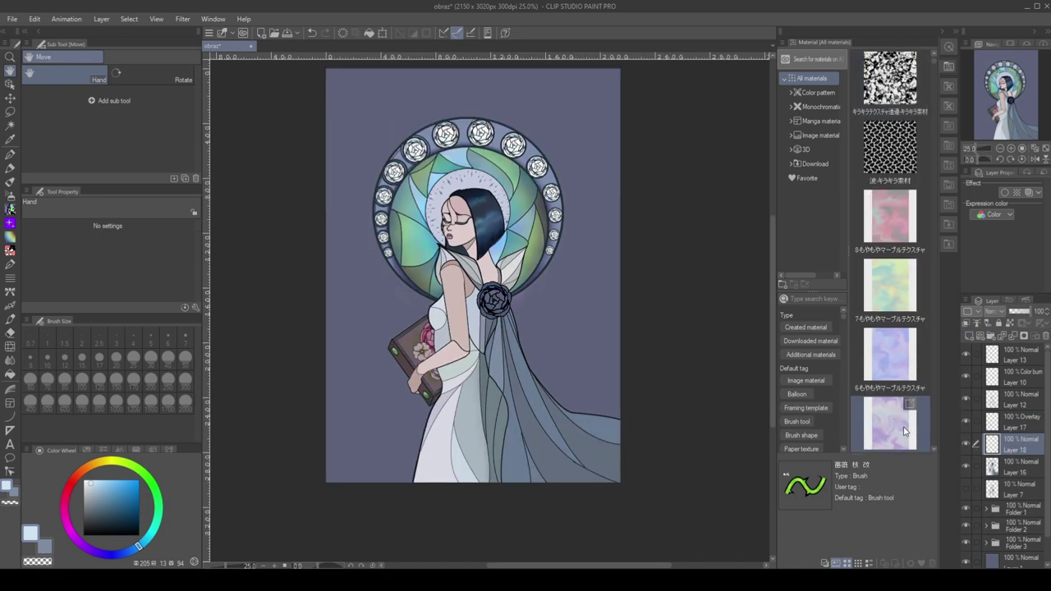
Place the pastel marble texture 1-もやもやマーブルテクスチャ above Layer 18 and set it to Overlay at 59% opacity
scroll(907, 419, down, 5)
drag(889, 355, 522, 419)
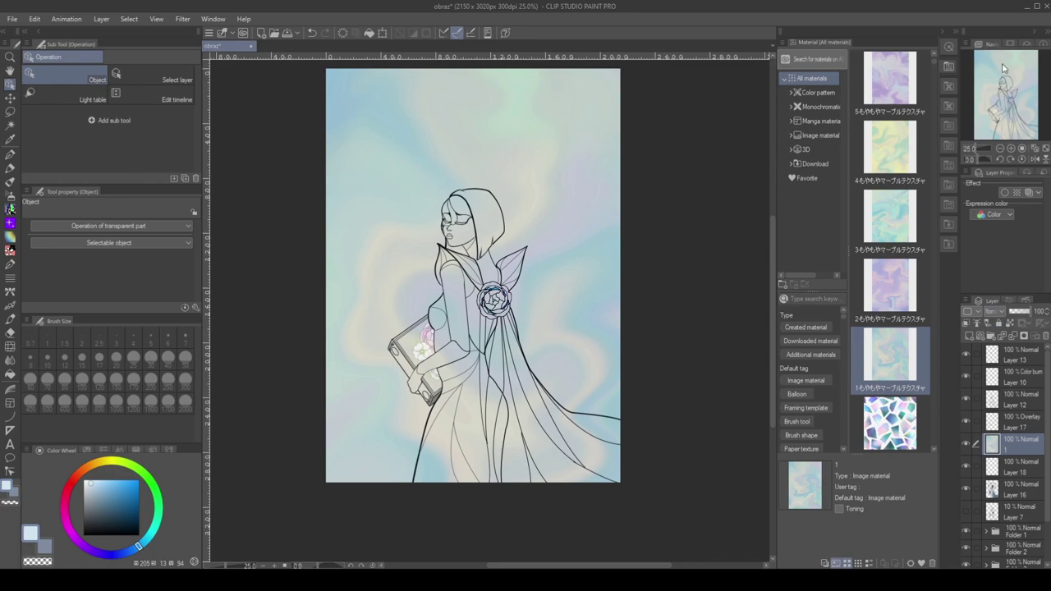
scroll(994, 311, down, 1)
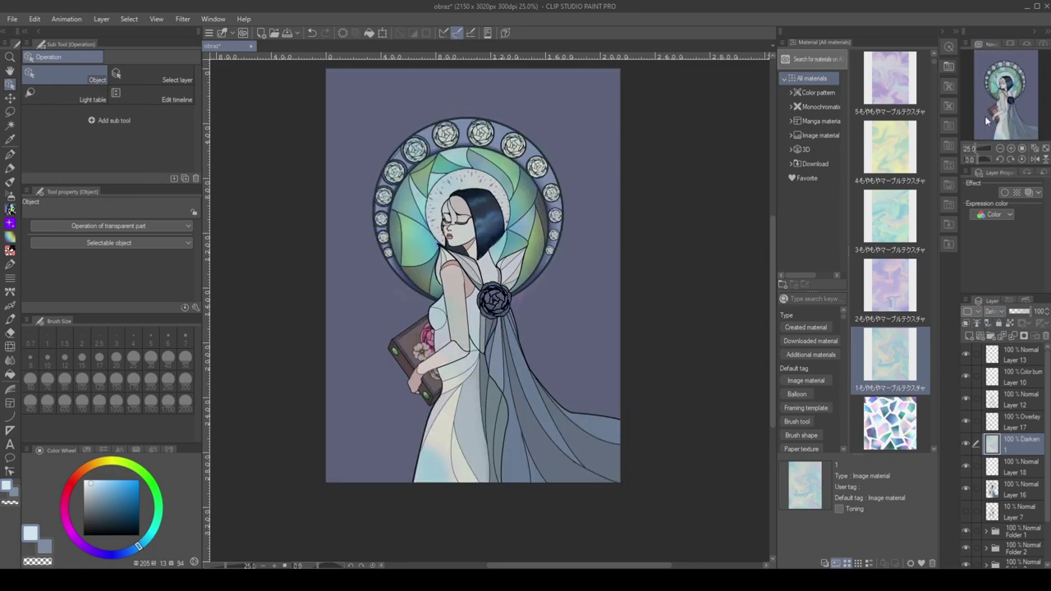
scroll(994, 312, down, 7)
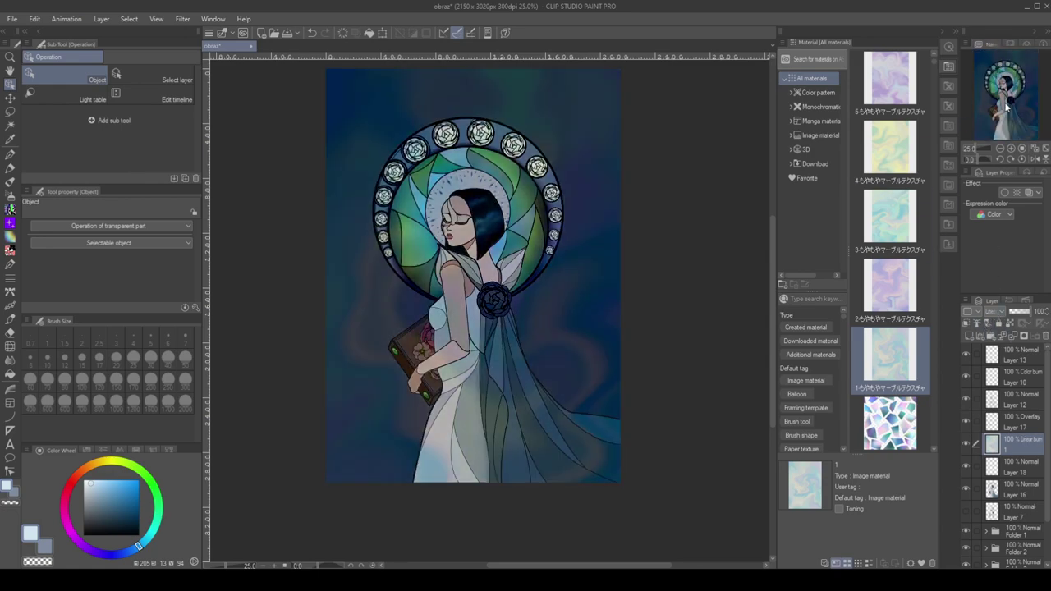
scroll(996, 308, down, 4)
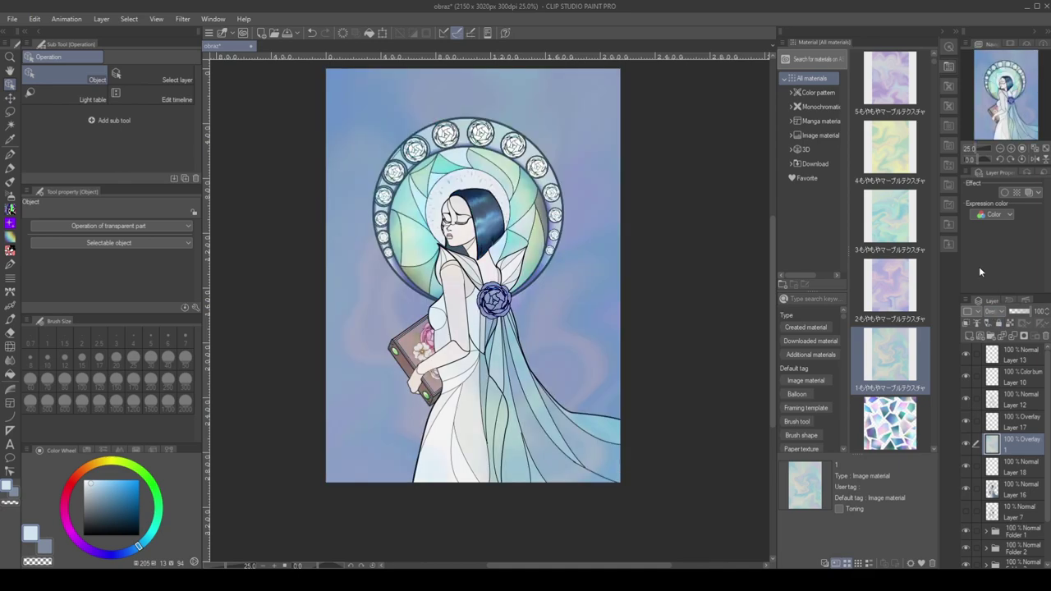
click(1021, 314)
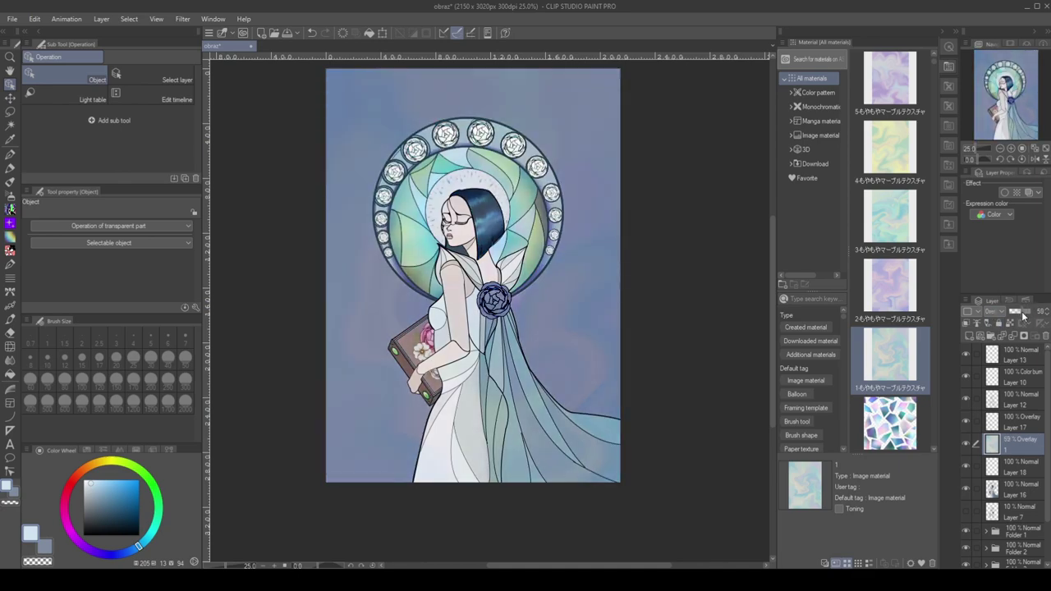
Erase the marble texture with the Hard eraser from the woman's hair, skin, dress and book and the background beside the book
key(e)
mouse_move(345, 337)
mouse_down()
mouse_move(381, 441)
mouse_move(419, 365)
mouse_move(384, 326)
mouse_move(336, 104)
mouse_move(376, 288)
mouse_move(416, 300)
mouse_up()
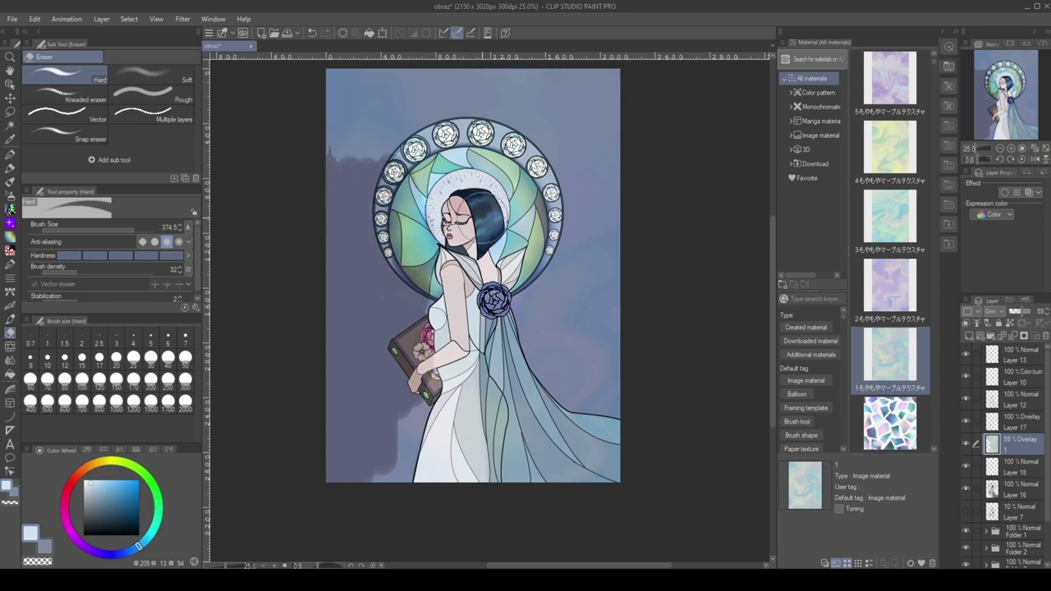
drag(476, 222, 485, 255)
key(ctrl+z)
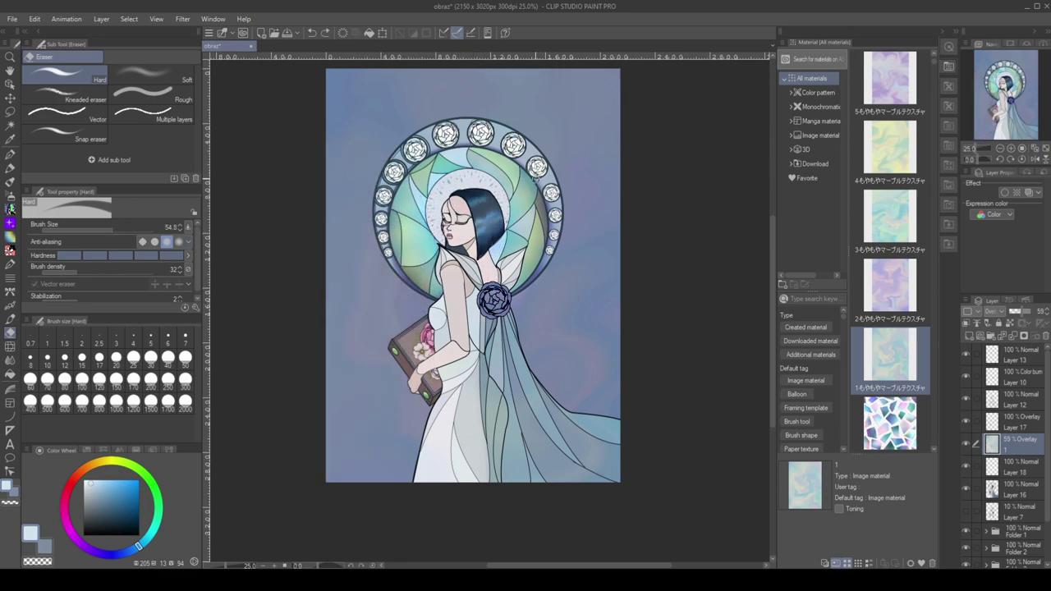
drag(462, 347, 454, 316)
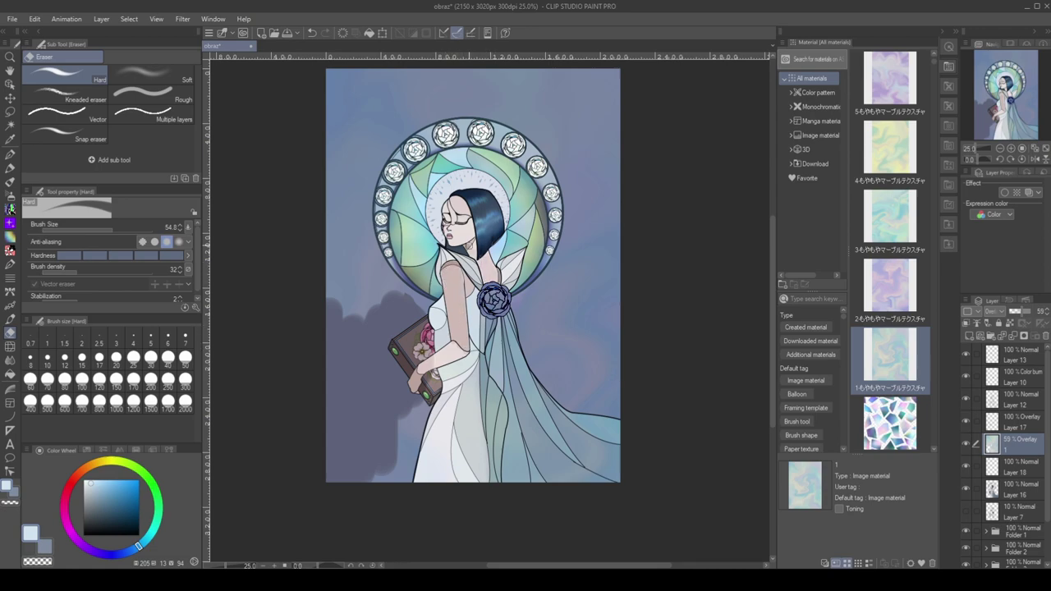
mouse_move(454, 246)
mouse_down()
mouse_move(476, 205)
mouse_move(486, 224)
mouse_up()
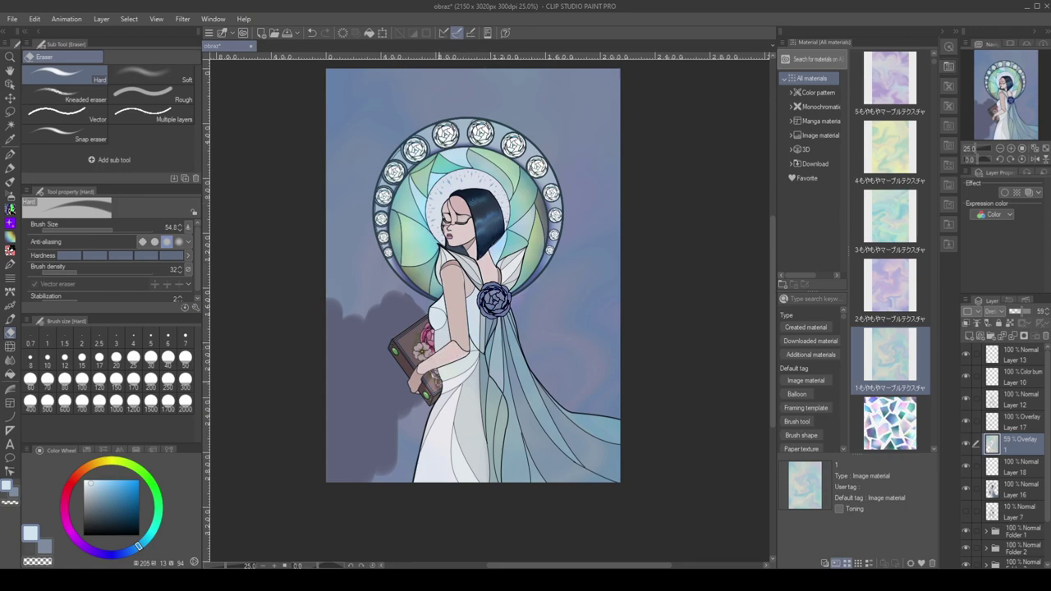
drag(417, 442, 407, 453)
Erase the marble texture from the background along the cape and around the outside of the stained-glass ring
click(122, 229)
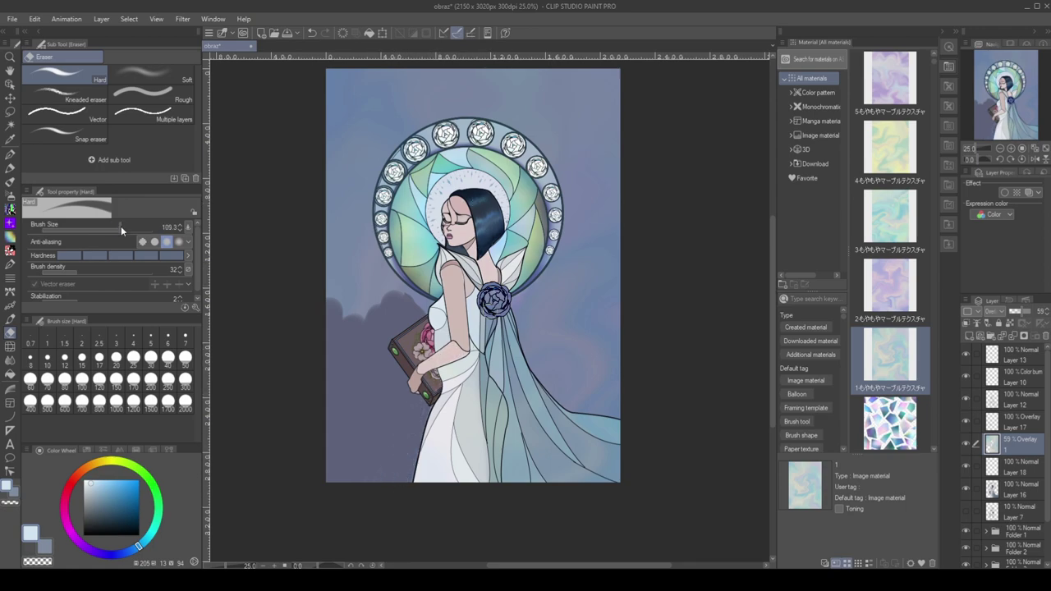
mouse_move(518, 308)
mouse_down()
mouse_move(534, 369)
mouse_move(566, 401)
mouse_move(630, 419)
mouse_up()
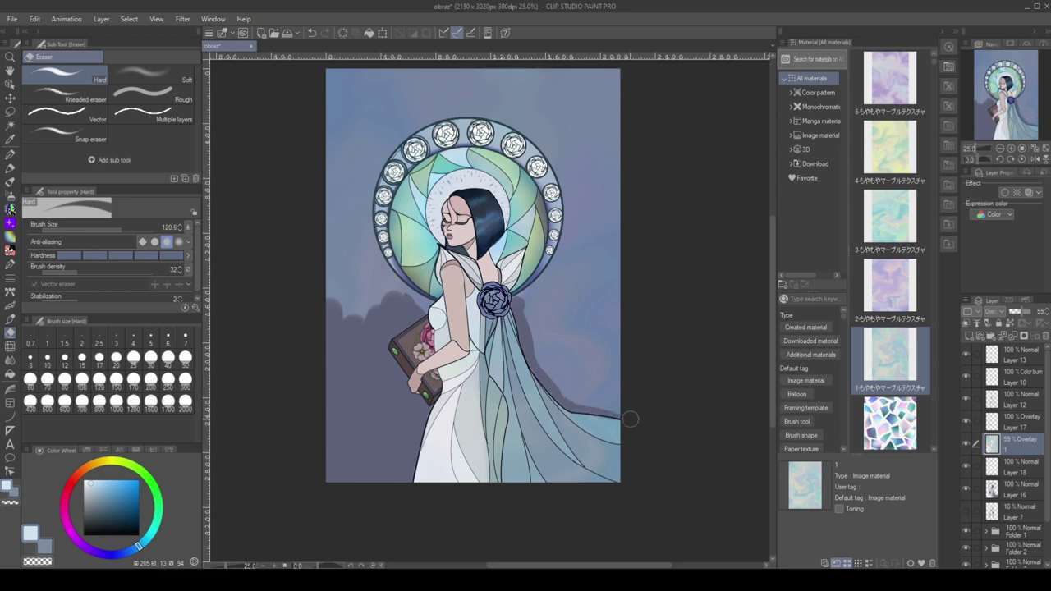
drag(567, 399, 612, 411)
mouse_move(545, 368)
mouse_down()
mouse_move(566, 350)
mouse_move(535, 336)
mouse_move(522, 299)
mouse_move(567, 261)
mouse_move(526, 90)
mouse_move(622, 206)
mouse_move(361, 206)
mouse_move(619, 154)
mouse_up()
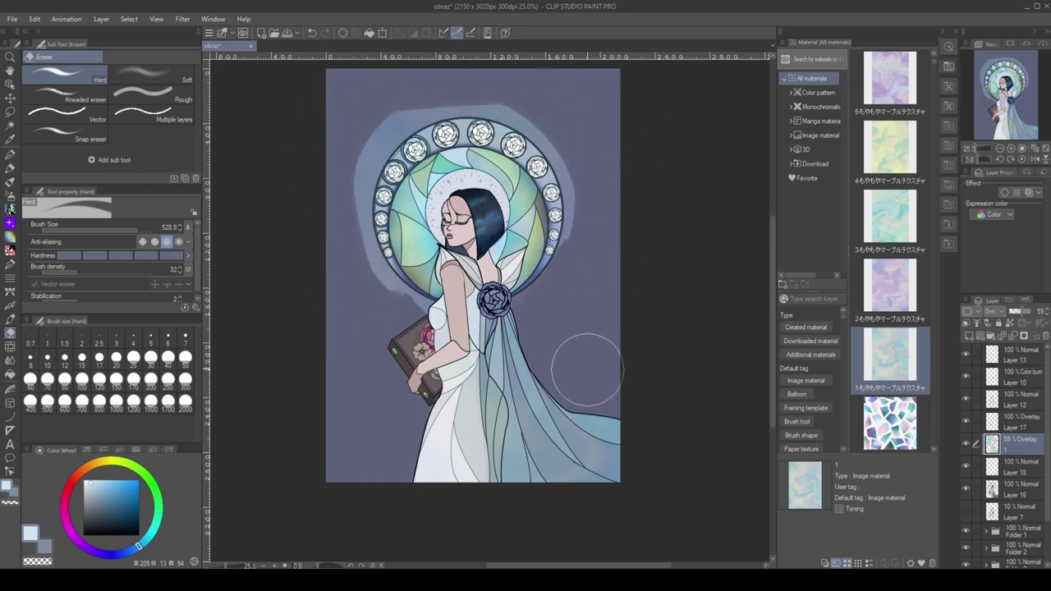
key(ctrl+plus)
mouse_move(555, 260)
mouse_down()
mouse_move(537, 154)
mouse_move(550, 251)
mouse_move(554, 208)
mouse_move(554, 233)
mouse_move(516, 129)
mouse_move(547, 164)
mouse_move(544, 177)
mouse_move(358, 341)
mouse_move(361, 349)
mouse_move(267, 254)
mouse_move(331, 333)
mouse_move(296, 299)
mouse_move(298, 150)
mouse_move(271, 165)
mouse_move(297, 166)
mouse_move(305, 123)
mouse_move(448, 97)
mouse_up()
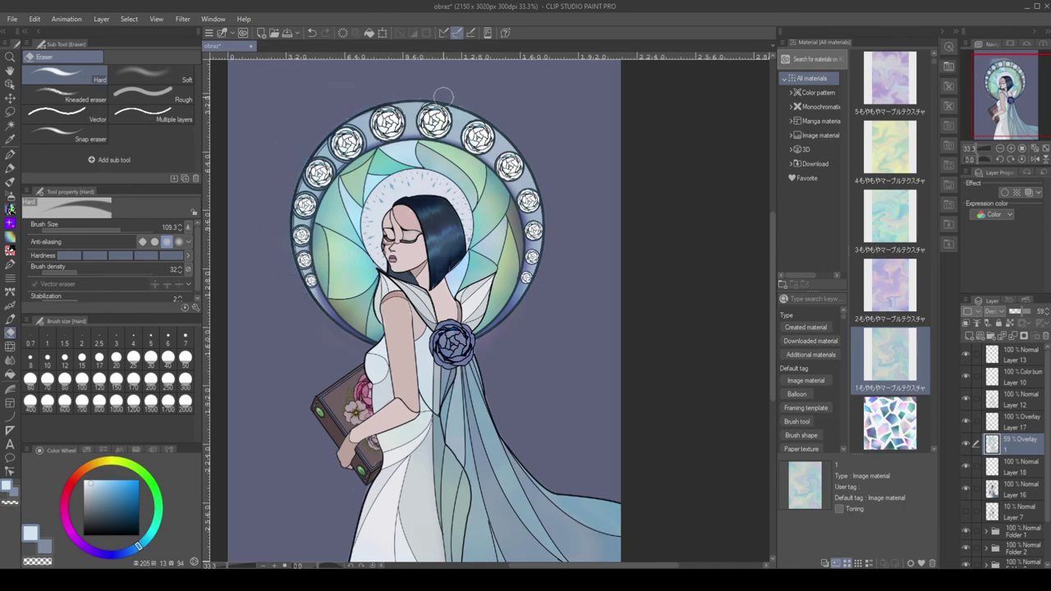
Add a new Layer 19 above the Overlay marble texture layer for another material
scroll(934, 451, down, 1)
scroll(935, 451, down, 3)
key(ctrl+shift+n)
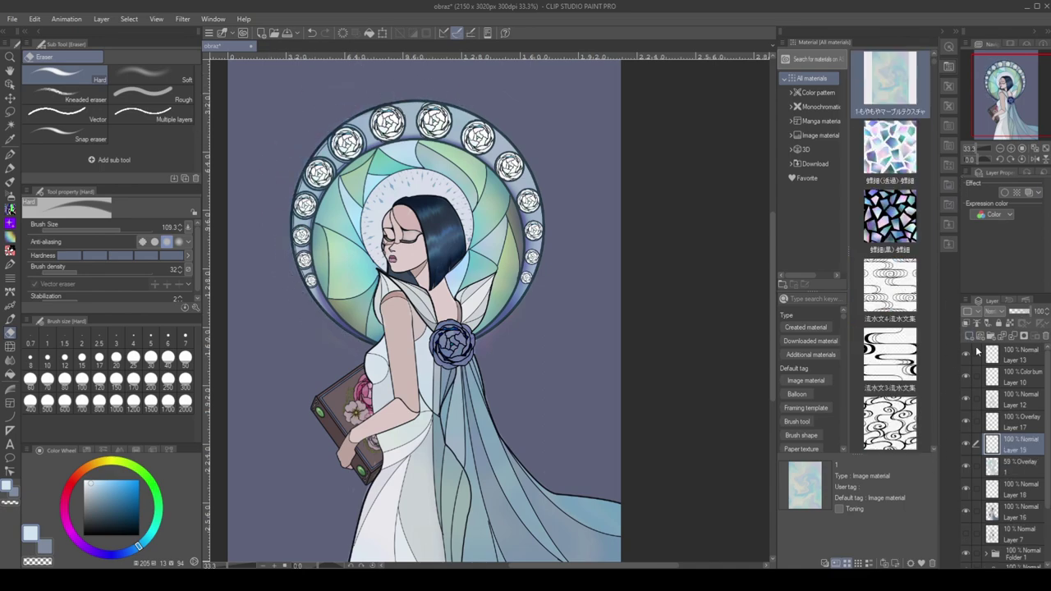
key(ctrl+minus)
drag(890, 148, 602, 508)
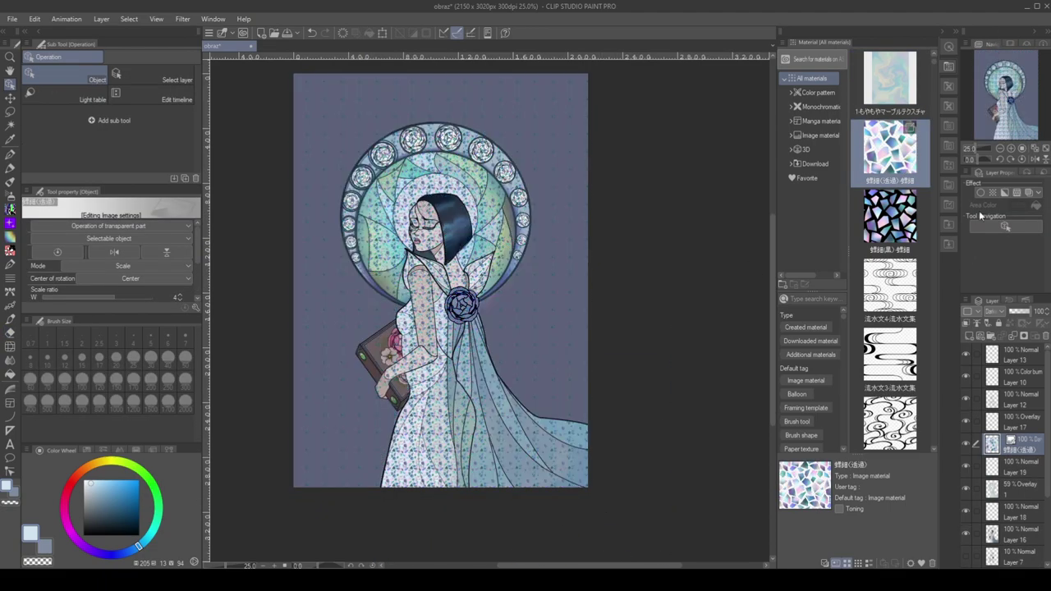
click(1045, 337)
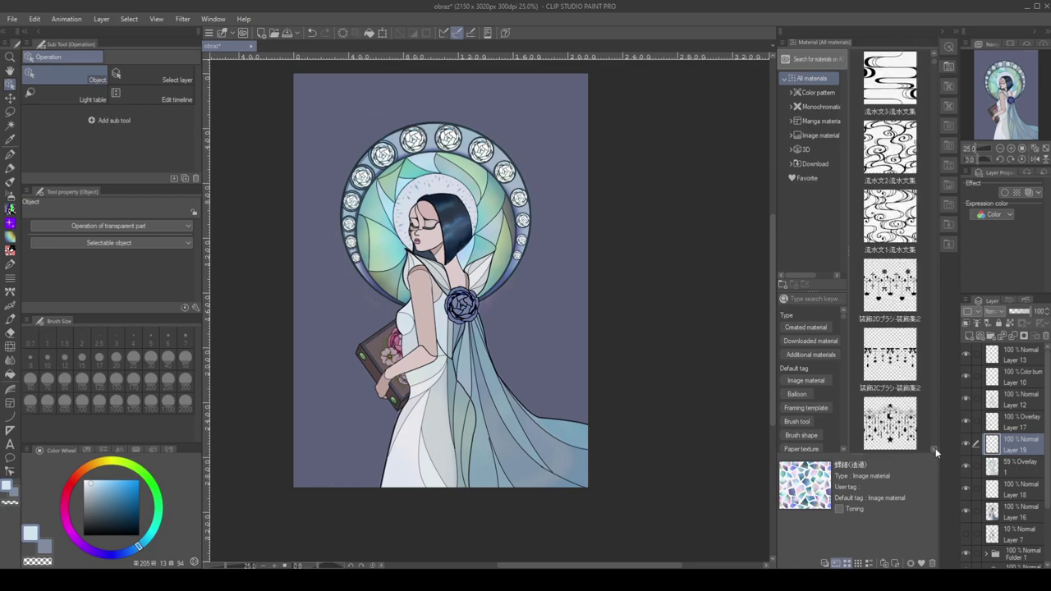
Place the KAKERUクリスタルテクスチャ crystal material above Layer 19, scale it to 45 and blend it as Screen
drag(934, 63, 933, 147)
drag(890, 251, 508, 314)
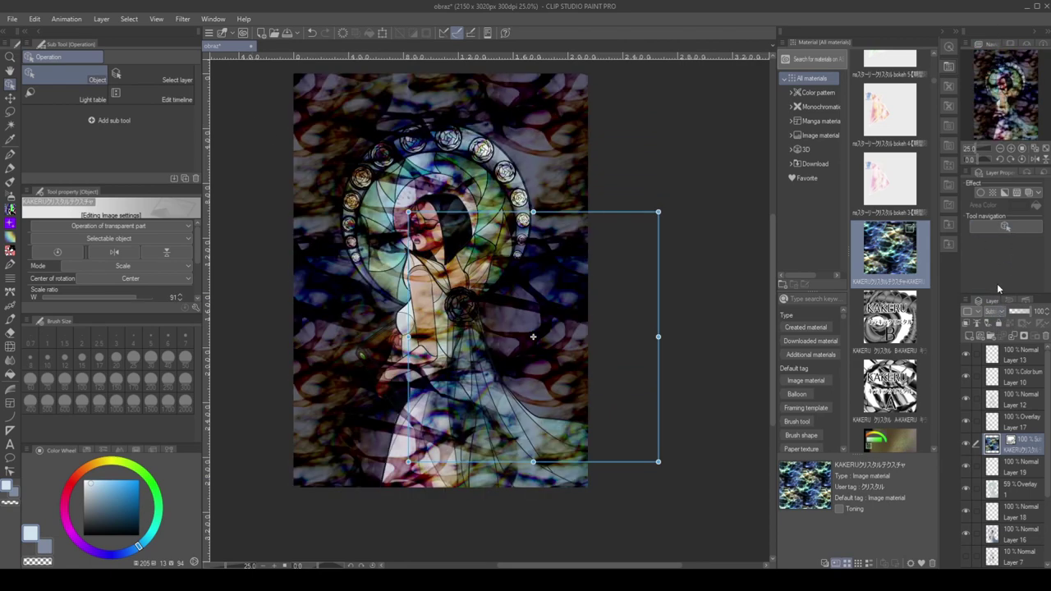
drag(575, 330, 493, 330)
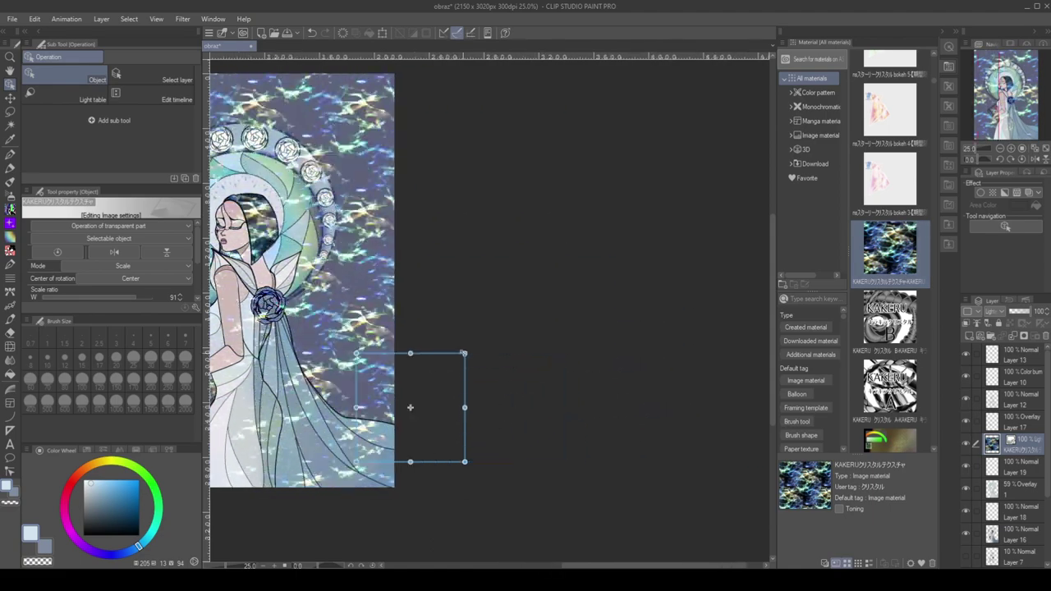
scroll(493, 331, down, 1)
key(ctrl+0)
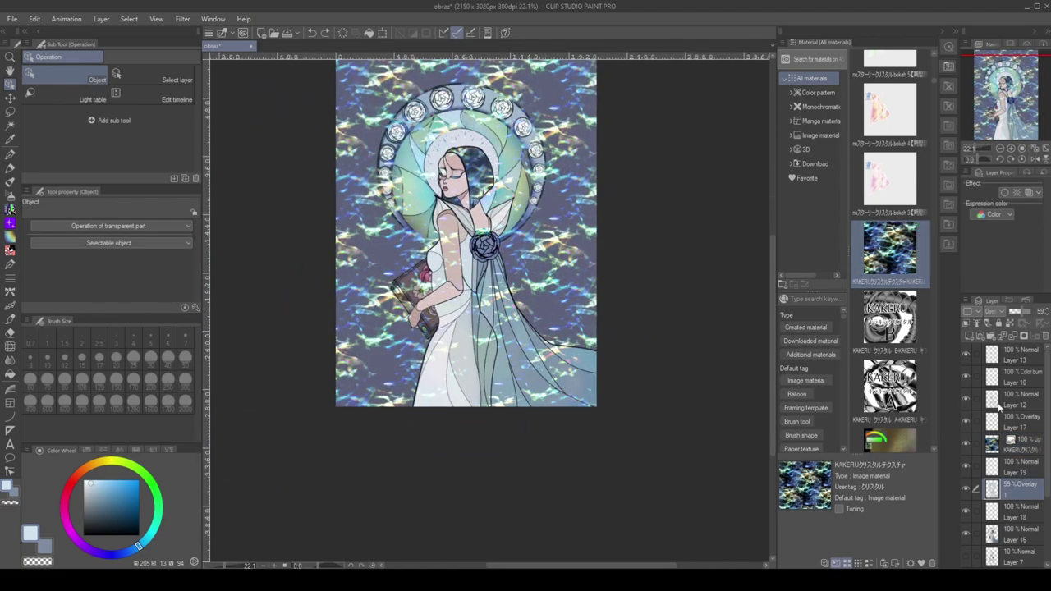
key(ctrl+z)
key(ctrl+z)
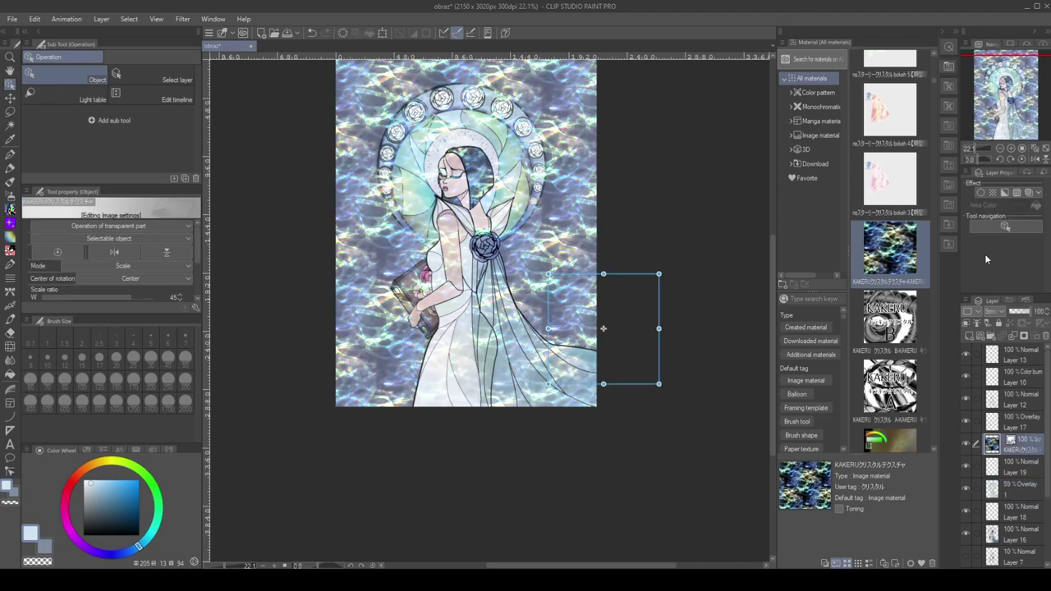
Lower the crystal texture layer's opacity to 38%
key(e)
scroll(274, 92, up, 1)
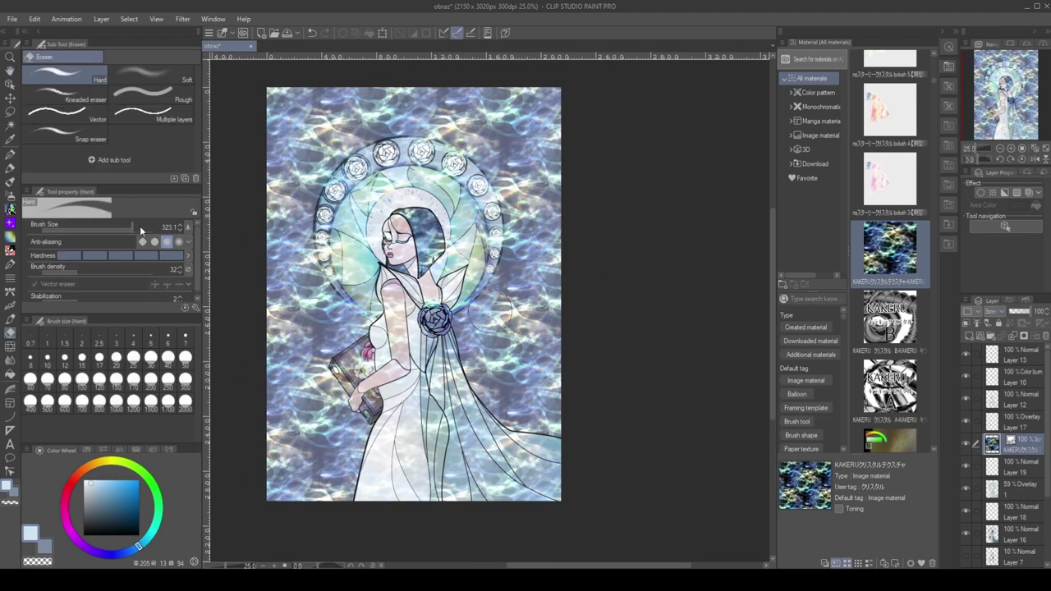
click(979, 464)
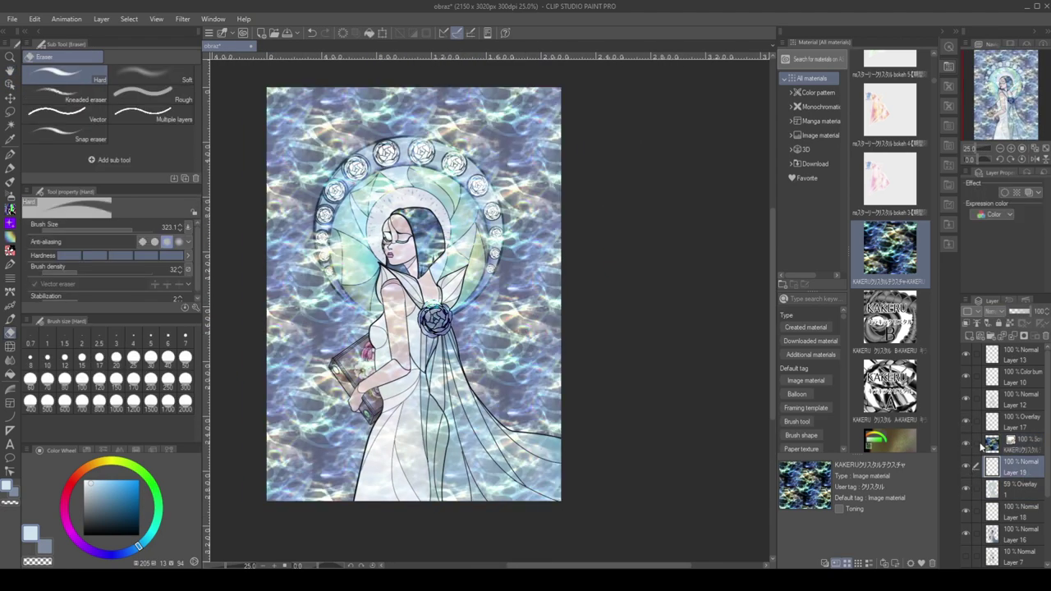
click(1012, 442)
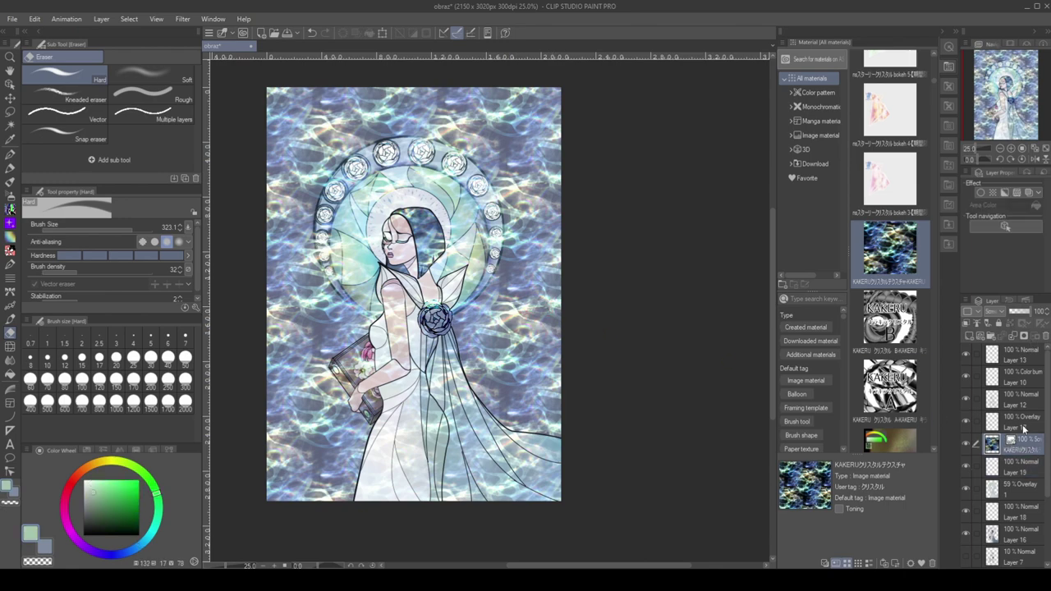
scroll(986, 312, down, 1)
scroll(999, 308, up, 1)
drag(1033, 312, 1019, 320)
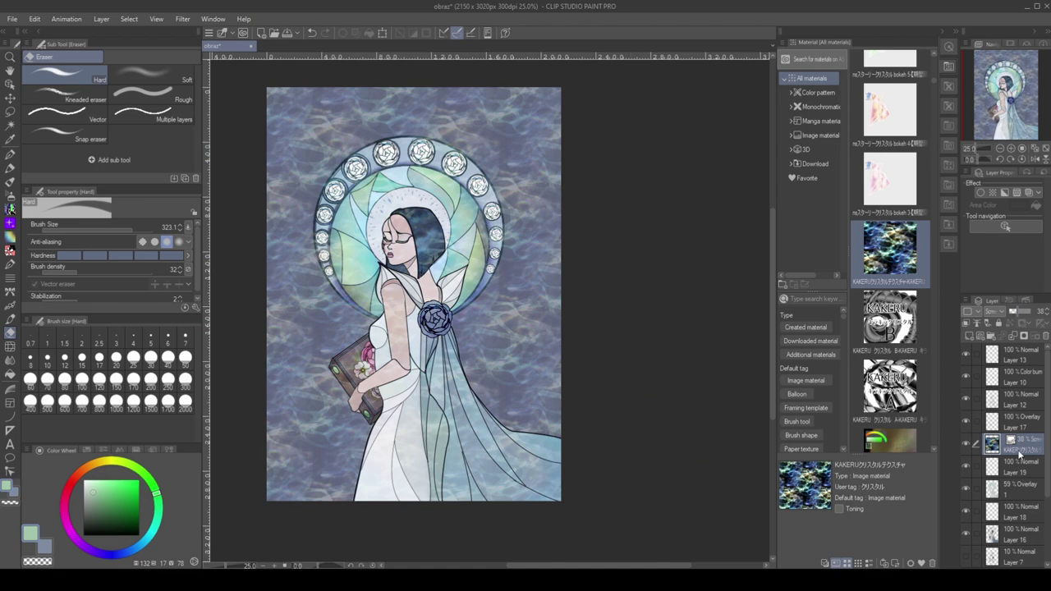
Merge the crystal texture down into Layer 19 and set the merged layer's blending mode to Color dodge
key(ctrl+e)
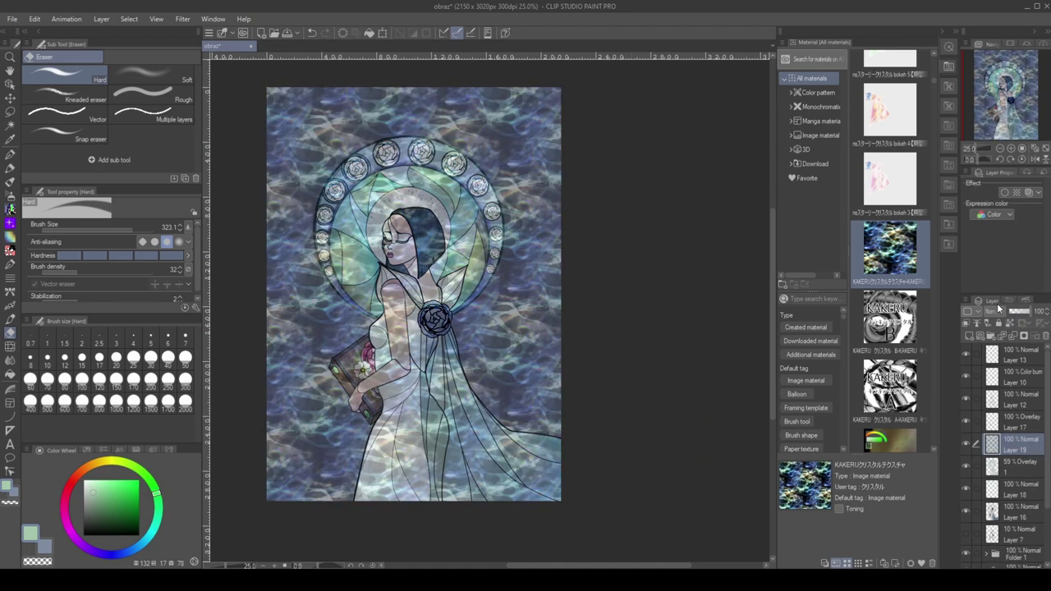
scroll(1001, 310, down, 6)
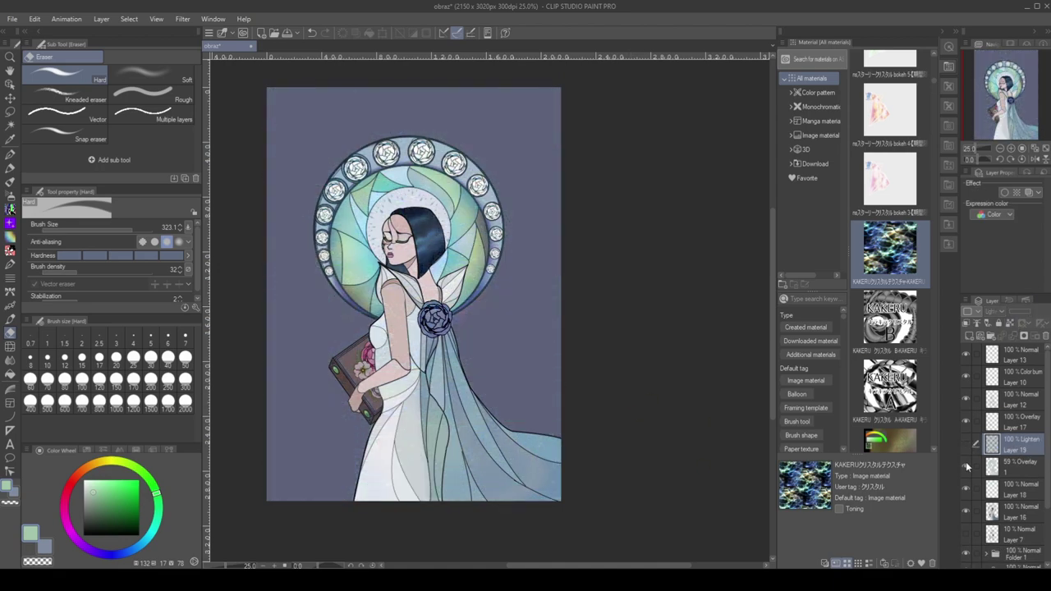
scroll(1002, 312, down, 3)
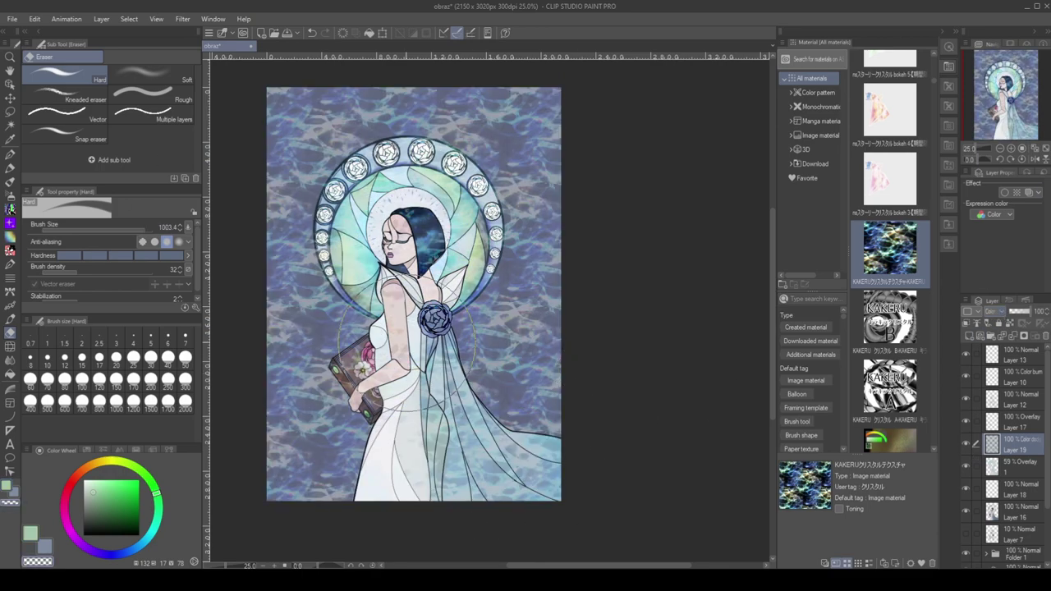
Erase the crystal texture from the hair, skin, dress, book, border and background, keeping it on the cape and stained glass
drag(129, 230, 118, 230)
mouse_move(401, 271)
mouse_down()
mouse_move(419, 222)
mouse_move(432, 259)
mouse_up()
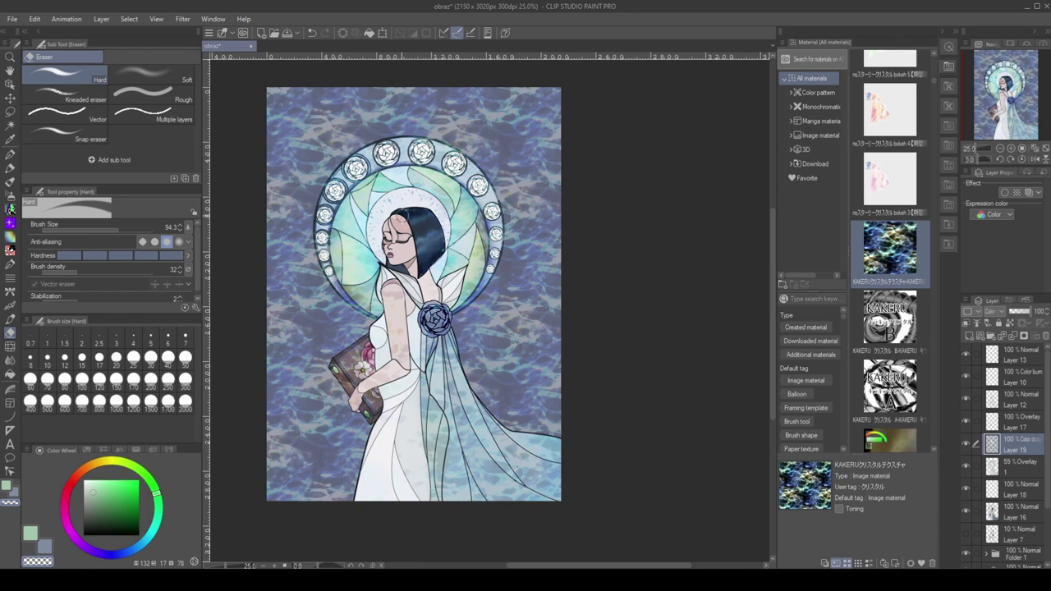
mouse_move(332, 280)
mouse_down()
mouse_move(337, 179)
mouse_move(376, 160)
mouse_move(427, 146)
mouse_move(488, 207)
mouse_move(476, 302)
mouse_move(388, 313)
mouse_move(414, 368)
mouse_move(403, 419)
mouse_move(420, 505)
mouse_move(412, 507)
mouse_up()
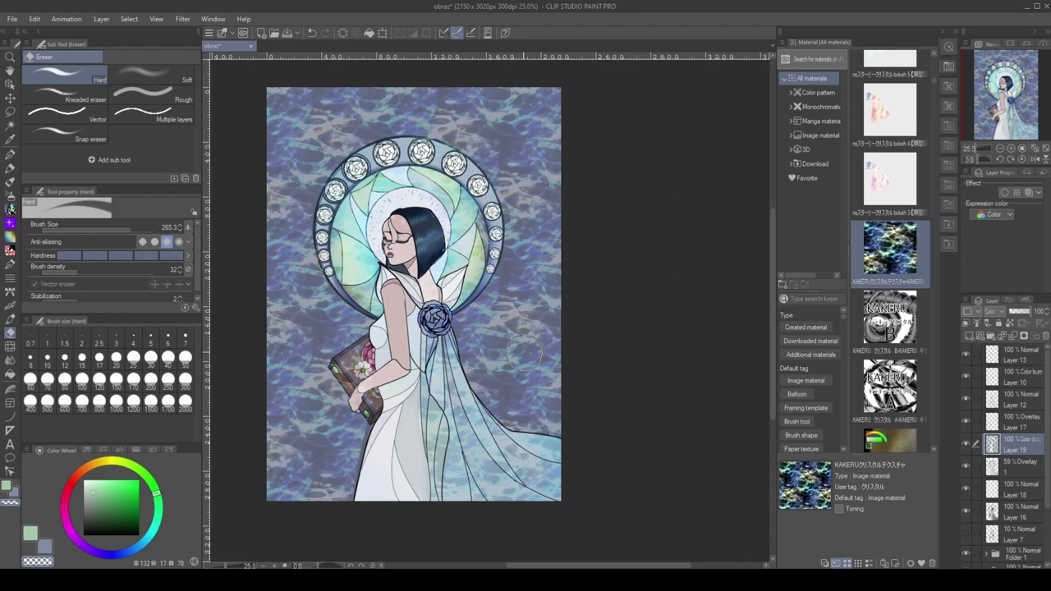
mouse_move(524, 353)
mouse_down()
mouse_move(487, 377)
mouse_move(521, 420)
mouse_move(496, 123)
mouse_move(561, 112)
mouse_move(474, 143)
mouse_move(352, 96)
mouse_move(267, 371)
mouse_move(290, 196)
mouse_move(361, 327)
mouse_move(353, 440)
mouse_move(489, 353)
mouse_move(516, 243)
mouse_move(536, 422)
mouse_move(473, 353)
mouse_move(475, 376)
mouse_move(465, 326)
mouse_up()
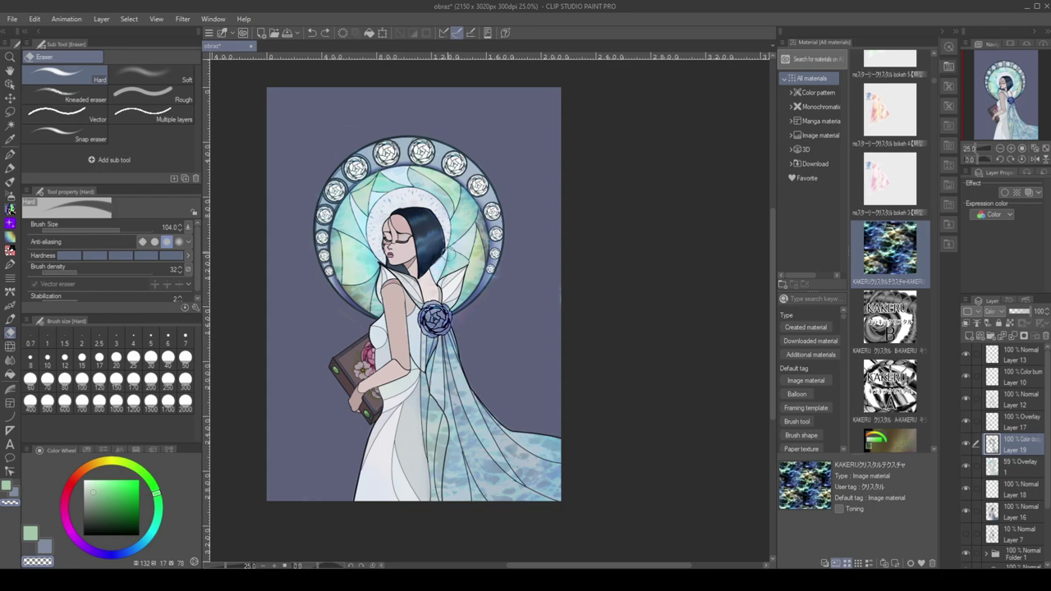
scroll(515, 223, up, 1)
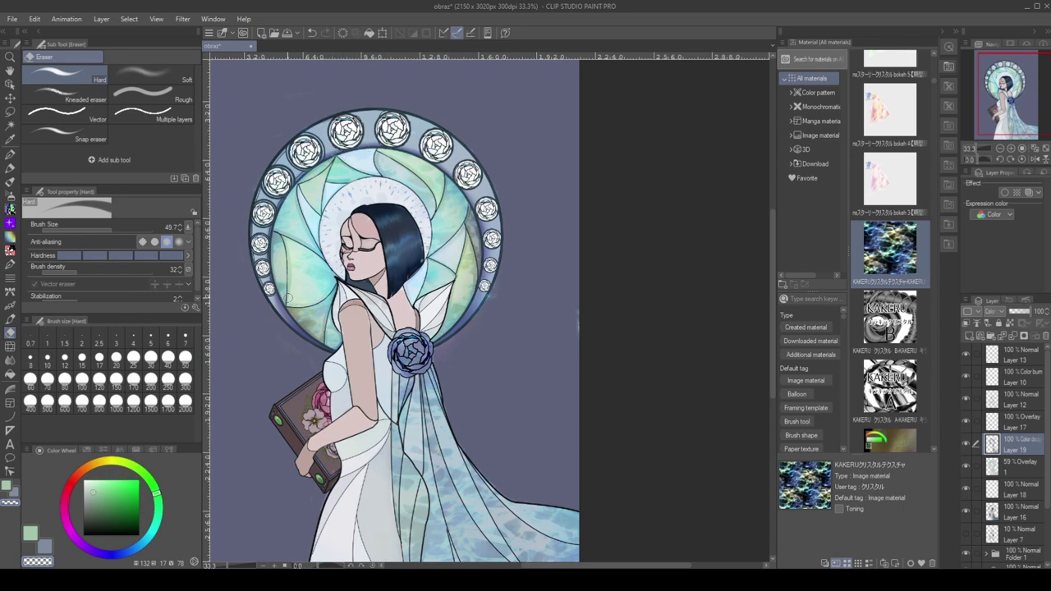
scroll(622, 340, down, 1)
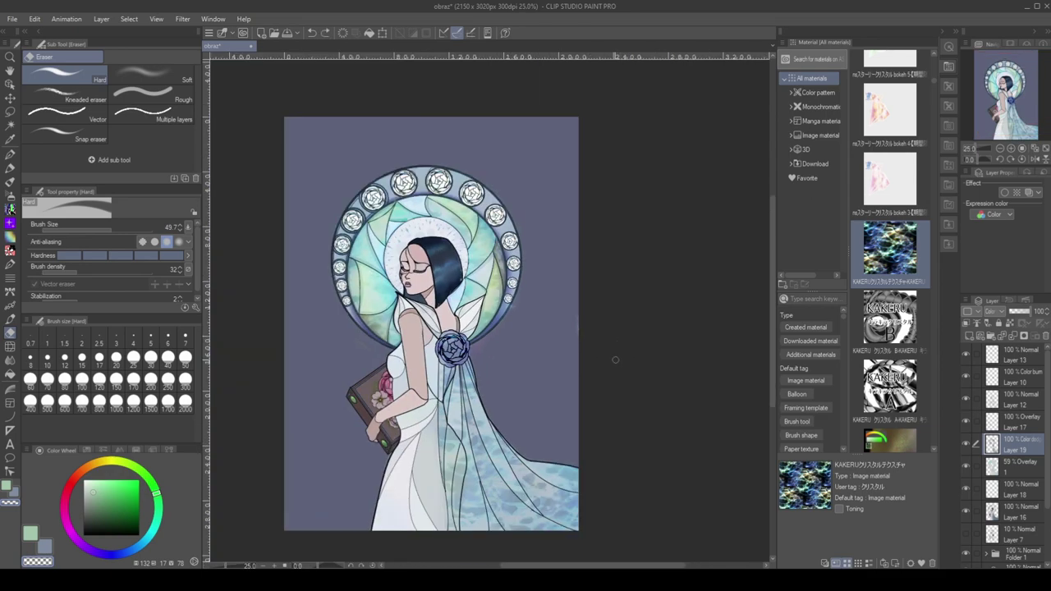
Set Layer 19's opacity to 77% and soften its crystal texture with the Blur and Blend tools
drag(1029, 316, 1027, 317)
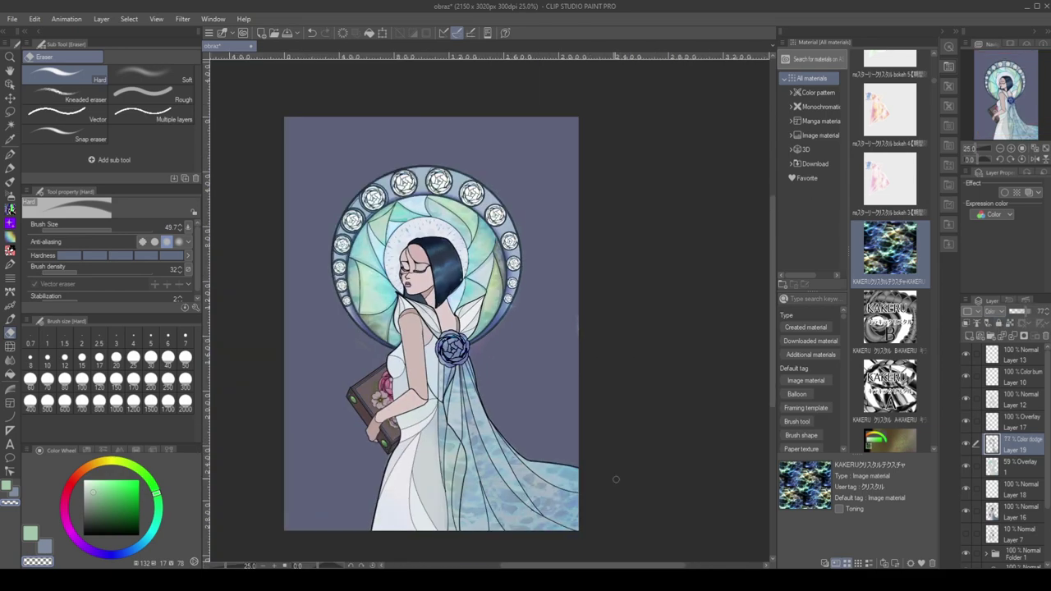
key(j)
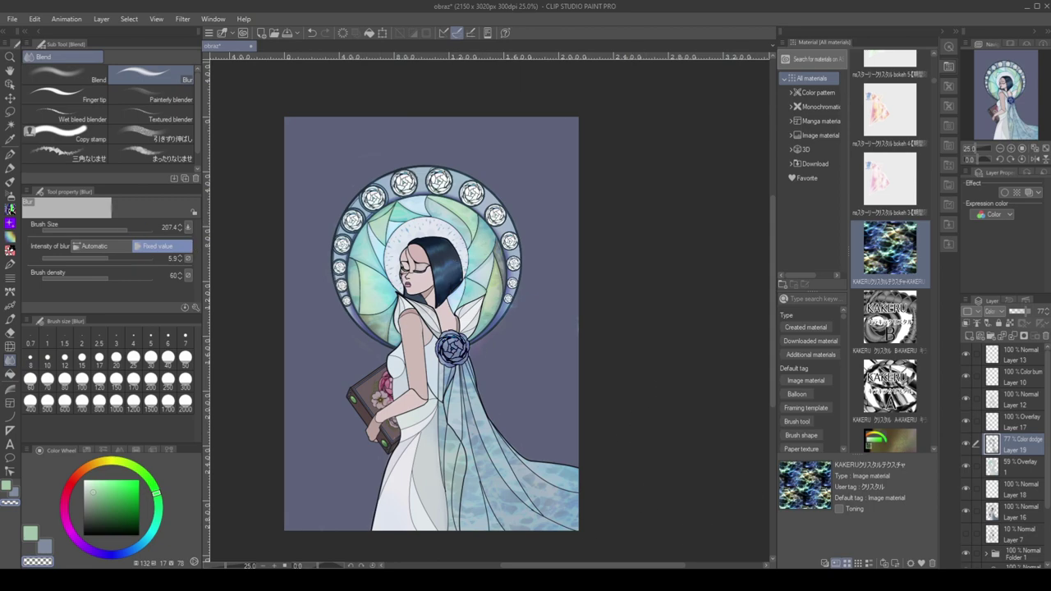
click(66, 78)
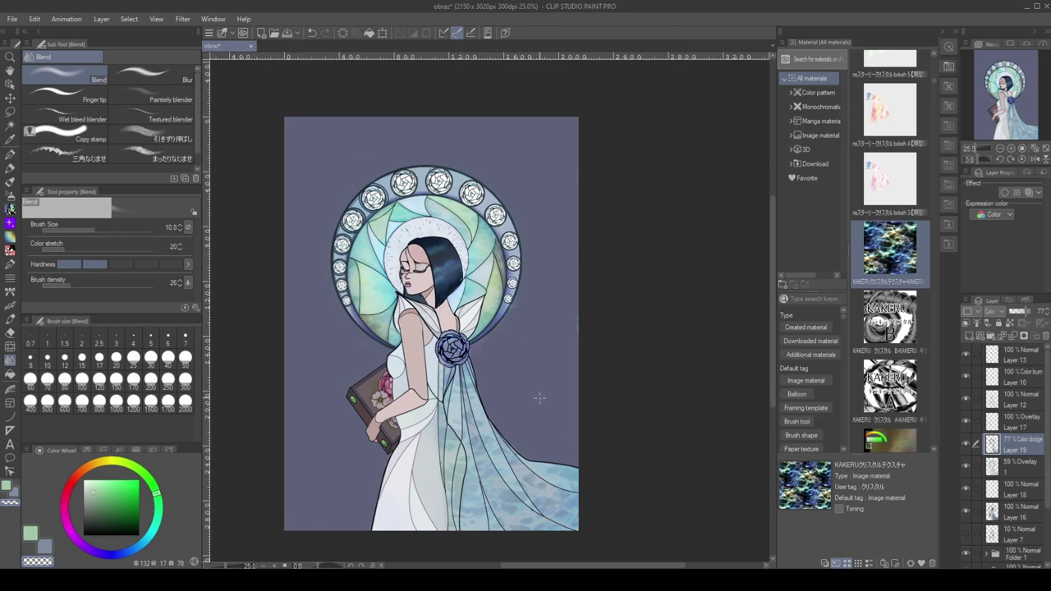
Add Layer 20 on top and write the artist's signature in black with the Turnip pen in the canvas's lower-left corner
key(ctrl+shift+n)
key(p)
scroll(262, 528, up, 3)
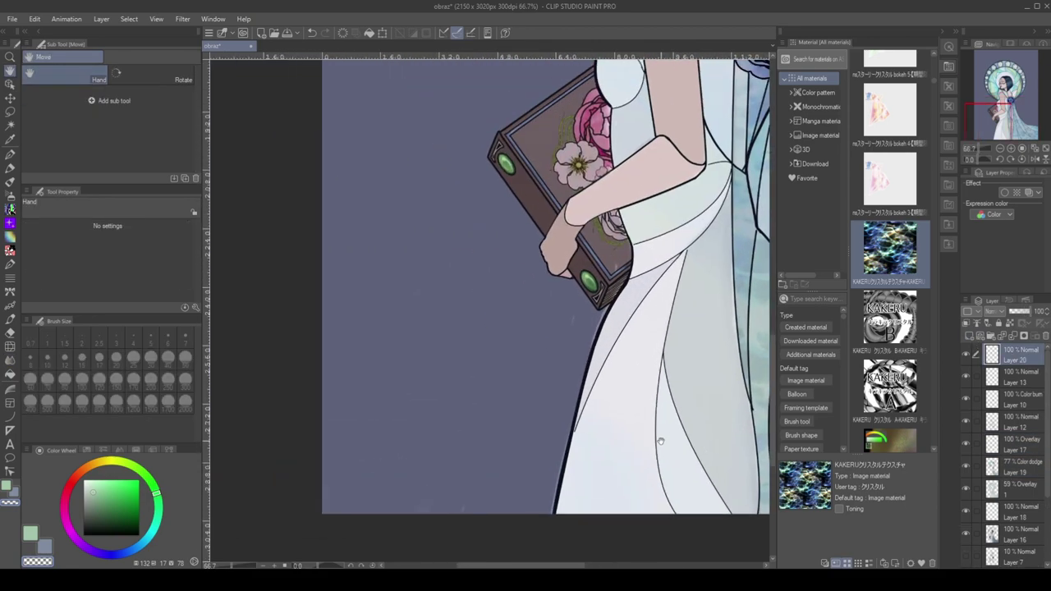
key(bracketright)
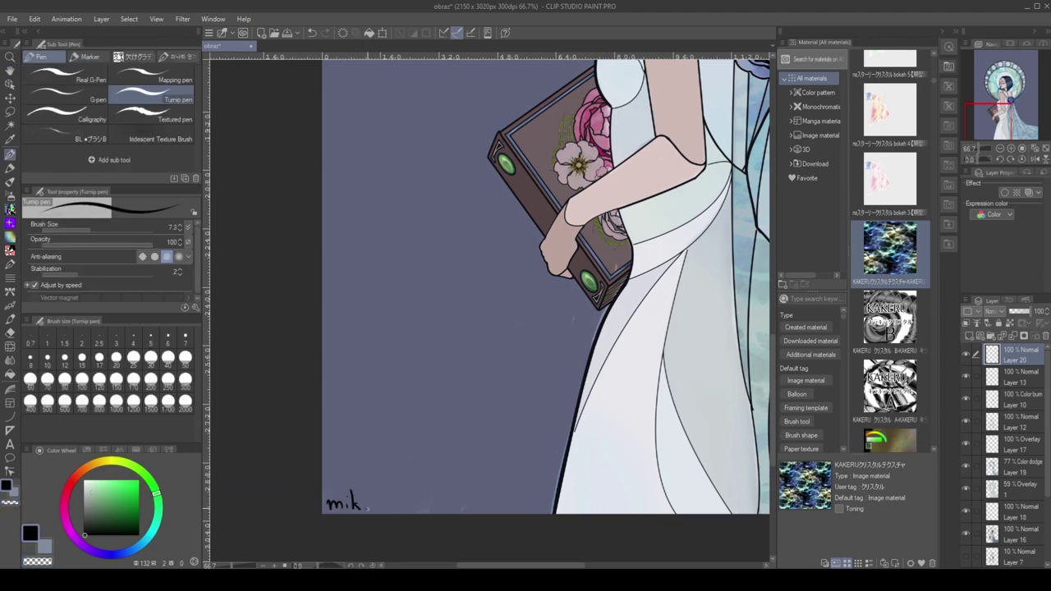
scroll(487, 495, down, 4)
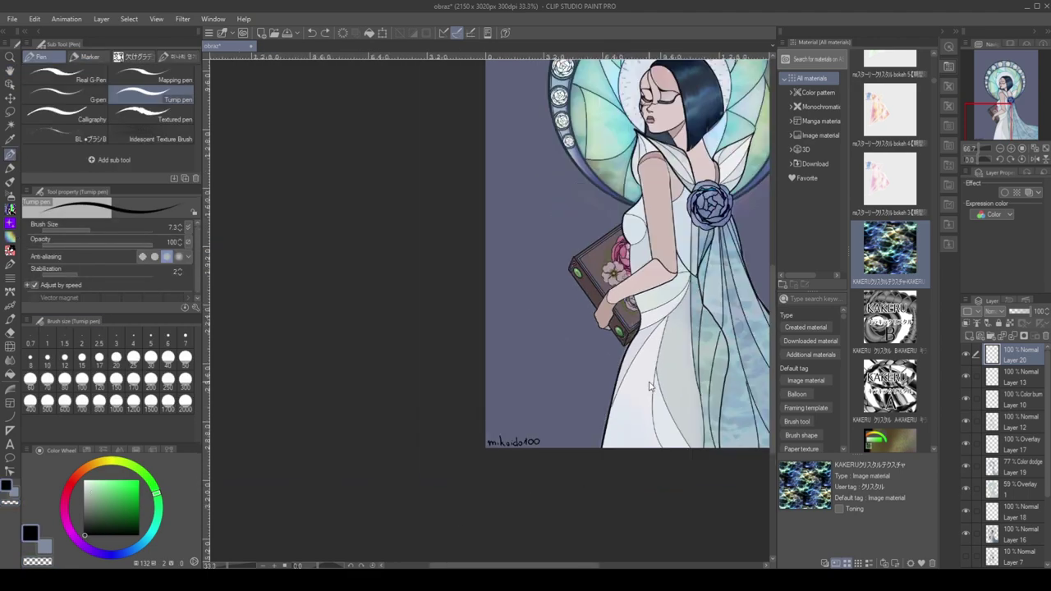
Bring the whole illustration into view and select Layer 1, the plain background layer
key(h)
drag(739, 362, 613, 410)
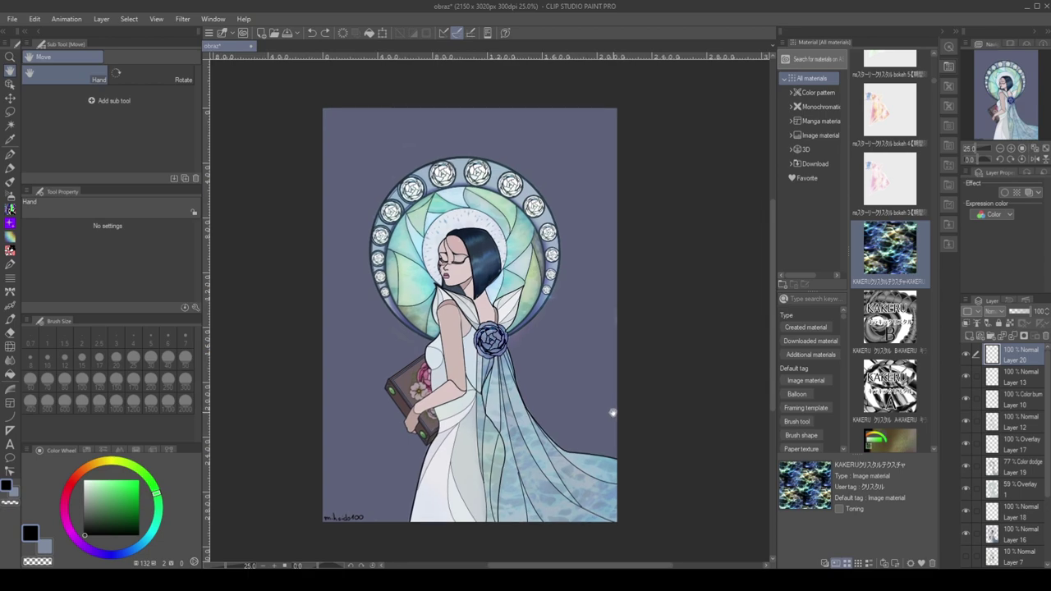
scroll(1010, 452, down, 4)
click(1015, 533)
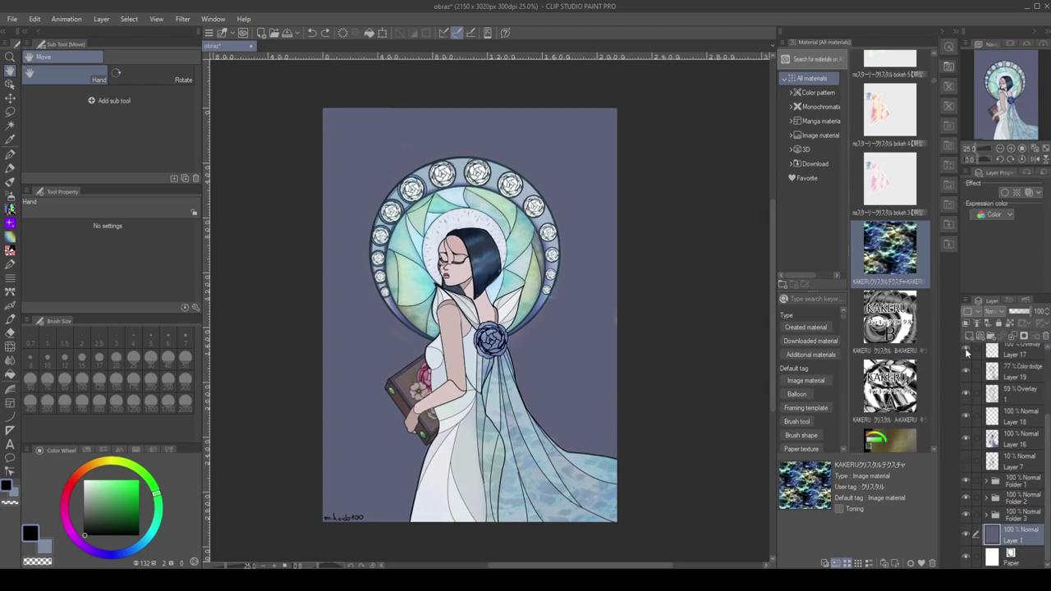
Outline a thin black rectangular frame just inside the canvas edges on new Layer 21, above the plain background
click(10, 420)
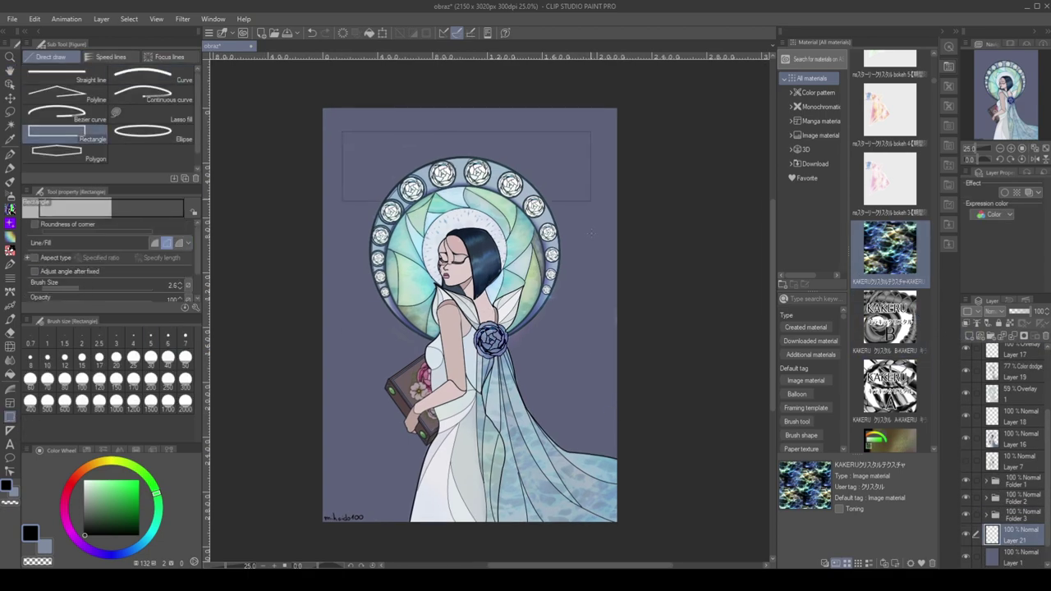
drag(592, 233, 594, 491)
Browse the color pattern and image materials, and search the image materials for "texture"
scroll(902, 186, down, 10)
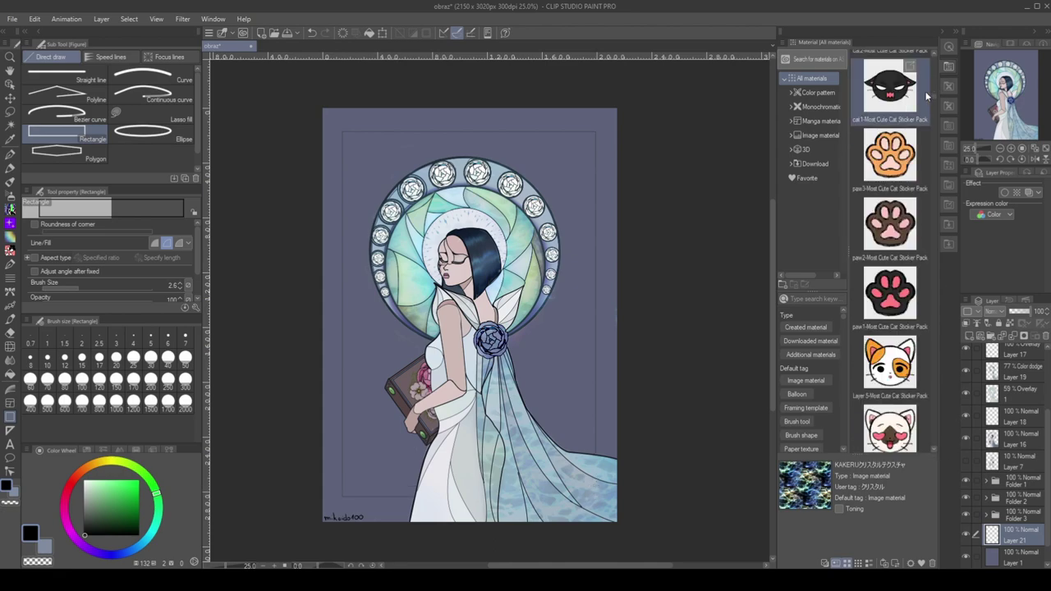
click(821, 93)
drag(936, 98, 972, 260)
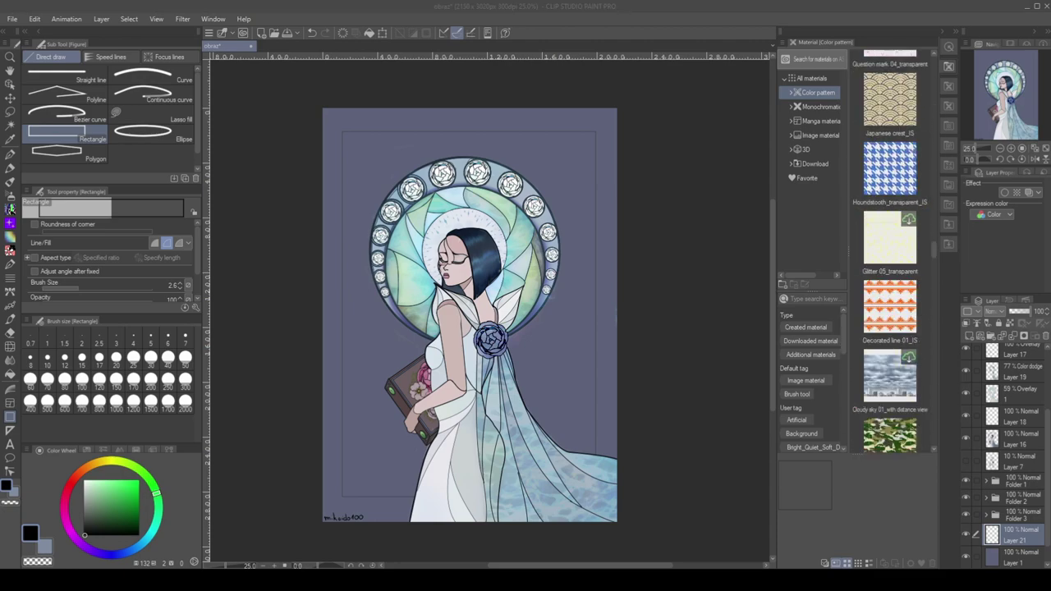
scroll(883, 339, down, 5)
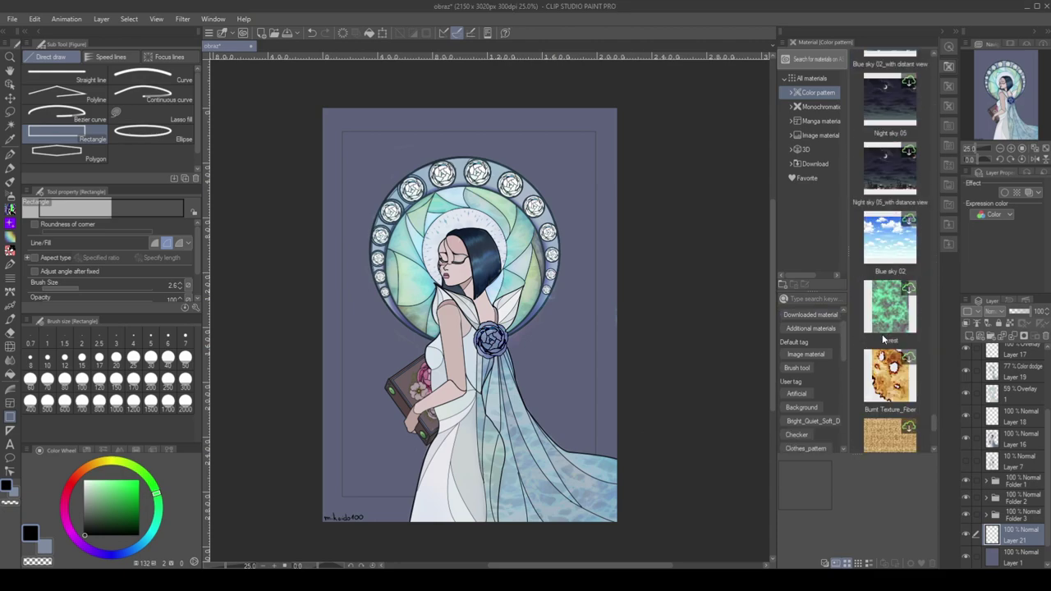
click(818, 135)
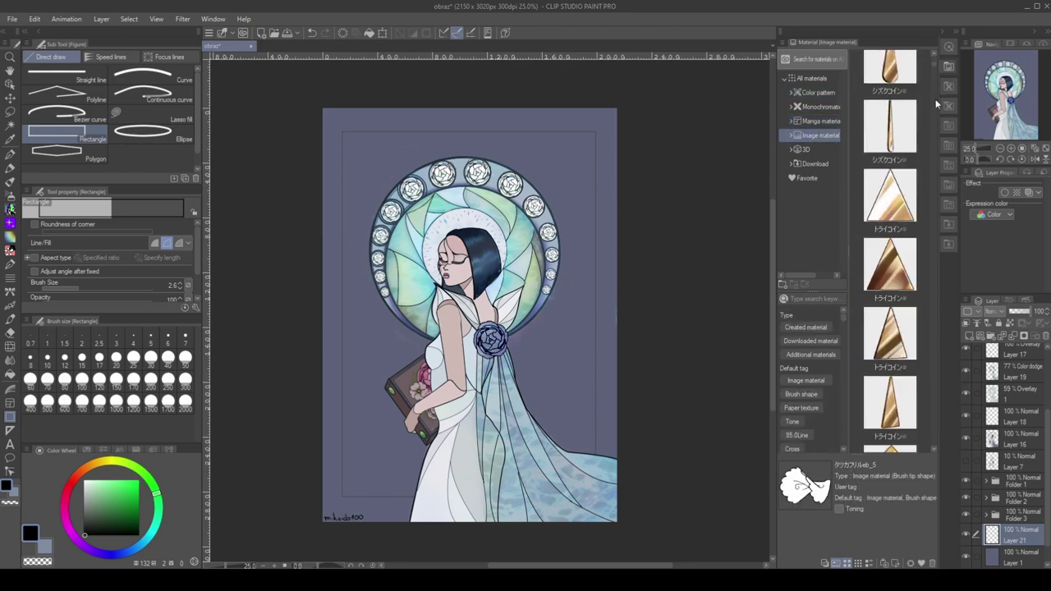
click(821, 340)
click(813, 299)
text(texture)
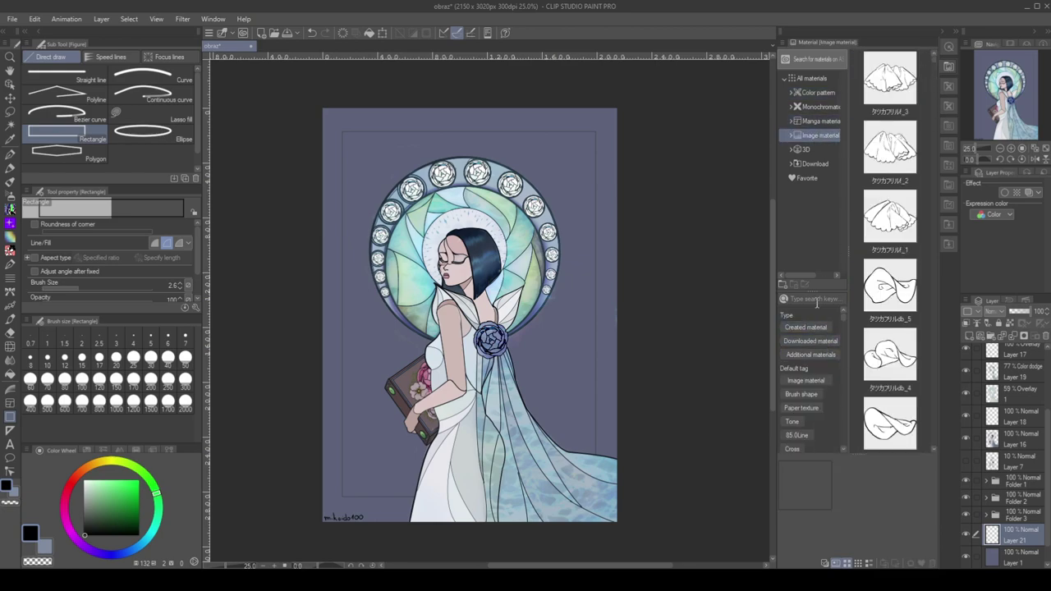
key(Return)
scroll(887, 287, down, 5)
scroll(914, 290, down, 2)
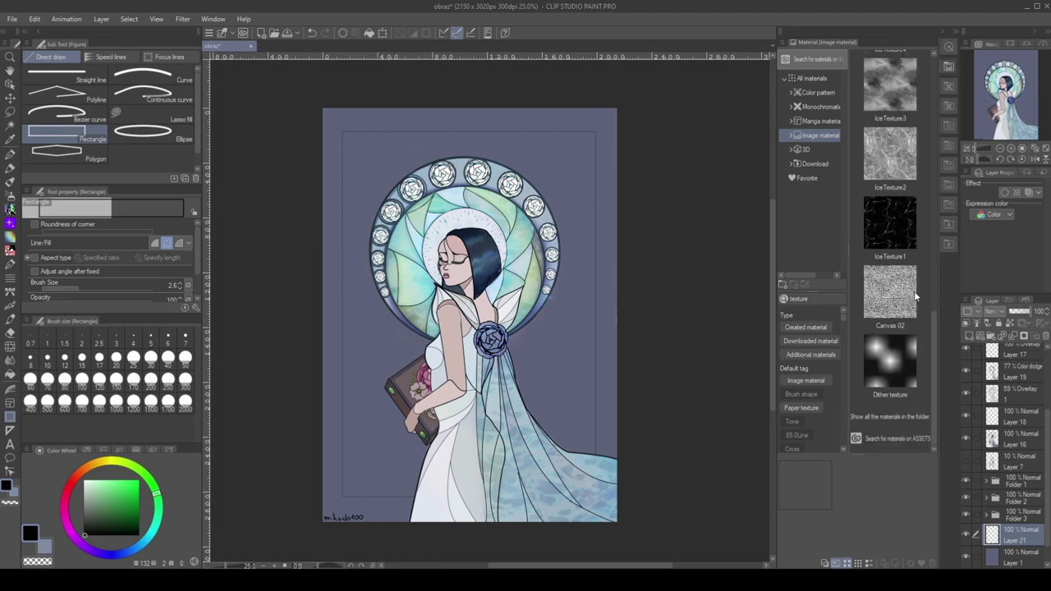
Try the IceTexture1 and IceTexture6 materials over the background
drag(914, 291, 556, 350)
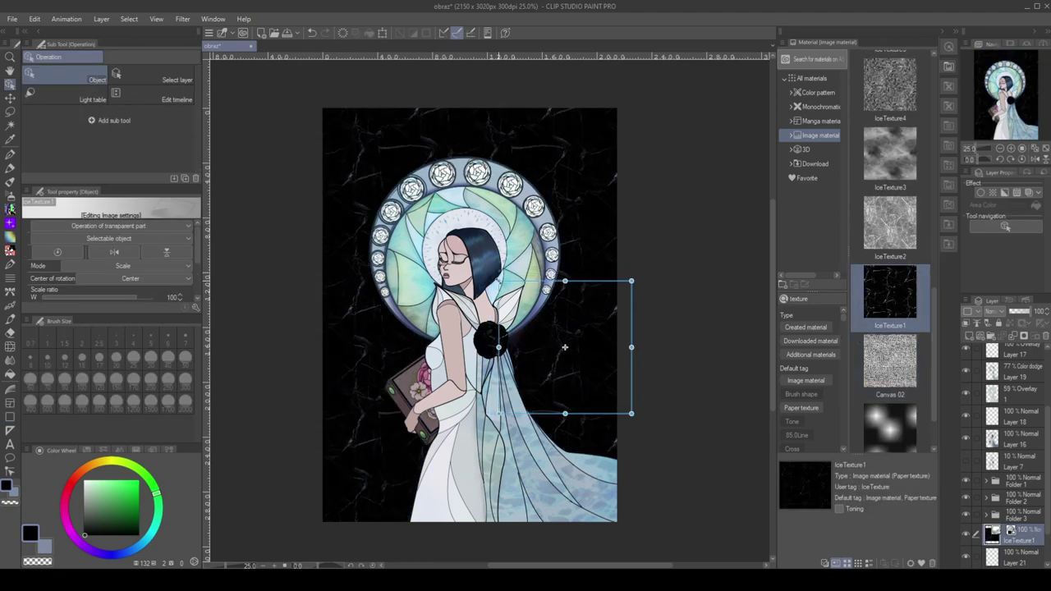
key(ctrl+z)
scroll(890, 284, up, 4)
drag(890, 283, 624, 336)
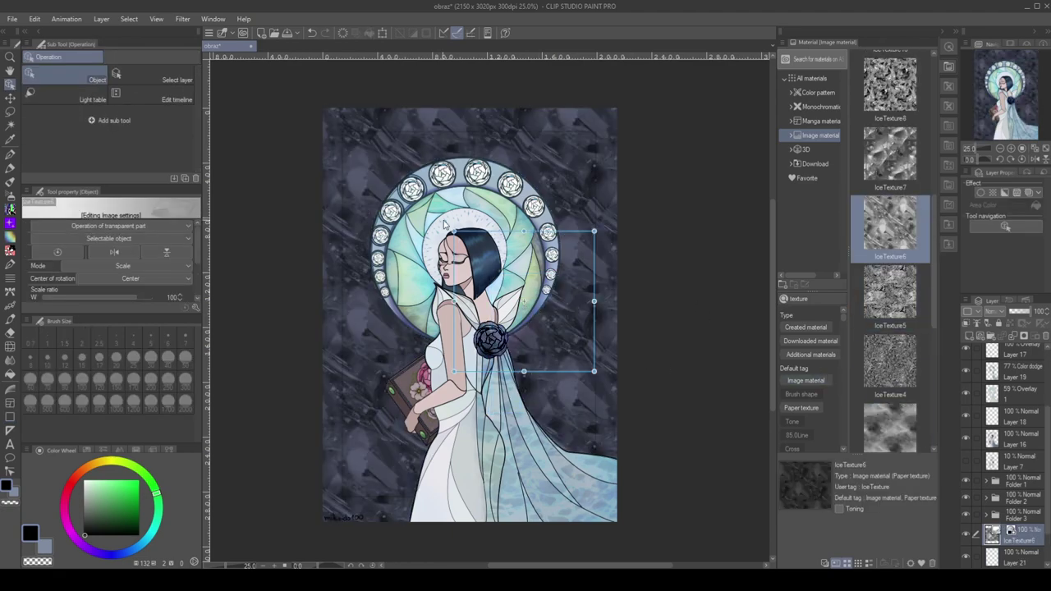
key(ctrl+z)
Place the IceTexture12 material above Layer 21 and shrink its tile to a mirrored scale ratio of -50
scroll(877, 312, up, 2)
drag(889, 218, 604, 342)
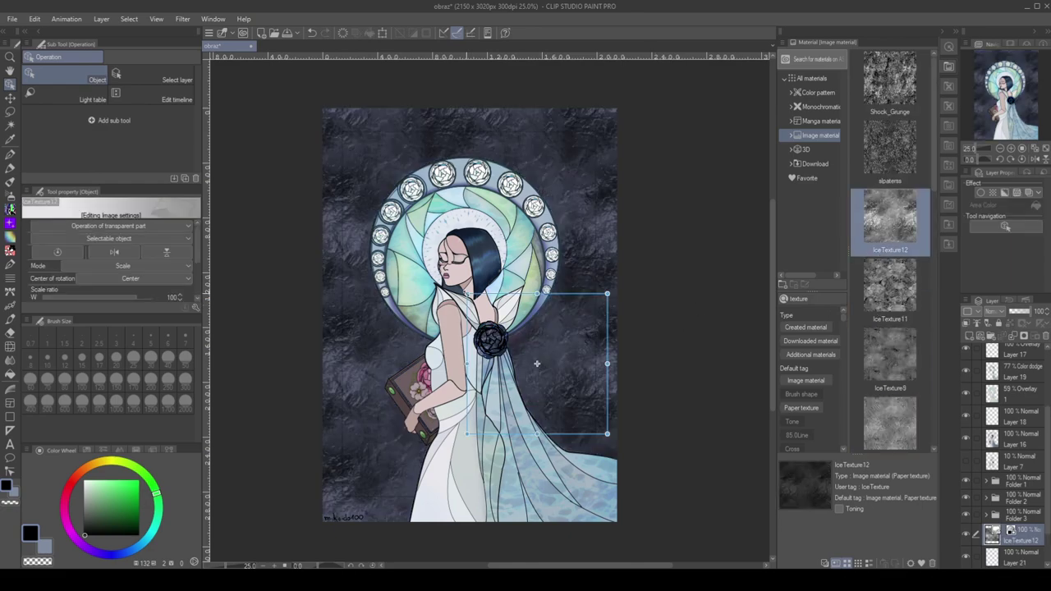
click(966, 481)
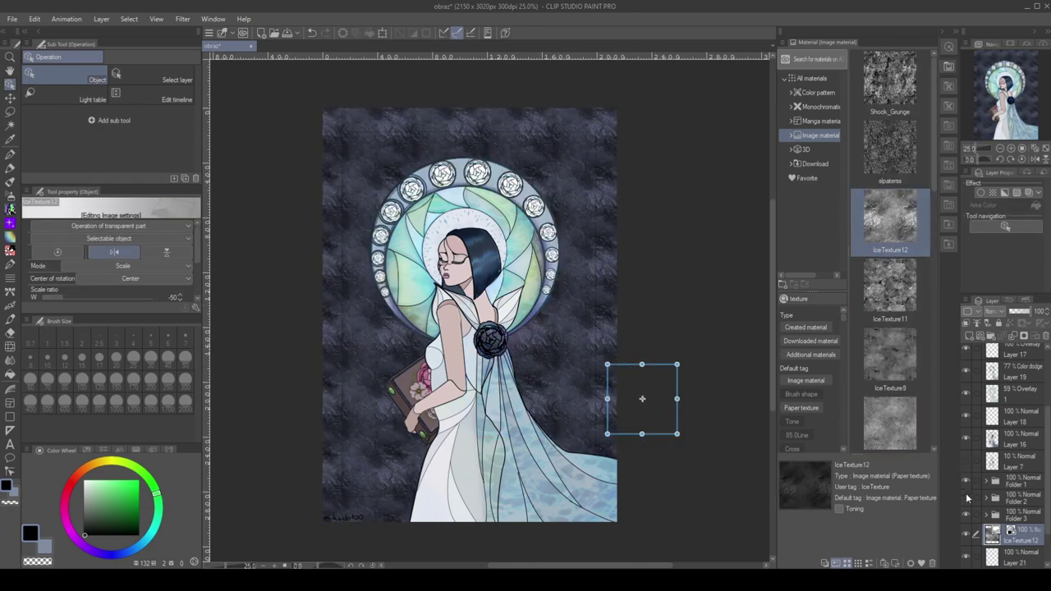
Move the IceTexture12 layer to the top of Folder 3 and set its opacity to 62%
click(990, 515)
drag(1002, 533, 1018, 429)
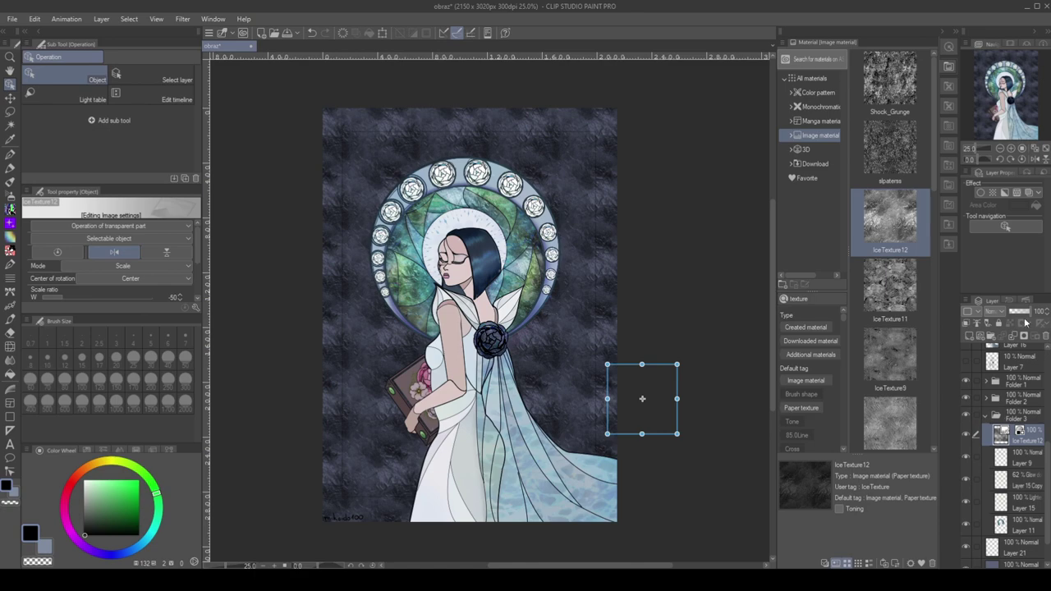
click(1024, 314)
click(1020, 316)
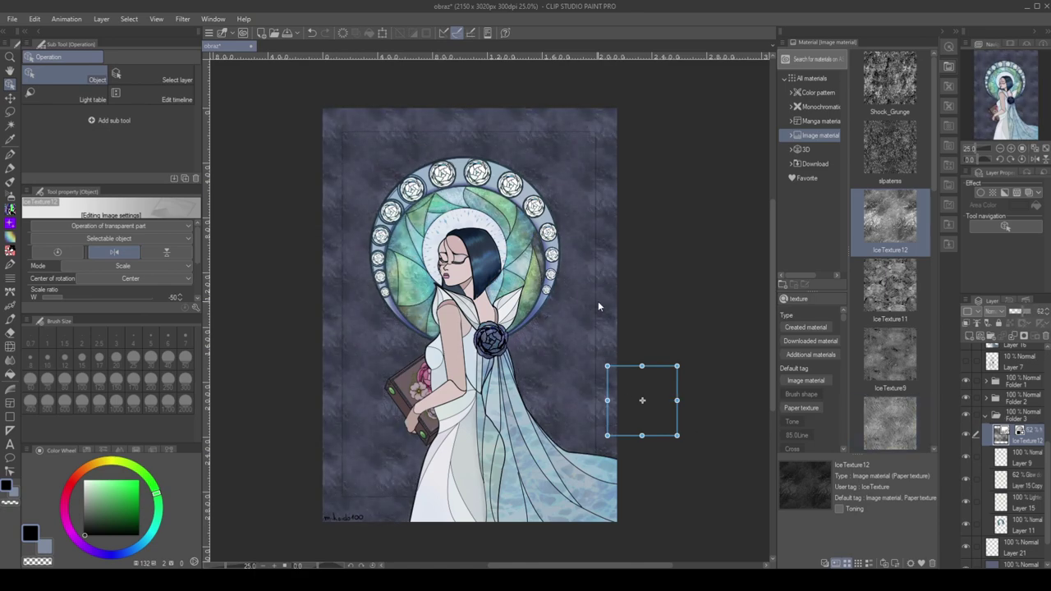
Try to merge the ice texture into Layer 22 and erase it from the background with the Hard eraser
key(e)
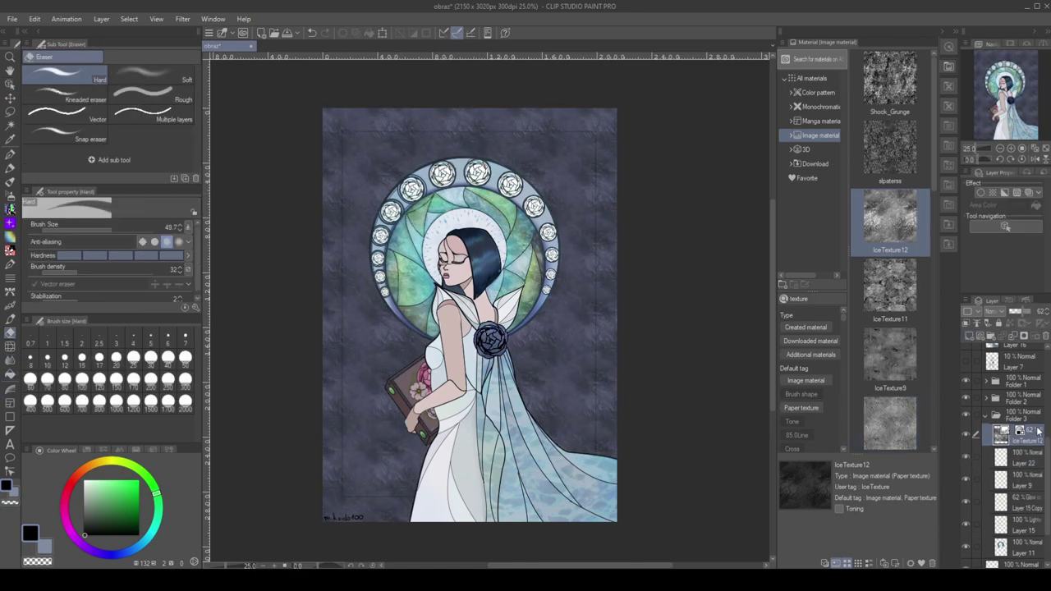
mouse_move(316, 497)
mouse_down()
mouse_move(302, 396)
mouse_move(472, 518)
mouse_move(330, 351)
mouse_move(315, 189)
mouse_move(348, 233)
mouse_move(347, 280)
mouse_move(347, 98)
mouse_move(364, 172)
mouse_up()
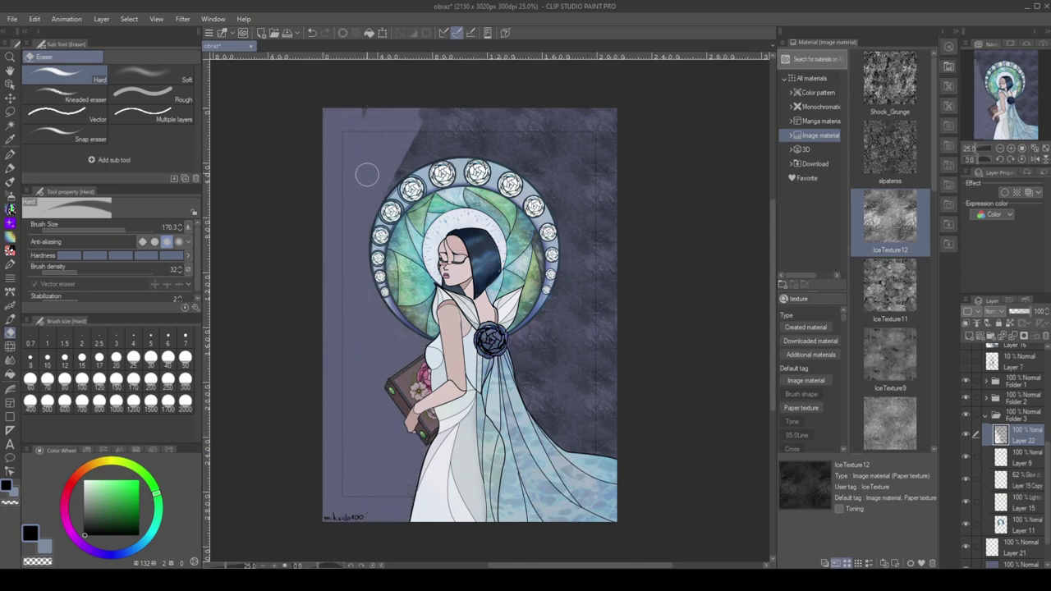
key(ctrl+z)
key(ctrl+z)
key(ctrl+z)
Move the IceTexture12 layer directly above Layer 16 and set its opacity to 56%
drag(1000, 436, 996, 391)
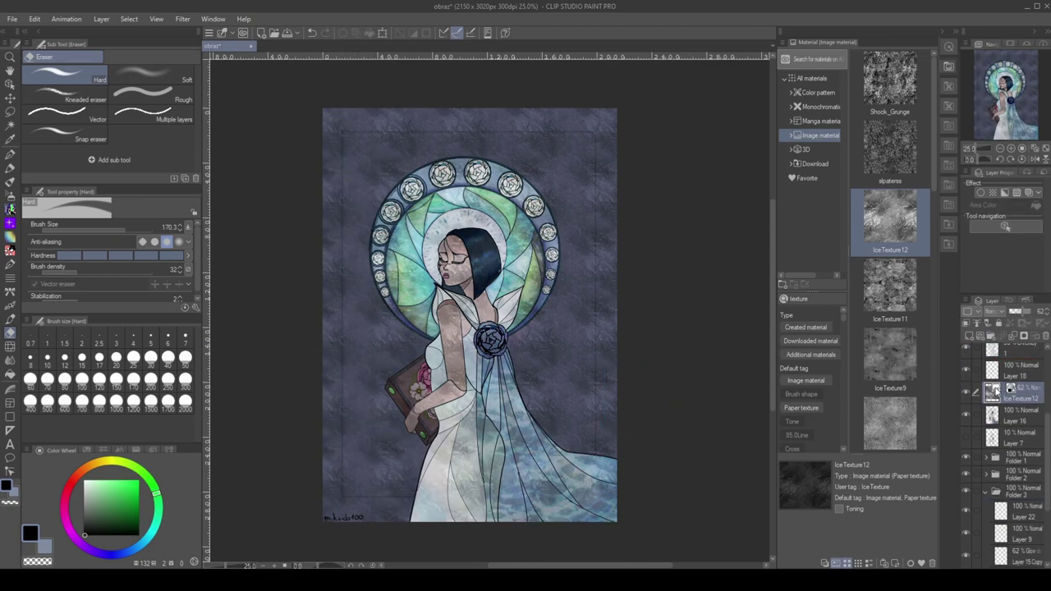
drag(1014, 319, 997, 316)
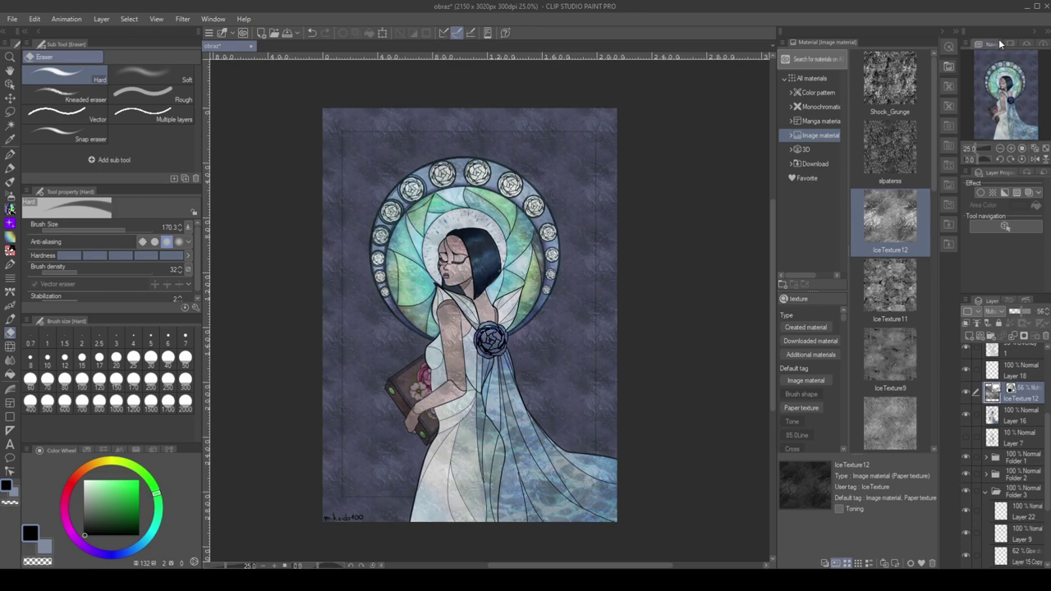
Hide the 59% Overlay layer named 1 and toggle Layer 16 off and on to check the ice texture
scroll(969, 361, up, 5)
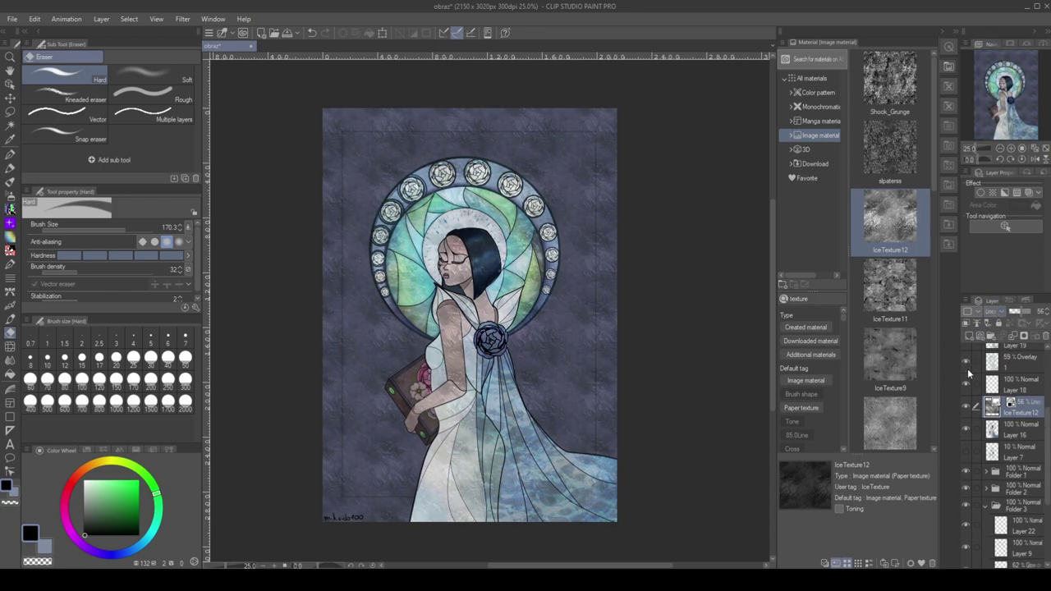
scroll(973, 411, down, 2)
click(966, 513)
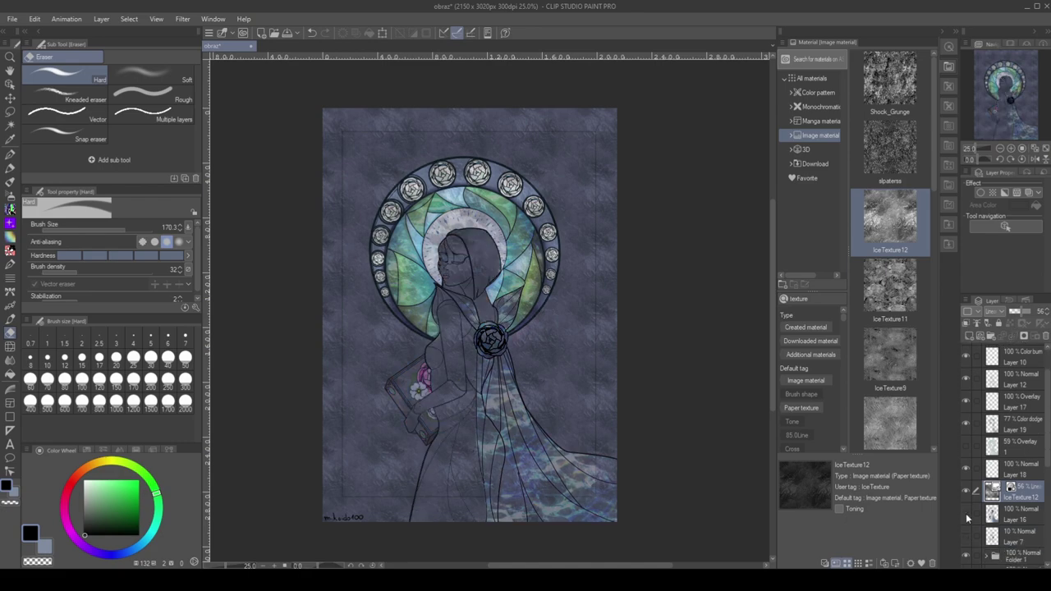
click(966, 513)
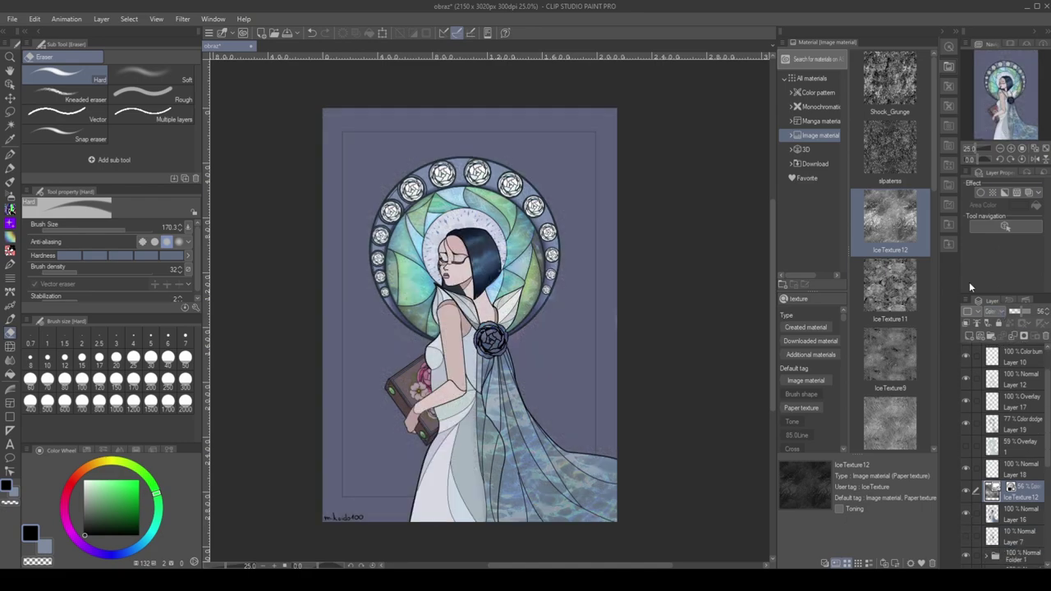
Try different blending modes on the IceTexture12 layer with its opacity at 85% and 79%
scroll(1000, 312, down, 3)
scroll(996, 311, down, 1)
key(Down)
key(Down)
key(Down)
key(Down)
key(Down)
key(Down)
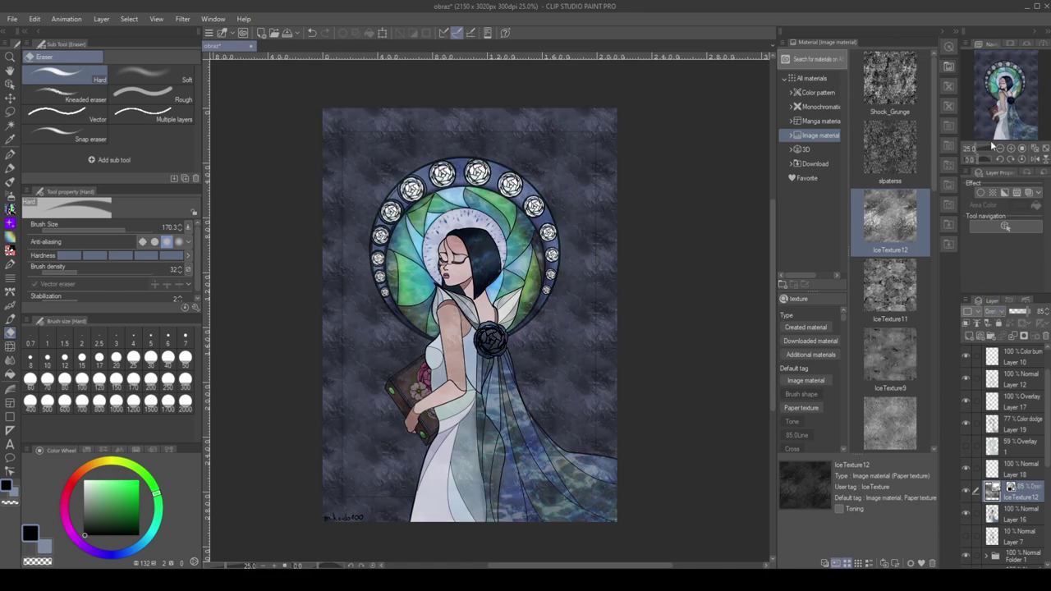
click(1023, 313)
scroll(998, 312, down, 3)
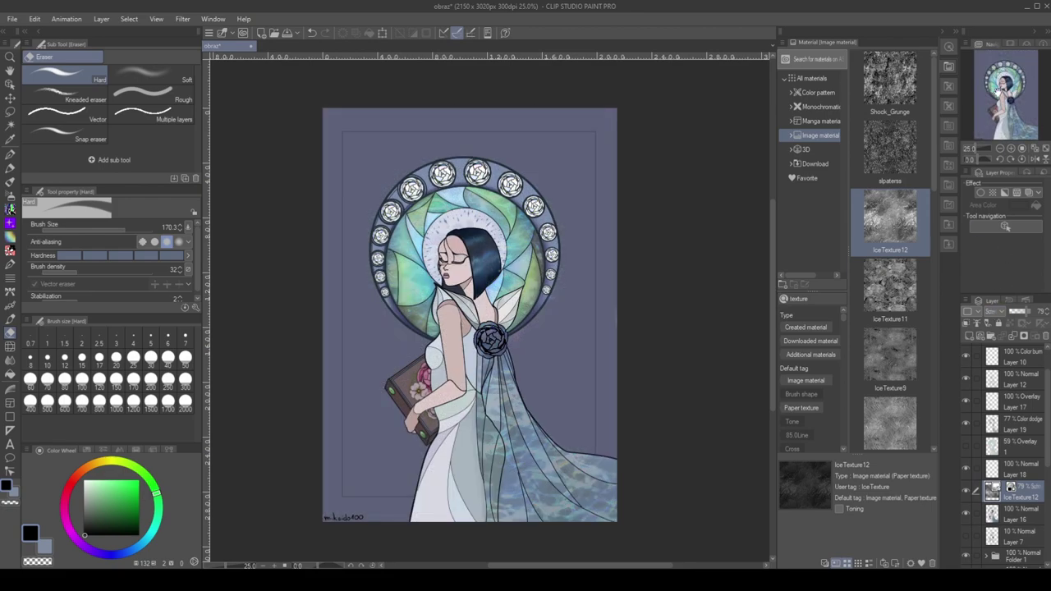
Merge the ice texture into new Layer 23 above Layer 16, in Normal mode at 33% opacity
key(Down)
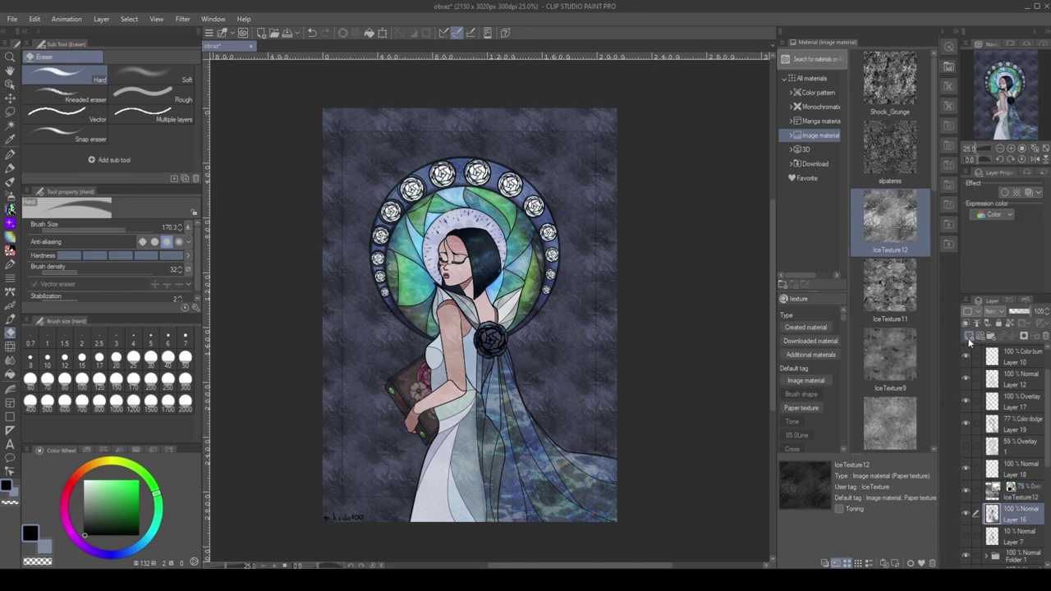
key(Down)
drag(1029, 317, 1018, 316)
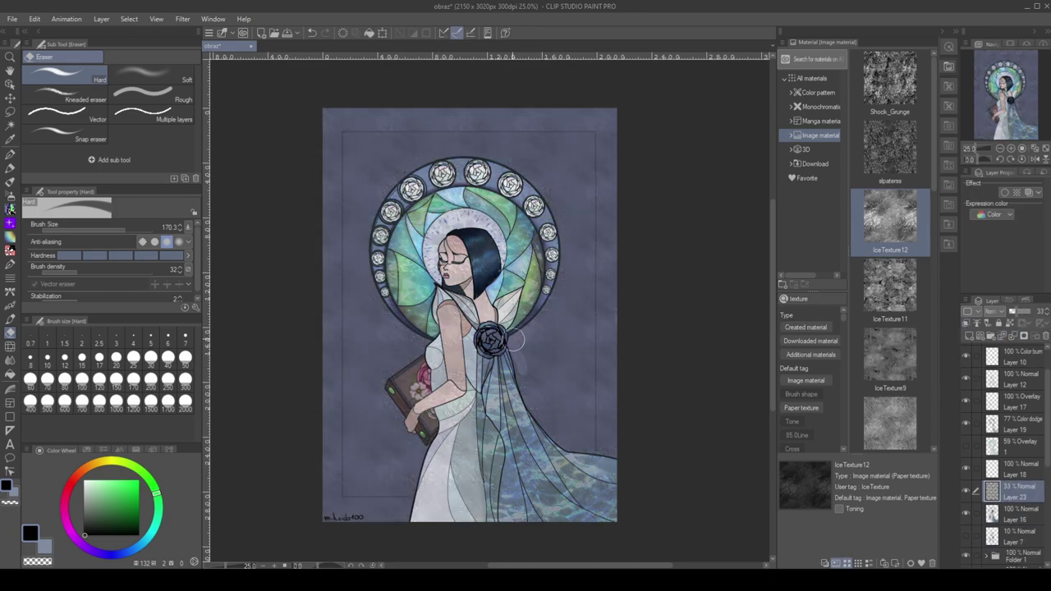
Try erasing the texture beside the halo, and readjust Layer 23's opacity to about 36%
mouse_move(501, 168)
mouse_down()
mouse_move(535, 140)
mouse_move(591, 151)
mouse_move(566, 242)
mouse_move(572, 145)
mouse_move(605, 254)
mouse_move(544, 345)
mouse_move(549, 424)
mouse_move(586, 380)
mouse_move(596, 415)
mouse_up()
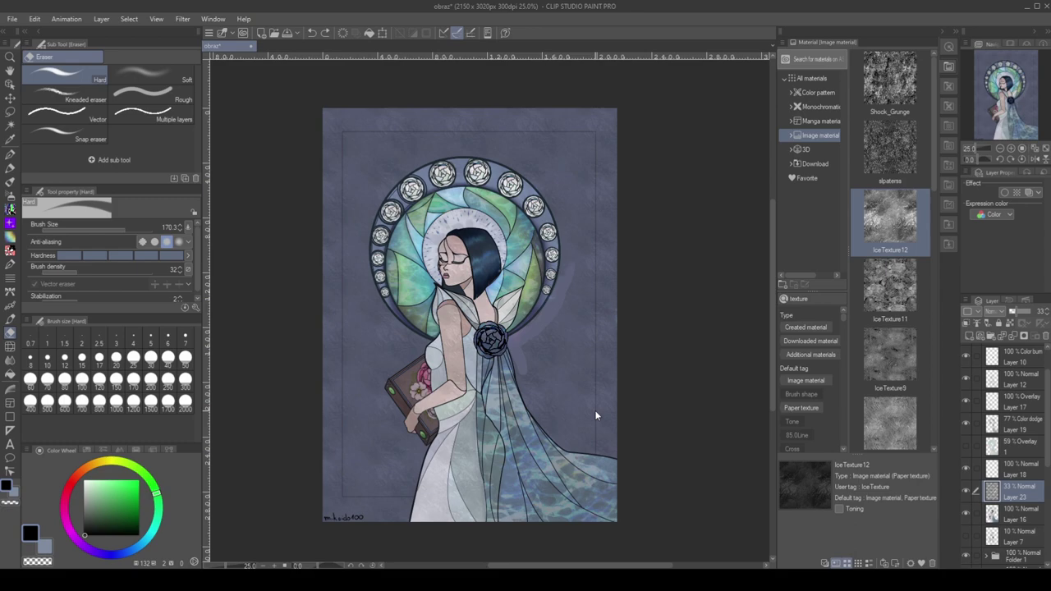
click(1018, 313)
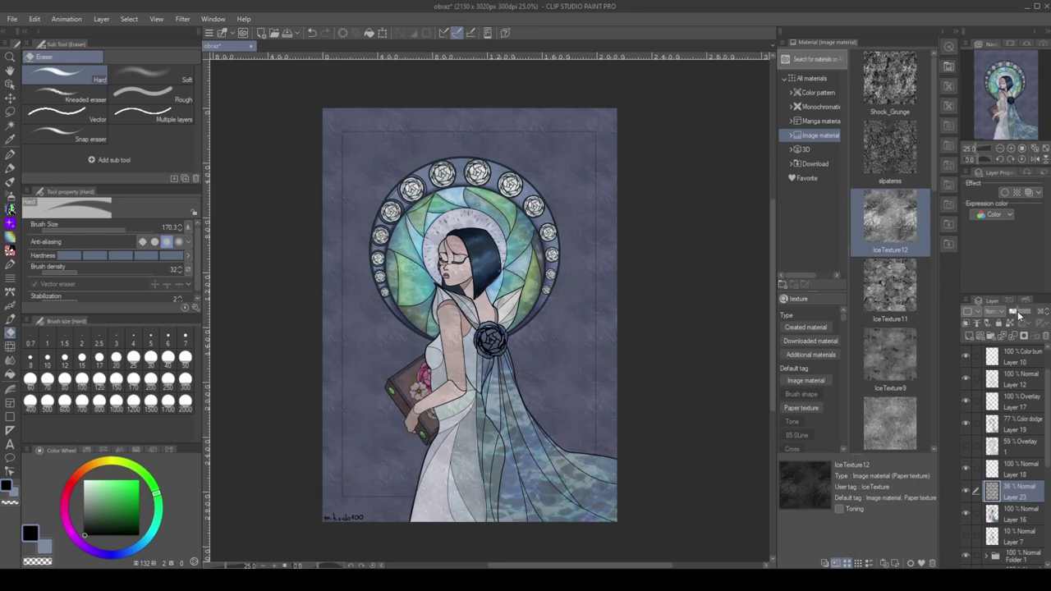
drag(1018, 313, 1014, 317)
Add Layer 24 directly above Layer 21, which holds the rectangular frame
scroll(1000, 489, down, 5)
click(1019, 512)
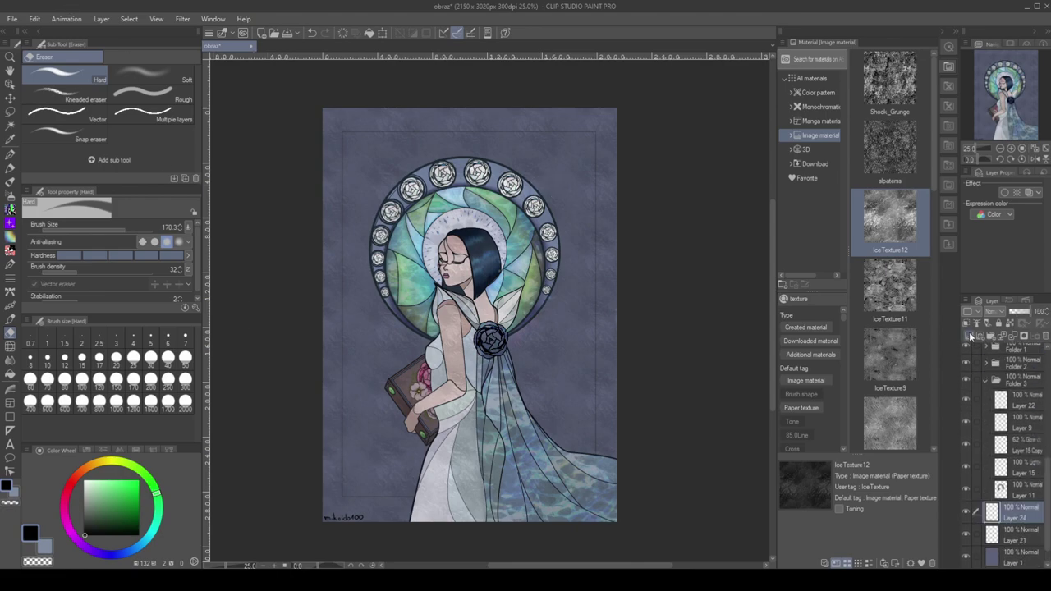
Try a flowering rose-vine brush stroke along the frame's side on Layer 24
click(10, 305)
click(152, 76)
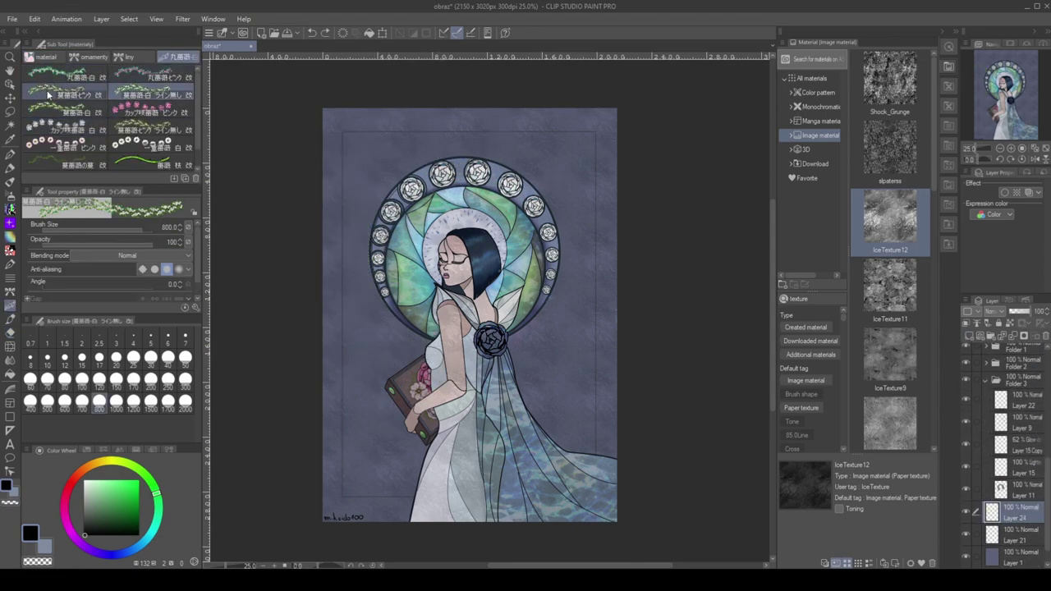
drag(355, 135, 366, 267)
key(ctrl+z)
Choose the thorny rose-branch brush, set its size to 94.3, and test strokes around the background
scroll(107, 118, down, 1)
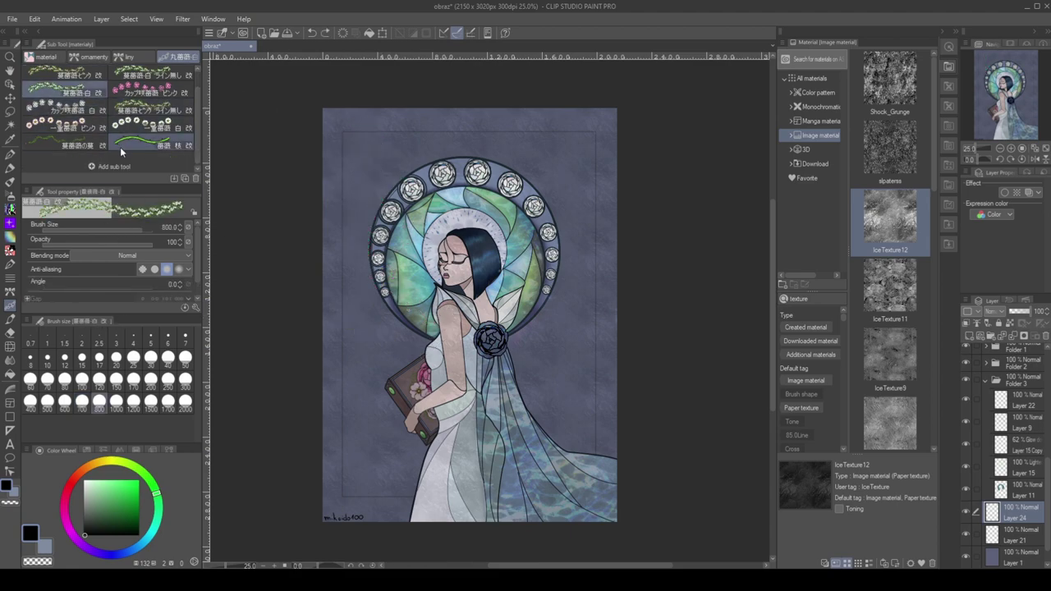
click(152, 142)
mouse_move(413, 497)
mouse_down()
mouse_move(341, 486)
mouse_move(364, 300)
mouse_up()
key(ctrl+z)
mouse_move(579, 181)
mouse_down()
mouse_move(567, 138)
mouse_move(540, 115)
mouse_up()
key(ctrl+z)
key(ctrl+z)
key(ctrl+z)
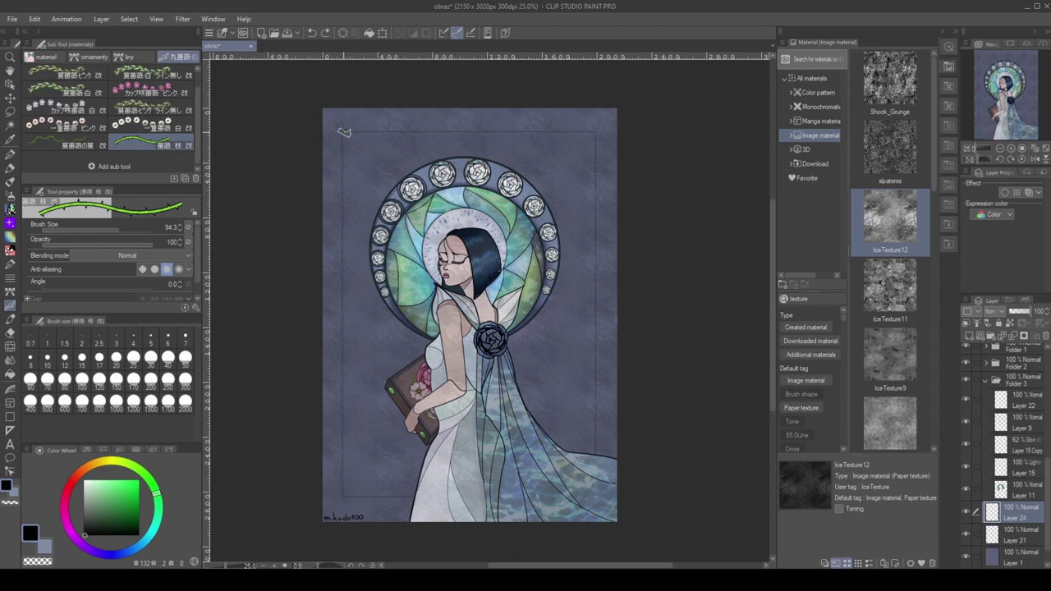
Paint a green thorny vine along the rectangular frame on Layer 24, ending at the dress and the cape
mouse_move(343, 131)
mouse_down()
mouse_move(333, 474)
mouse_move(422, 496)
mouse_up()
key(ctrl+z)
mouse_move(598, 456)
mouse_down()
mouse_move(596, 135)
mouse_move(362, 129)
mouse_move(343, 194)
mouse_move(342, 371)
mouse_move(423, 496)
mouse_up()
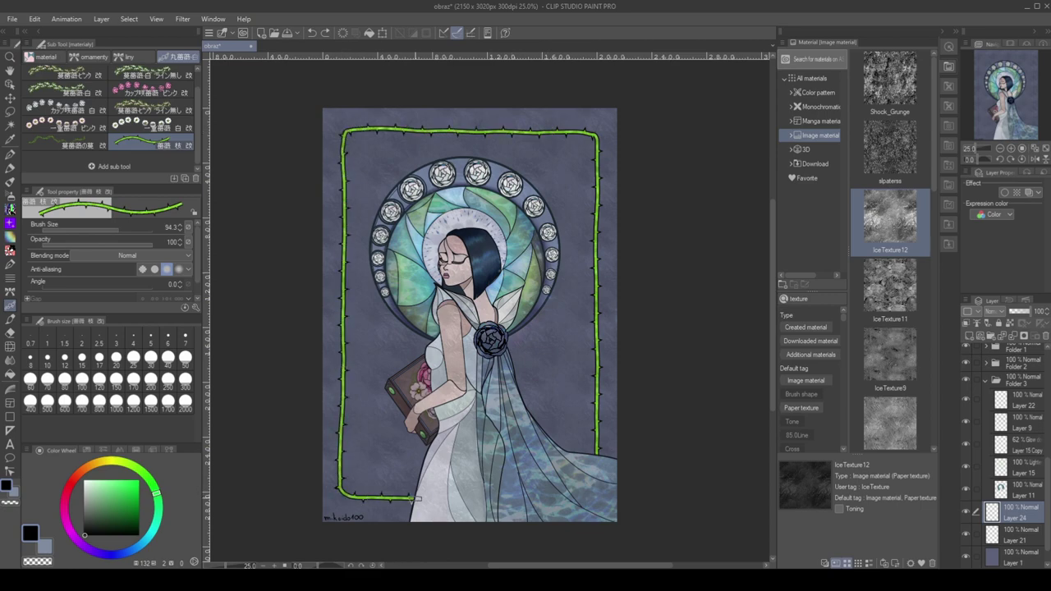
key(ctrl+z)
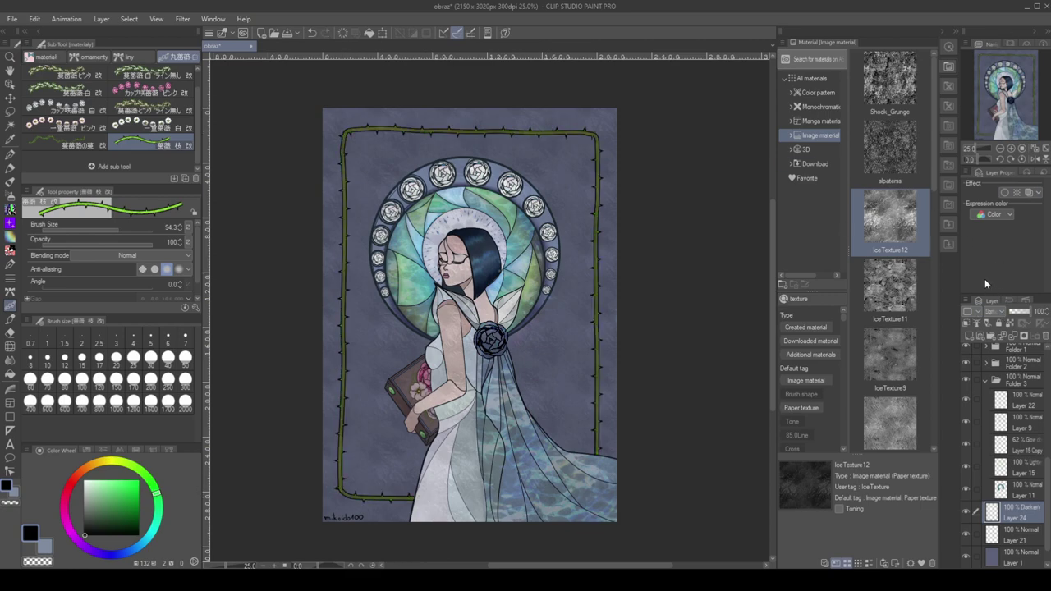
mouse_move(598, 456)
mouse_down()
mouse_move(595, 136)
mouse_move(386, 129)
mouse_move(342, 158)
mouse_move(342, 432)
mouse_move(414, 498)
mouse_up()
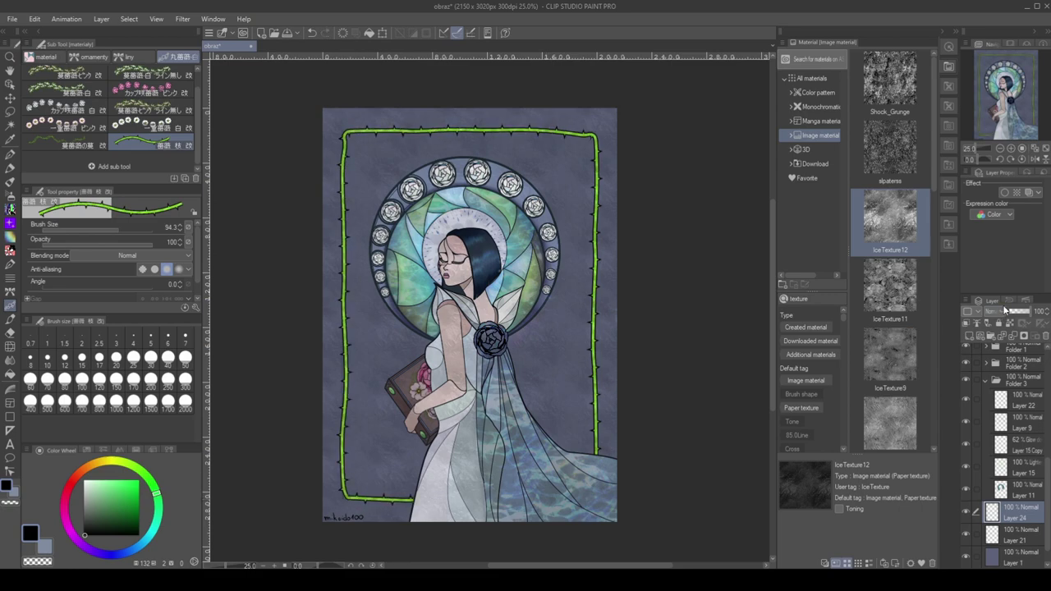
Try different blending modes on the green vine layer, Layer 24, and set it to Brightness
click(1019, 310)
click(1008, 238)
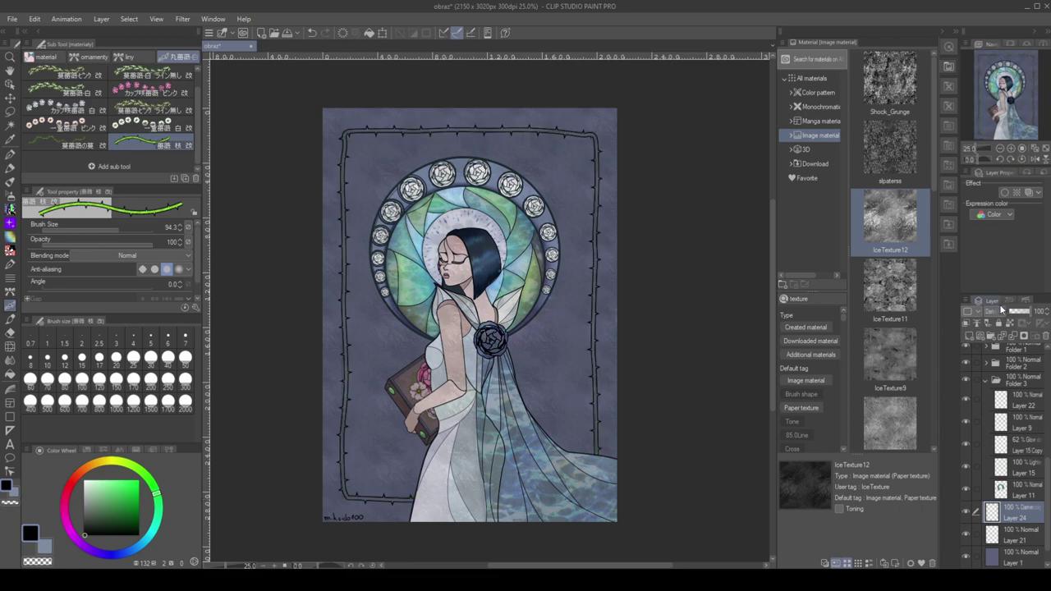
click(1001, 309)
click(998, 309)
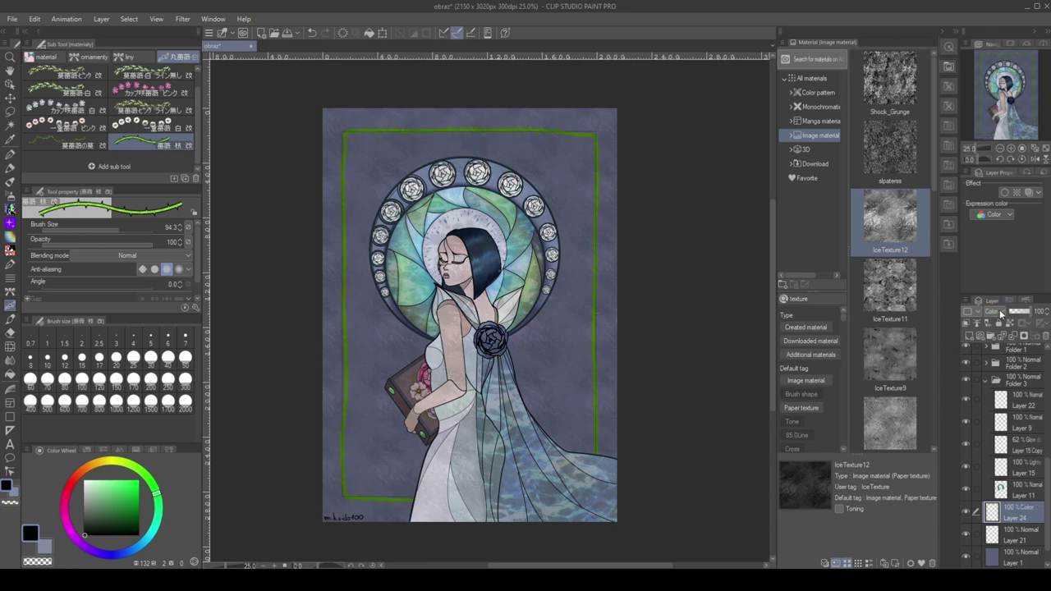
scroll(1000, 311, down, 1)
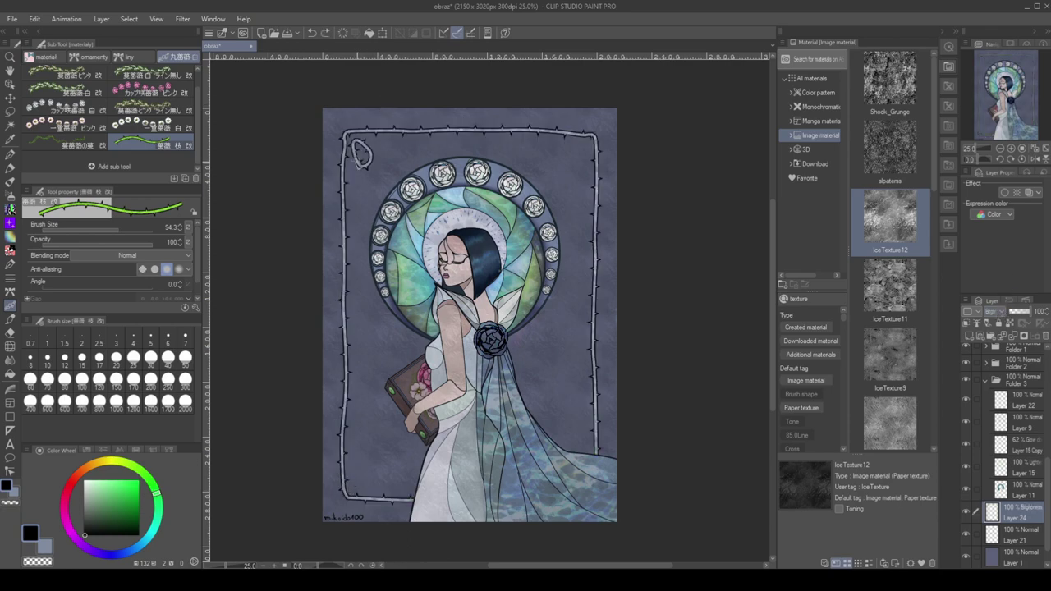
Paint intertwining thorny rose vines around the rectangular frame with the twisted-vine brush at size 292.8
key(comma)
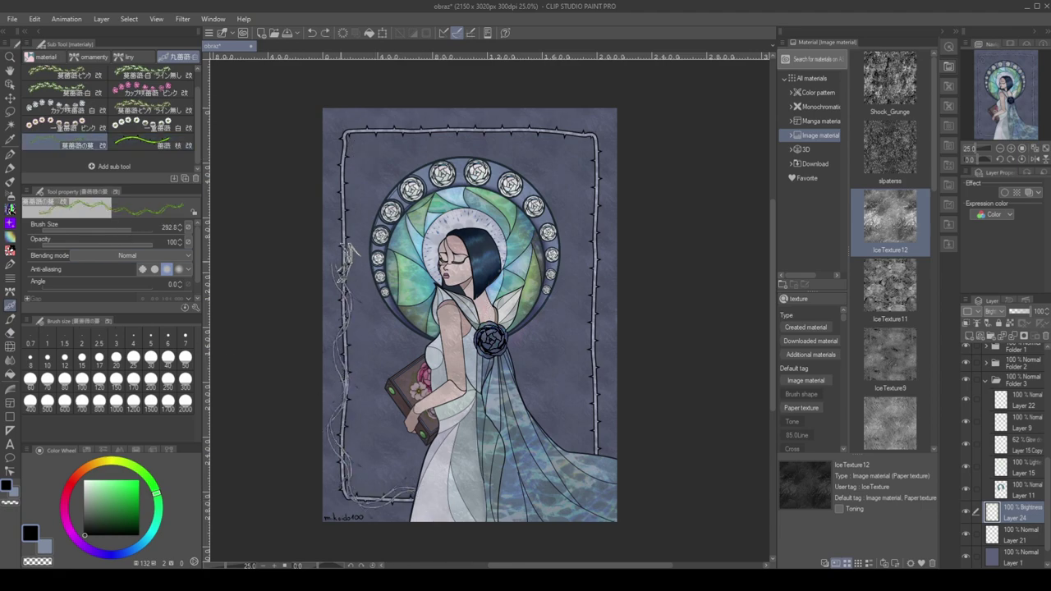
mouse_move(345, 427)
mouse_down()
mouse_move(386, 485)
mouse_move(362, 387)
mouse_up()
mouse_move(337, 448)
mouse_down()
mouse_move(339, 136)
mouse_move(591, 131)
mouse_move(588, 451)
mouse_up()
Stamp large single-petaled white flowers around the vine frame at size 197.4, and scatter small pink-brush blossoms at size 37 along its sides
key(comma)
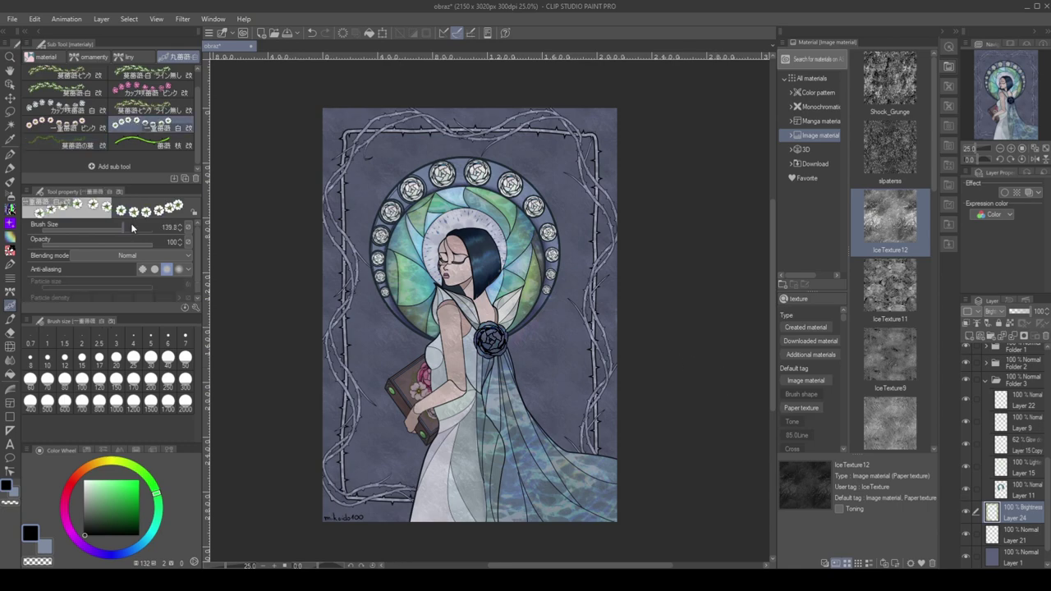
click(587, 141)
click(340, 224)
click(345, 168)
click(604, 383)
click(350, 492)
click(343, 302)
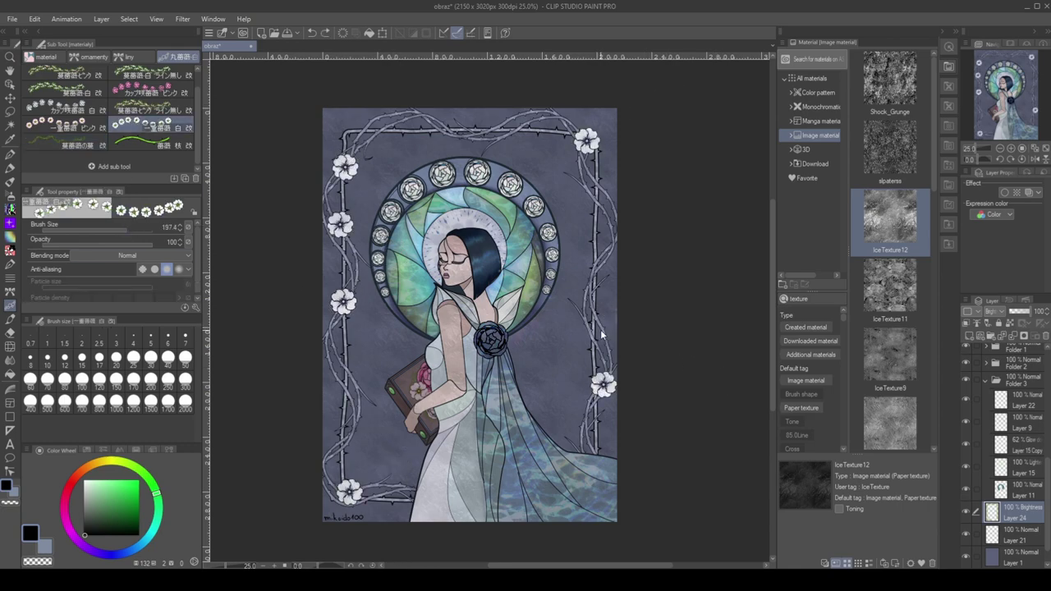
key(comma)
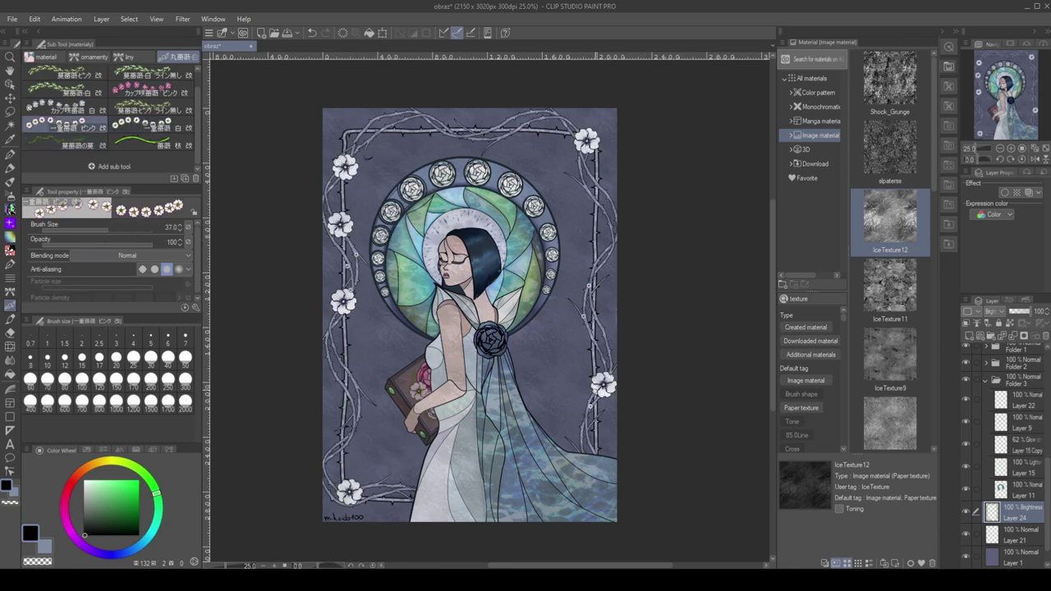
Stamp four large roses with the pink cup-rose brush at size 240.4, two on each side of the vine frame
key(comma)
key(comma)
key(comma)
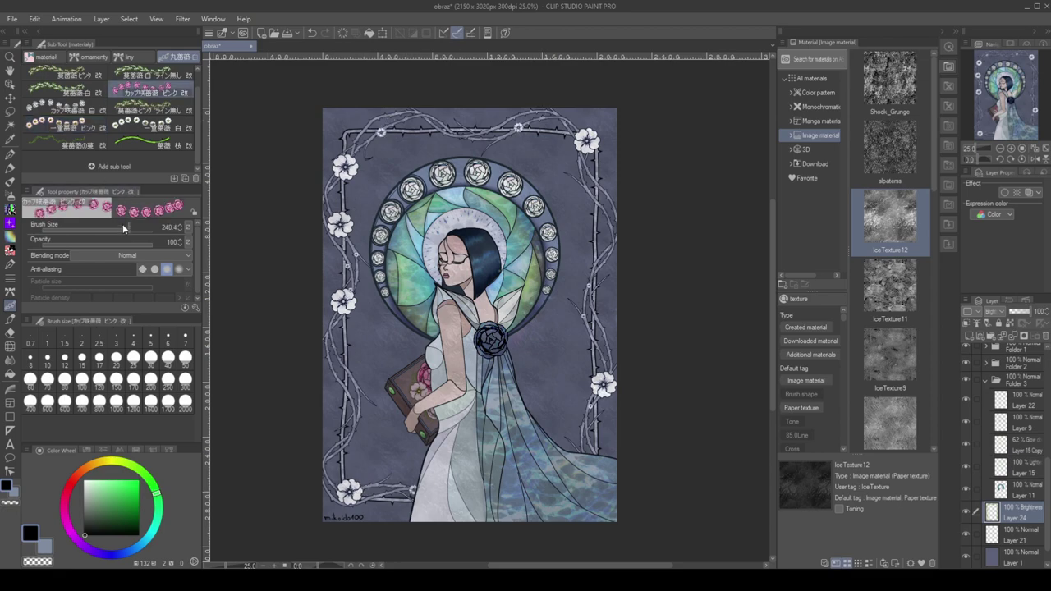
click(343, 480)
click(587, 445)
click(592, 254)
click(349, 147)
Stamp white cup roses on the frame's upper edge and right side, and a smaller one on its left side
key(period)
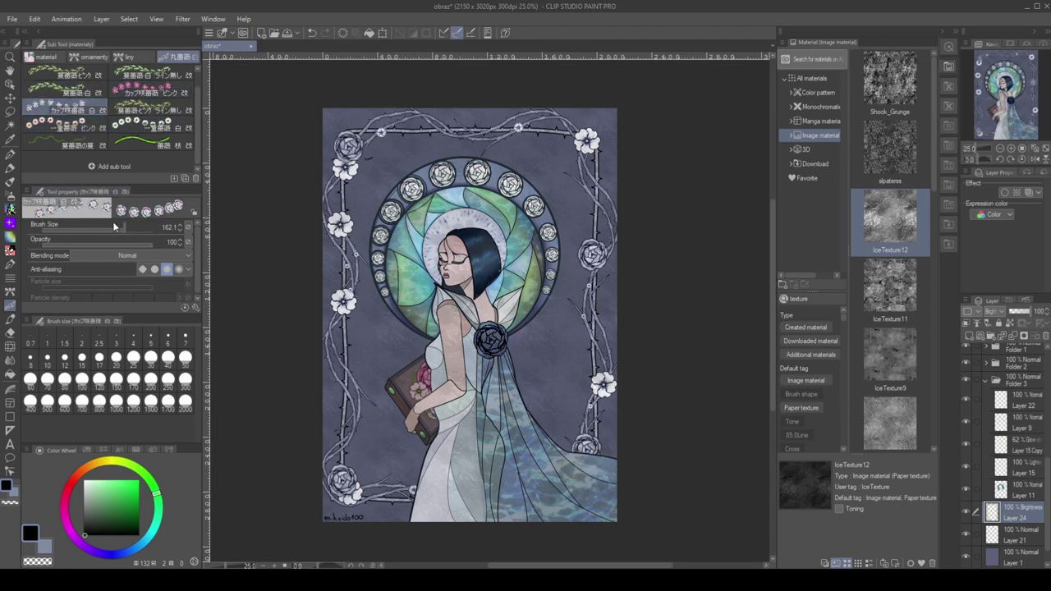
click(533, 121)
click(589, 354)
key(bracketleft)
key(bracketleft)
click(344, 388)
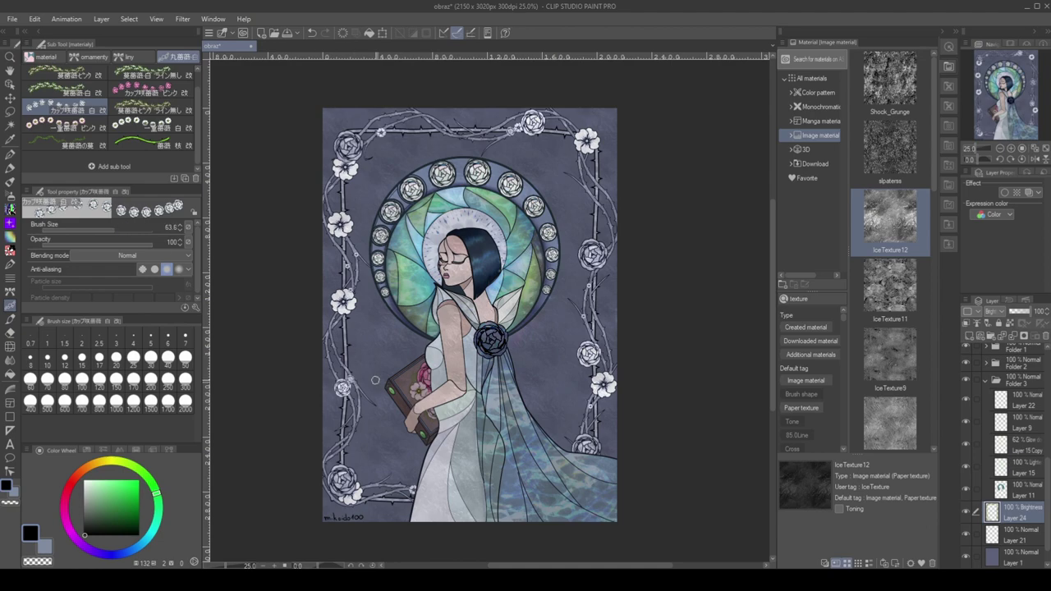